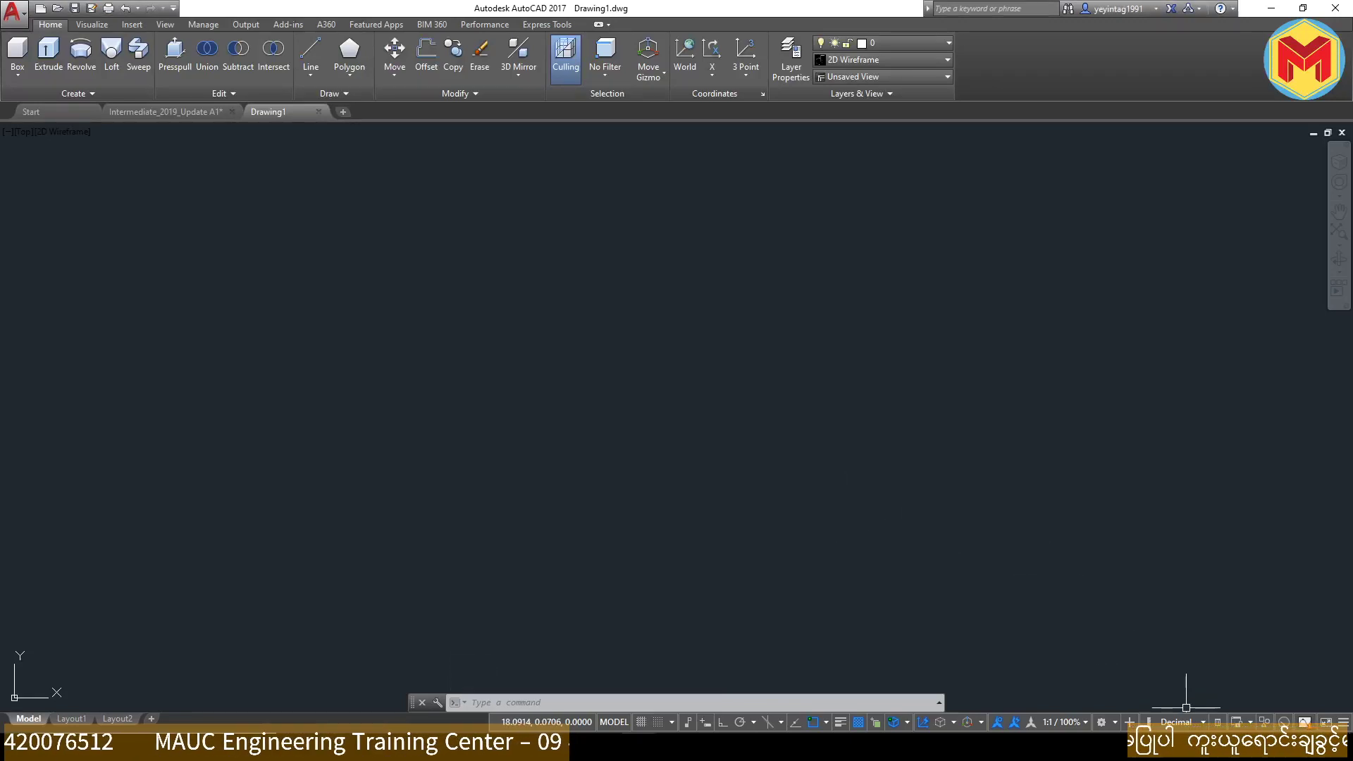
Step: Switch to the Intermediate_2019_Update A1 drawing and zoom to its ground floor plan
left_click(1213, 748)
left_click(853, 508)
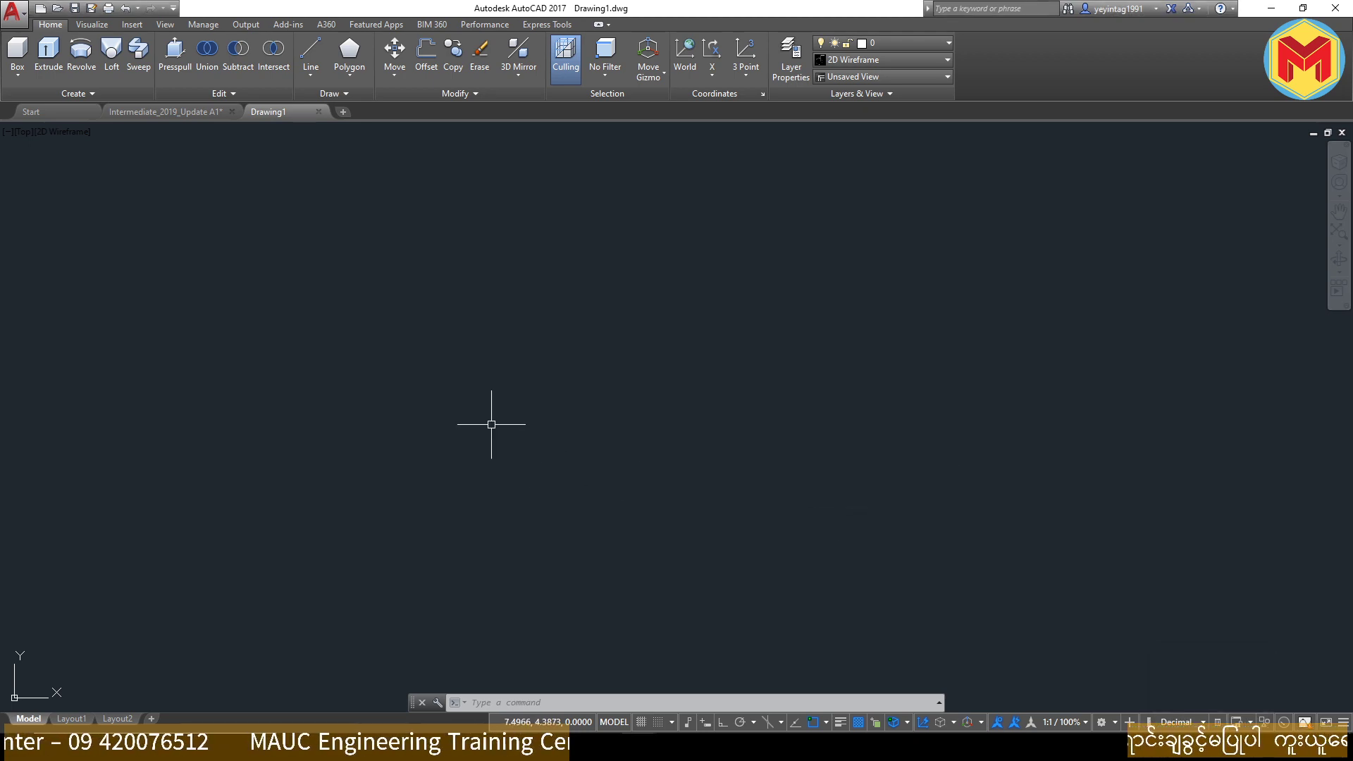
left_click(134, 125)
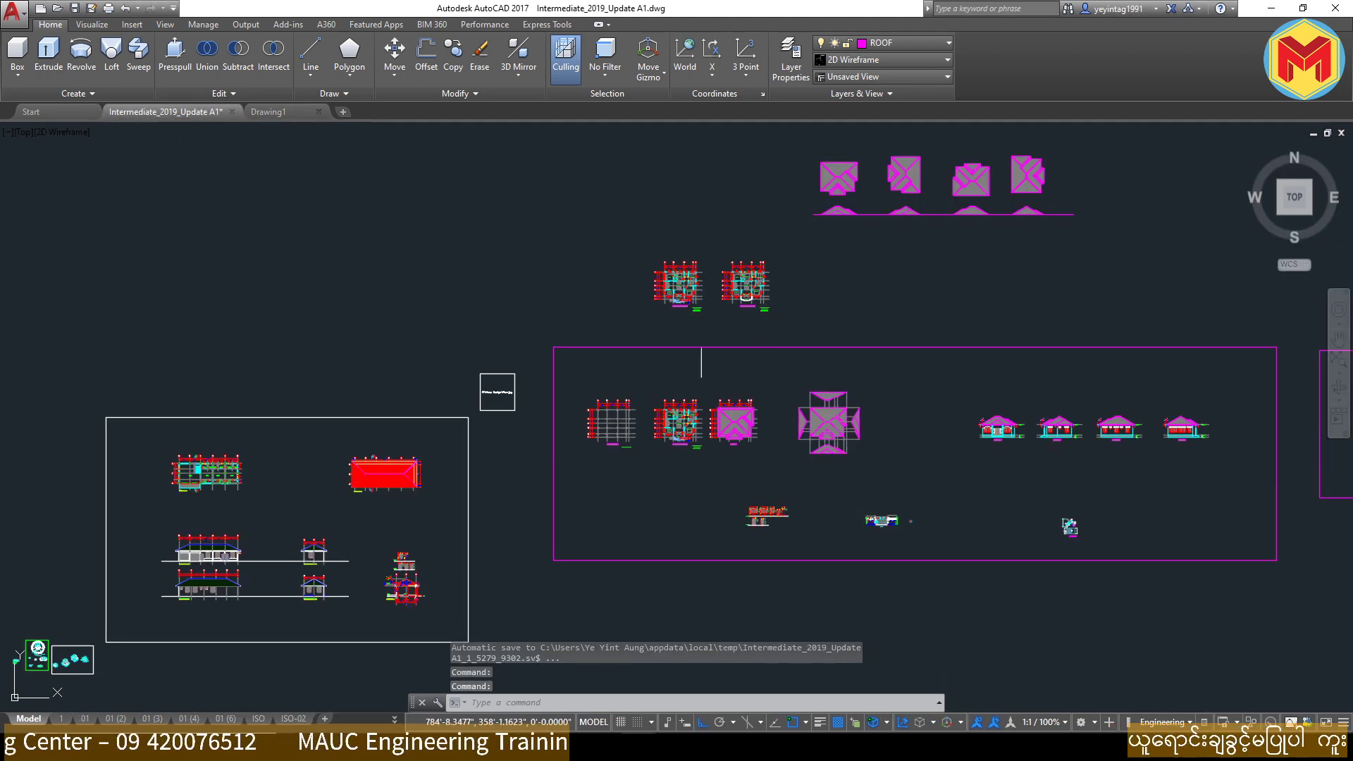
scroll(679, 282, "up", 3)
scroll(678, 282, "up", 3)
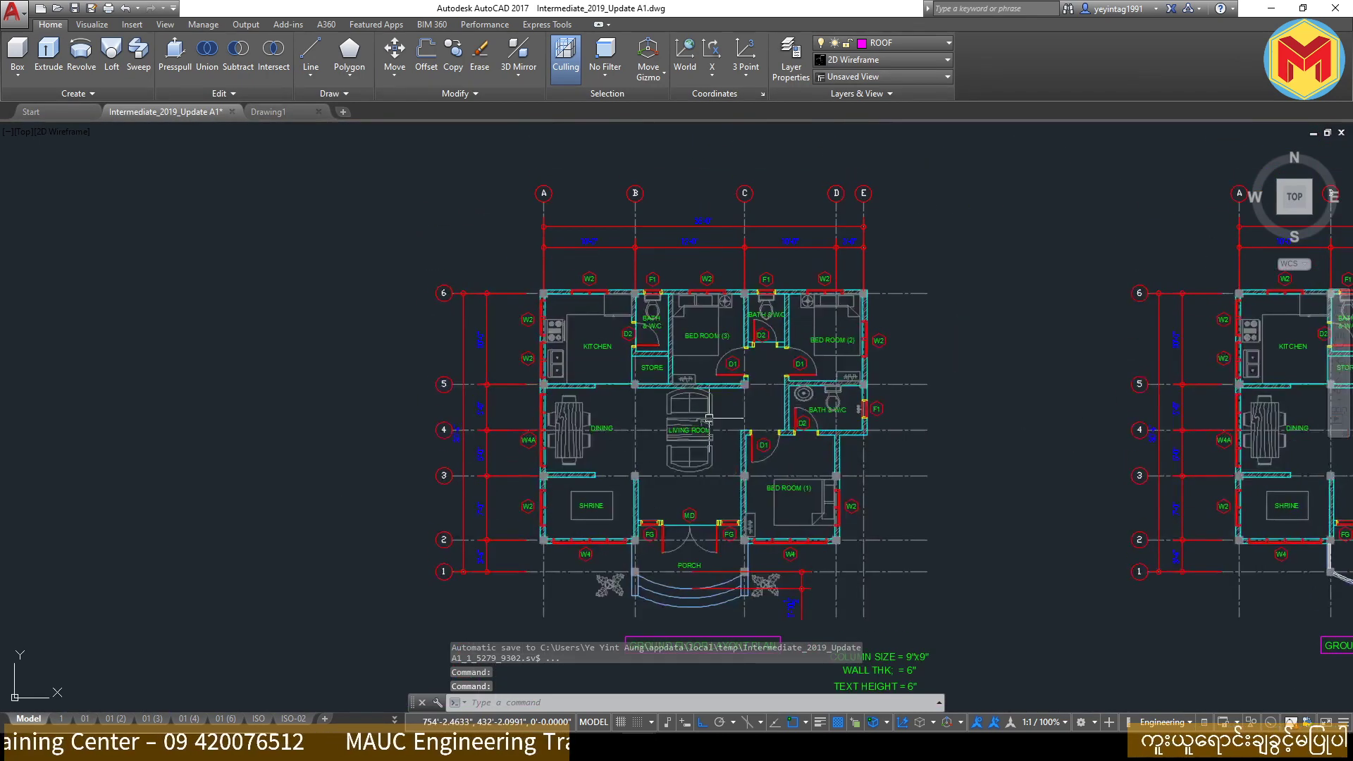
scroll(661, 351, "down", 2)
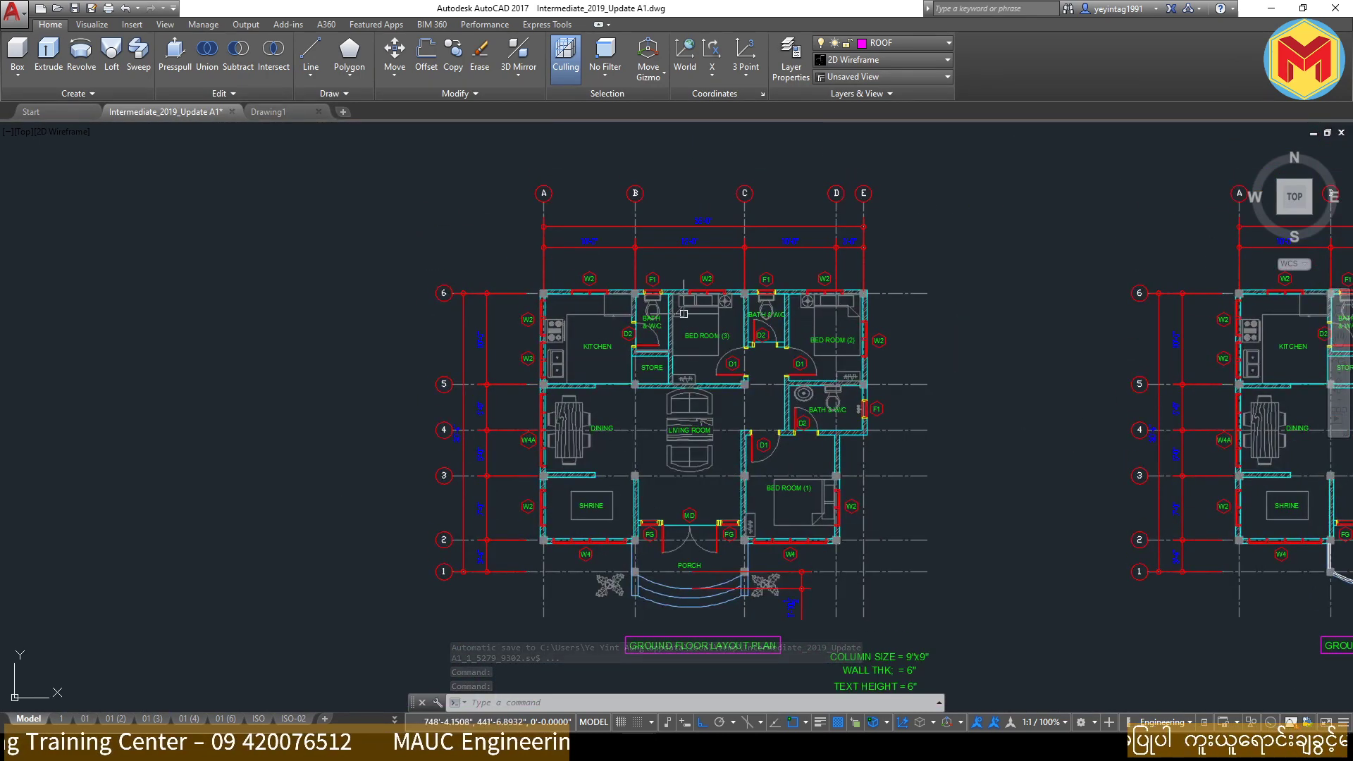
scroll(705, 317, "down", 3)
Step: Window-select the entire left ground floor layout plan
left_click(840, 233)
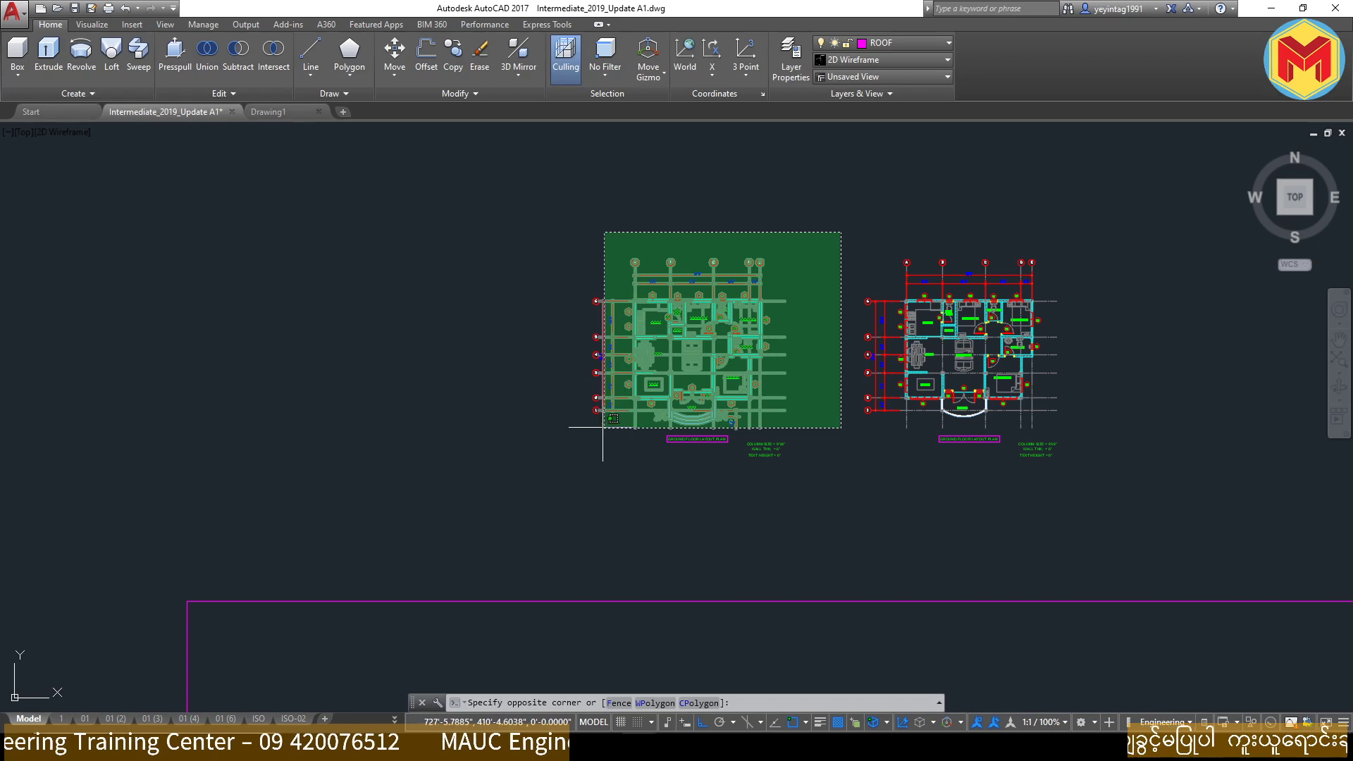
left_click(550, 454)
middle_click_drag(670, 385, 695, 332)
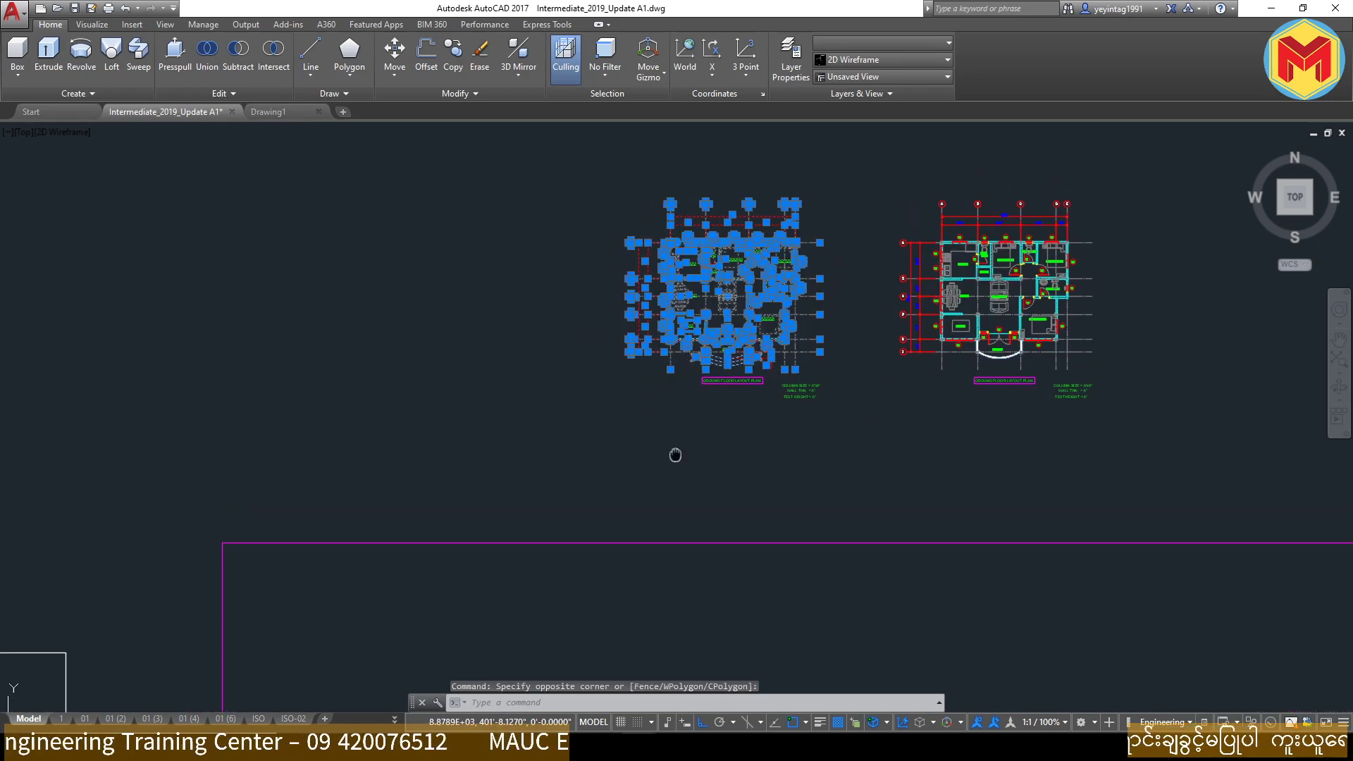
scroll(728, 362, "up", 3)
left_click(953, 186)
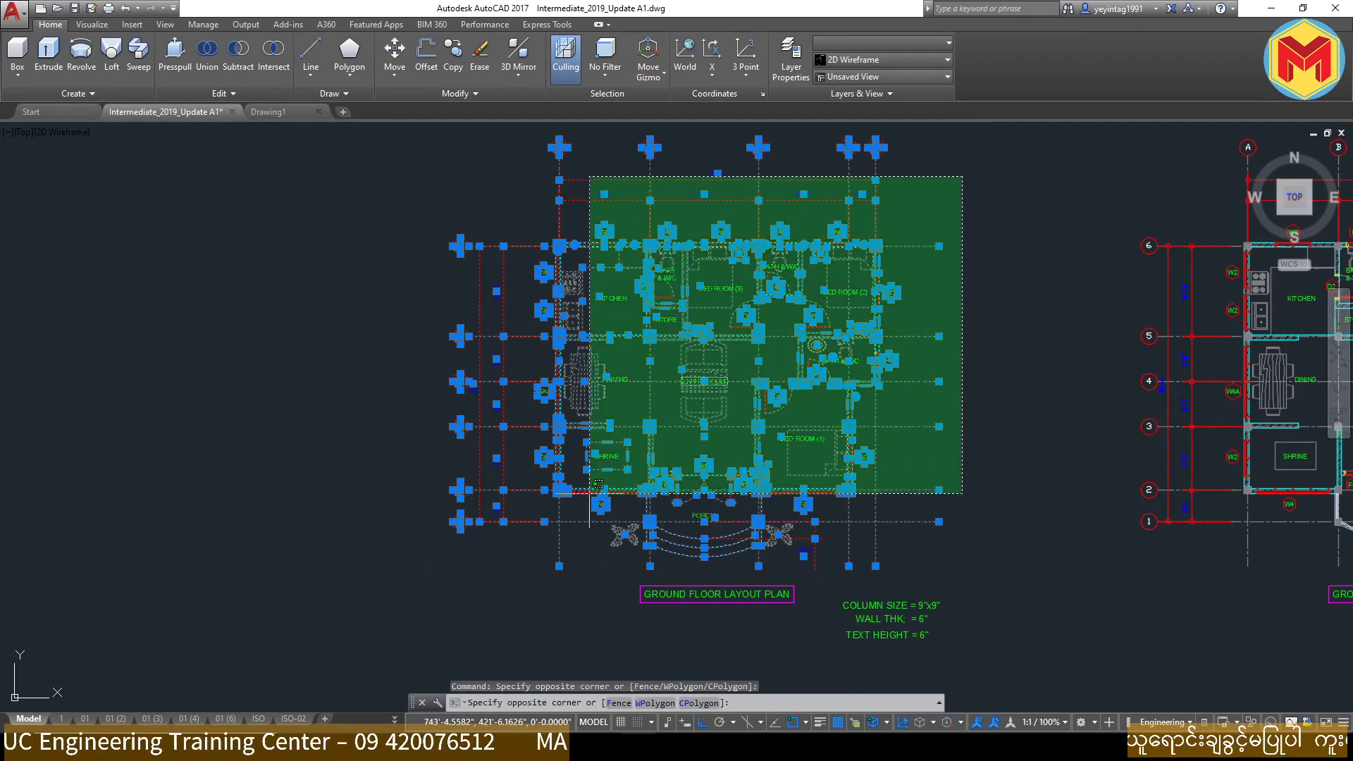
left_click(523, 433)
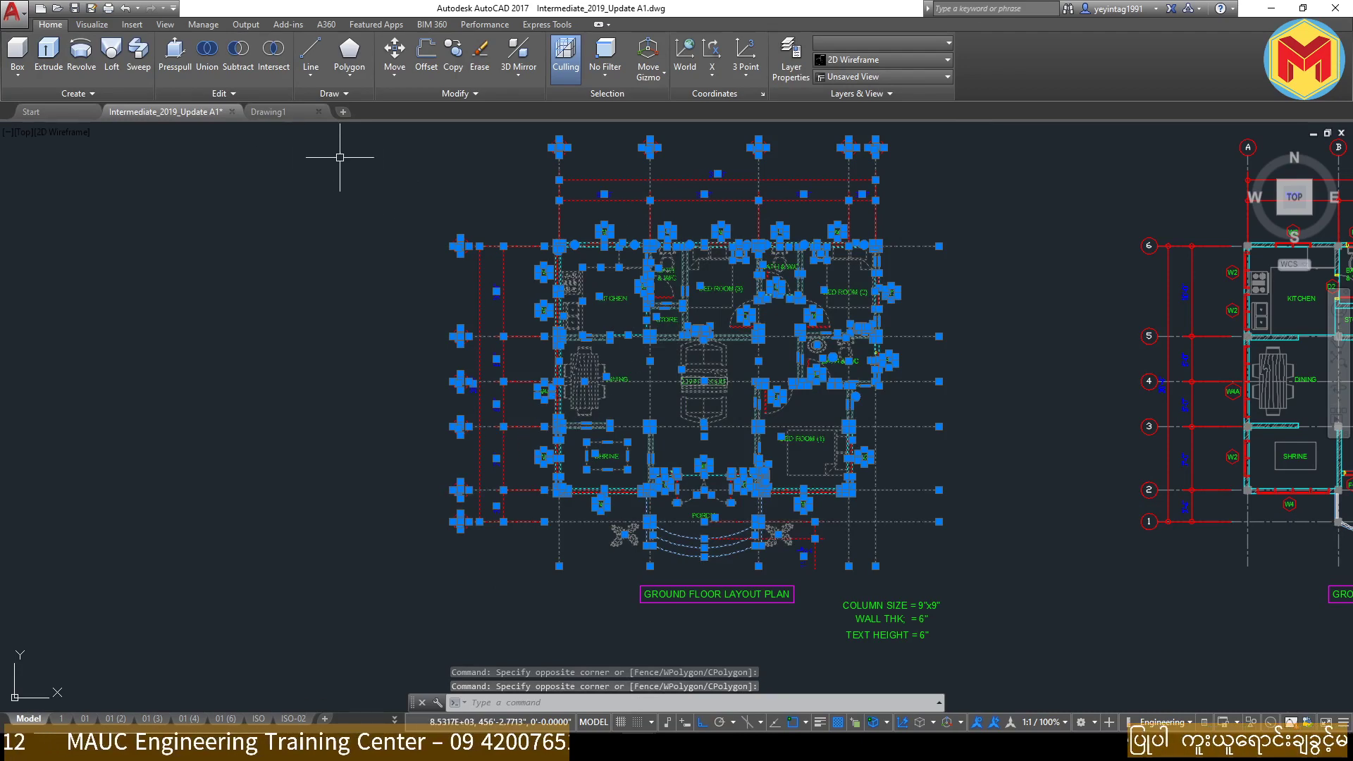
Step: Copy the selected plan to the clipboard using Copy with Base Point
right_click(659, 361)
mouse_move(700, 406)
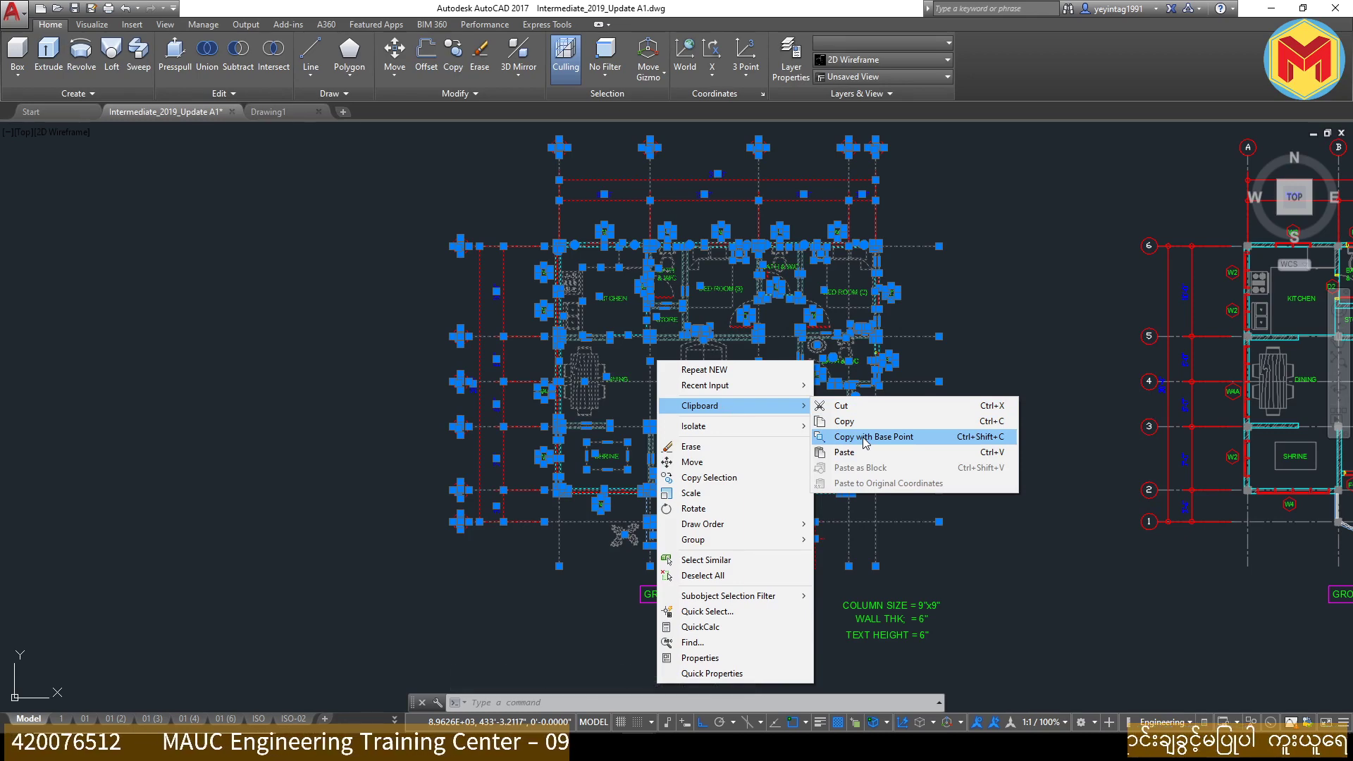
left_click(866, 442)
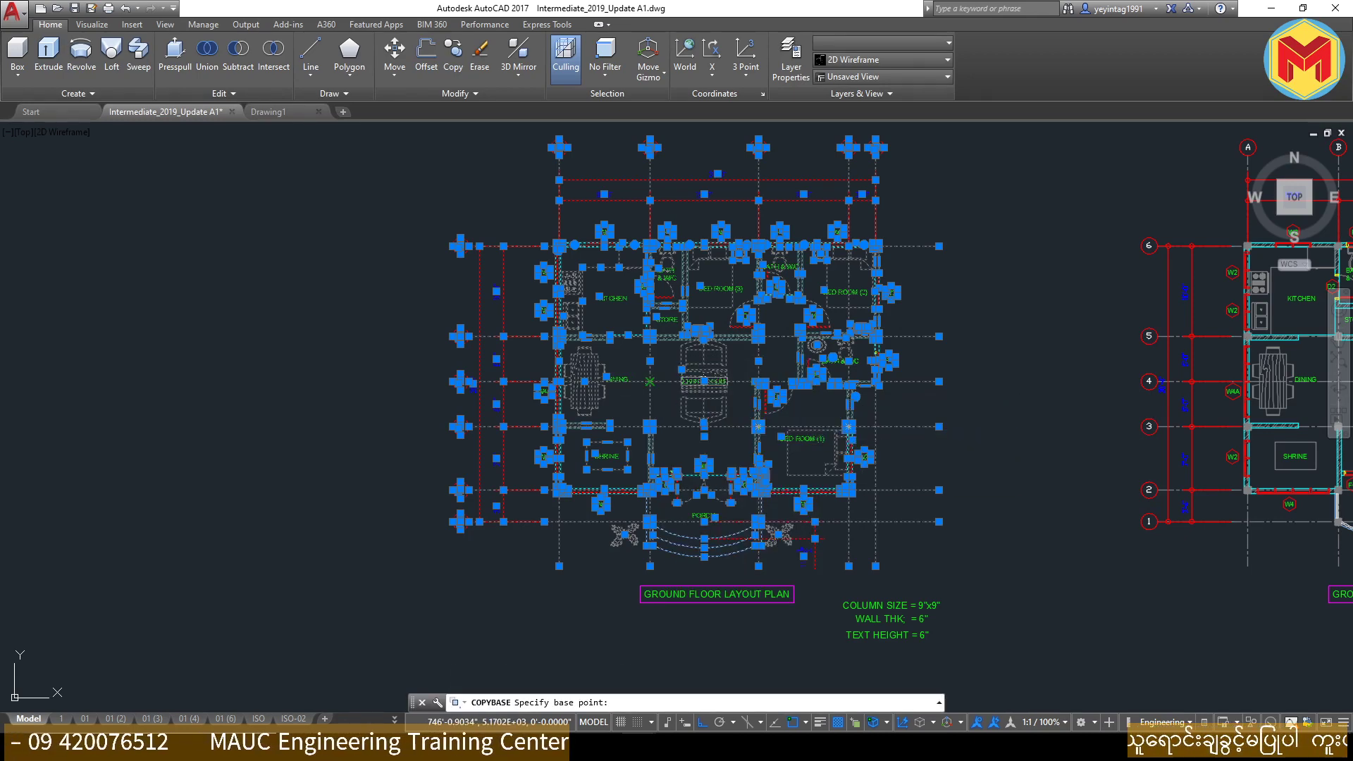
left_click(650, 381)
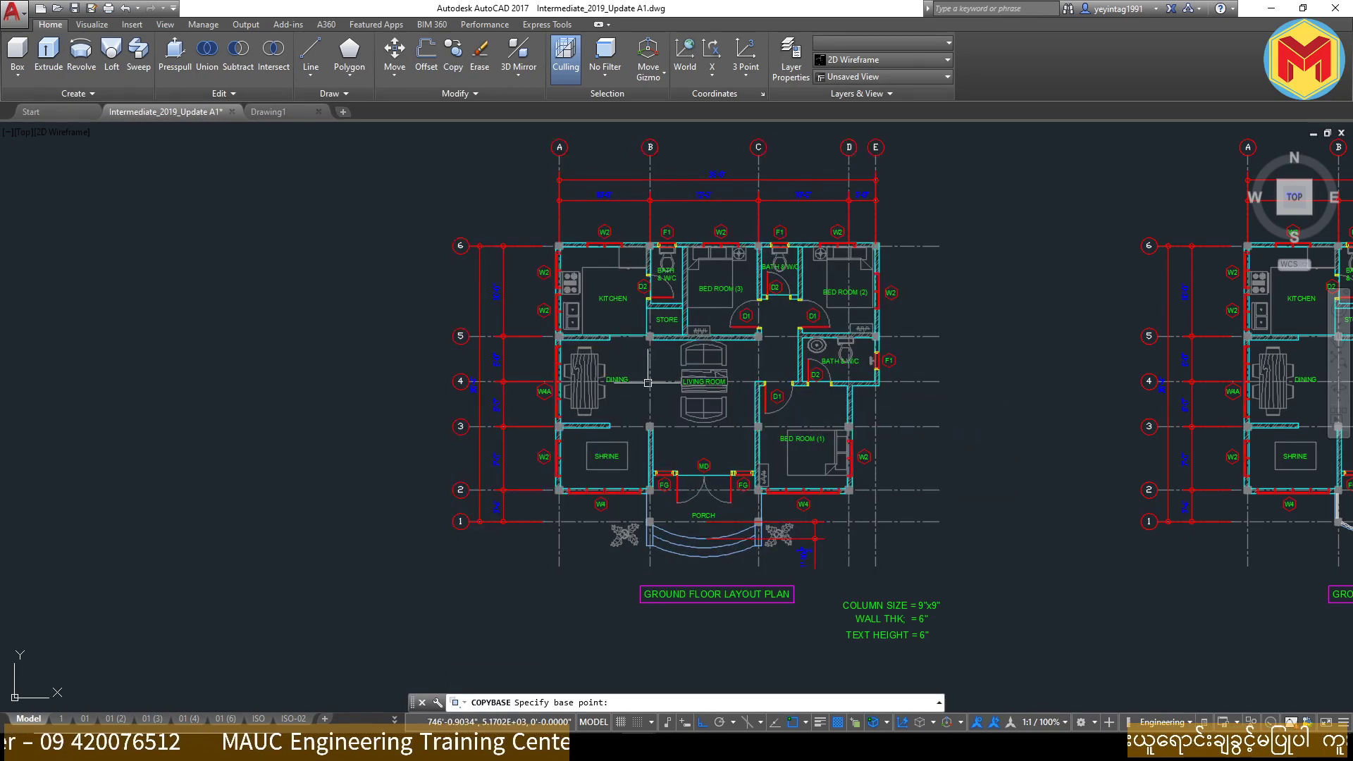
Step: Create a new imperial drawing with no template and close Drawing1 without saving
left_click(282, 117)
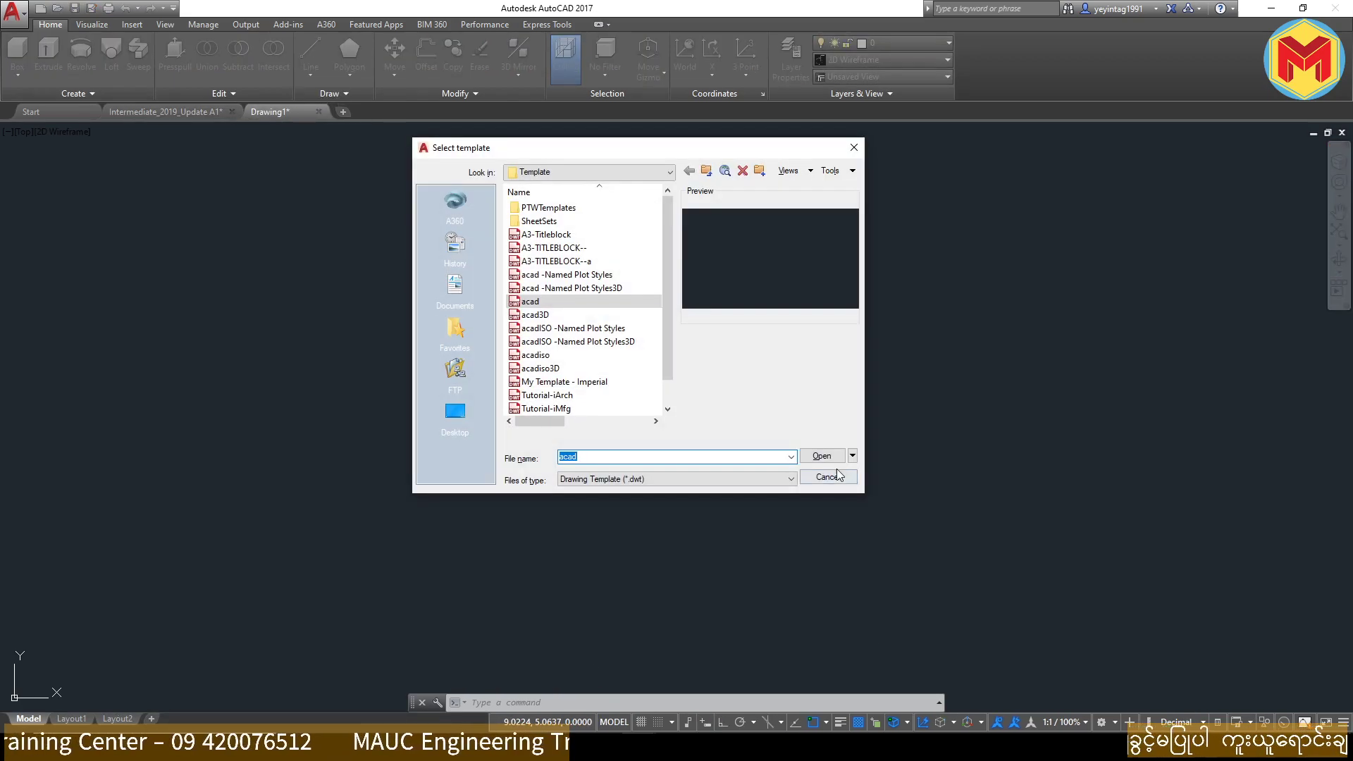
left_click(852, 456)
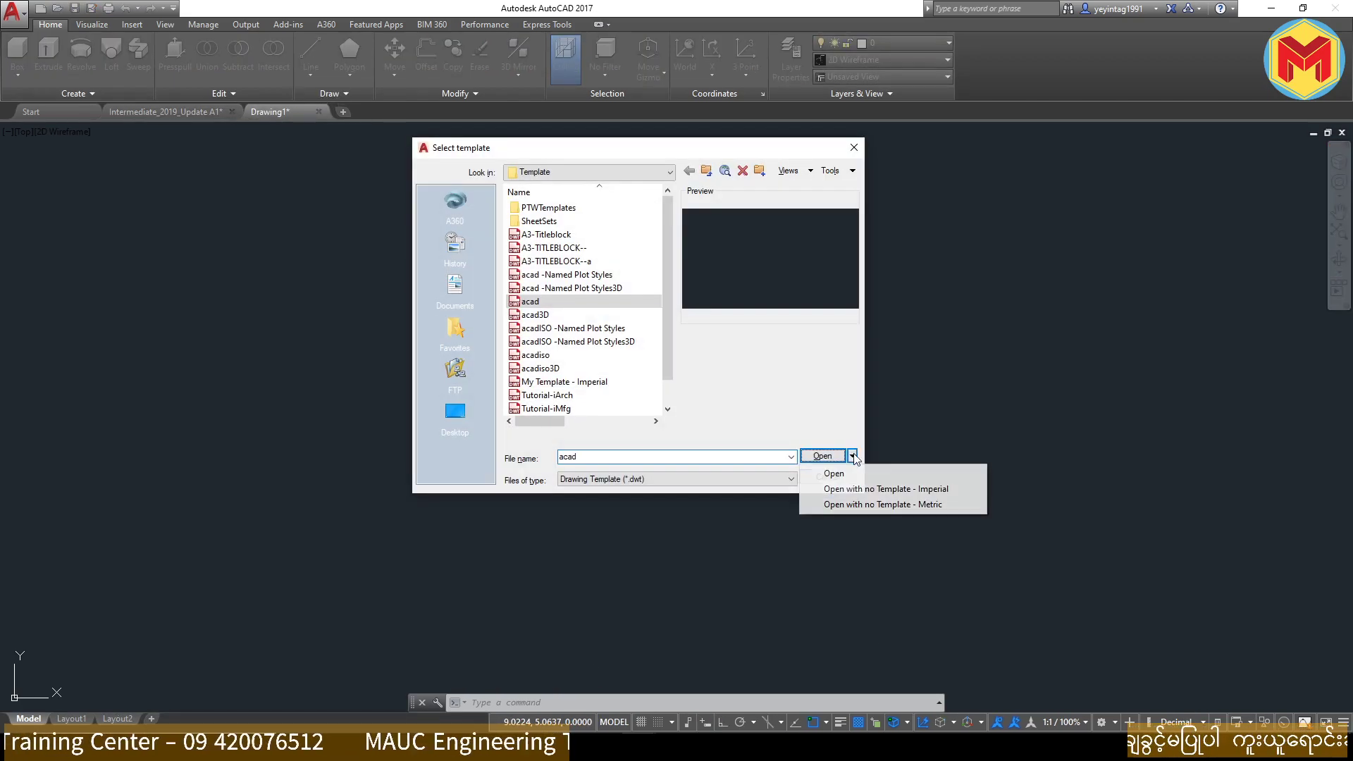
left_click(874, 491)
left_click(318, 111)
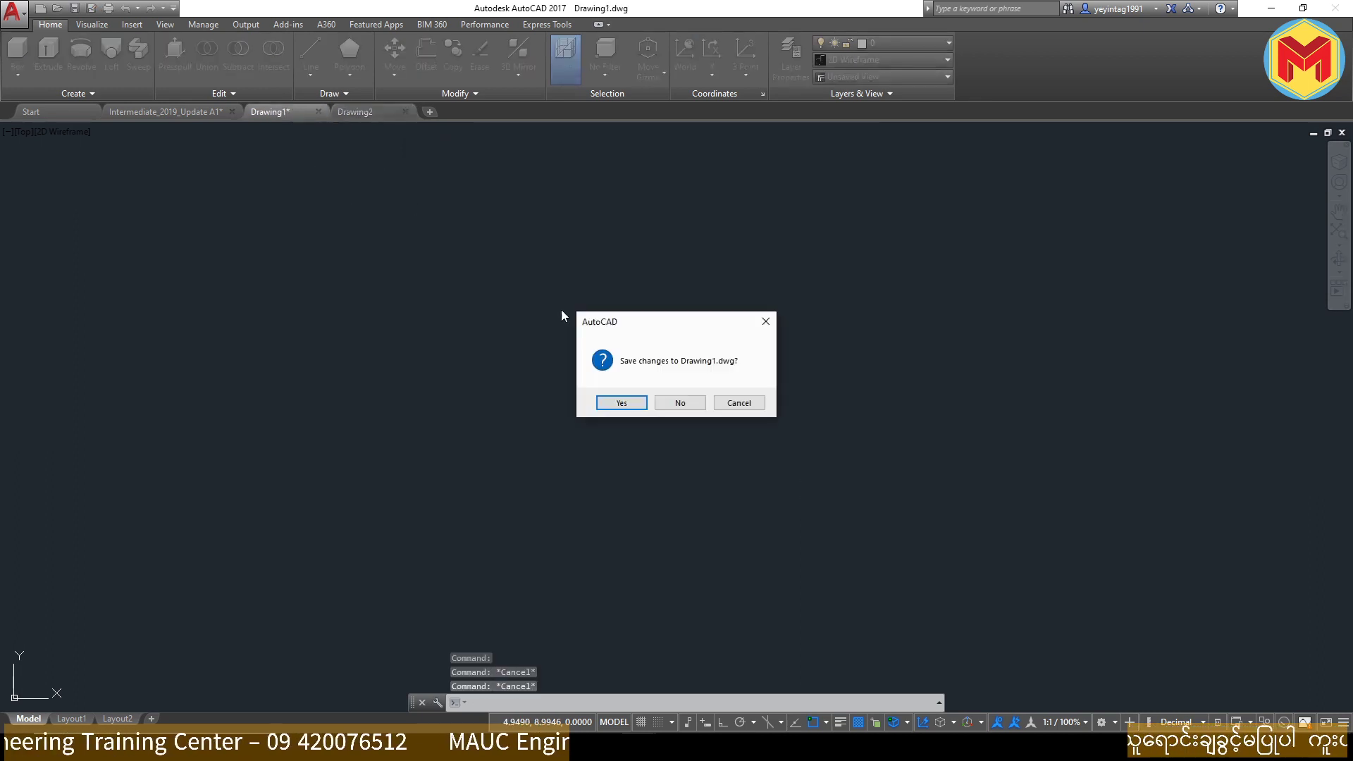
left_click(670, 407)
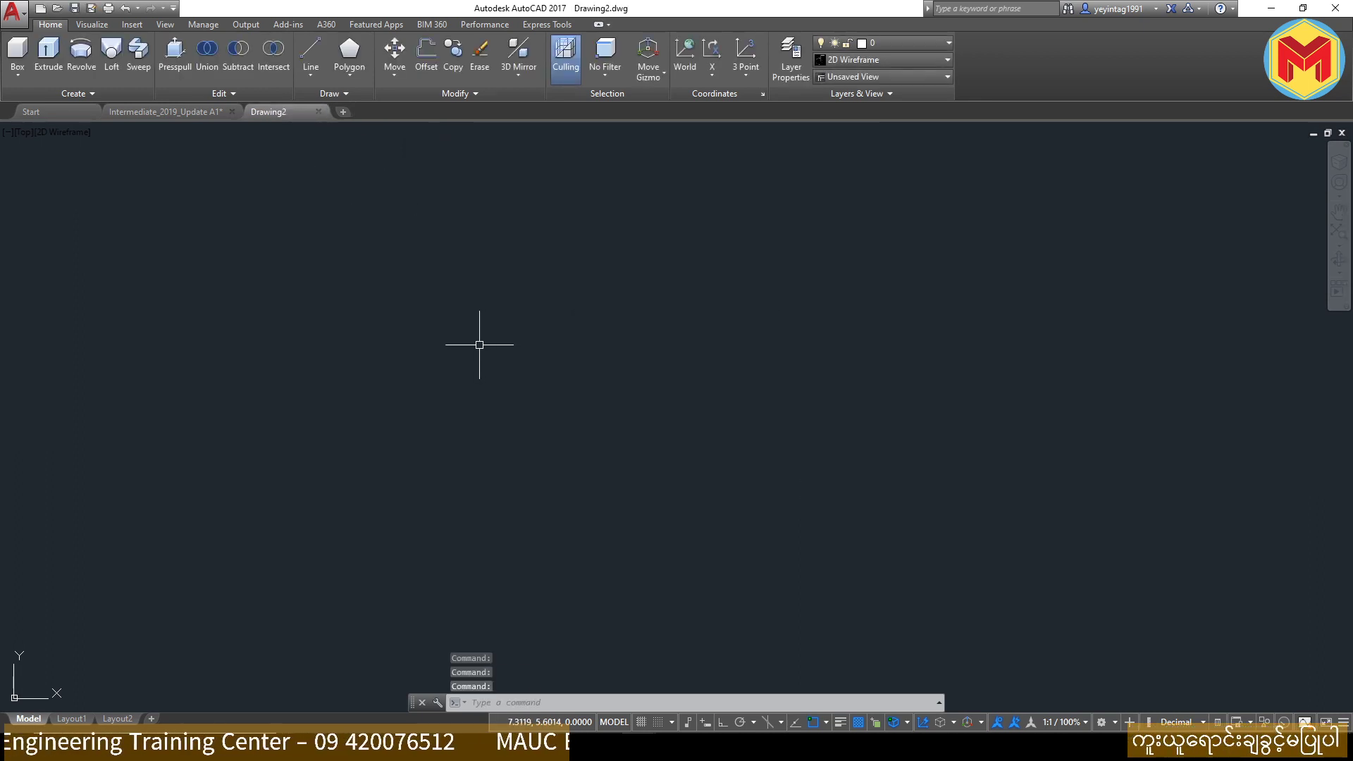
Step: Paste the floor plan into Drawing2 and zoom to show all (Z, A)
key("ctrl+v")
scroll(477, 352, "down", 3)
scroll(535, 303, "up", 2)
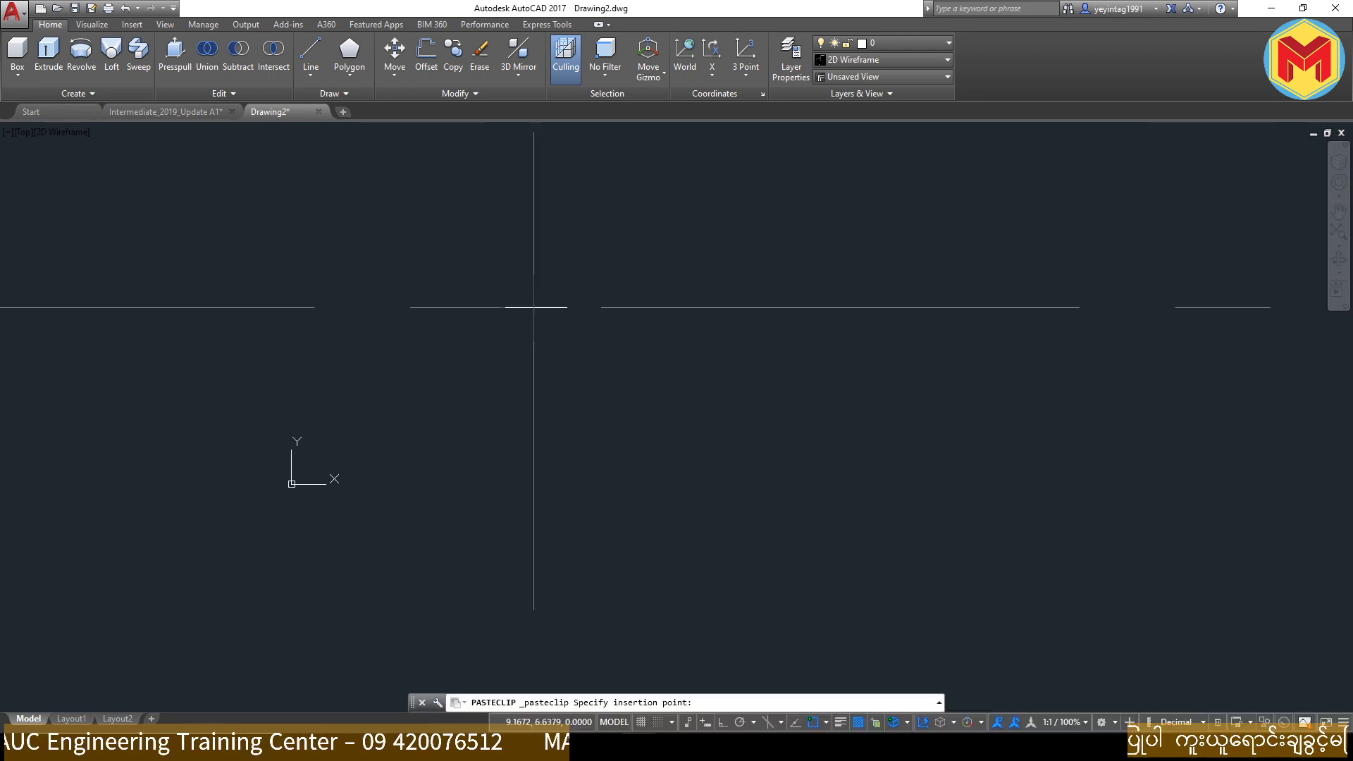
scroll(574, 459, "up", 2)
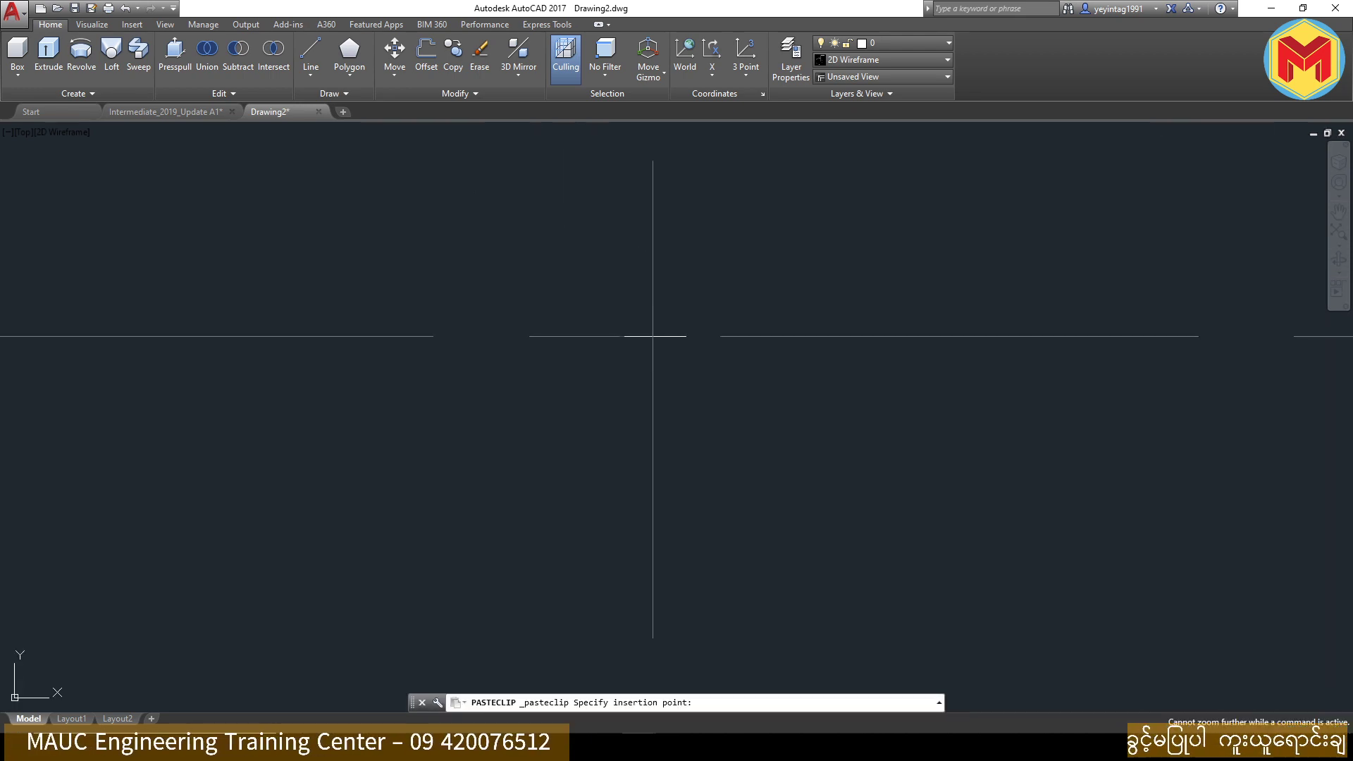
left_click(764, 220)
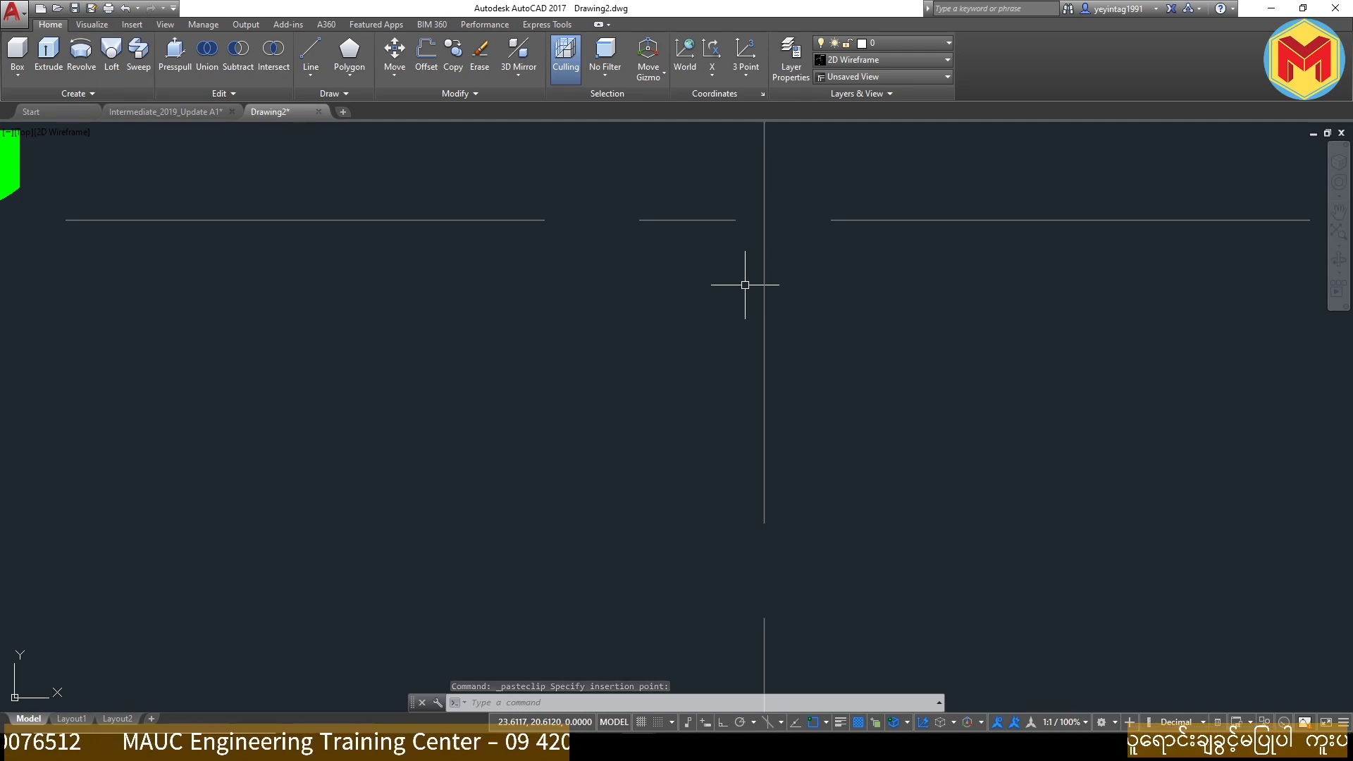
type("z")
key("Return")
type("a")
key("Return")
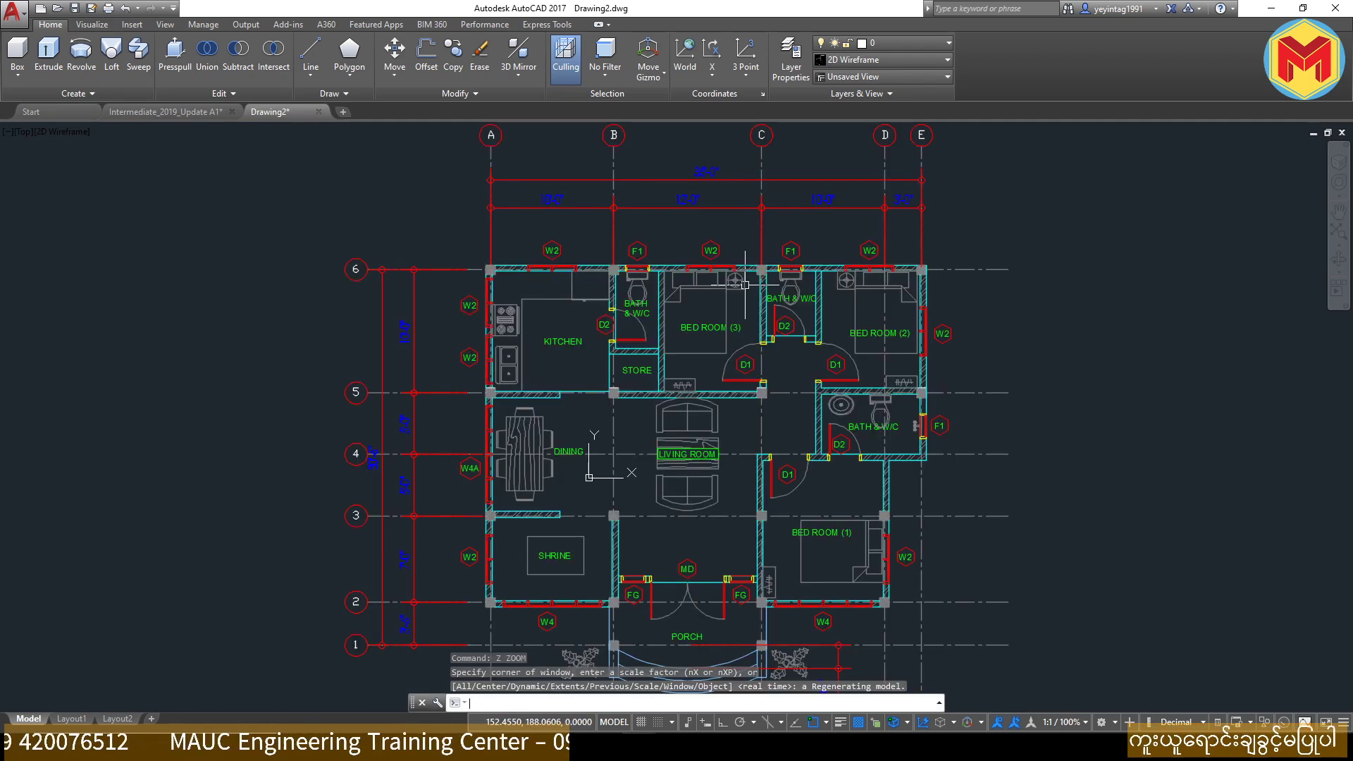
Step: Move the pasted plan to a new location in the drawing
scroll(745, 284, "down", 4)
left_click(936, 205)
left_click(439, 563)
type("m")
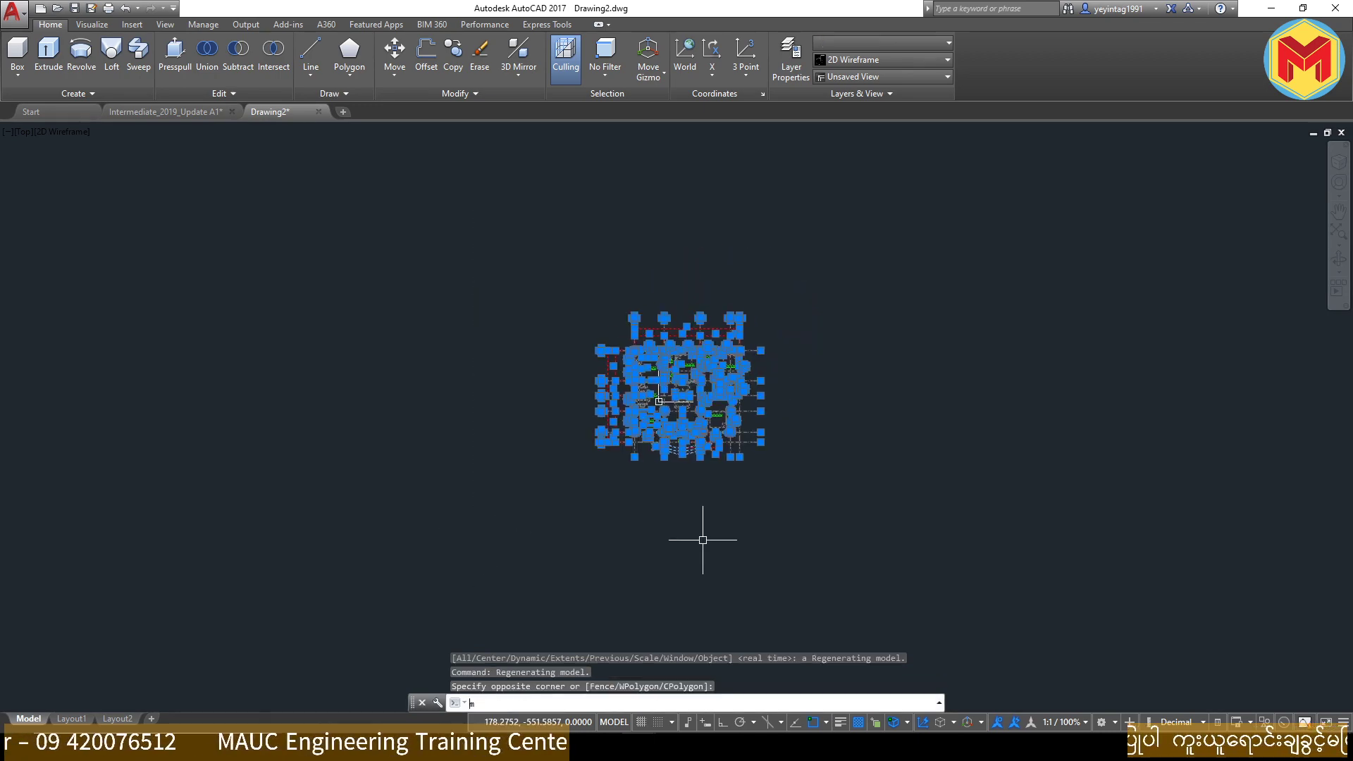
key("Return")
left_click(703, 540)
left_click(773, 382)
Step: Copy the plan horizontally to the right with Ortho on
left_click(840, 262)
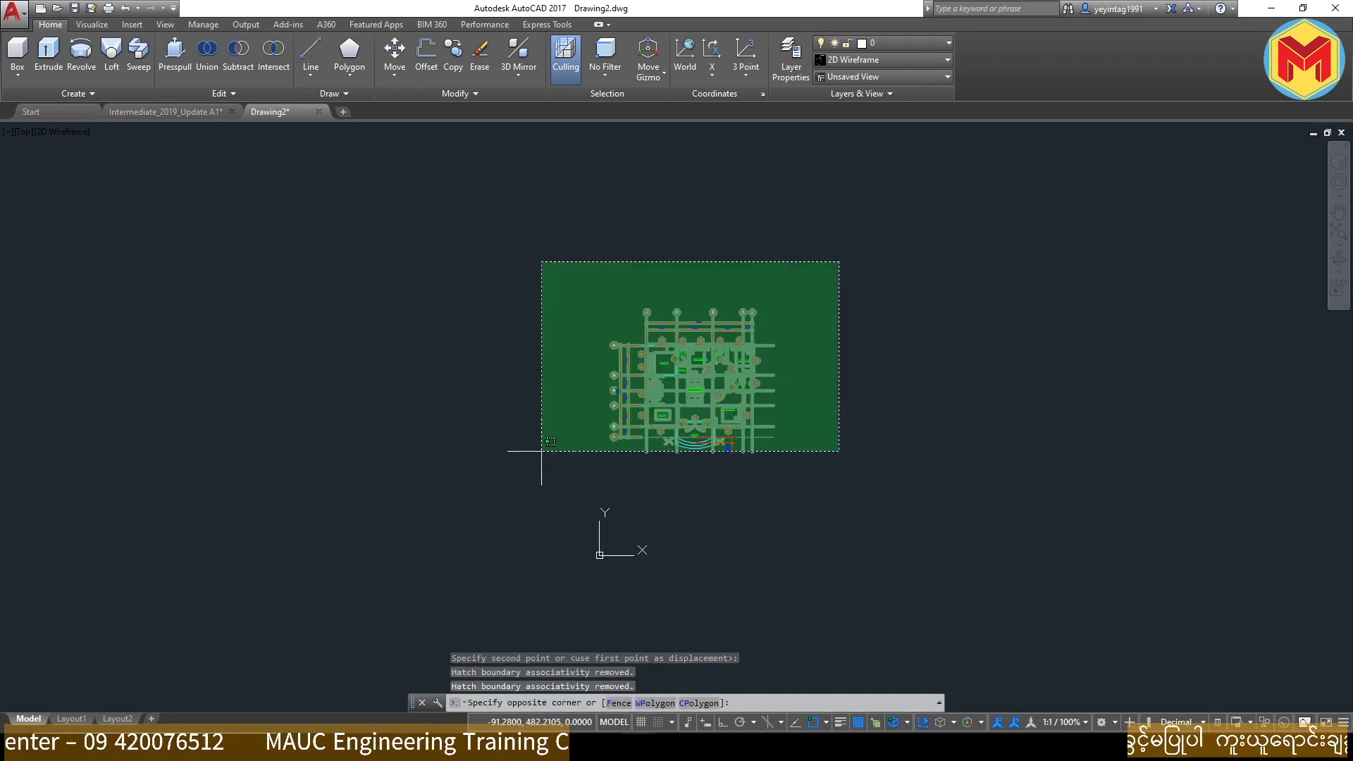
left_click(542, 451)
type("co")
key("Return")
left_click(530, 465)
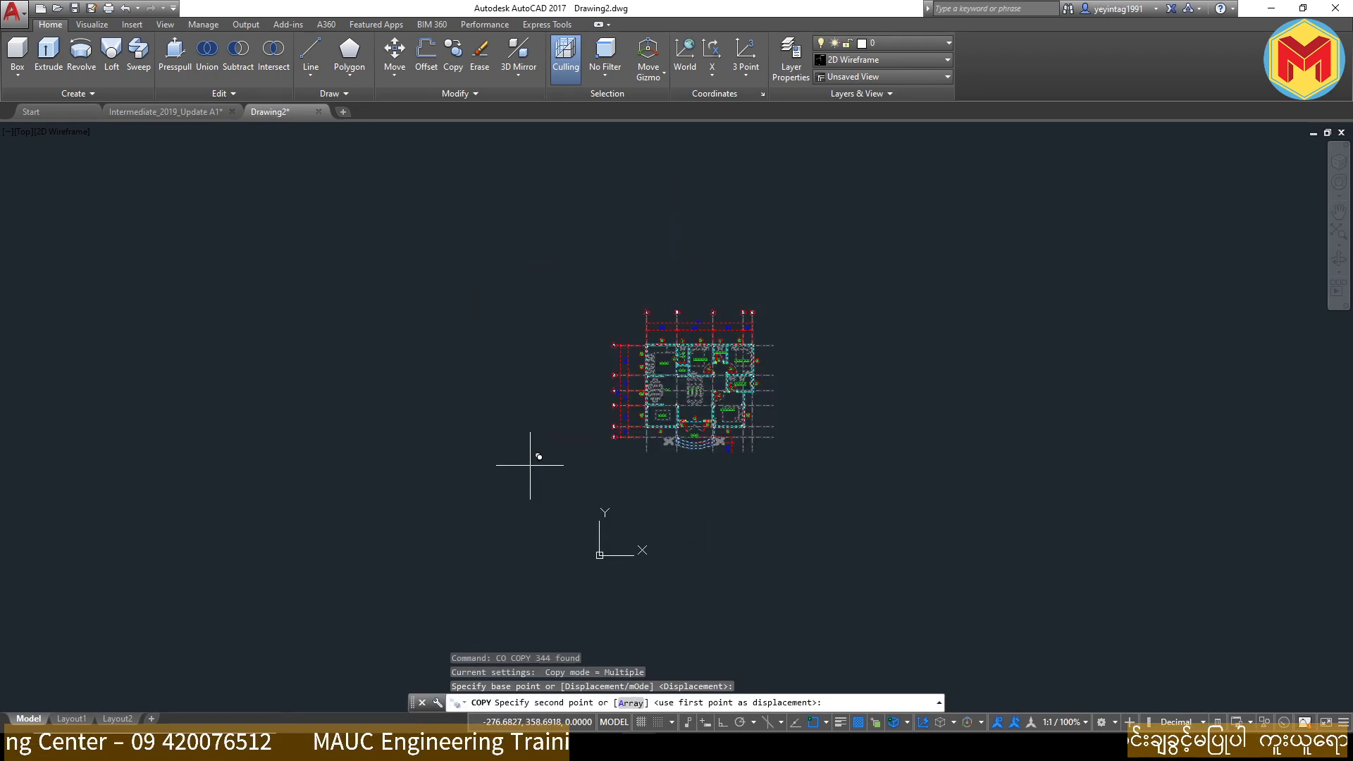
left_click(722, 722)
left_click(966, 447)
key("Return")
scroll(623, 400, "up", 3)
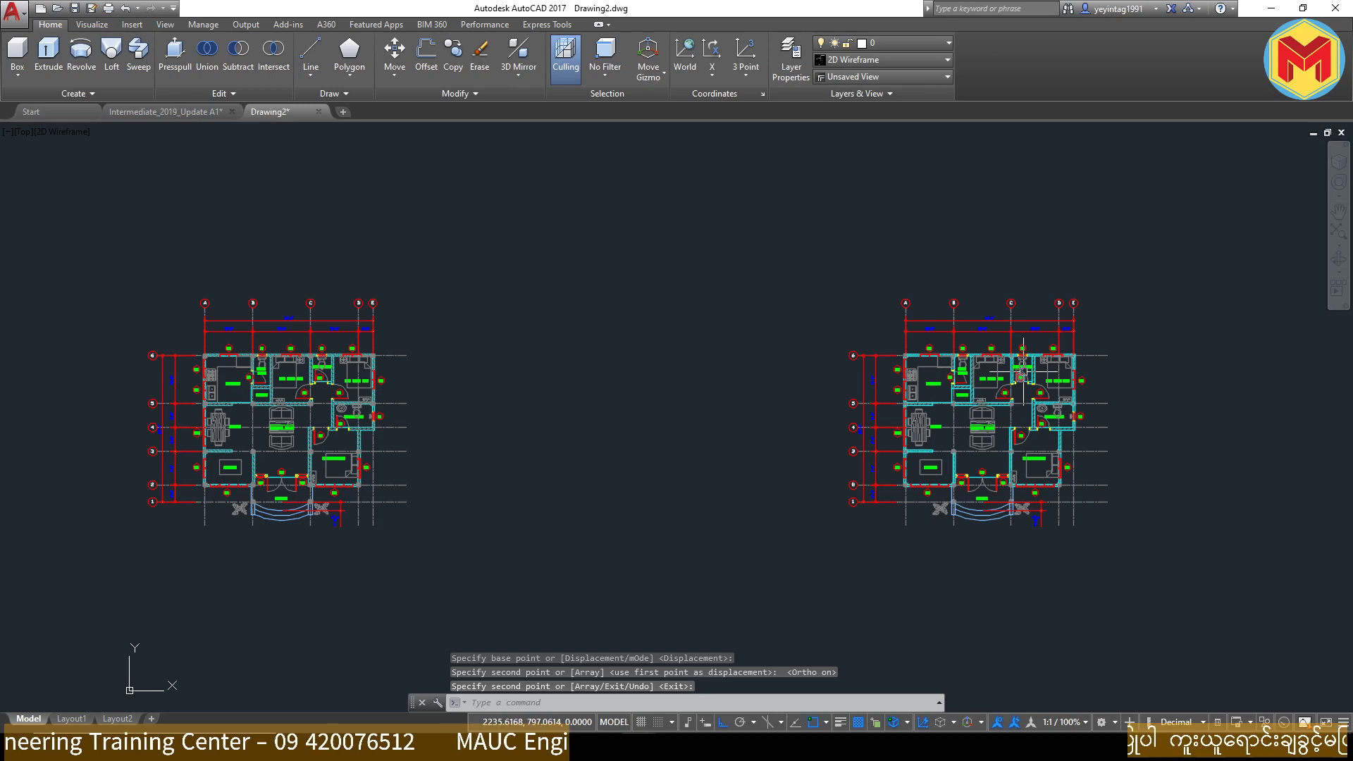
scroll(1023, 372, "up", 2)
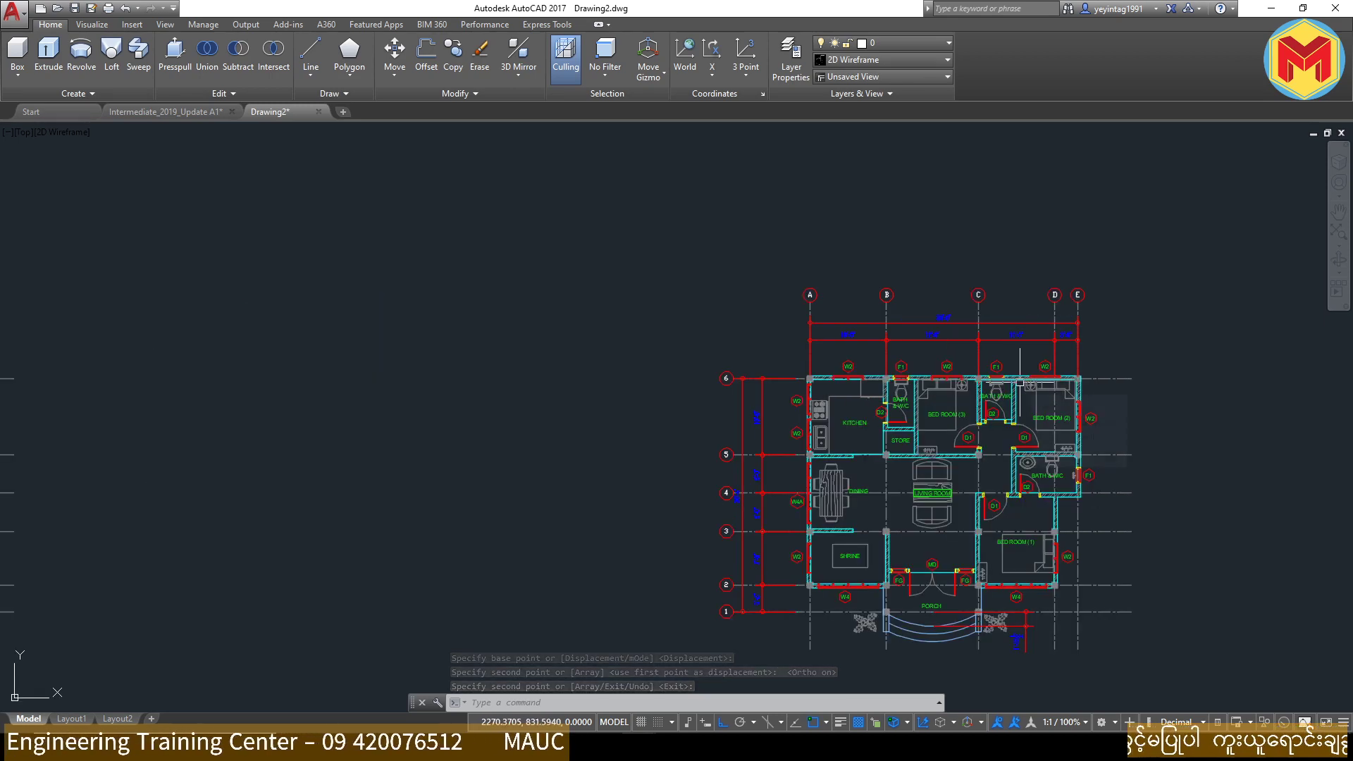
Step: Erase the top and left grid lines along with their dimensions
left_click(1093, 245)
left_click(763, 346)
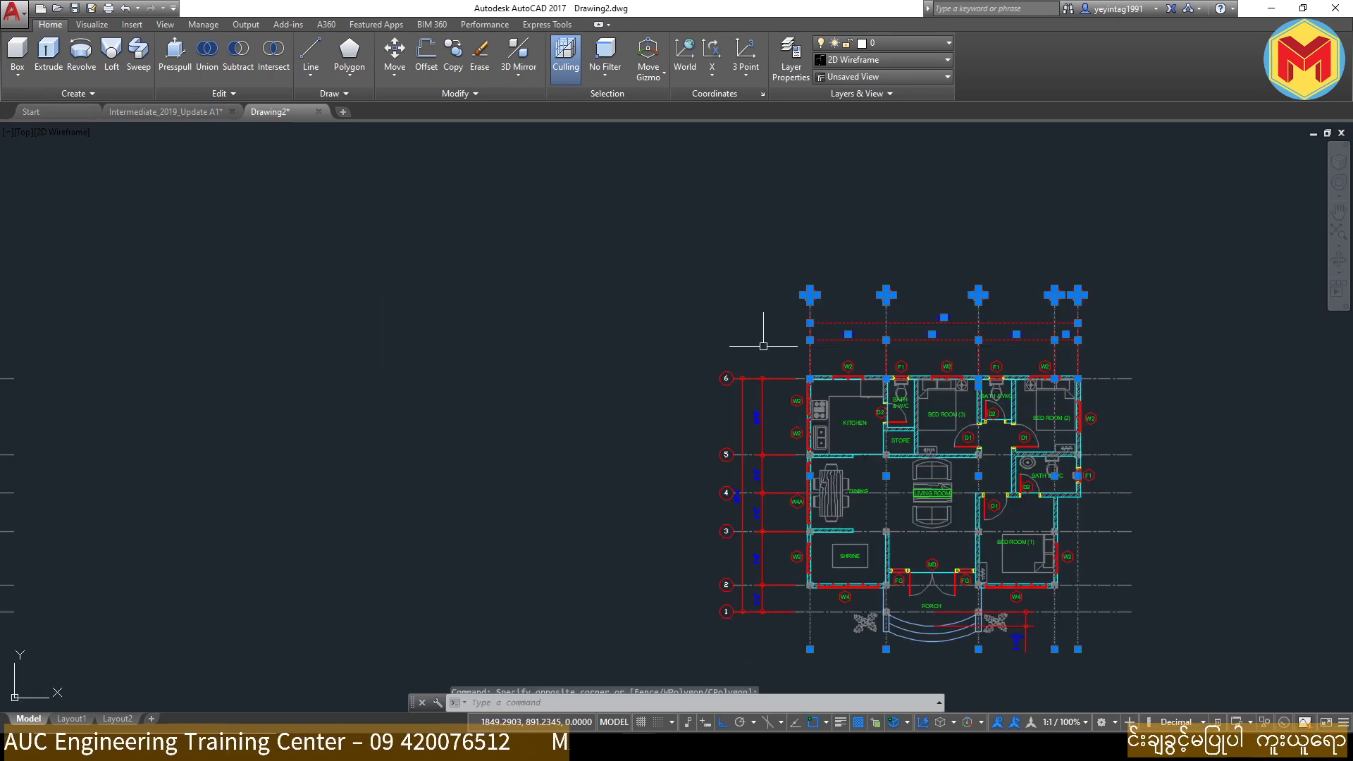
key("Delete")
left_click(797, 350)
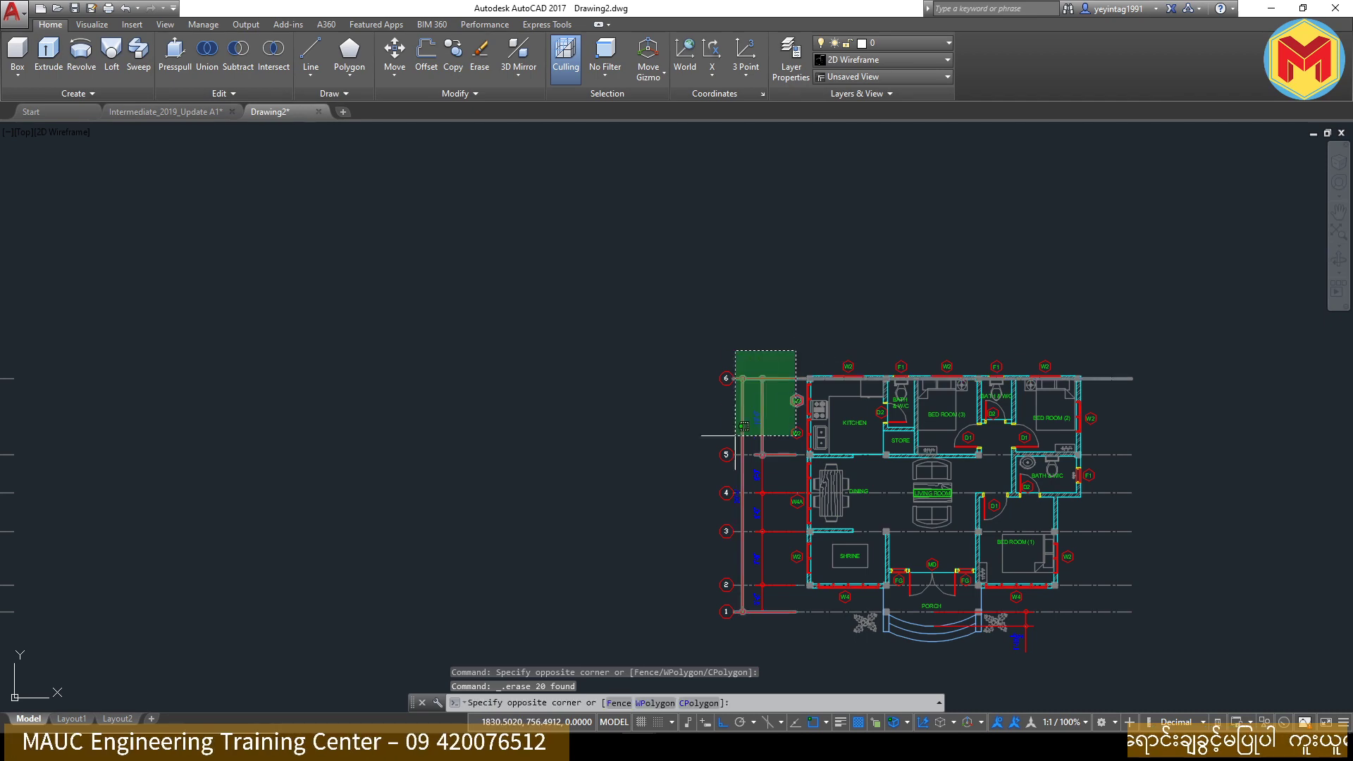
left_click(649, 592)
key("Delete")
Step: Erase the leftover vertical dimension beside the porch
scroll(1044, 527, "up", 4)
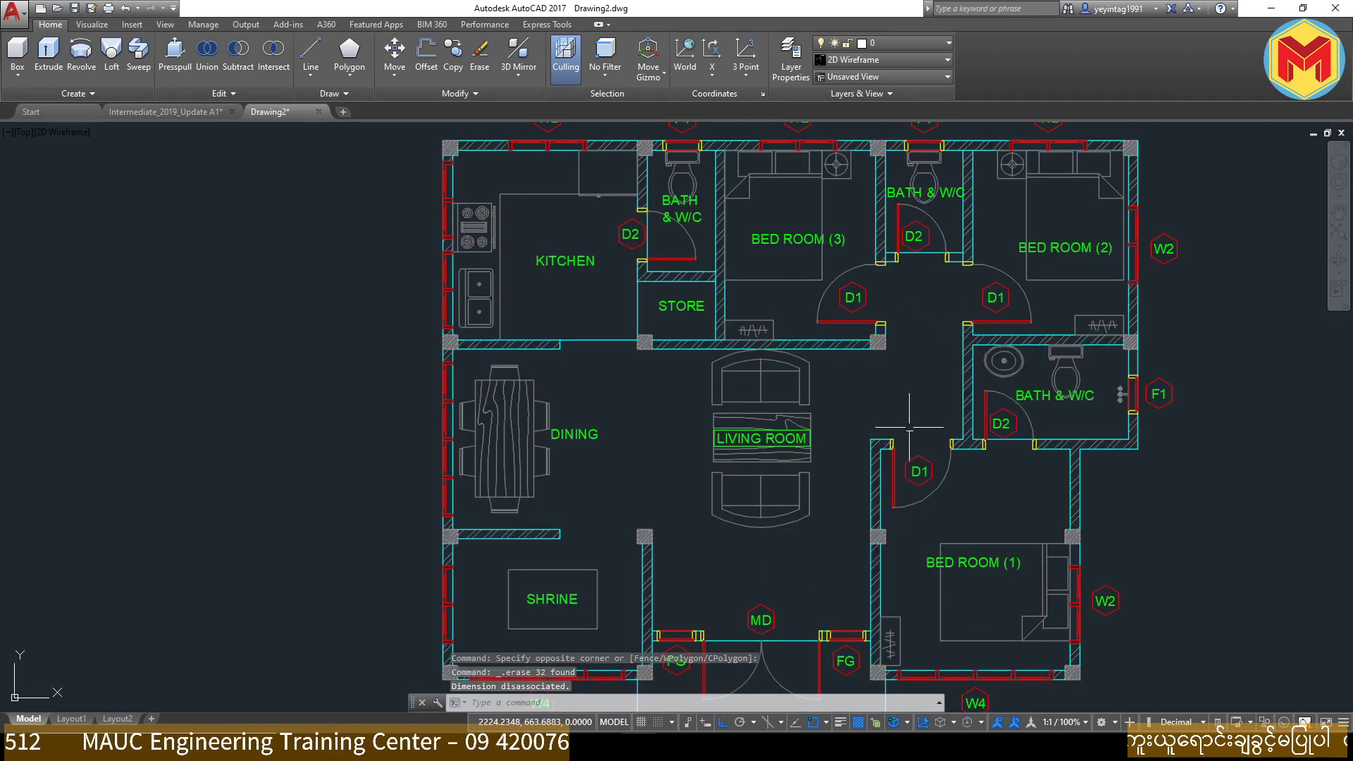
middle_click_drag(904, 420, 879, 499)
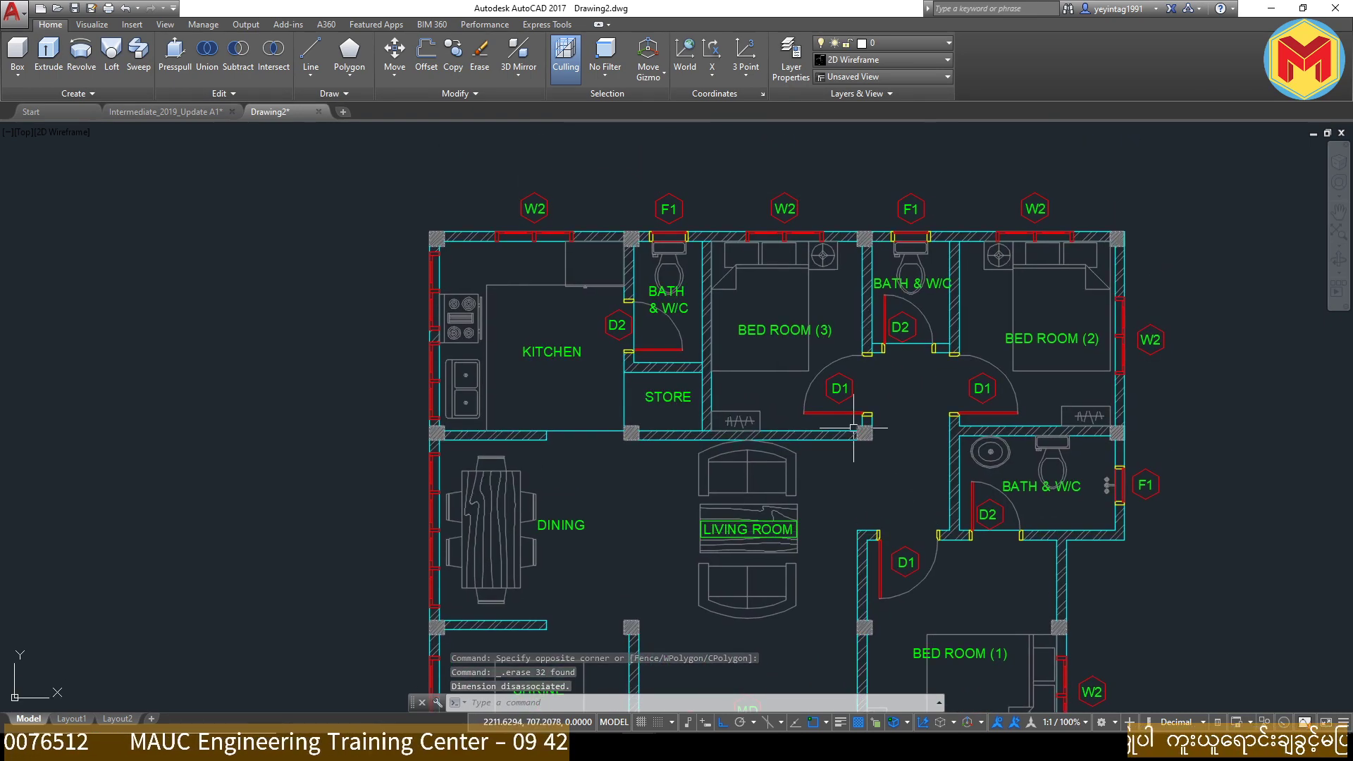
scroll(552, 244, "up", 4)
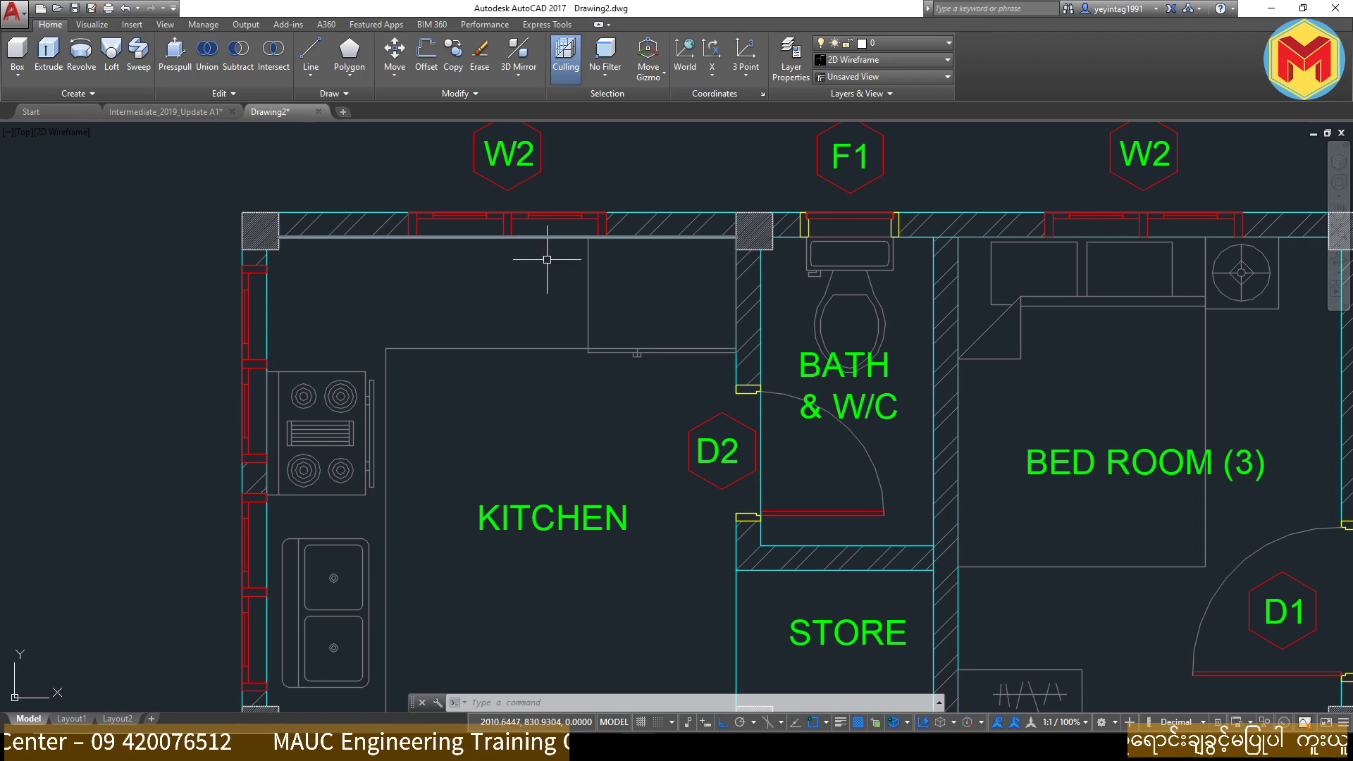
scroll(547, 260, "down", 4)
scroll(550, 303, "down", 2)
scroll(925, 660, "up", 6)
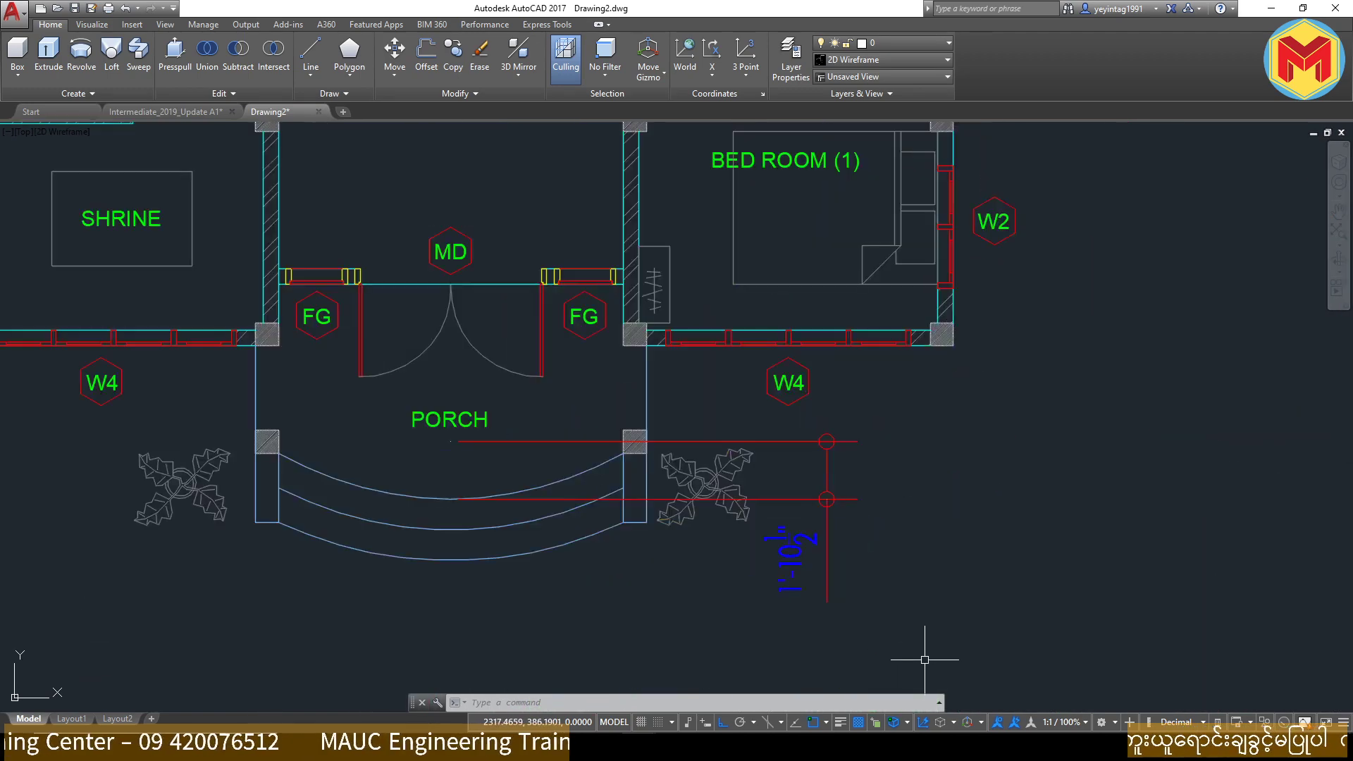
left_click(914, 645)
left_click(830, 484)
scroll(899, 508, "down", 4)
key("Delete")
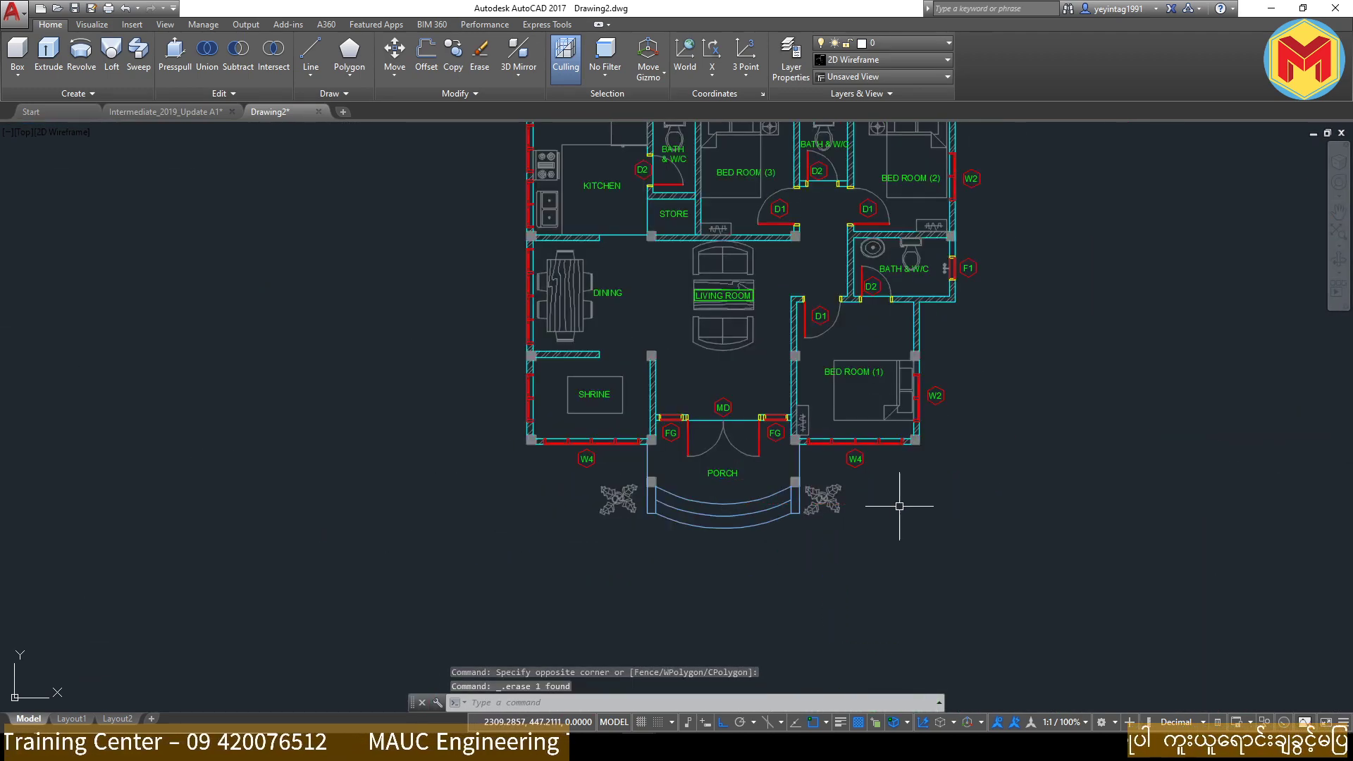
scroll(886, 498, "down", 2)
scroll(553, 203, "up", 5)
scroll(576, 280, "up", 4)
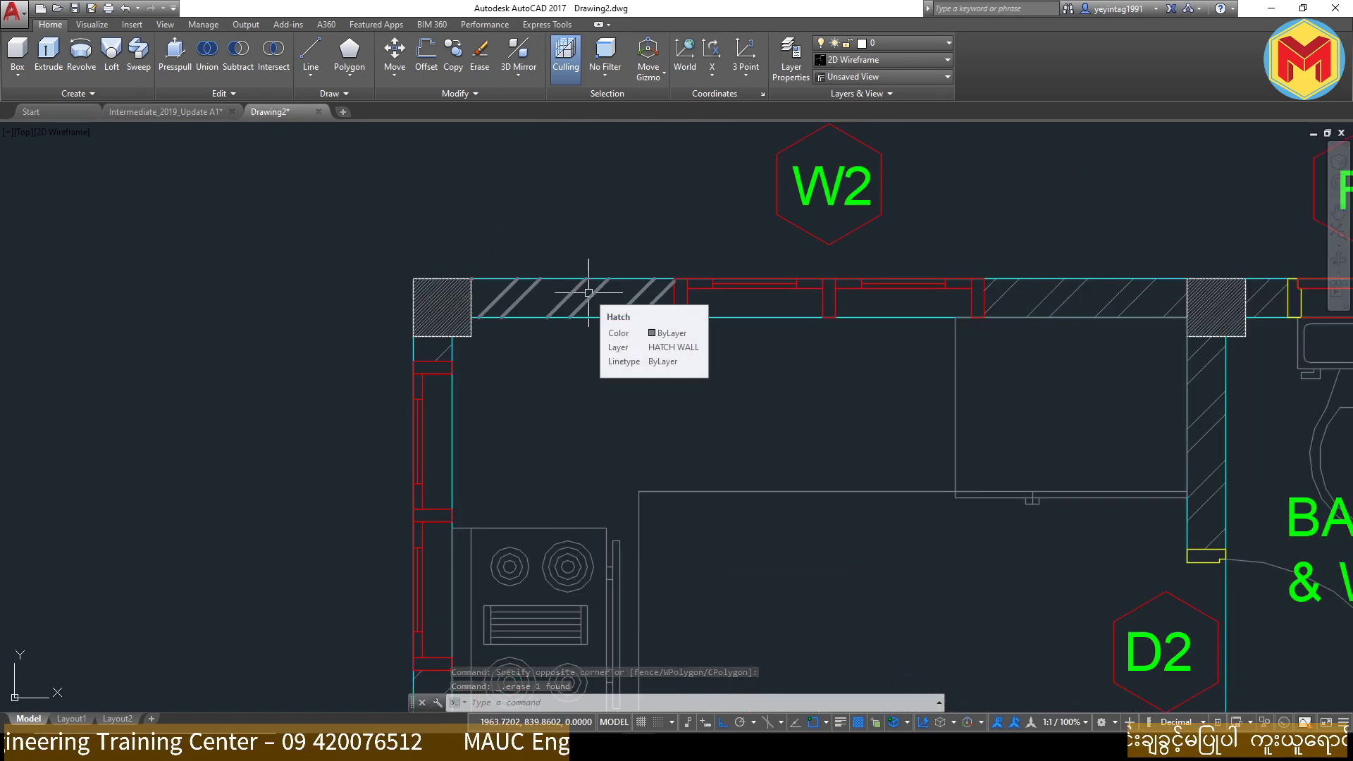
Step: Select all wall hatches using Select Similar on one wall hatch
left_click(588, 294)
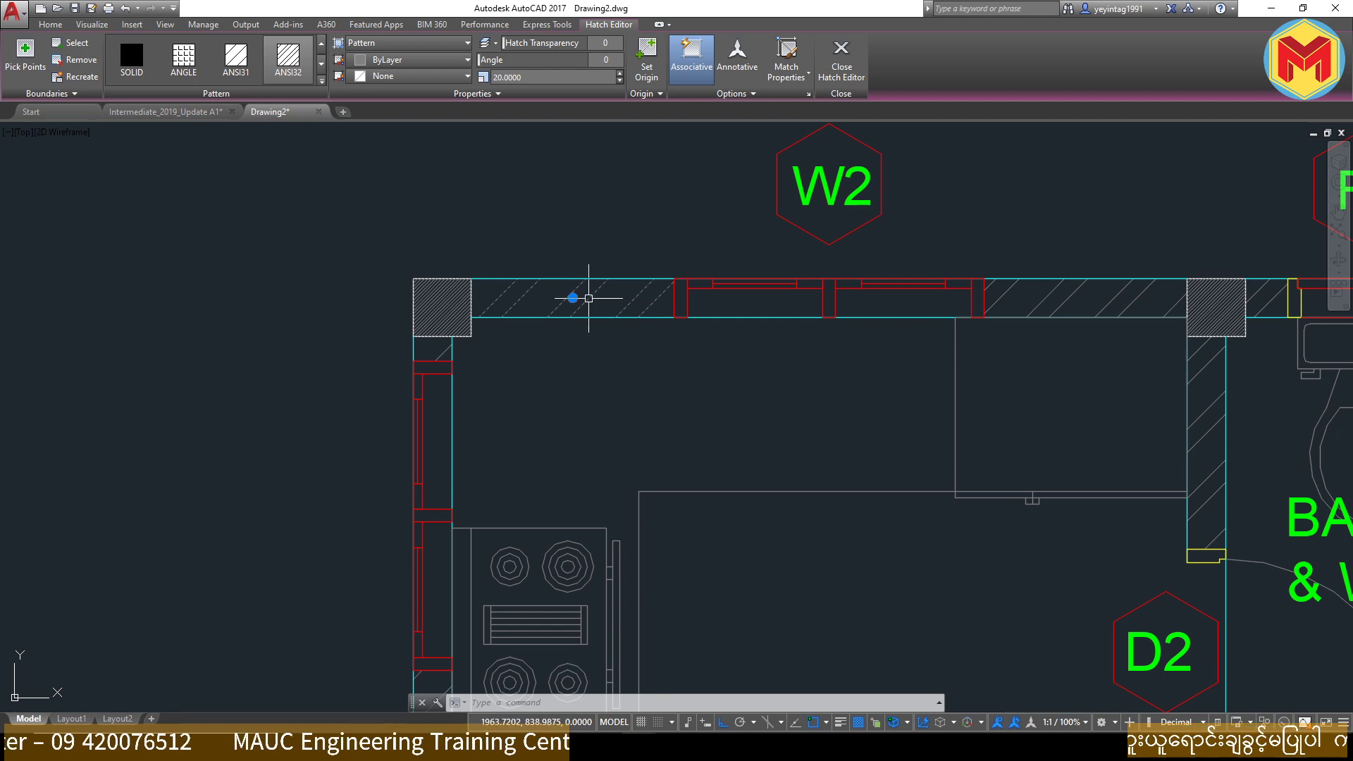
right_click(588, 298)
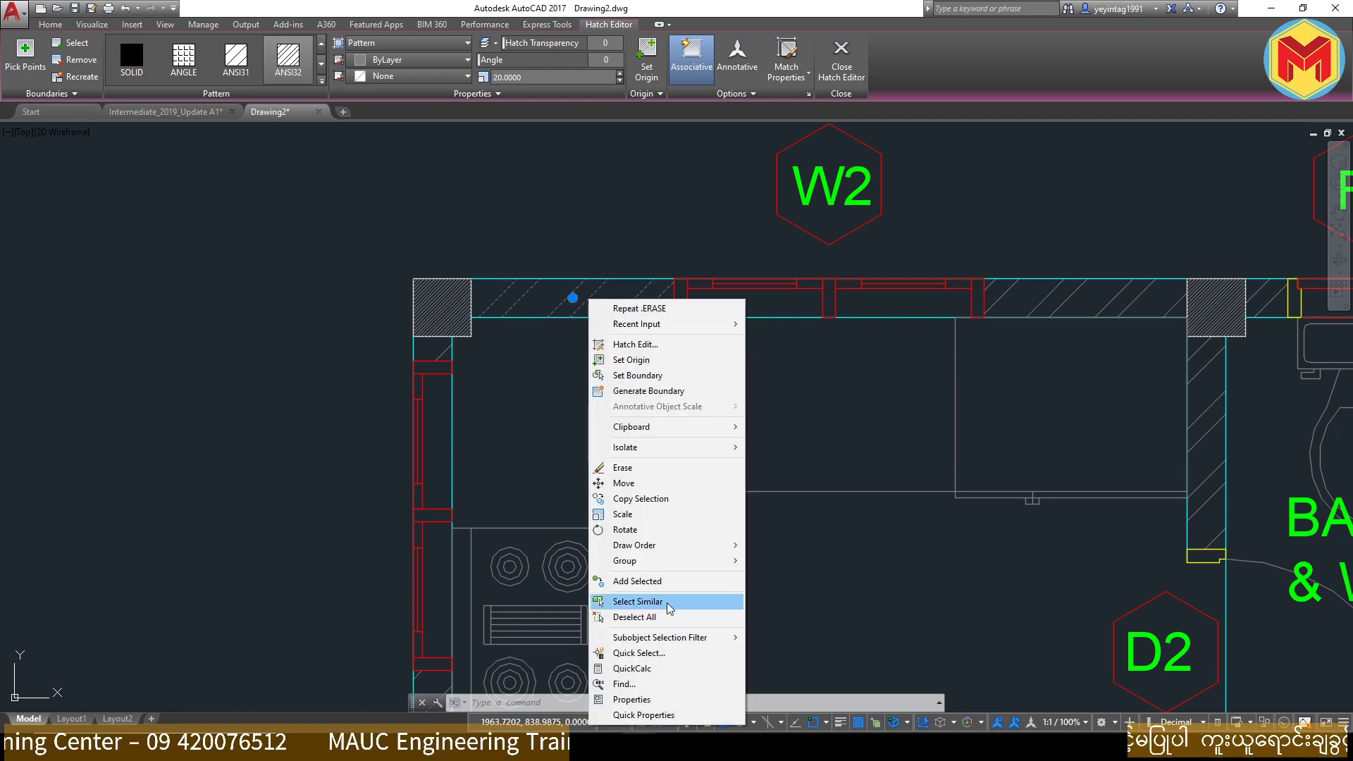
left_click(667, 603)
scroll(629, 372, "down", 2)
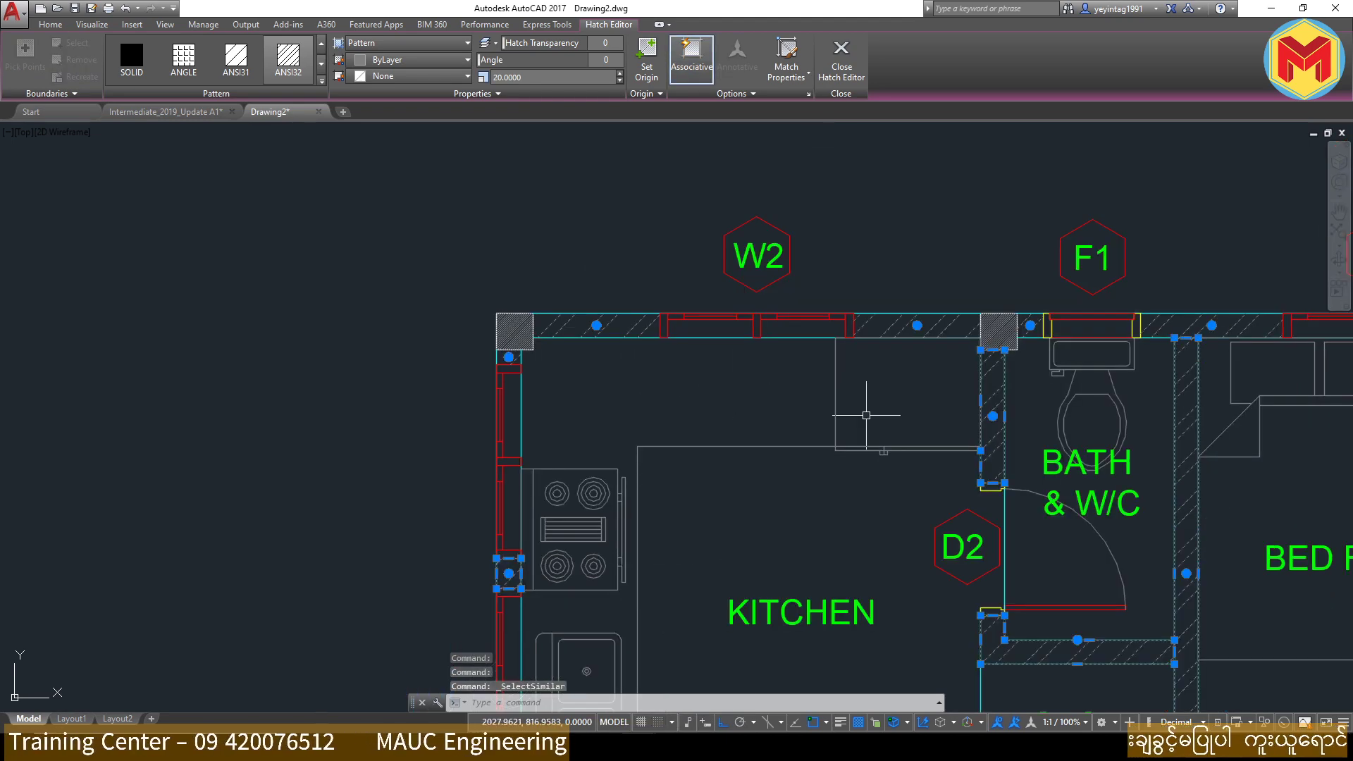
scroll(866, 415, "down", 3)
scroll(874, 367, "down", 3)
scroll(882, 322, "down", 2)
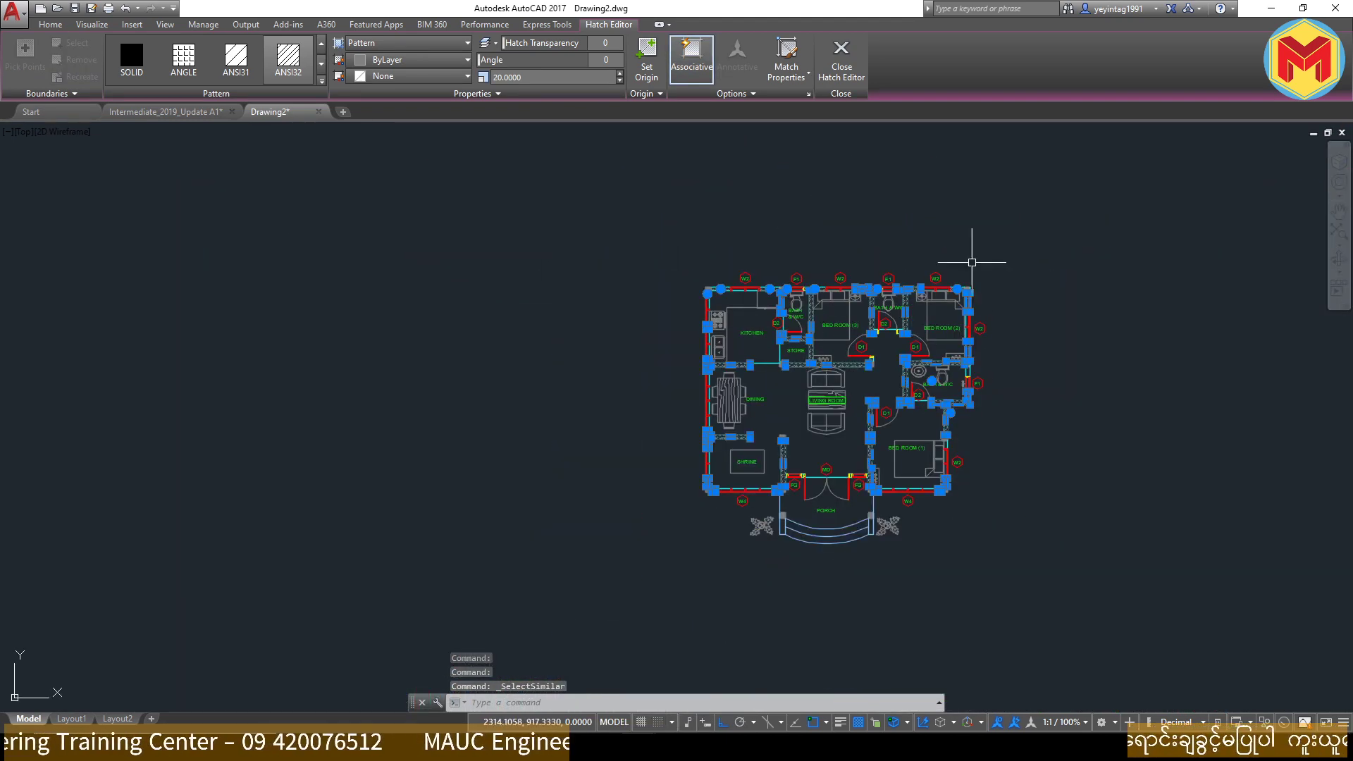
scroll(948, 377, "up", 5)
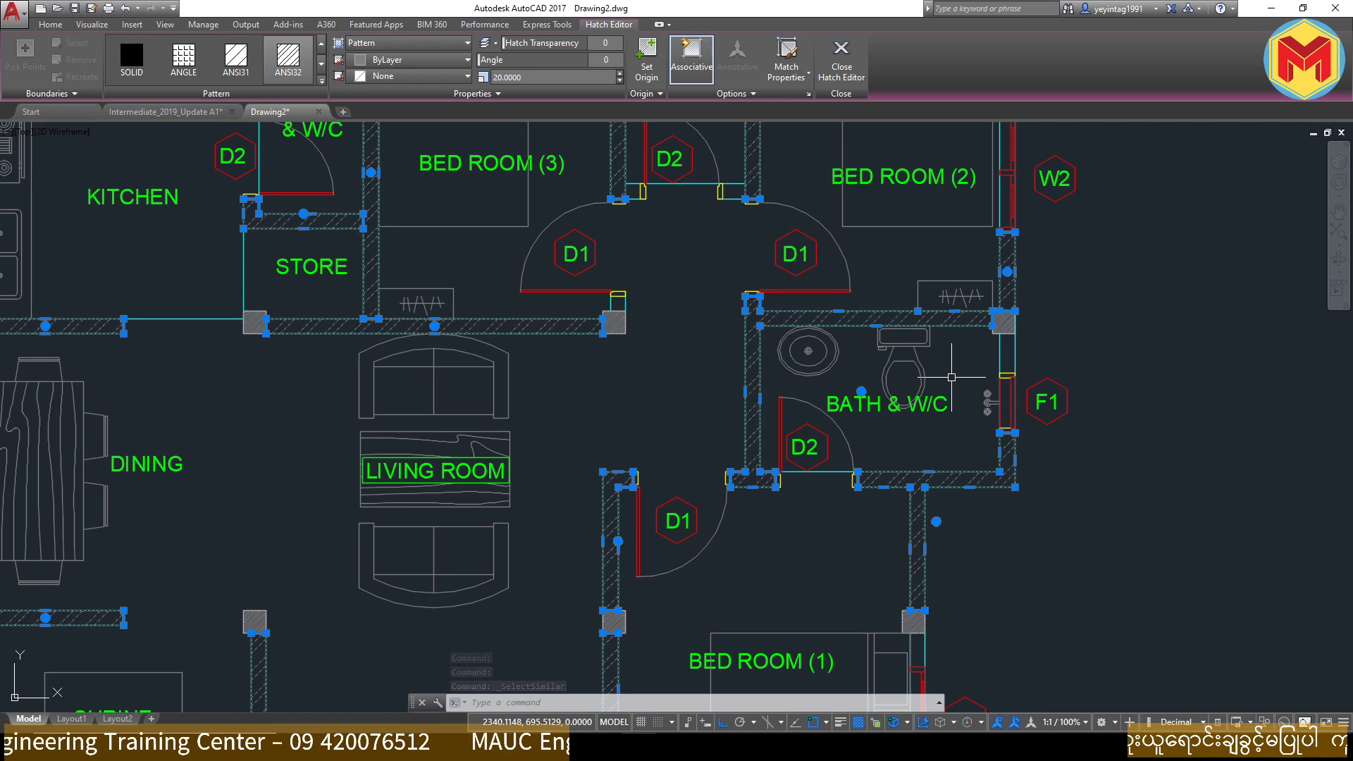
scroll(952, 377, "down", 5)
scroll(451, 339, "up", 5)
scroll(440, 310, "up", 1)
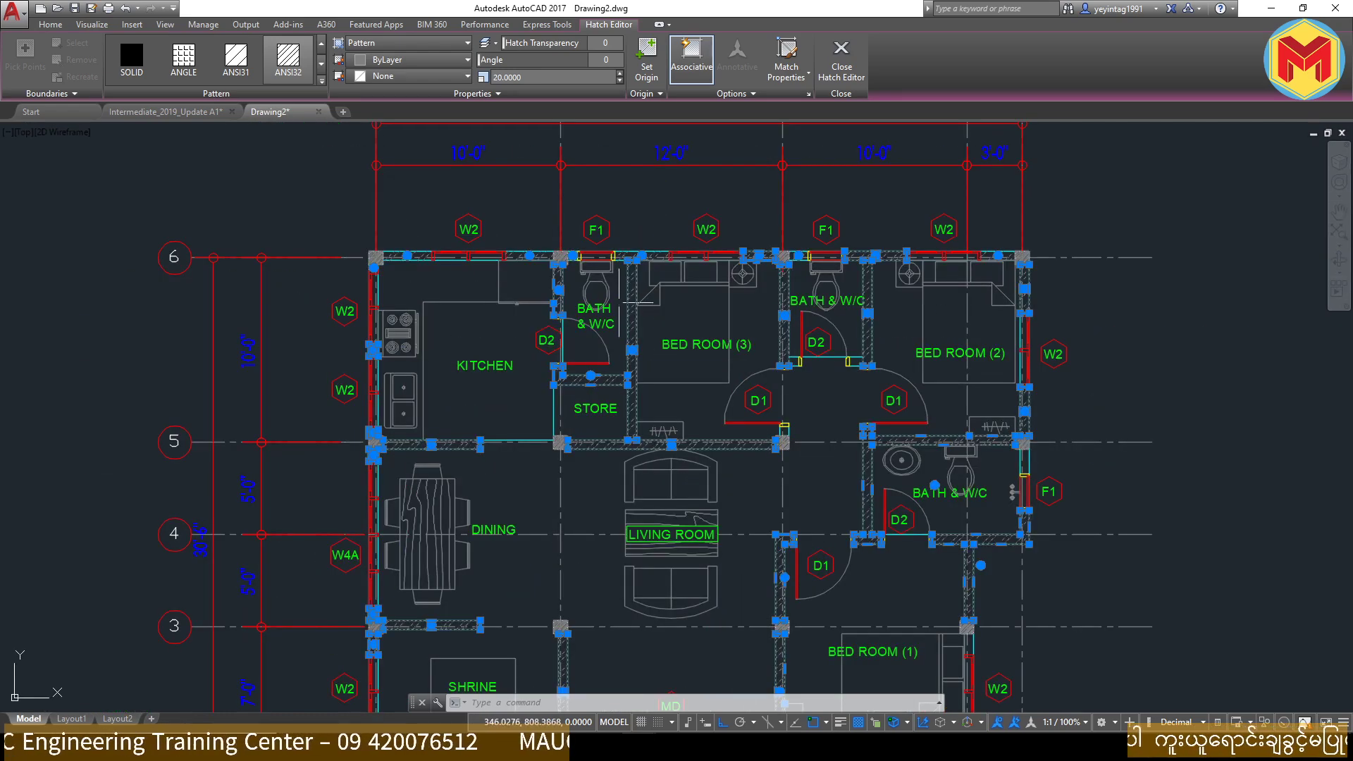
scroll(617, 336, "down", 5)
scroll(936, 356, "up", 3)
scroll(1001, 339, "up", 2)
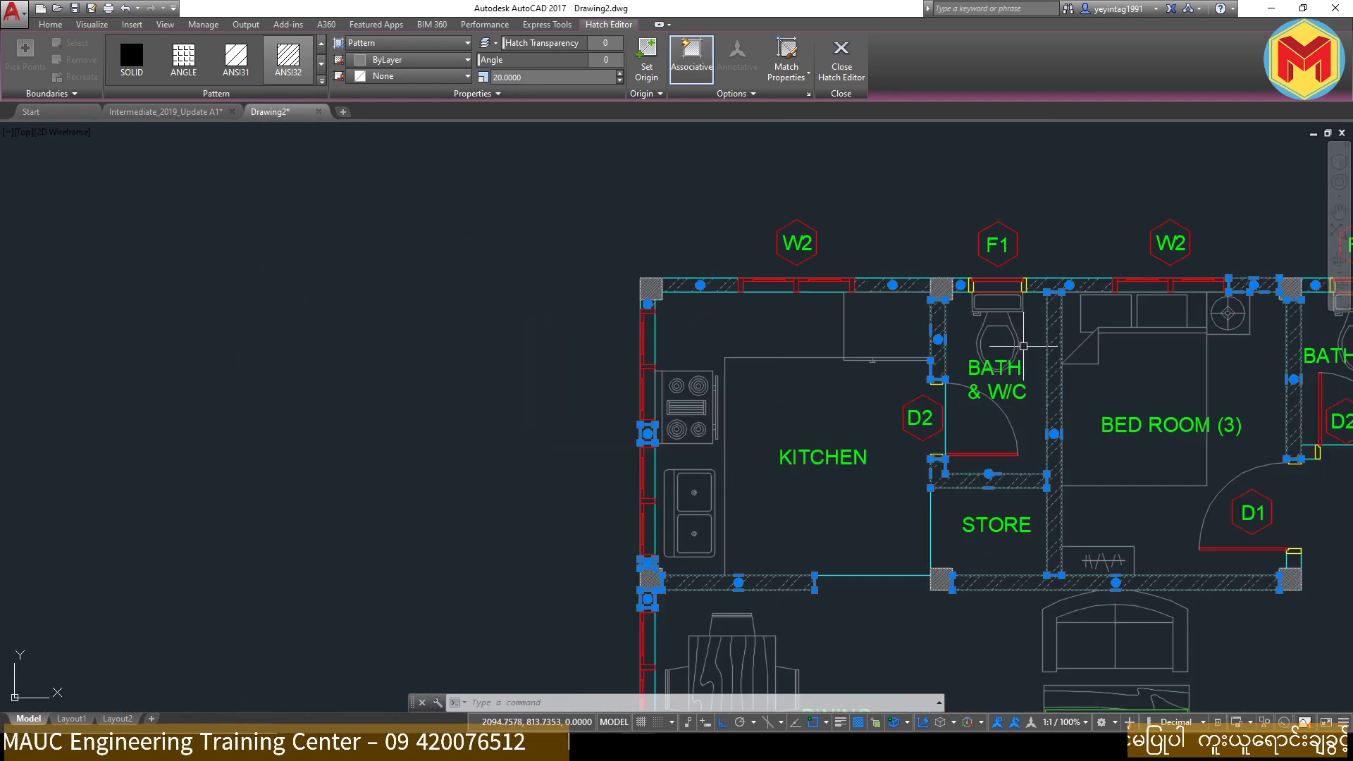
scroll(891, 299, "down", 3)
Step: Remove the other plan copy's wall hatches from the selection, then clear it
middle_click_drag(920, 355, 742, 266)
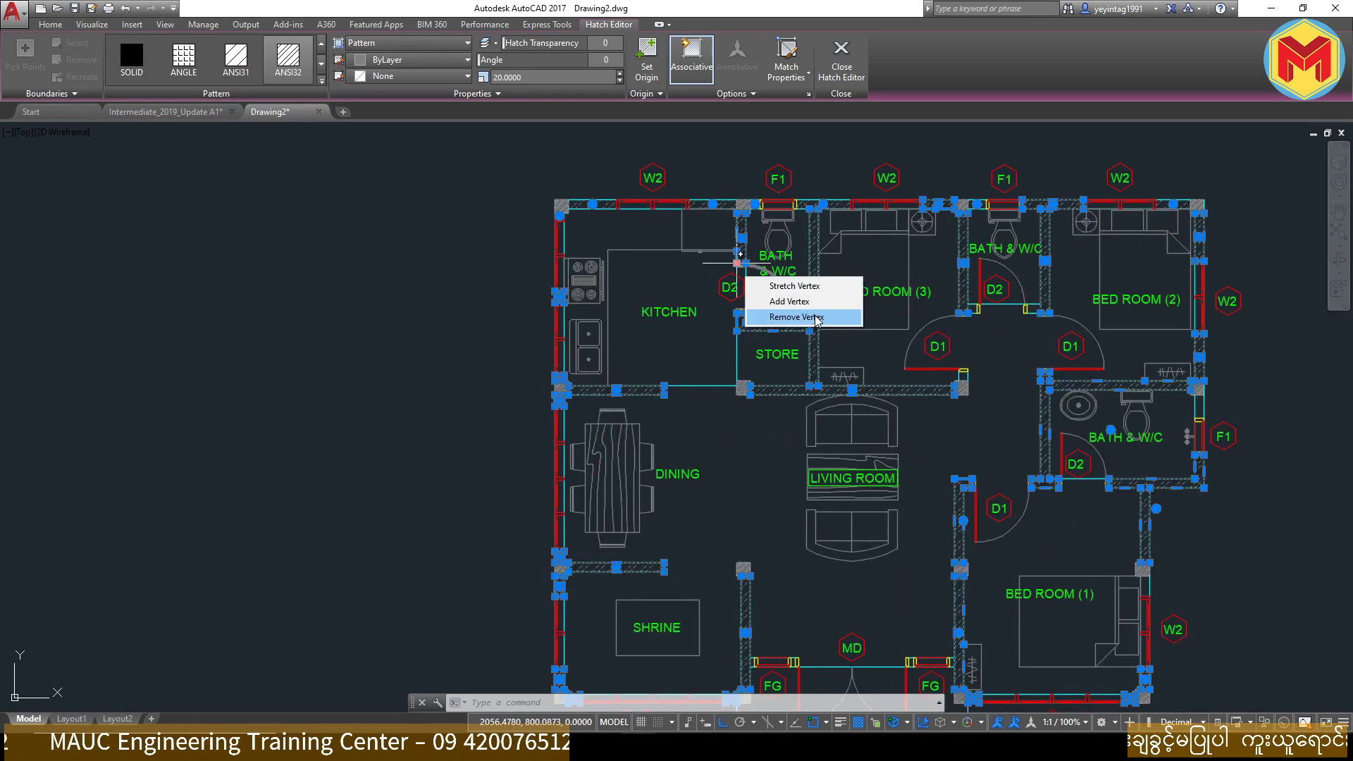
scroll(963, 375, "down", 4)
scroll(963, 376, "down", 2)
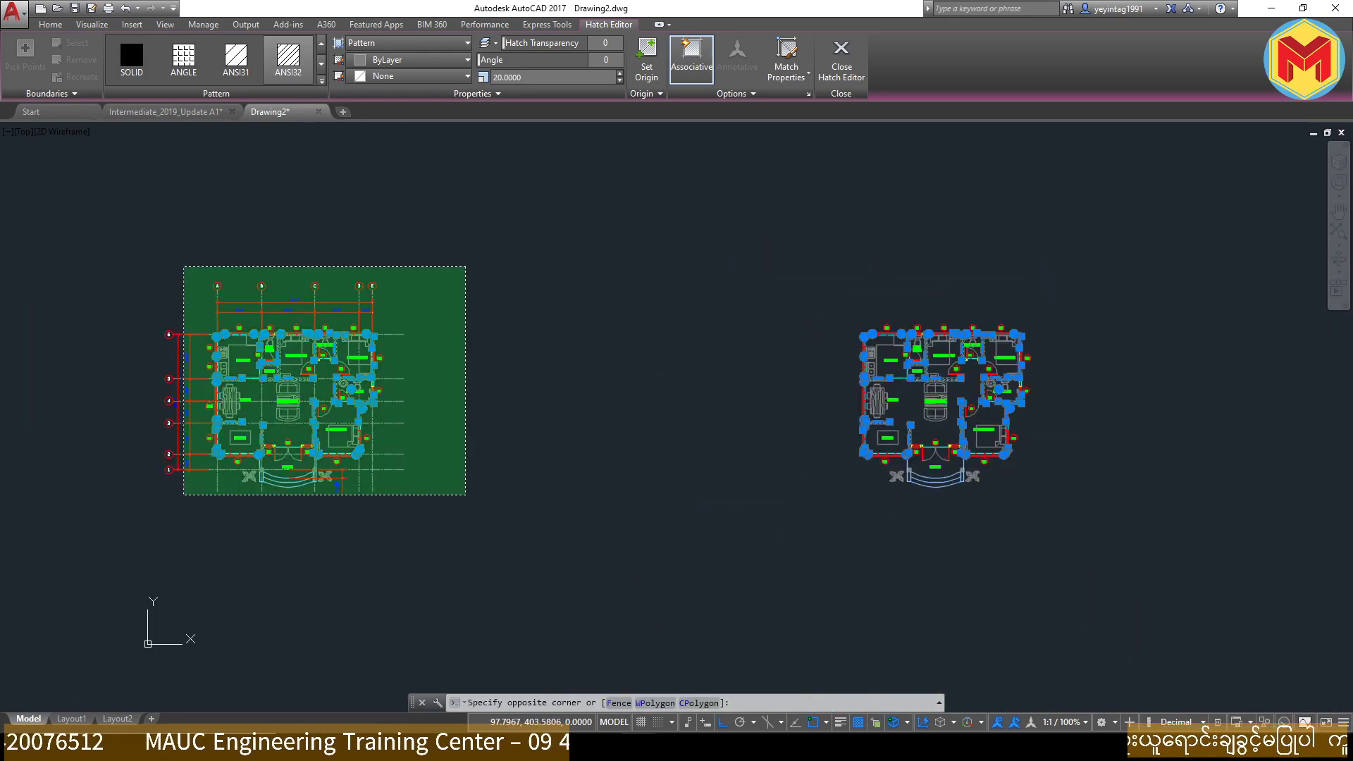
left_click_drag(467, 266, 182, 497, "shift")
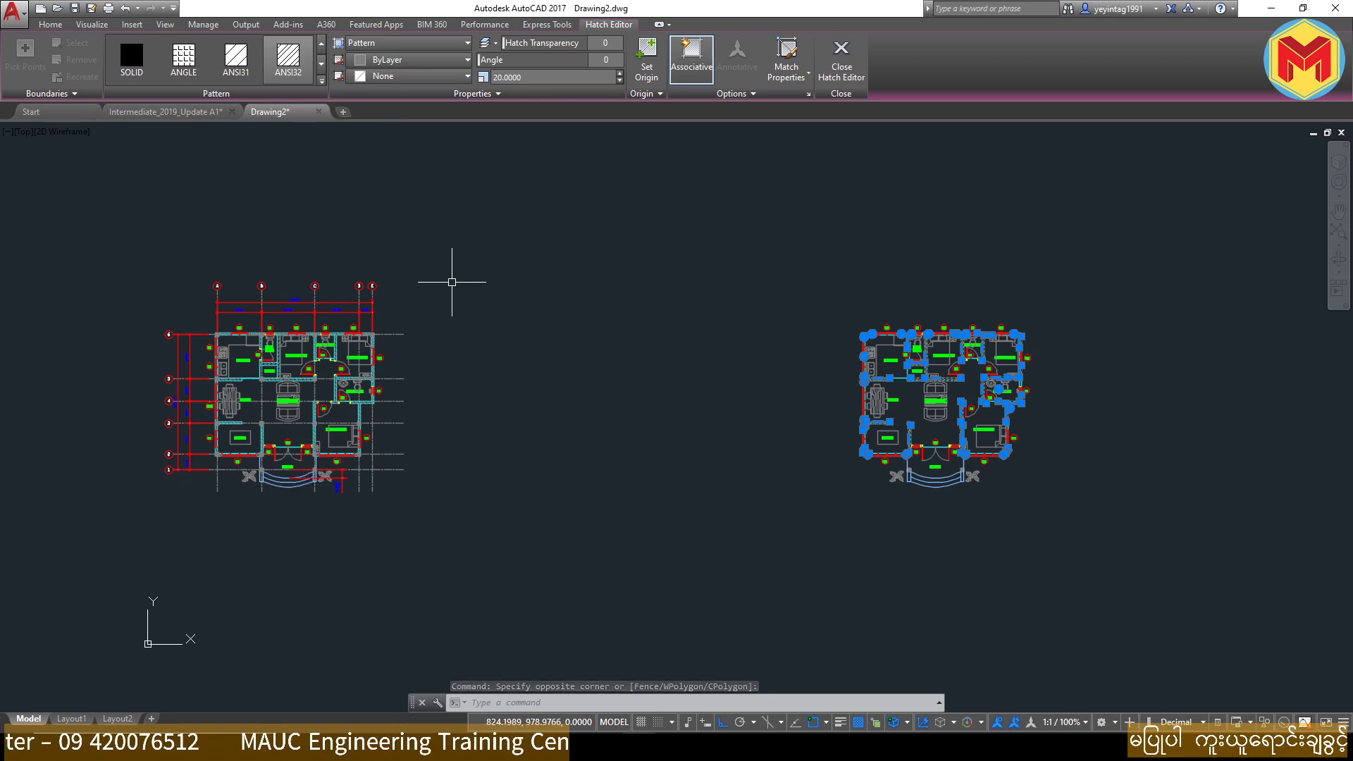
left_click_drag(478, 254, 84, 552, "shift")
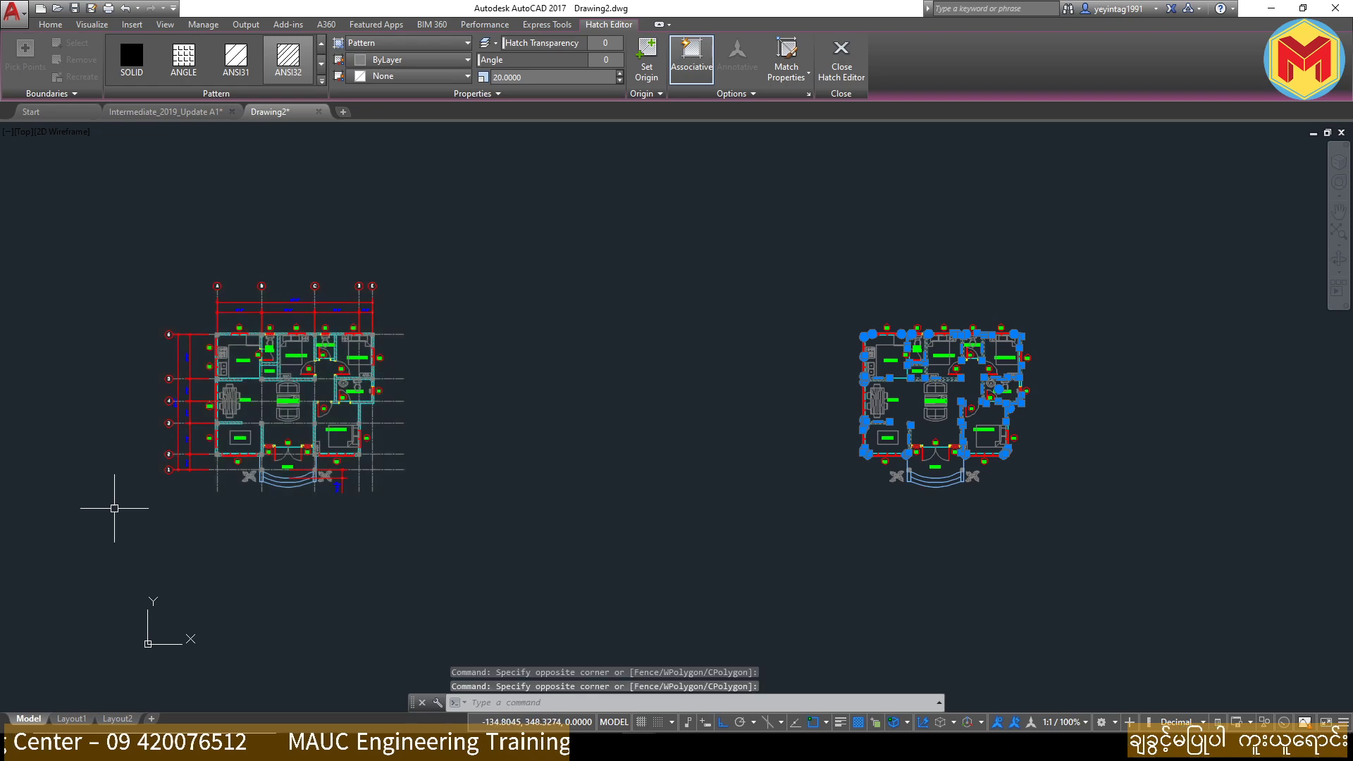
left_click_drag(544, 252, 114, 535, "shift")
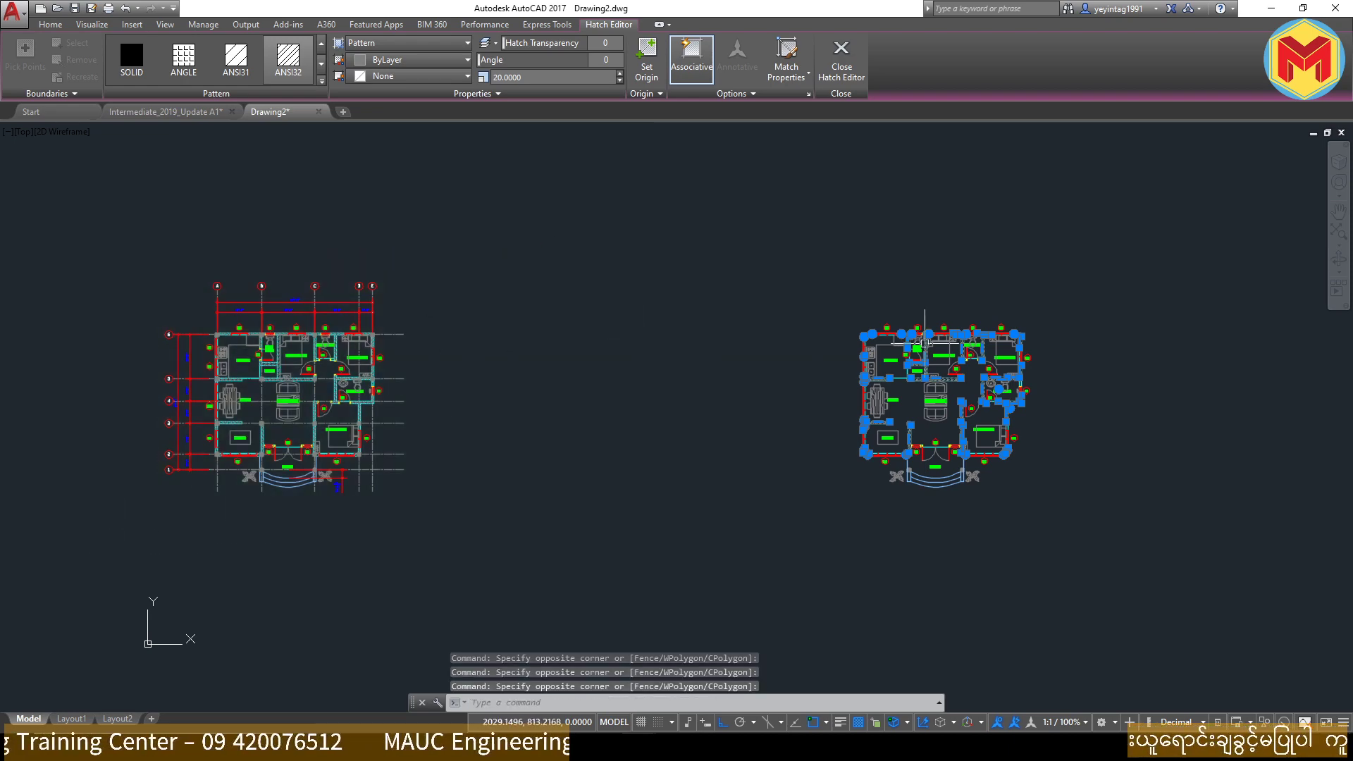
scroll(925, 344, "up", 4)
scroll(925, 344, "down", 3)
key("Escape")
scroll(881, 331, "down", 1)
middle_click_drag(886, 335, 848, 303)
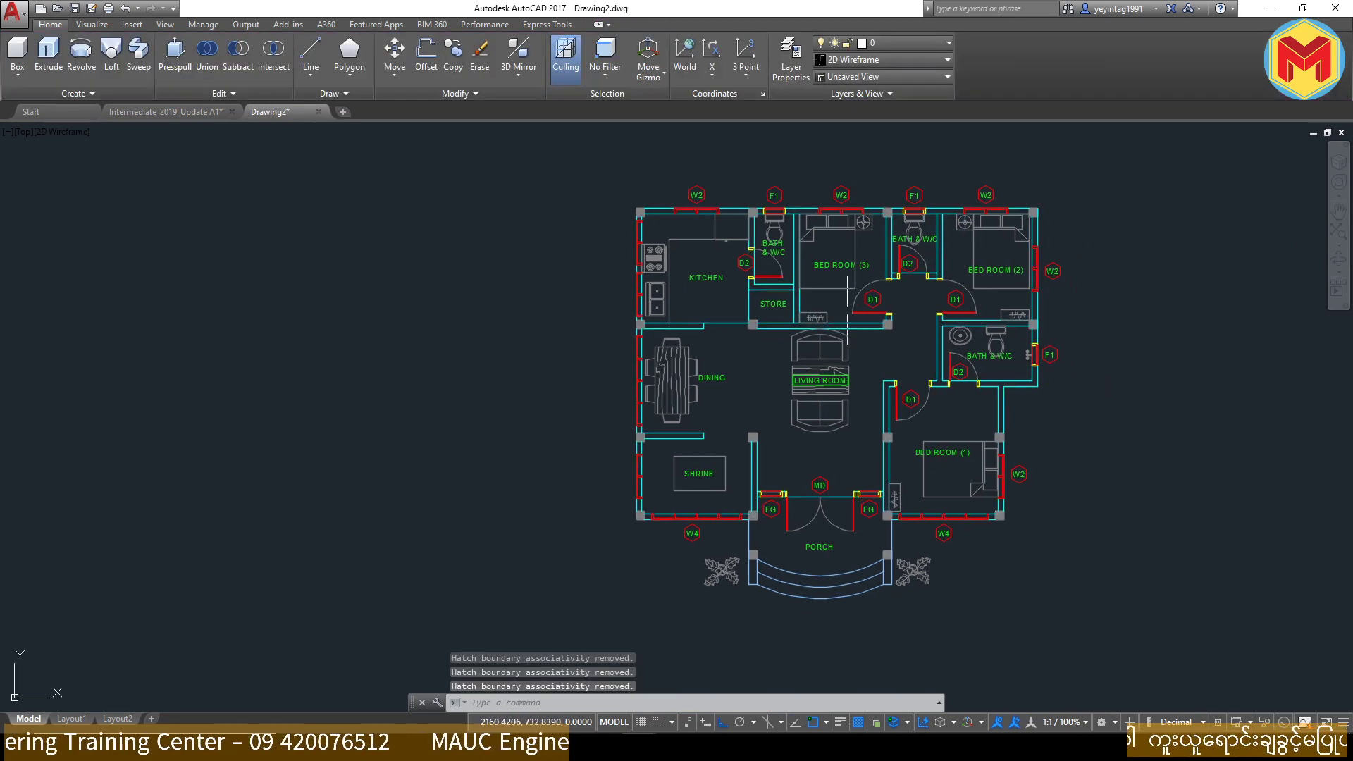
scroll(779, 258, "up", 4)
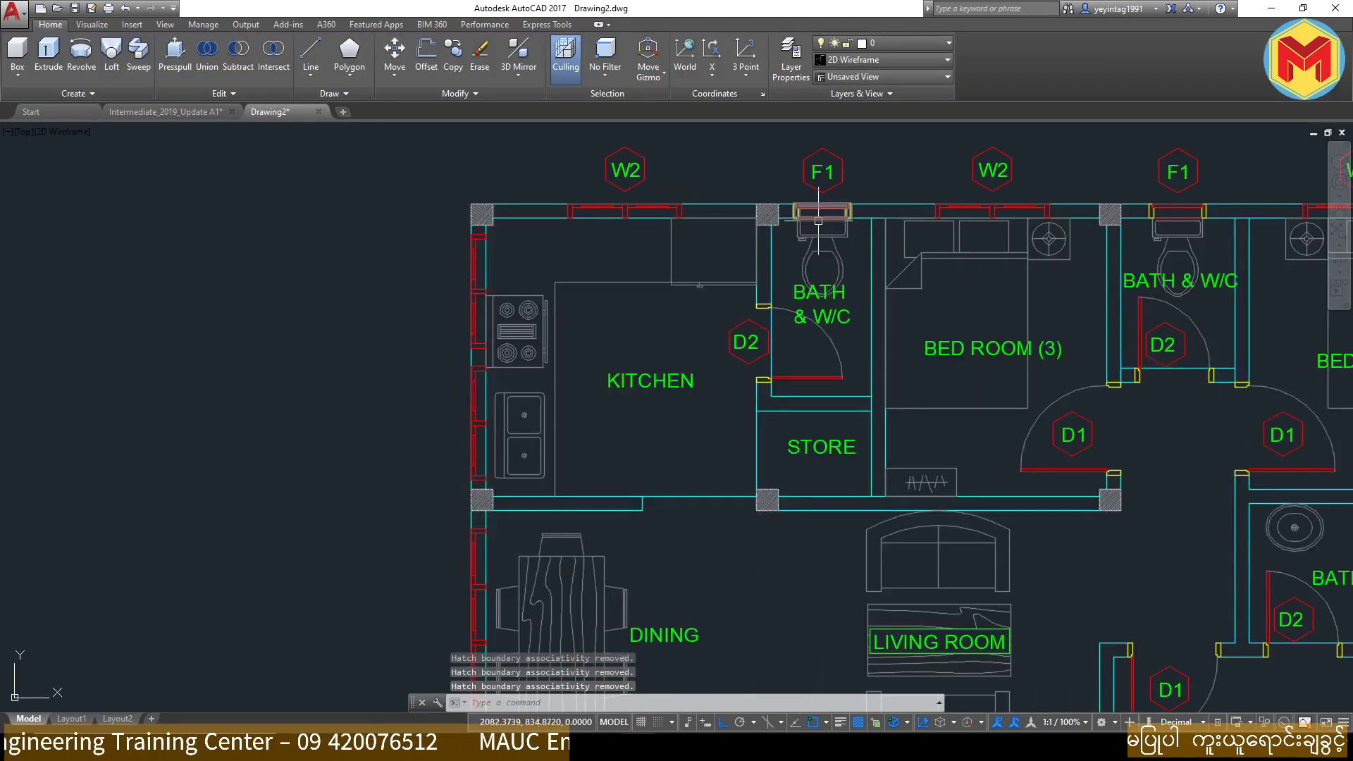
scroll(494, 211, "up", 6)
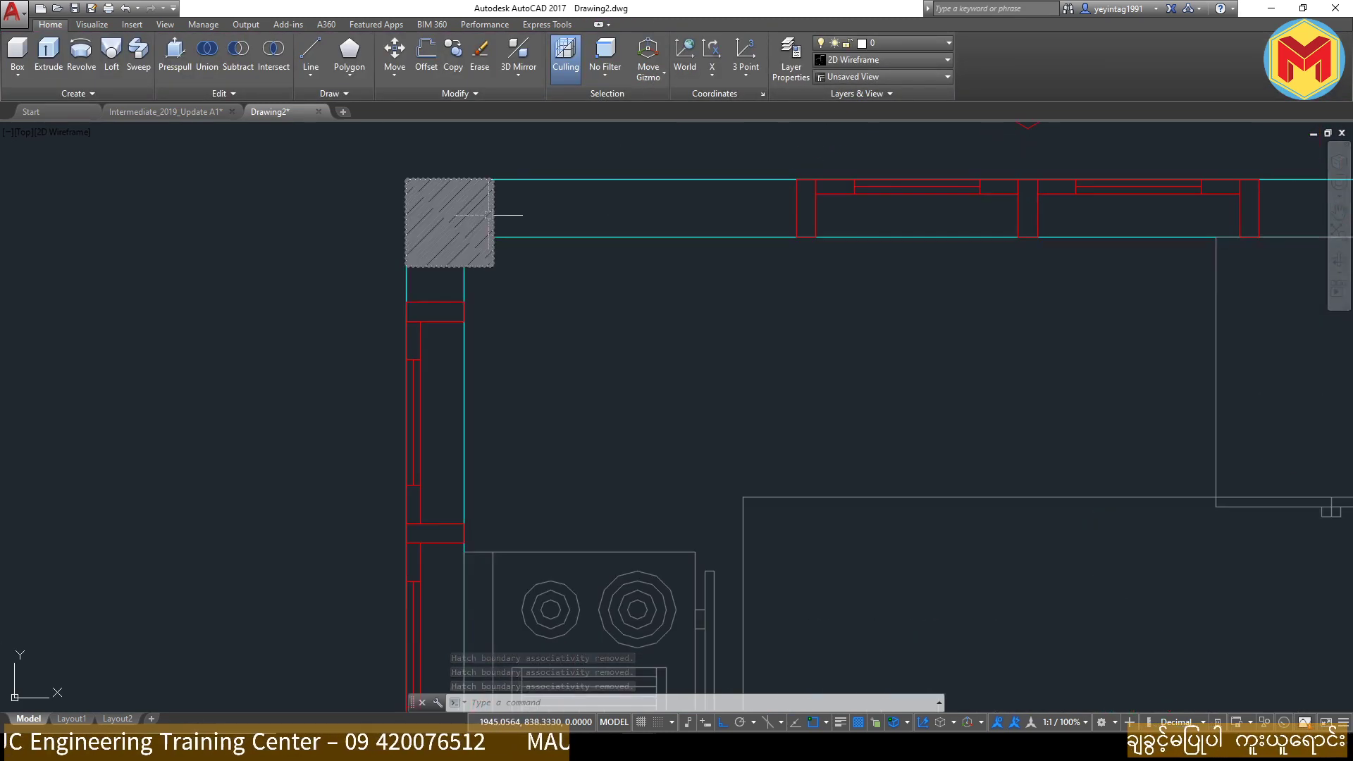
Step: Select all column hatches via Select Similar on the kitchen corner column
left_click(471, 218)
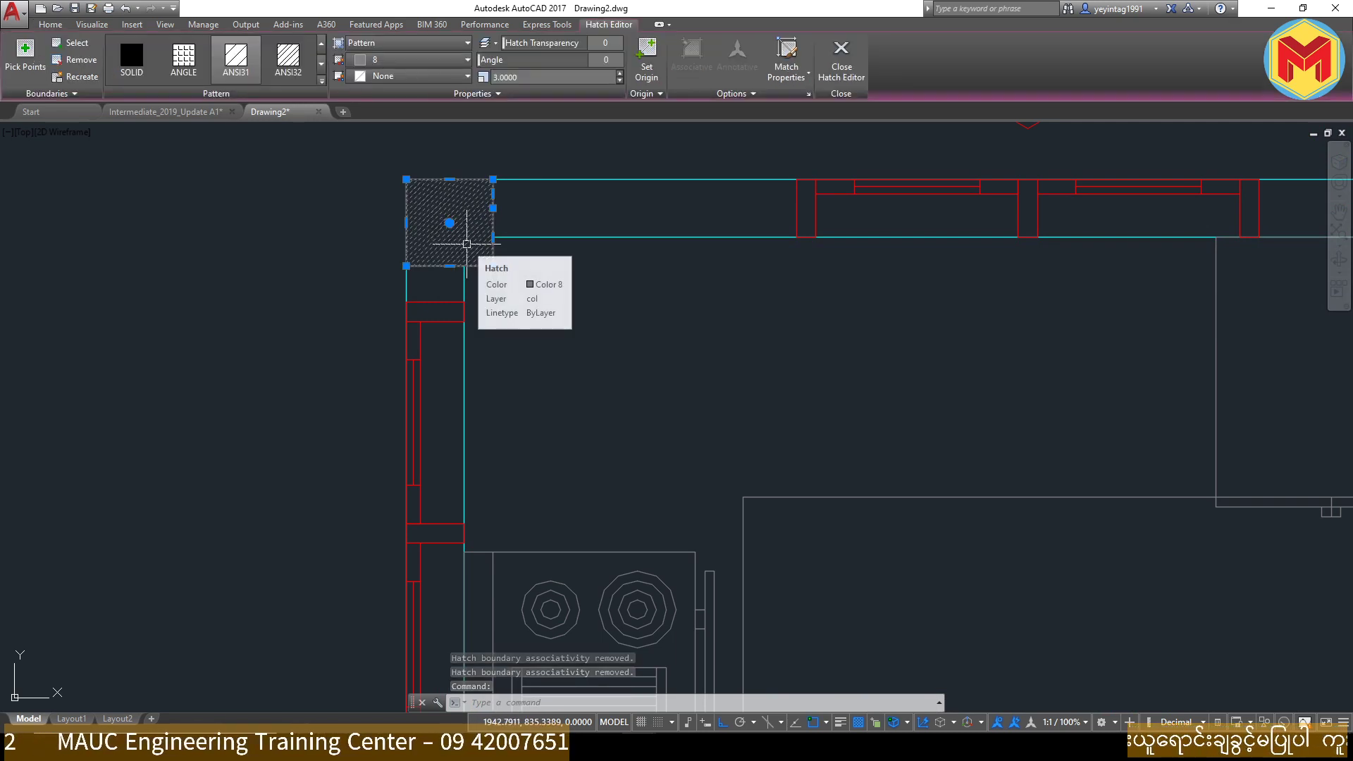
right_click(468, 245)
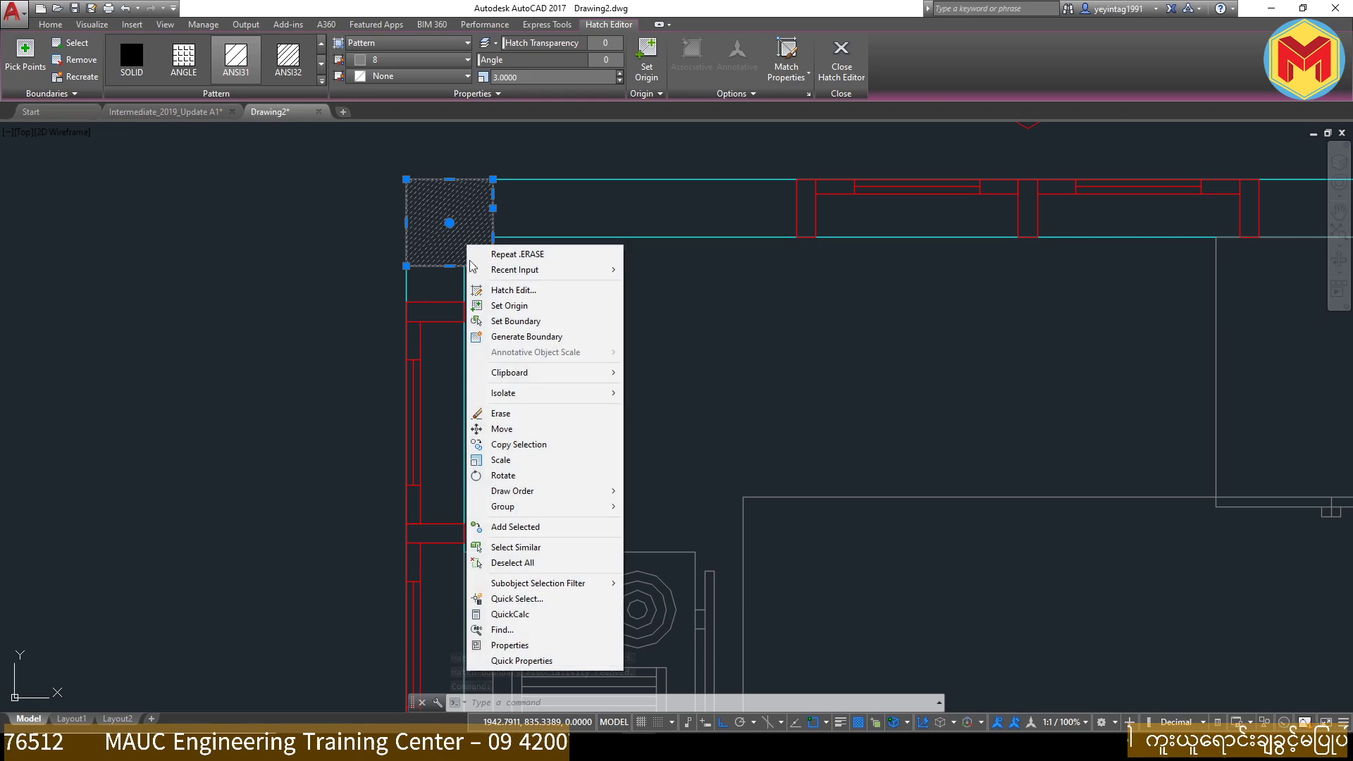
left_click(517, 548)
scroll(520, 531, "down", 5)
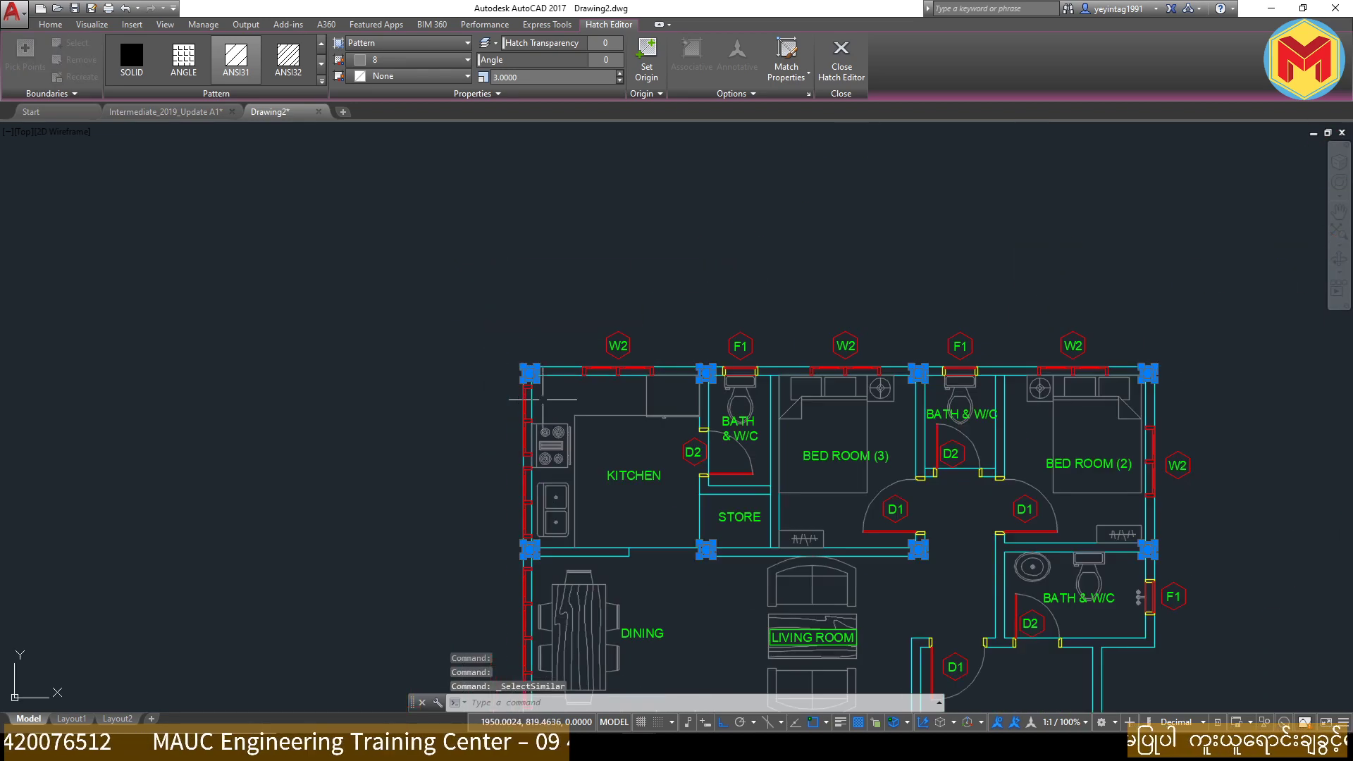
scroll(734, 301, "down", 2)
scroll(699, 338, "down", 1)
scroll(1005, 457, "down", 4)
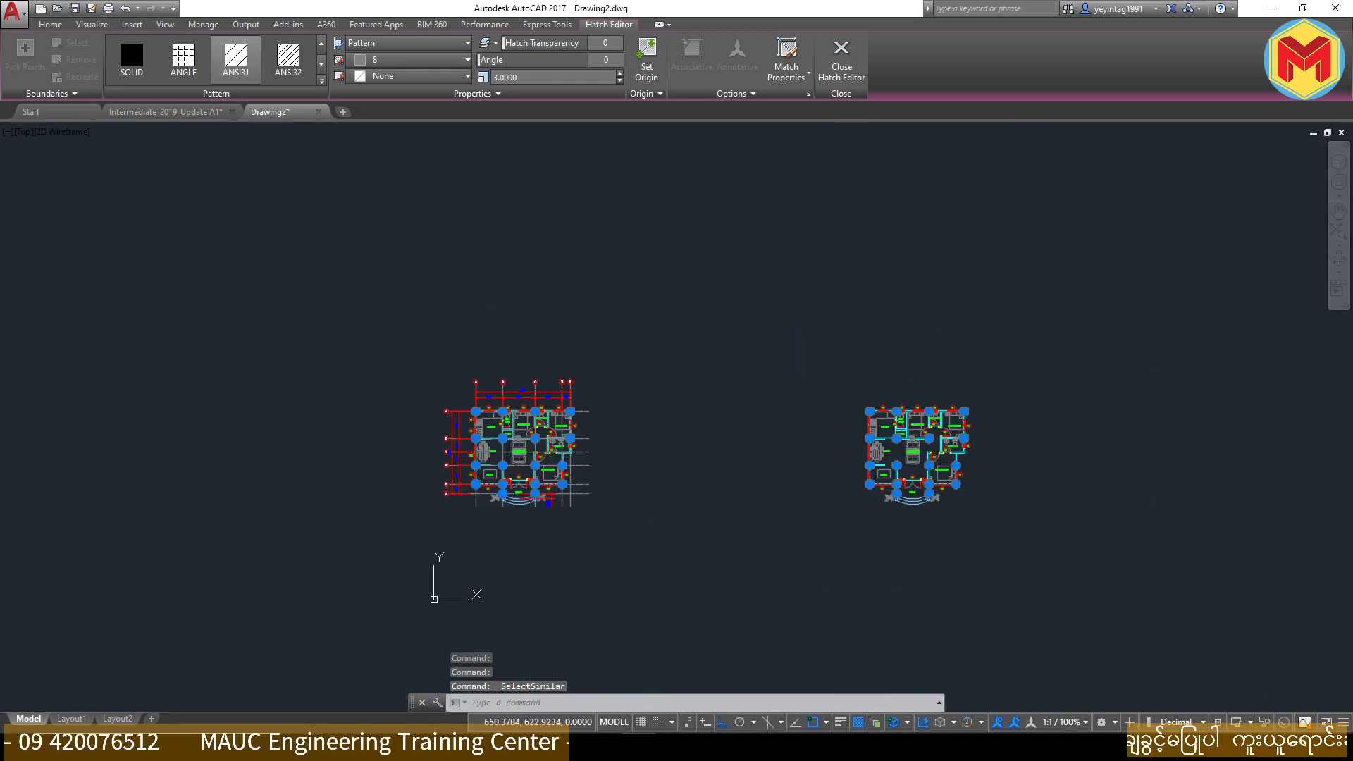
scroll(547, 445, "up", 5)
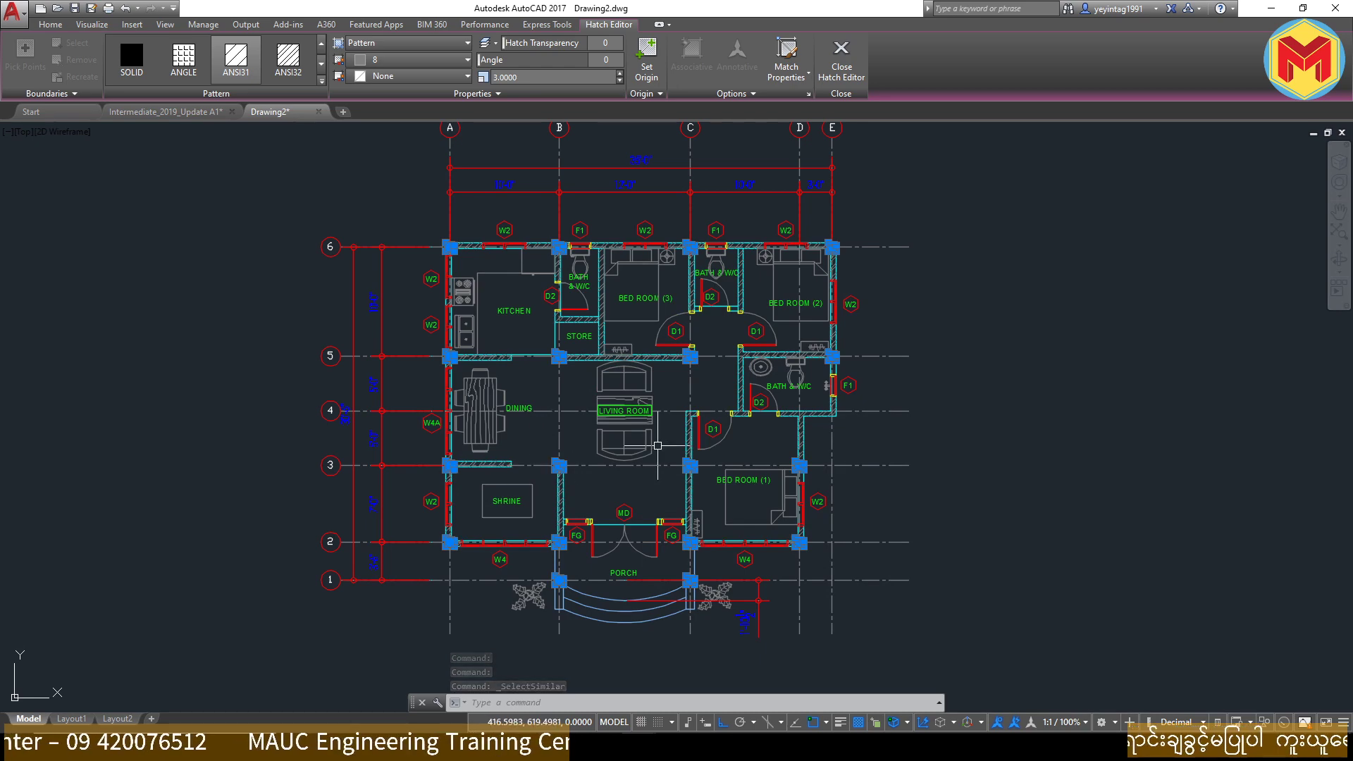
scroll(651, 446, "down", 4)
Step: Deselect the other copy's column hatches and delete the 18 remaining ones
left_click(841, 256)
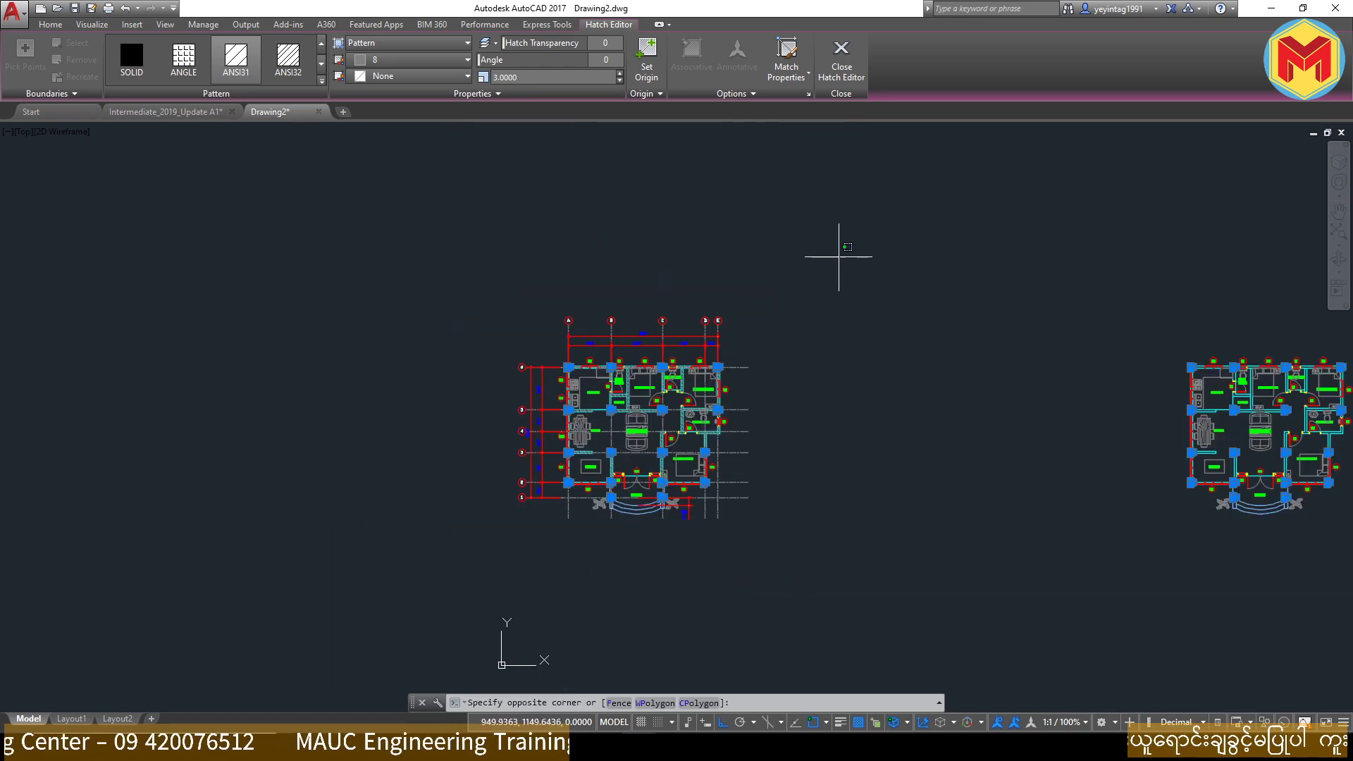
left_click(320, 607)
scroll(884, 484, "up", 6)
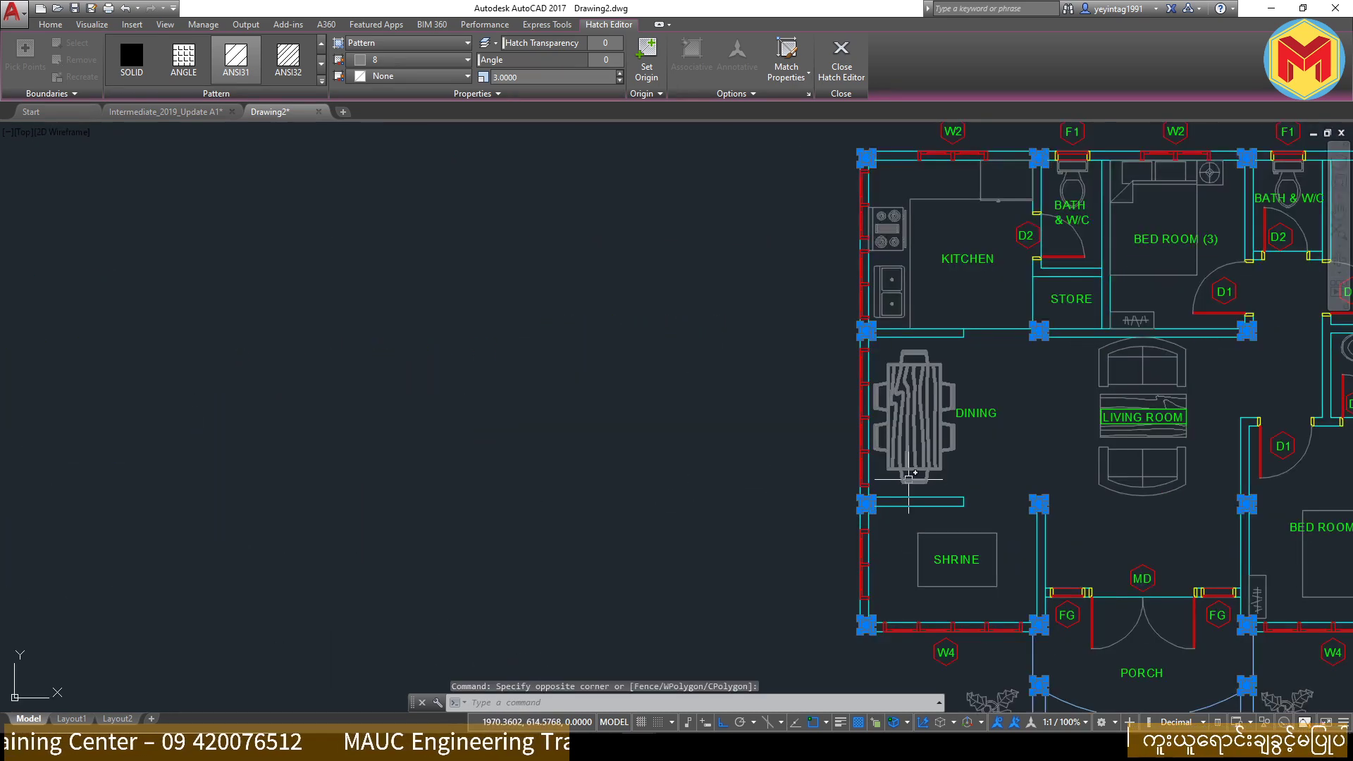
key("Delete")
scroll(976, 424, "down", 2)
scroll(975, 424, "down", 2)
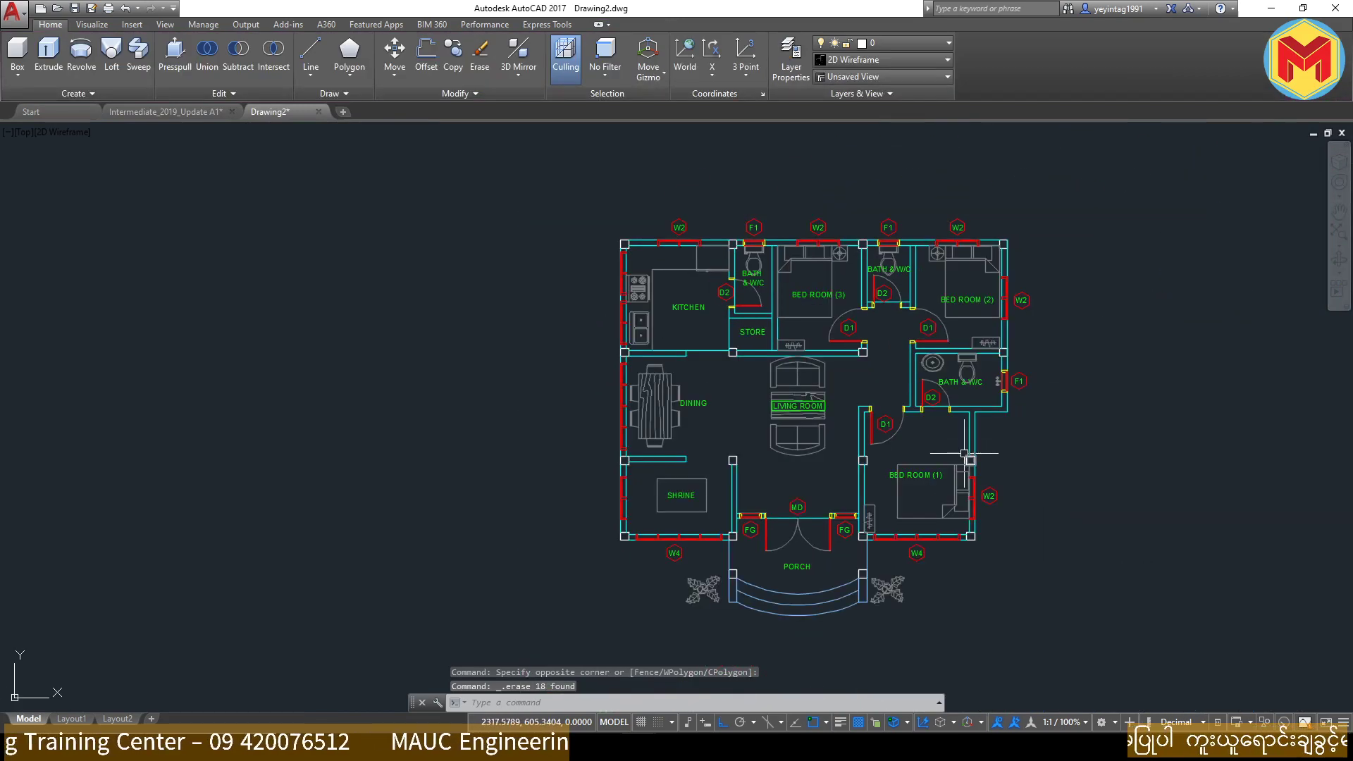
Step: Switch to SW Isometric view, keeping the 2D Wireframe visual style
scroll(771, 305, "up", 4)
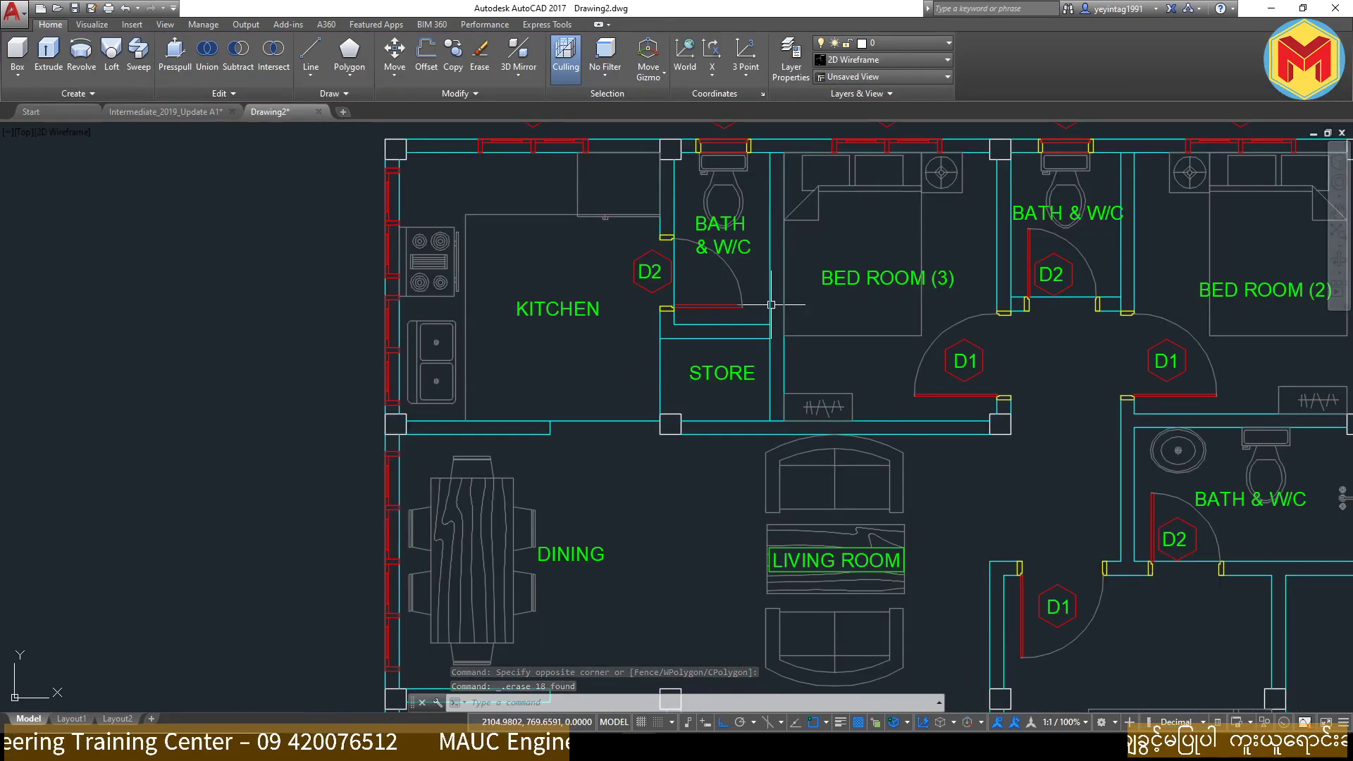
left_click(880, 77)
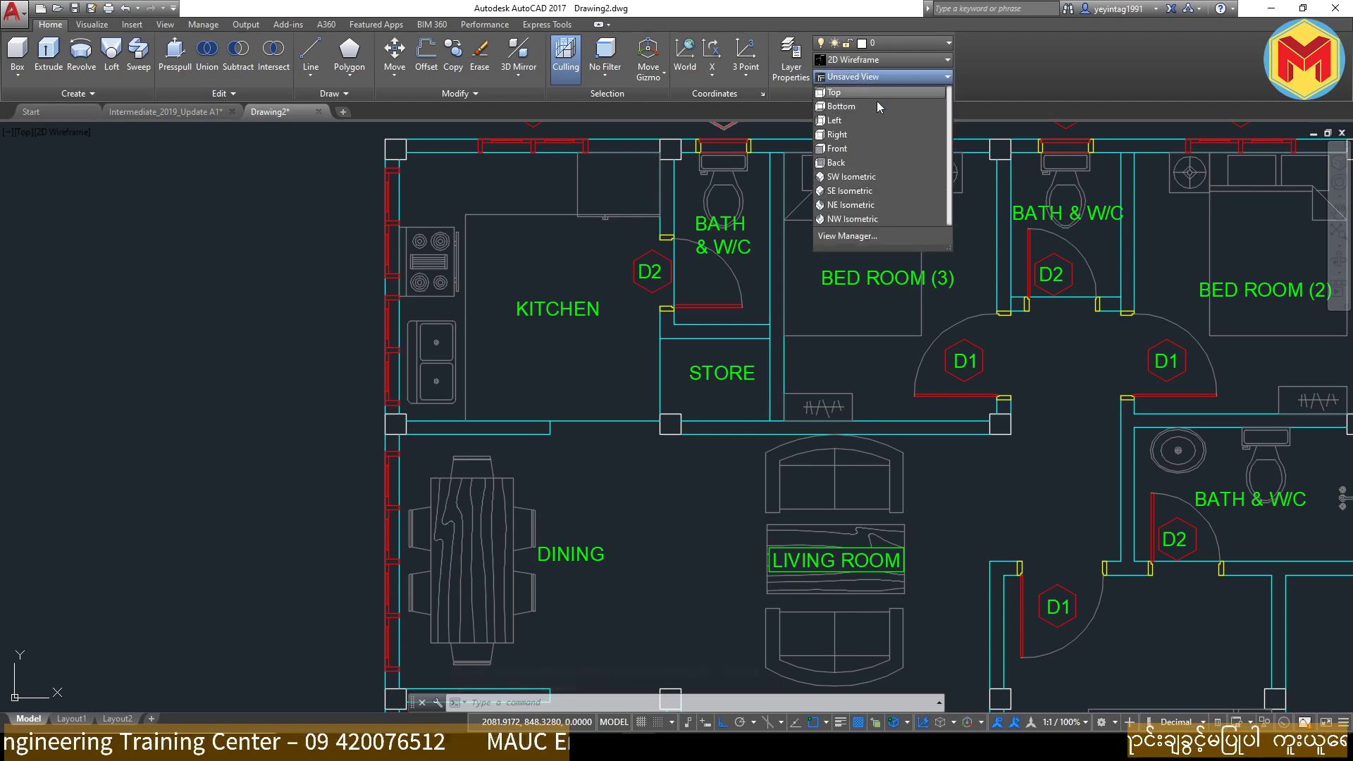
left_click(881, 178)
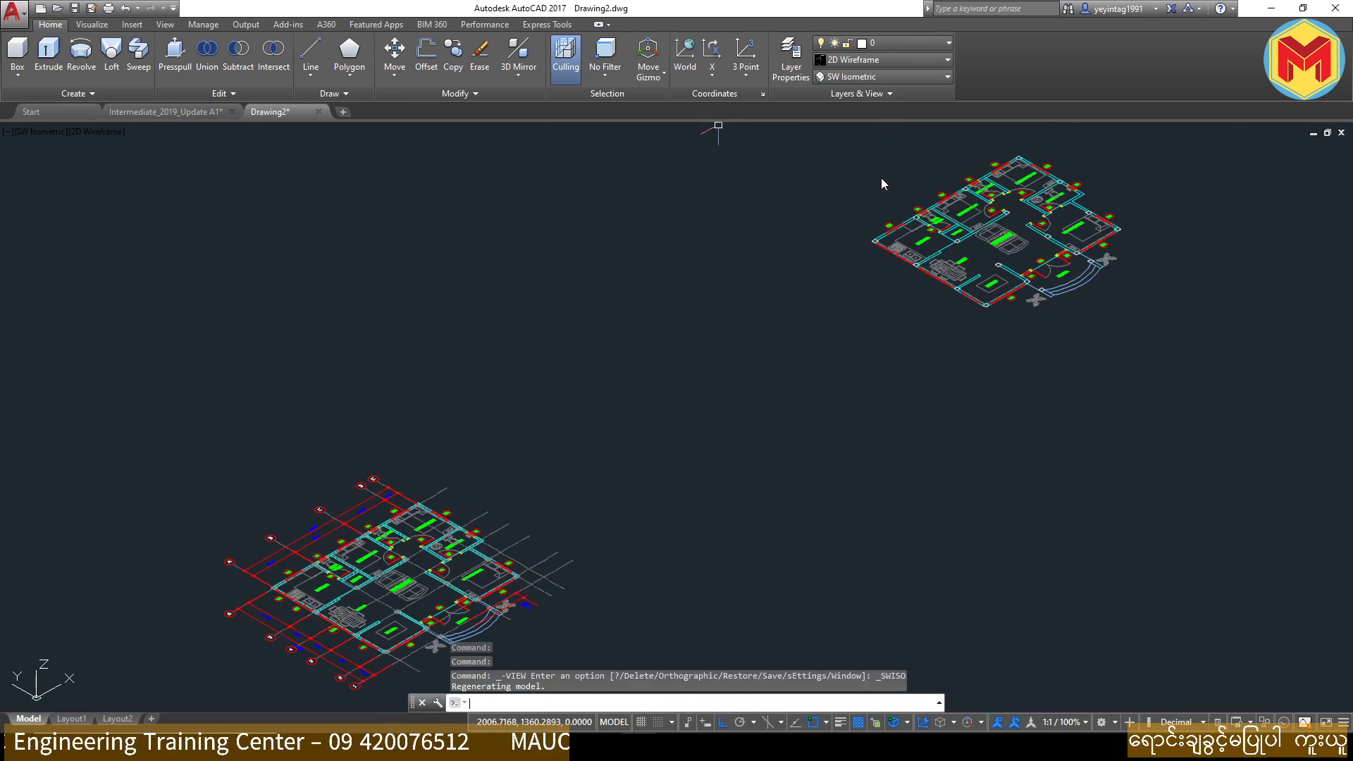
left_click(874, 64)
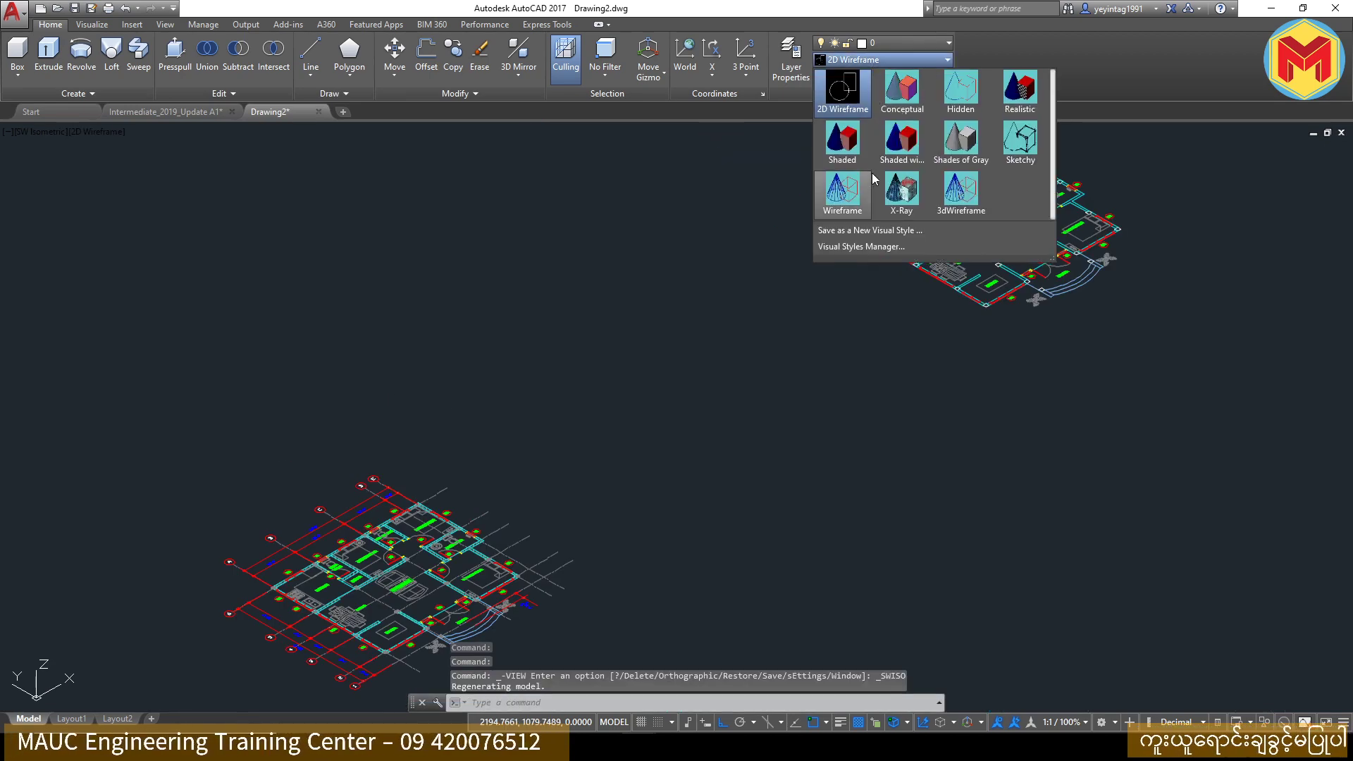
left_click(907, 102)
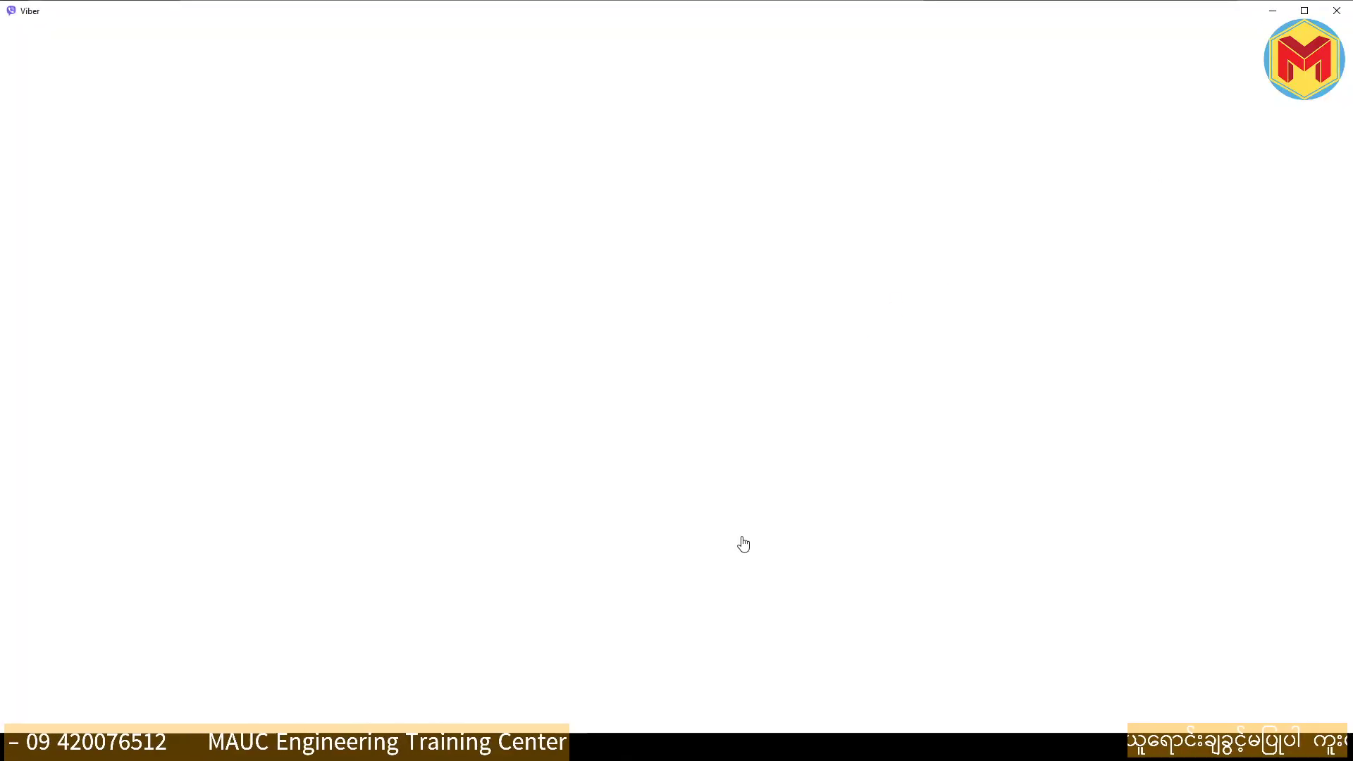
Step: Return from Viber and select the kitchen corner column to check its layer
left_click(734, 673)
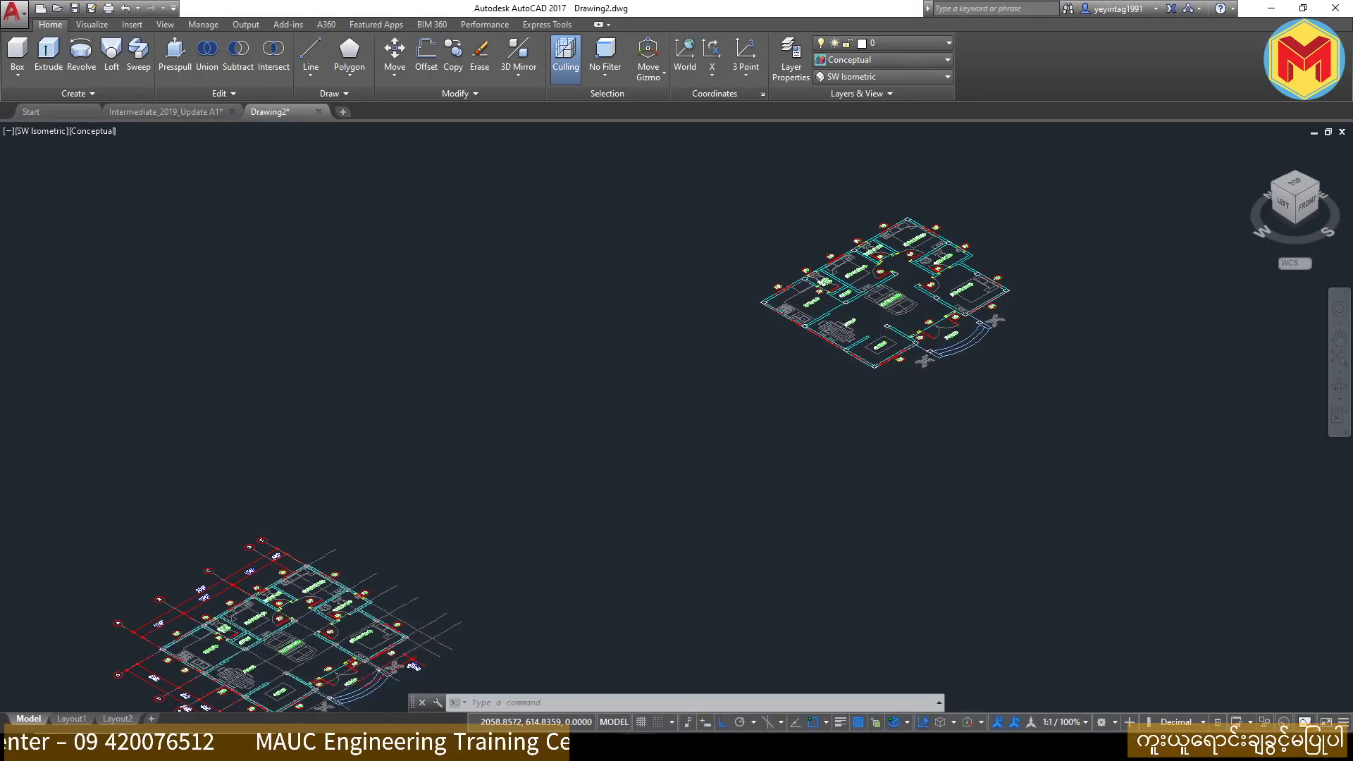
scroll(867, 338, "up", 5)
left_click_drag(867, 338, 824, 420)
key("Escape")
scroll(493, 395, "up", 3)
scroll(358, 467, "up", 5)
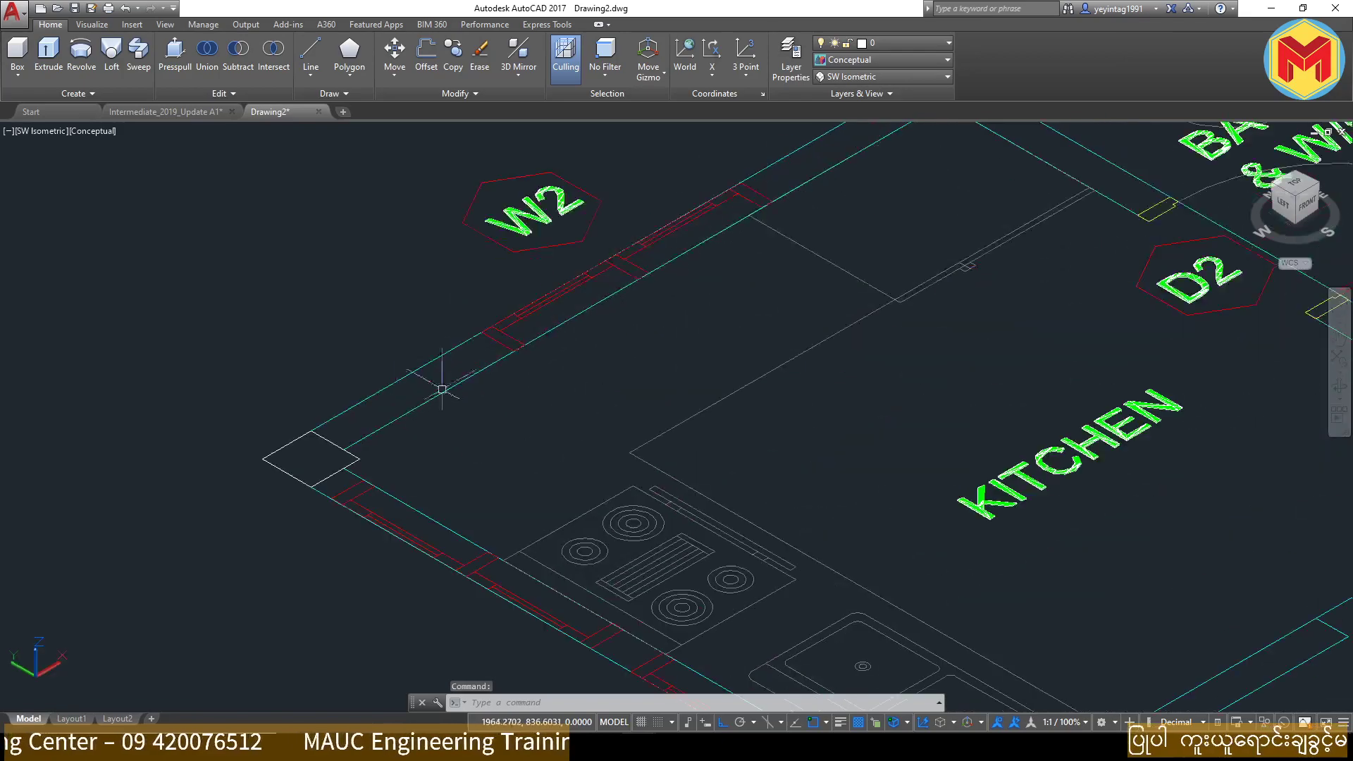
left_click(358, 468)
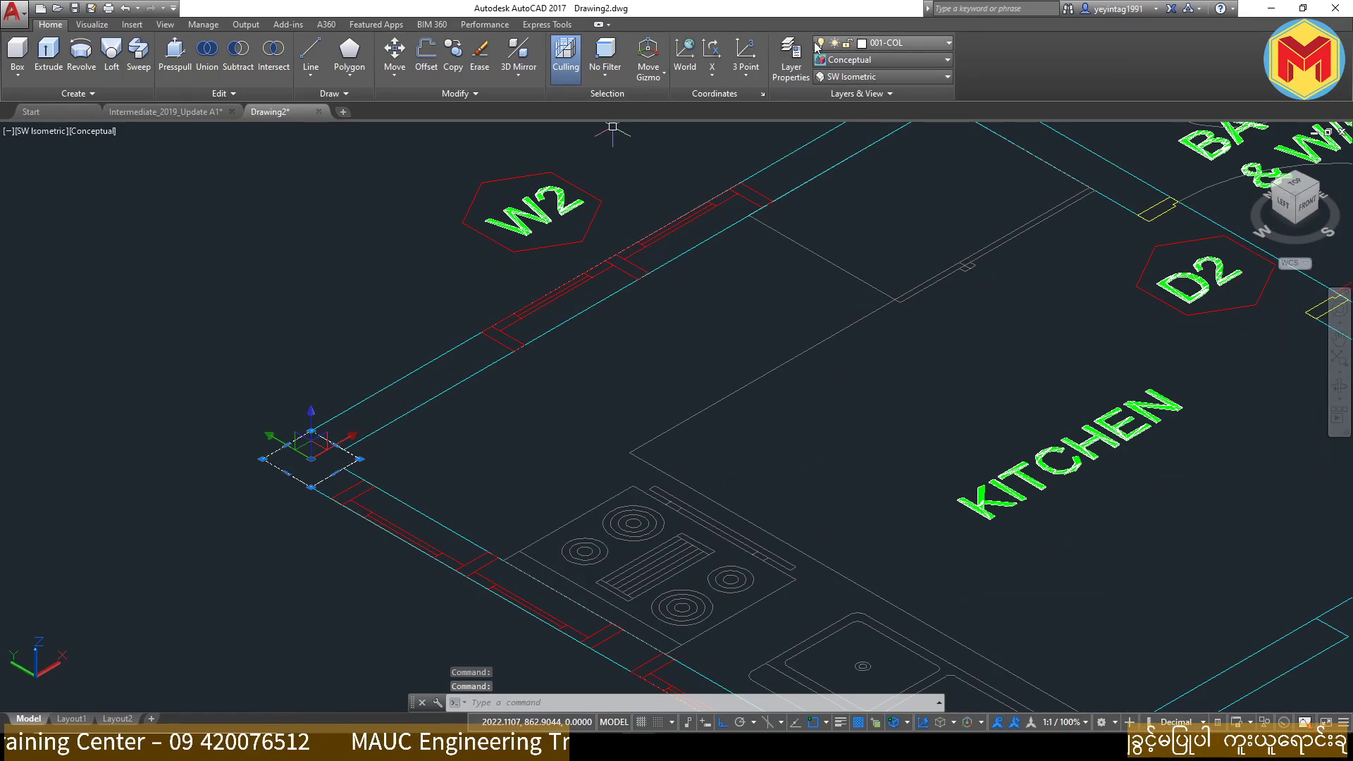
Step: Zoom out to the whole plan and switch to the Intermediate_2019_Update A1 drawing
scroll(822, 254, "down", 3)
scroll(822, 256, "down", 2)
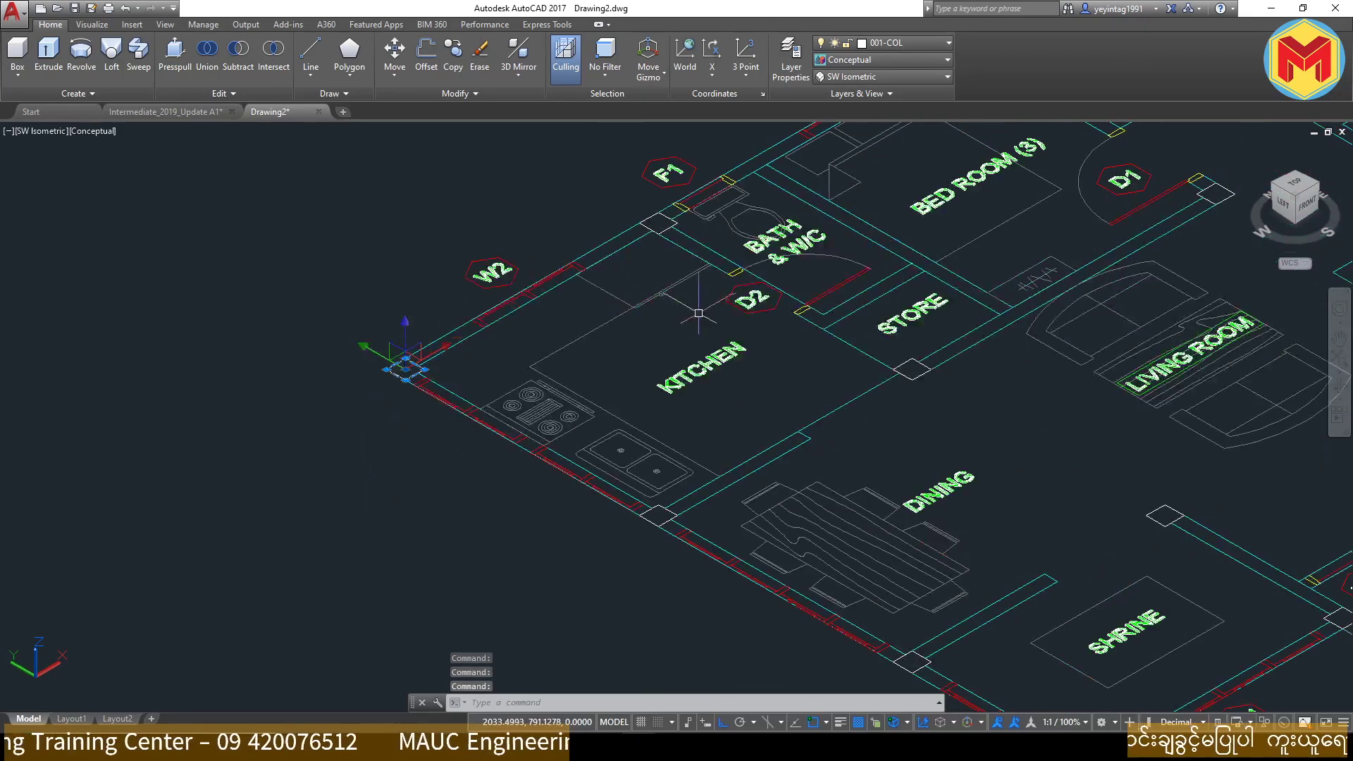
scroll(808, 310, "down", 2)
middle_click_drag(802, 334, 555, 460)
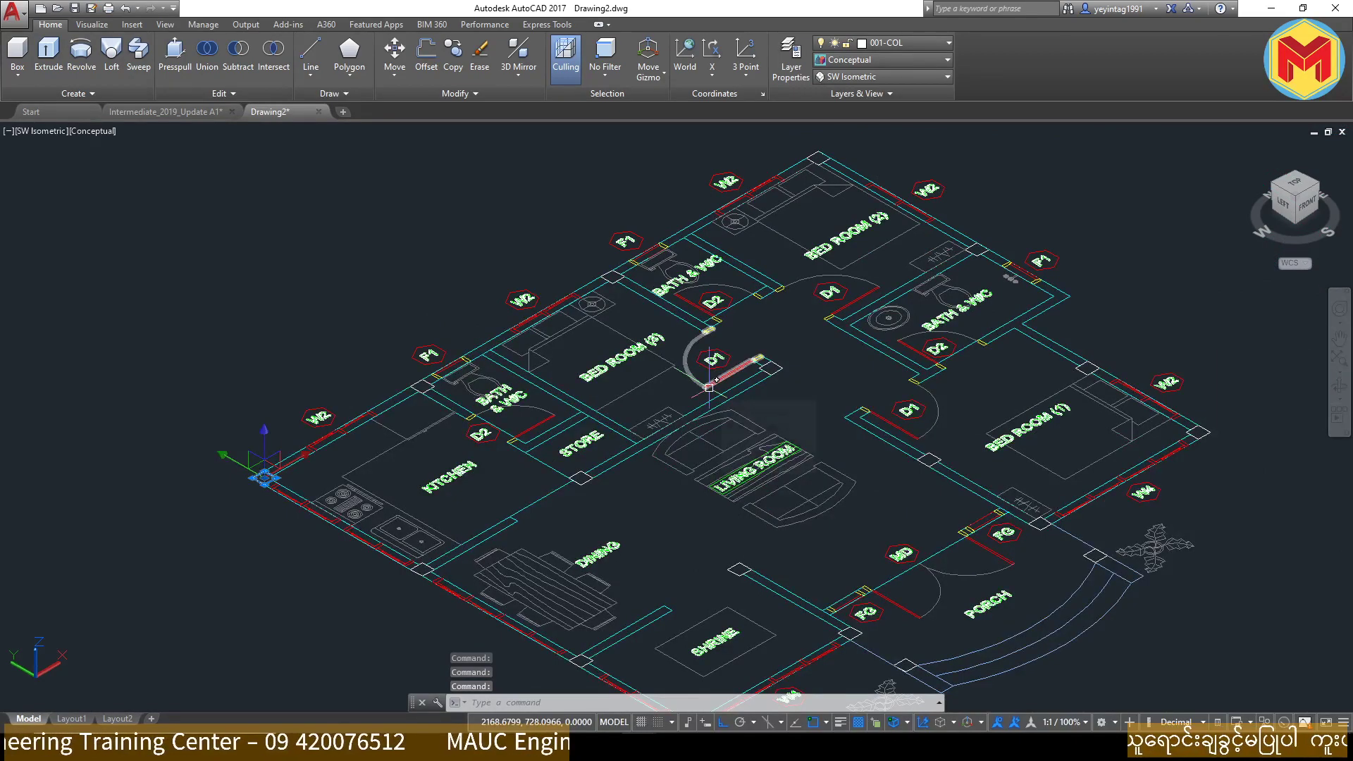
scroll(709, 386, "down", 4)
left_click(178, 118)
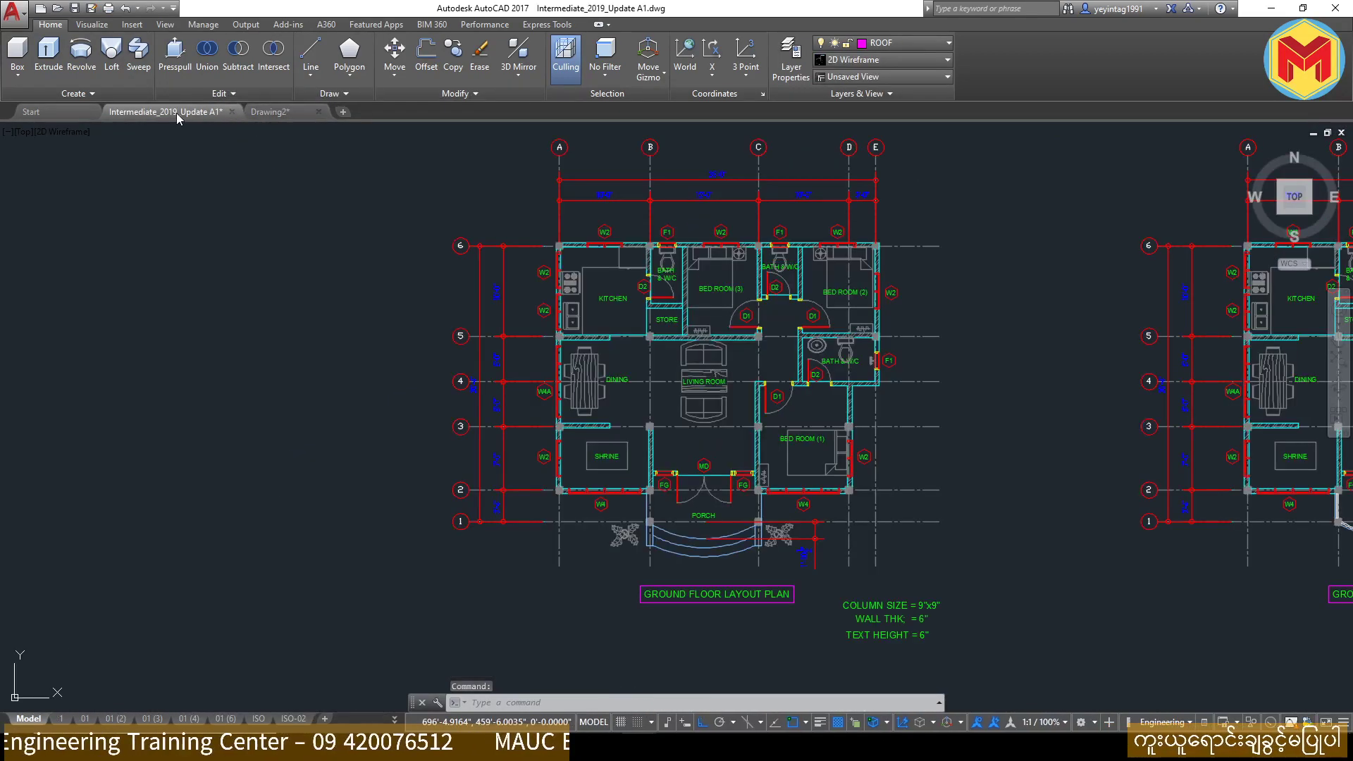
Step: Pan across the reference sheets to bring the elevation sheets toward the centre
scroll(818, 368, "down", 5)
middle_click_drag(818, 556, 825, 342)
scroll(882, 371, "down", 4)
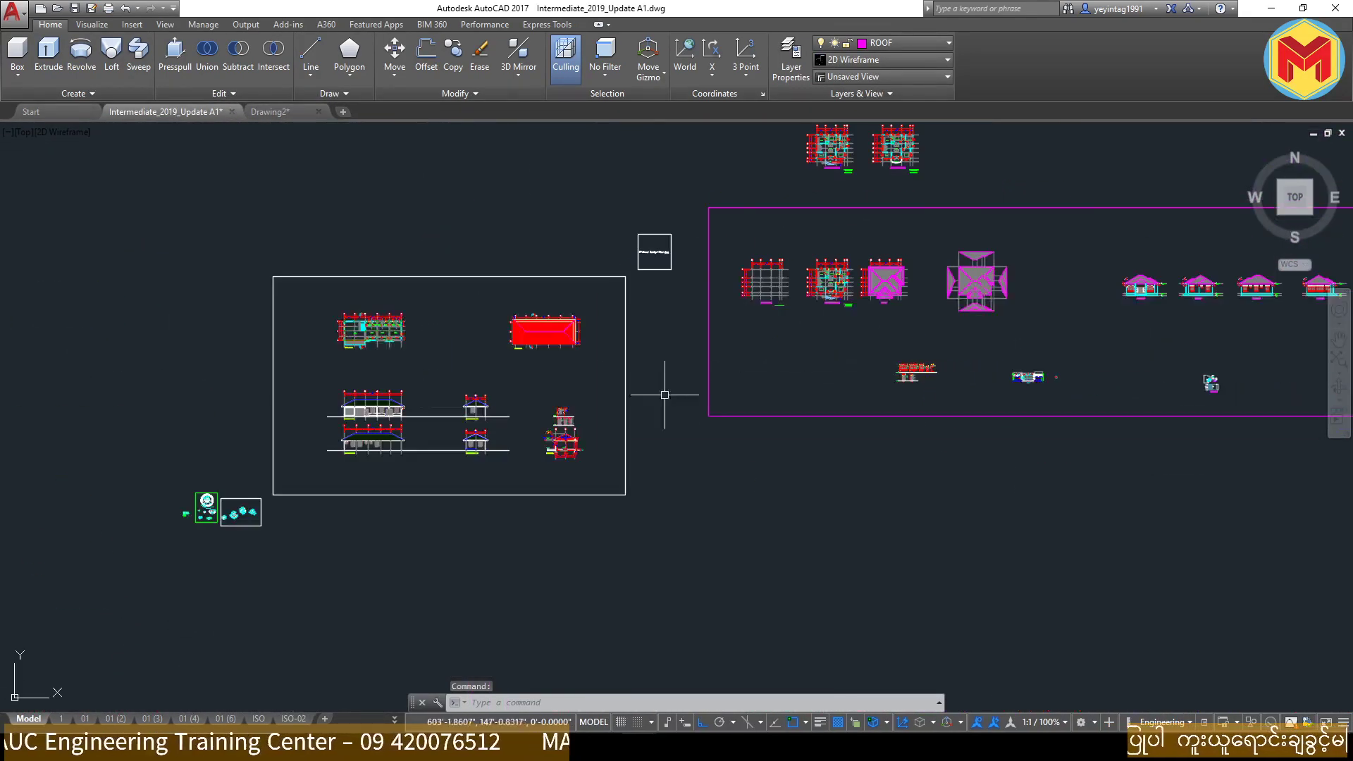
middle_click_drag(1163, 353, 688, 331)
Step: Zoom into Elevation-1 and read the N.G.L line and +14'-0" roof level tag
scroll(685, 330, "up", 8)
scroll(684, 330, "up", 5)
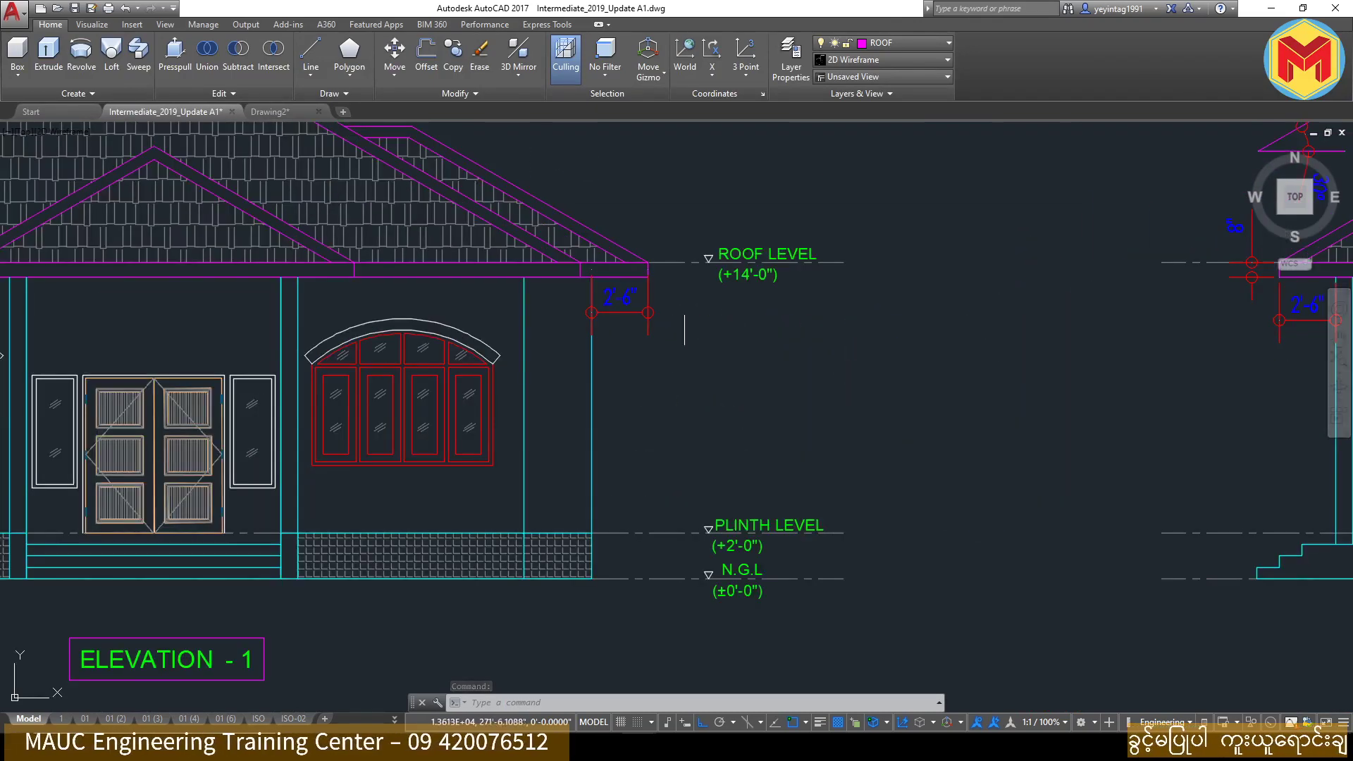
scroll(1043, 296, "down", 3)
scroll(1121, 272, "up", 7)
scroll(1135, 272, "down", 3)
scroll(1144, 273, "up", 1)
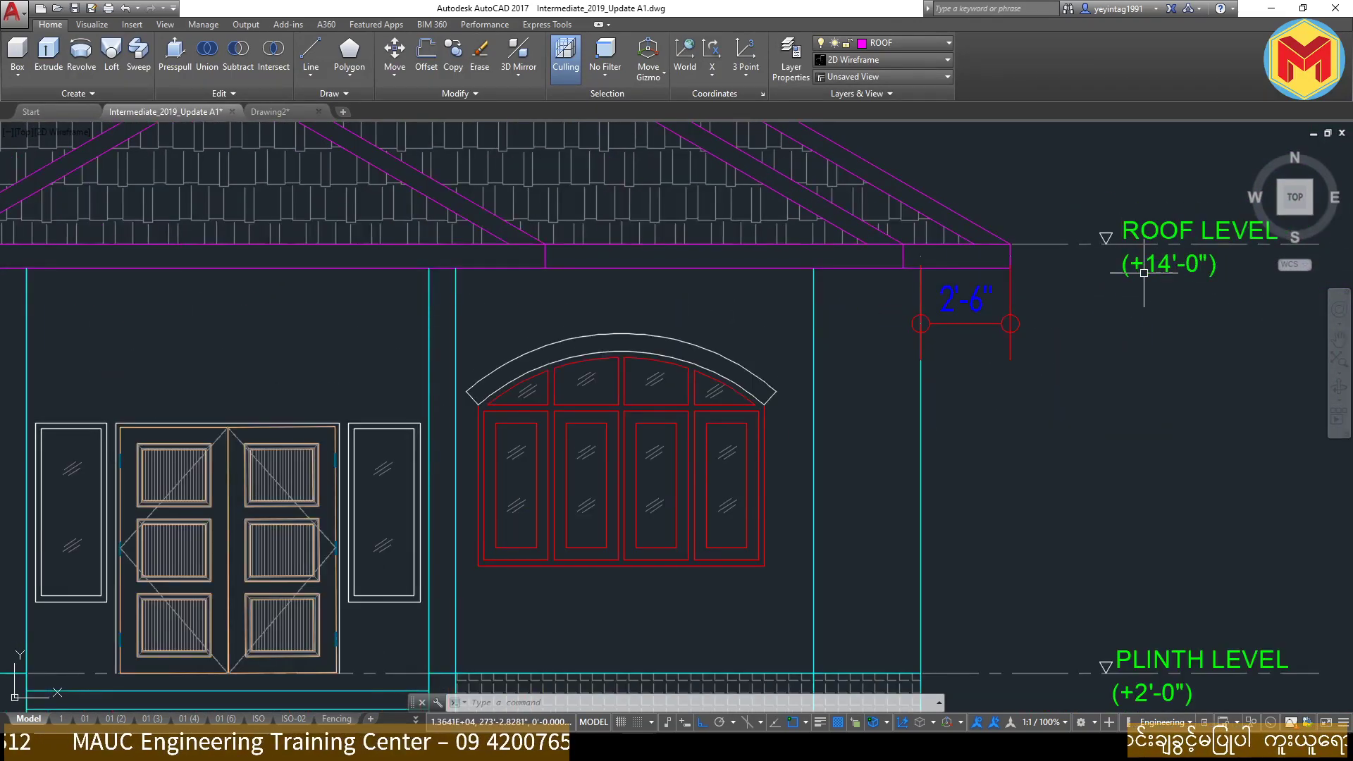
scroll(1144, 272, "down", 2)
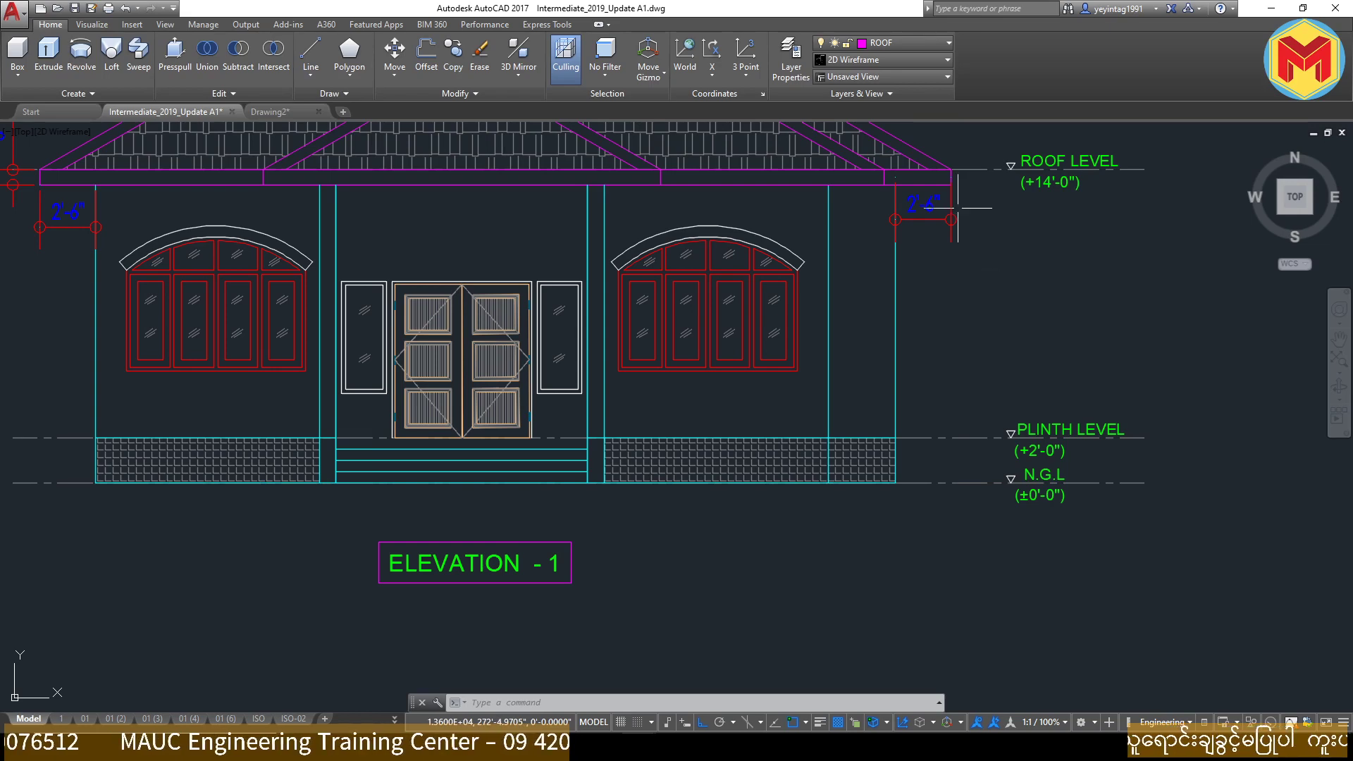
middle_click_drag(958, 208, 935, 309)
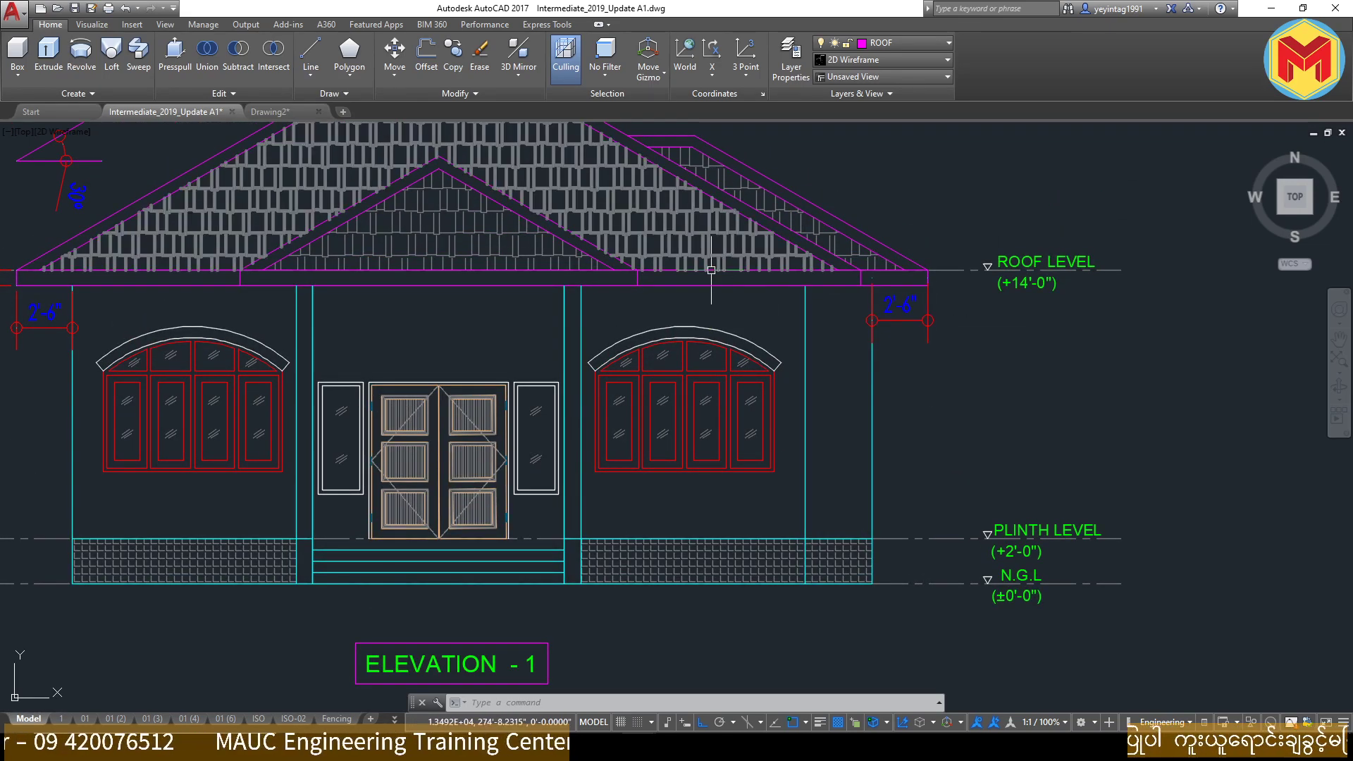
left_click(945, 584)
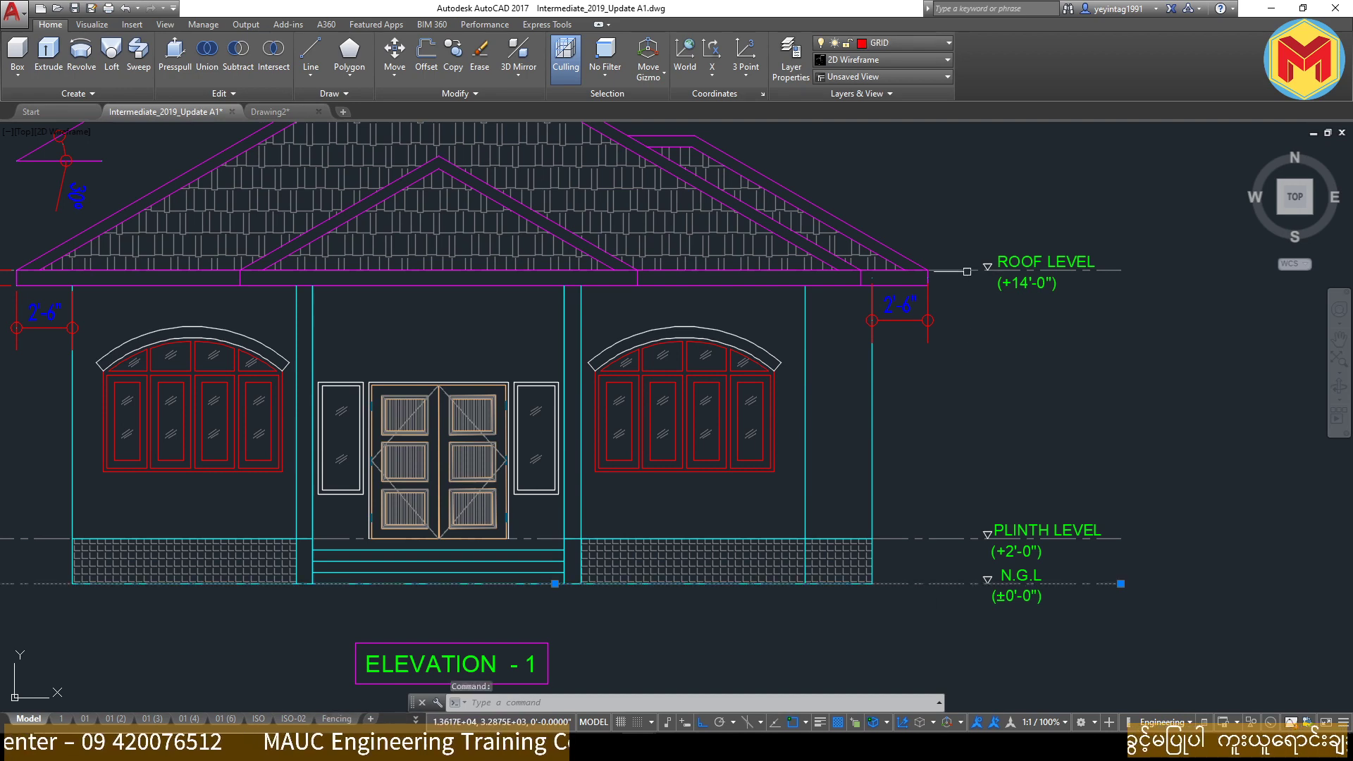
left_click(965, 268)
Step: Back in Drawing2's isometric plan, inspect the kitchen-corner column, then clear the selection
left_click(295, 115)
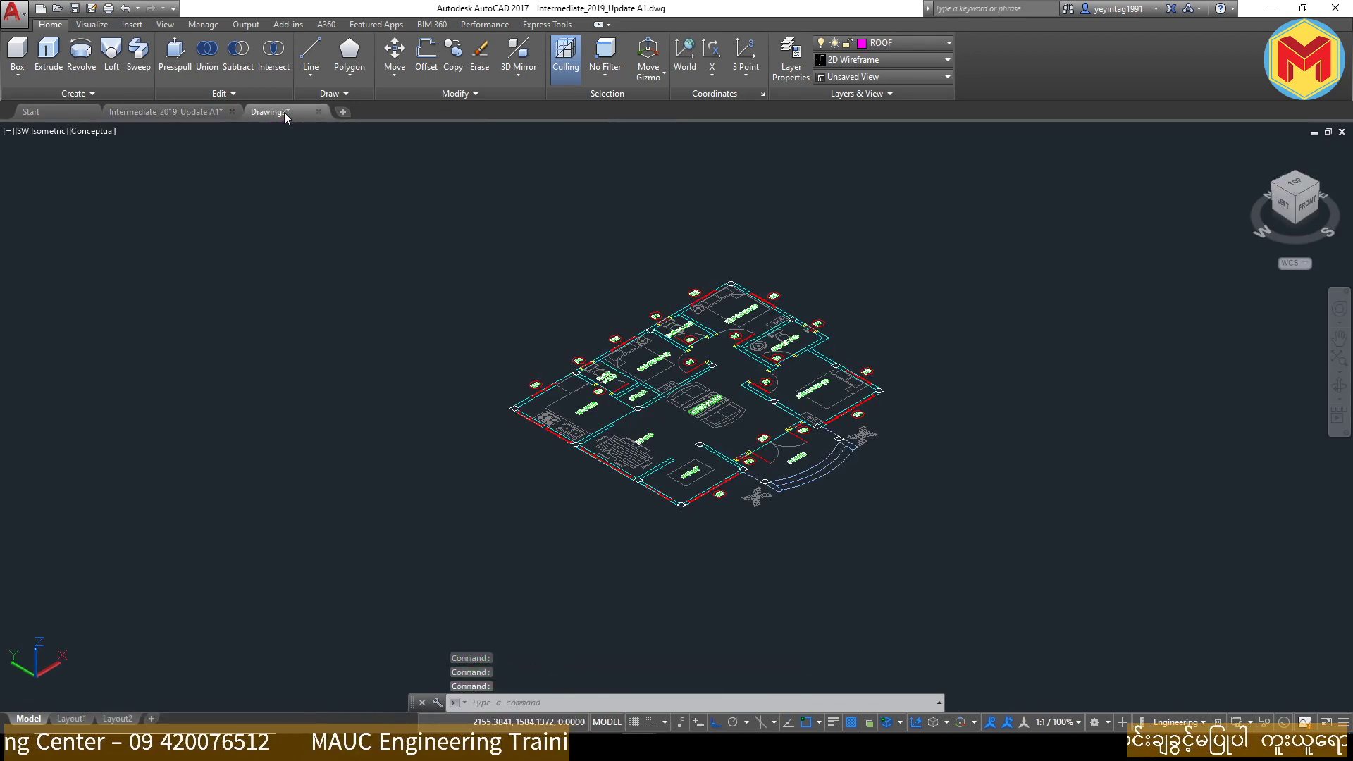
scroll(506, 412, "up", 5)
left_click(505, 413)
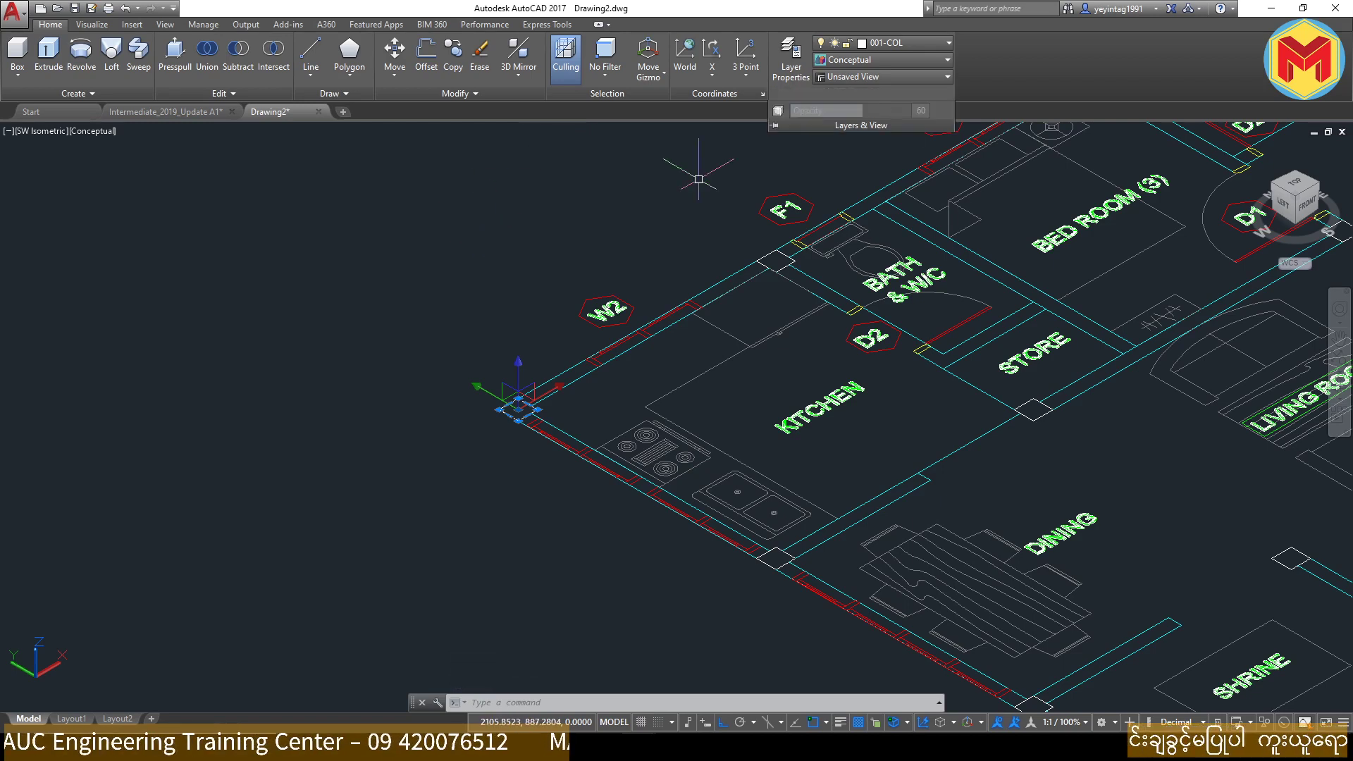
left_click(622, 194)
left_click(554, 255)
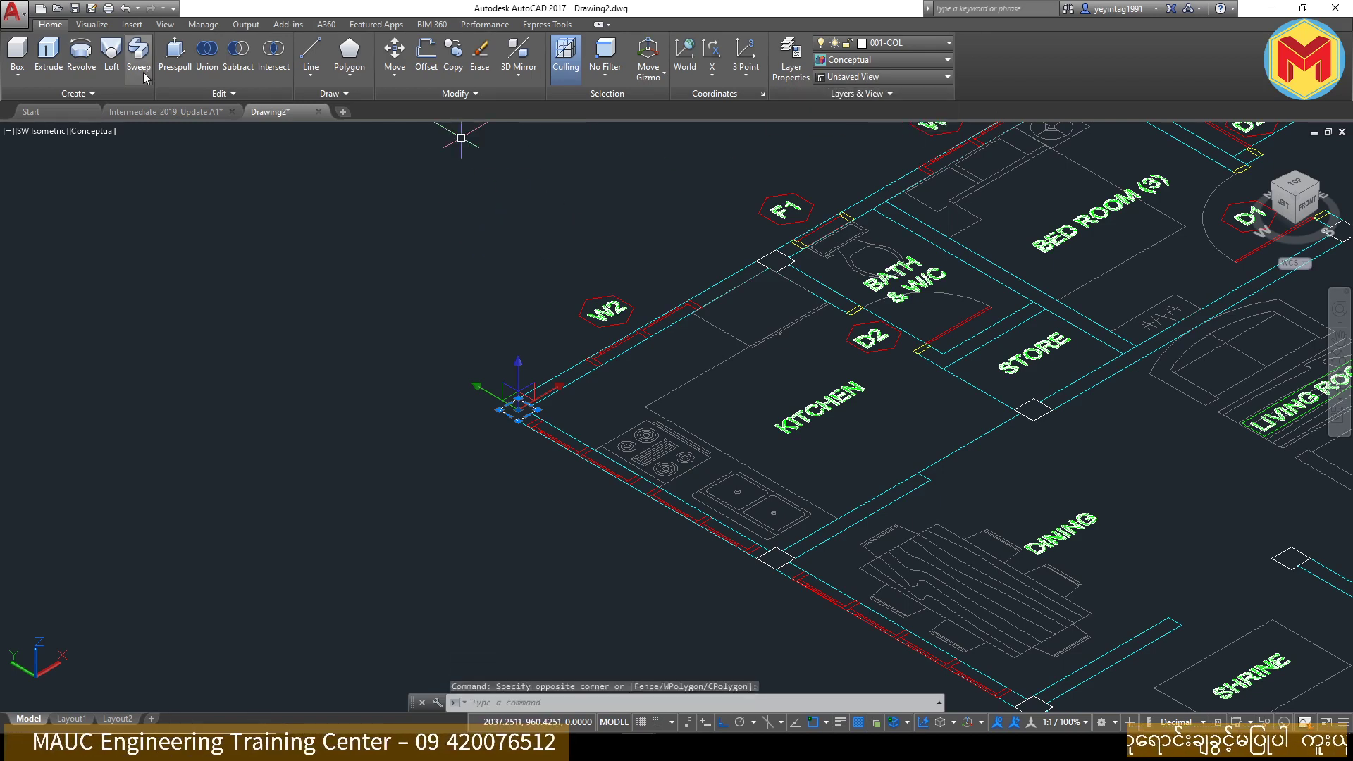
key("Escape")
key("Escape")
scroll(465, 421, "up", 2)
Step: Isolate the 001-COL layer with LAYISO, using Off for other layers and viewports
type("1")
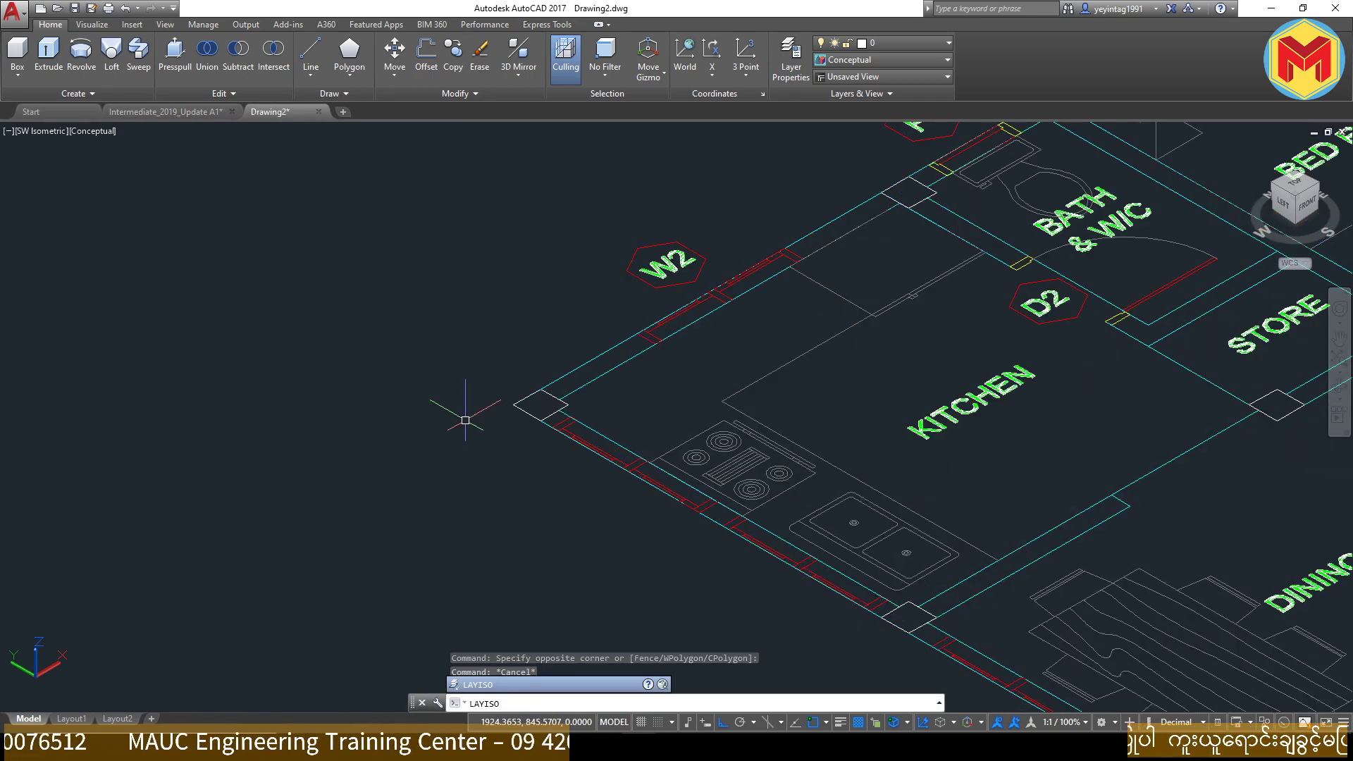
key("Return")
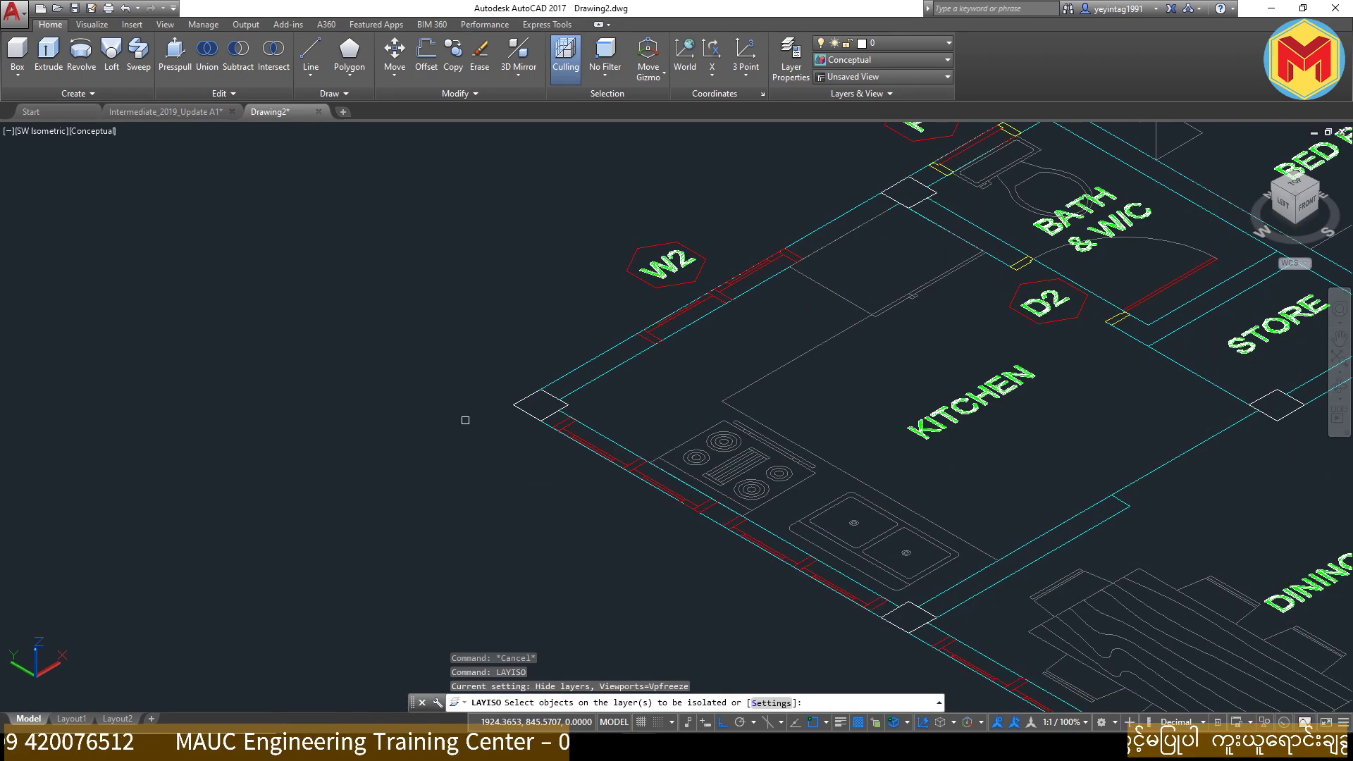
left_click(754, 704)
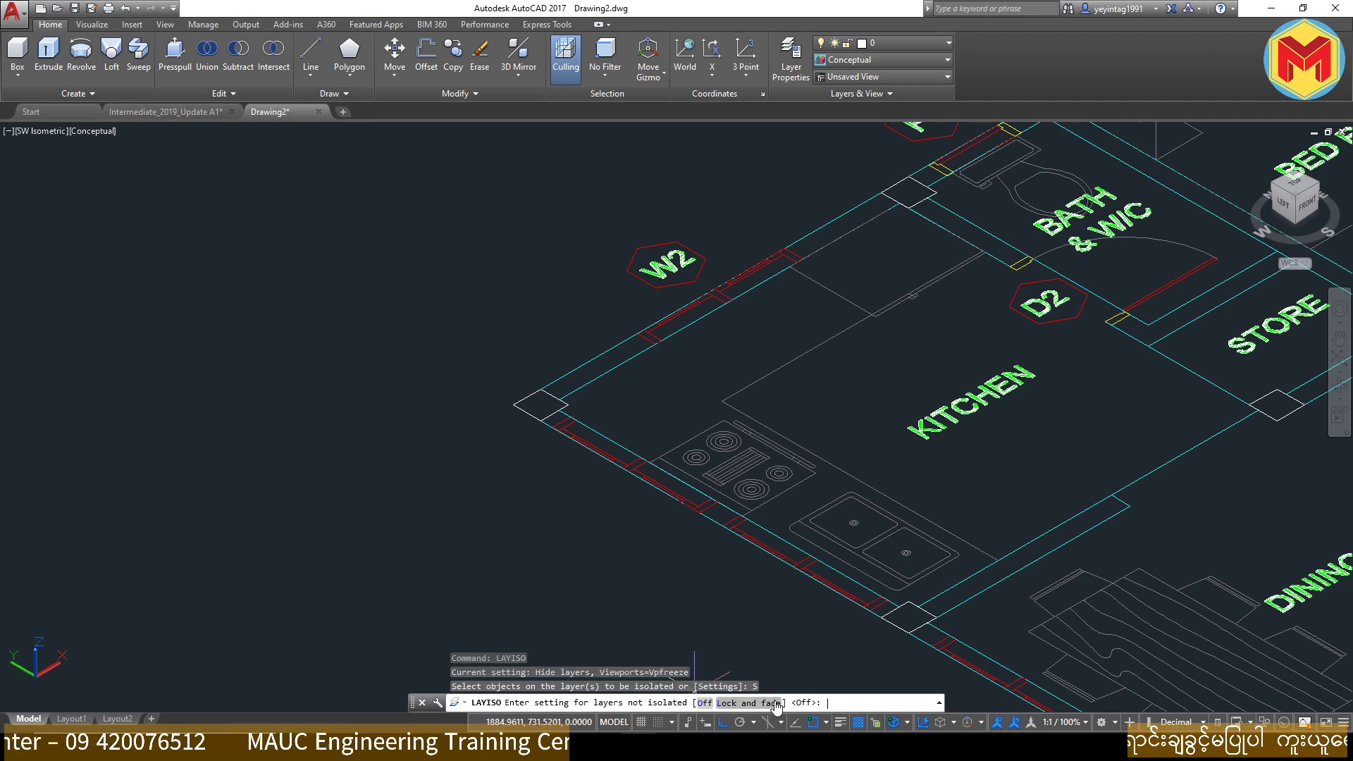
left_click(704, 703)
left_click(699, 703)
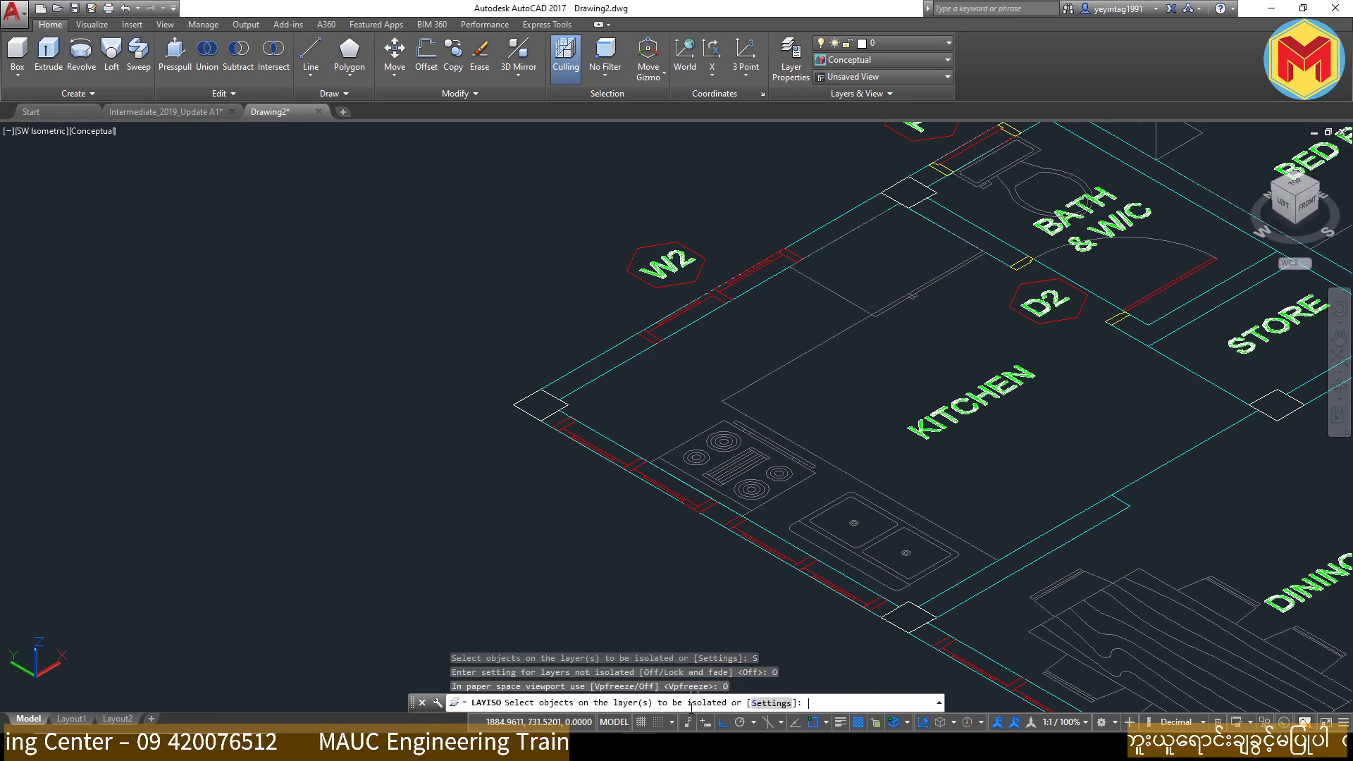
scroll(561, 366, "up", 3)
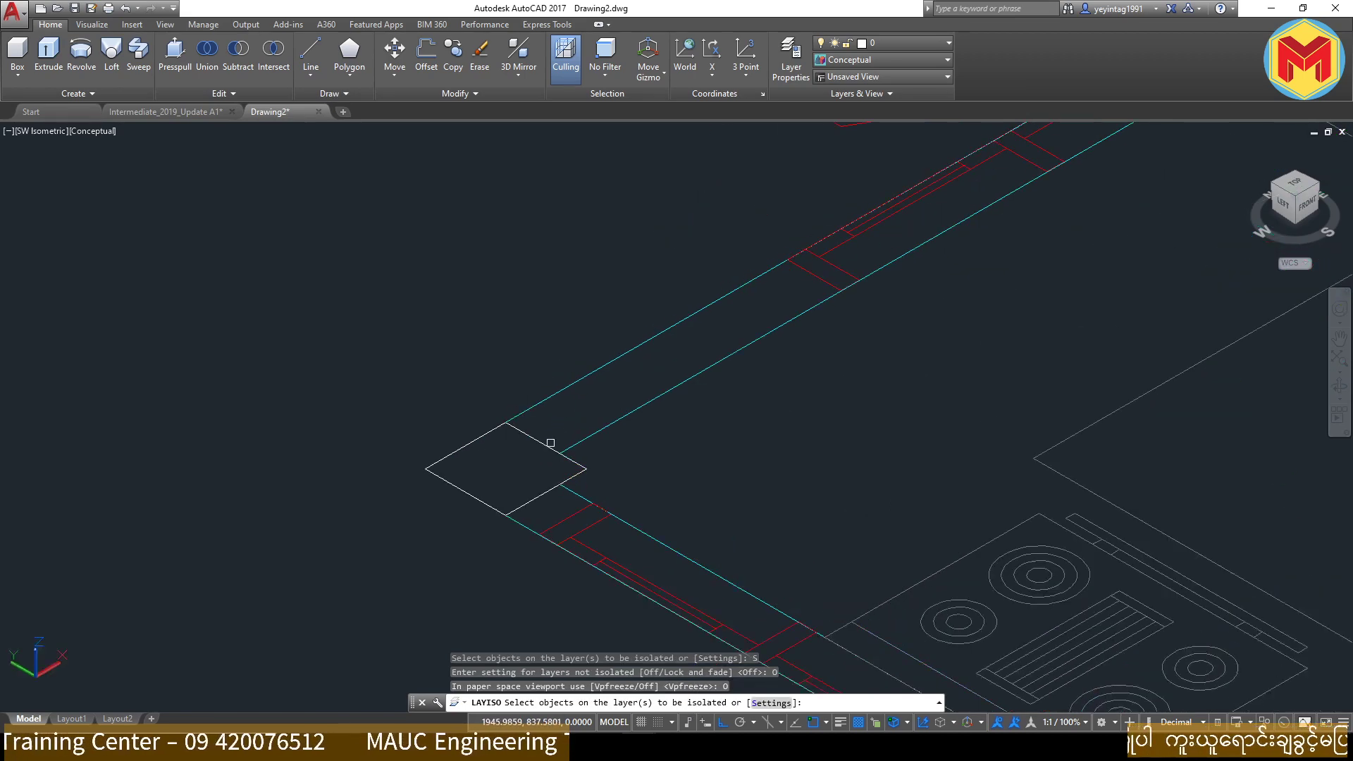
left_click(551, 443)
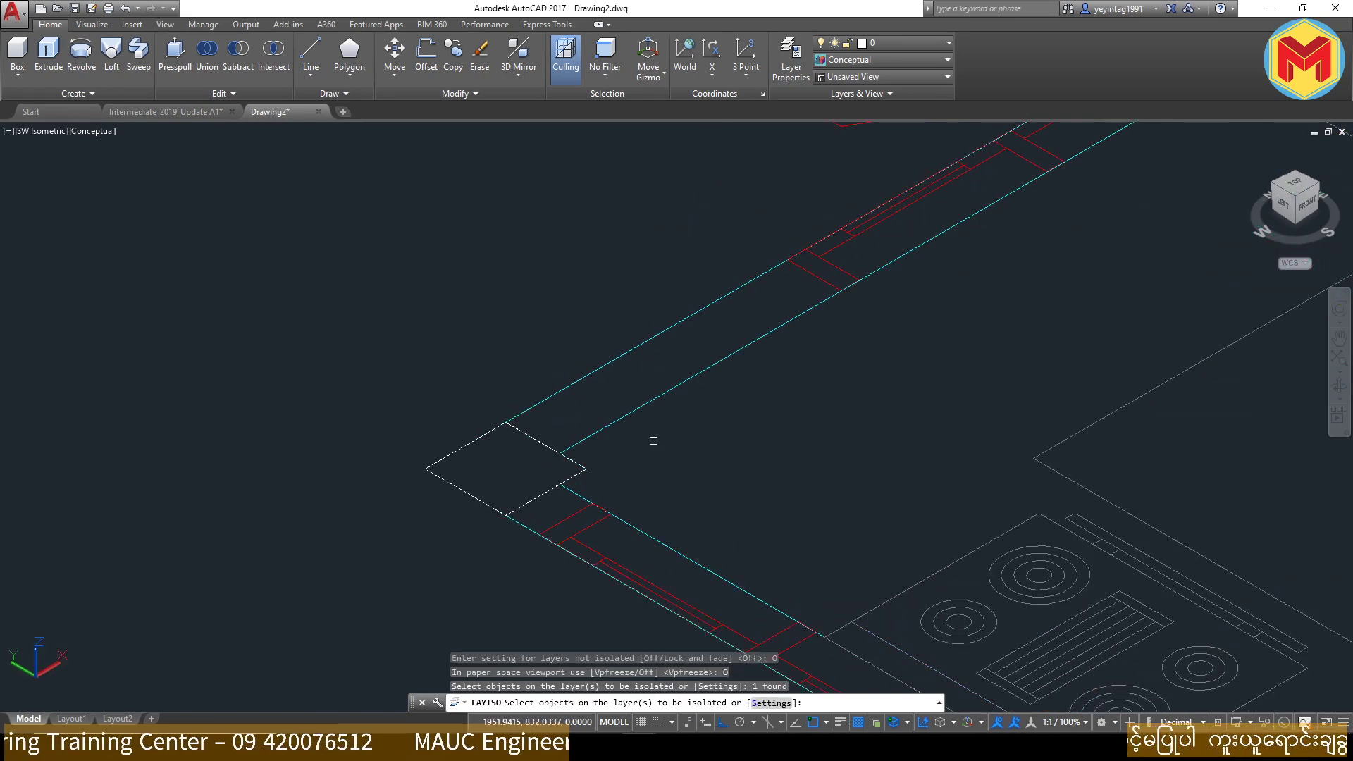
scroll(654, 440, "down", 4)
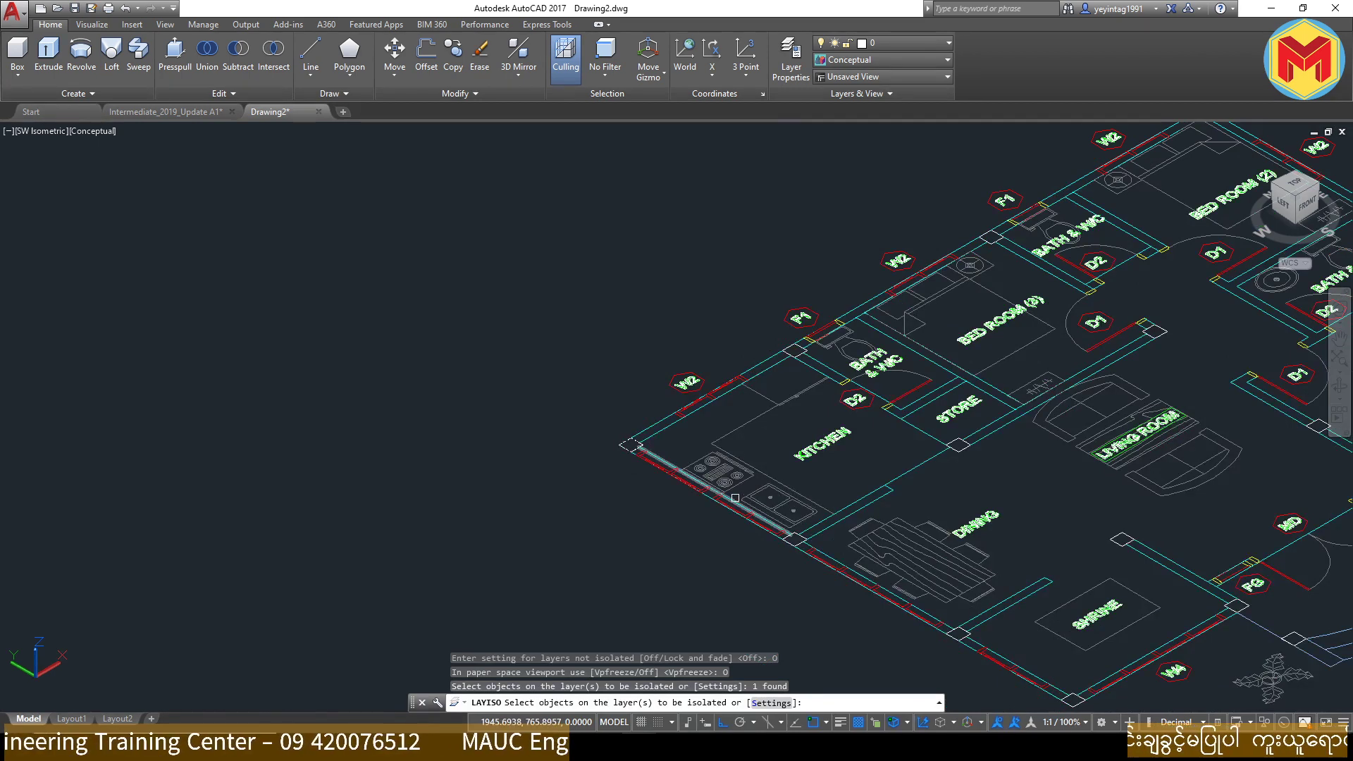
key("Return")
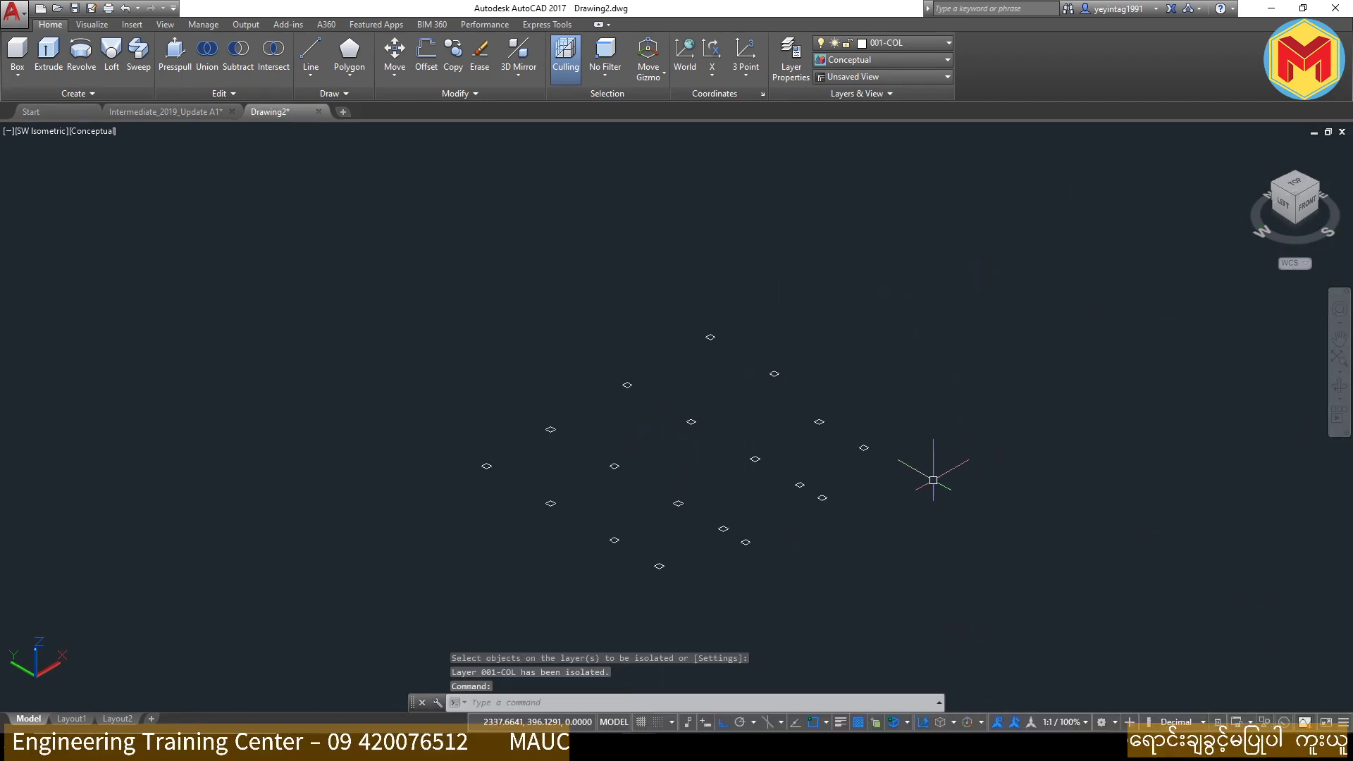
Step: Attempt a 14' extrusion of all 18 column outlines, cancel it when rejected, and enter UN
left_click(911, 46)
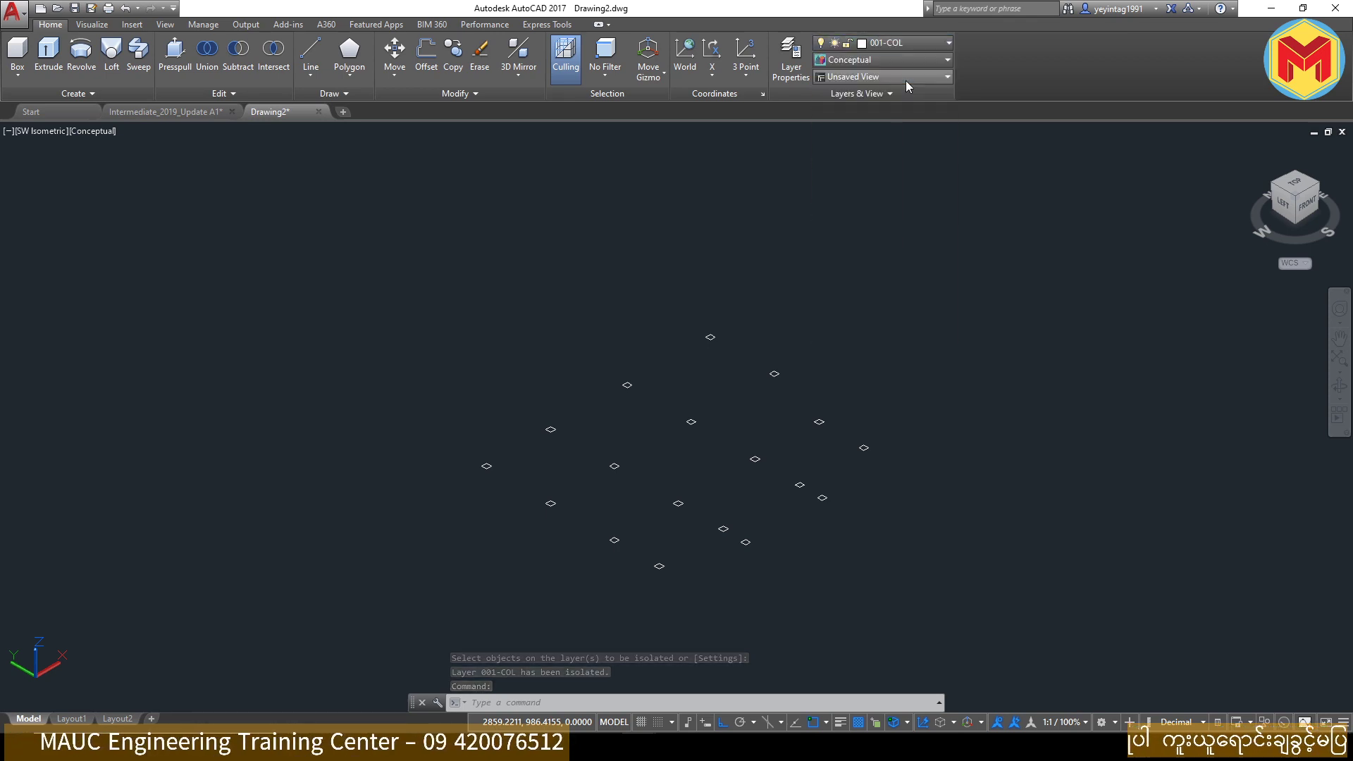
left_click(979, 282)
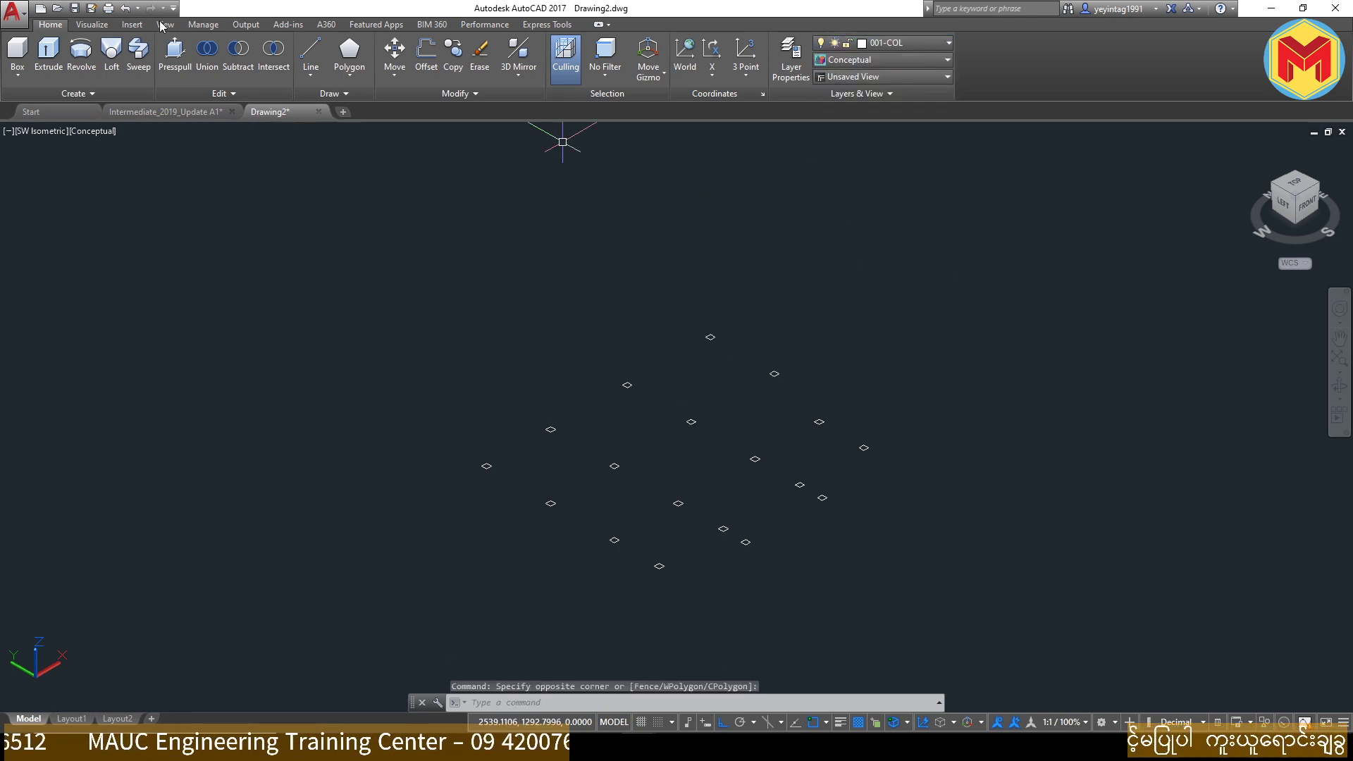
left_click(49, 52)
left_click(955, 208)
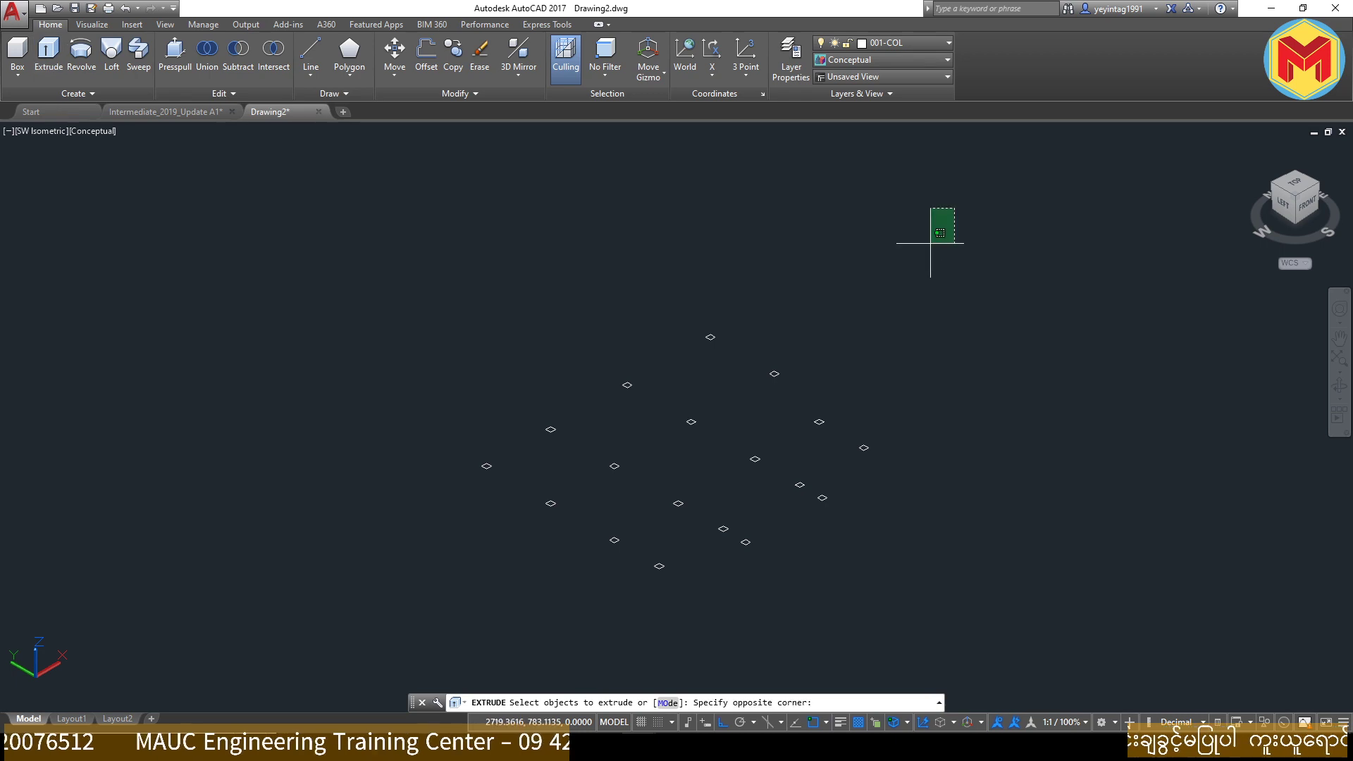
left_click(271, 627)
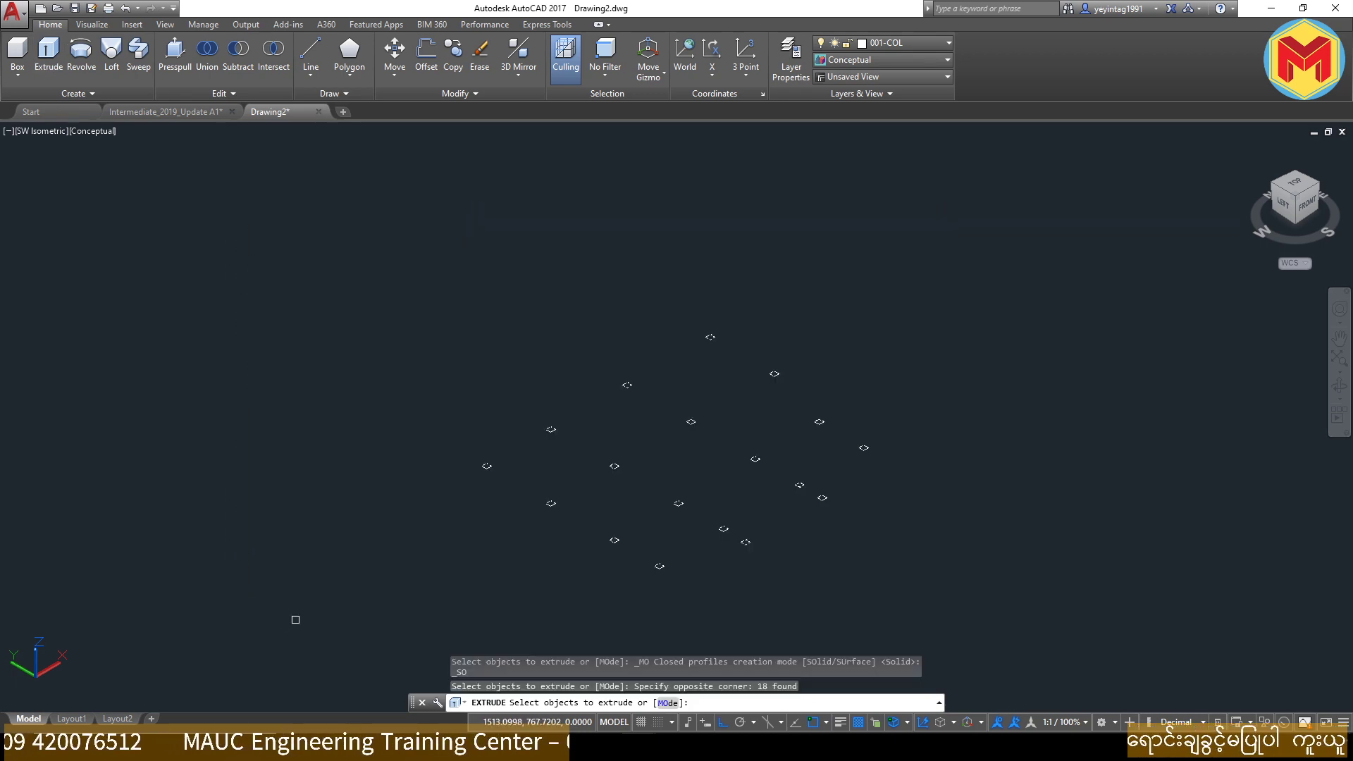
key("Return")
type("14'")
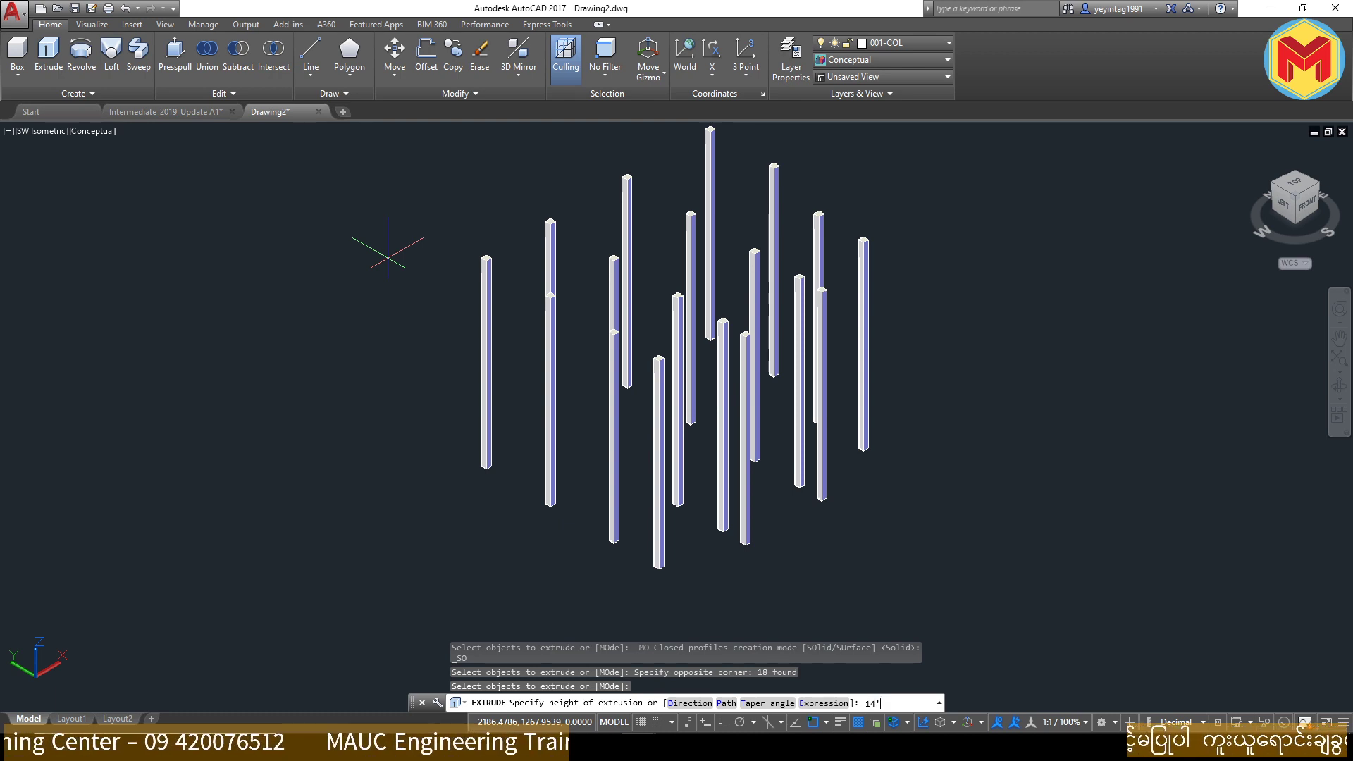
key("Return")
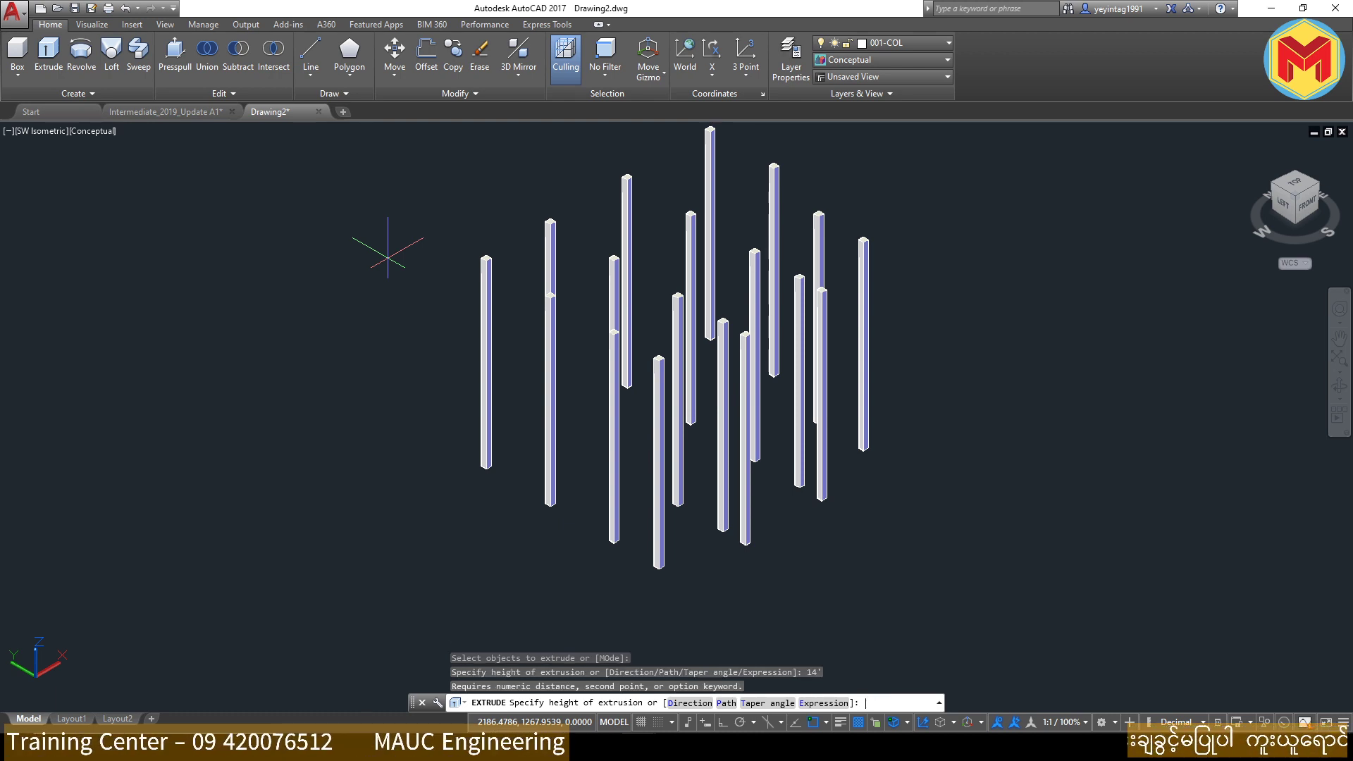
key("Escape")
type("UN")
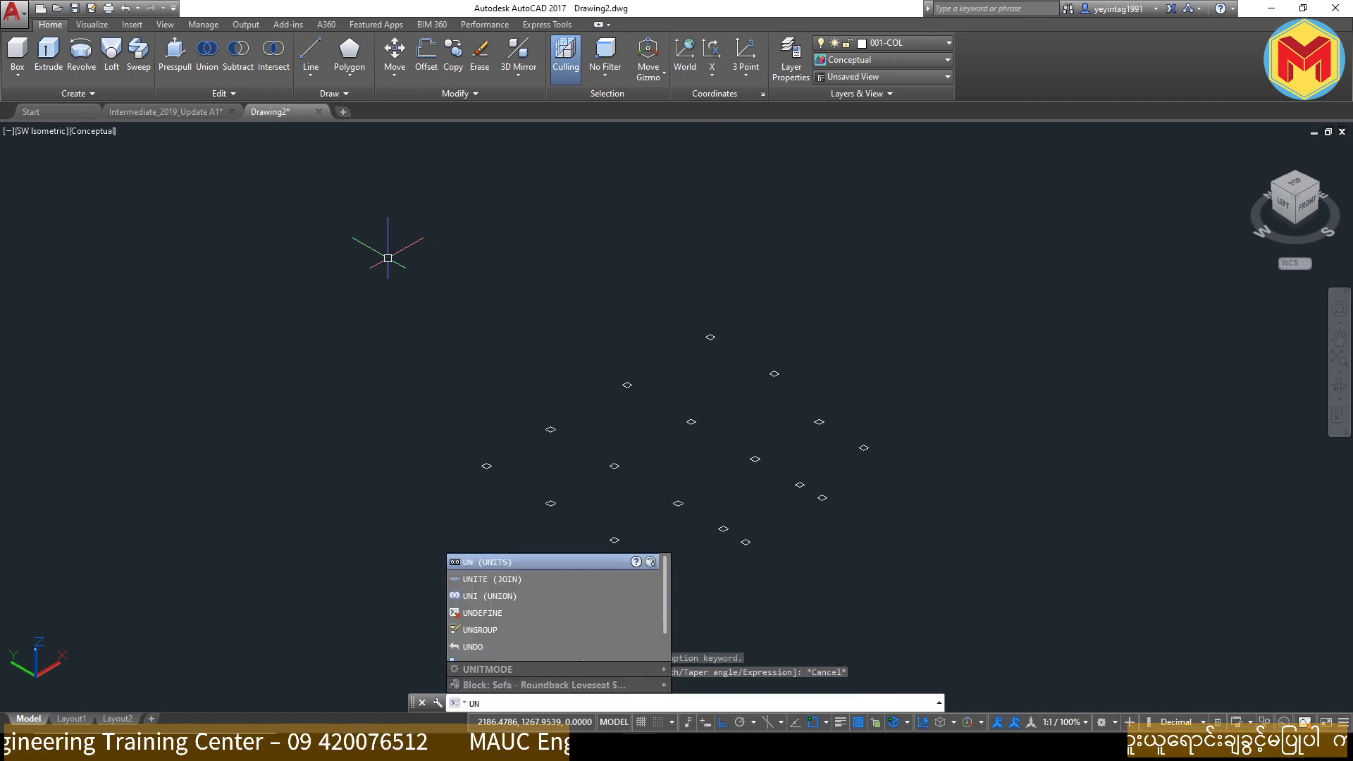
Step: Set the drawing's length units to Engineering
key("Return")
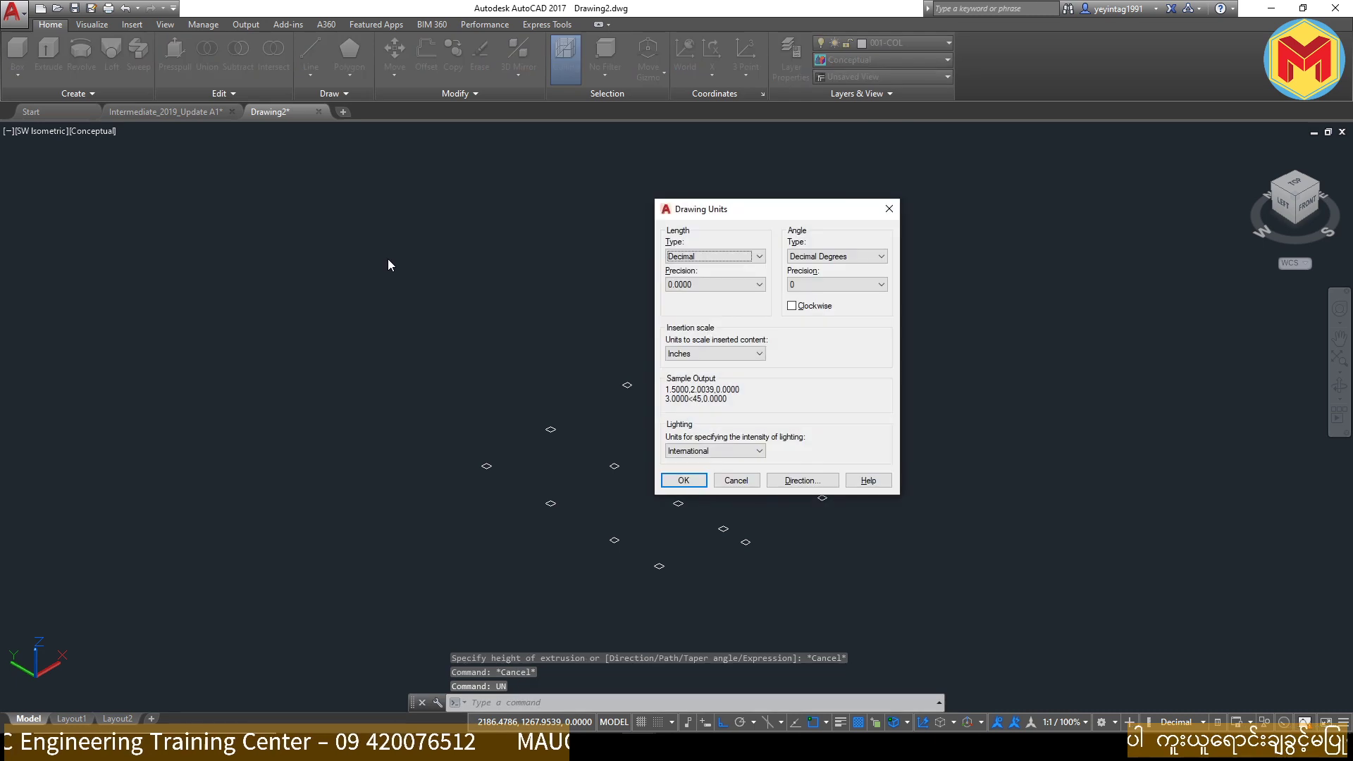
key("Down")
key("Return")
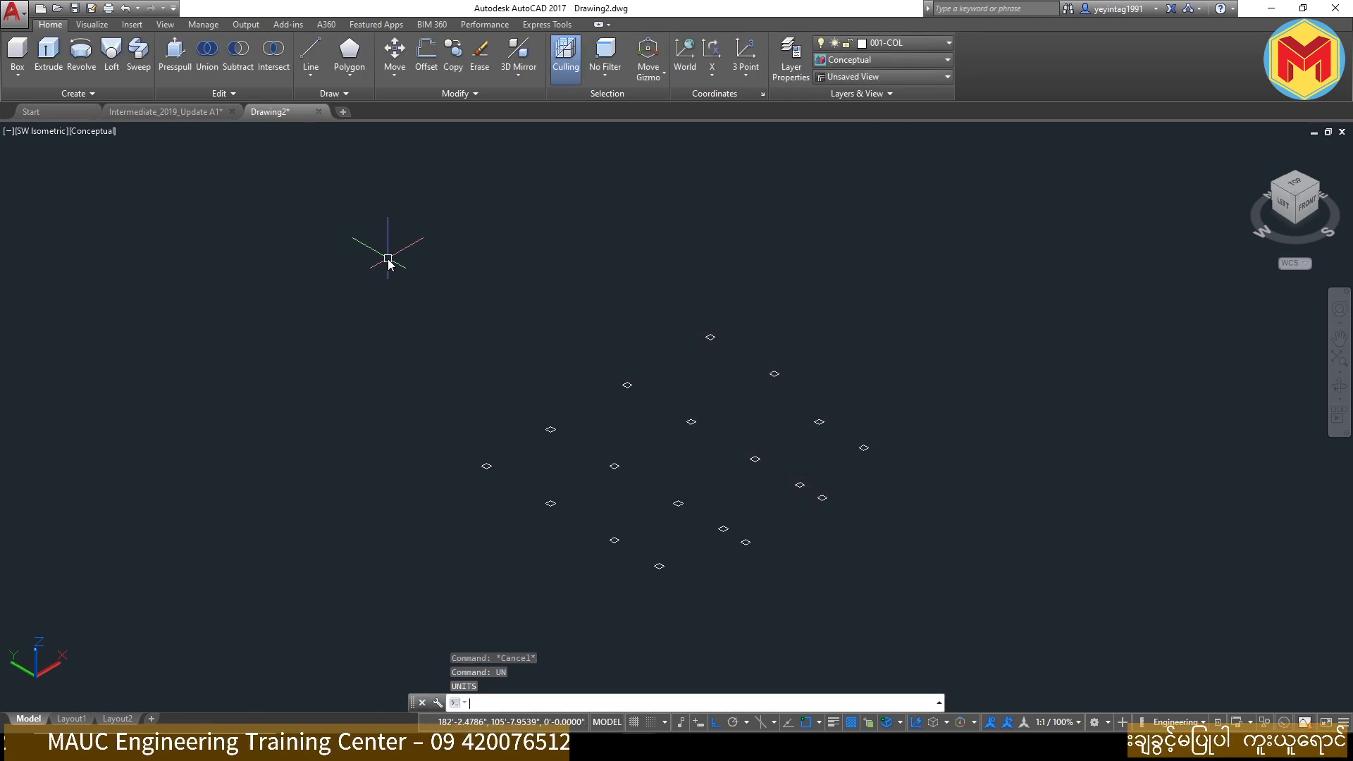
Step: Extrude all 18 column outlines into 14' tall solid columns
left_click(49, 53)
left_click(966, 210)
left_click(296, 641)
key("Return")
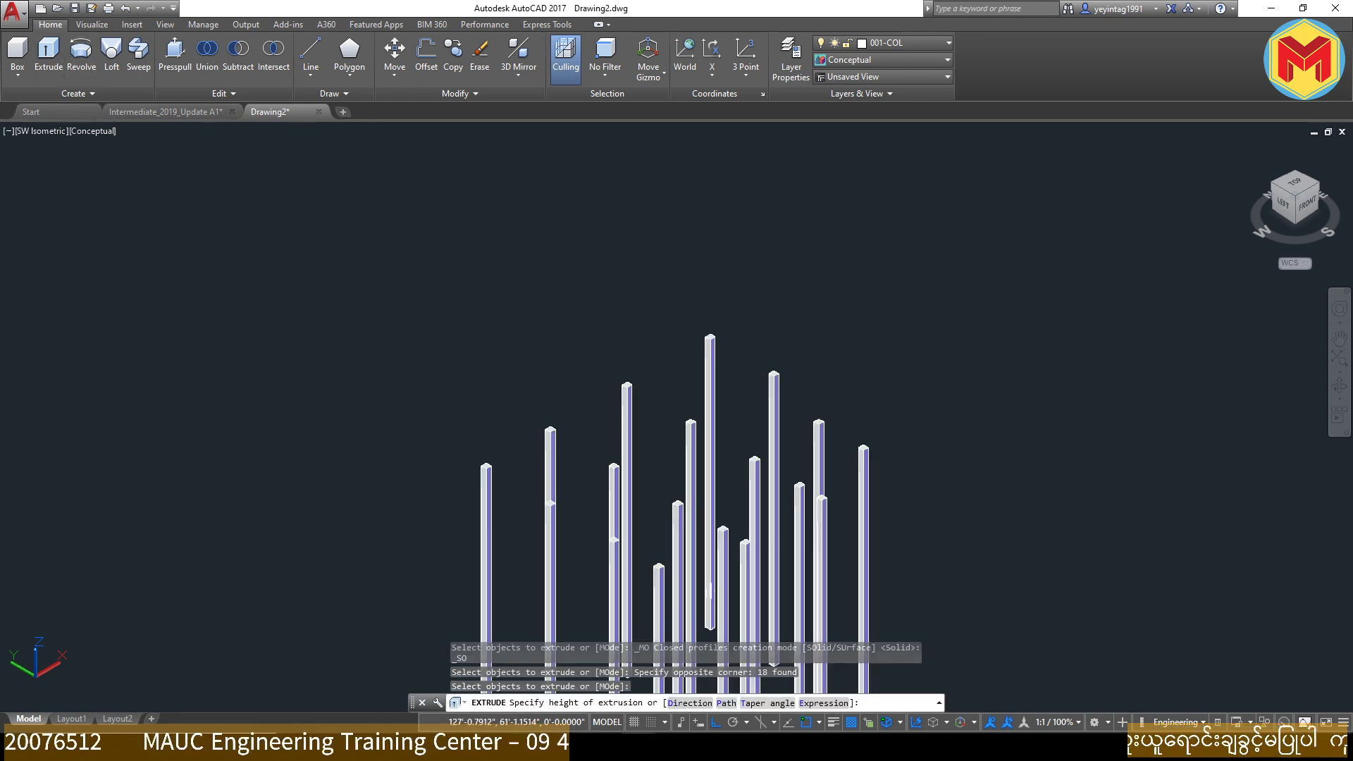
type("14'")
key("Return")
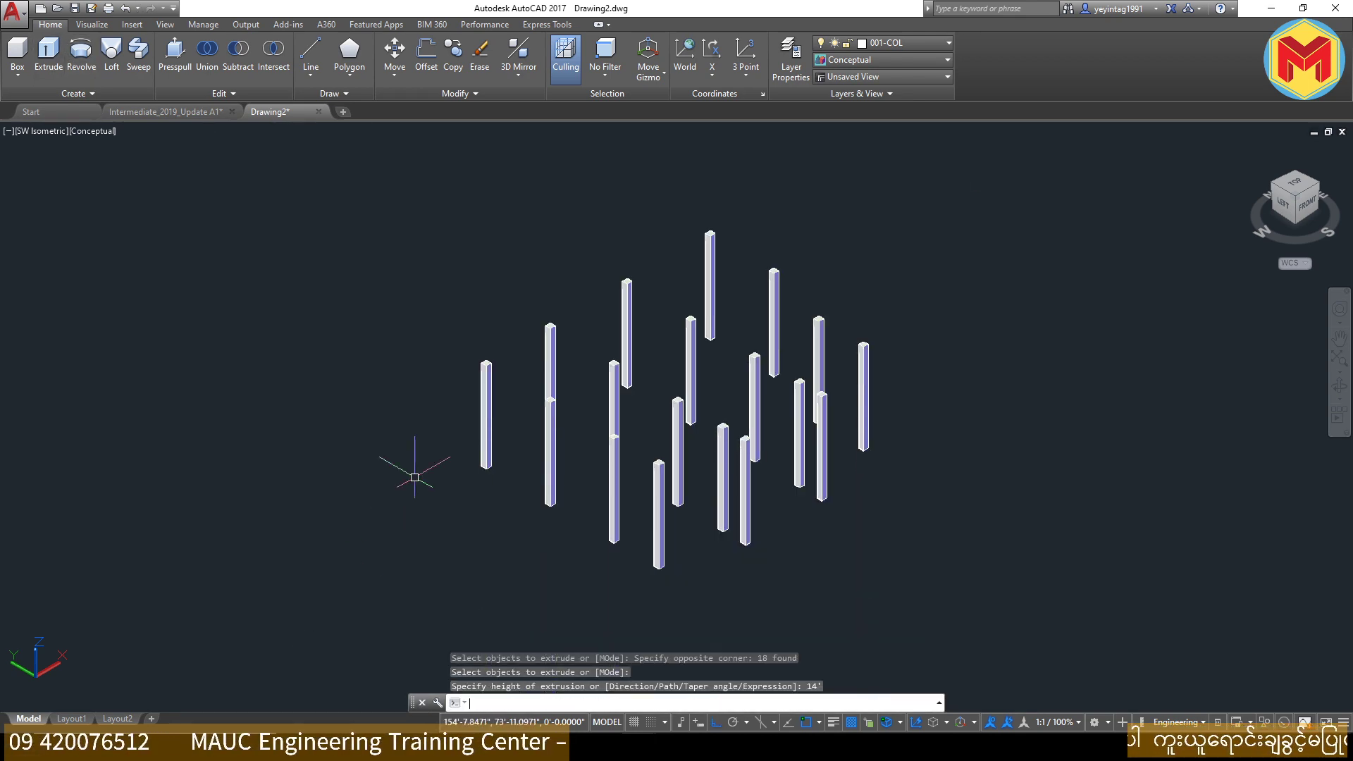
scroll(543, 423, "up", 3)
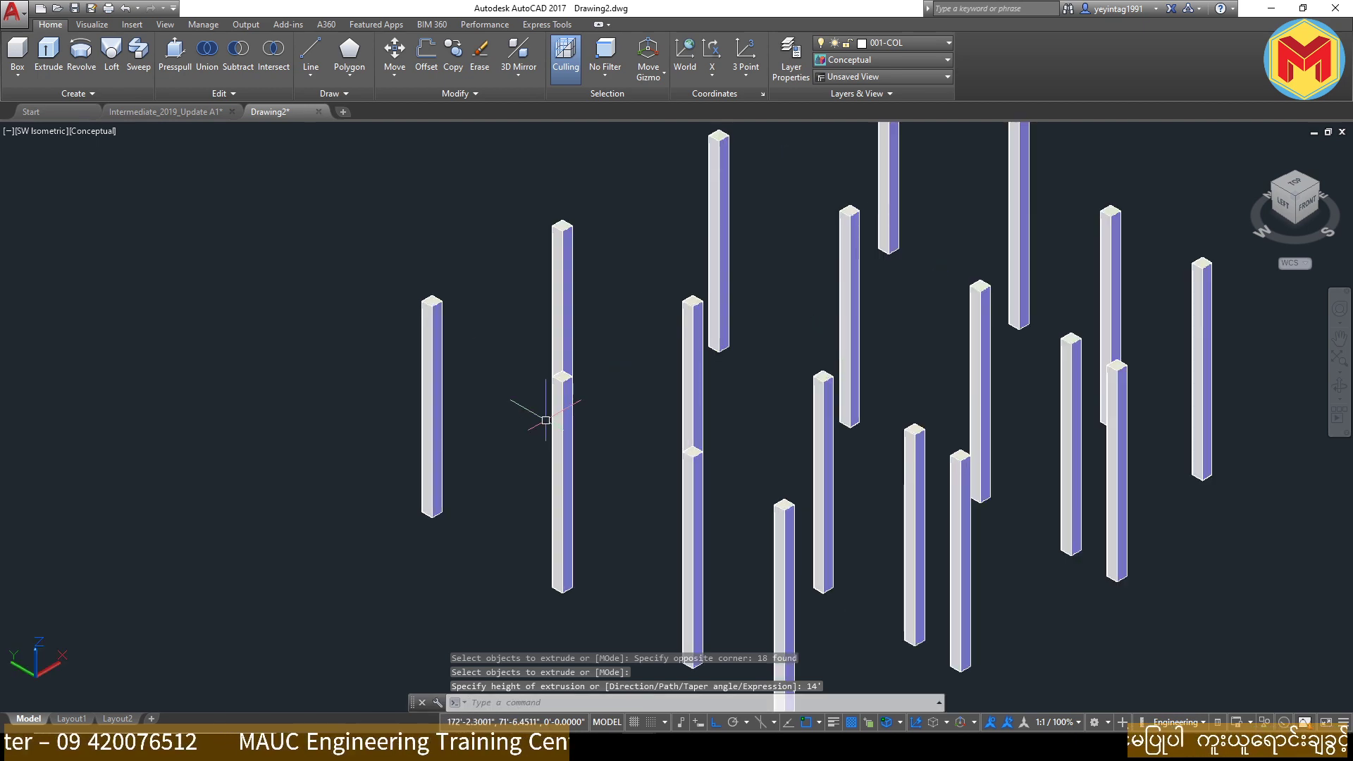
type("layun")
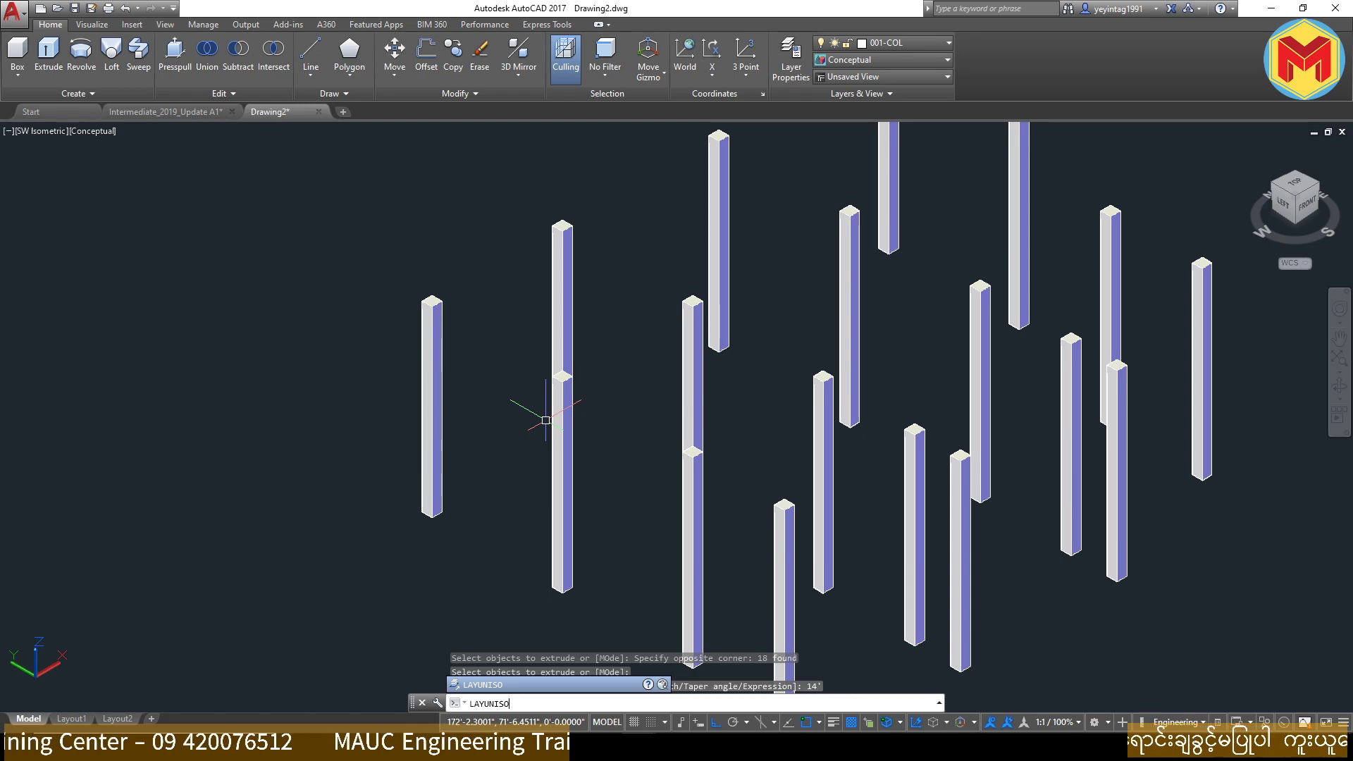
Step: Restore the isolated layers, check the W2 wall line's layer, and make TR_WALL current
key("Return")
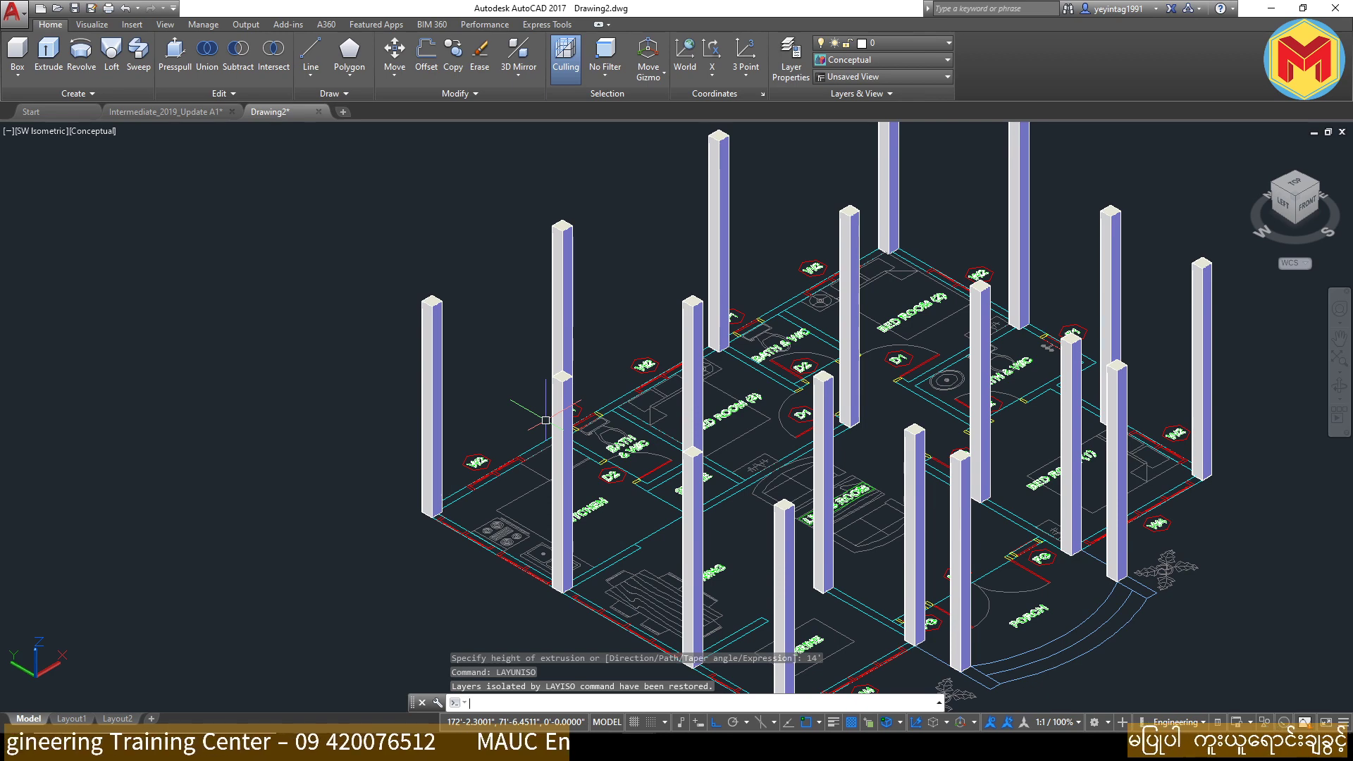
scroll(486, 489, "up", 3)
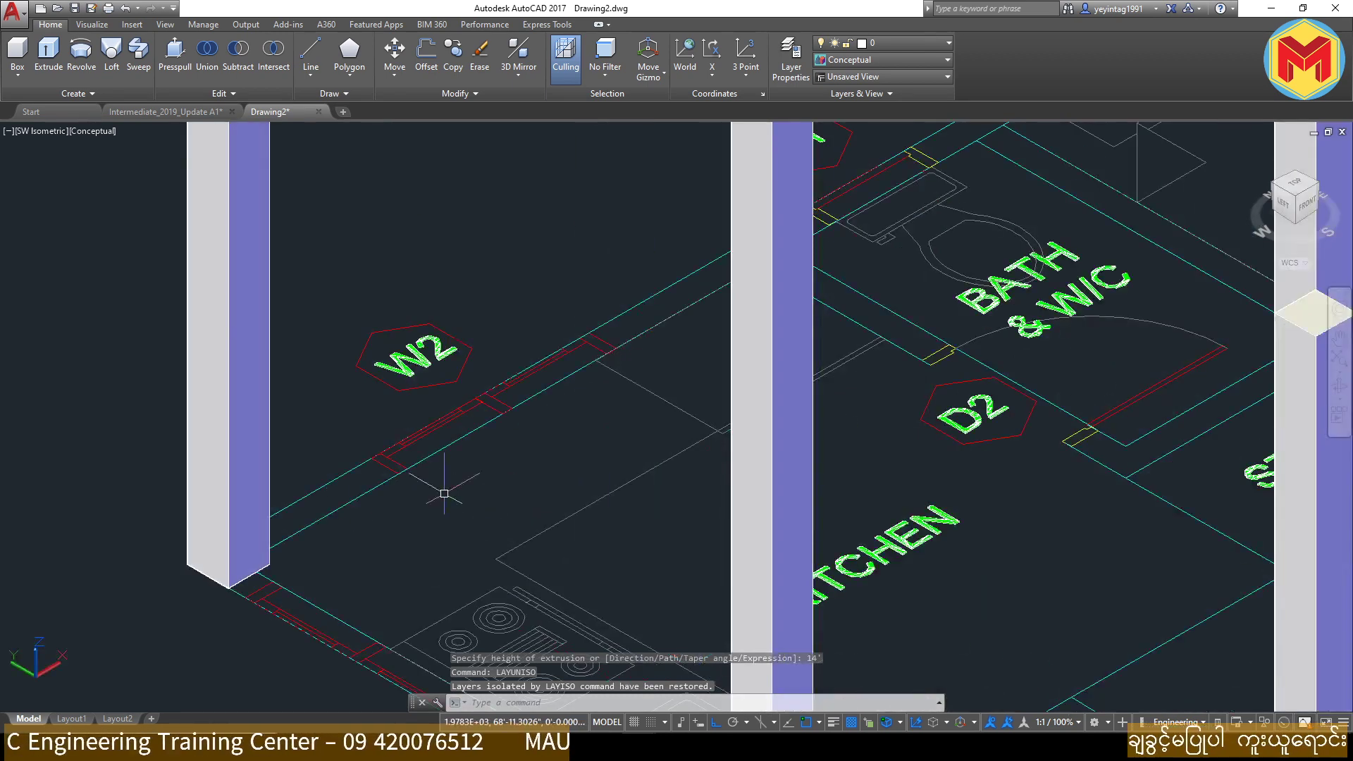
scroll(321, 499, "up", 1)
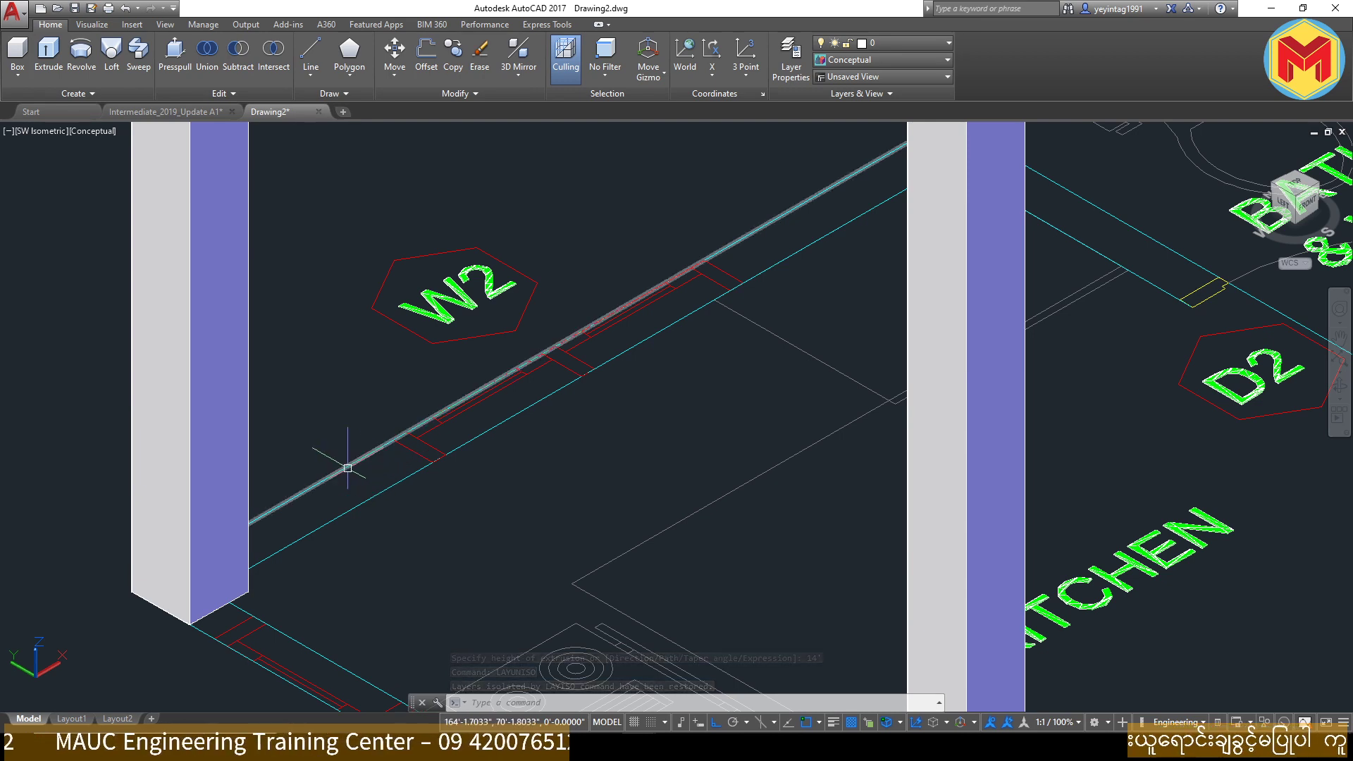
left_click(349, 465)
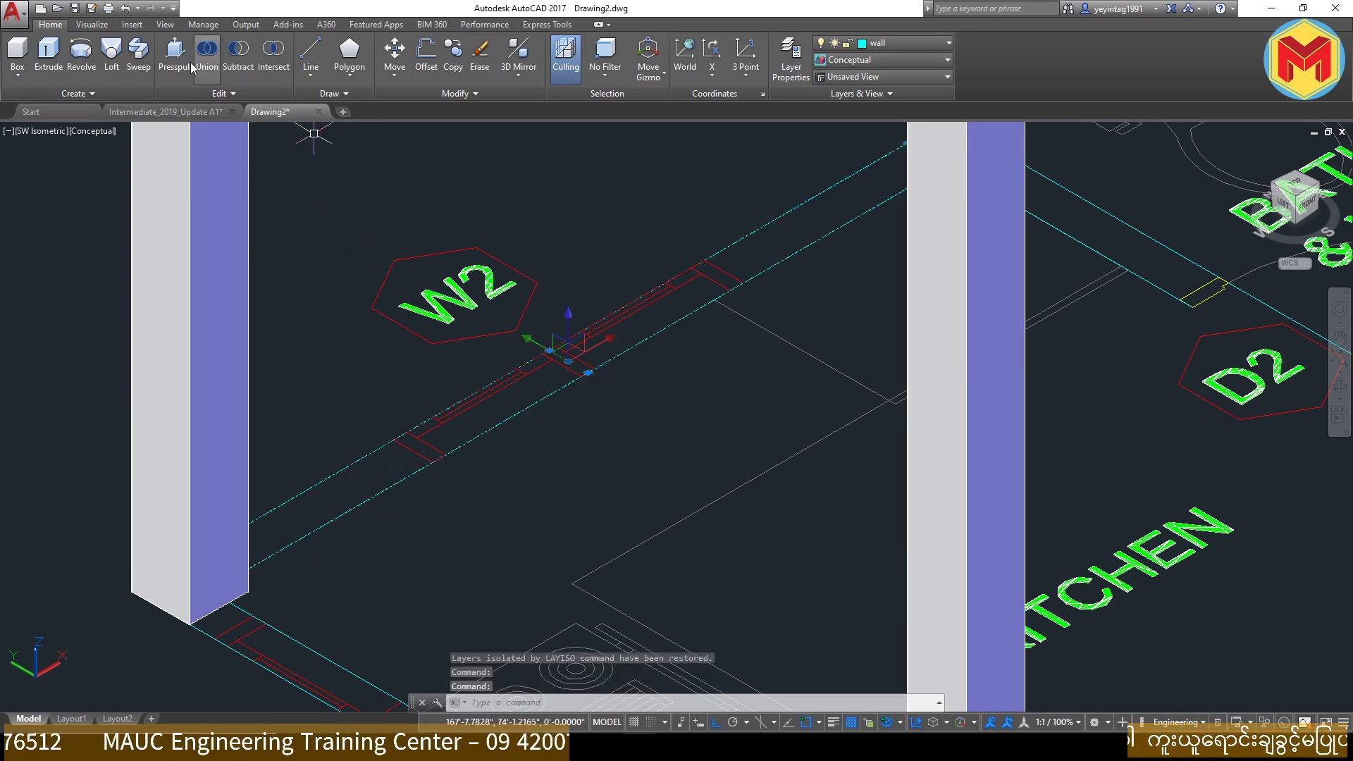
key("Escape")
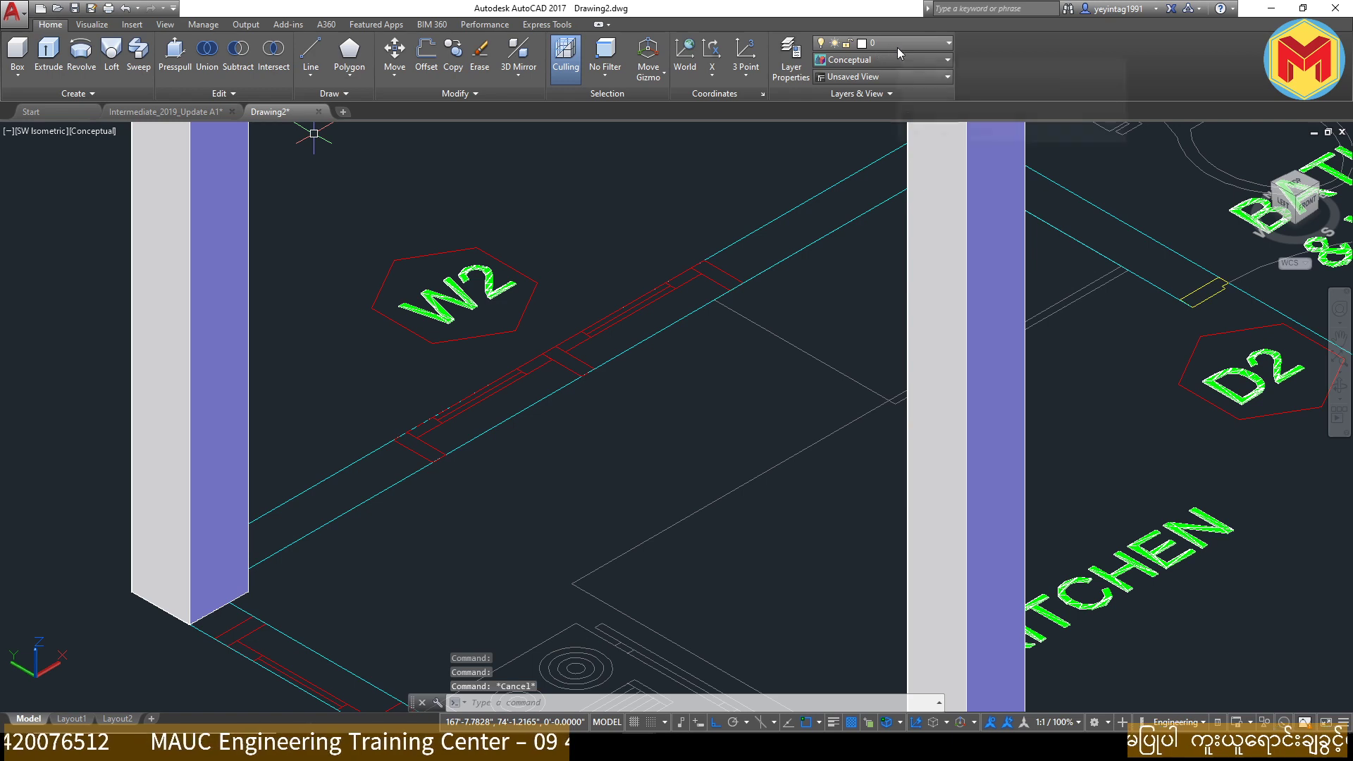
left_click(898, 48)
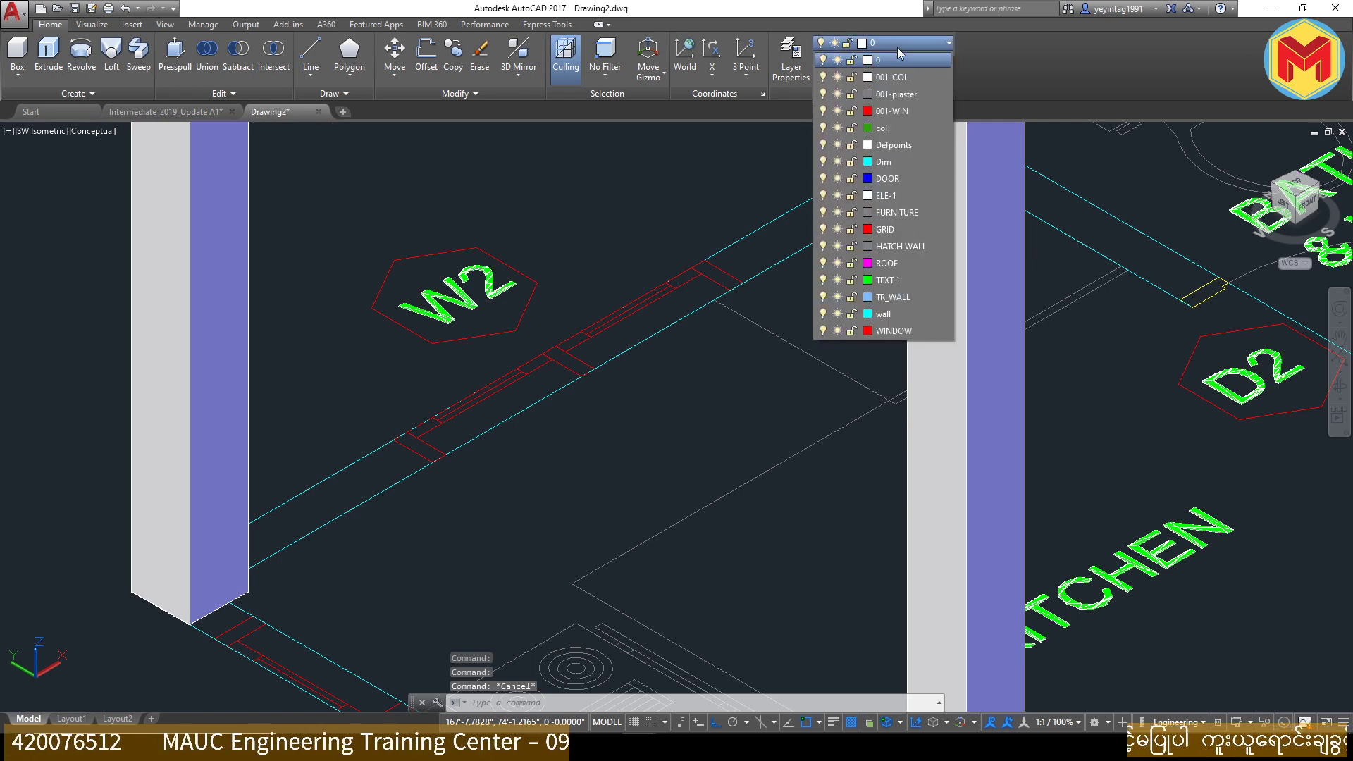
left_click(917, 297)
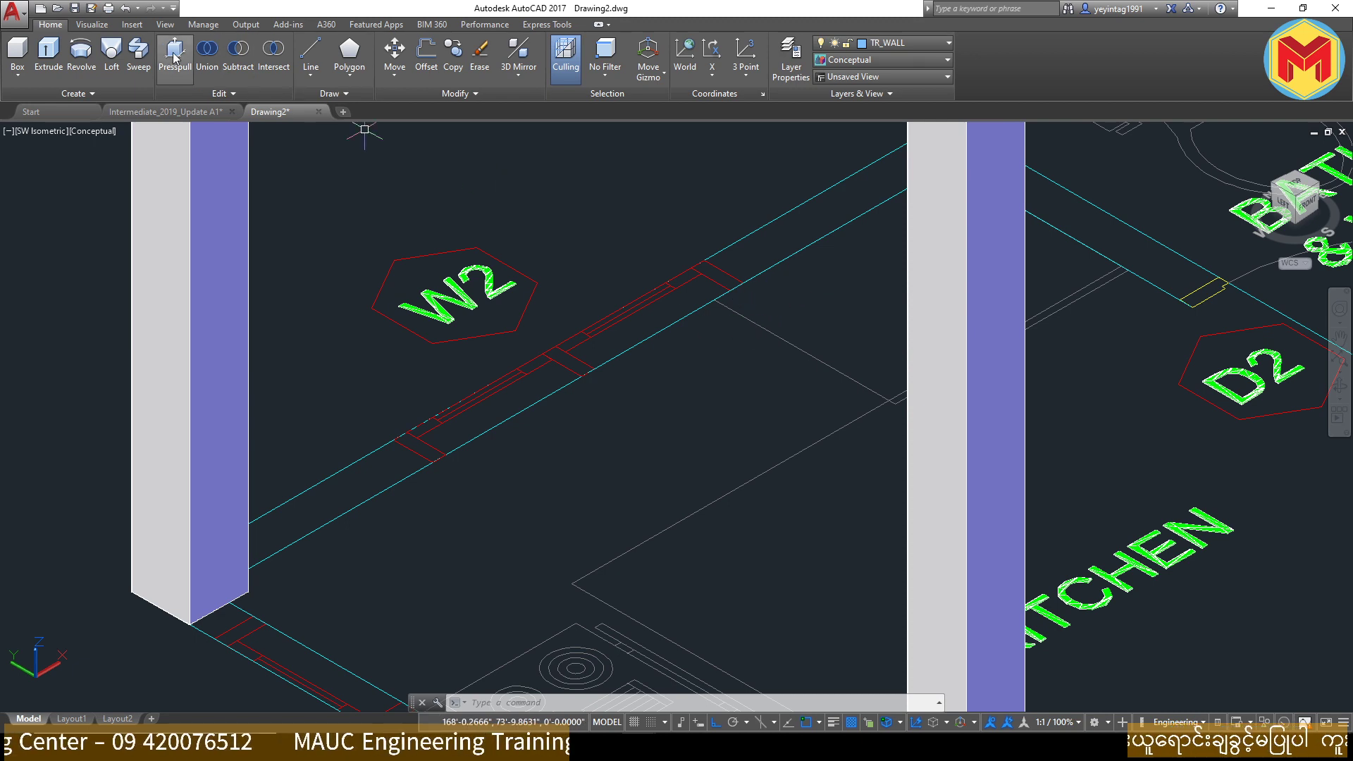
left_click(372, 468)
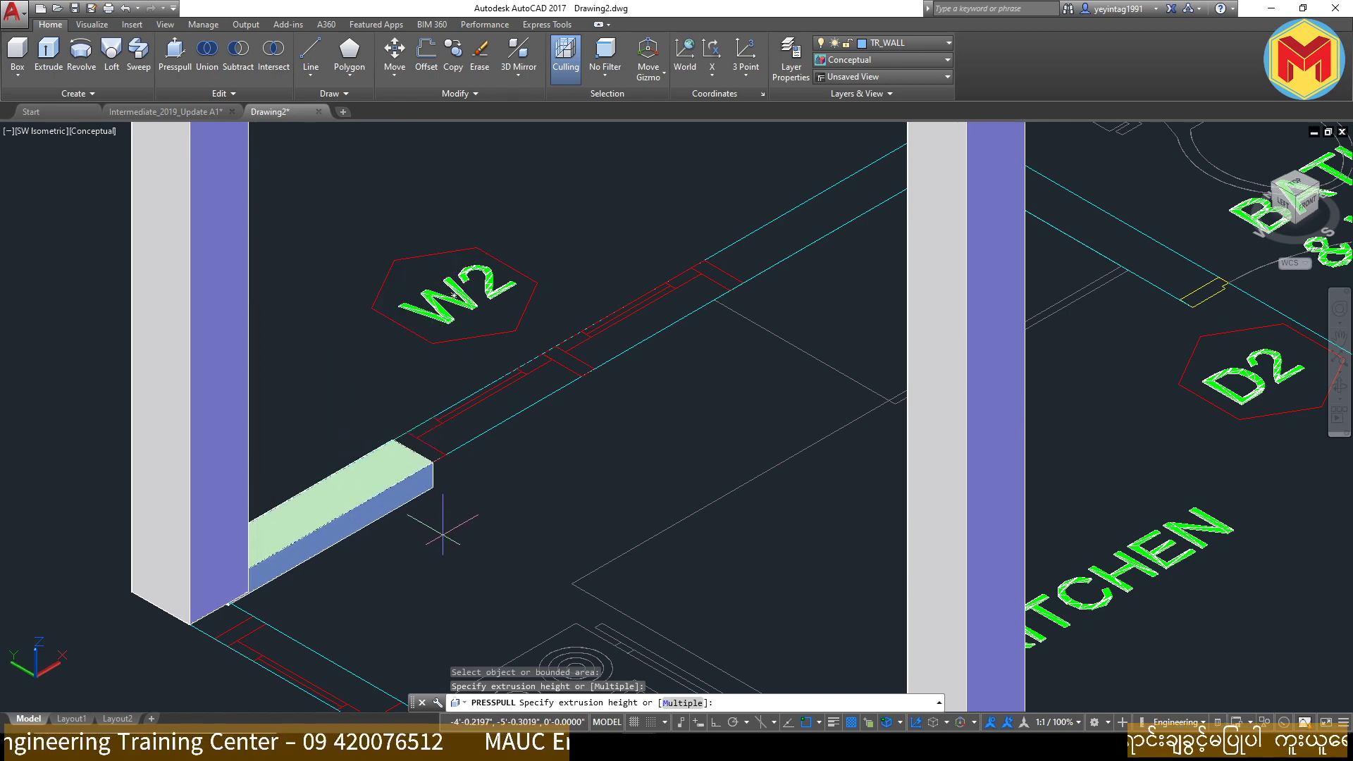
scroll(408, 173, "down", 3)
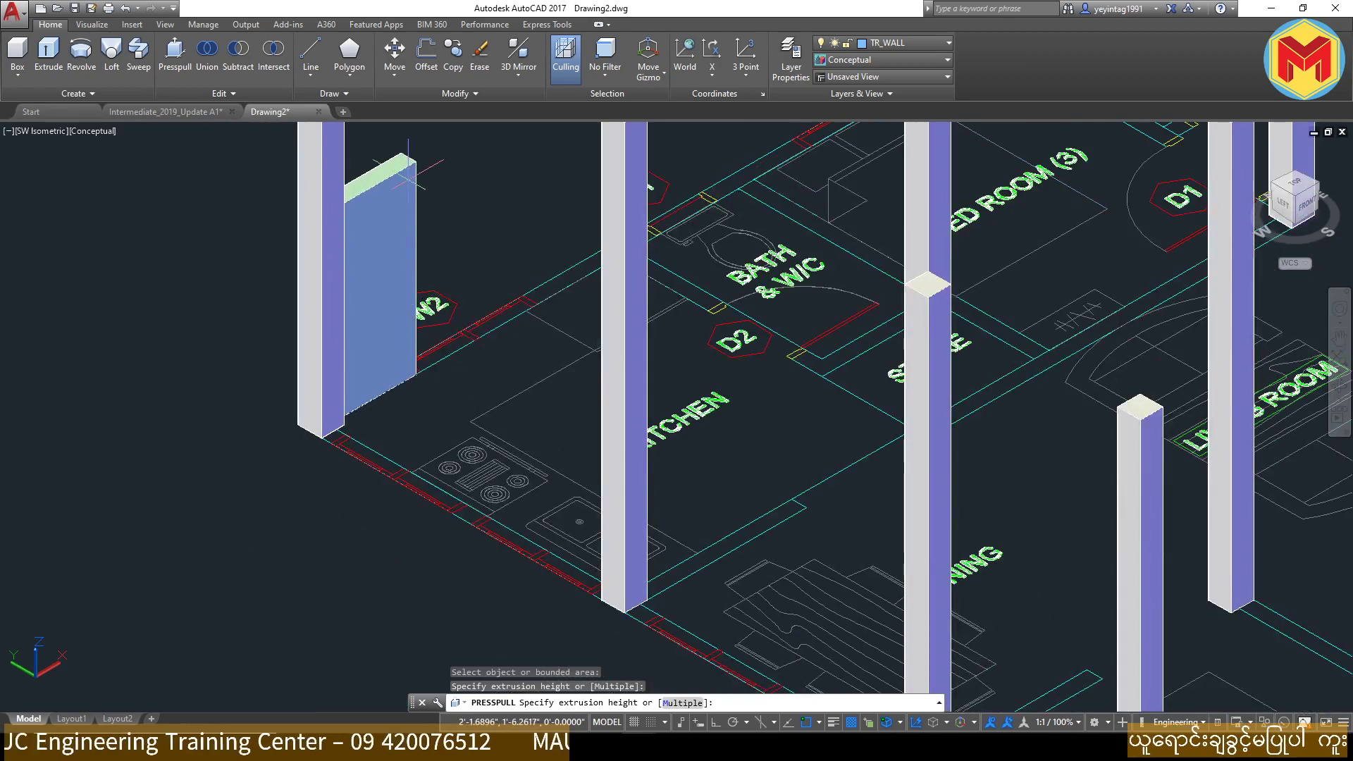
type("14")
key("Return")
scroll(408, 176, "down", 3)
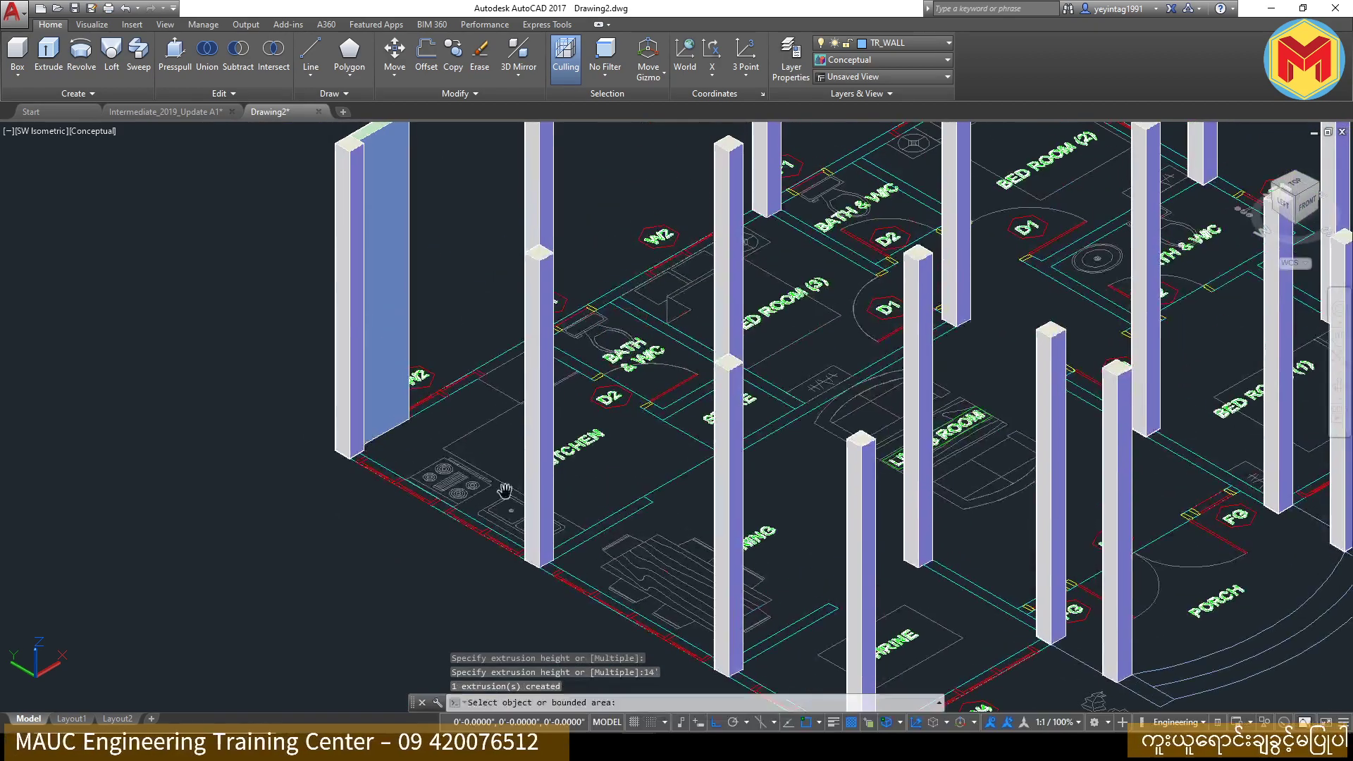
scroll(408, 176, "up", 3)
scroll(493, 496, "up", 3)
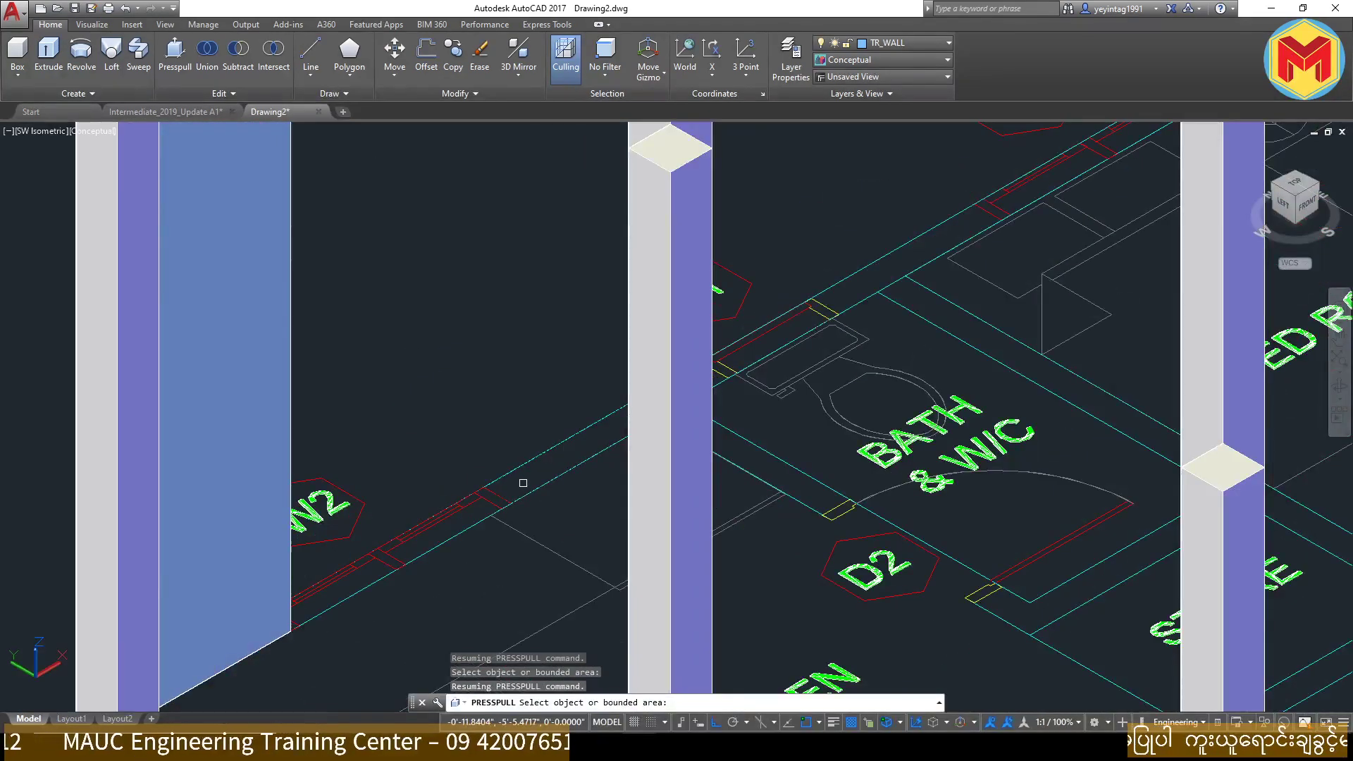
left_click(523, 483)
type("'")
key("Return")
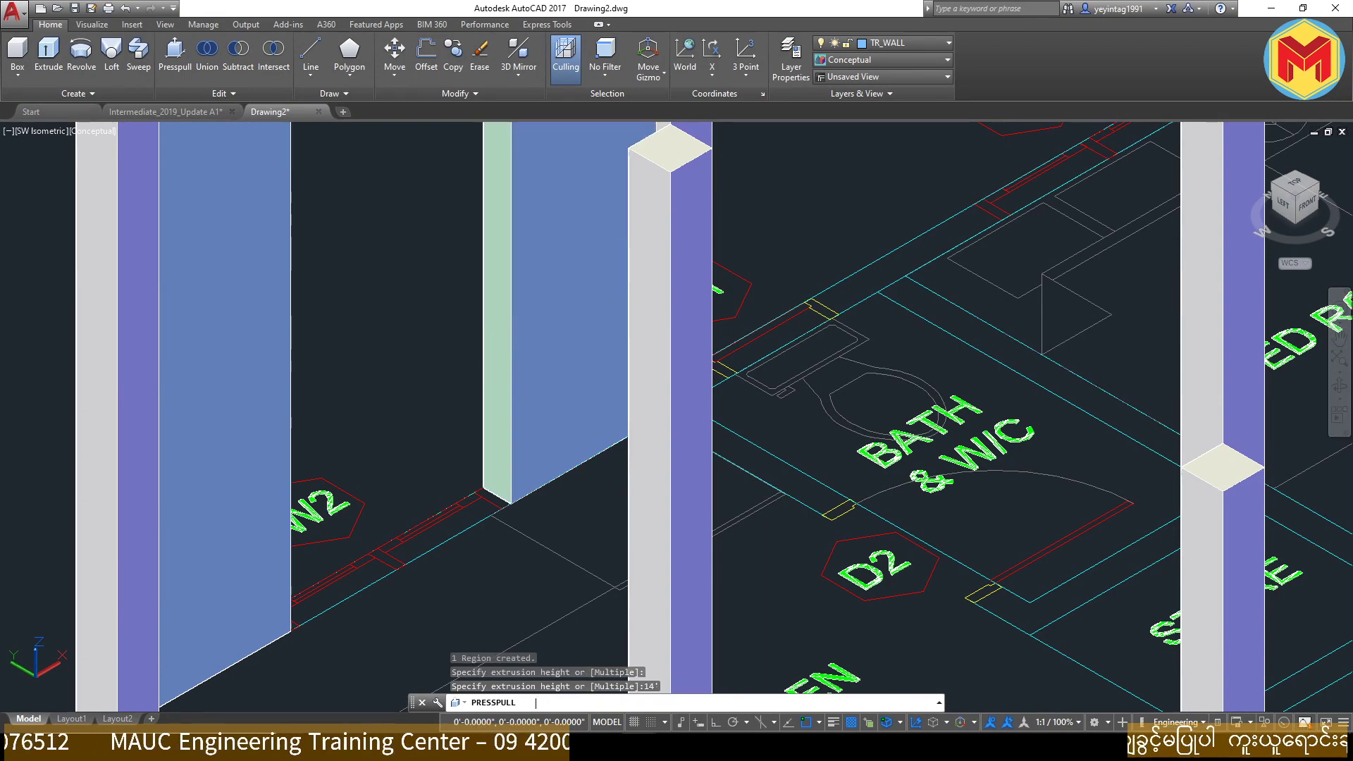
scroll(529, 331, "down", 3)
scroll(585, 423, "down", 3)
scroll(587, 493, "up", 3)
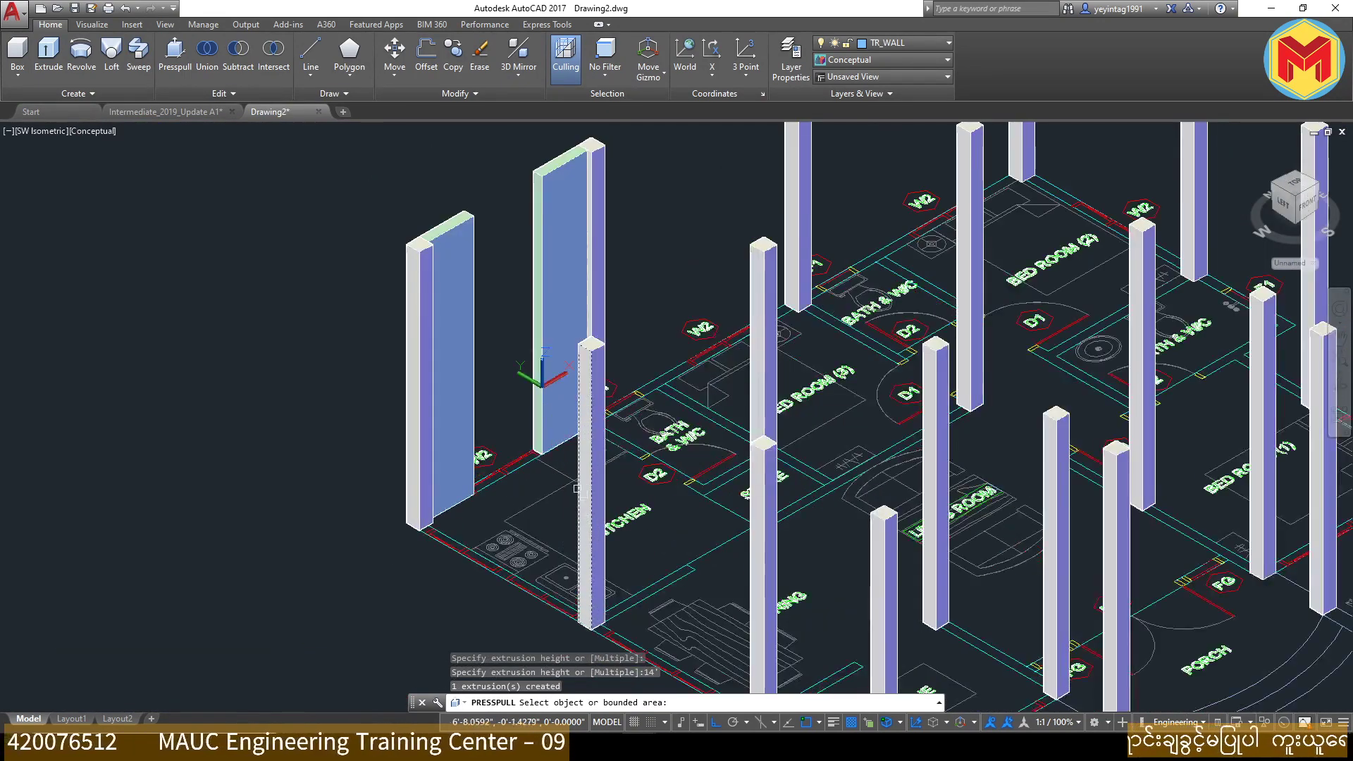
key("Escape")
key("Escape")
left_click(564, 296)
key("Delete")
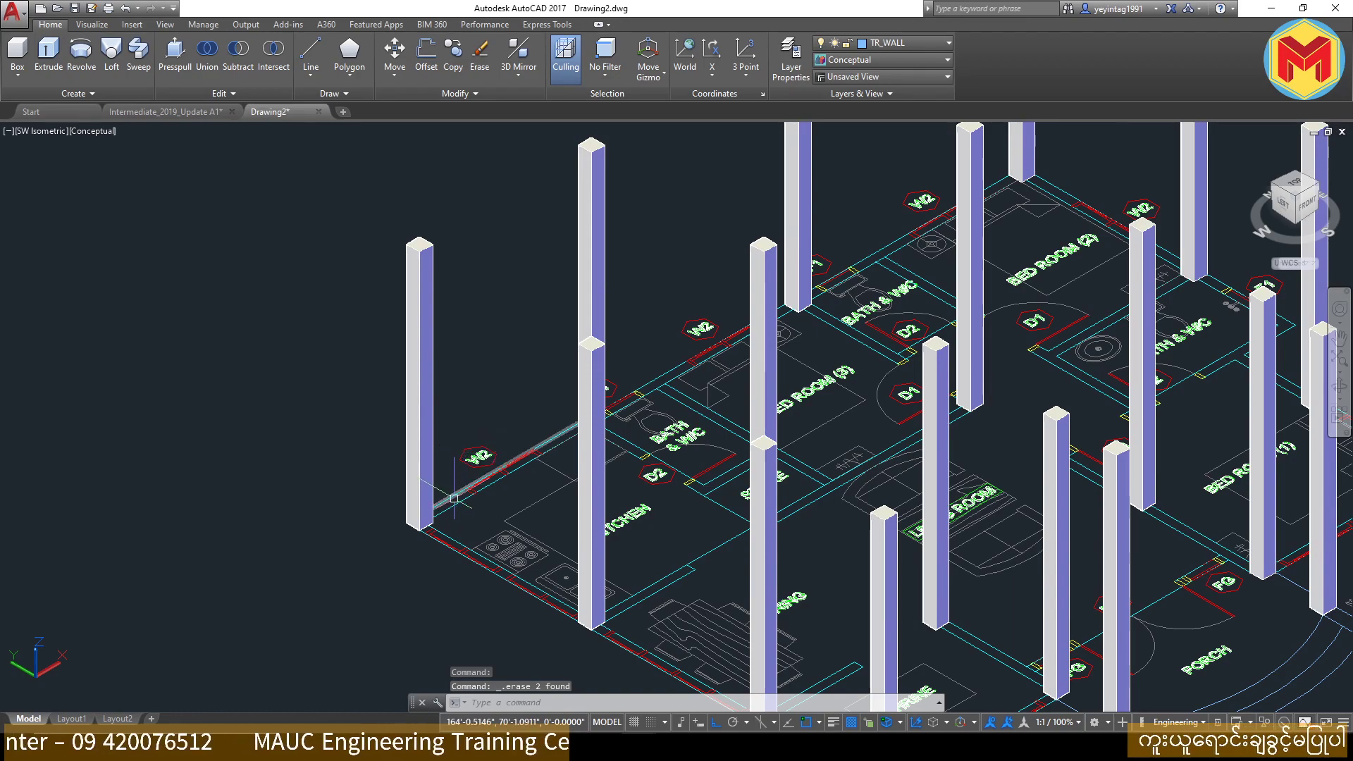
scroll(460, 487, "up", 5)
Step: Orbit to a back view of the plan, zoom in, and show the 3D solid shapes list
mouse_move(463, 535)
middle_mouse_down()
mouse_move(473, 501)
mouse_move(783, 495)
mouse_move(437, 529)
mouse_move(683, 564)
mouse_move(886, 544)
middle_mouse_up()
scroll(783, 496, "down", 5)
scroll(885, 543, "up", 3)
scroll(525, 522, "up", 5)
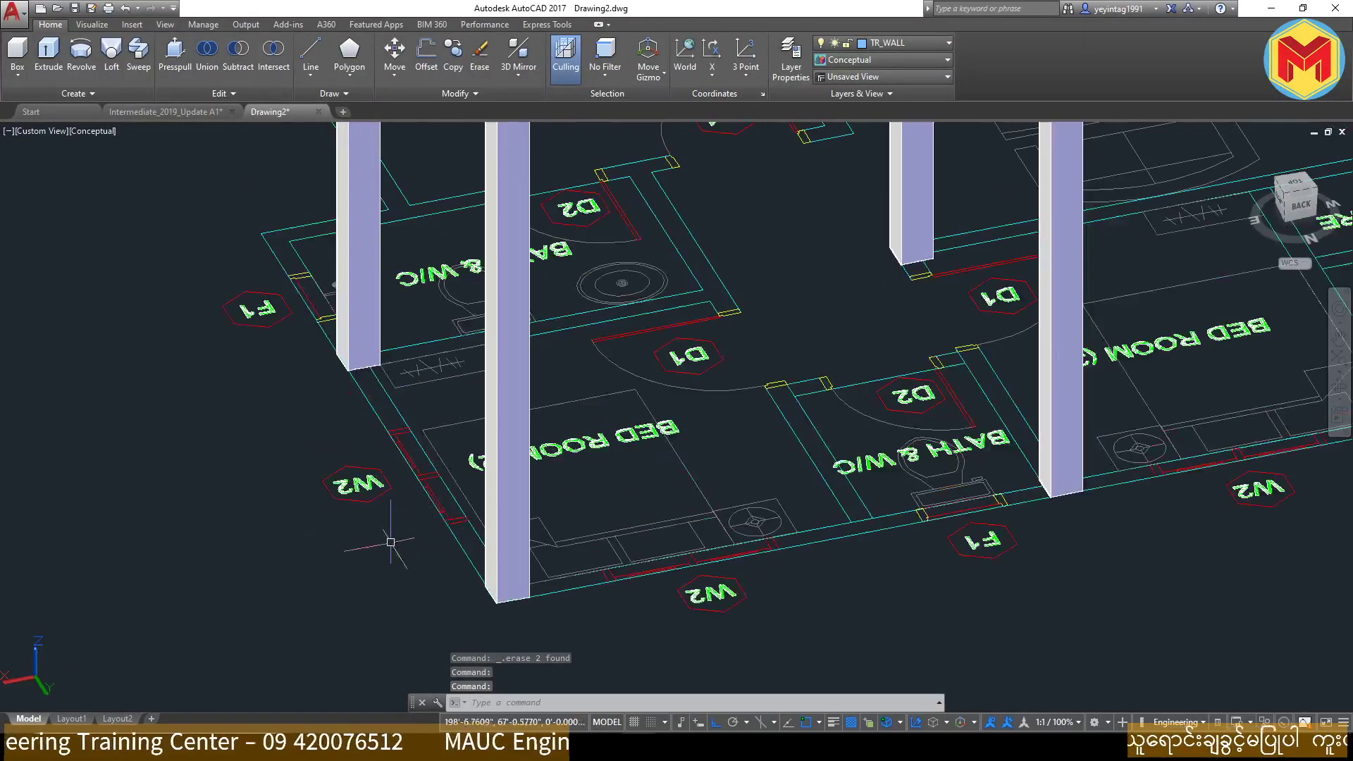
left_click(18, 76)
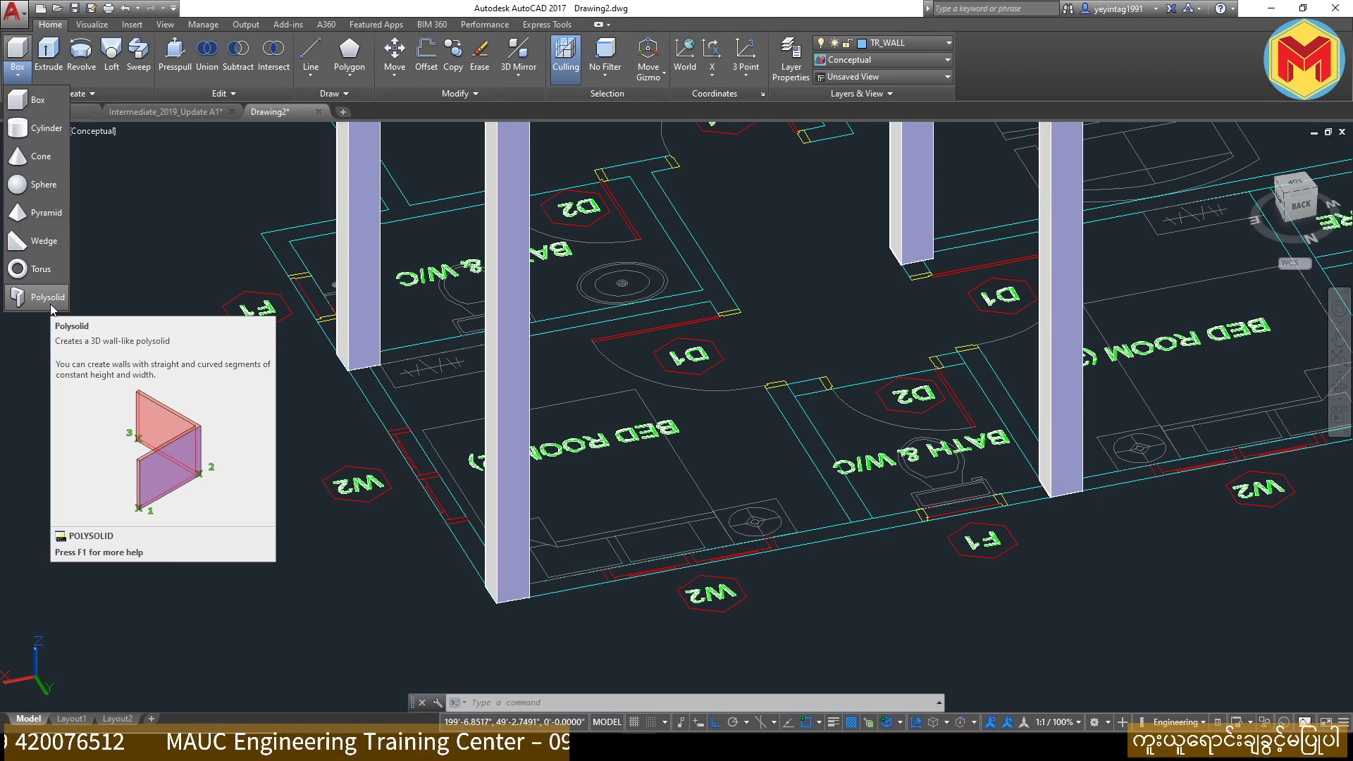
Step: Start POLYSOLID with a 6" wall width and 14' wall height
left_click(42, 297)
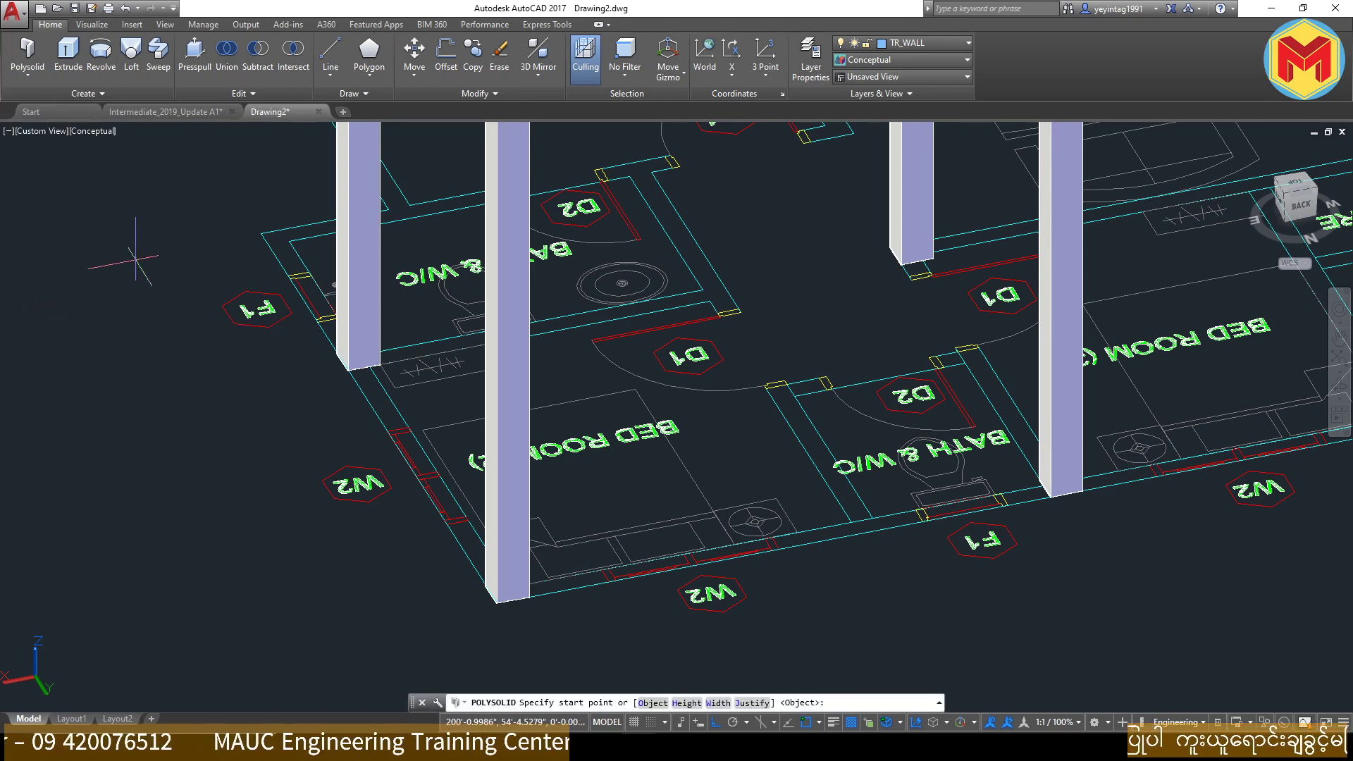
left_click(716, 708)
type("6")
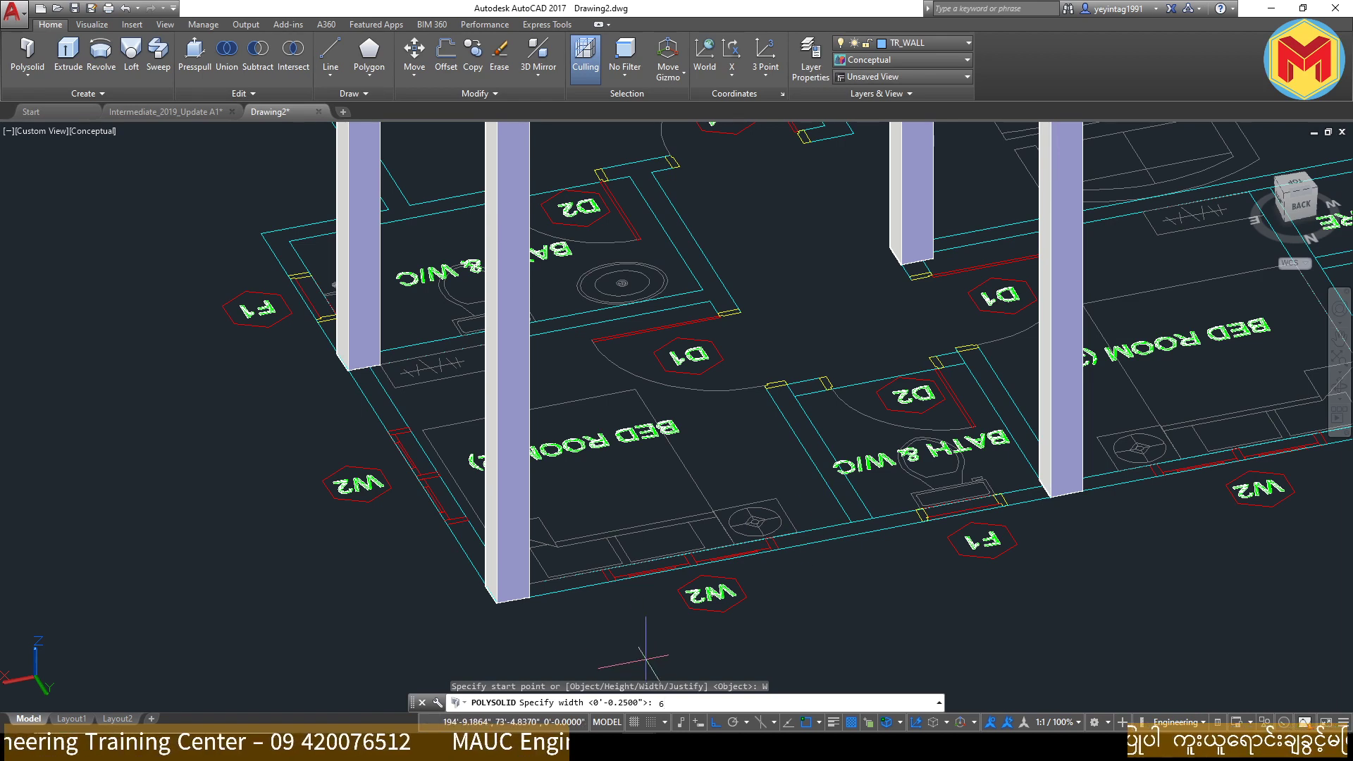
key("Return")
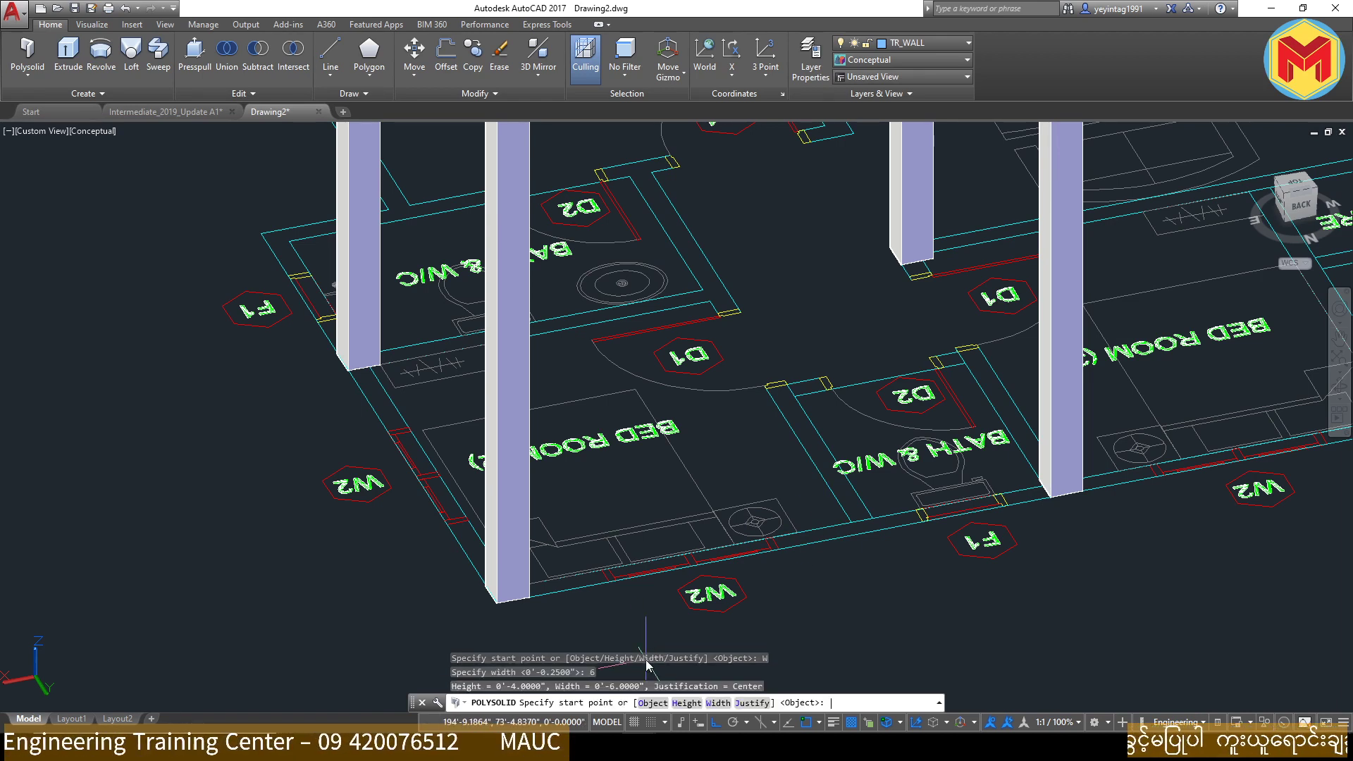
type("h")
key("Return")
scroll(577, 564, "down", 5)
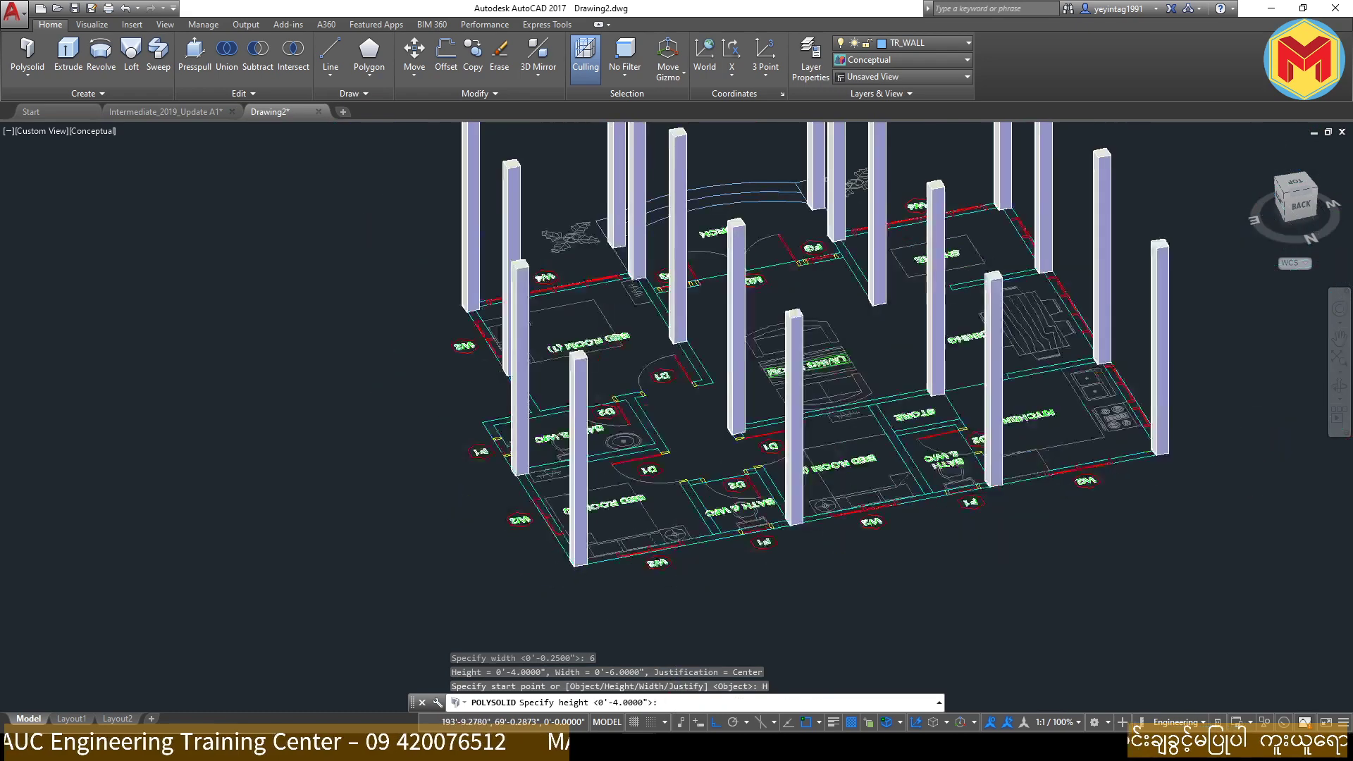
scroll(576, 564, "up", 4)
scroll(610, 458, "up", 3)
type("14'")
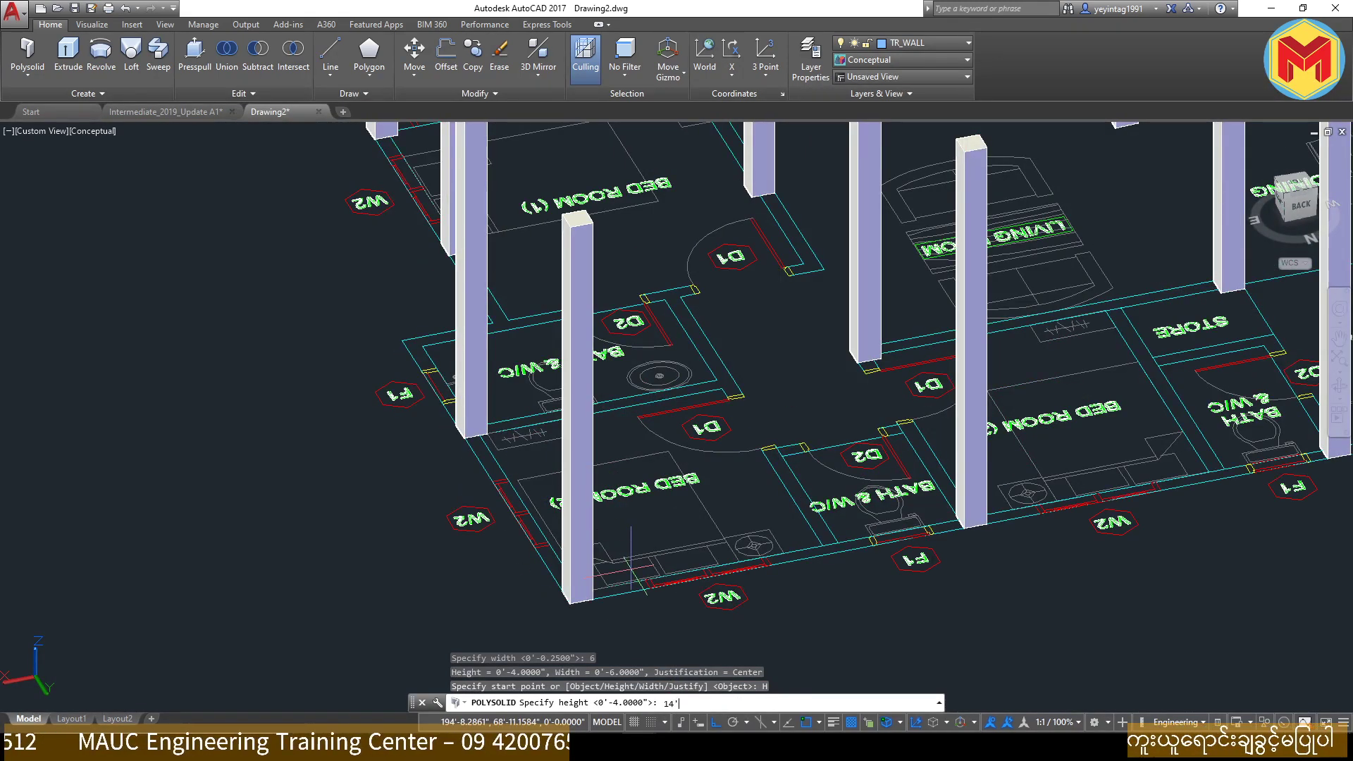
key("Return")
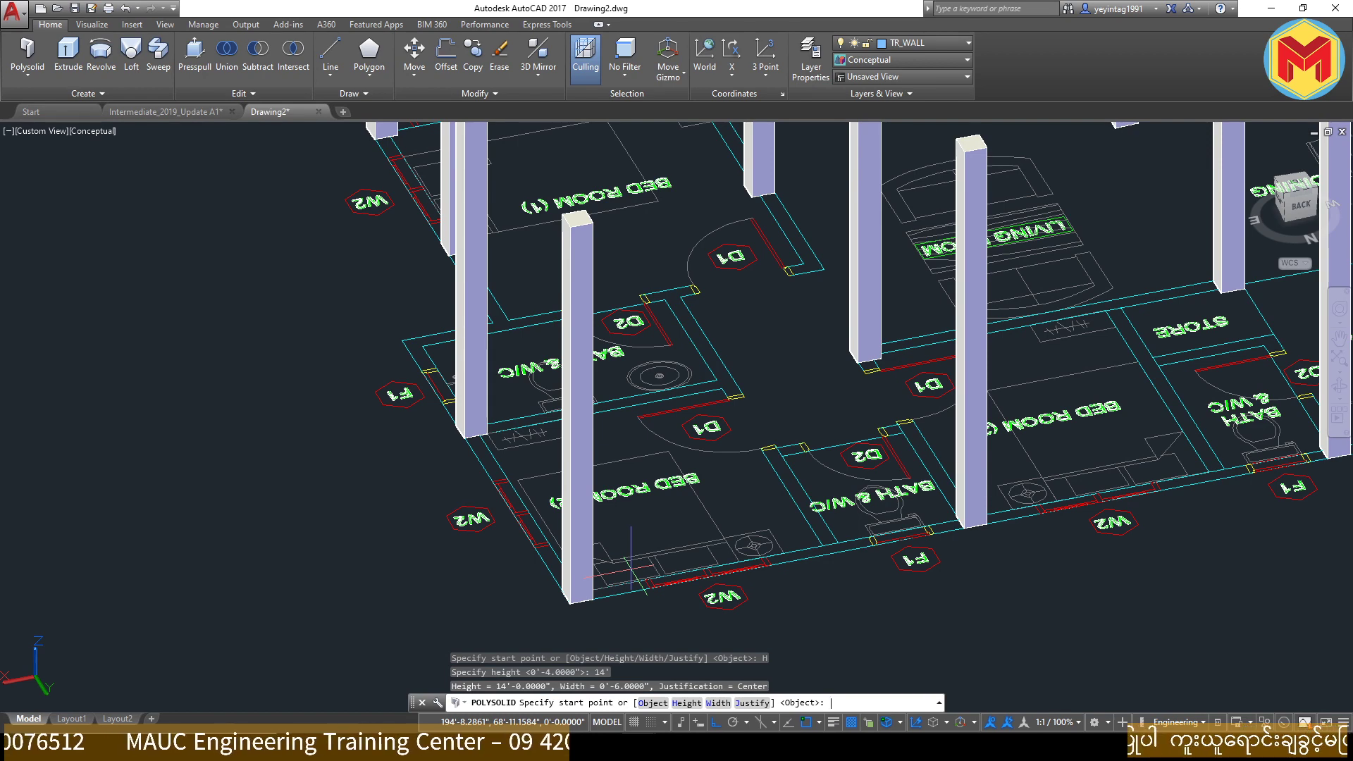
Step: Begin a trial wall at the column corner, then cancel it
scroll(632, 557, "up", 4)
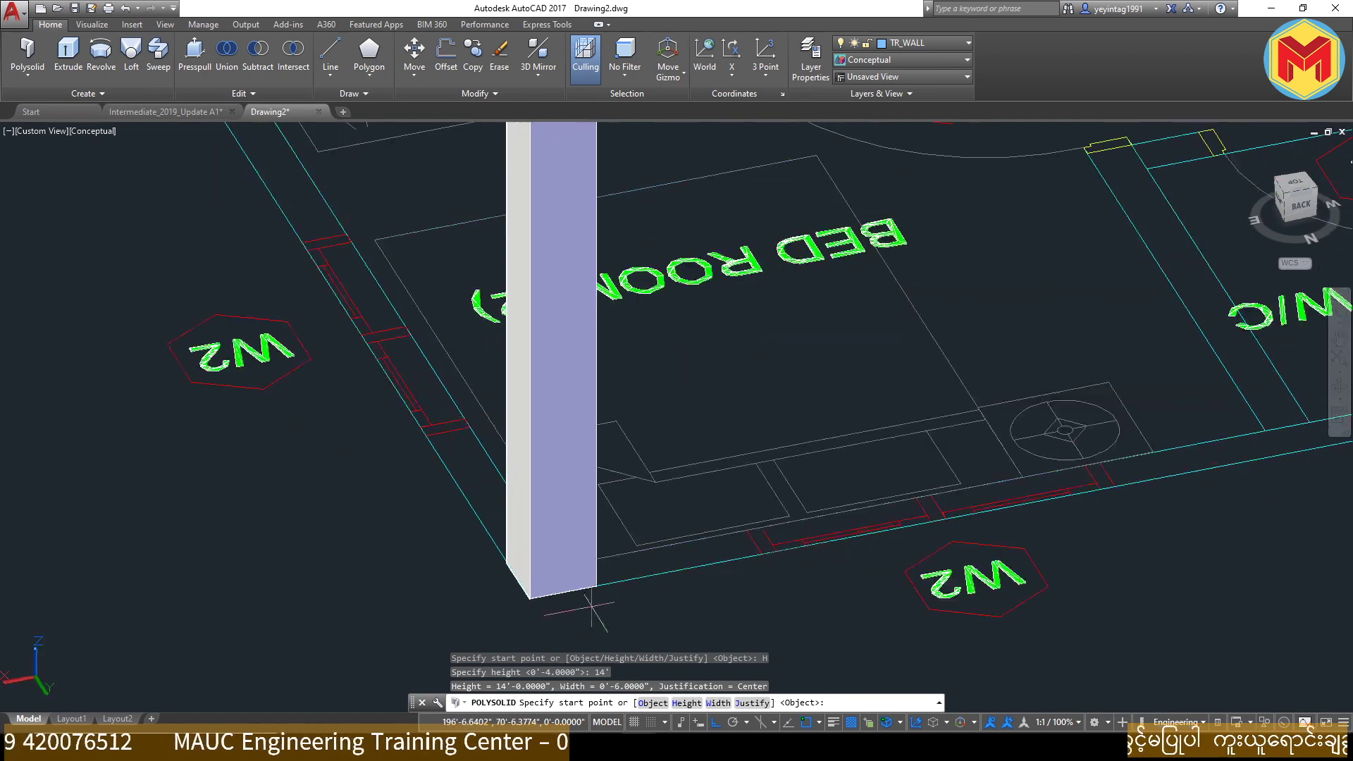
left_click(595, 584)
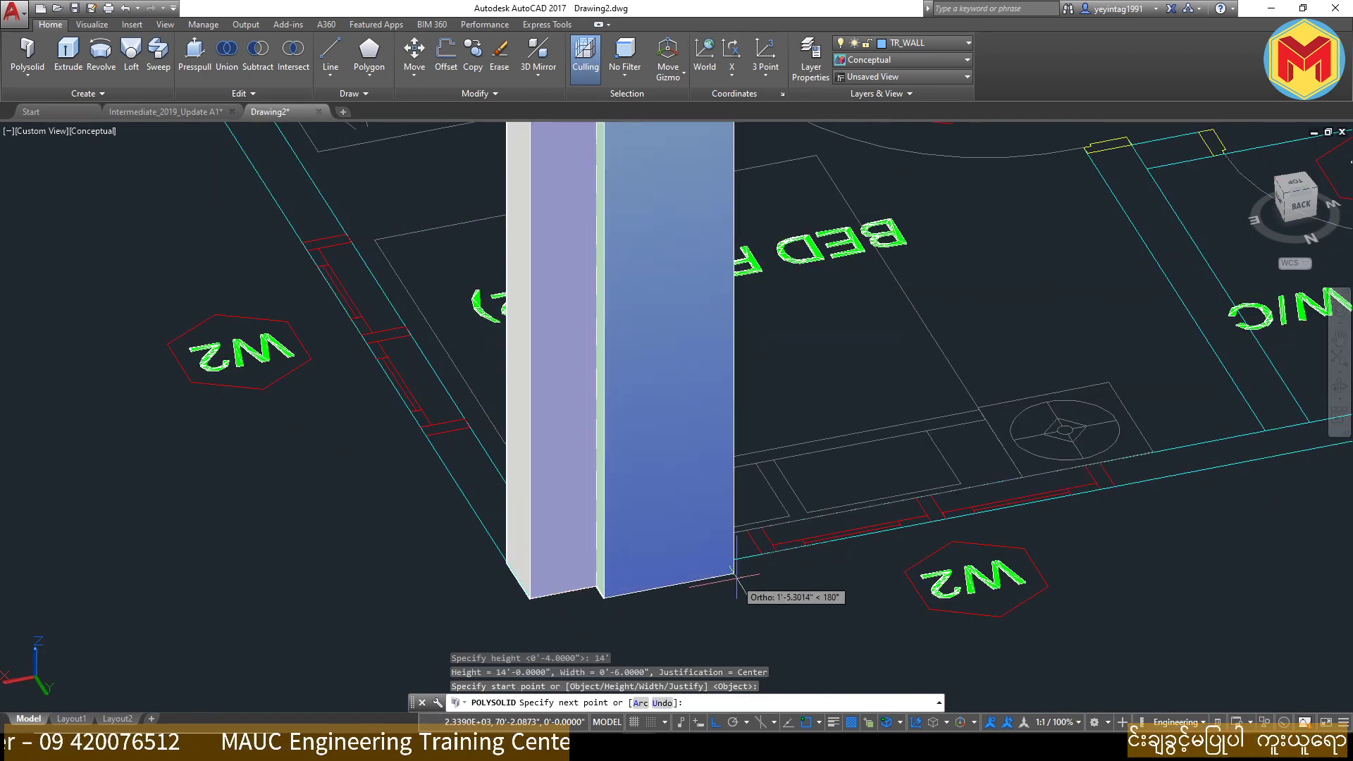
scroll(725, 577, "up", 3)
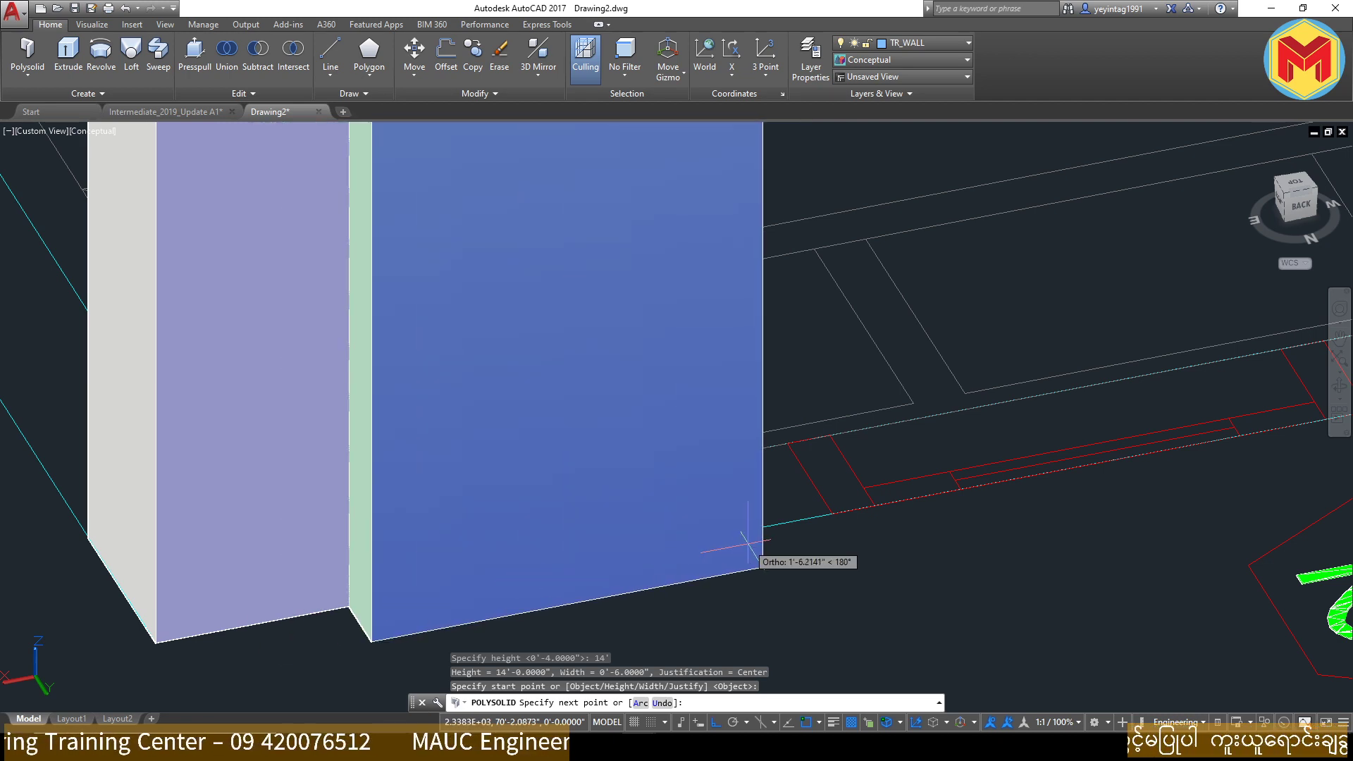
key("Escape")
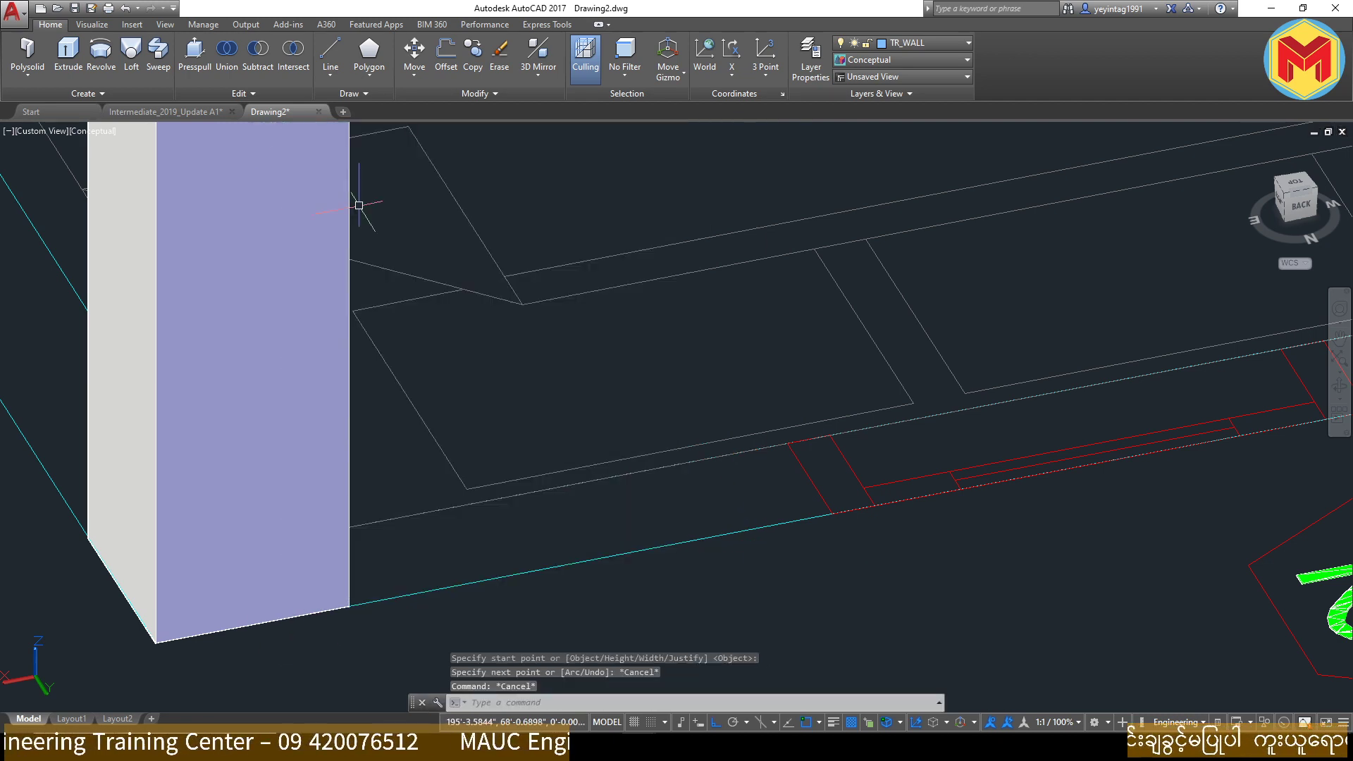
Step: Restart POLYSOLID keeping the 6" width and set the wall justification to Left
left_click(26, 53)
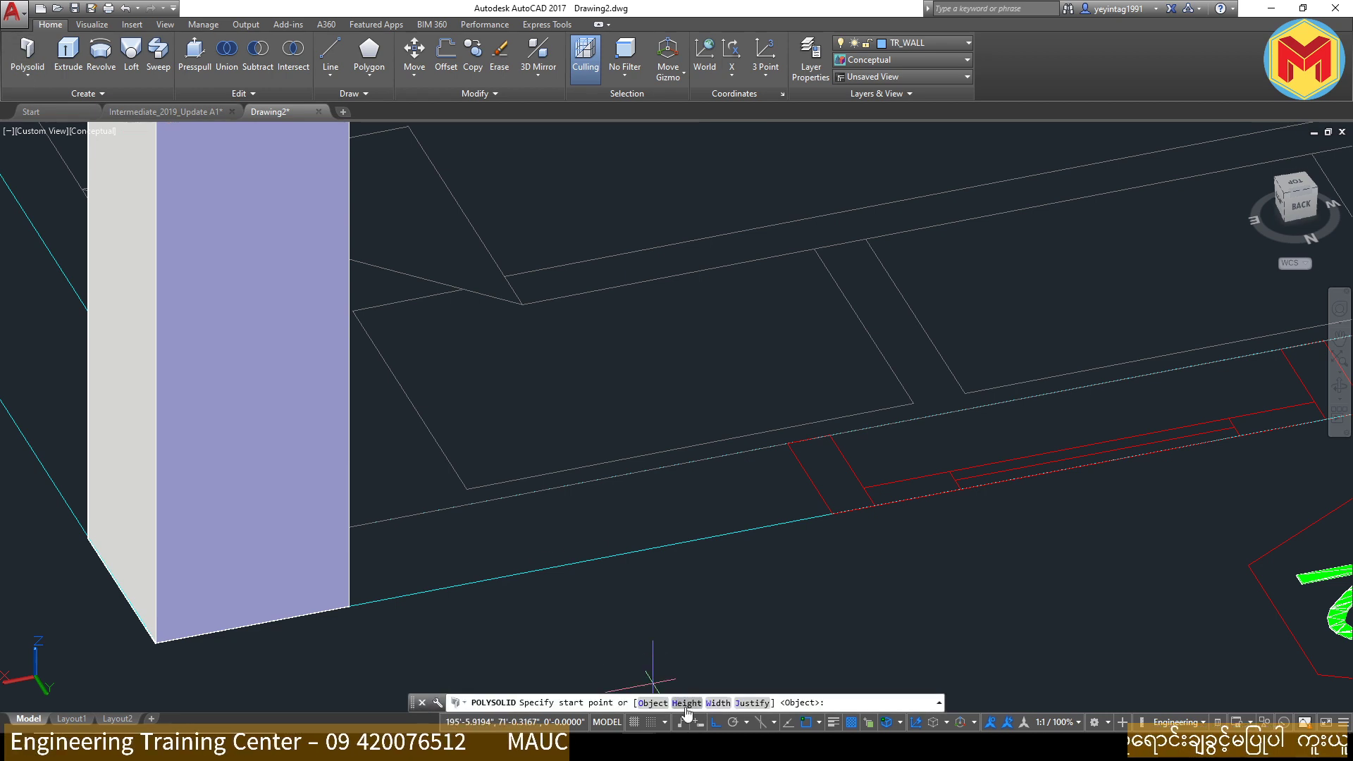
left_click(713, 703)
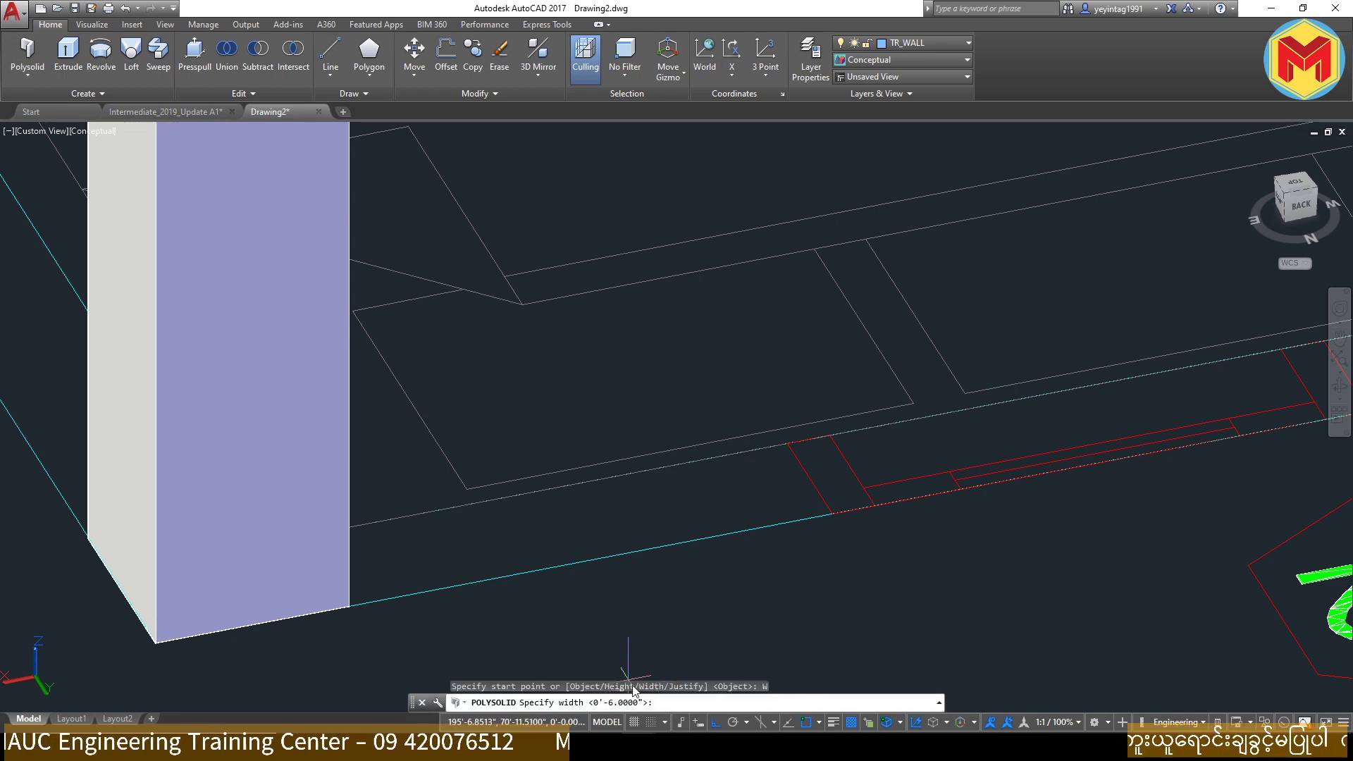
key("Return")
left_click(748, 702)
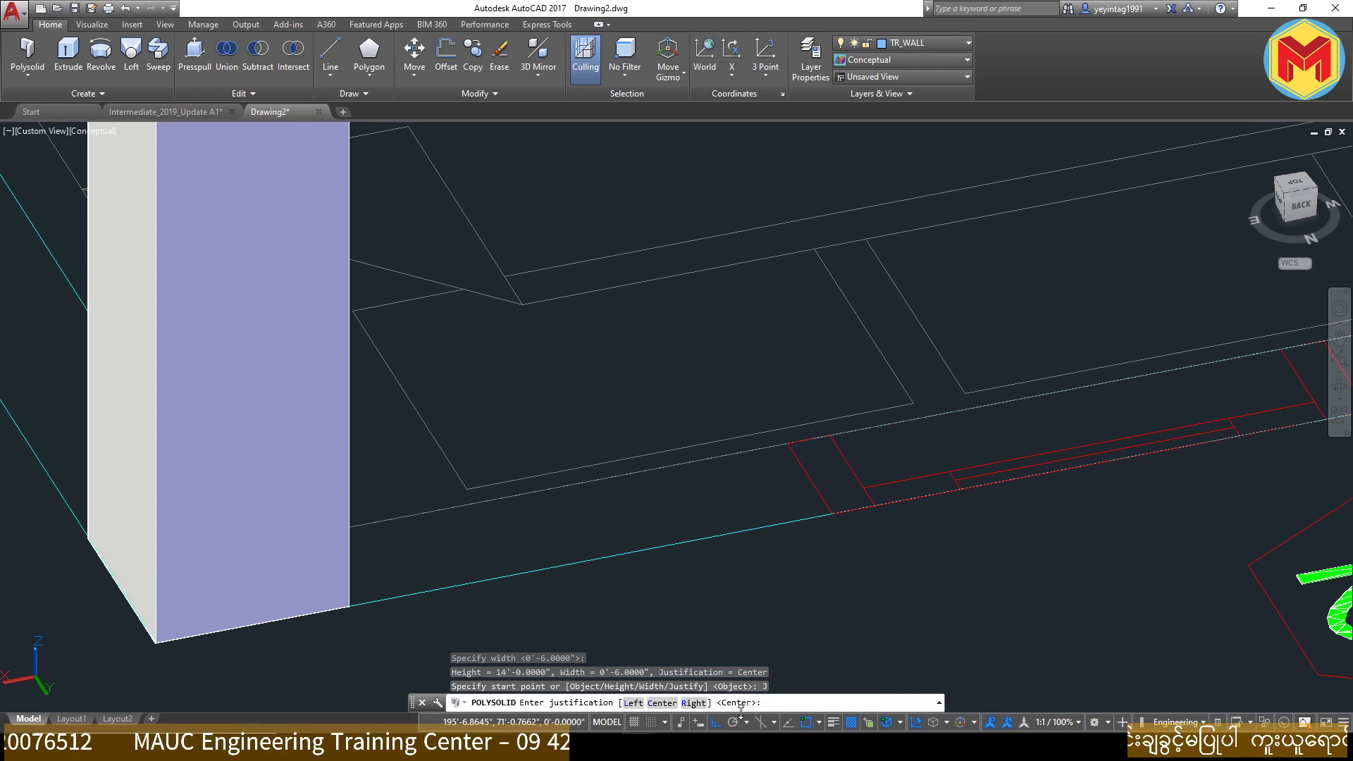
left_click(634, 703)
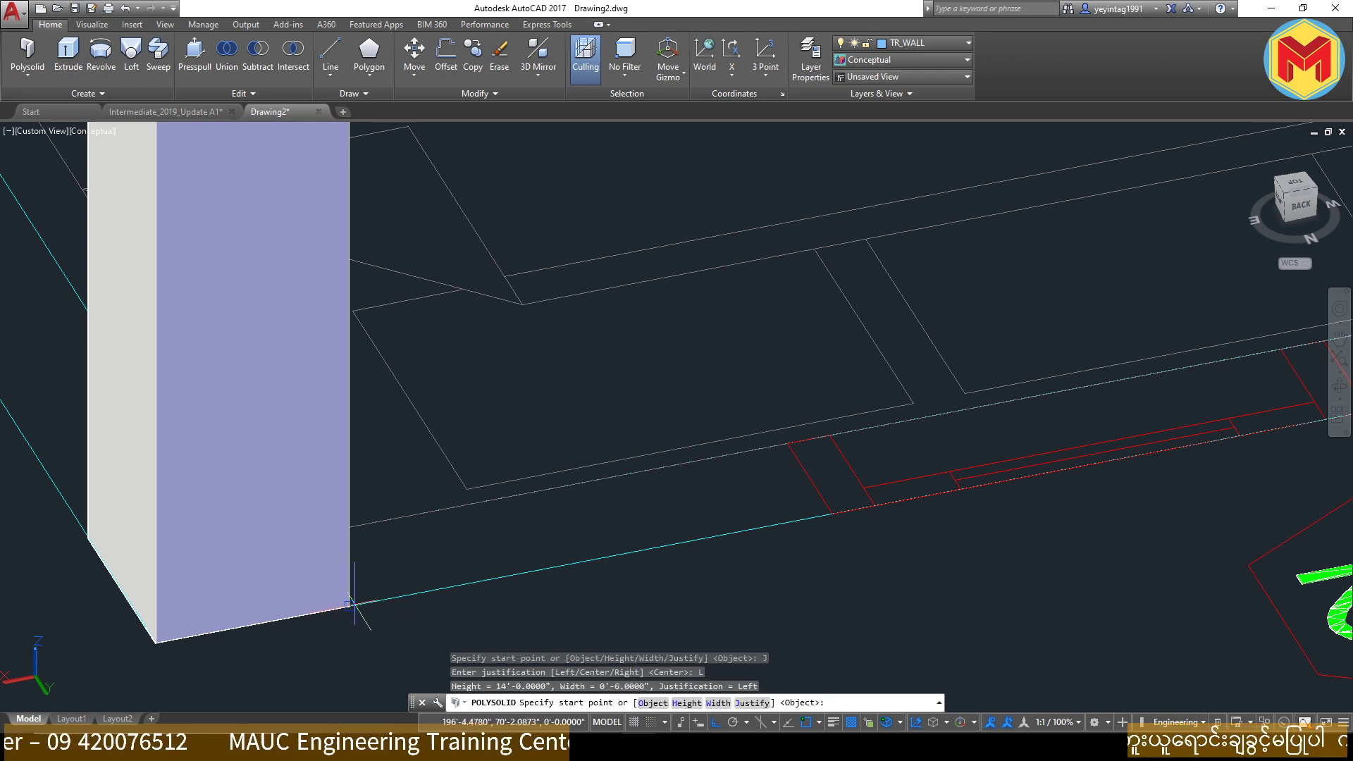
Step: Begin a trial wall at the existing wall corner, then cancel it
left_click(350, 606)
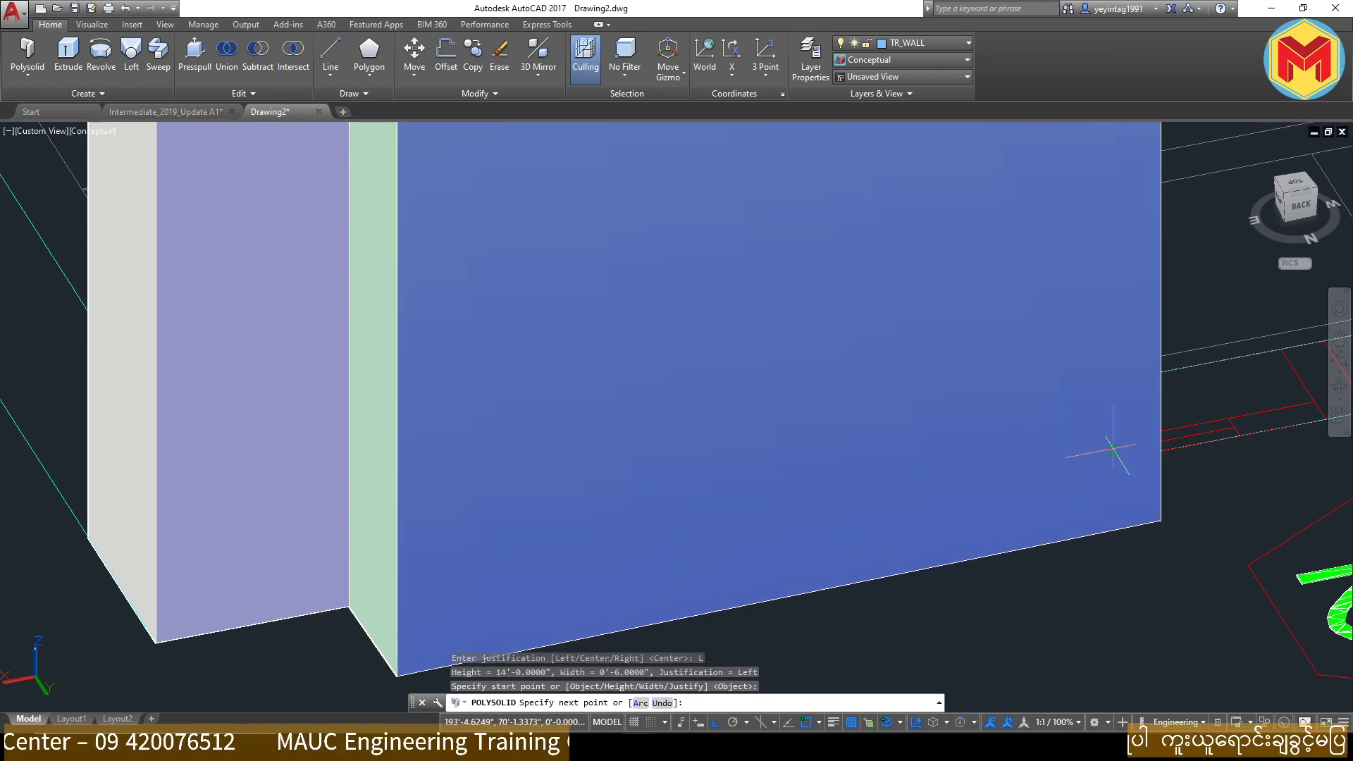
scroll(350, 569, "down", 5)
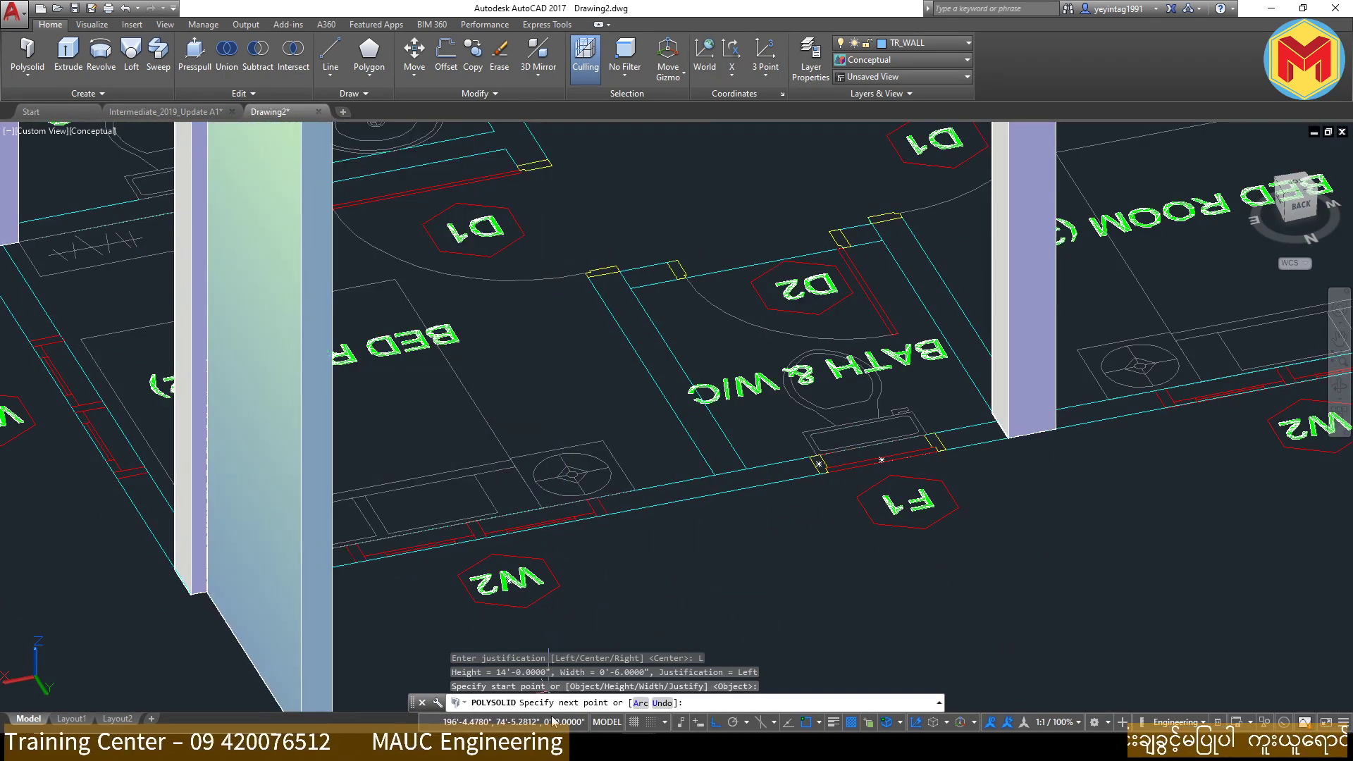
key("Escape")
left_click(27, 53)
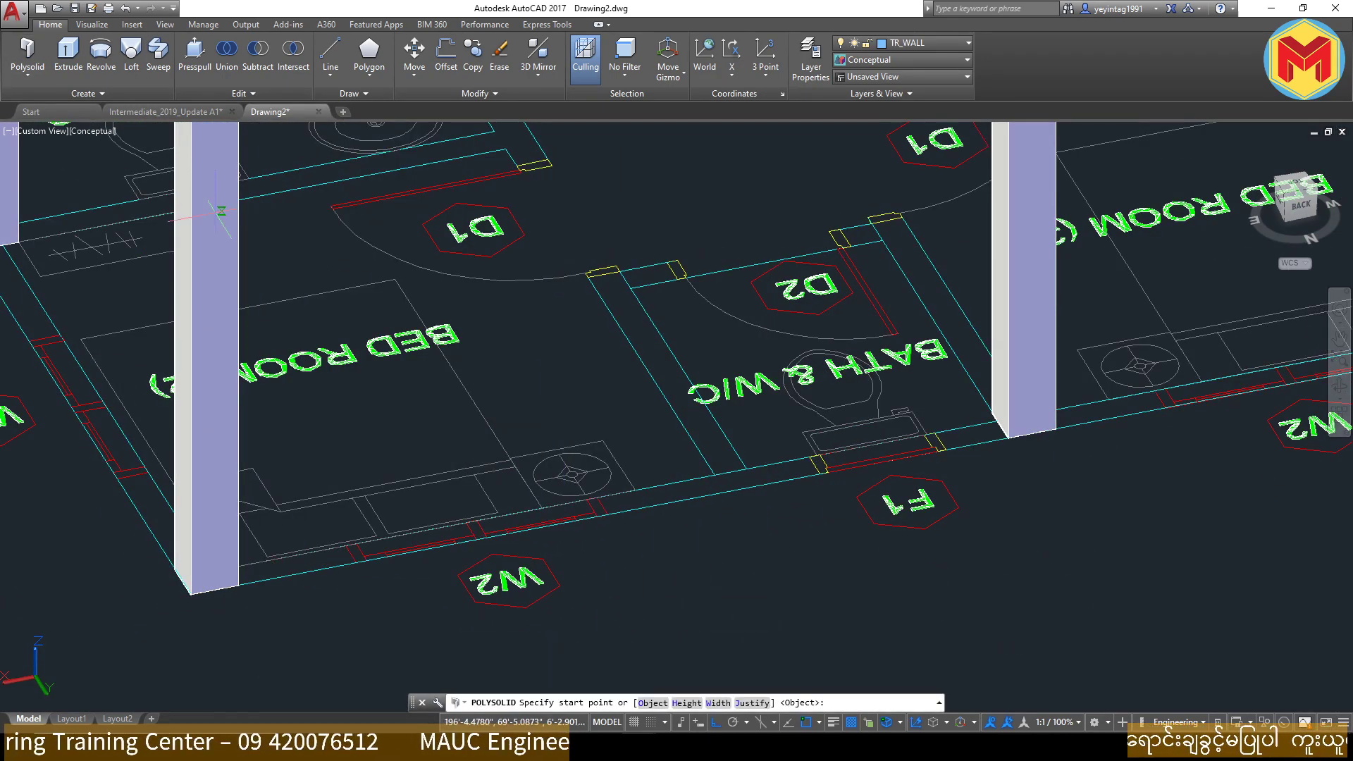
Step: Choose wall justification and orbit around the plan to bring the column base into view
left_click(753, 703)
scroll(810, 600, "down", 3)
scroll(850, 570, "down", 2)
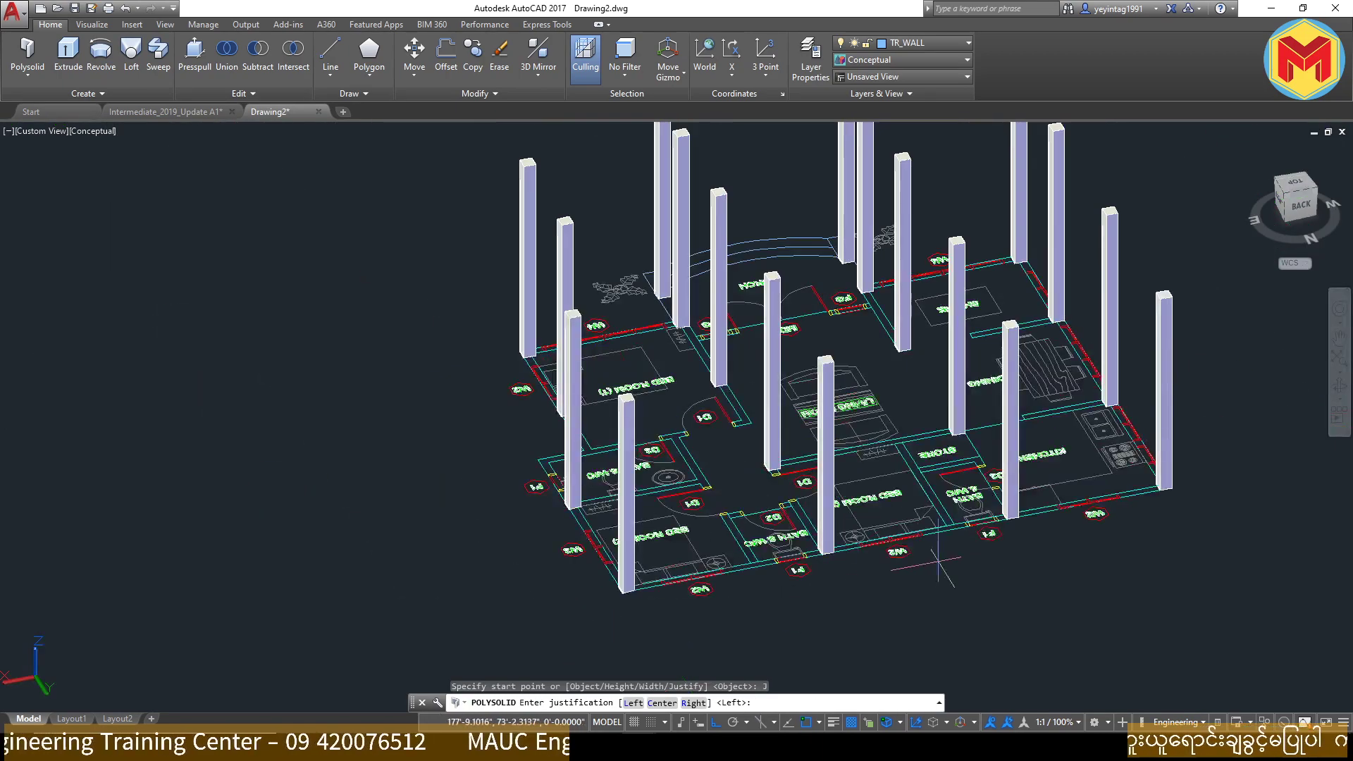
scroll(1044, 507, "up", 2)
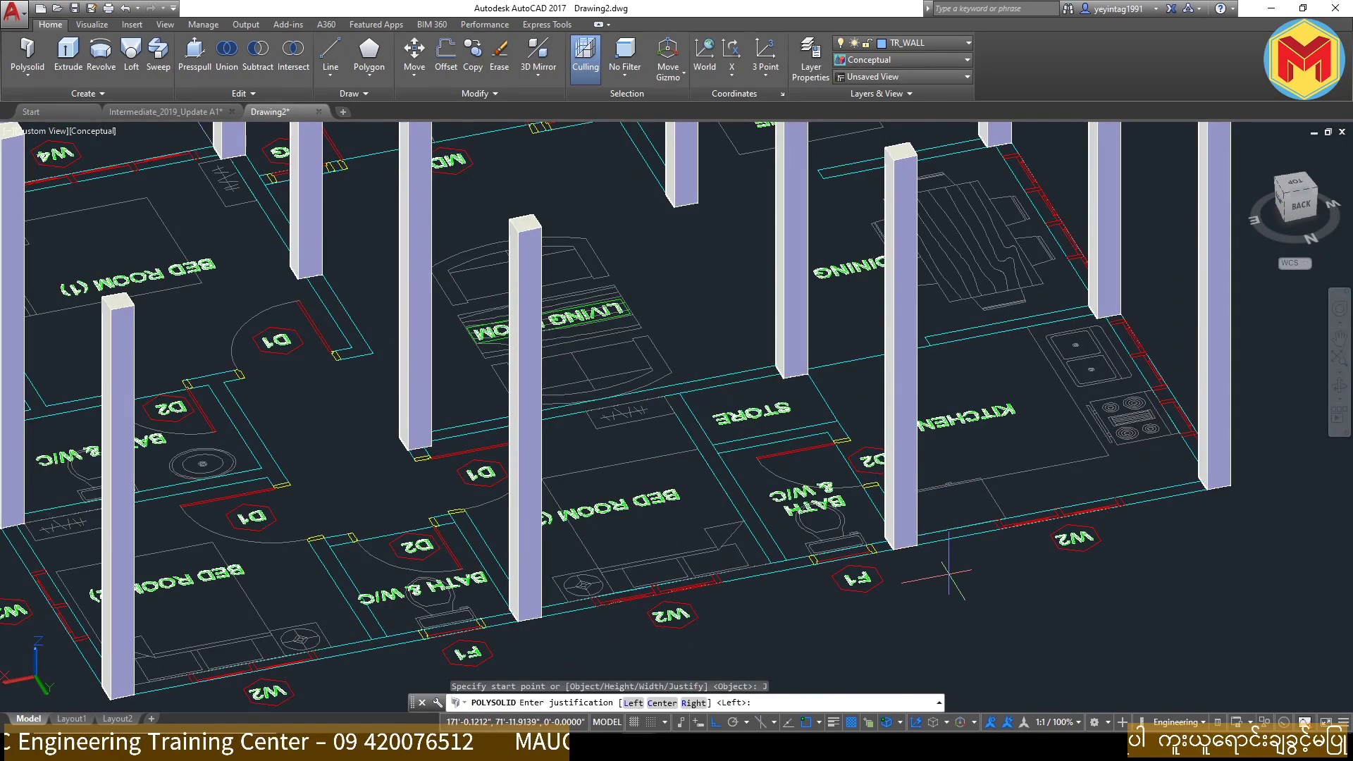
scroll(938, 564, "down", 5)
middle_click_drag(944, 564, 773, 599, "shift")
middle_click_drag(549, 606, 1100, 588, "shift")
scroll(931, 407, "up", 5)
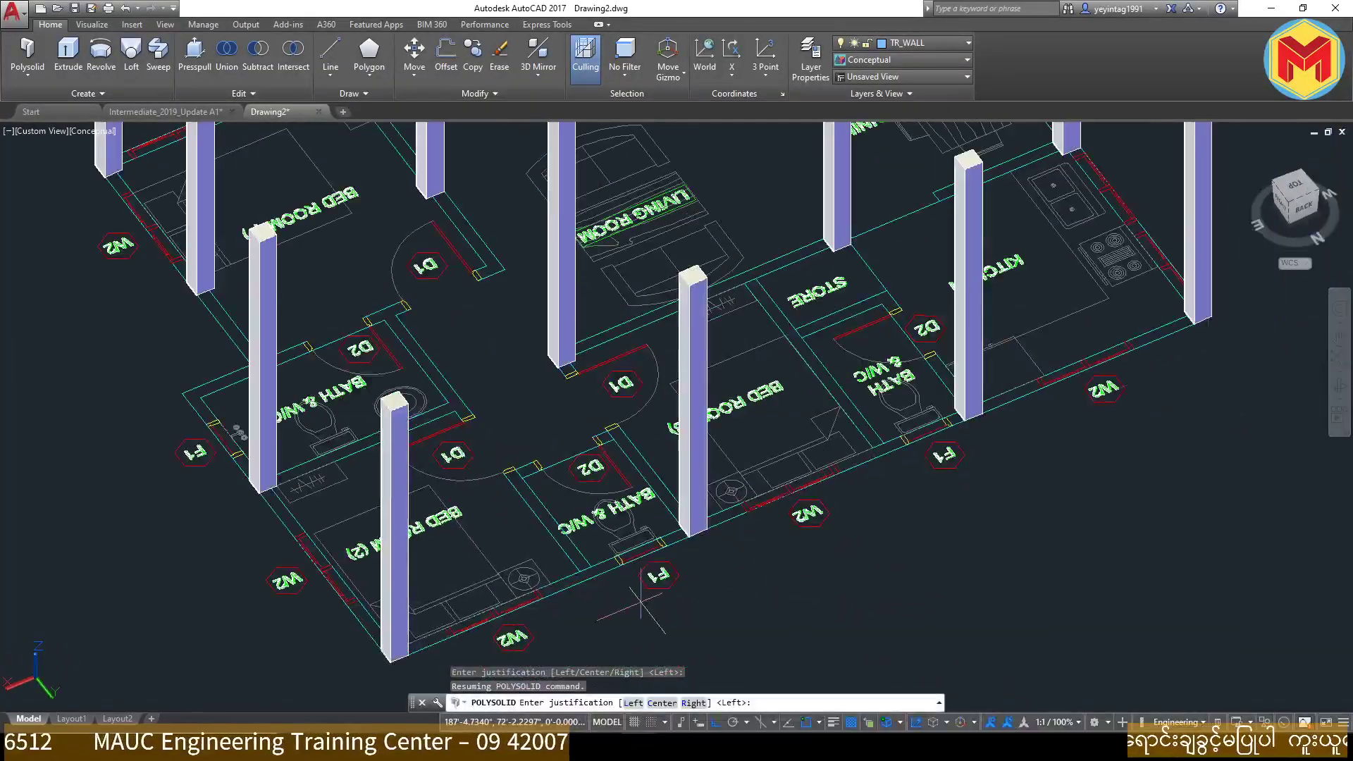
scroll(375, 662, "up", 2)
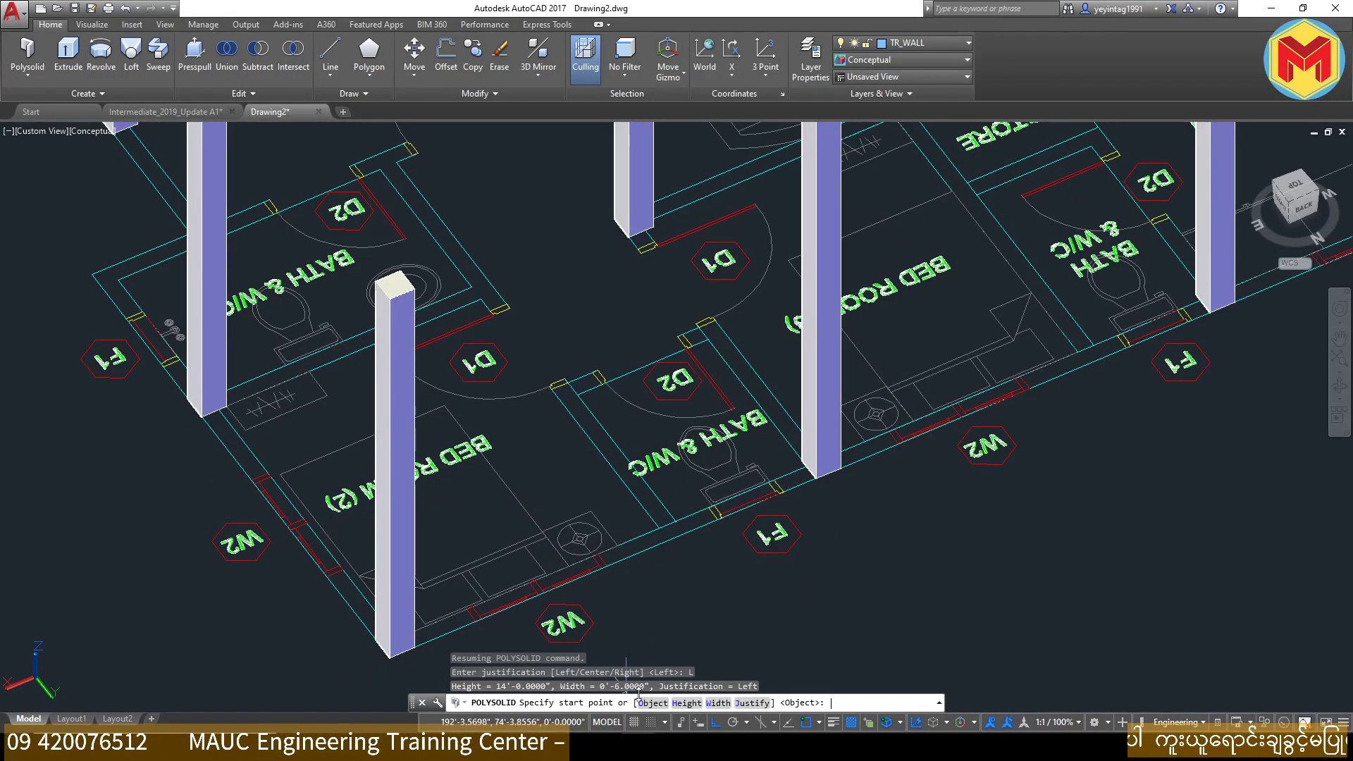
scroll(668, 564, "up", 2)
middle_click_drag(293, 657, 357, 566)
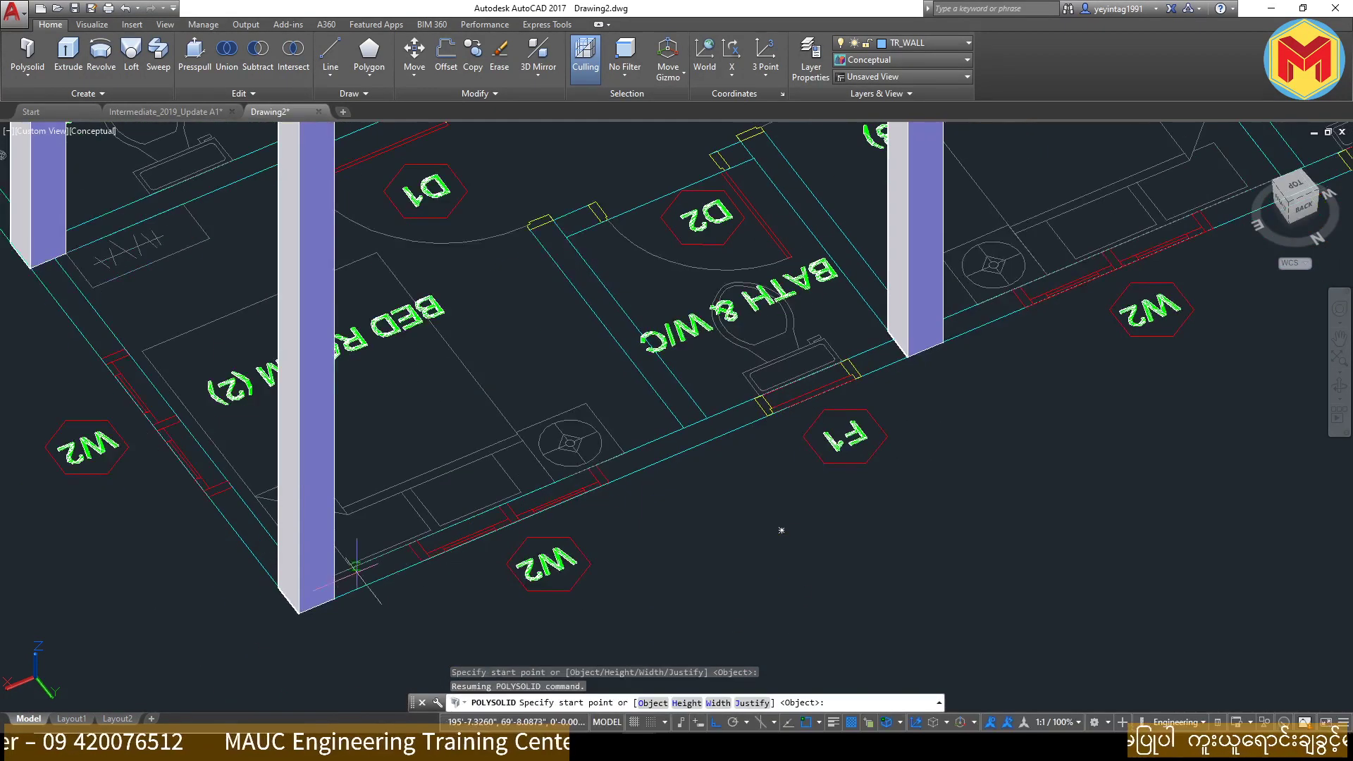
Step: Start a trial wall at the column base, cancel it, and restart POLYSOLID
left_click(334, 598)
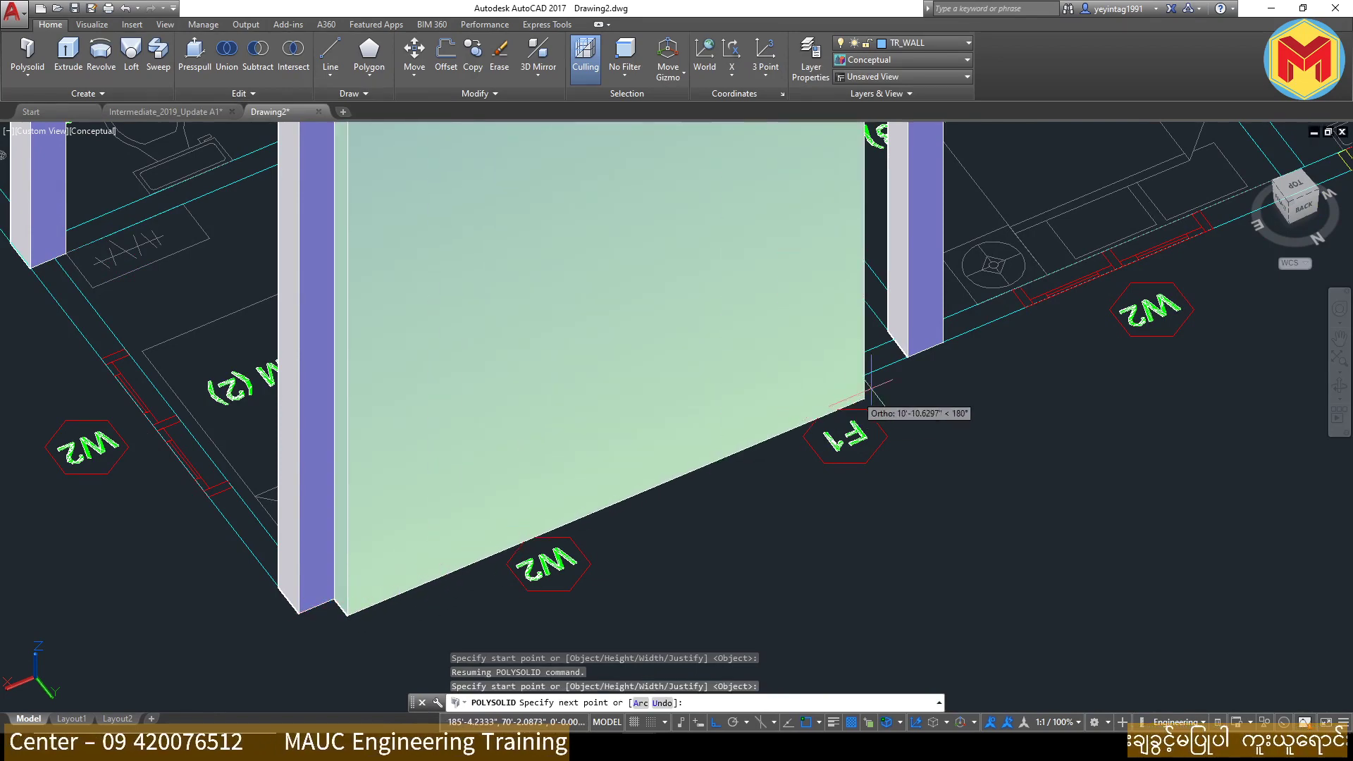
scroll(809, 406, "down", 3)
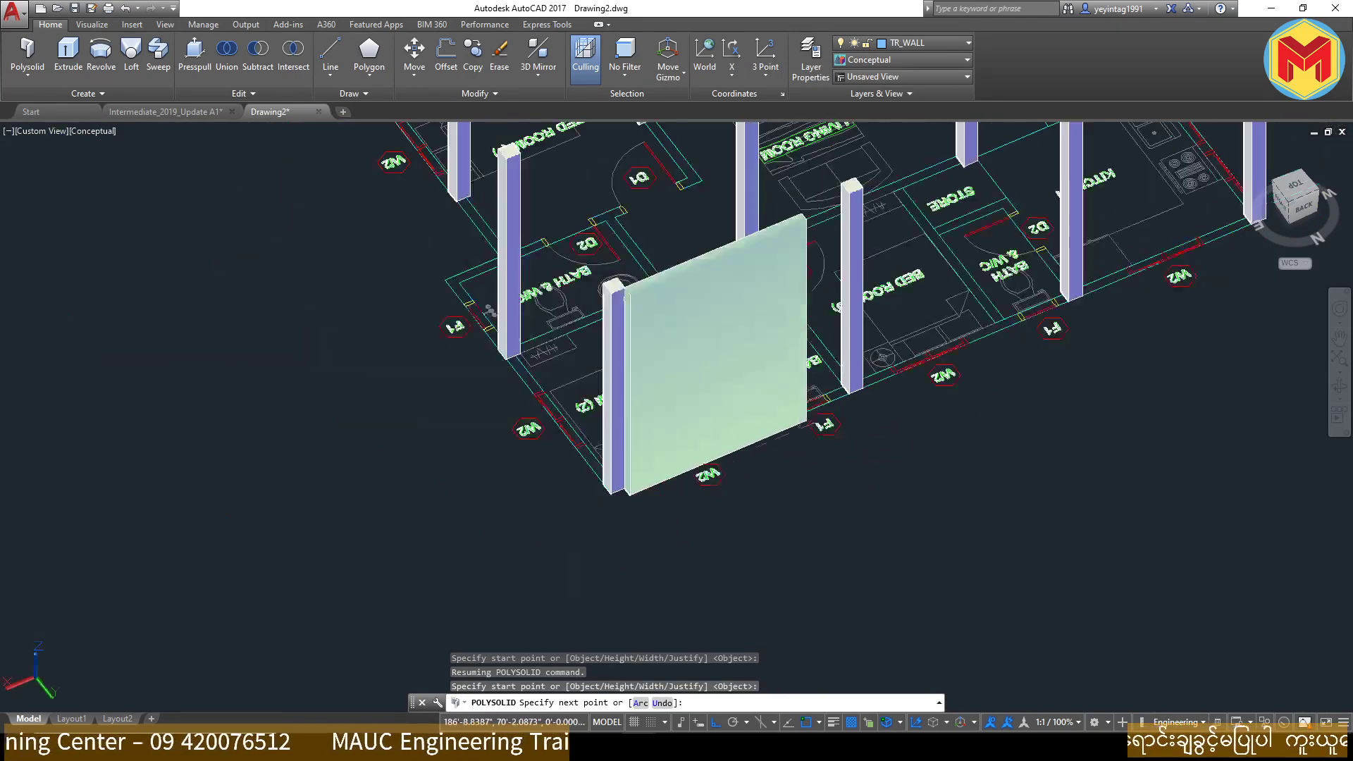
key("Escape")
scroll(958, 354, "down", 1)
scroll(958, 354, "up", 5)
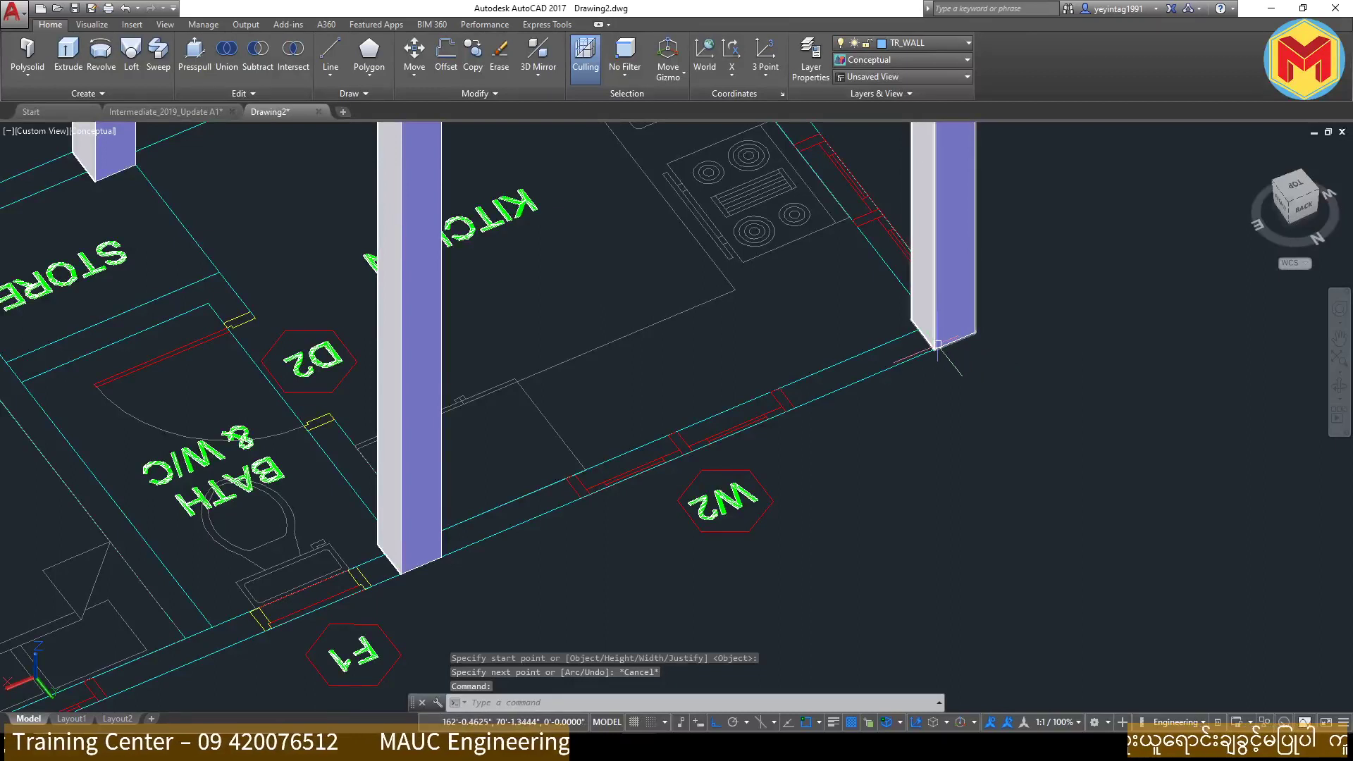
key("Return")
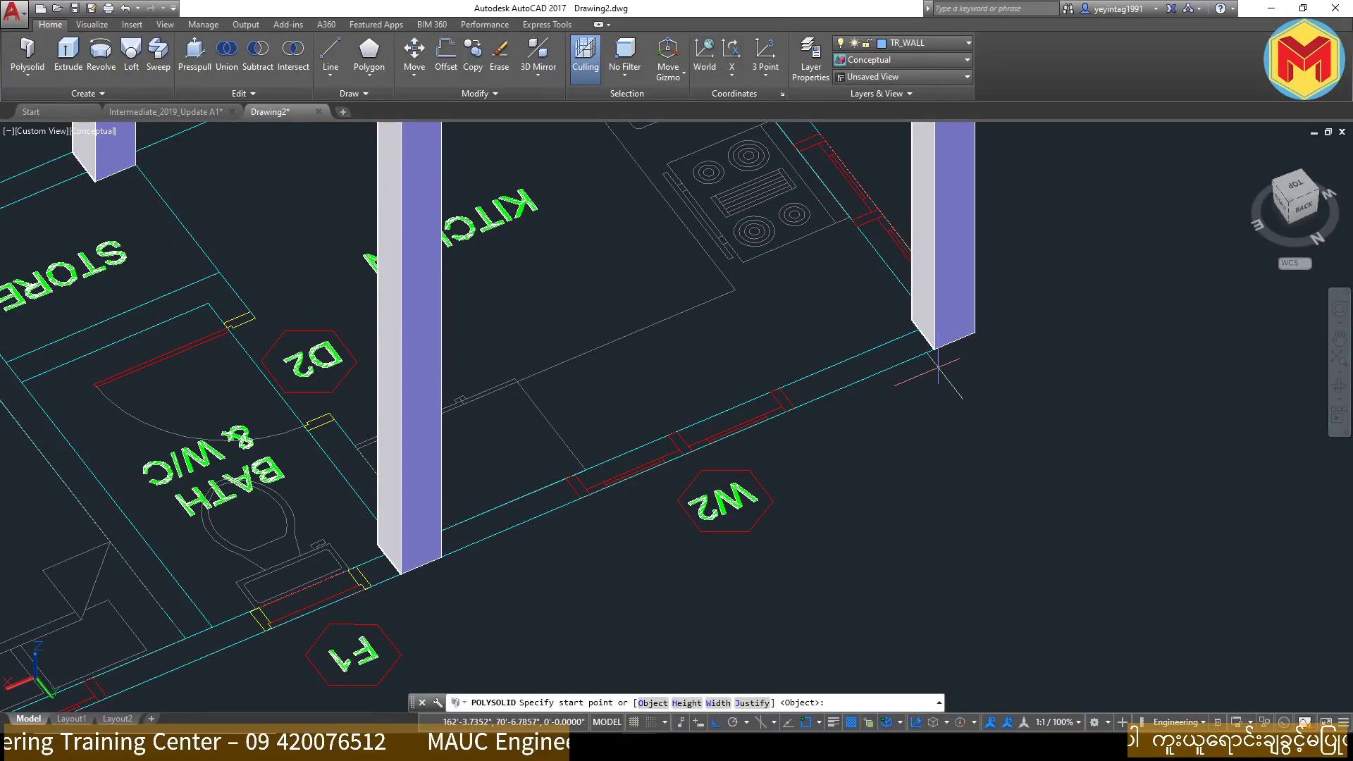
Step: Draw a 14' by 6" front wall from one column base to the next near W2
left_click(938, 345)
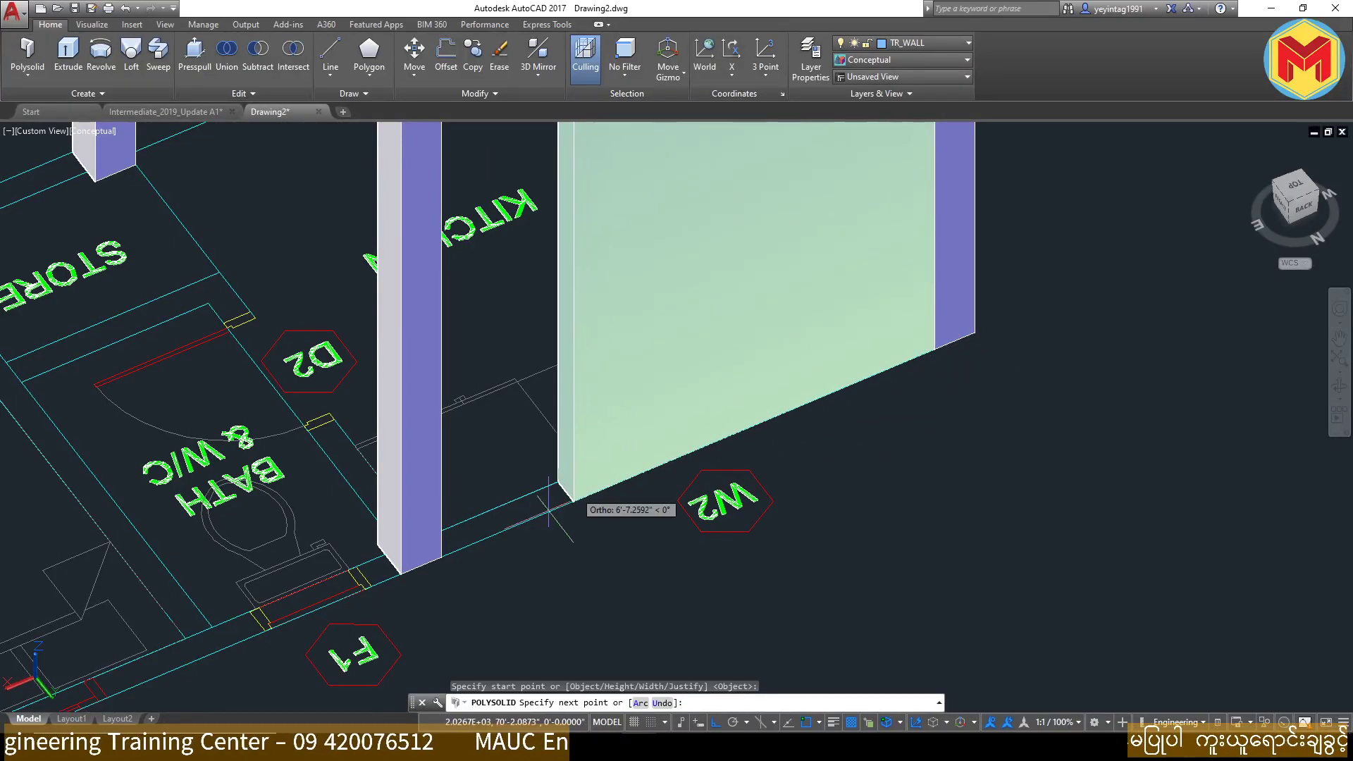
scroll(459, 549, "down", 5)
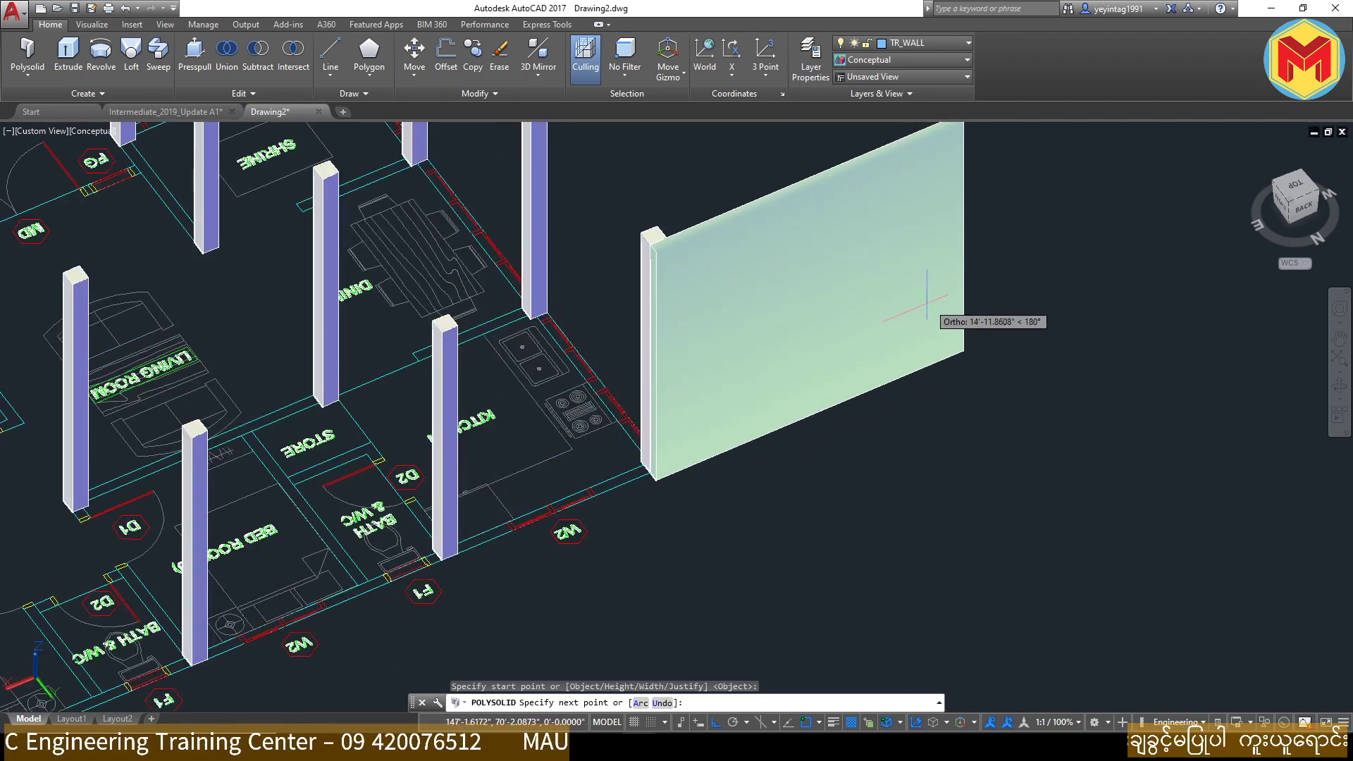
scroll(1090, 261, "up", 4)
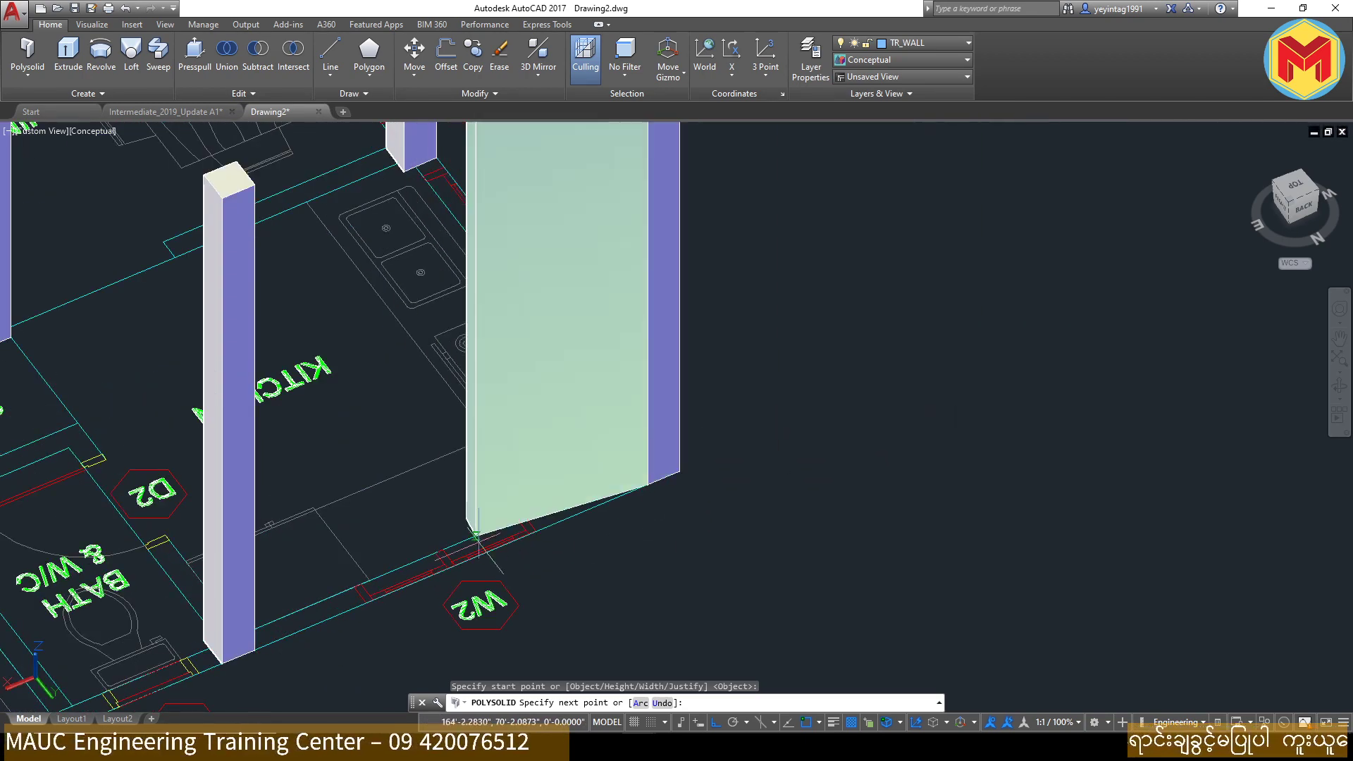
scroll(705, 459, "down", 2)
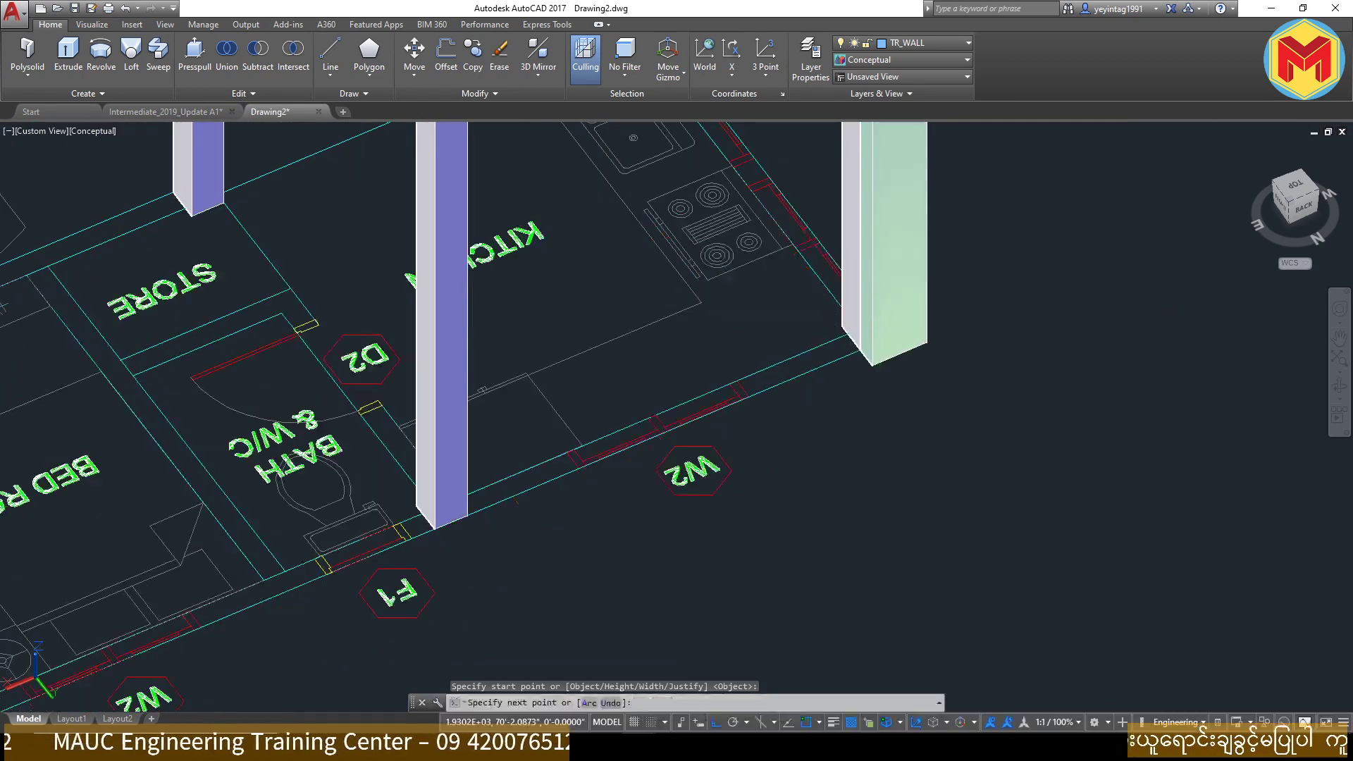
scroll(491, 518, "up", 2)
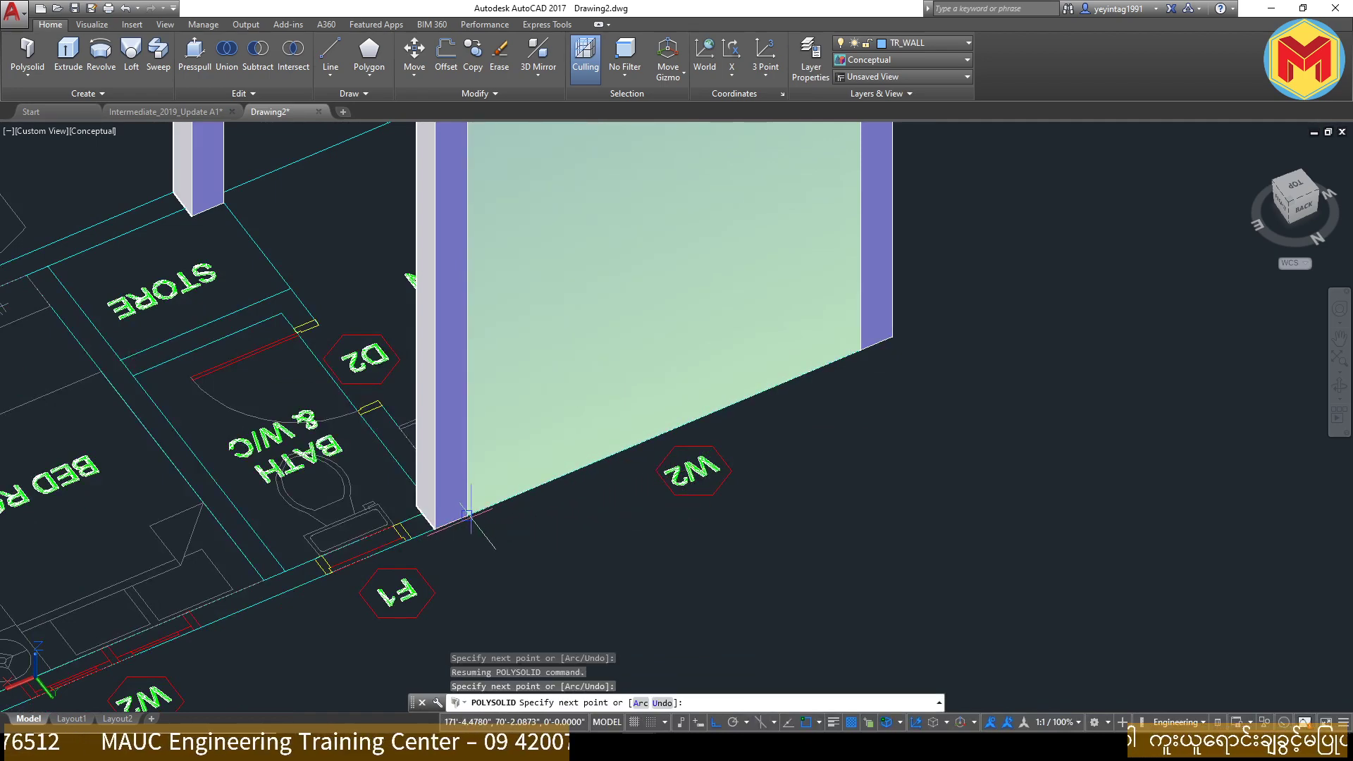
middle_click_drag(475, 513, 620, 454)
key("Return")
Step: Start a follow-on wall at the new wall's corner and cancel the overlong preview
scroll(599, 466, "up", 2)
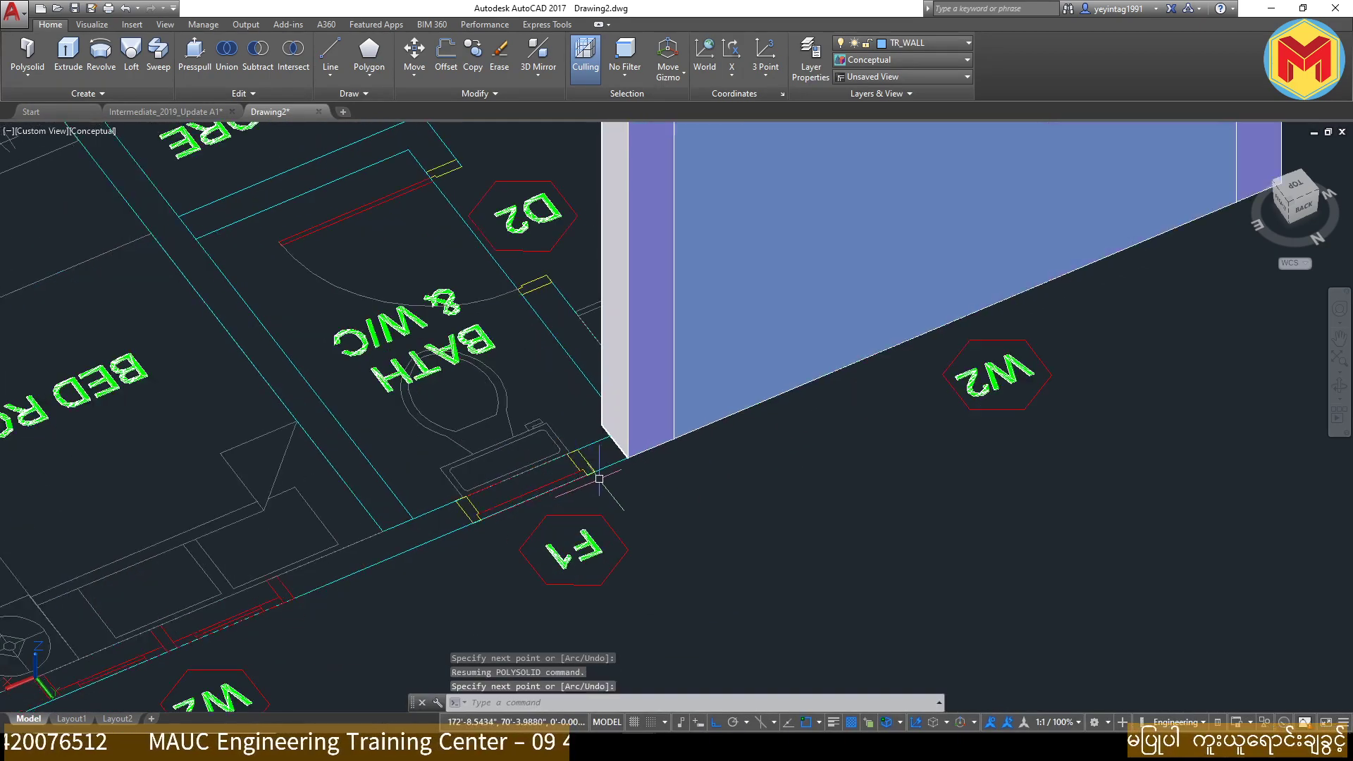
scroll(618, 472, "up", 2)
key("Return")
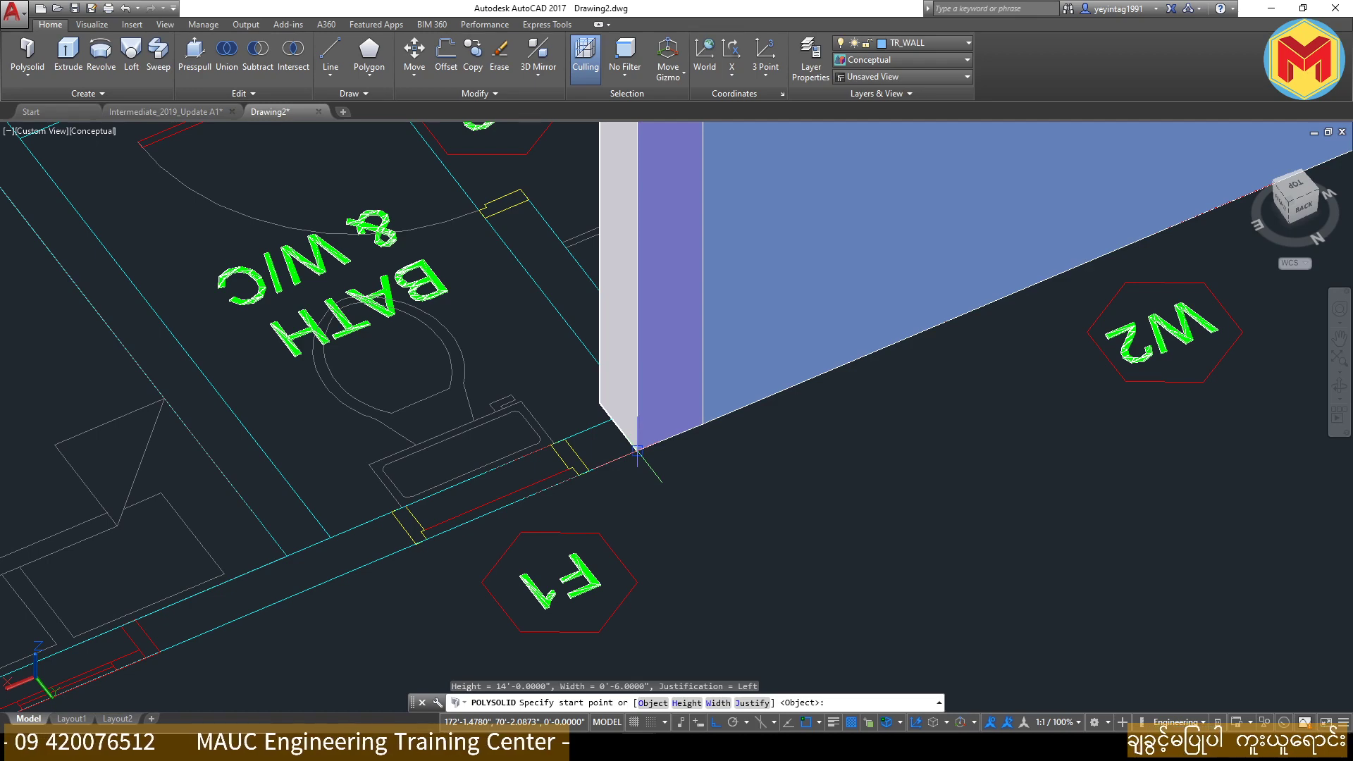
left_click(638, 448)
scroll(634, 452, "down", 2)
scroll(620, 454, "down", 1)
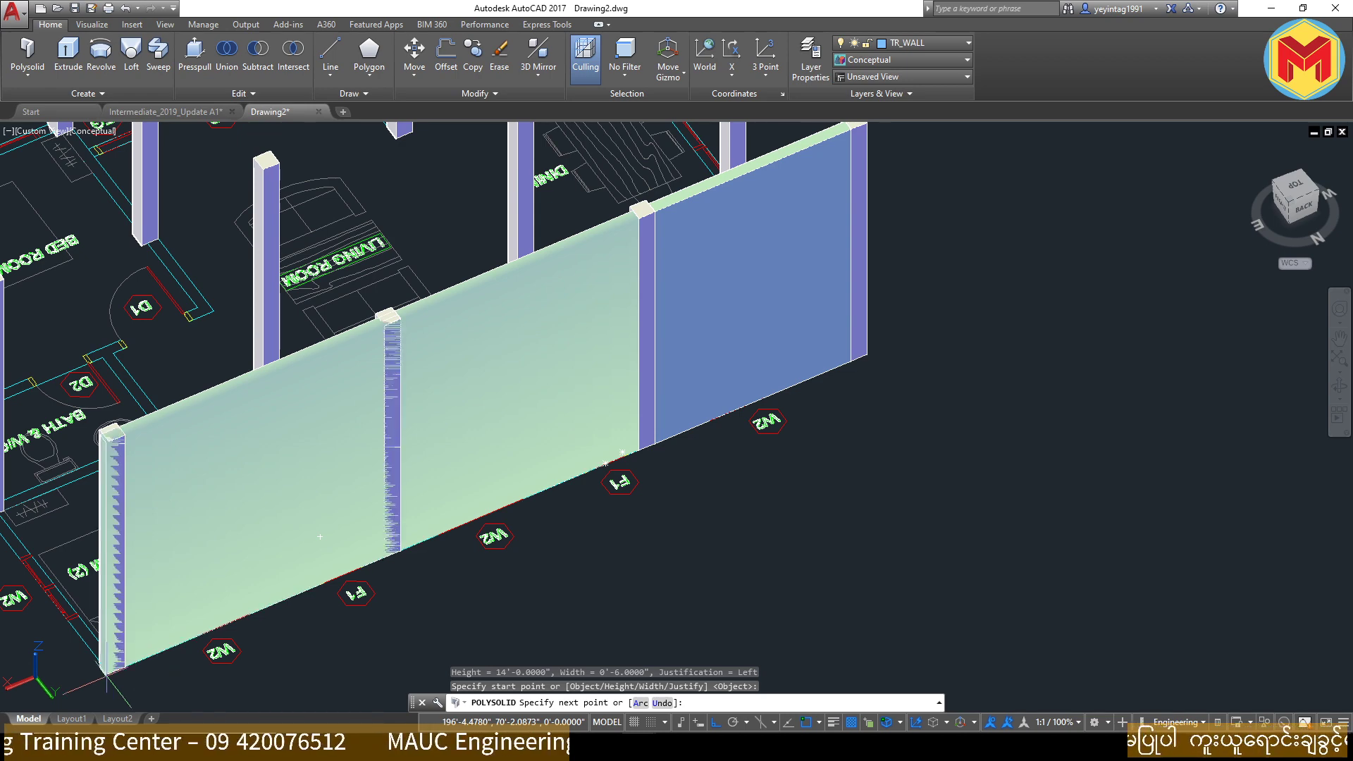
key("Escape")
left_click(28, 51)
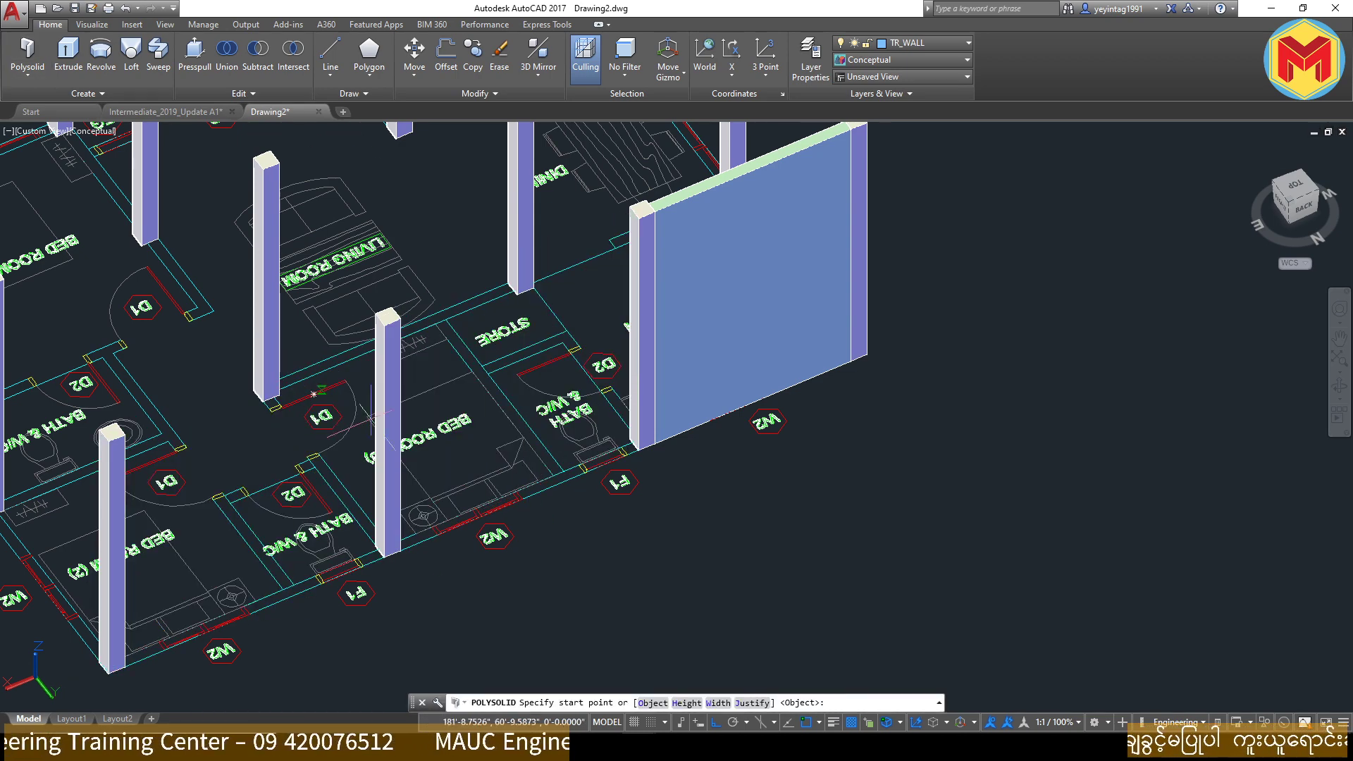
scroll(655, 476, "up", 5)
scroll(743, 418, "down", 2)
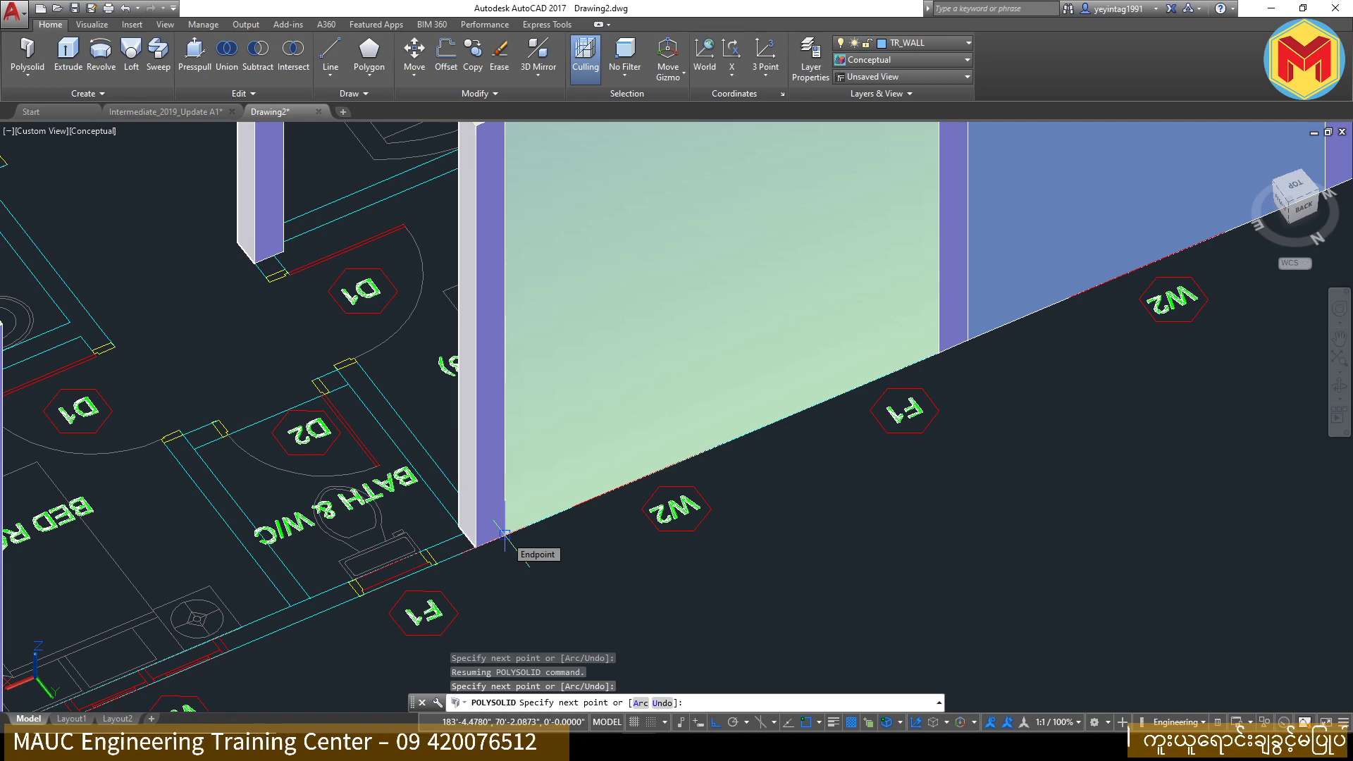
Step: End the current 14' wall at the column endpoint and start the next one at a column corner
left_click(505, 534)
key("Return")
middle_click_drag(572, 563, 784, 489)
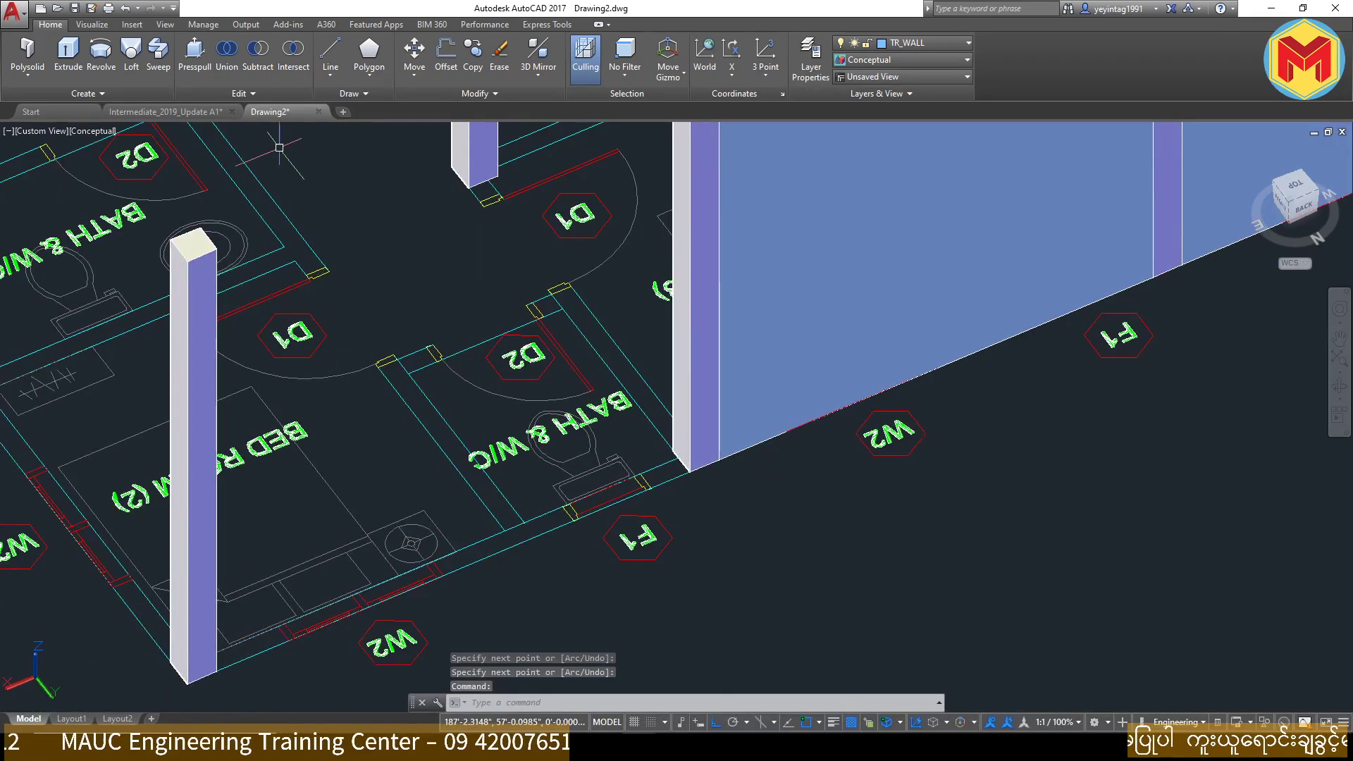
key("Return")
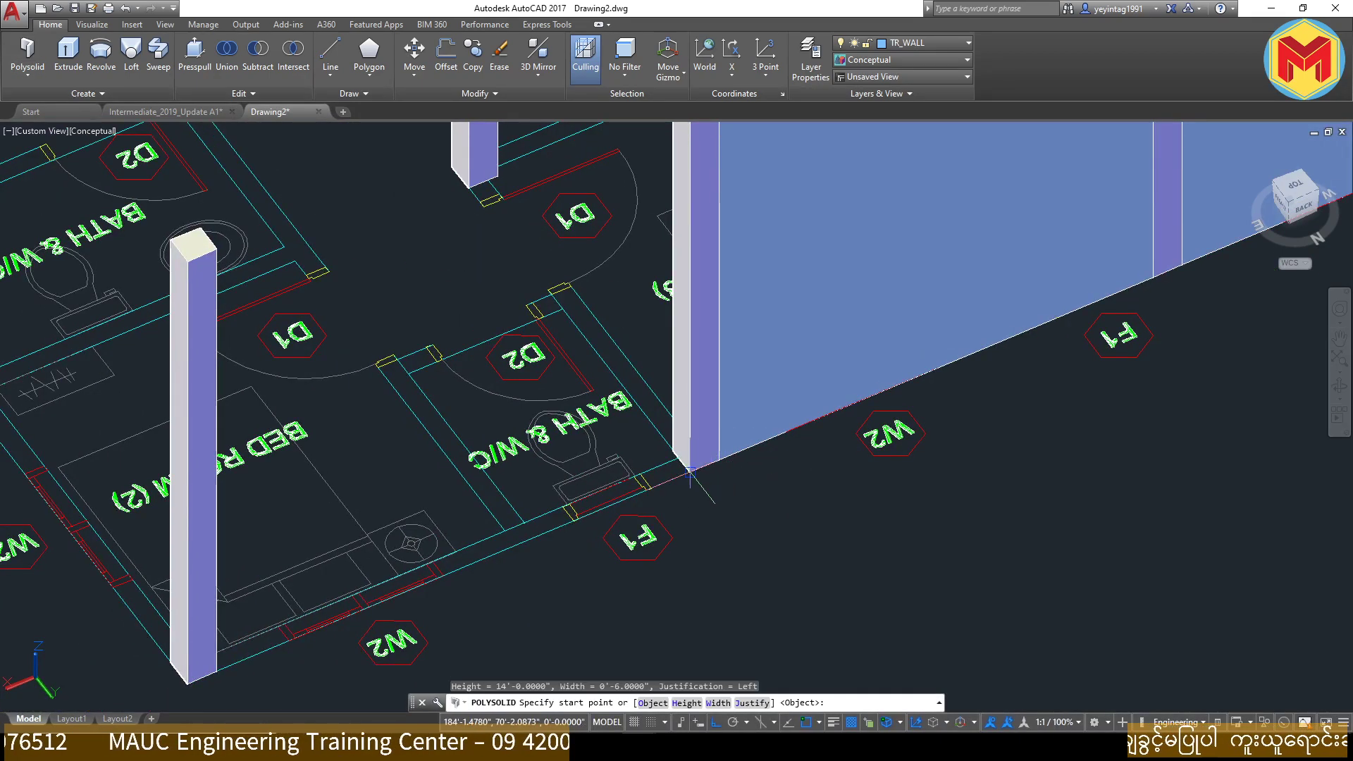
left_click(691, 471)
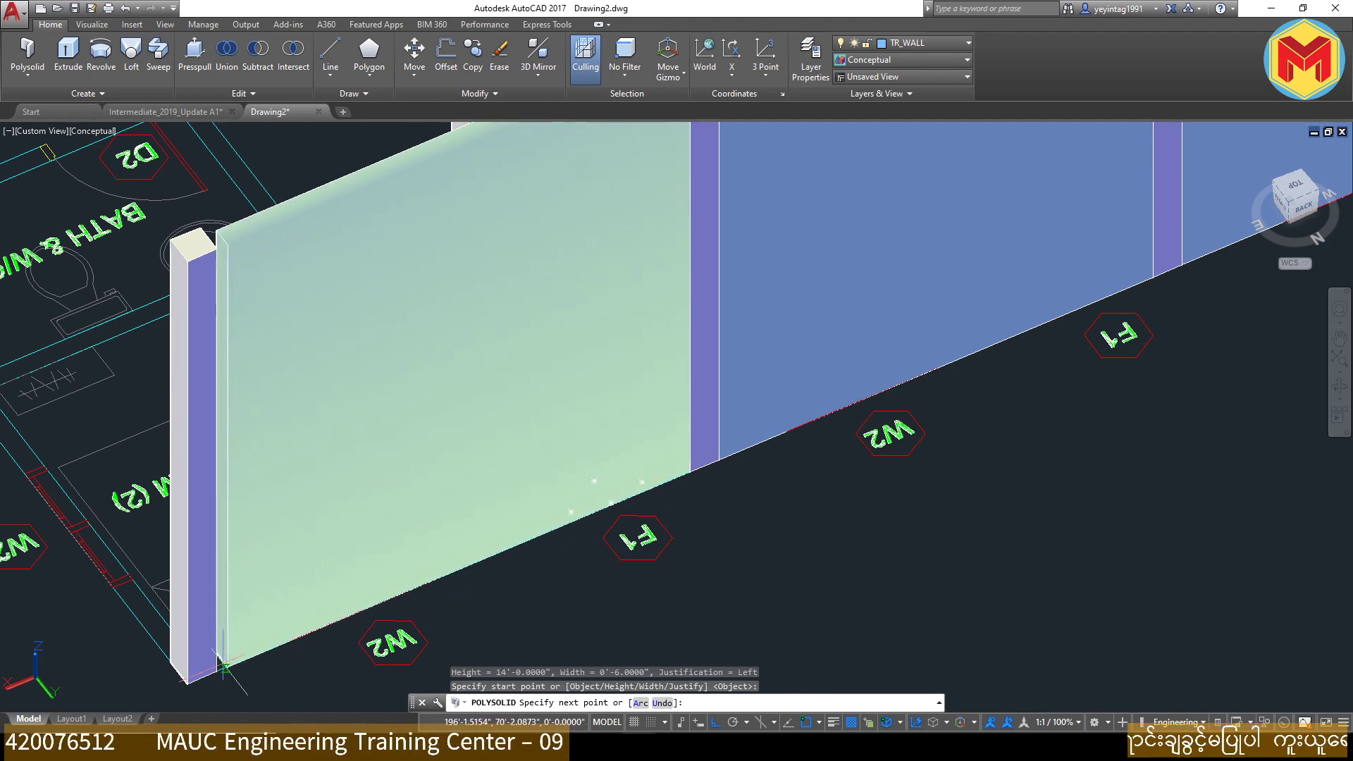
middle_click_drag(220, 670, 599, 602)
scroll(808, 517, "up", 5)
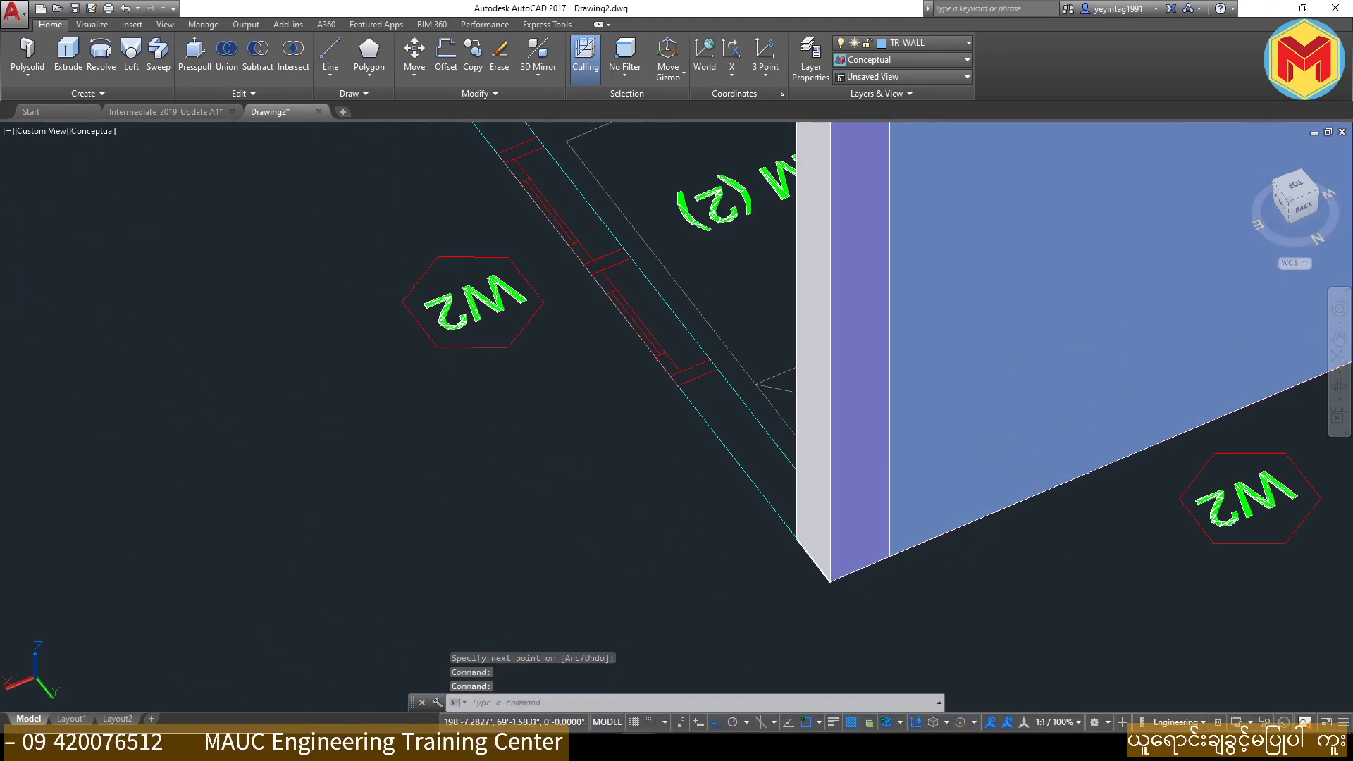
Step: Retry the wall start at the nearby corner, then cancel the misplaced wall preview
key("Return")
key("Return")
scroll(777, 541, "up", 2)
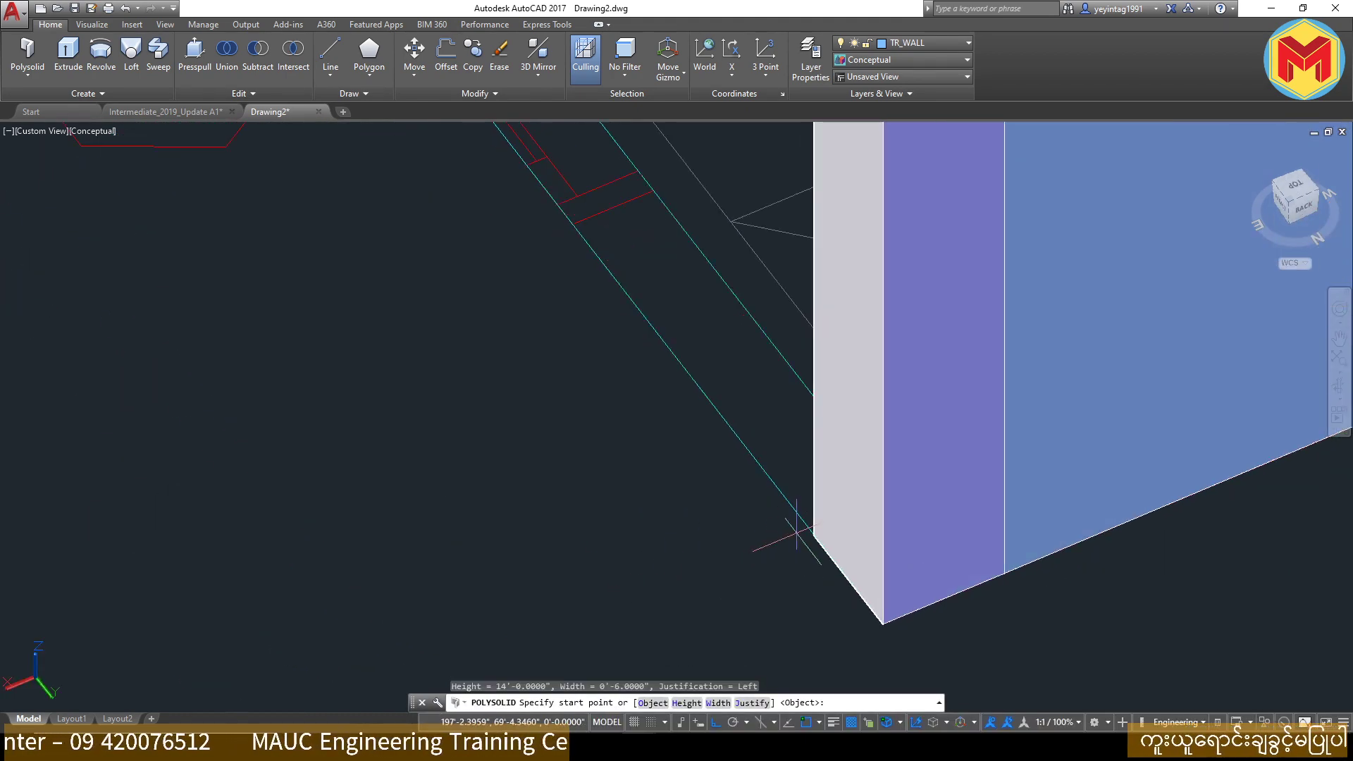
left_click(812, 534)
scroll(687, 458, "down", 3)
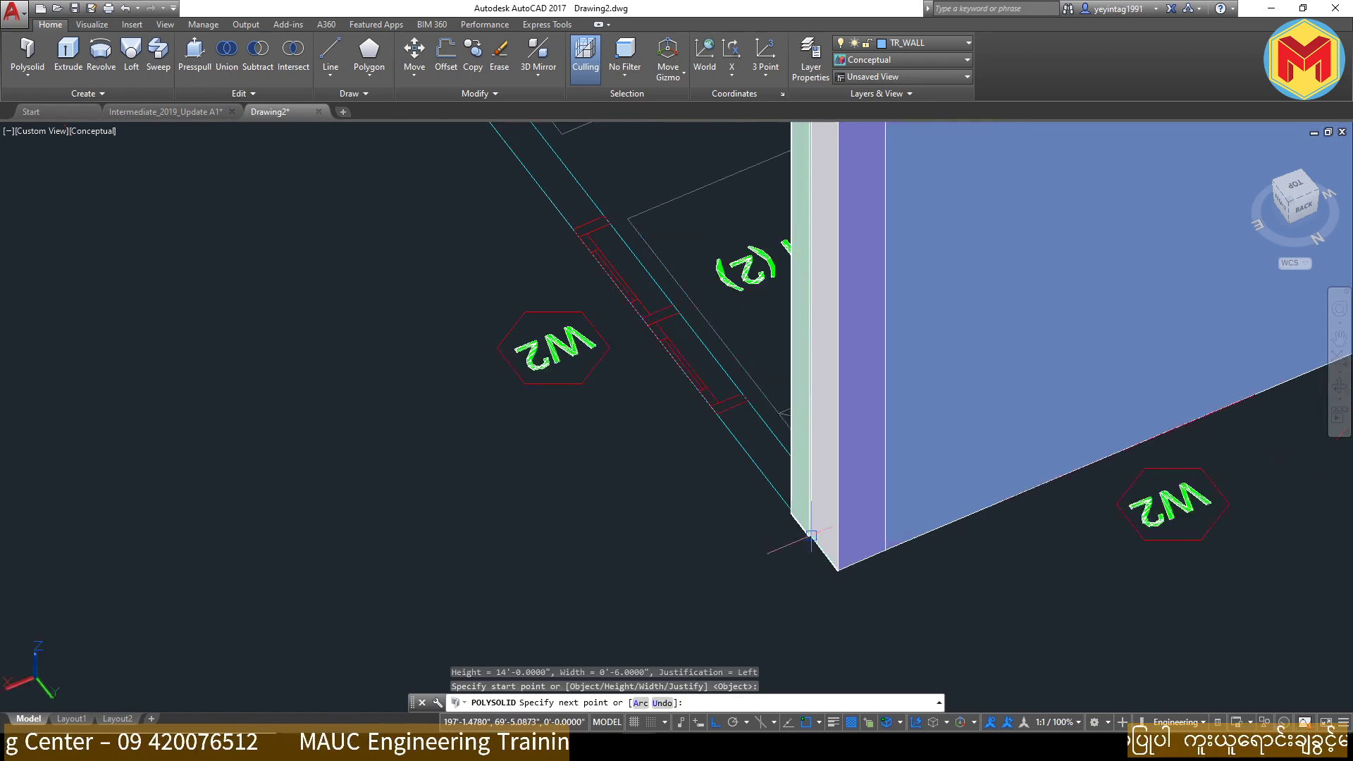
key("Return")
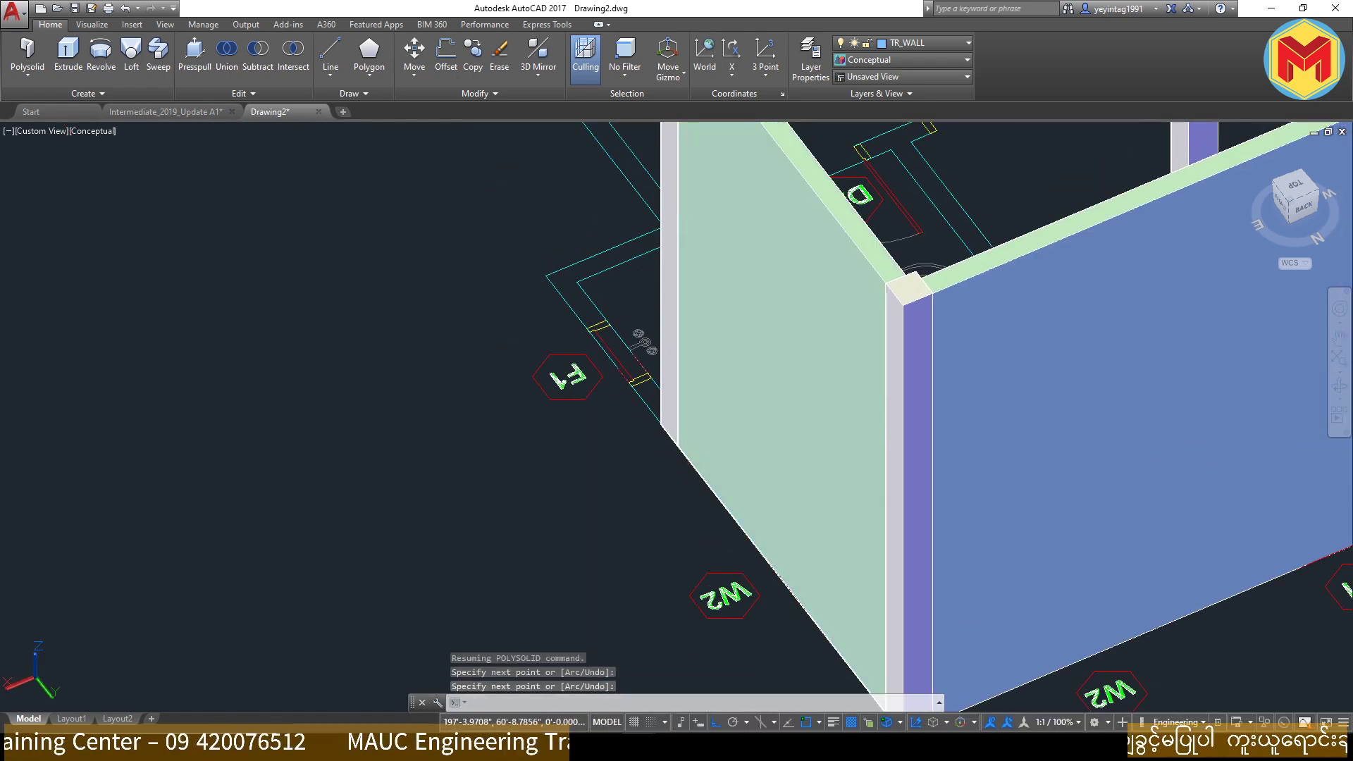
scroll(678, 446, "up", 3)
Step: Draw a 14' polysolid wall beside Bed Room (1) through two corners
key("Return")
left_click(718, 494)
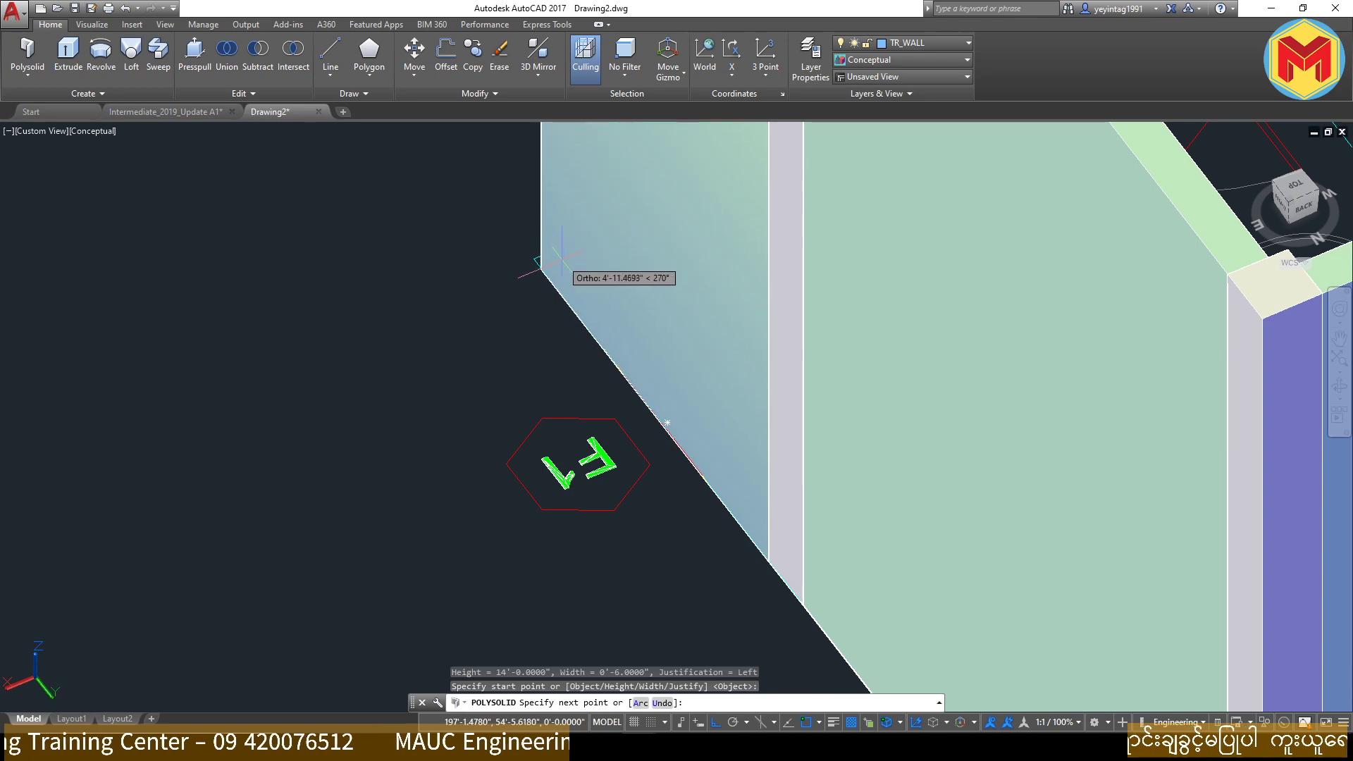
mouse_move(620, 371)
middle_mouse_down()
mouse_move(780, 470)
mouse_move(910, 475)
middle_mouse_up()
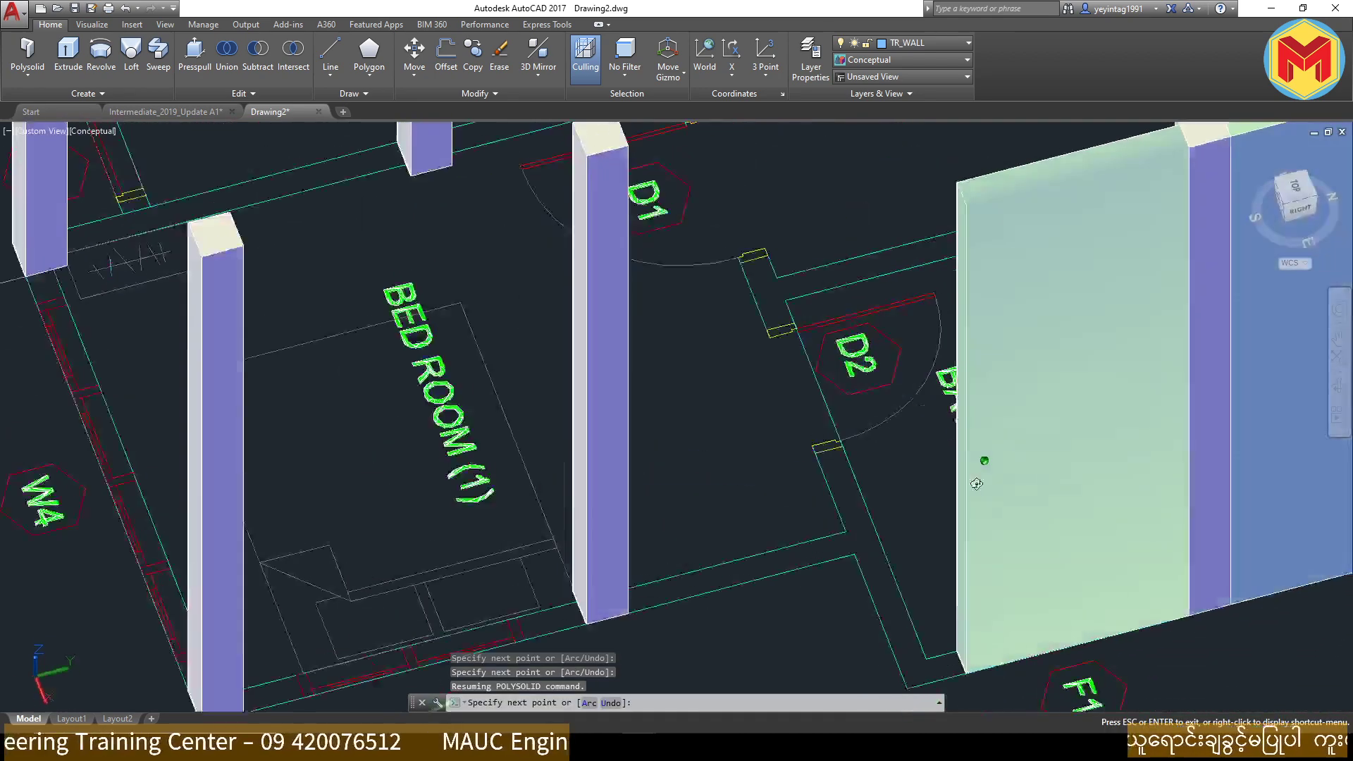
left_click(910, 476)
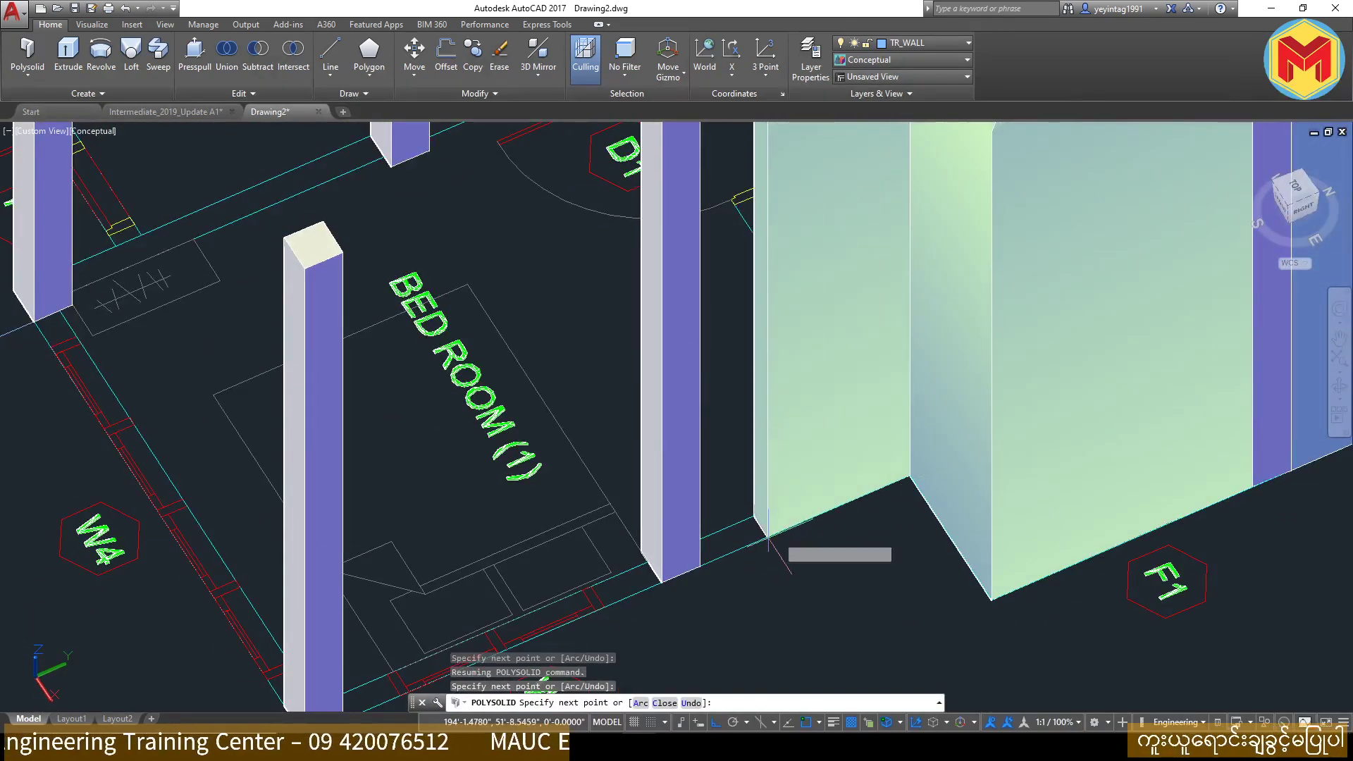
left_click(706, 564)
key("Return")
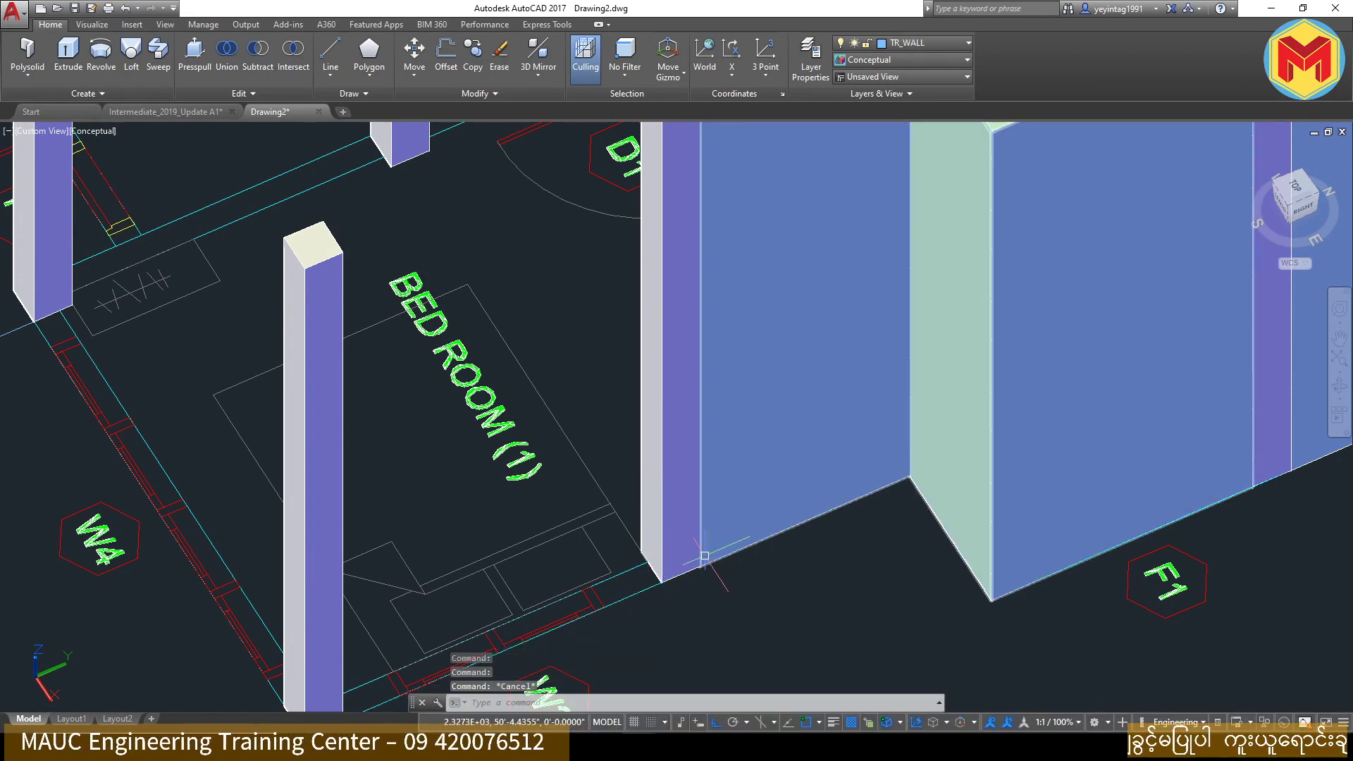
Step: Draw a 14' polysolid wall from the column corner to the W2 column
middle_click_drag(657, 591, 828, 462)
key("Return")
left_click(828, 461)
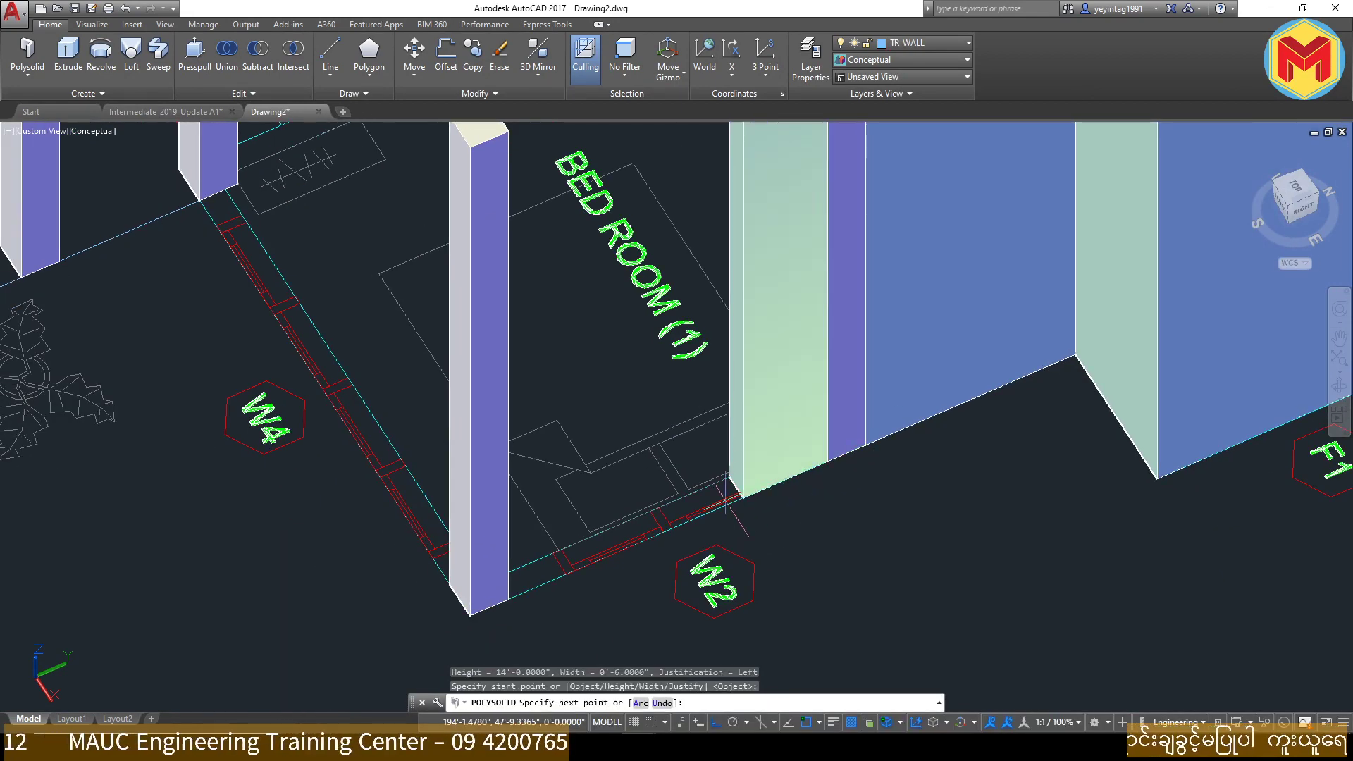
left_click(511, 601)
key("Return")
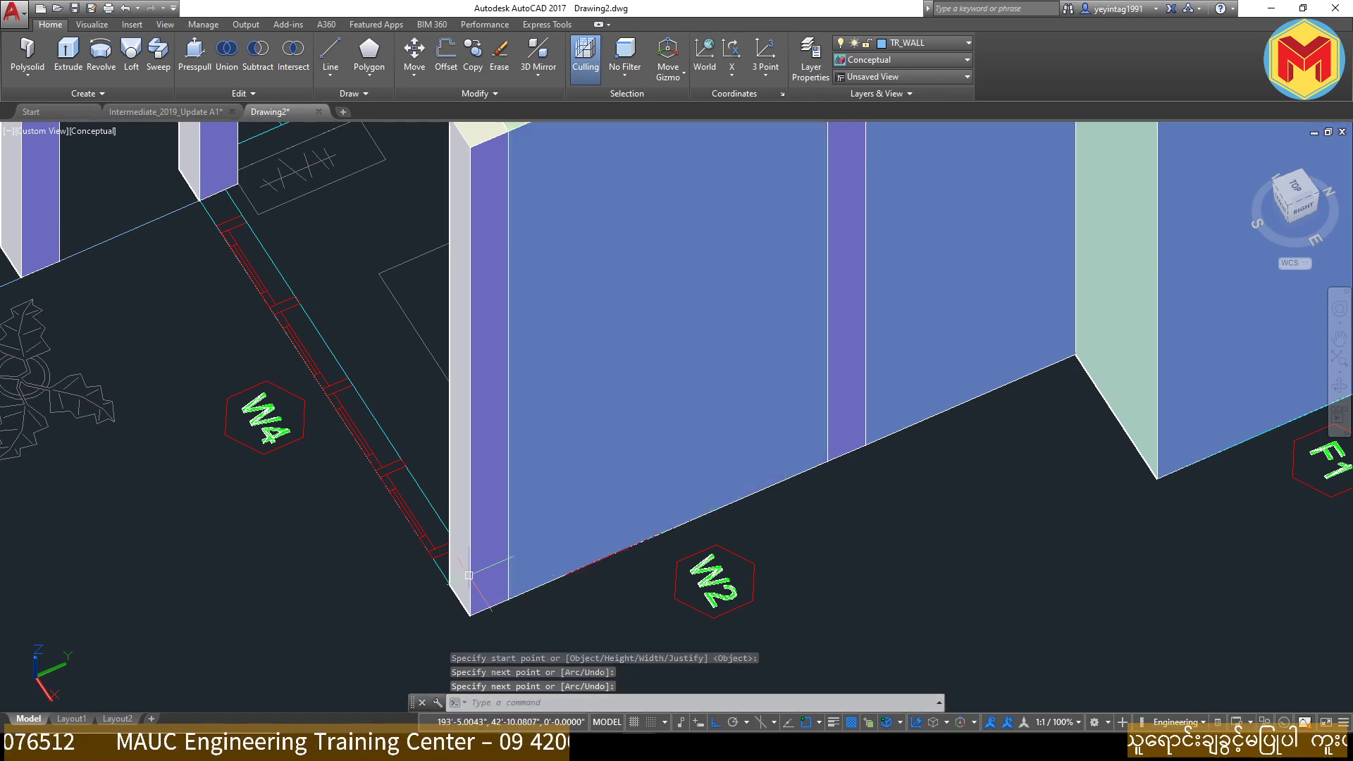
middle_click_drag(426, 546, 616, 369, "shift")
Step: Draw the 14' wall along the W4 side from its column corner to the far corner
key("Return")
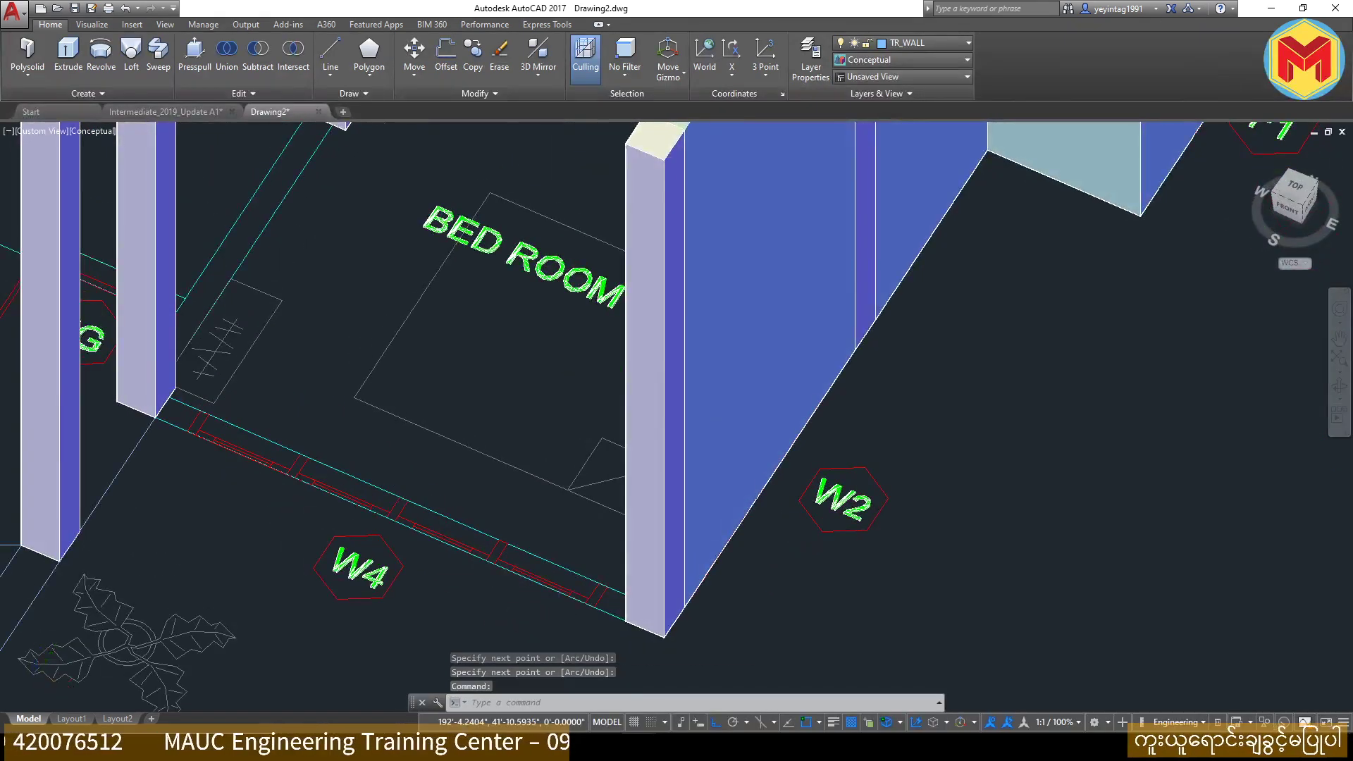
scroll(602, 620, "up", 3)
left_click(644, 614)
scroll(644, 614, "down", 3)
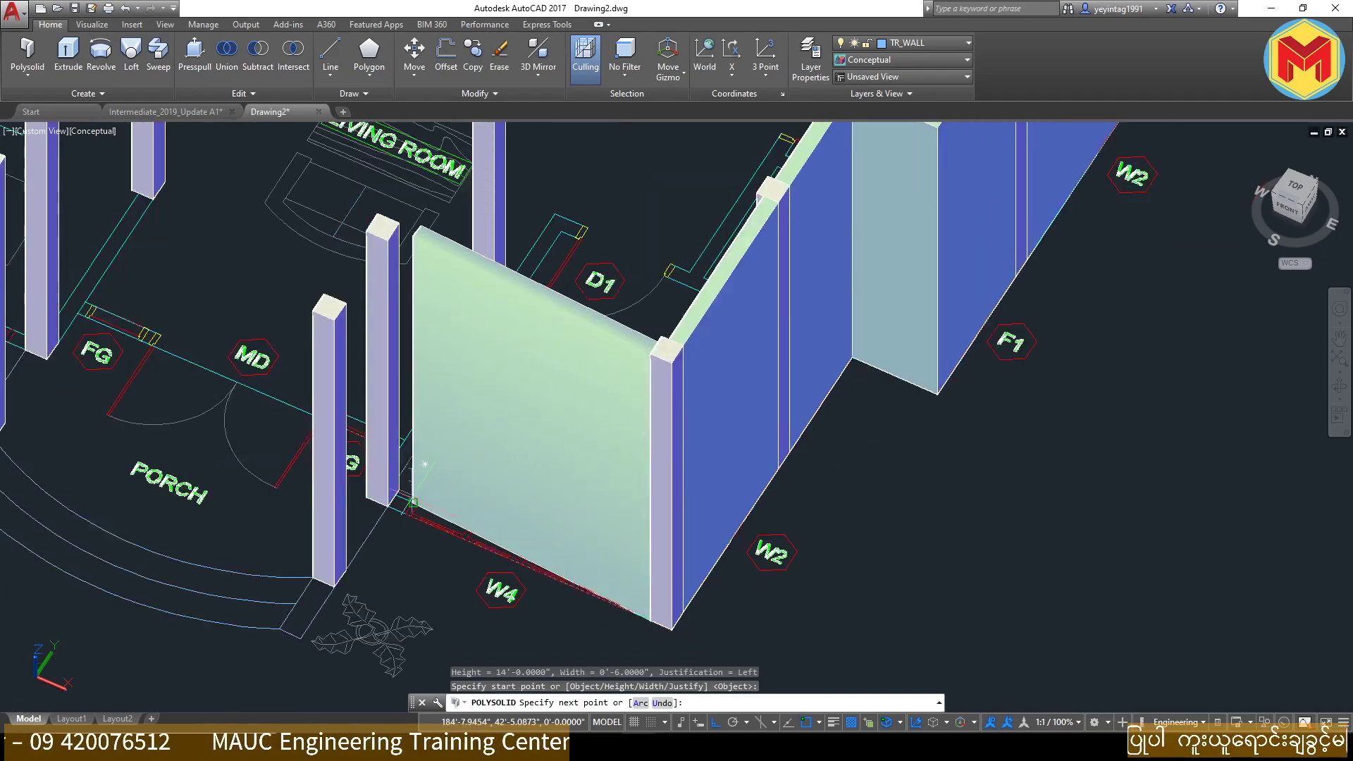
left_click(387, 507)
key("Return")
middle_click_drag(387, 508, 523, 456, "shift")
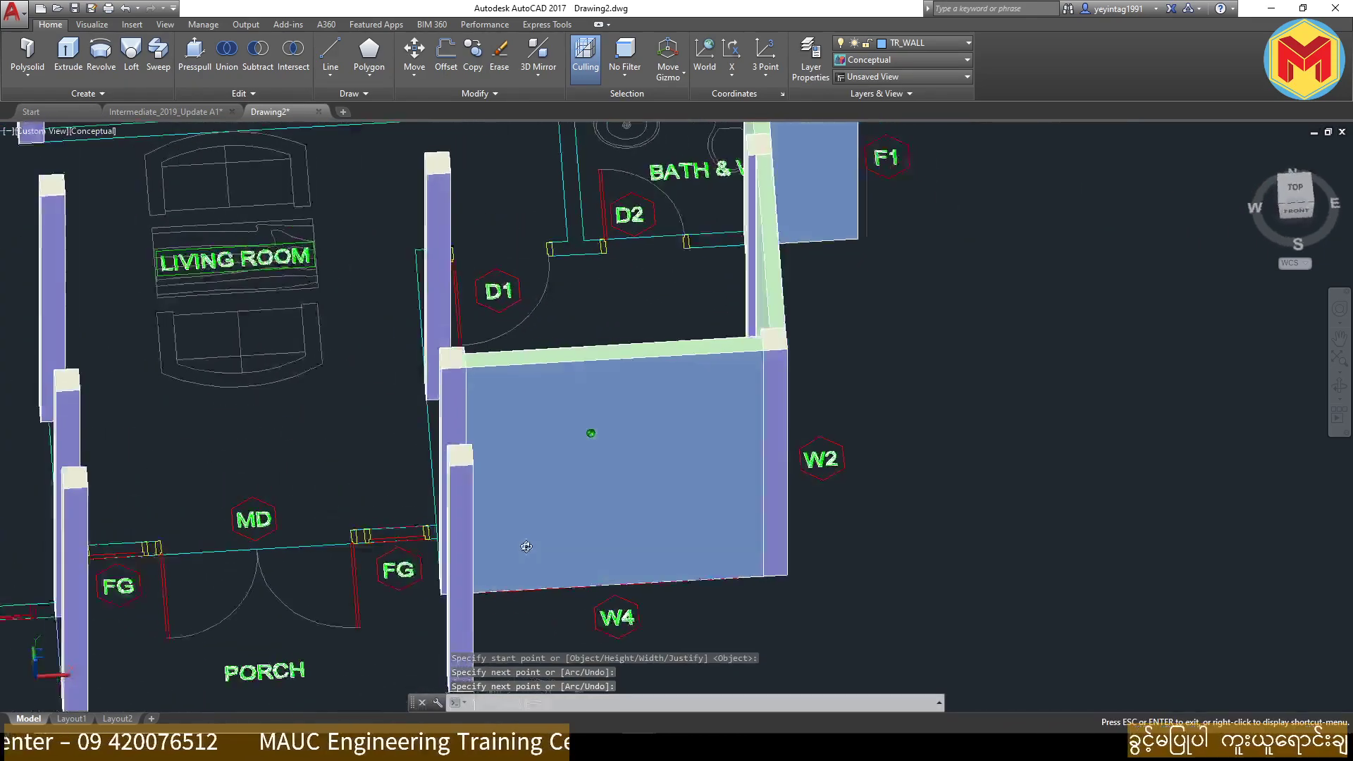
scroll(523, 456, "up", 2)
scroll(555, 601, "up", 2)
Step: Add a 14' polysolid wall between two column corners
key("Return")
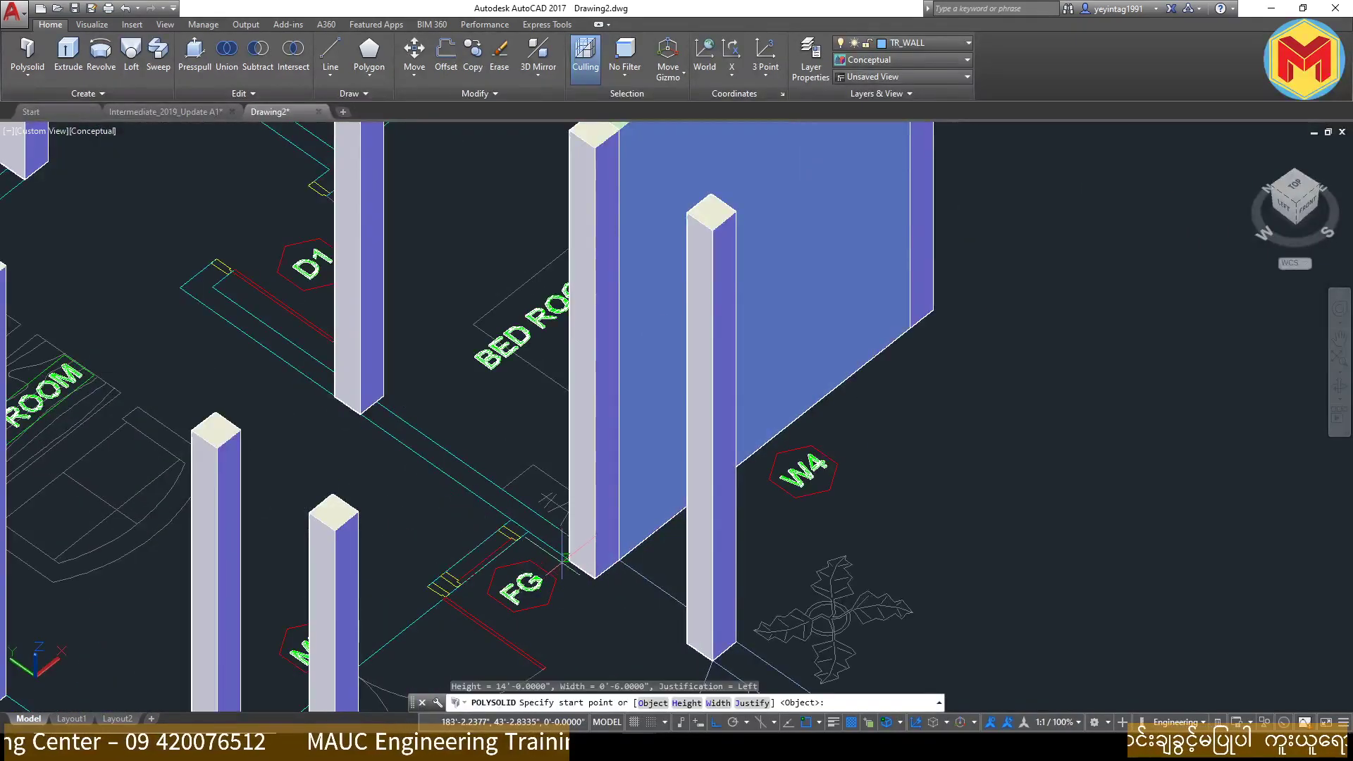
left_click(582, 564)
left_click(361, 414)
key("Return")
scroll(360, 414, "down", 2)
scroll(568, 477, "up", 3)
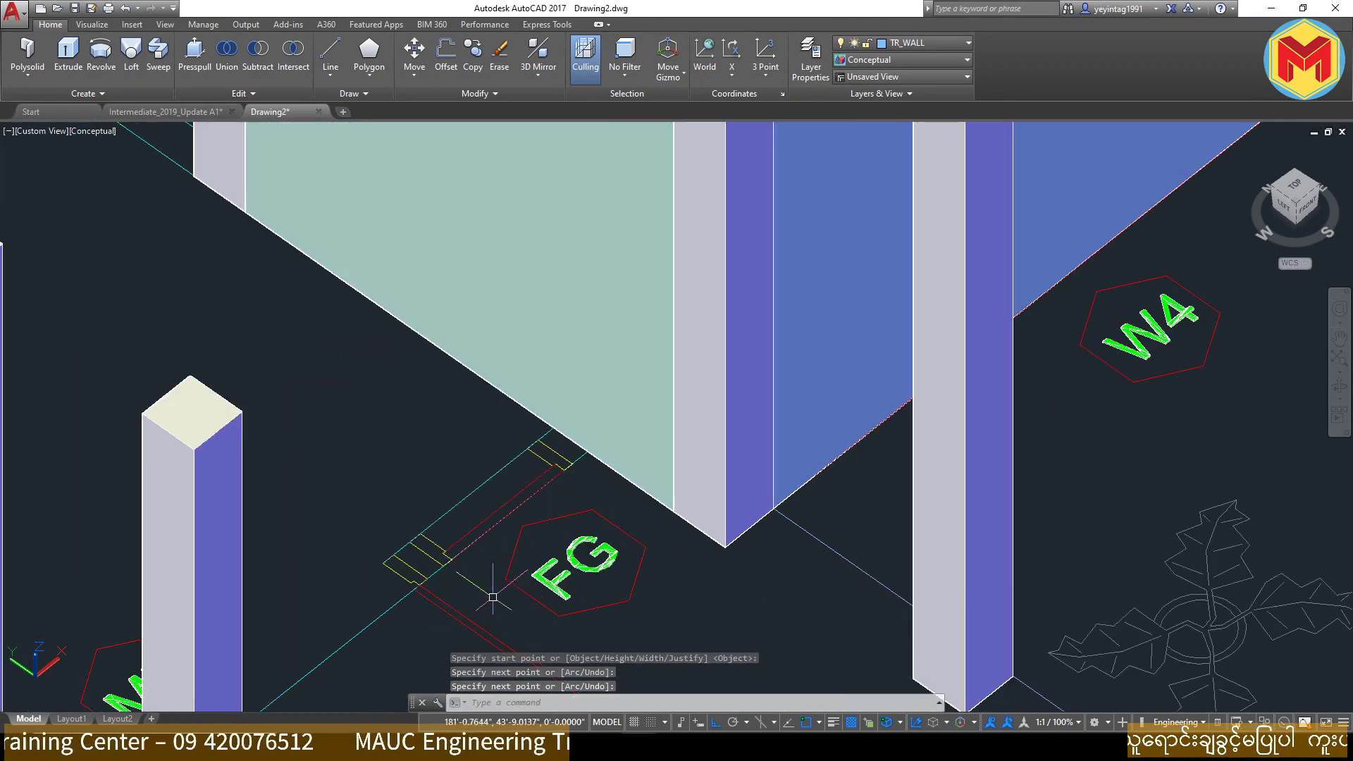
Step: Draw the 14' wall from the FG column corner past the FG door, discarding a stray segment
key("Return")
left_click(589, 452)
scroll(589, 452, "down", 3)
mouse_move(590, 452)
middle_mouse_down("shift")
mouse_move(296, 381)
mouse_move(212, 339)
middle_mouse_up("shift")
scroll(275, 370, "up", 3)
scroll(275, 370, "down", 2)
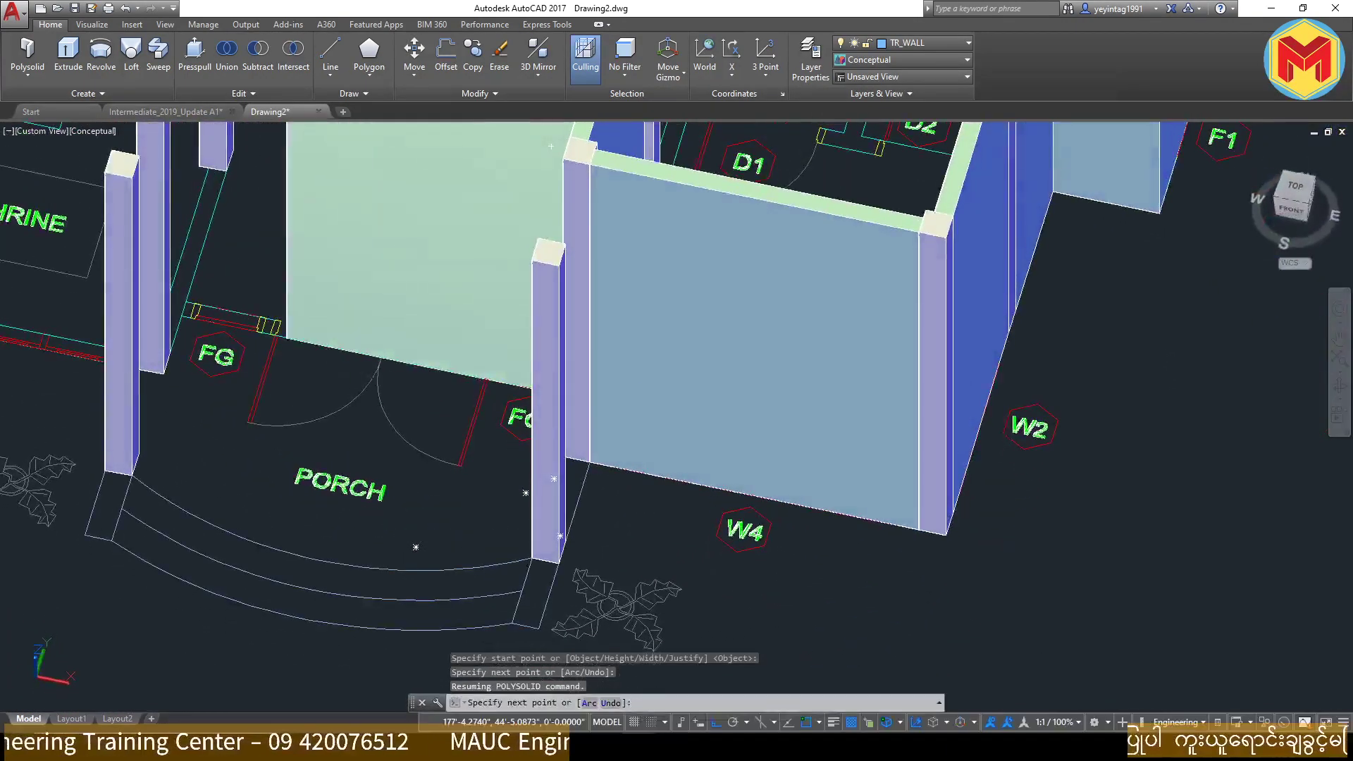
scroll(151, 315, "up", 3)
scroll(151, 315, "up", 3)
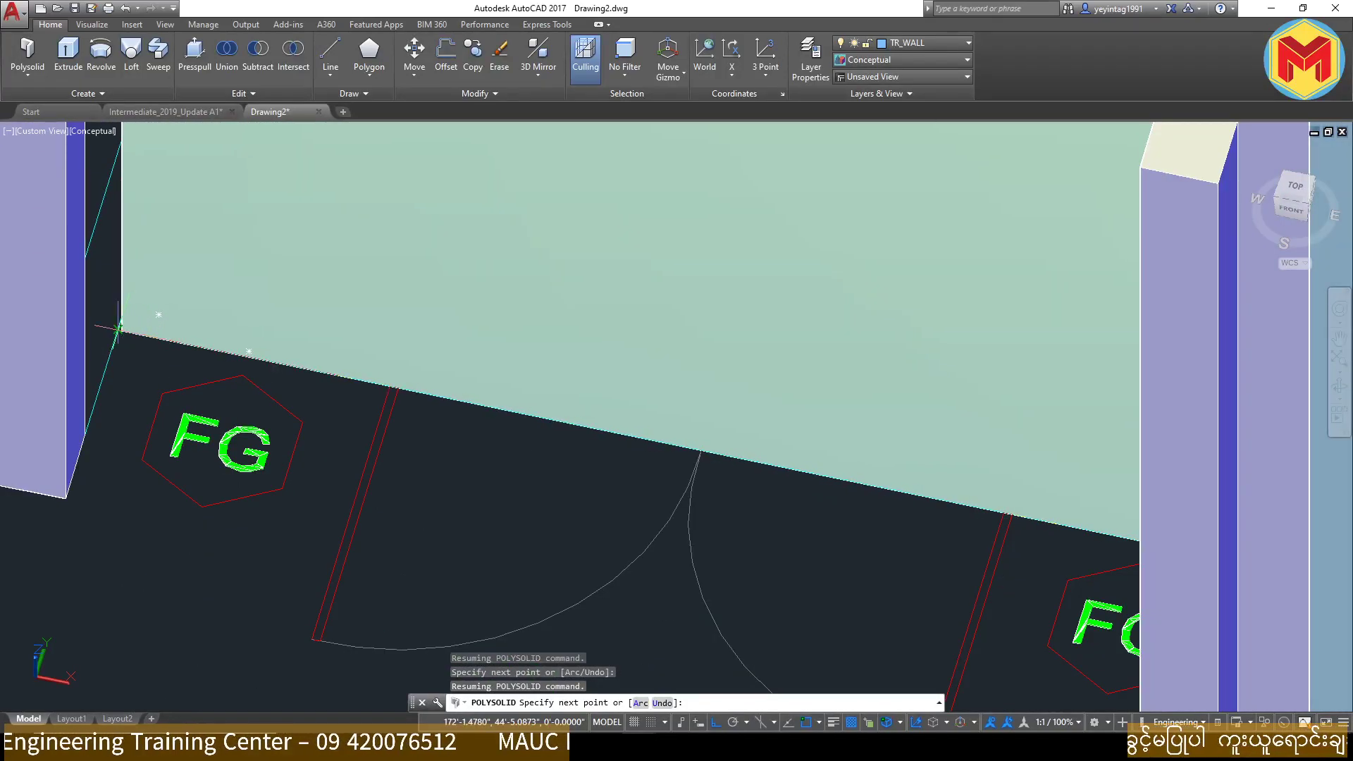
left_click(119, 328)
key("Return")
key("Return")
left_click(86, 431)
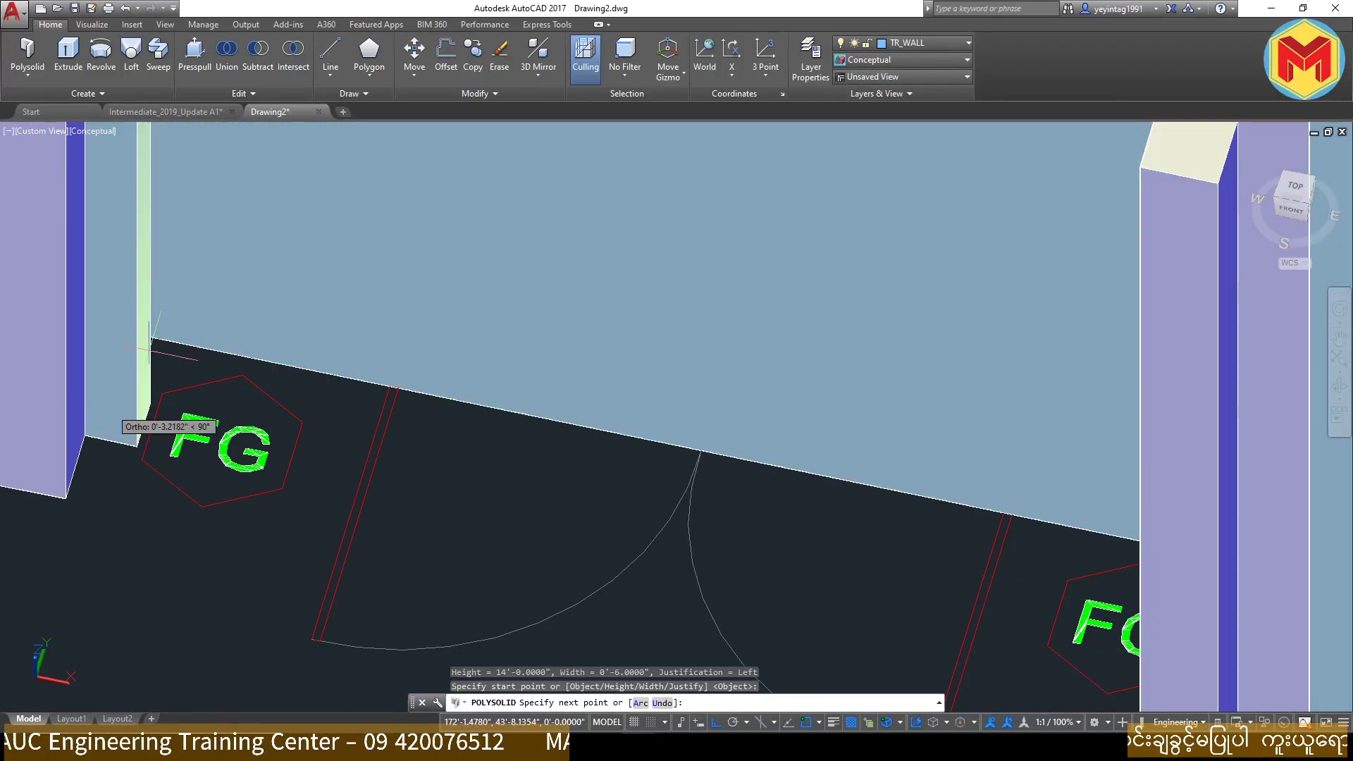
key("Escape")
Step: Draw a 14' wall from the porch column to the next column corner
scroll(227, 489, "down", 3)
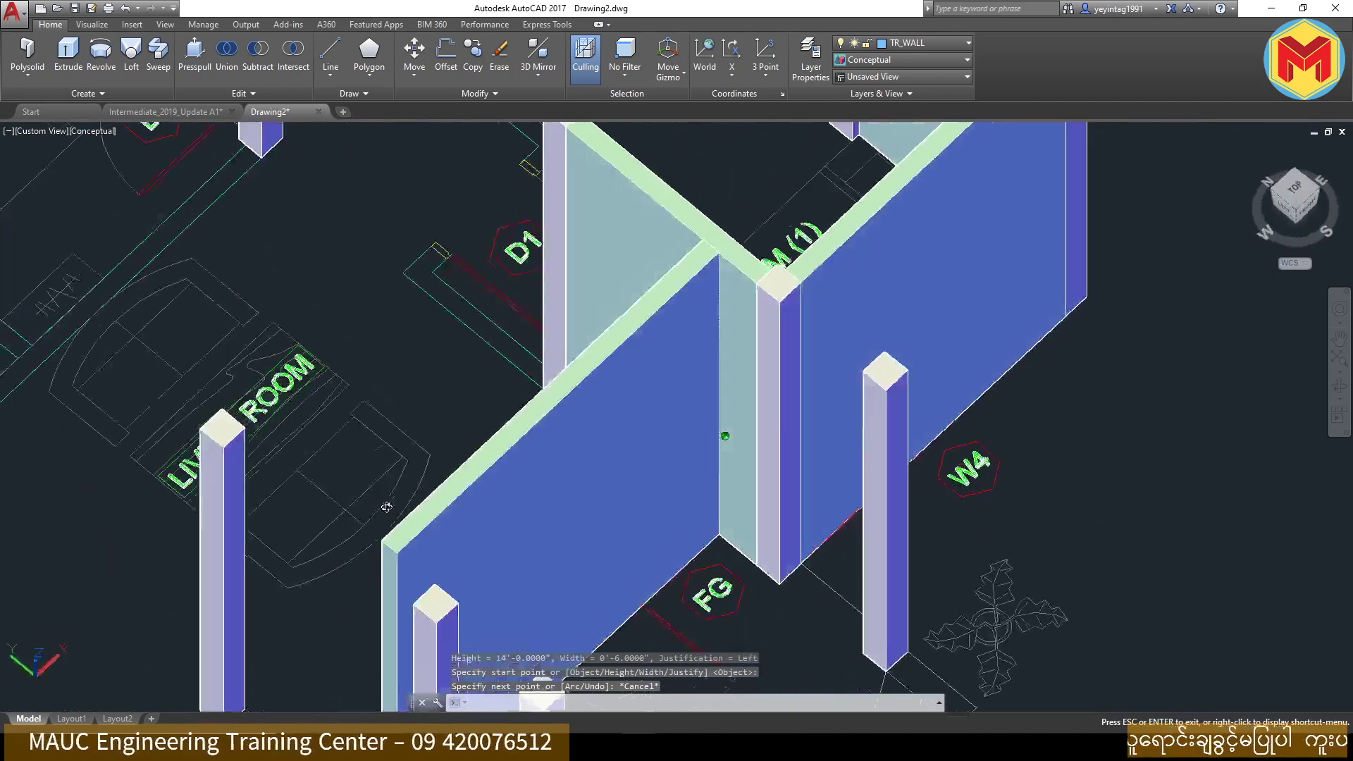
mouse_move(226, 489)
middle_mouse_down("shift")
mouse_move(329, 448)
mouse_move(361, 342)
middle_mouse_up("shift")
scroll(329, 448, "up", 2)
key("Return")
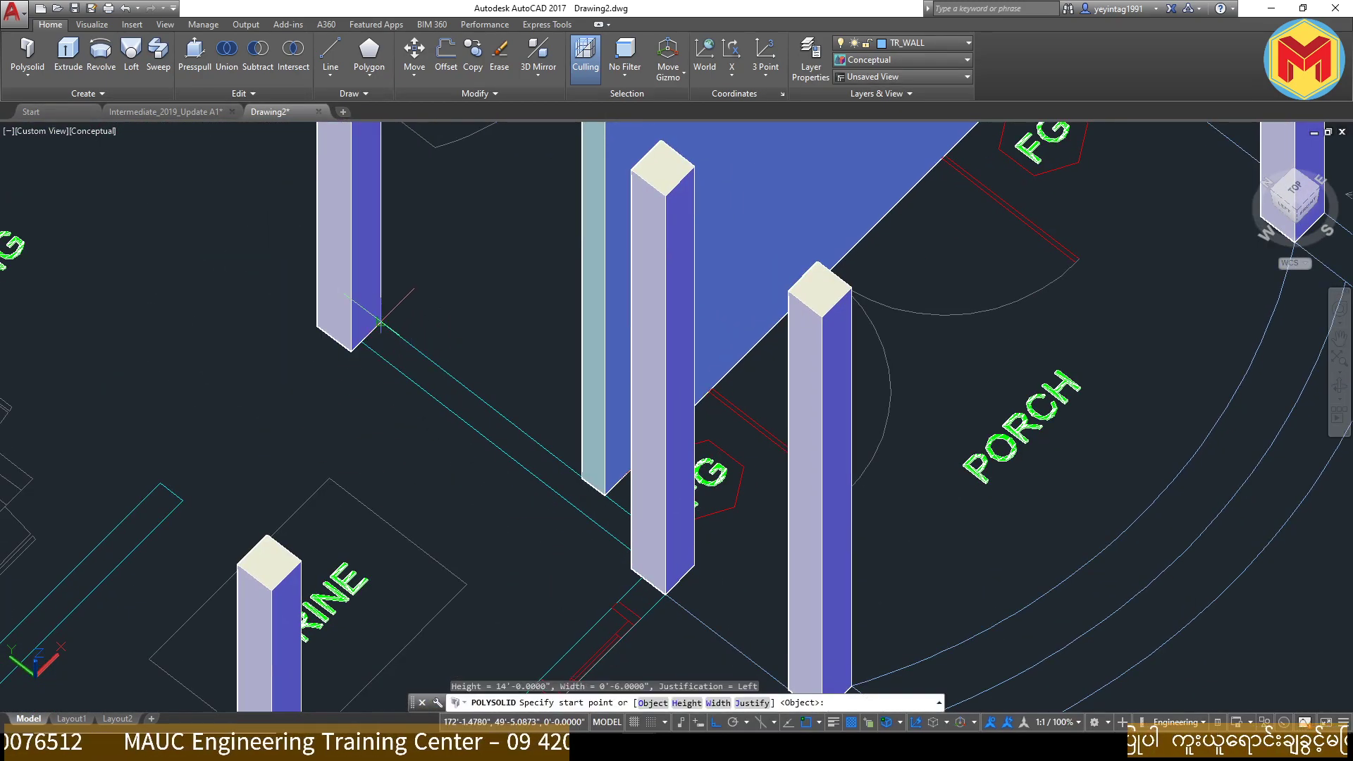
left_click(380, 323)
scroll(638, 432, "up", 3)
middle_click_drag(638, 432, 735, 471, "shift")
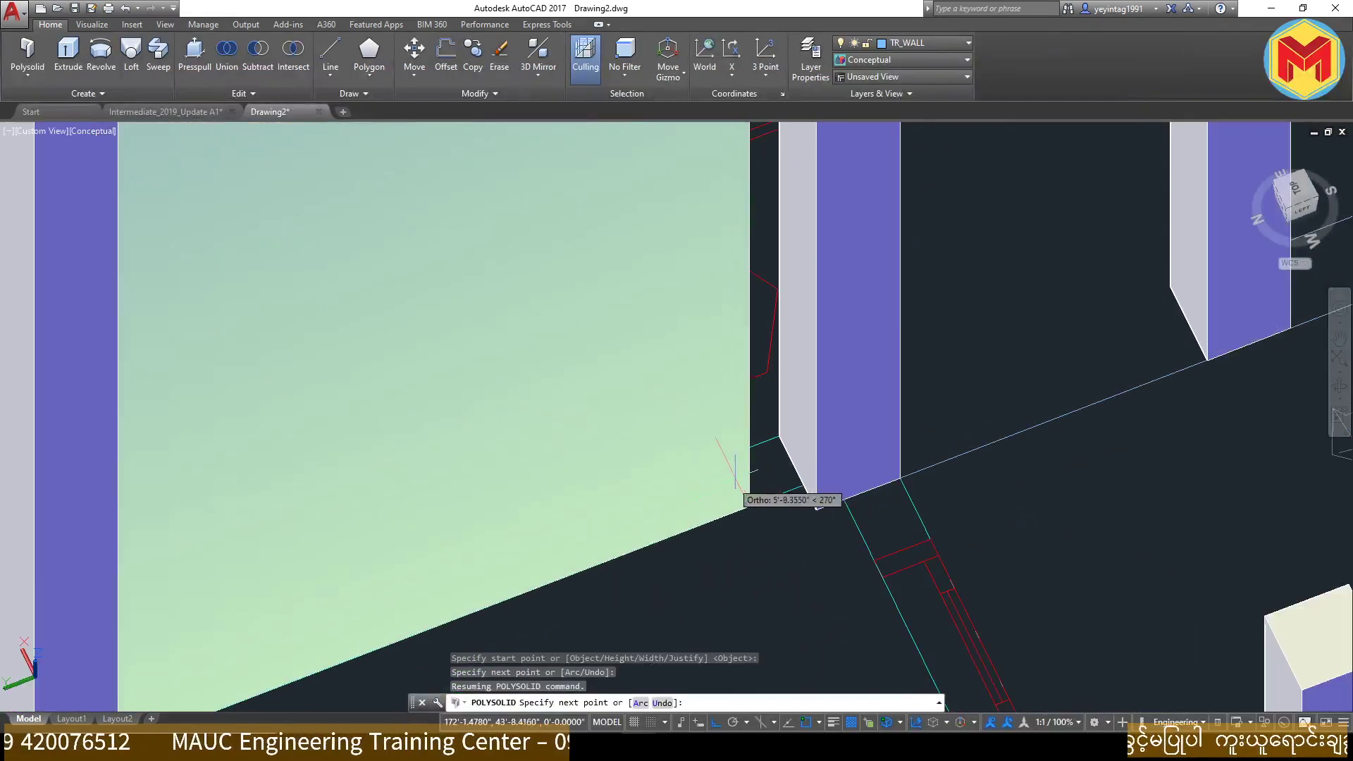
left_click(750, 448)
scroll(750, 448, "down", 3)
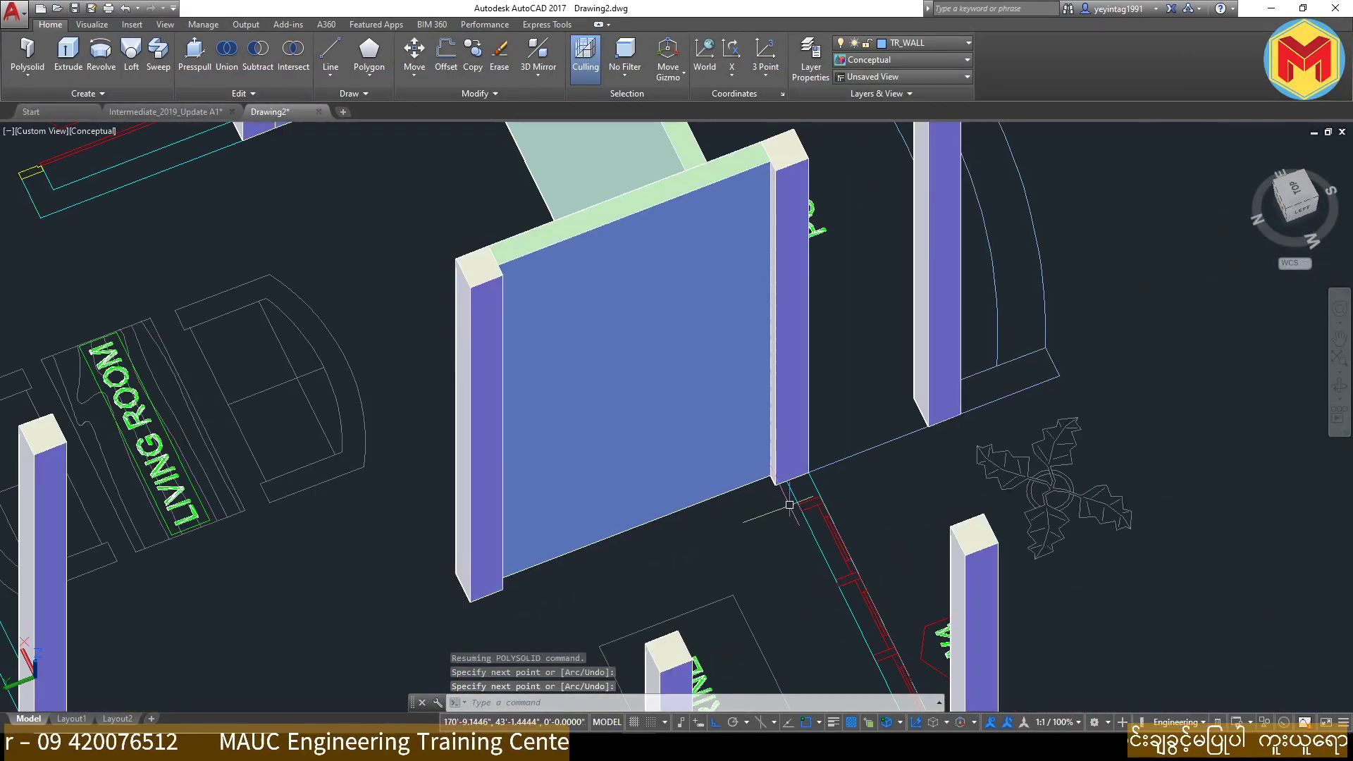
scroll(825, 455, "up", 3)
key("Return")
key("Return")
Step: Draw a 14' wall from the Living Room column to the far column
left_click(806, 453)
scroll(805, 453, "down", 3)
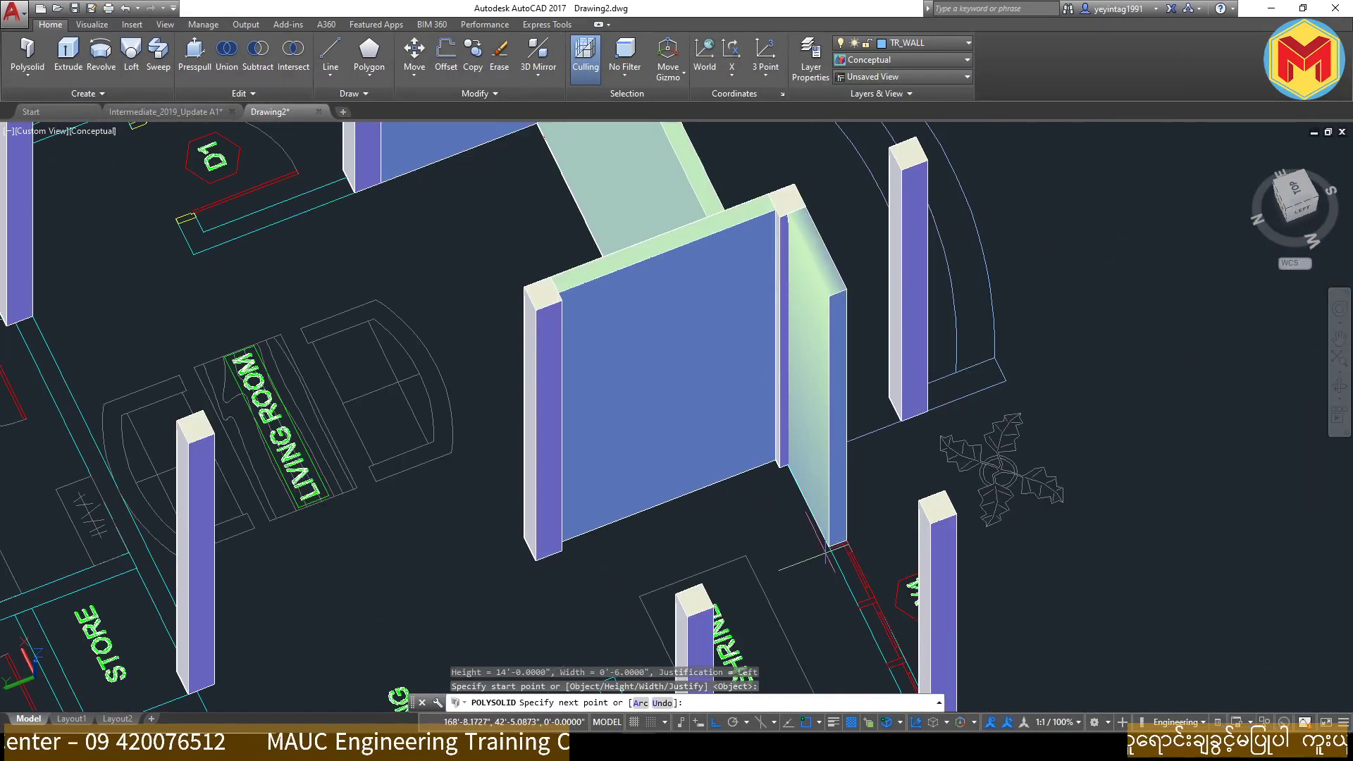
middle_click_drag(806, 453, 840, 463, "shift")
scroll(1051, 554, "up", 3)
middle_click_drag(1051, 553, 659, 313, "shift")
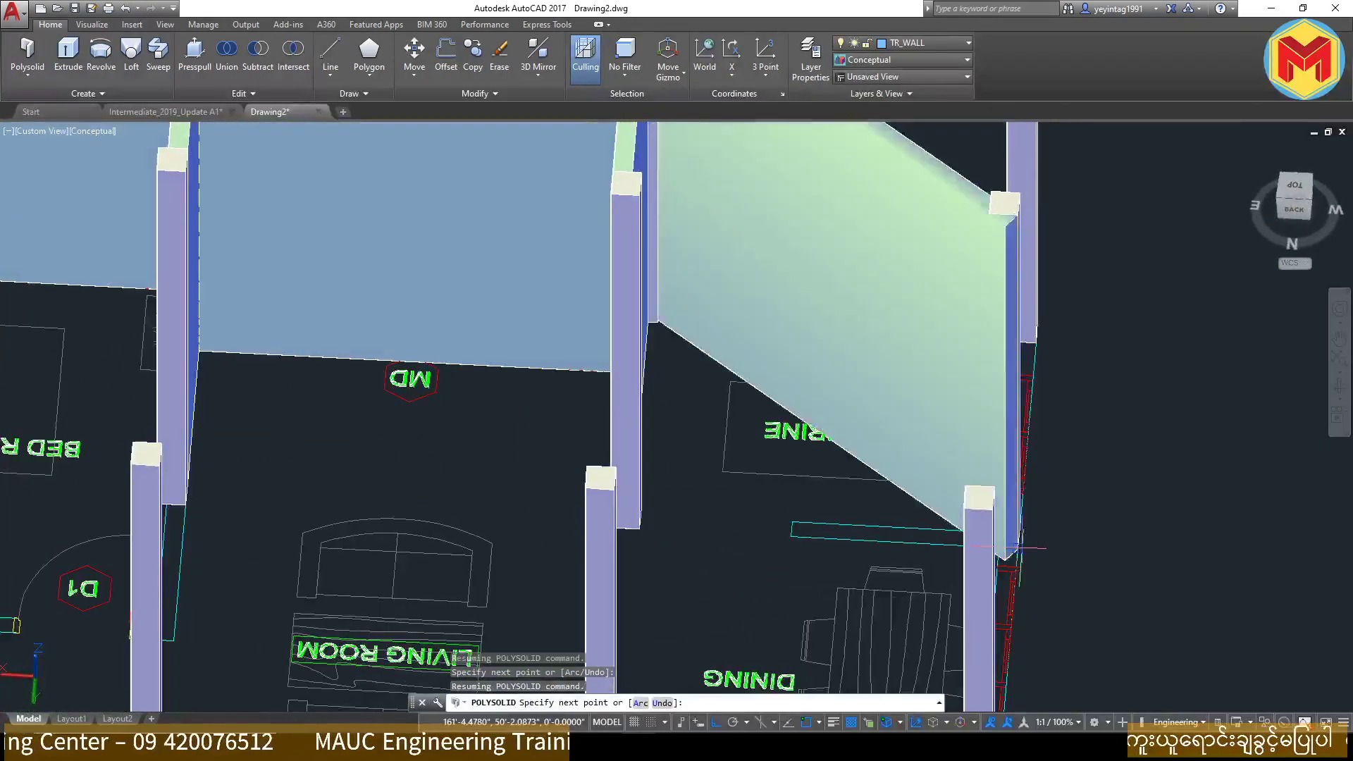
scroll(660, 313, "up", 2)
scroll(660, 313, "up", 3)
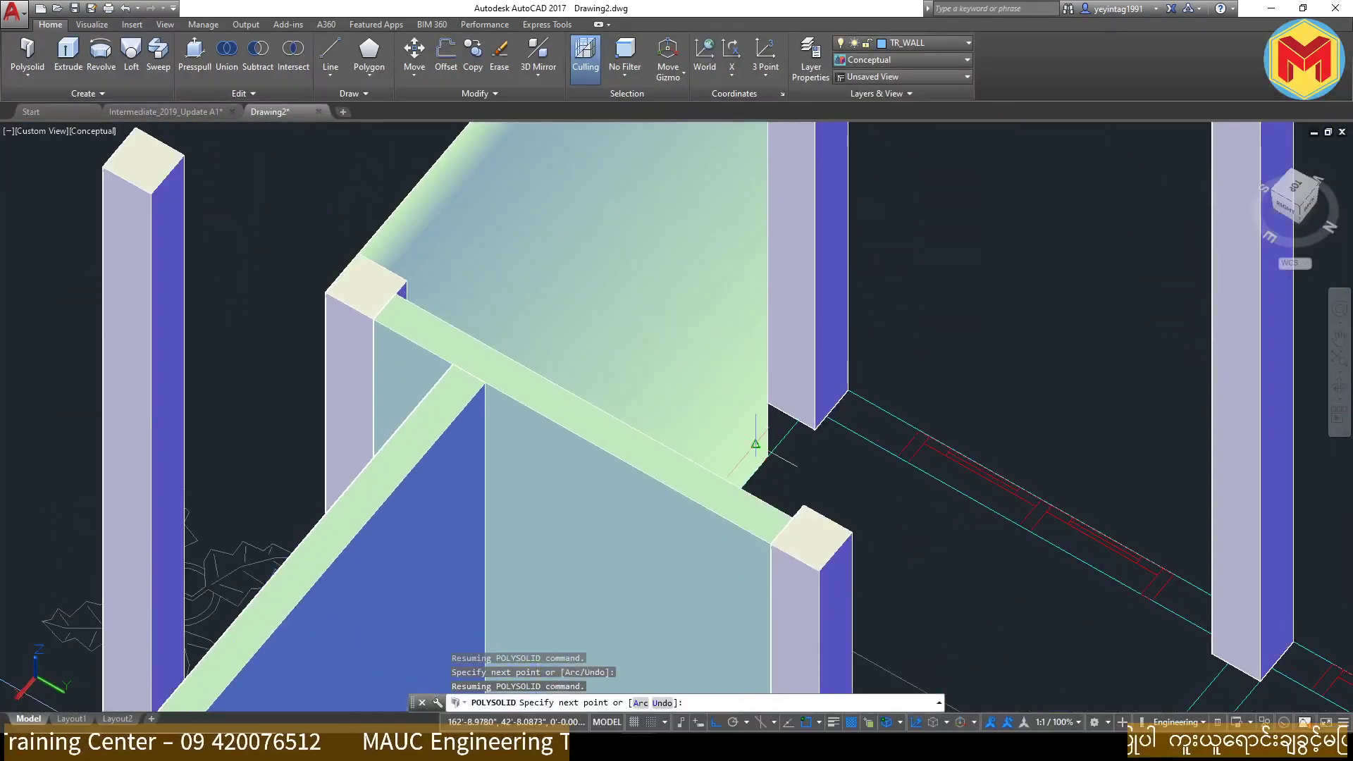
left_click(766, 402)
key("Return")
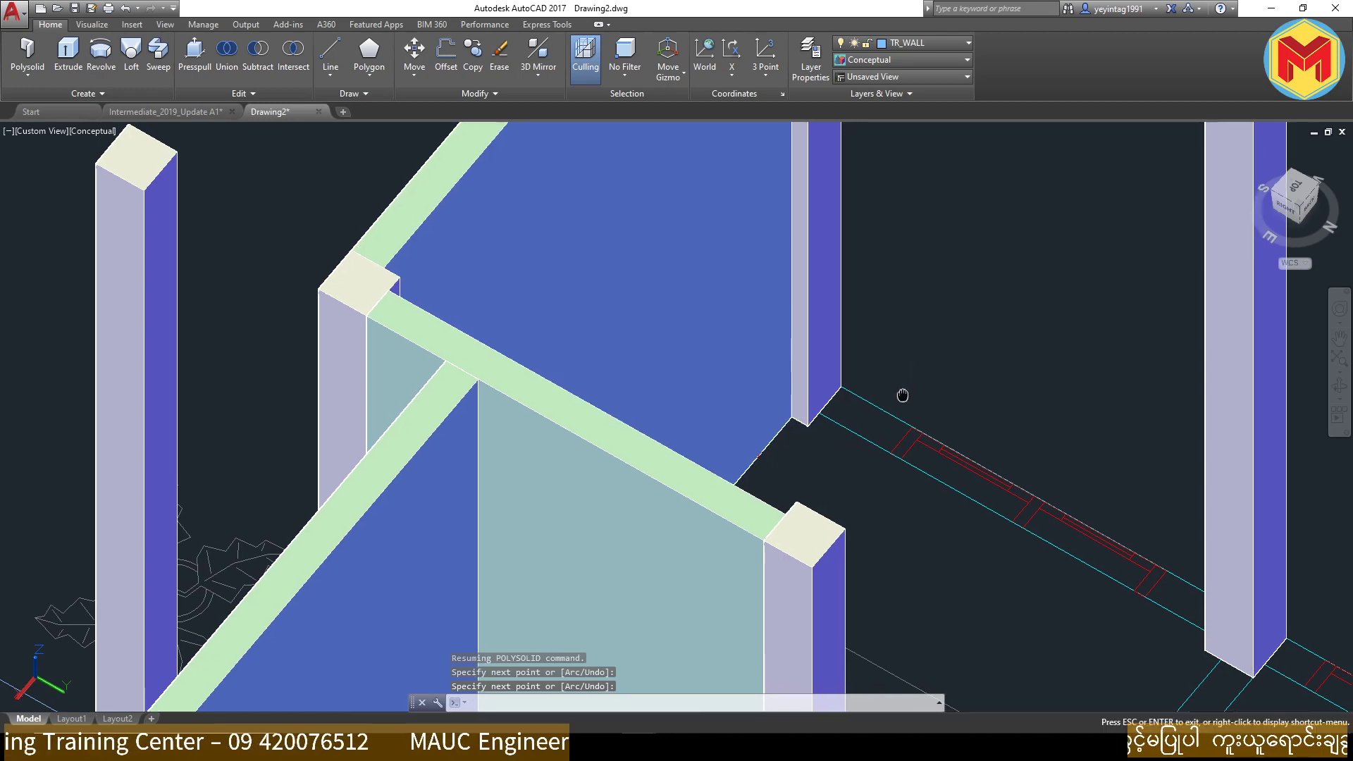
middle_click_drag(900, 393, 813, 371)
Step: Switch the visual style to 2D Wireframe
left_click(881, 63)
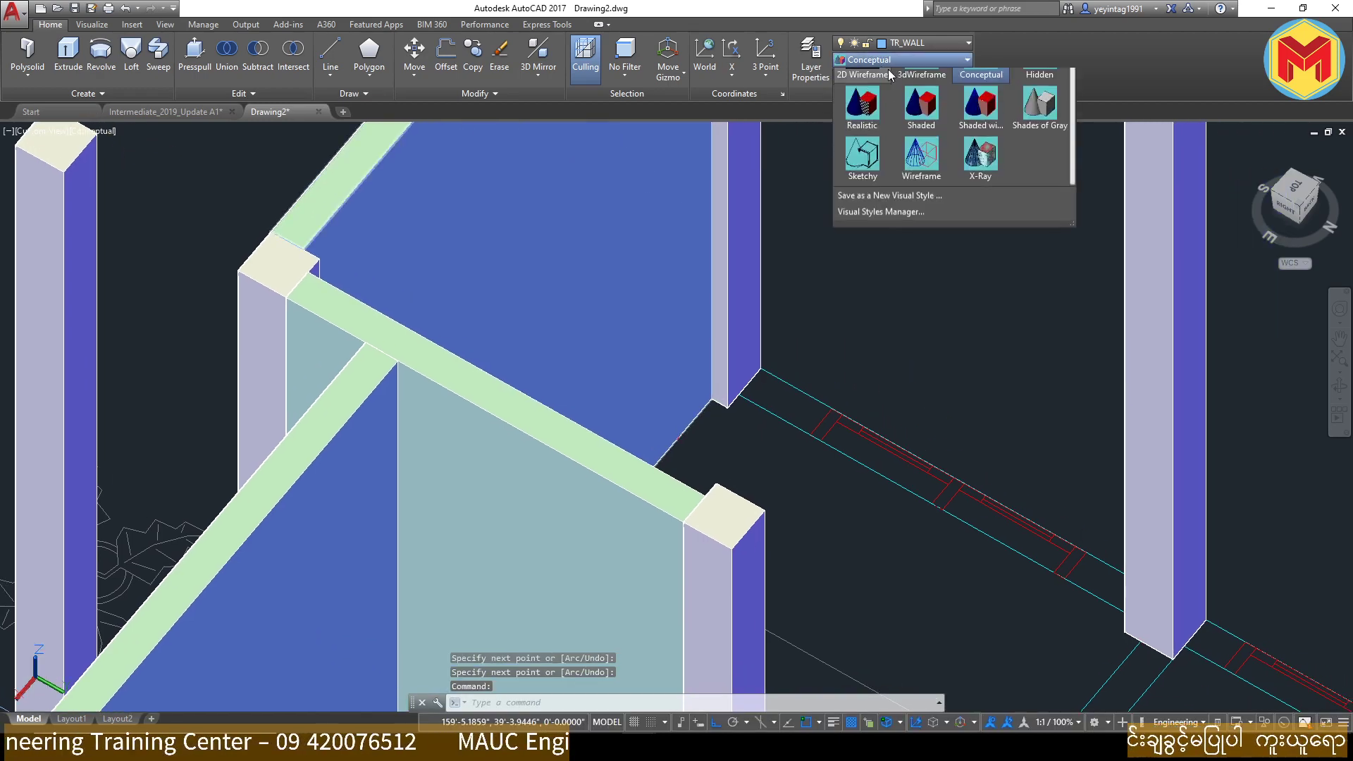
left_click(869, 91)
middle_click_drag(872, 300, 784, 266)
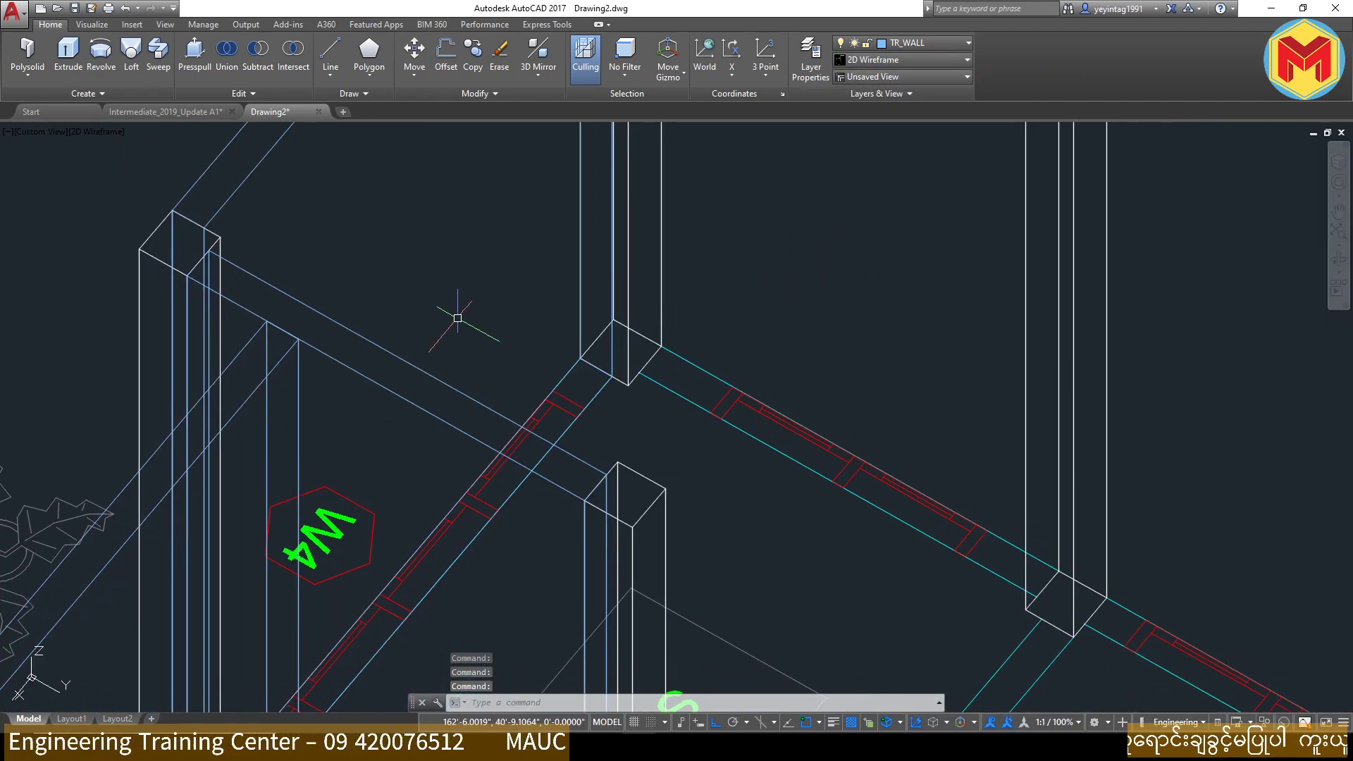
Step: End the 14' exterior polysolid wall at the kitchen corner along the Kitchen and Dining edge
key("Return")
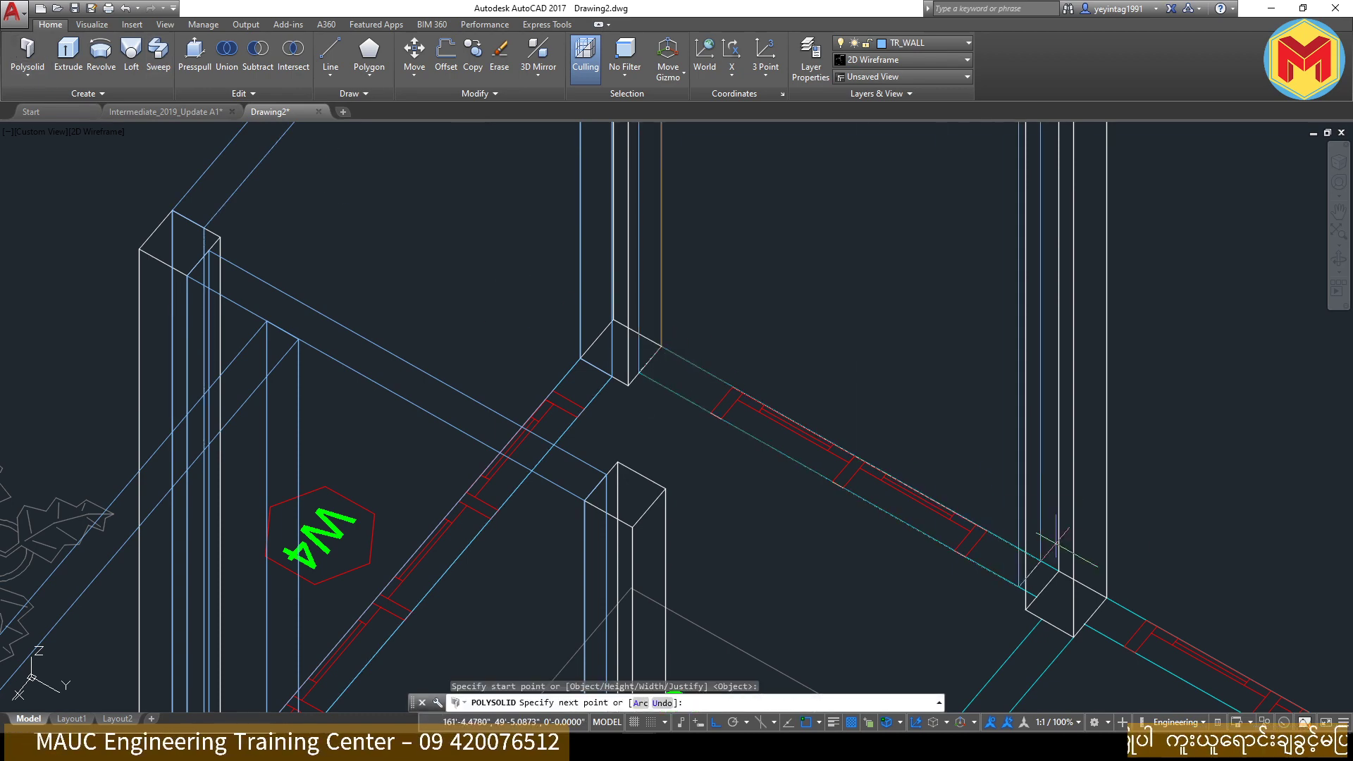
middle_click_drag(1059, 569, 630, 291)
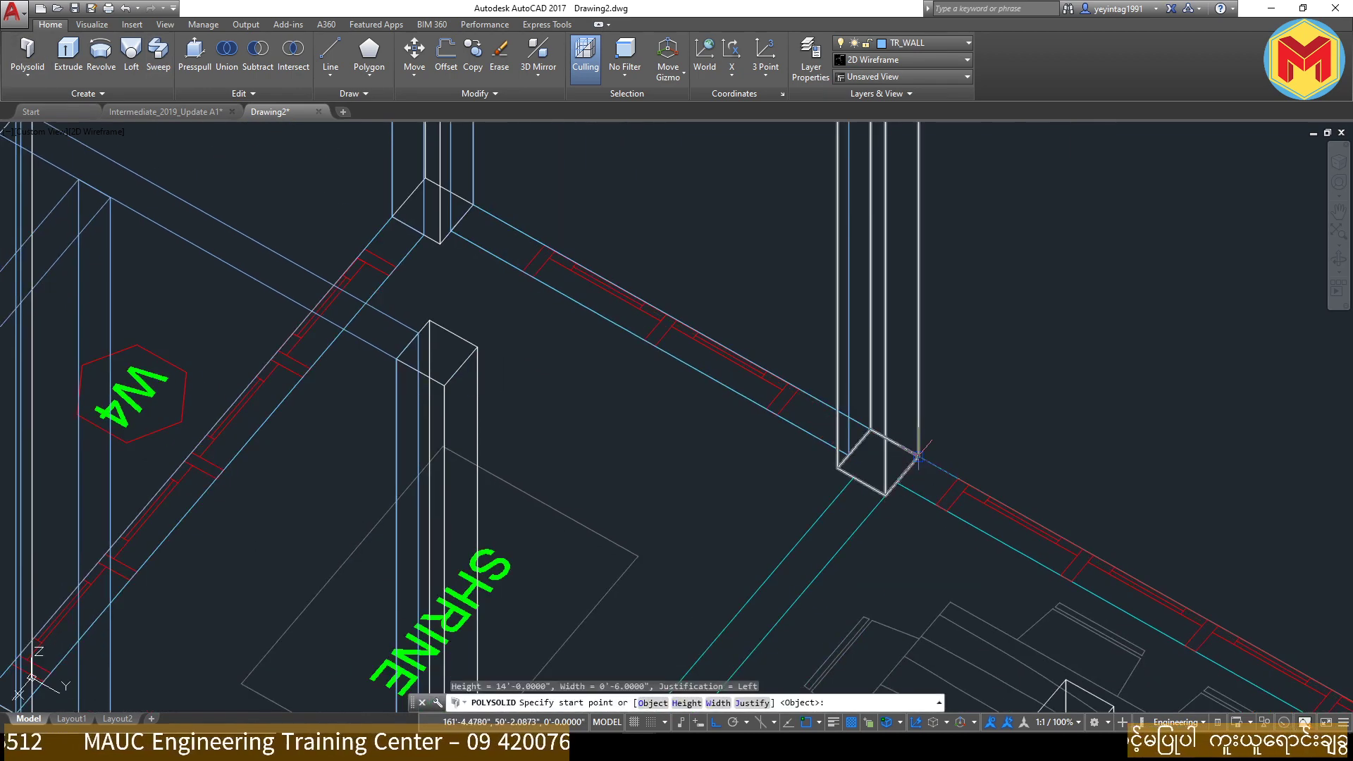
middle_click_drag(1053, 584, 836, 427)
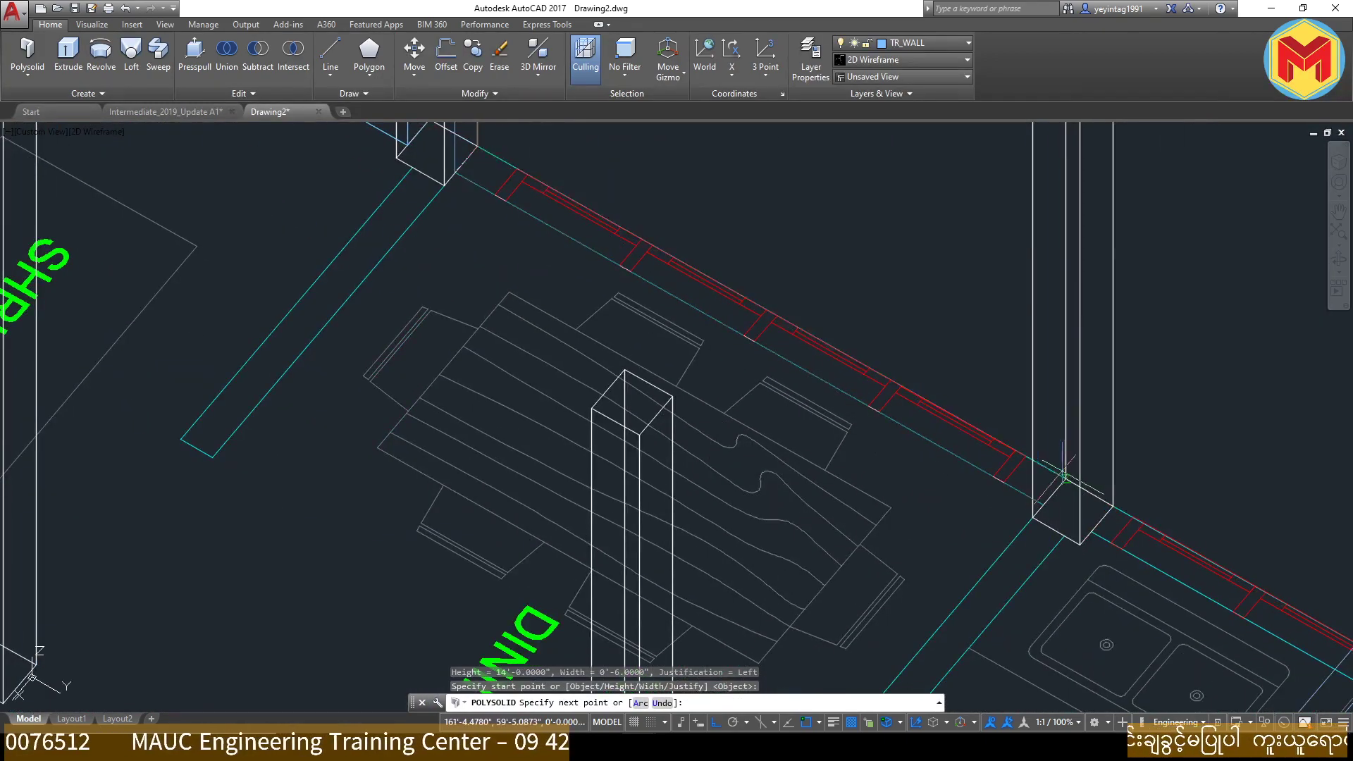
scroll(1064, 476, "down", 4)
middle_click_drag(760, 552, 1097, 545)
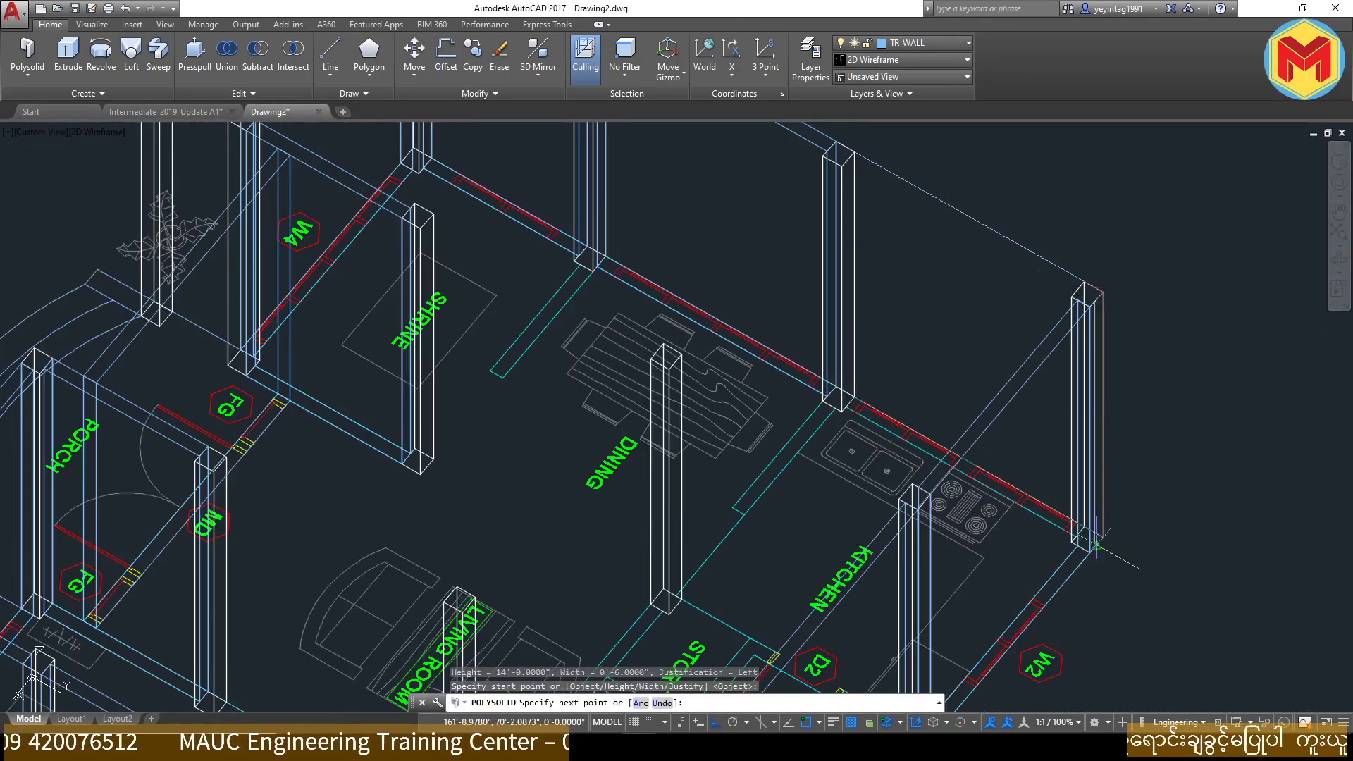
scroll(1098, 545, "up", 4)
left_click(1064, 508)
key("Return")
scroll(992, 449, "down", 4)
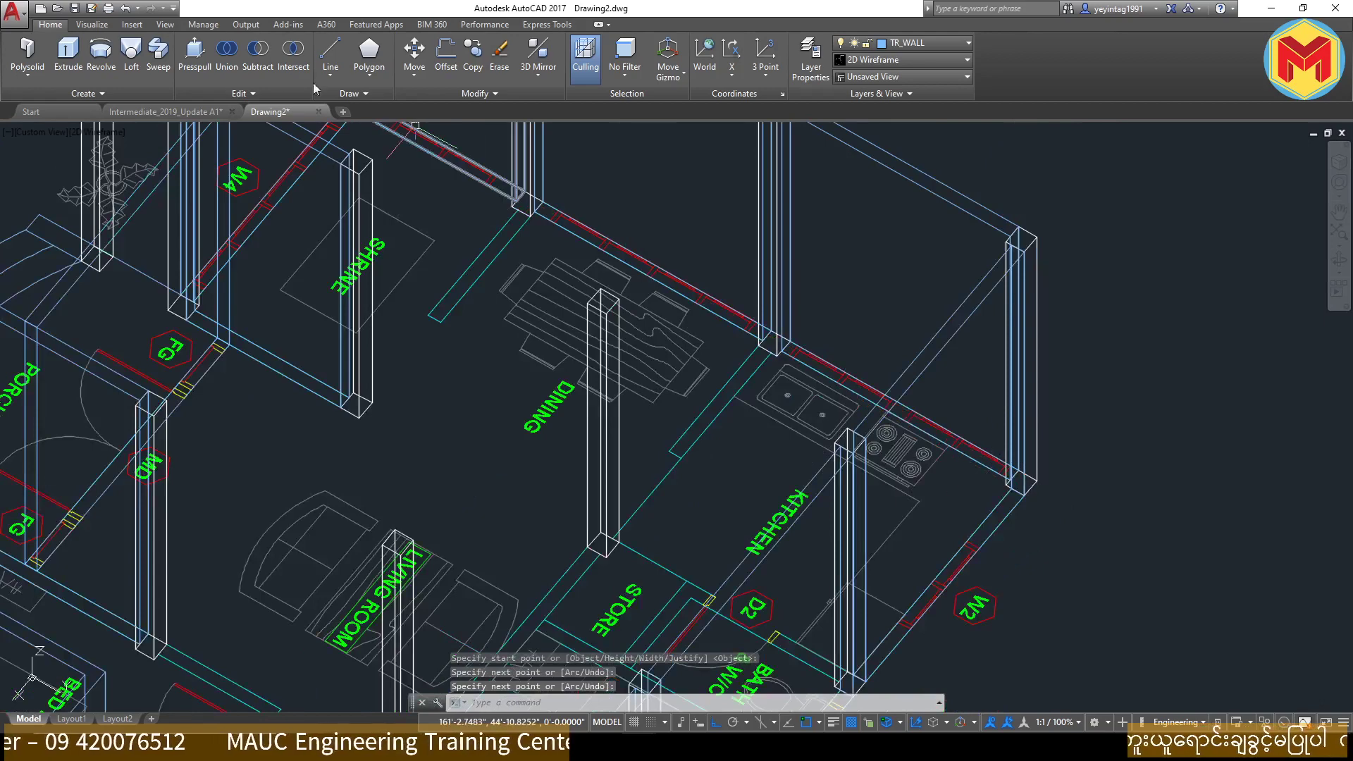
Step: Shade the model with the Conceptual visual style and zoom to view the house
left_click(900, 59)
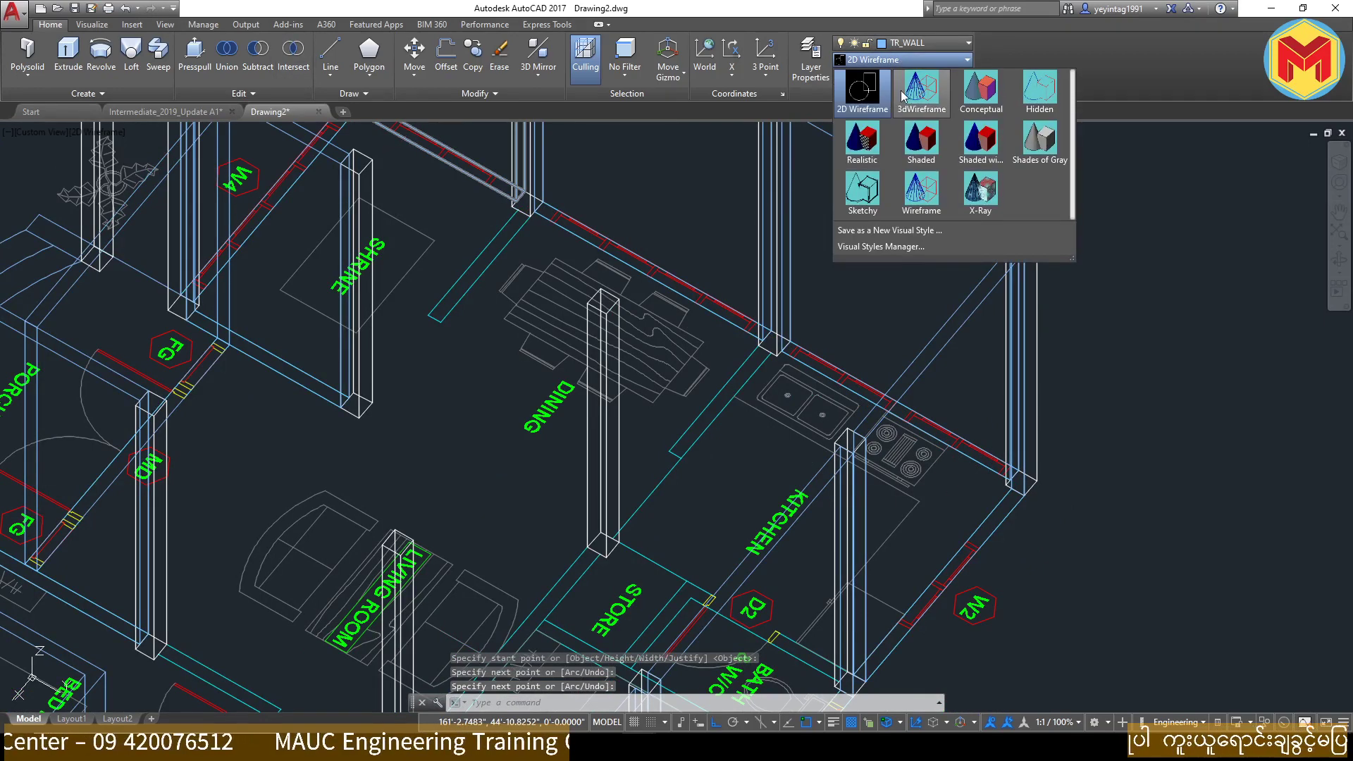
left_click(903, 96)
left_click(908, 60)
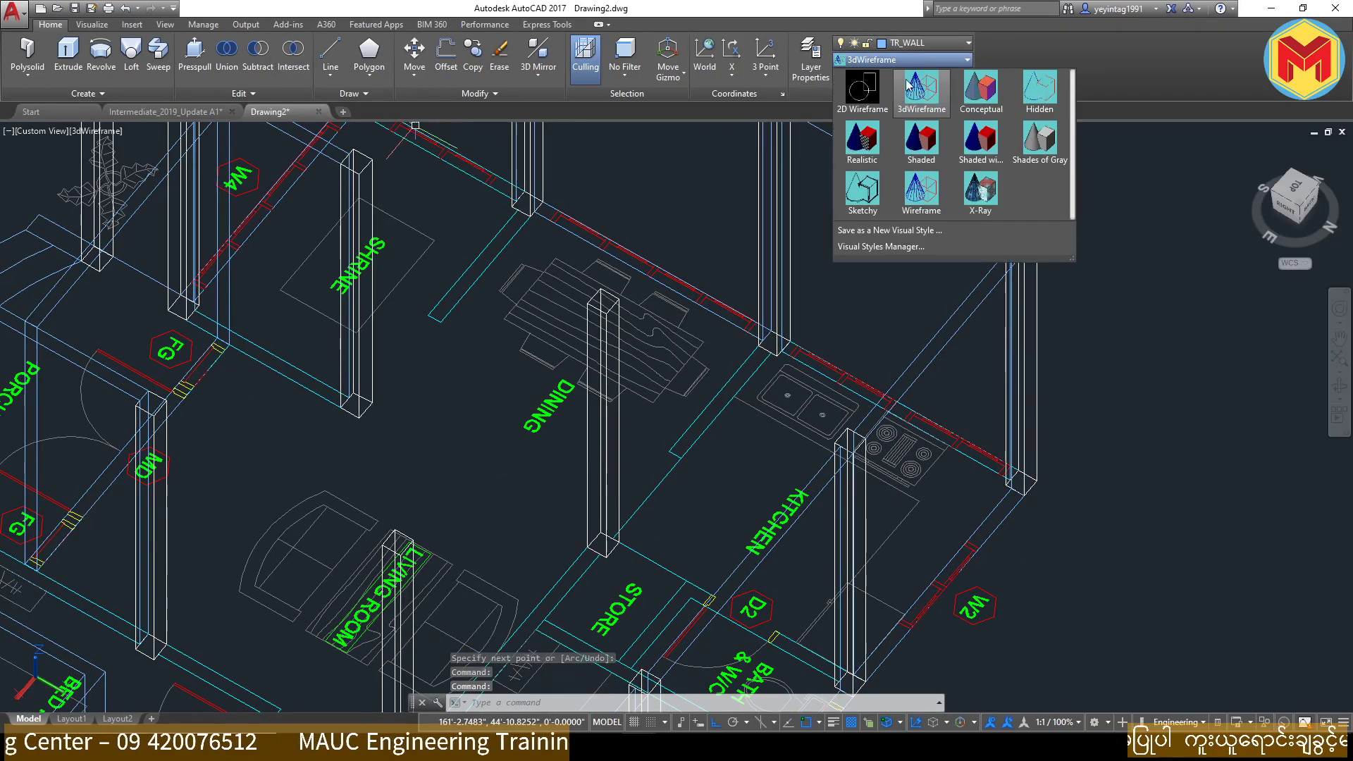
left_click(981, 103)
scroll(930, 241, "down", 8)
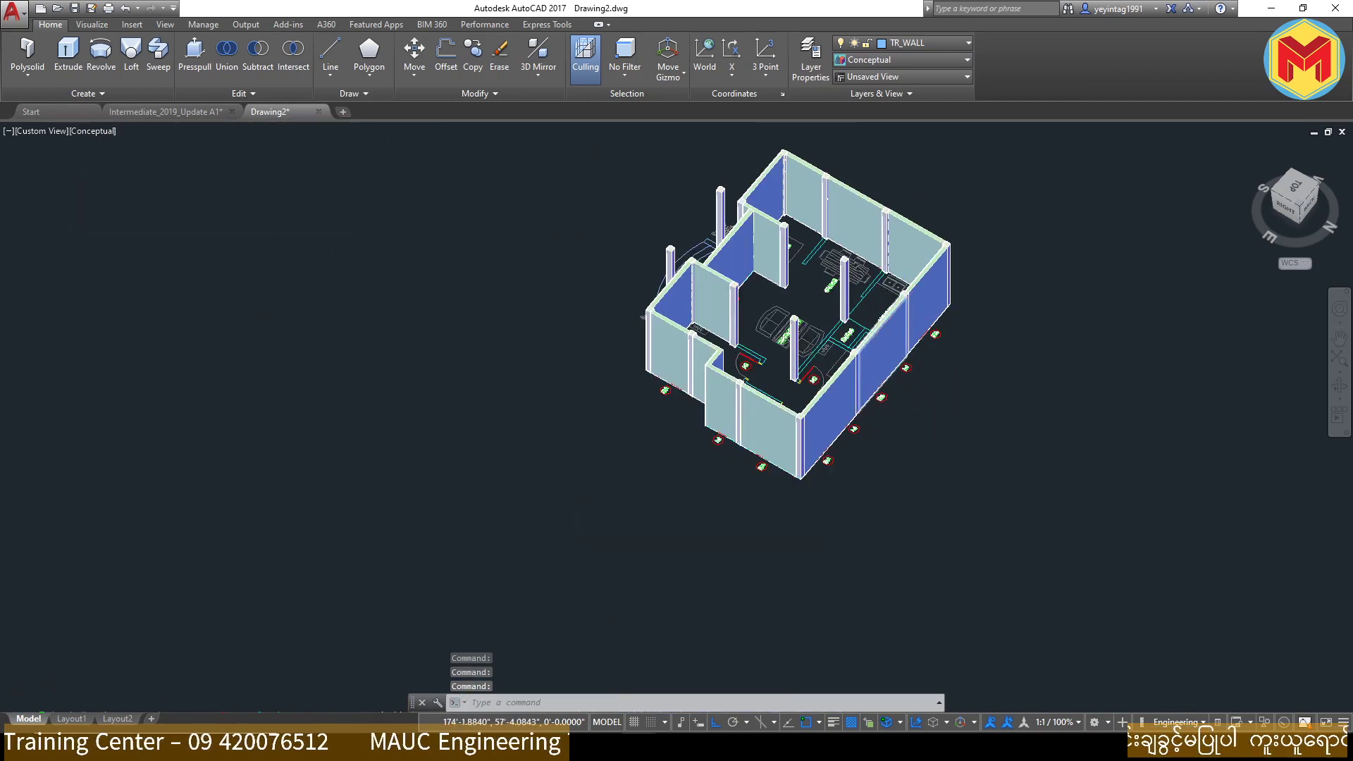
scroll(929, 241, "up", 3)
scroll(930, 241, "down", 3)
Step: Draw a 14' kitchen partition wall from the kitchen wall corner toward the store column
mouse_move(930, 241)
middle_mouse_down("shift")
mouse_move(1126, 438)
mouse_move(747, 328)
middle_mouse_up("shift")
scroll(747, 328, "up", 8)
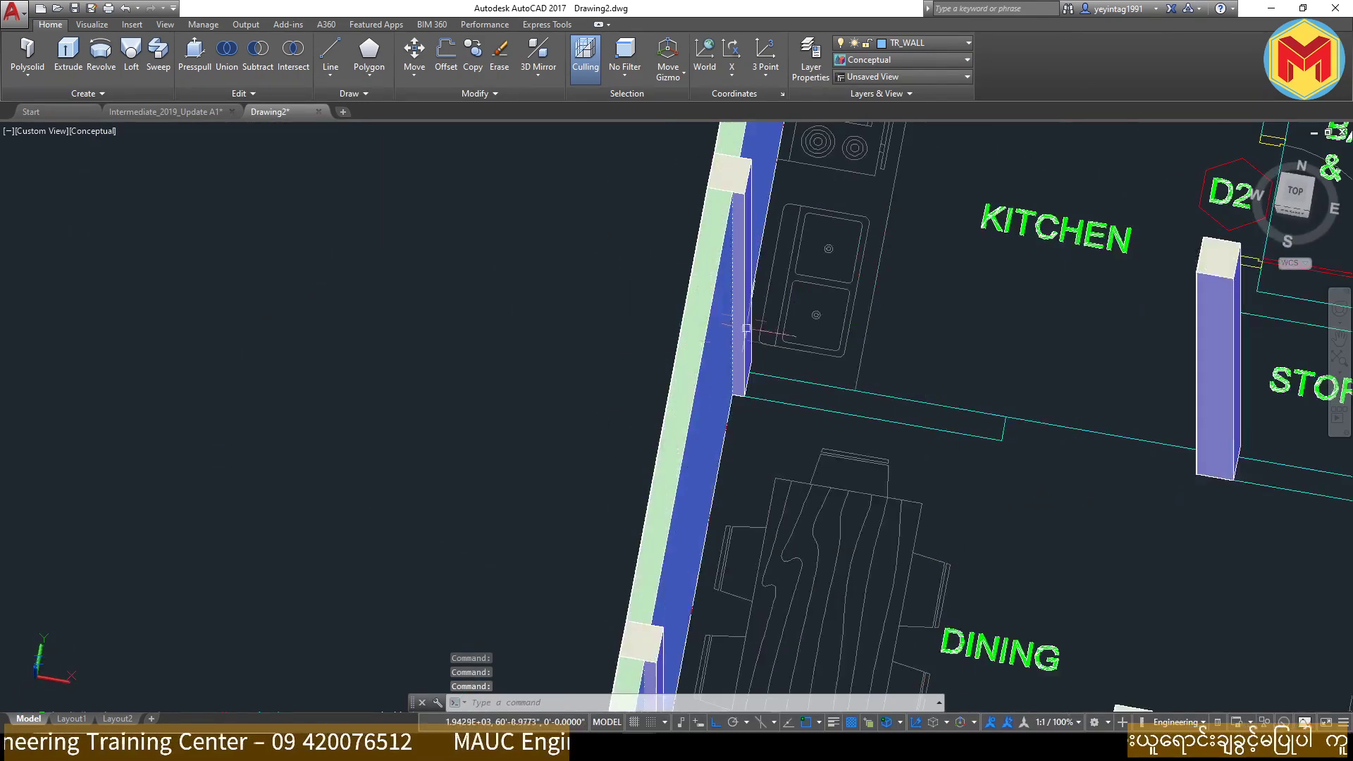
left_click(21, 47)
scroll(790, 384, "up", 2)
left_click(757, 369)
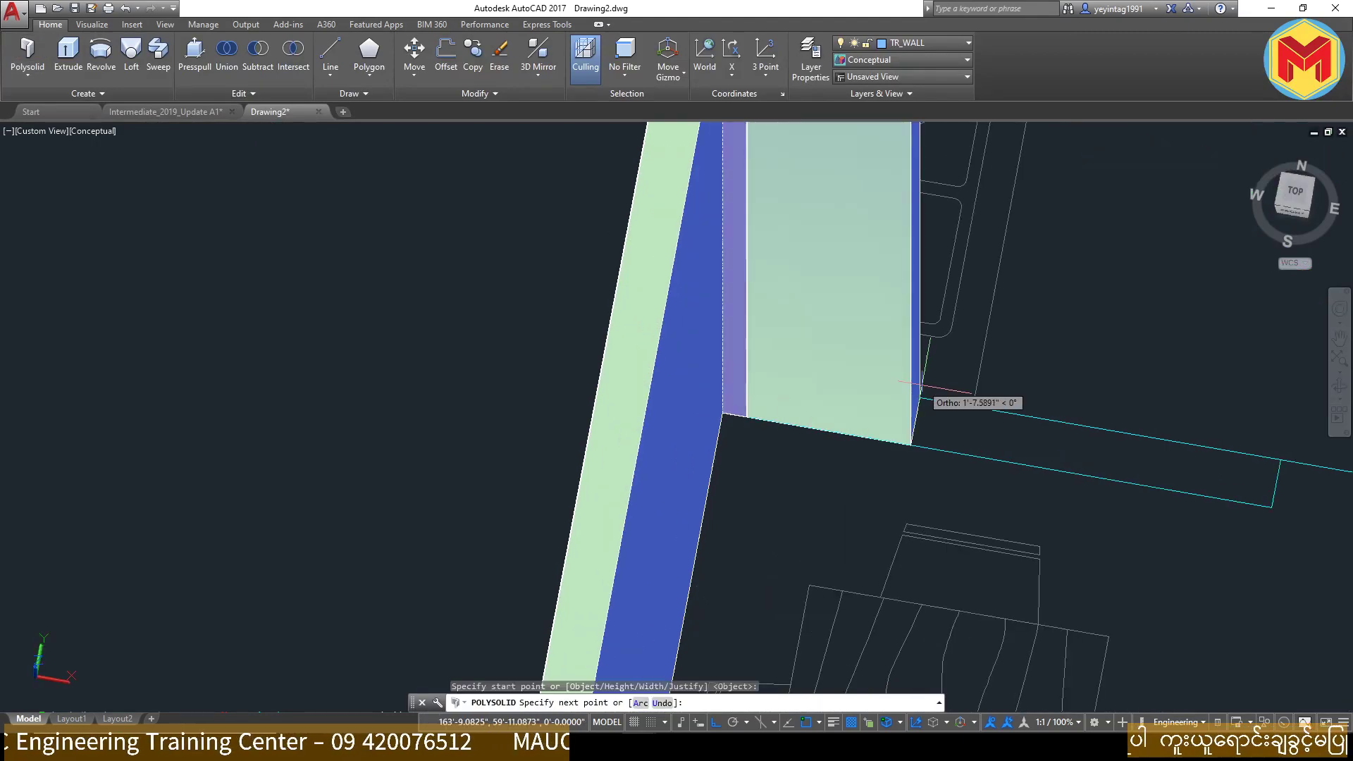
scroll(916, 392, "down", 2)
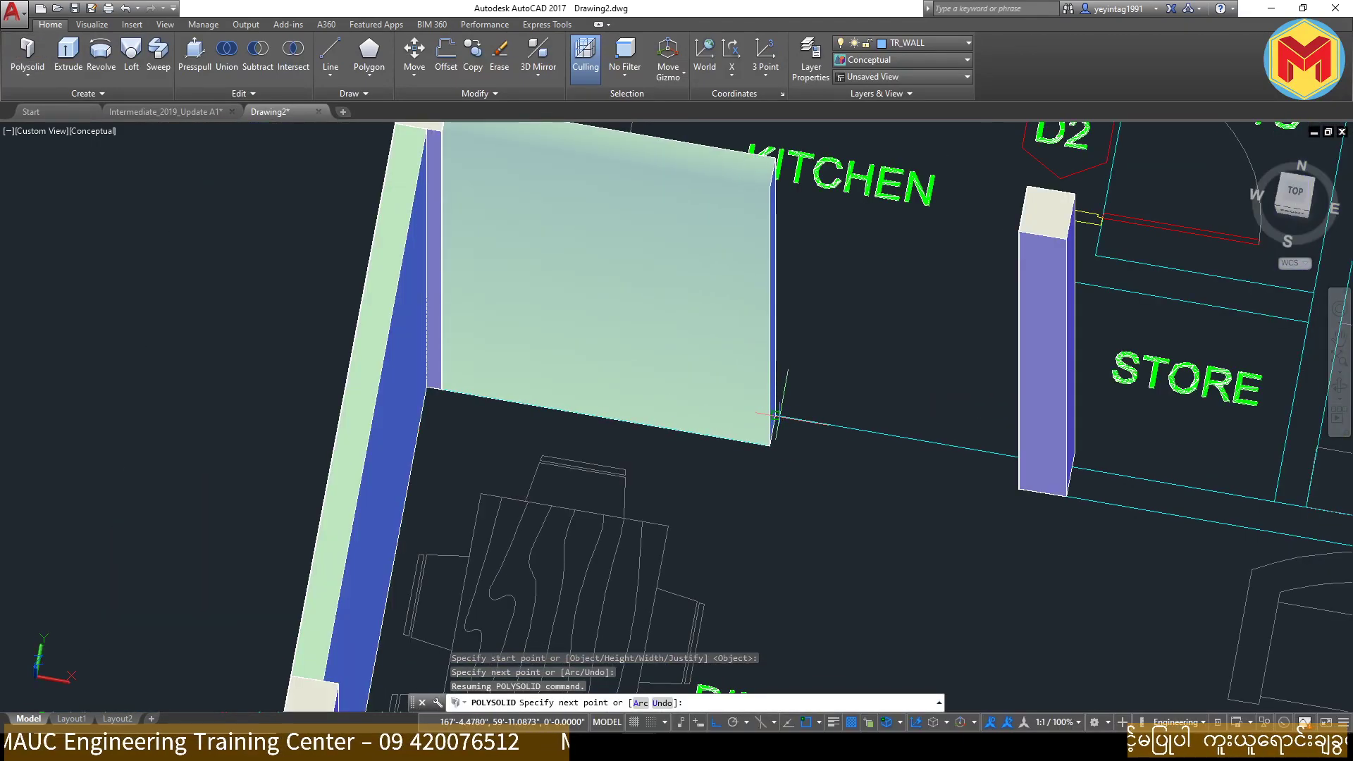
left_click(776, 416)
scroll(877, 468, "up", 2)
key("Return")
scroll(860, 433, "up", 2)
Step: Draw a 14' partition wall starting at the store column
key("Return")
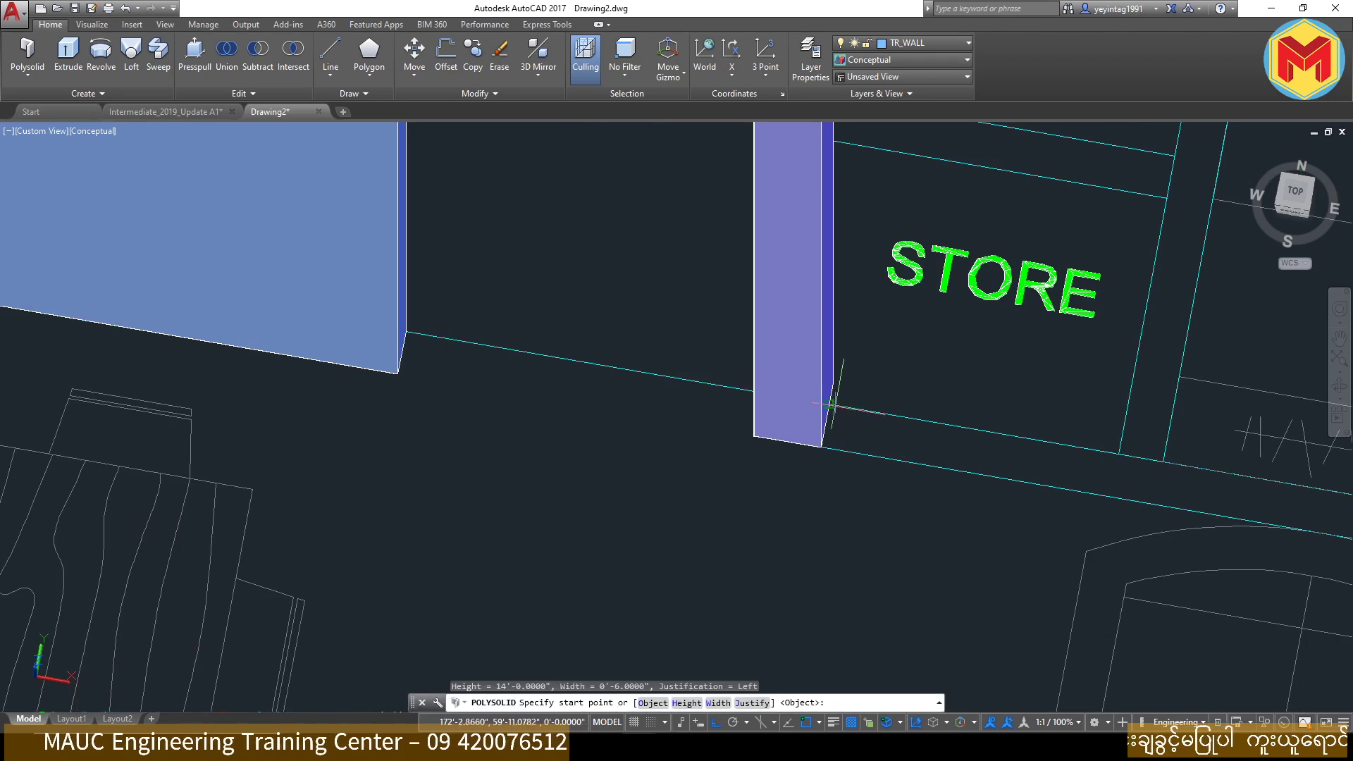
left_click(831, 405)
scroll(831, 406, "up", 2)
mouse_move(832, 405)
middle_mouse_down("shift")
mouse_move(1255, 531)
mouse_move(1057, 338)
middle_mouse_up("shift")
scroll(1078, 311, "down", 2)
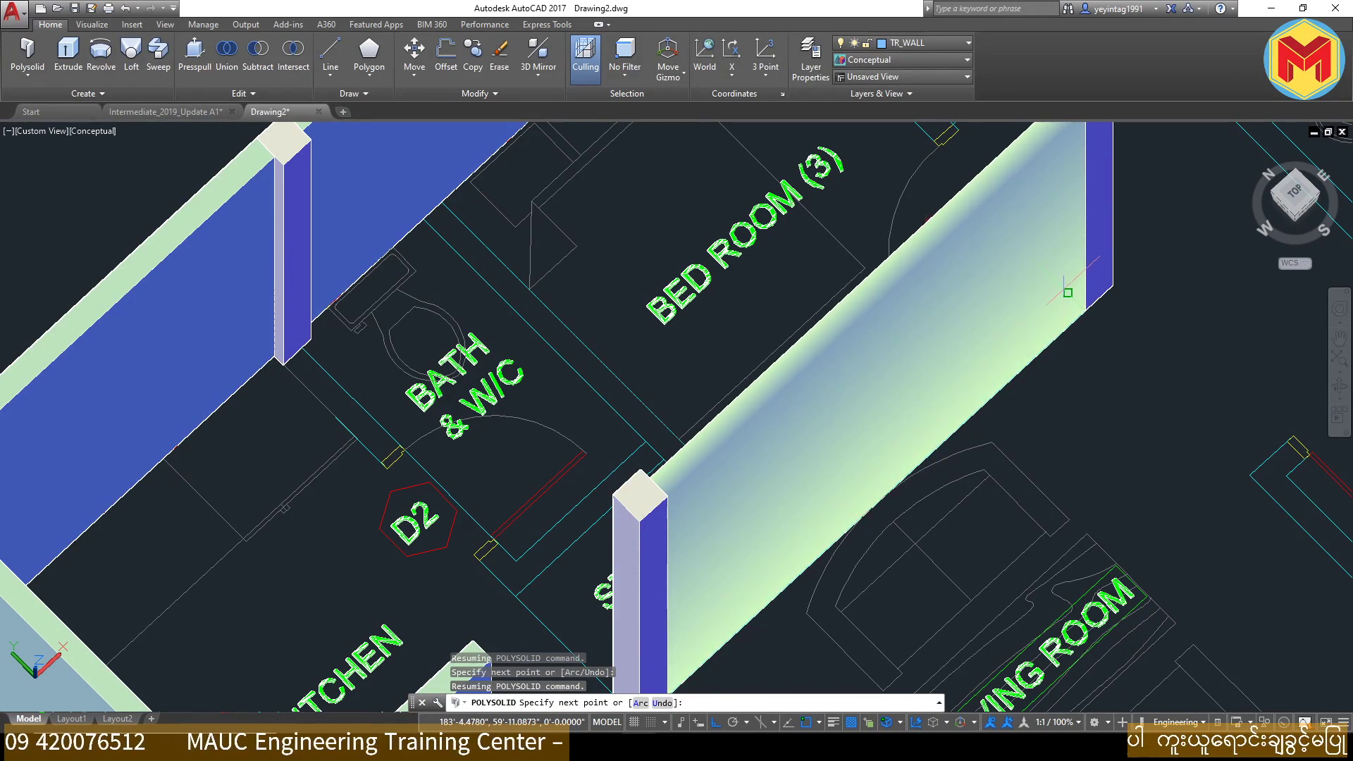
key("Return")
scroll(1001, 370, "down", 2)
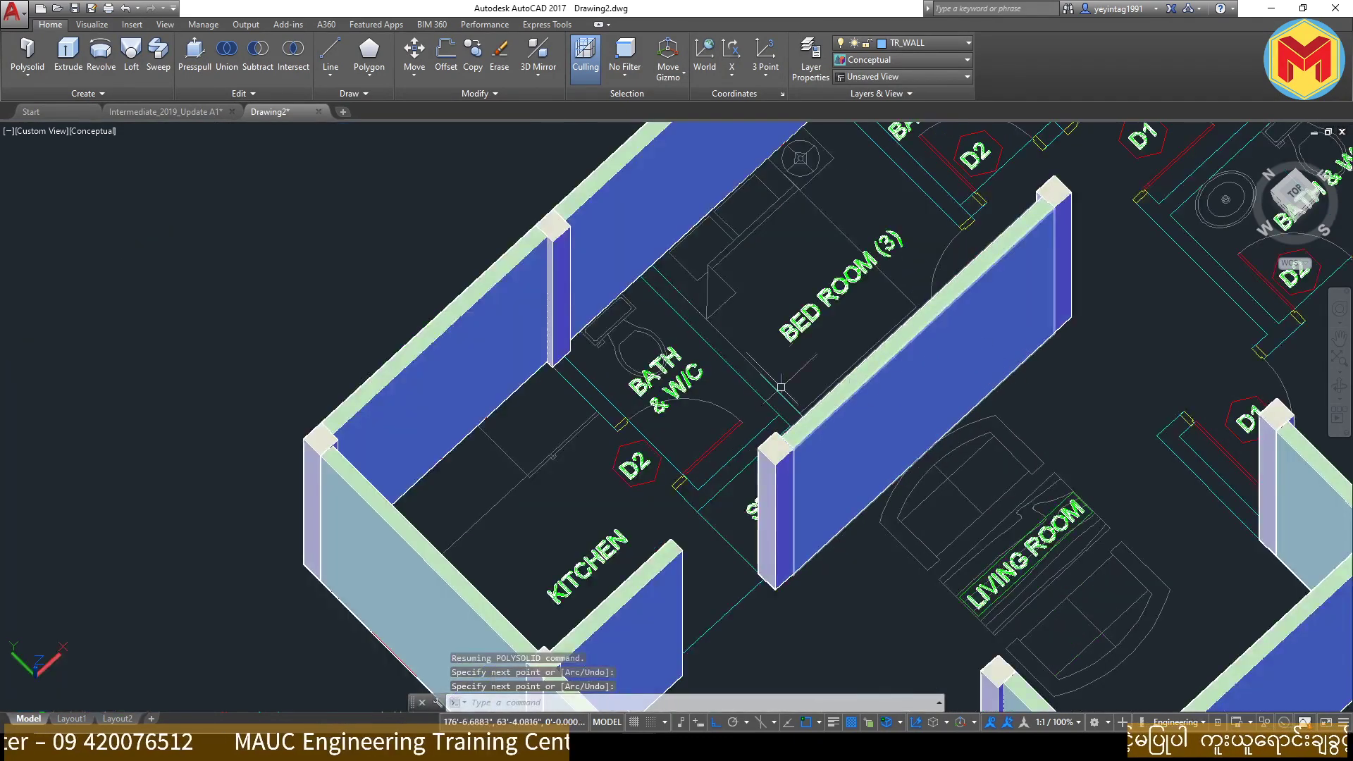
scroll(782, 446, "down", 2)
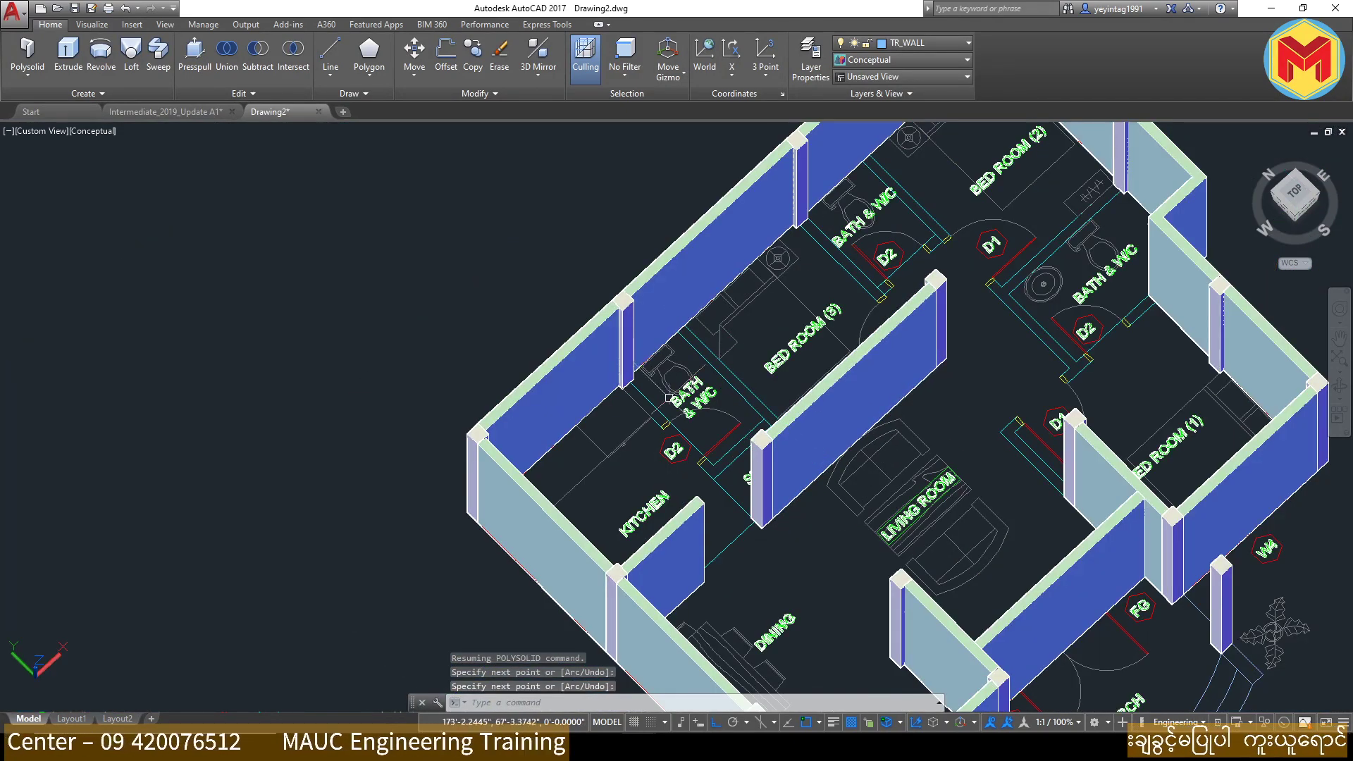
scroll(669, 399, "up", 5)
Step: Draw the 14' bath partition wall starting beside the bath door
key("Return")
left_click(638, 320)
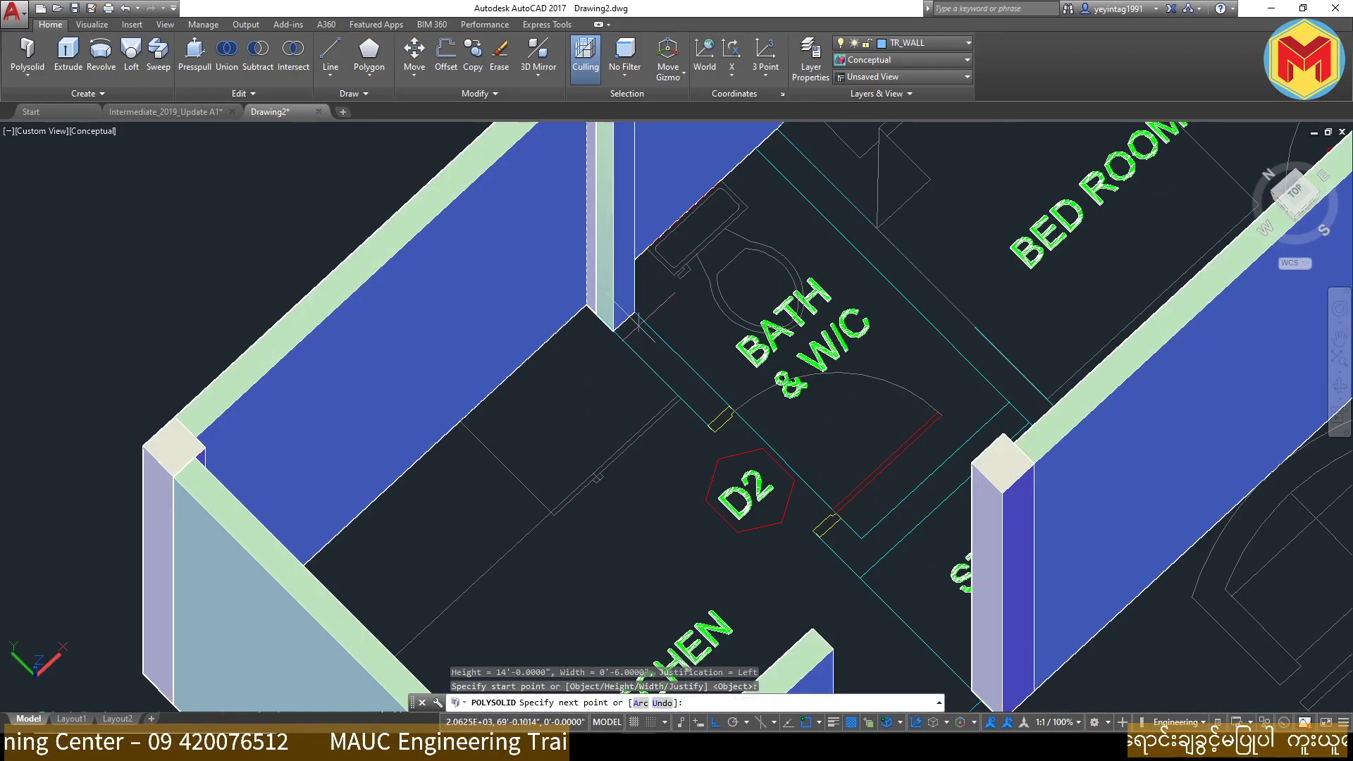
left_click(862, 537)
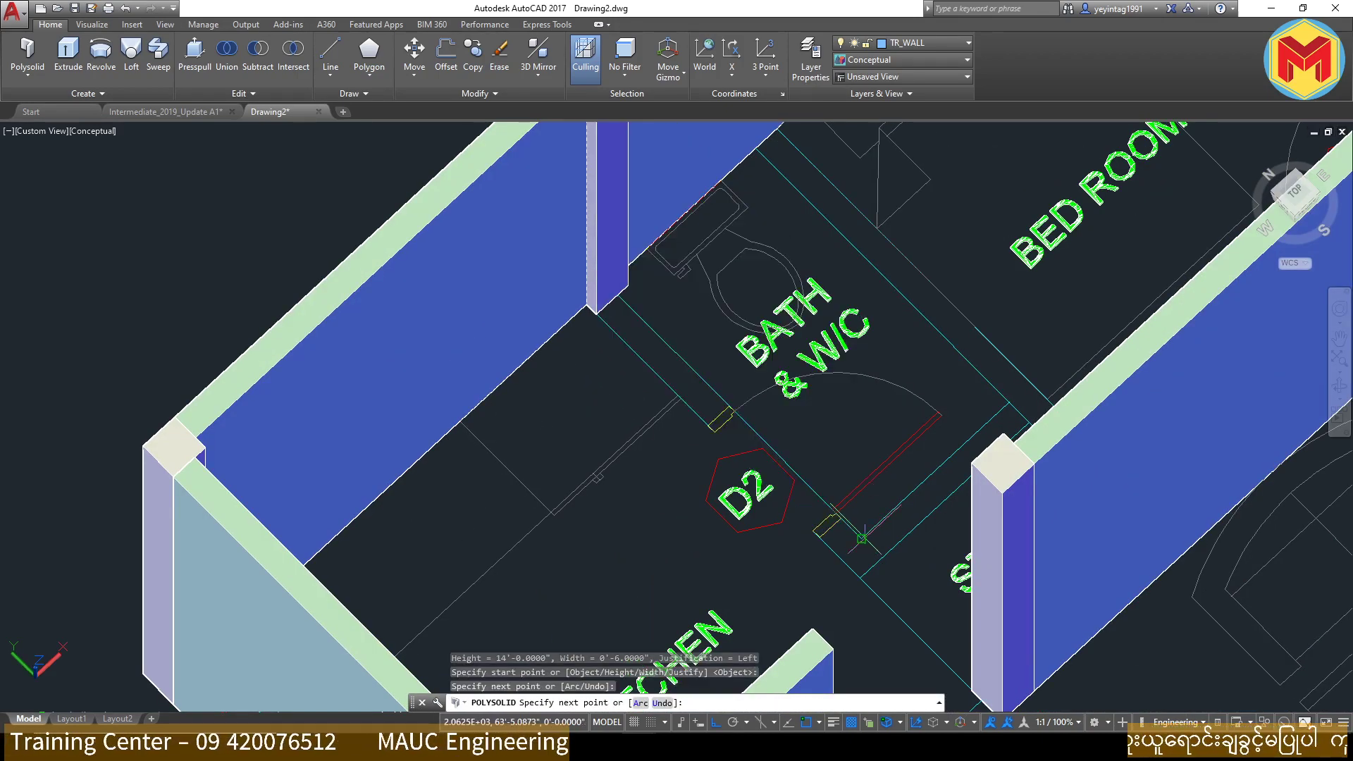
middle_click_drag(785, 139, 819, 372)
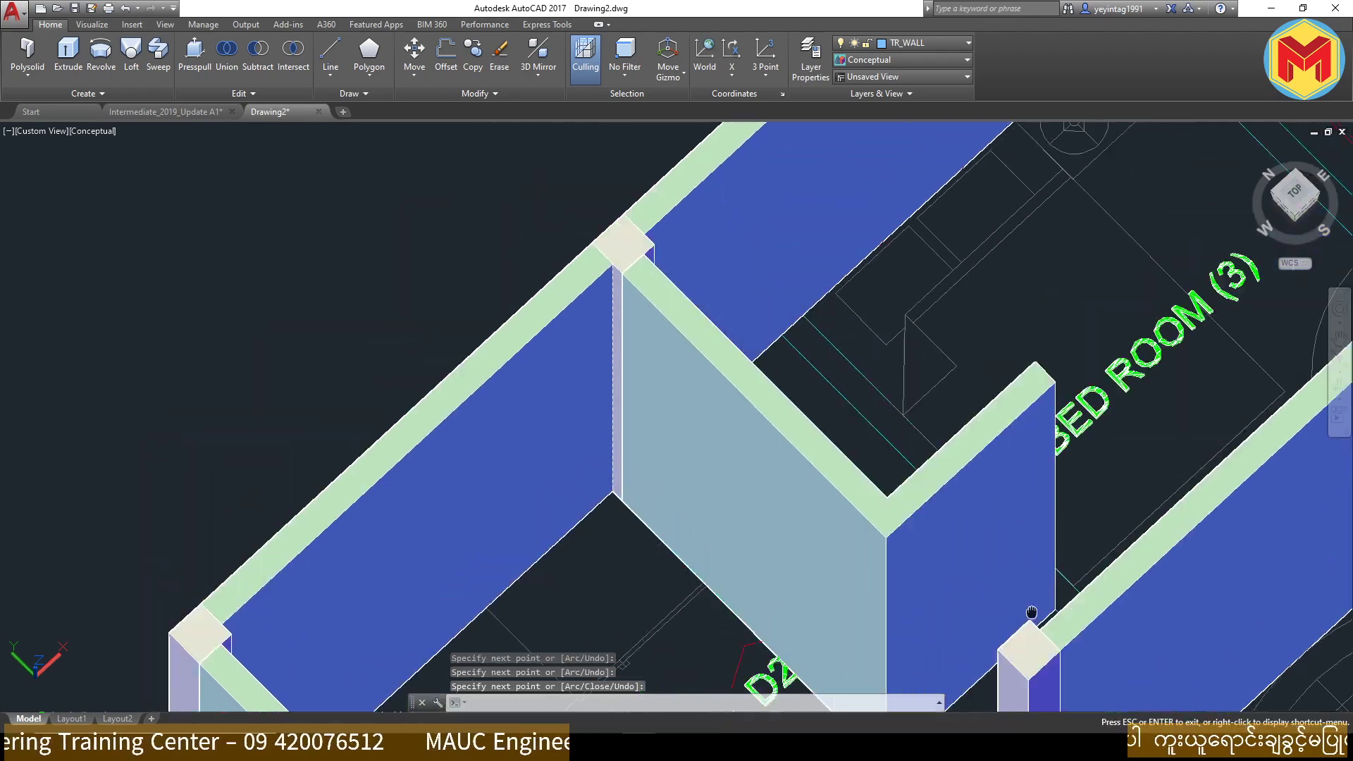
key("Return")
key("Return")
Step: Draw a 14' partition wall from the bath corner to the adjoining wall corner
left_click(813, 373)
mouse_move(870, 468)
middle_mouse_down("shift")
mouse_move(1131, 595)
mouse_move(1156, 494)
middle_mouse_up("shift")
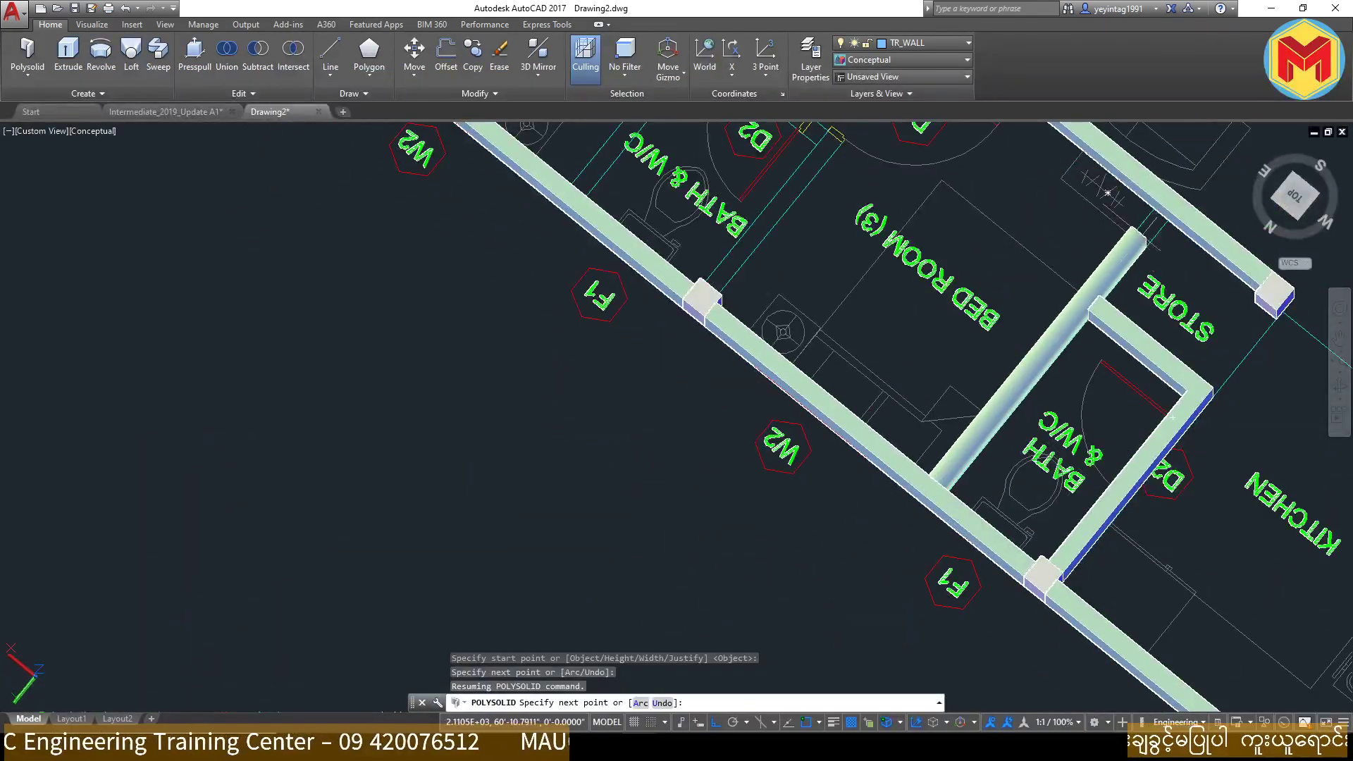
mouse_move(1154, 208)
middle_mouse_down("shift")
mouse_move(1176, 376)
mouse_move(1142, 344)
middle_mouse_up("shift")
scroll(1142, 344, "up", 5)
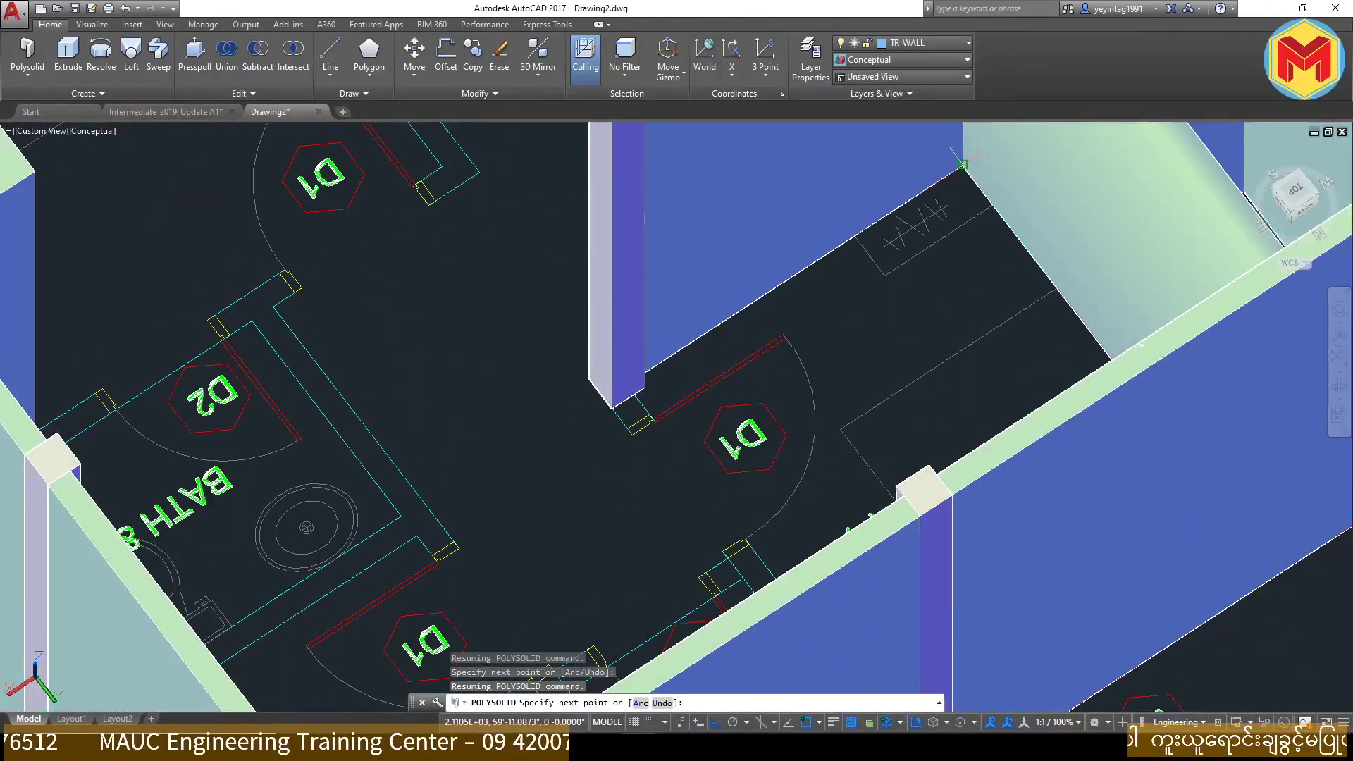
left_click(962, 164)
key("Return")
scroll(961, 272, "down", 5)
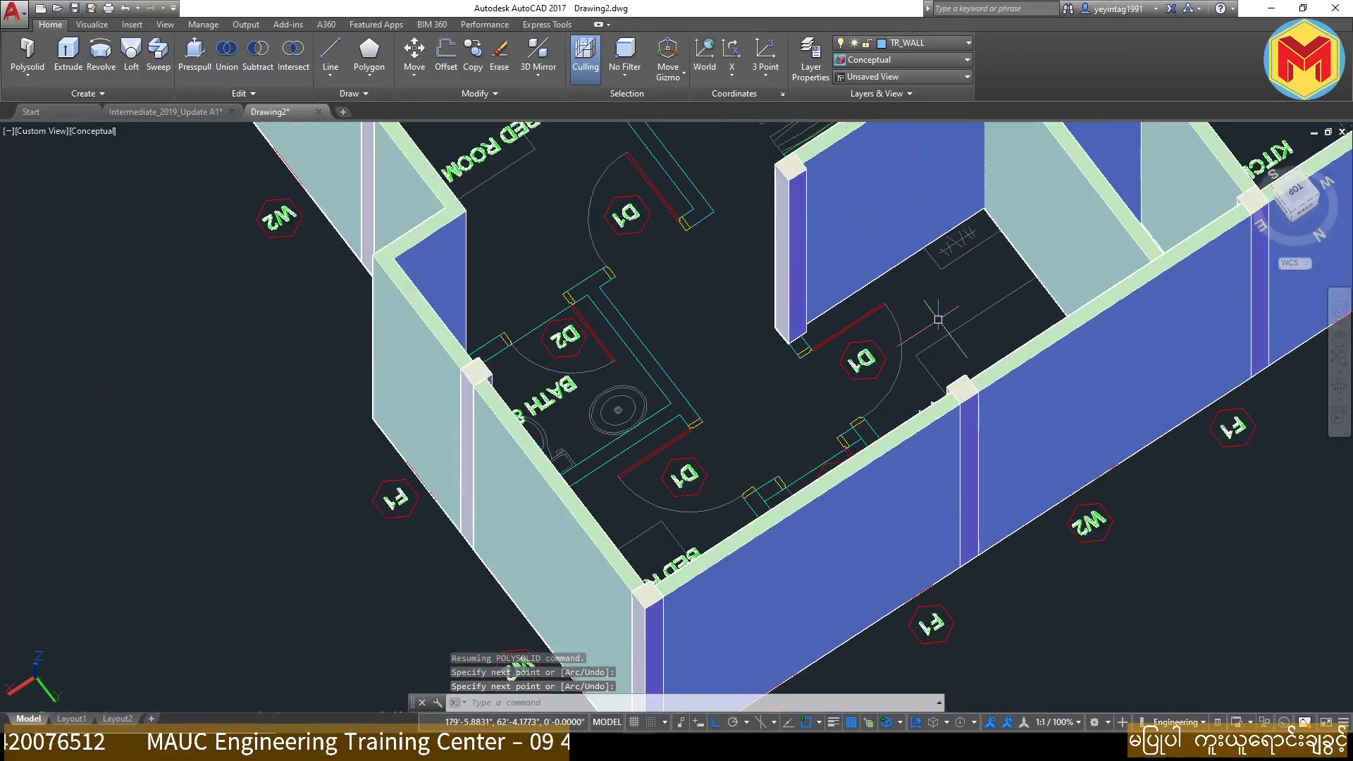
Step: Begin a wall at the bath door corner, then cancel it and undo the last change
key("Return")
middle_click_drag(938, 319, 983, 331, "shift")
scroll(983, 331, "up", 5)
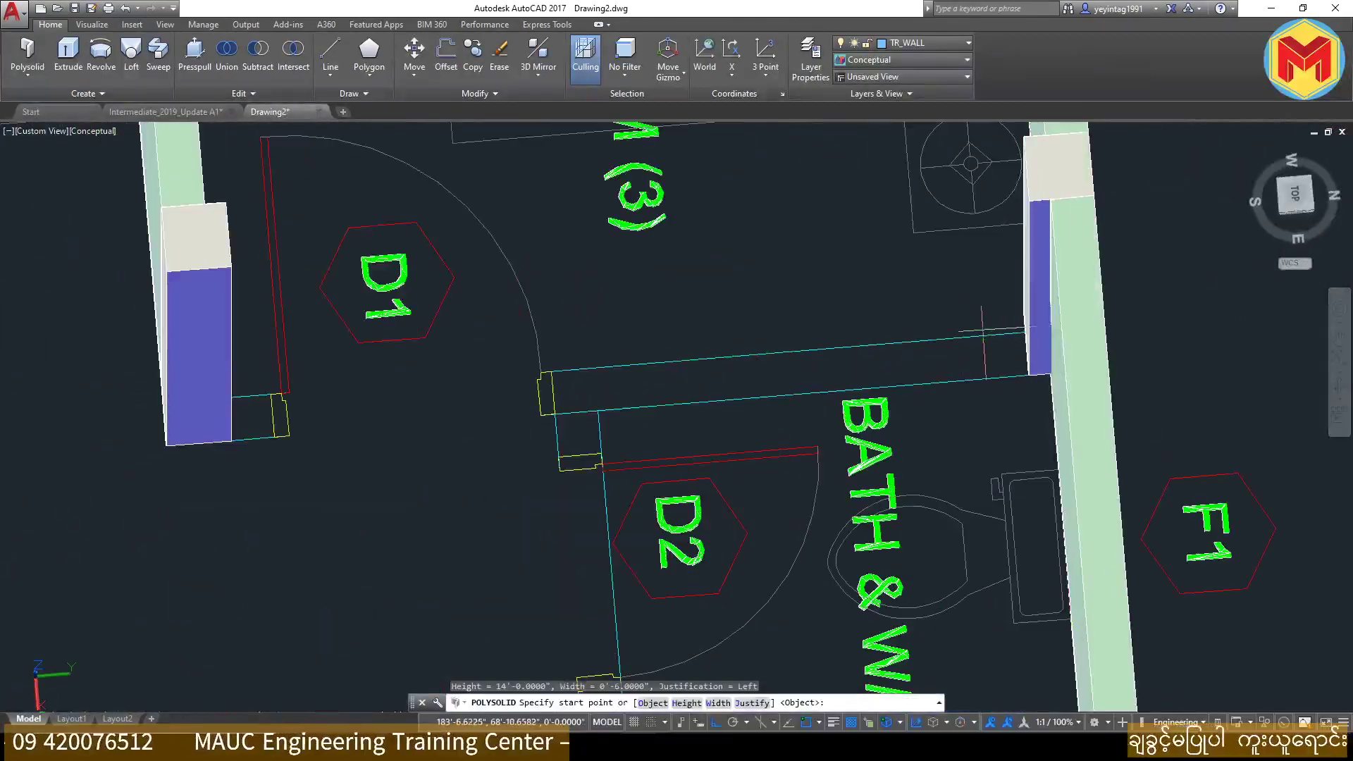
left_click(1026, 332)
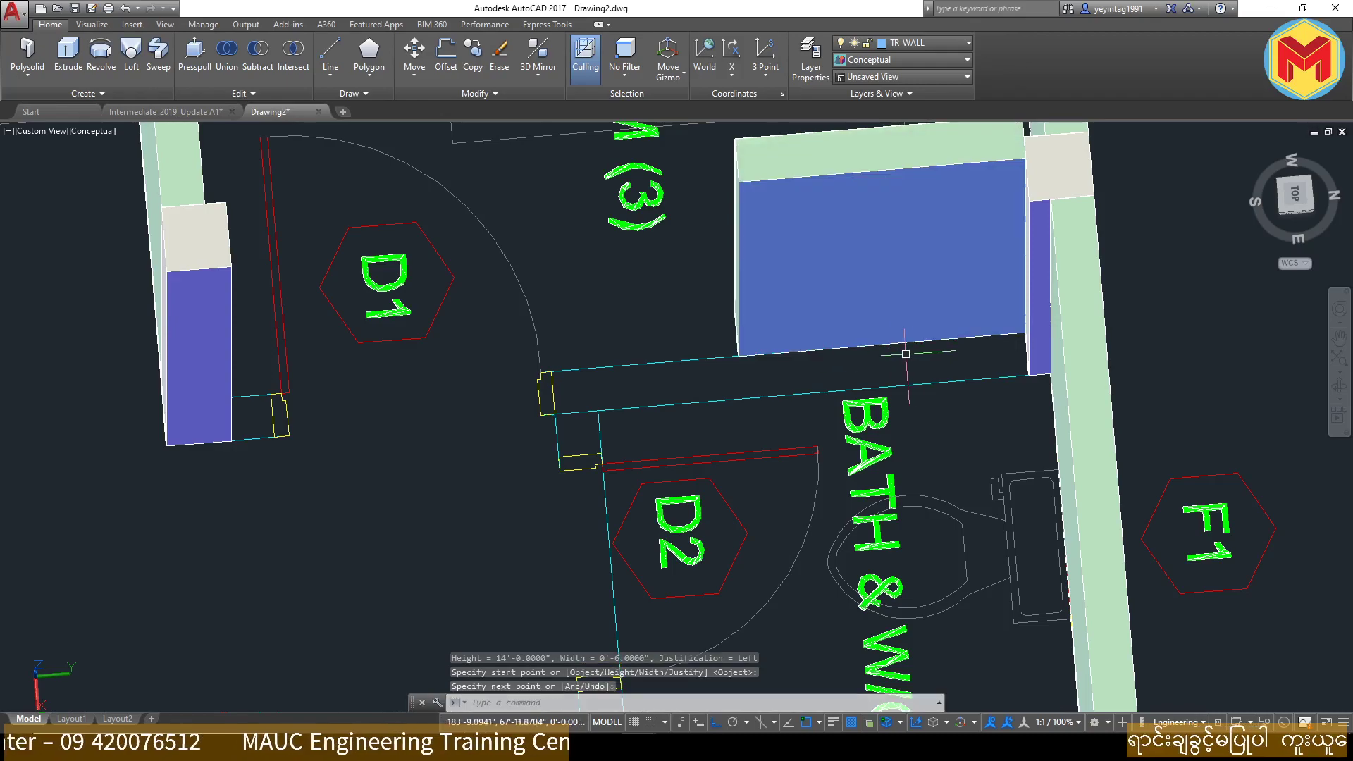
key("Return")
key("ctrl+z")
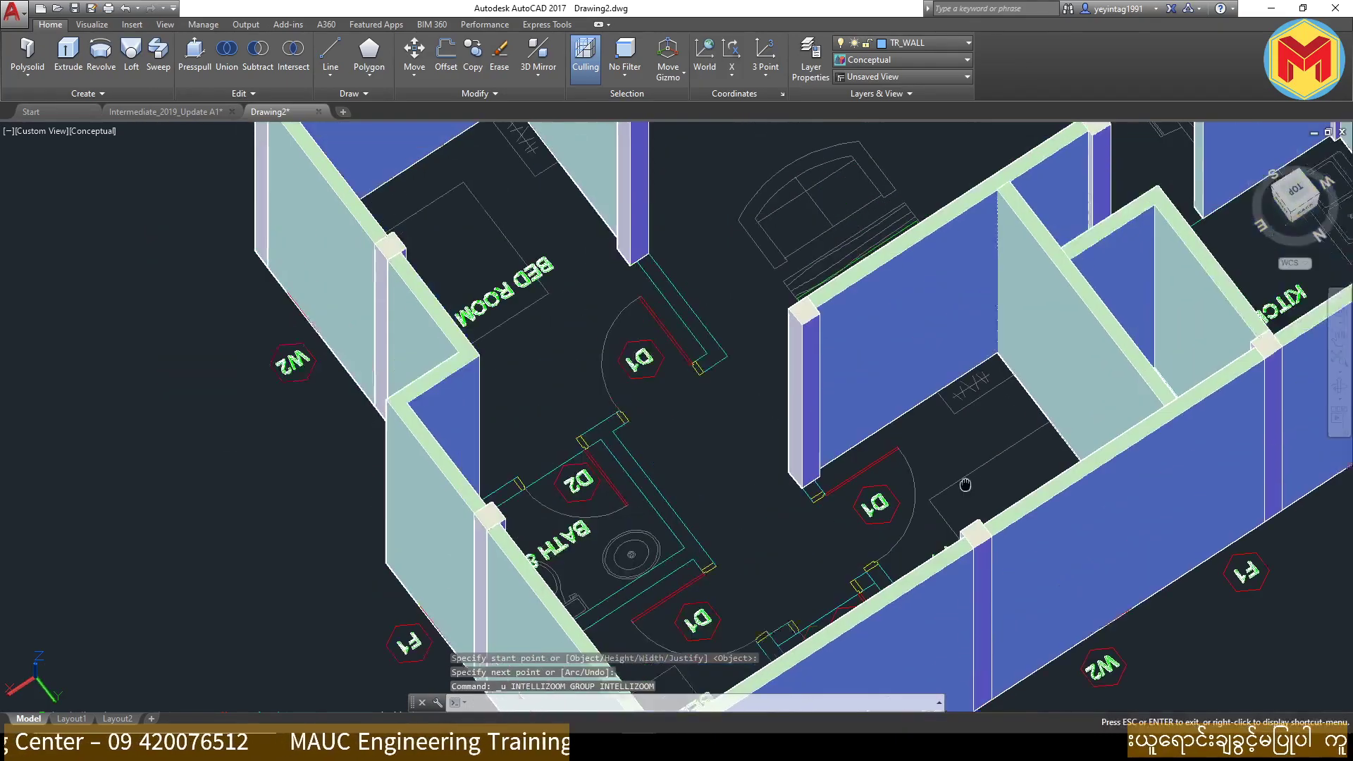
Step: Draw a 14' polysolid partition wall from the Bed Room (3) wall corner
scroll(959, 459, "down", 5)
scroll(872, 471, "up", 5)
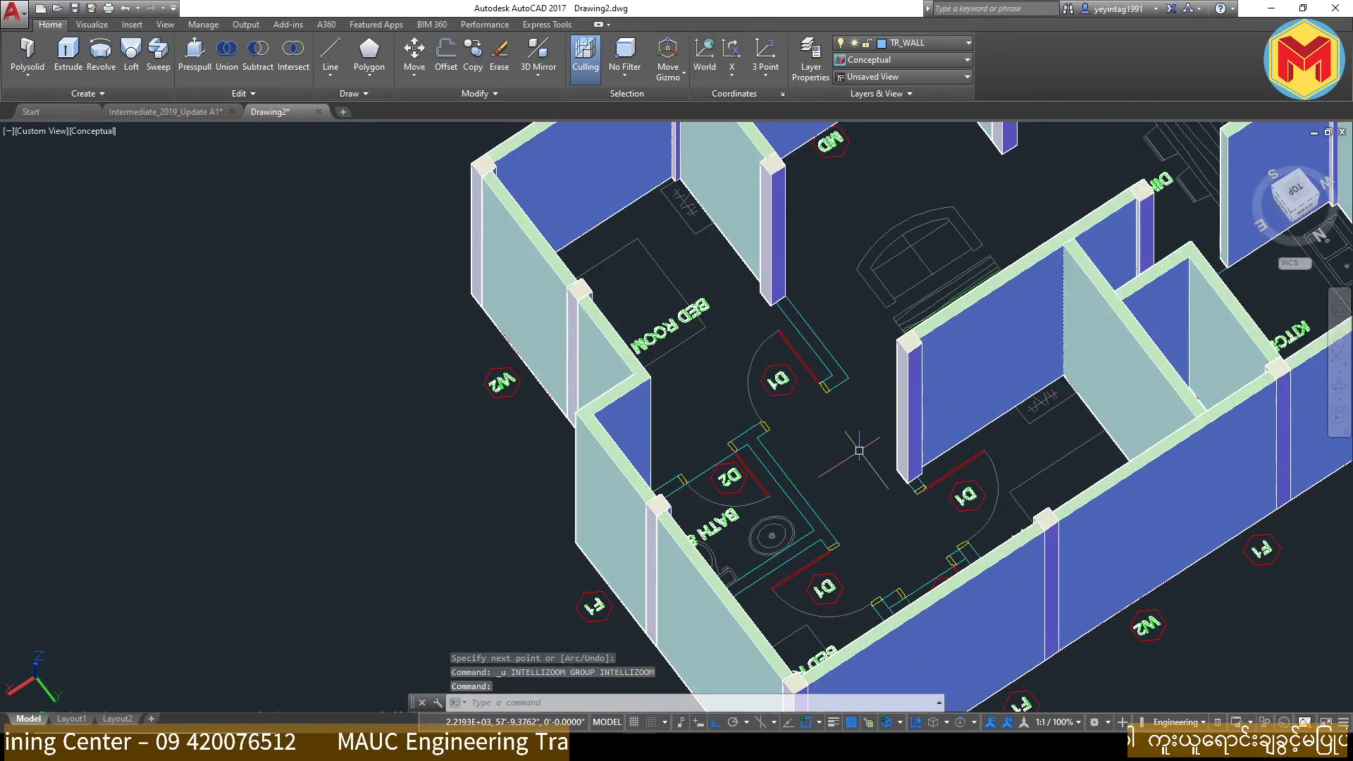
scroll(834, 481, "down", 3)
middle_click_drag(834, 482, 997, 570, "shift")
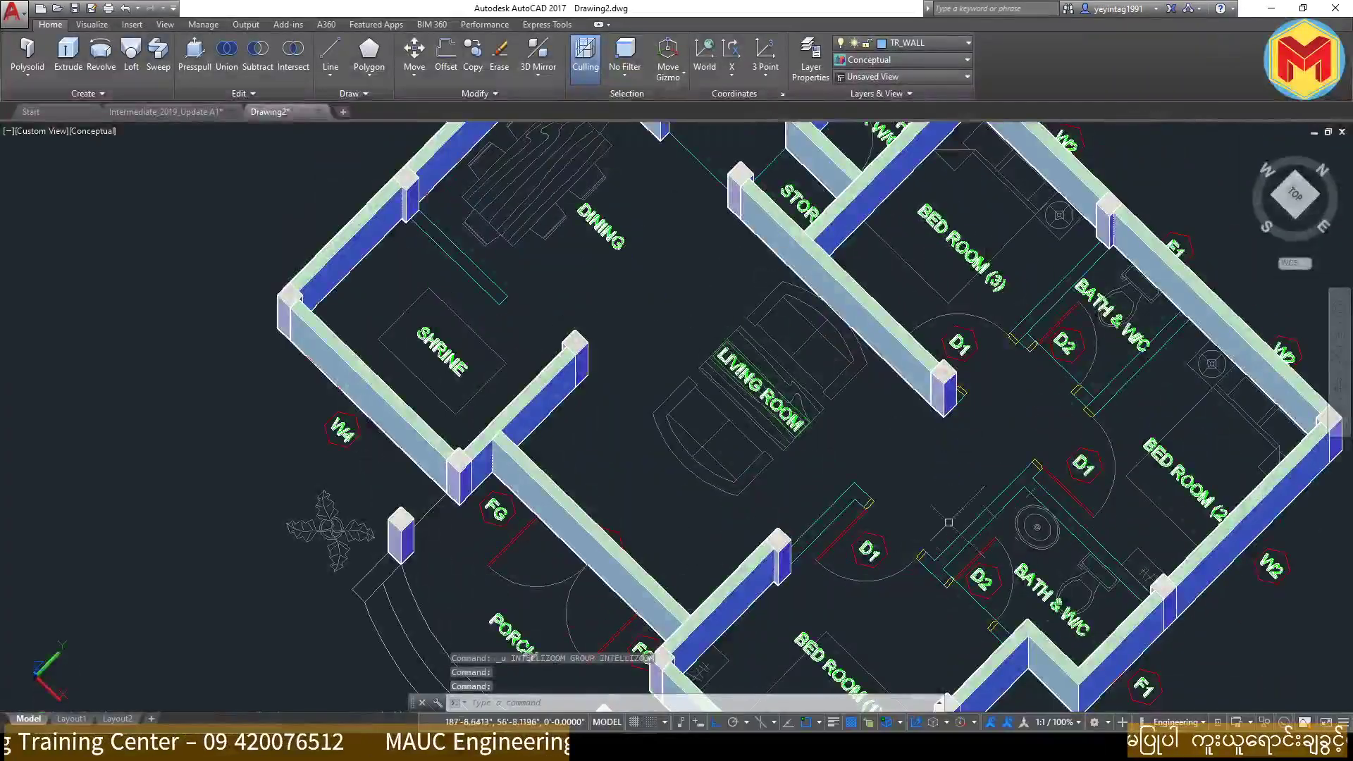
scroll(996, 571, "up", 3)
scroll(1007, 566, "down", 4)
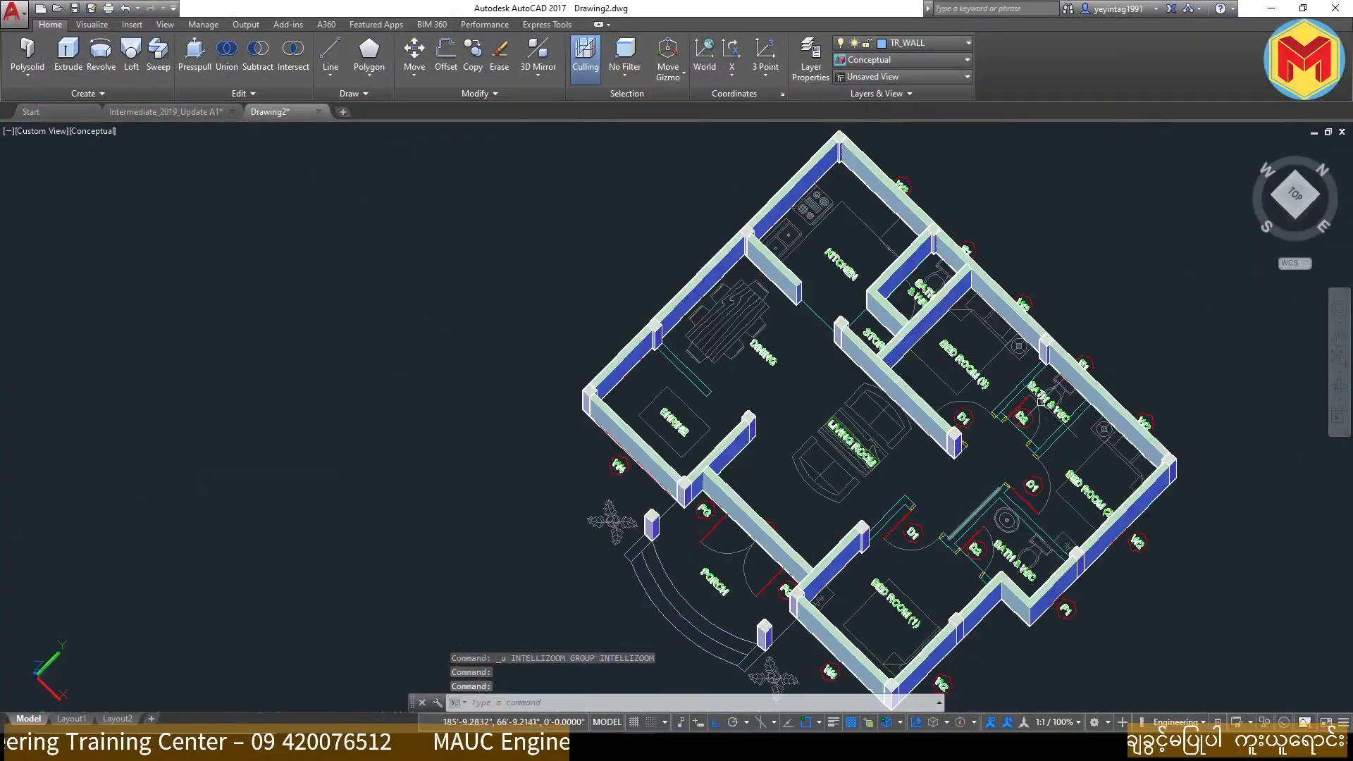
scroll(1040, 384, "up", 6)
scroll(1068, 299, "up", 2)
left_click(28, 51)
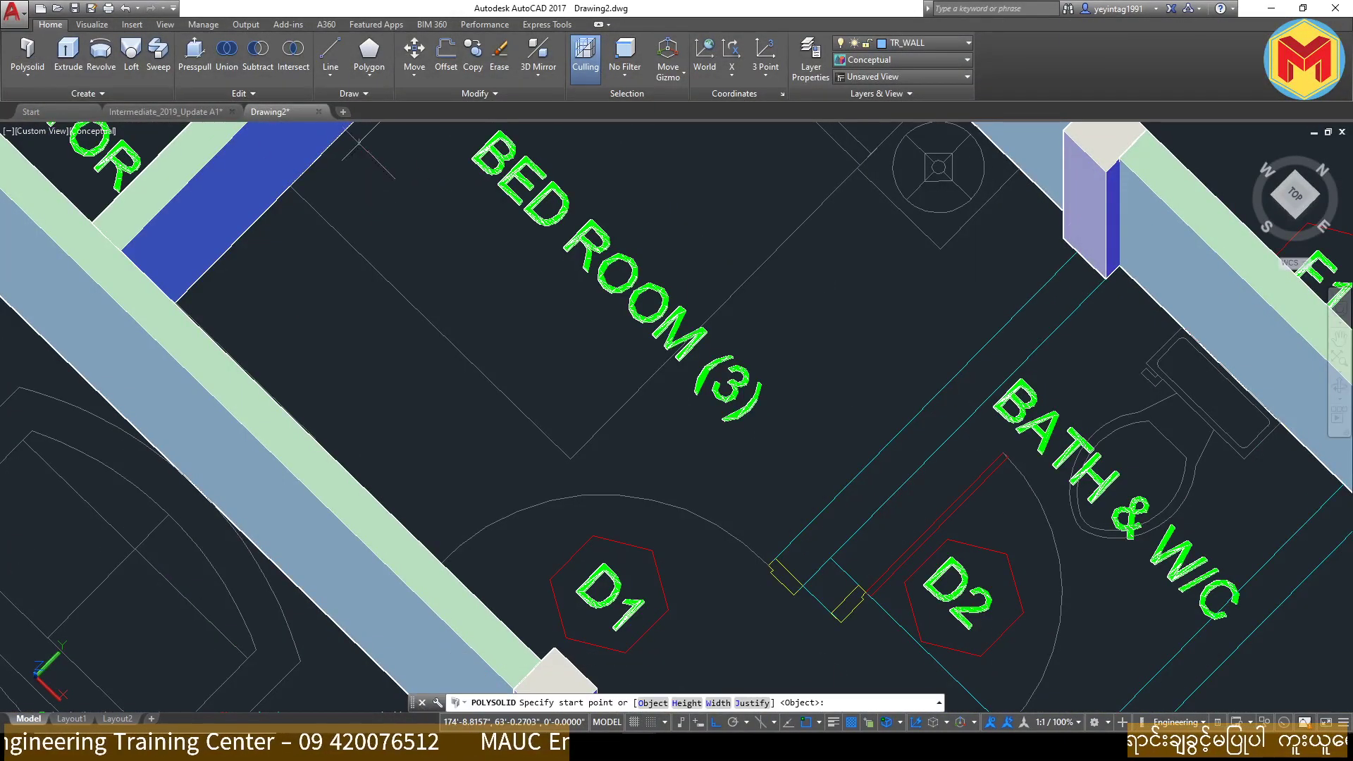
scroll(1095, 288, "up", 3)
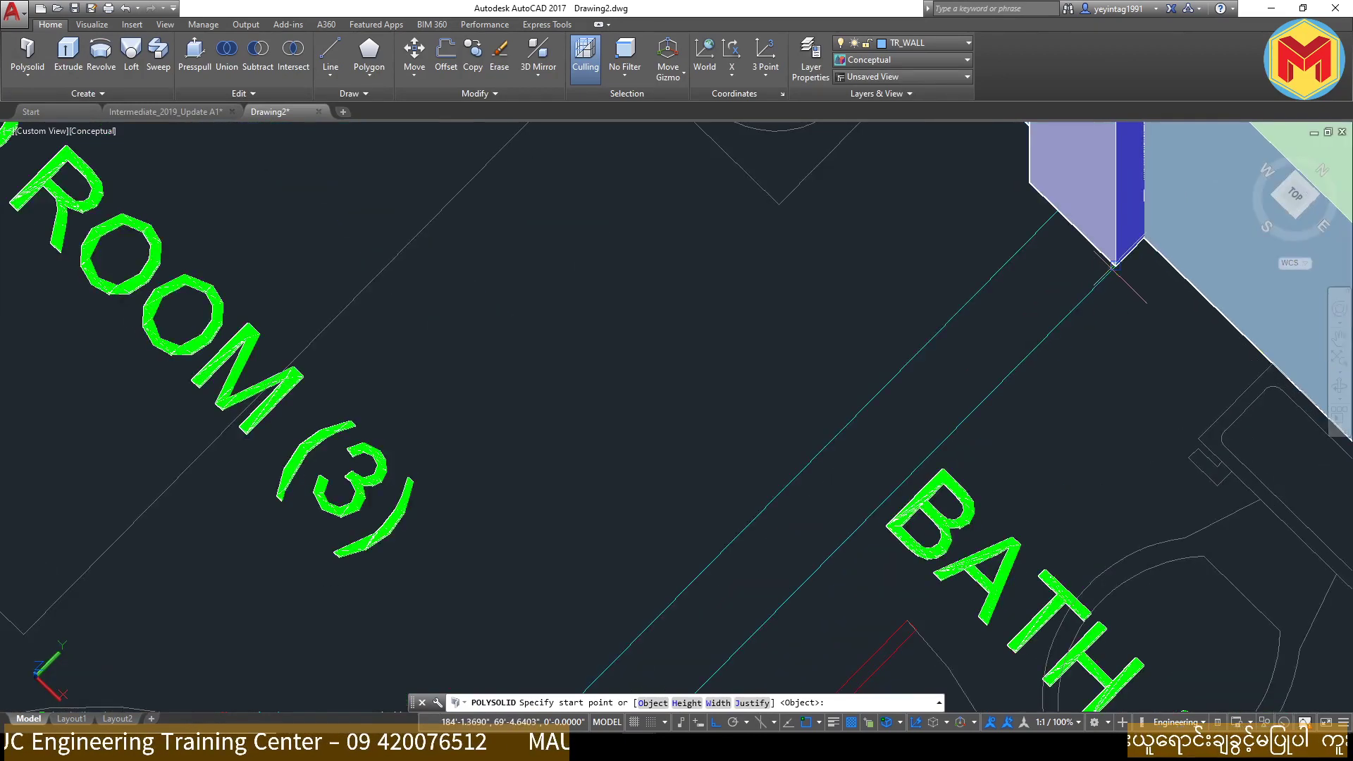
left_click(1114, 265)
scroll(1113, 265, "down", 3)
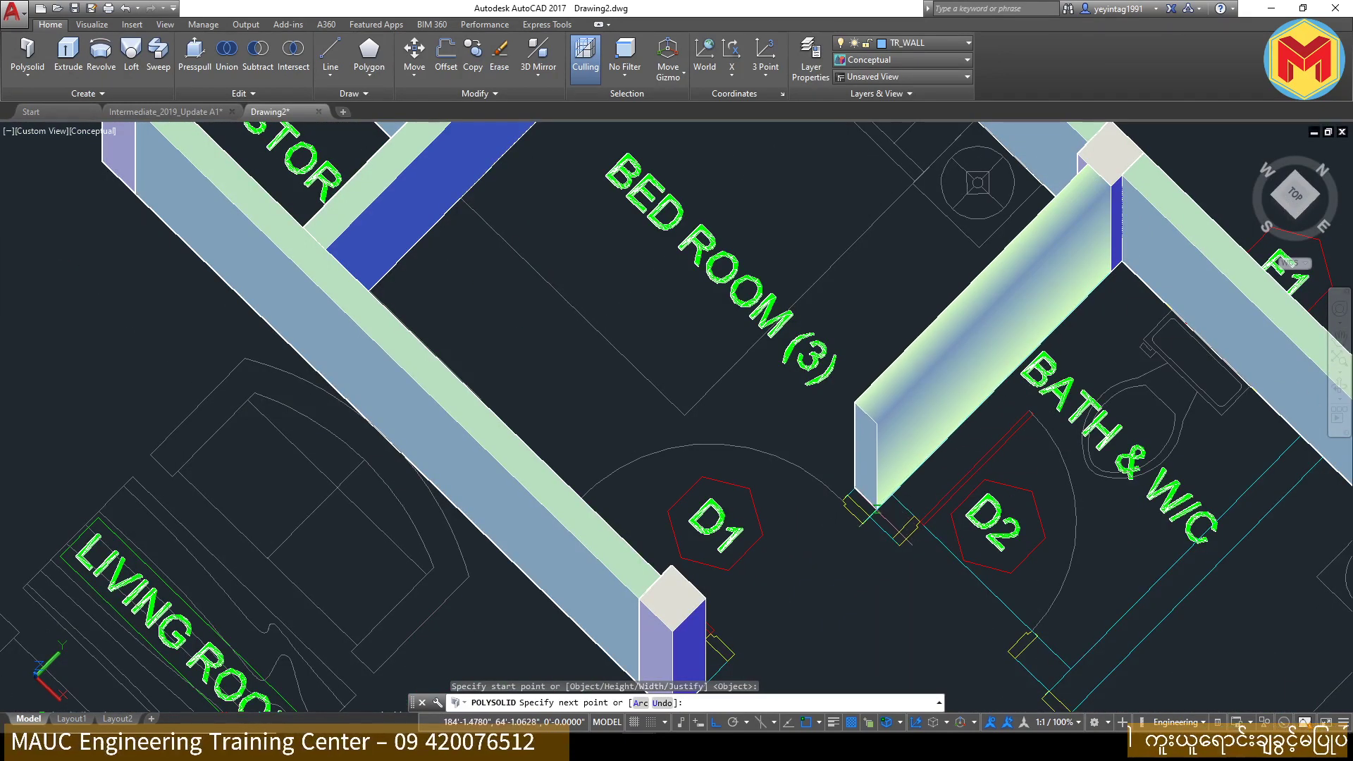
middle_click_drag(878, 506, 965, 358)
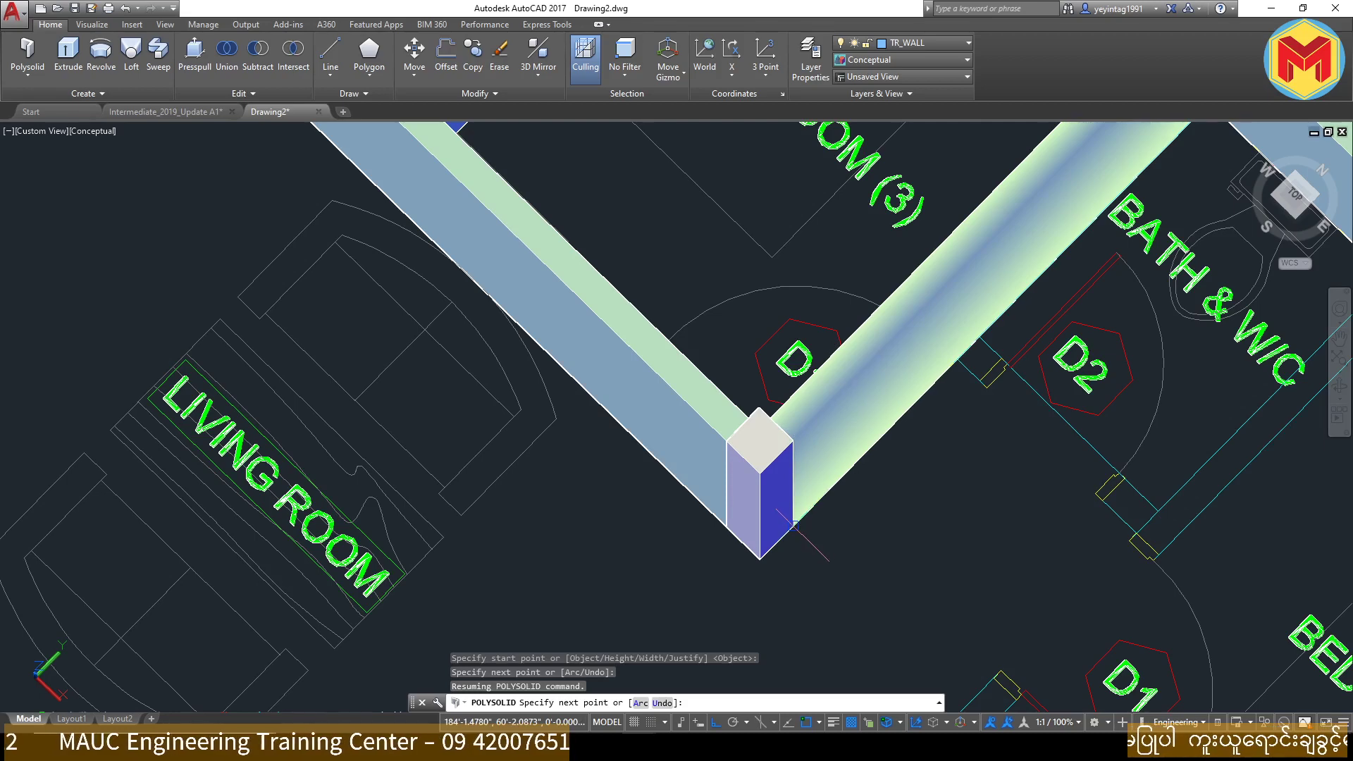
left_click(794, 524)
key("Return")
Step: Add a 14' polysolid wall separating the Living Room from the Bath & W/C
scroll(986, 356, "up", 2)
key("Return")
left_click(937, 387)
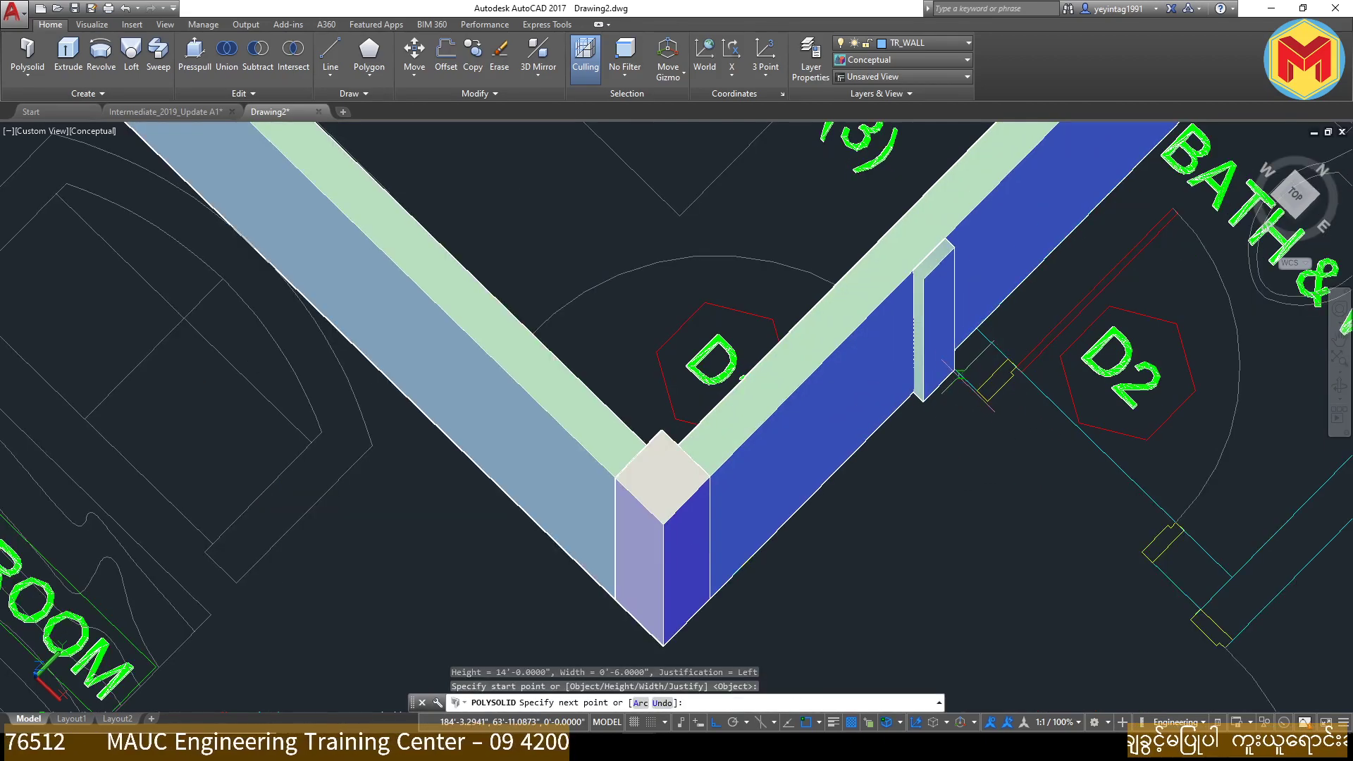
key("Escape")
key("Return")
left_click(948, 359)
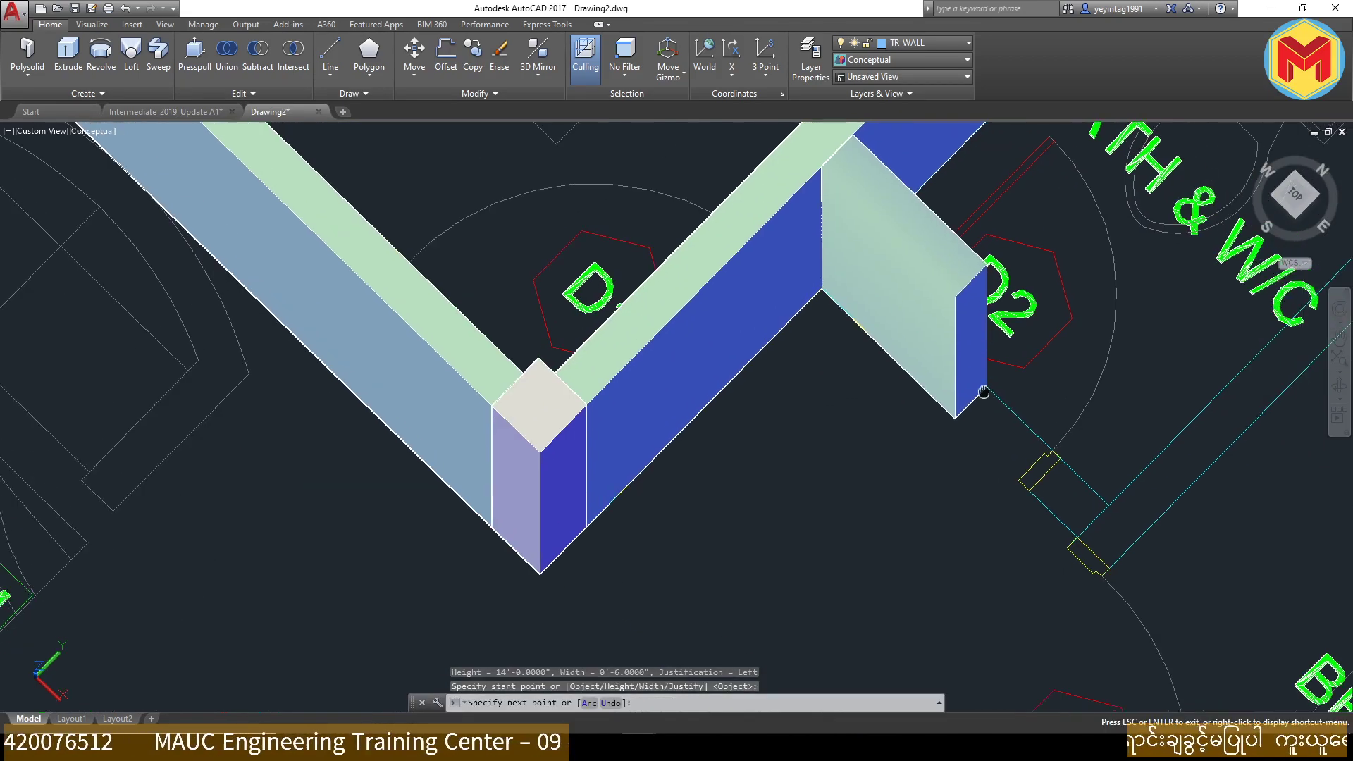
mouse_move(1223, 571)
middle_mouse_down()
mouse_move(1085, 494)
mouse_move(922, 493)
middle_mouse_up()
left_click(1094, 502)
scroll(917, 458, "down", 2)
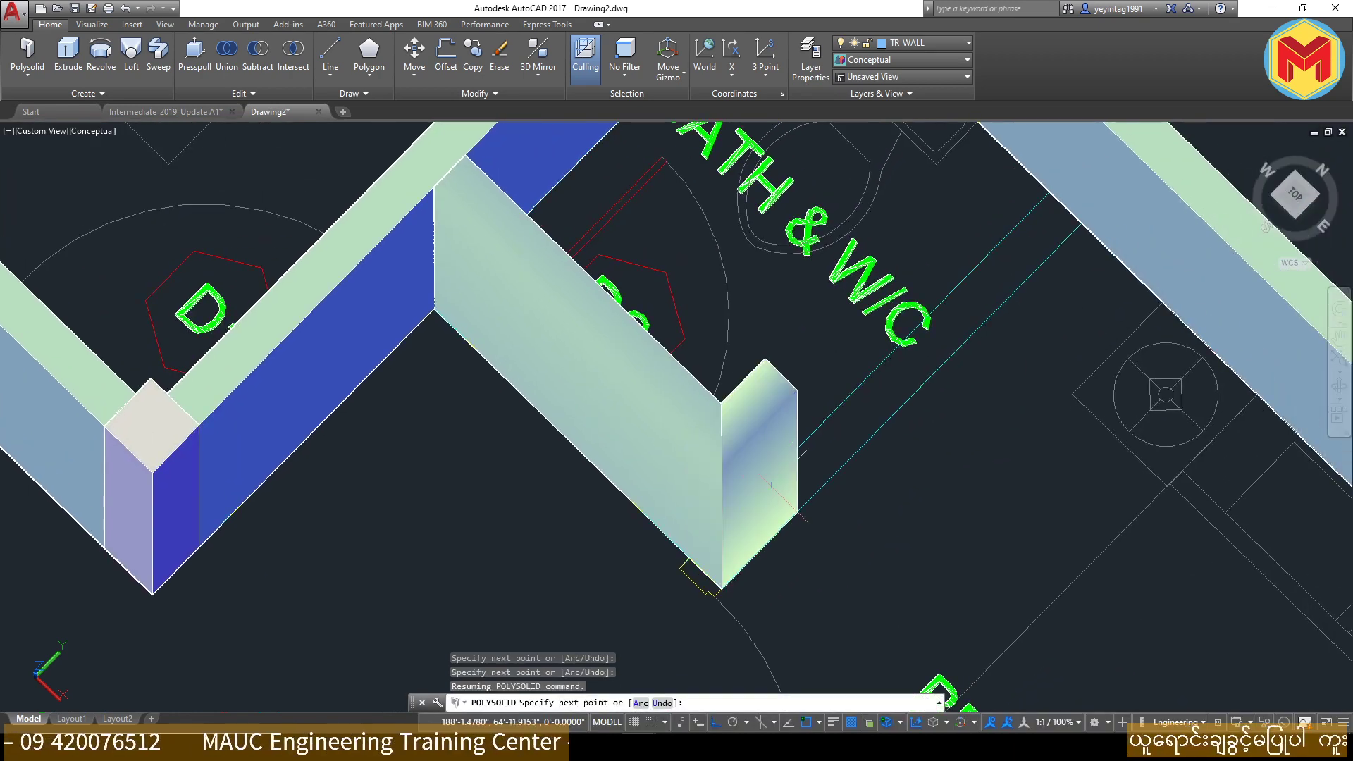
scroll(928, 362, "down", 2)
key("Escape")
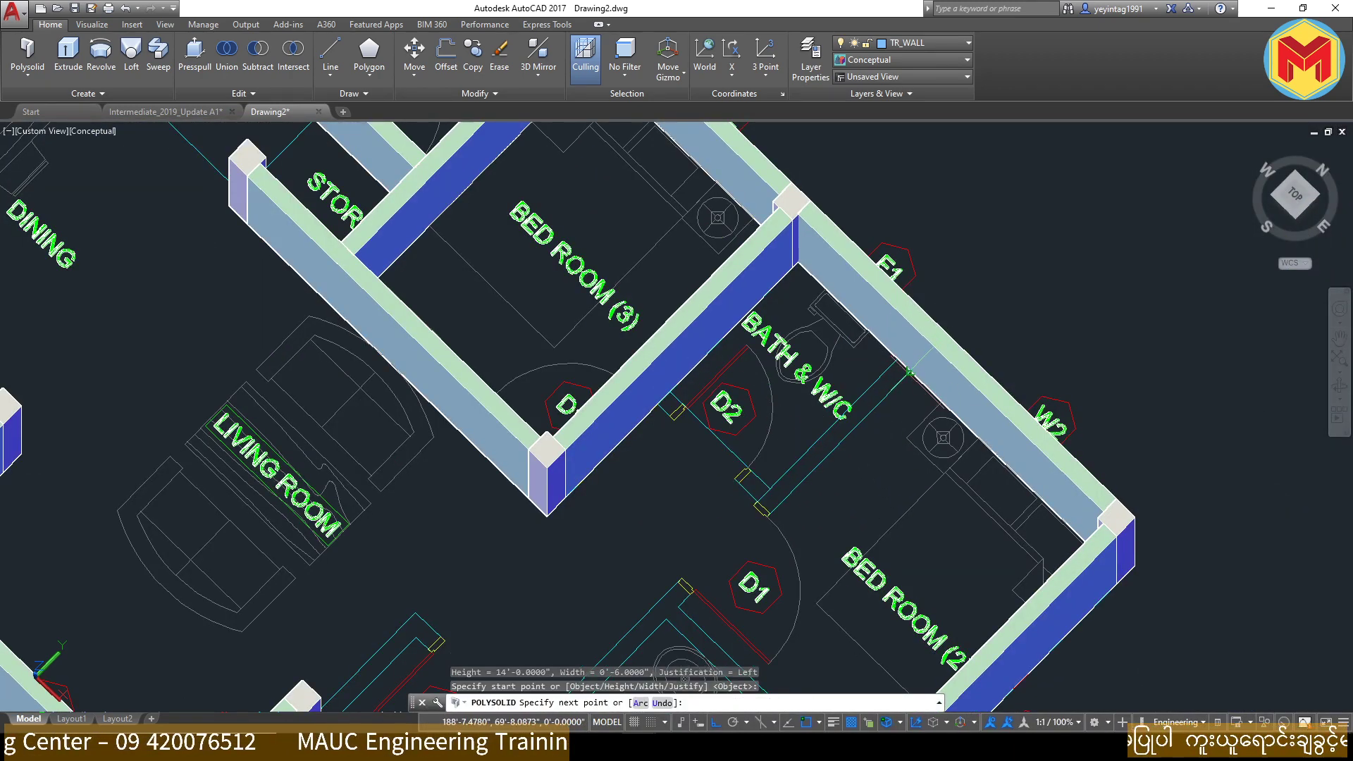
mouse_move(849, 434)
middle_mouse_down()
mouse_move(1013, 310)
mouse_move(1110, 197)
middle_mouse_up()
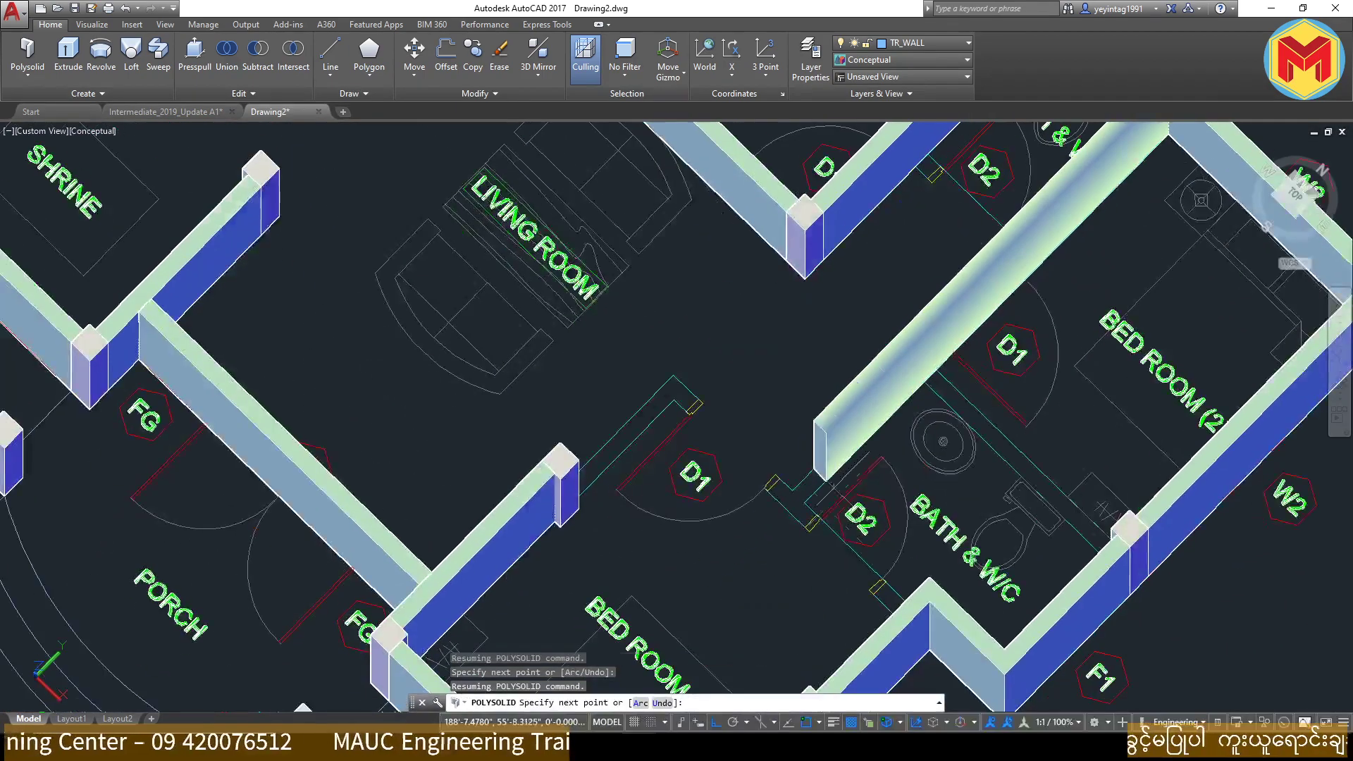
left_click(852, 487)
key("Return")
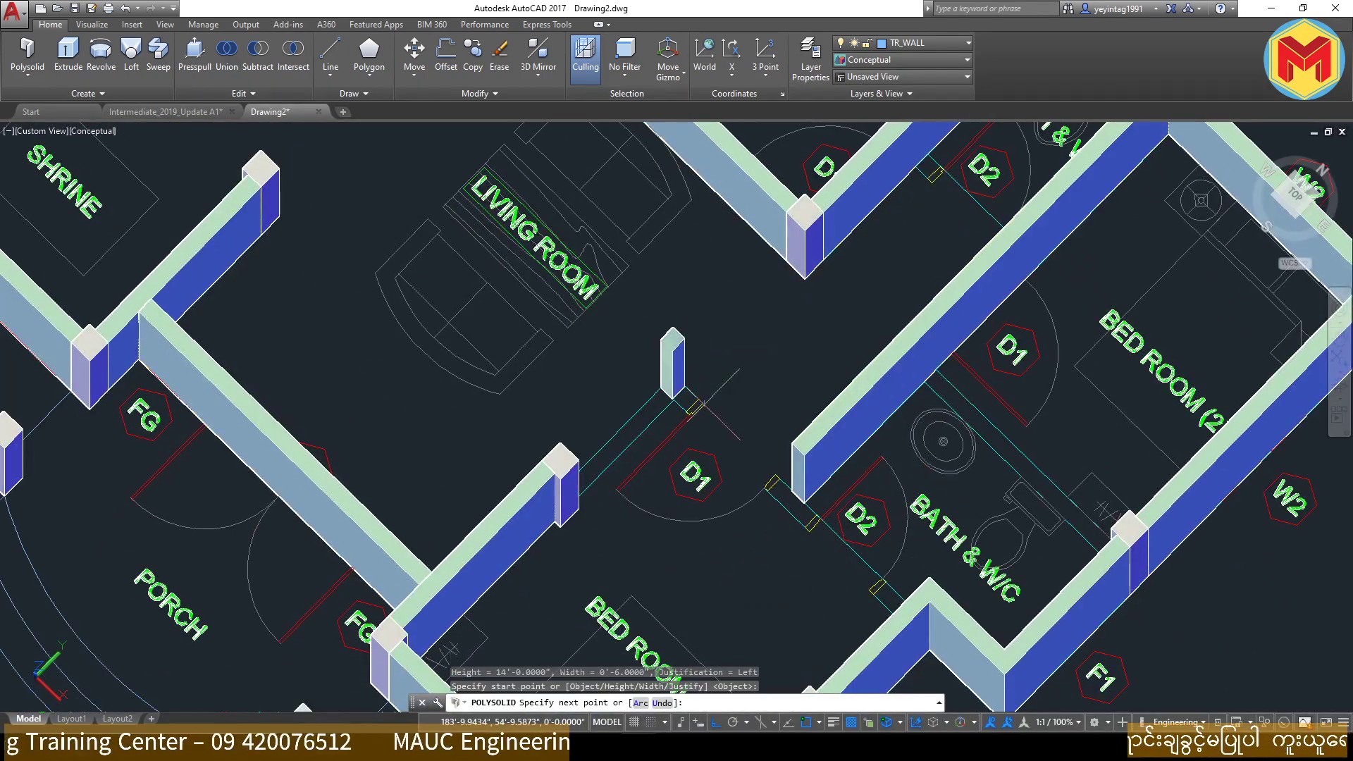
Step: Check the new walls in top plan view, then in a tilted 3D view
middle_click_drag(810, 487, 819, 436)
left_click(1295, 195)
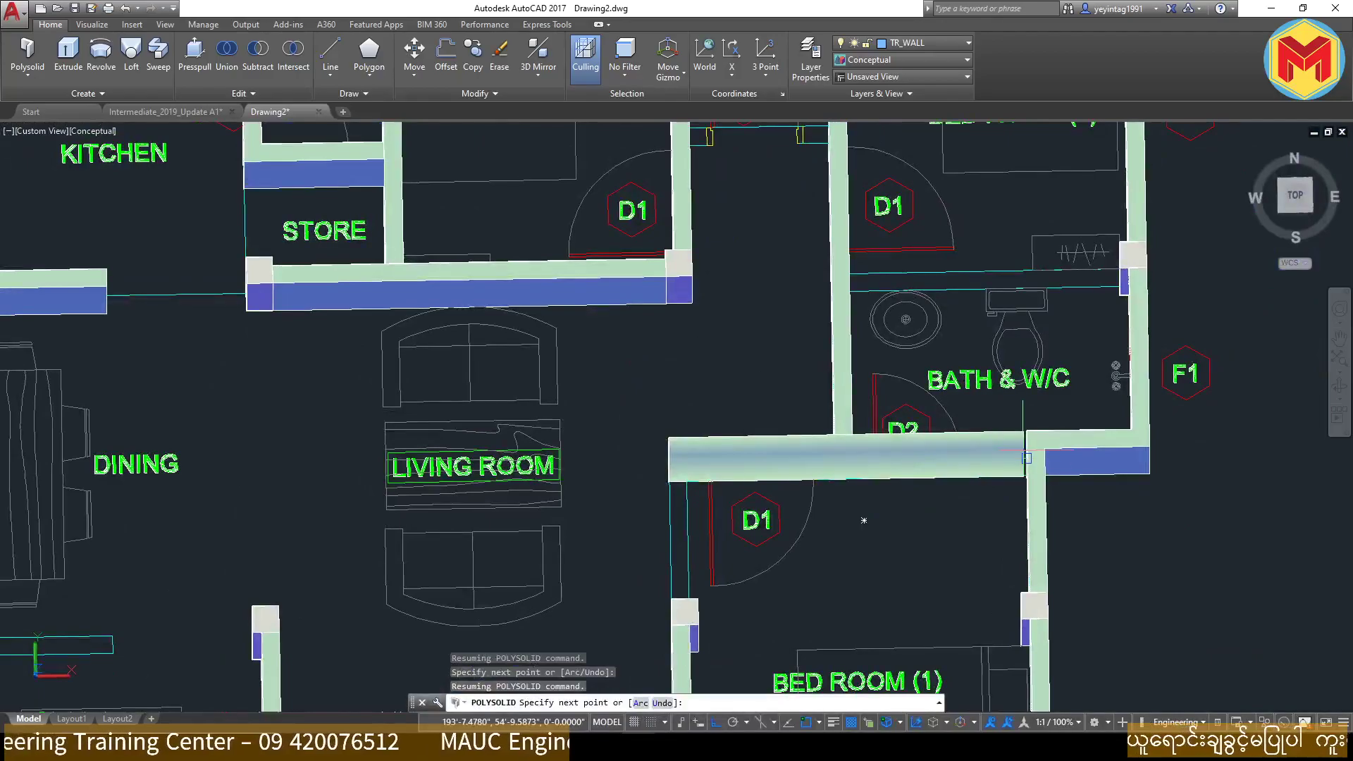
scroll(864, 520, "up", 2)
mouse_move(863, 521)
middle_mouse_down("shift")
mouse_move(525, 488)
mouse_move(645, 574)
middle_mouse_up("shift")
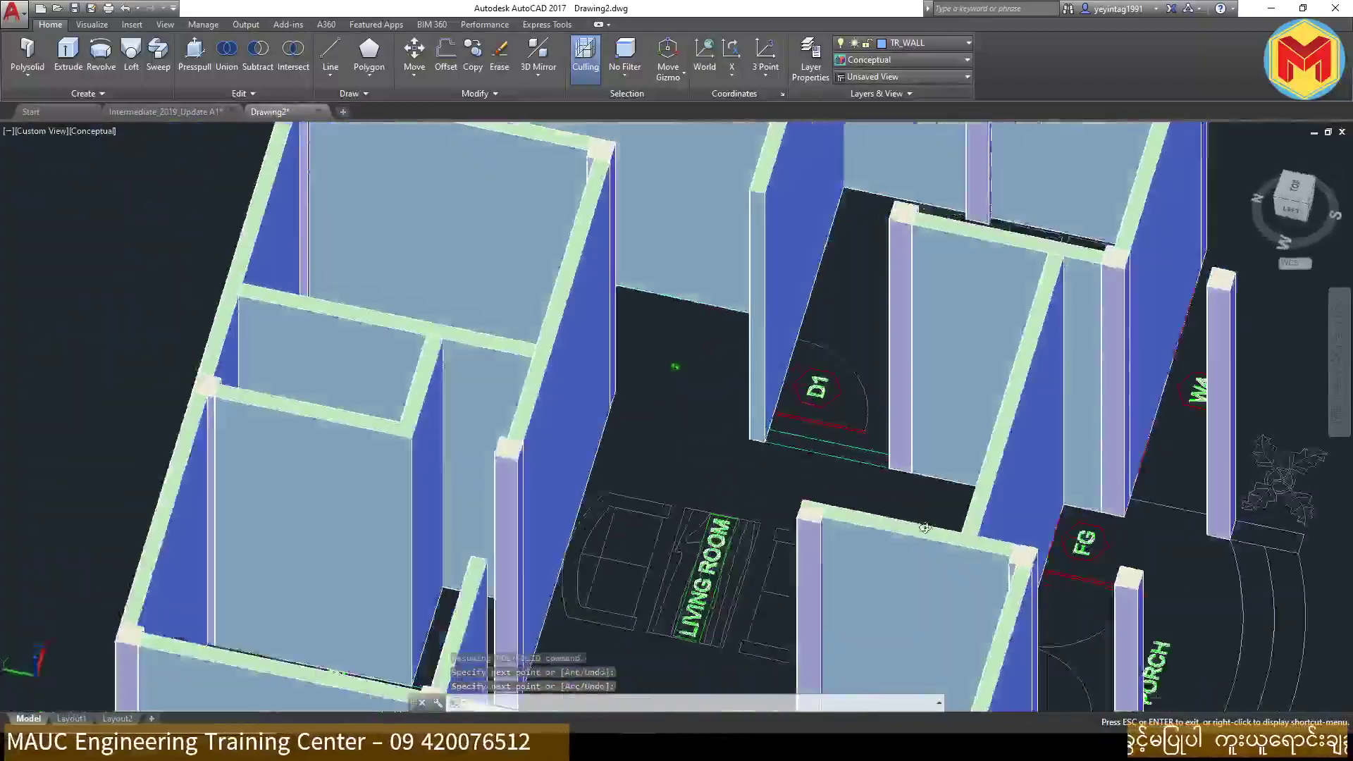
Step: Draw a 14' partition wall ending at an existing wall corner
middle_click_drag(646, 575, 930, 367, "shift")
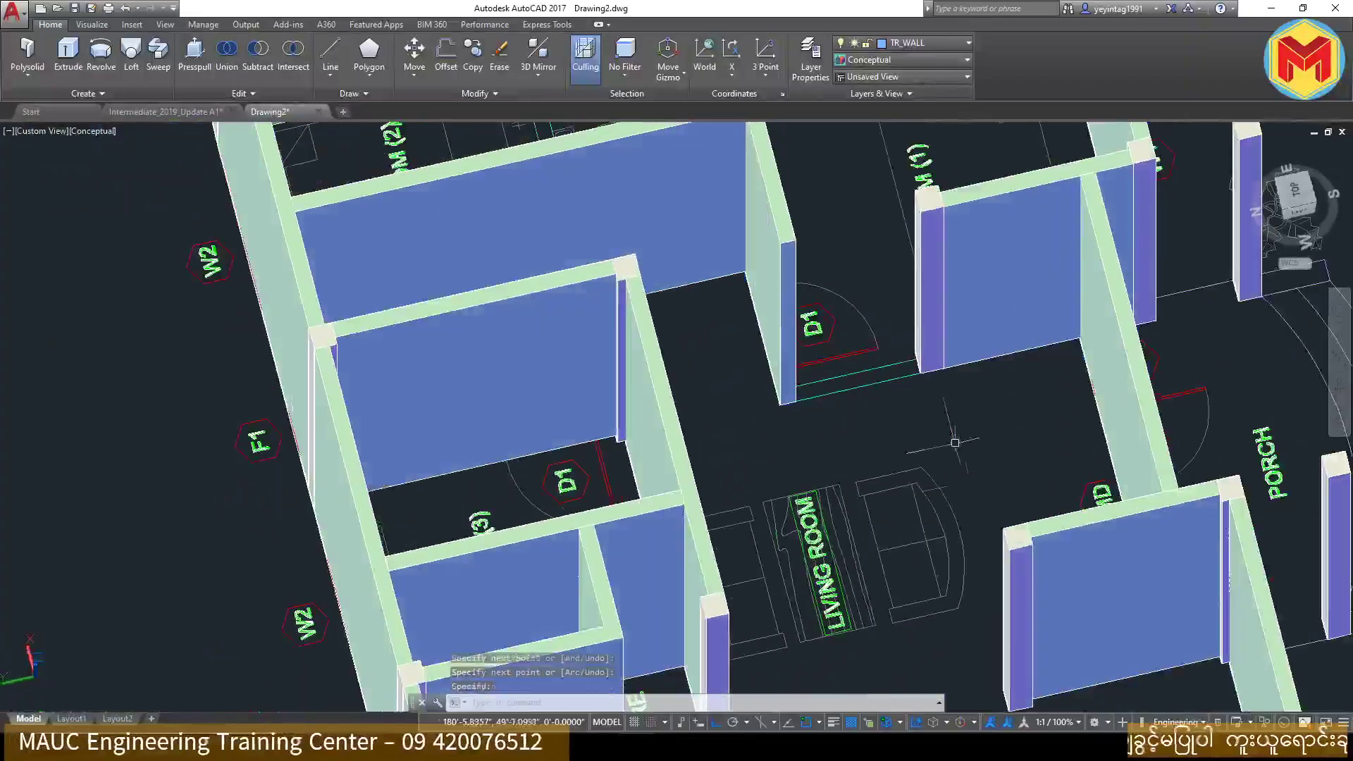
scroll(930, 367, "up", 4)
left_click(907, 326)
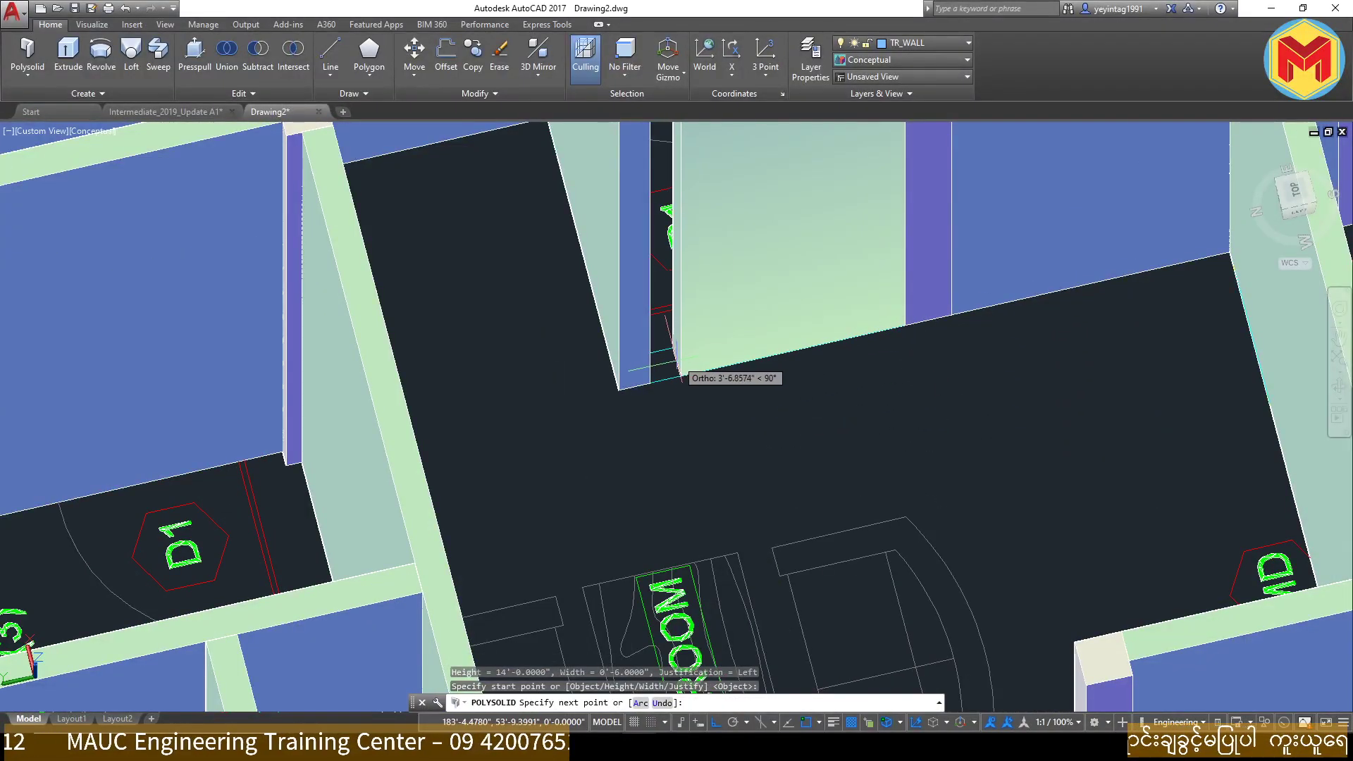
left_click(618, 387)
key("Return")
Step: Start another 14' polysolid wall from a wall edge, then end it
scroll(783, 451, "down", 2)
scroll(775, 444, "down", 5)
mouse_move(775, 444)
middle_mouse_down("shift")
mouse_move(679, 553)
mouse_move(789, 451)
mouse_move(677, 486)
mouse_move(457, 479)
mouse_move(710, 426)
middle_mouse_up("shift")
scroll(789, 452, "up", 7)
scroll(789, 451, "up", 2)
key("Return")
left_click(793, 434)
scroll(452, 477, "up", 5)
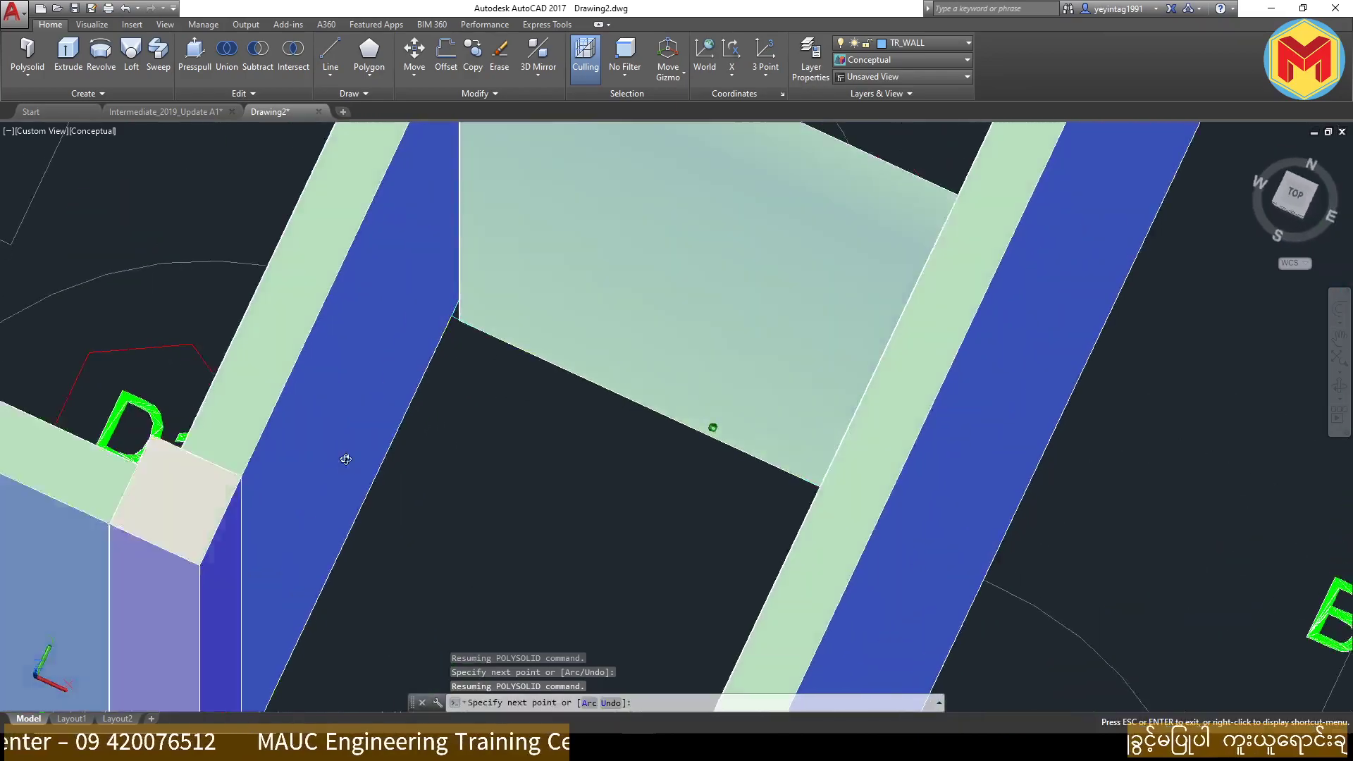
scroll(414, 366, "up", 3)
key("Return")
Step: Draw the 14' partition wall beside the Dining area
scroll(451, 320, "down", 6)
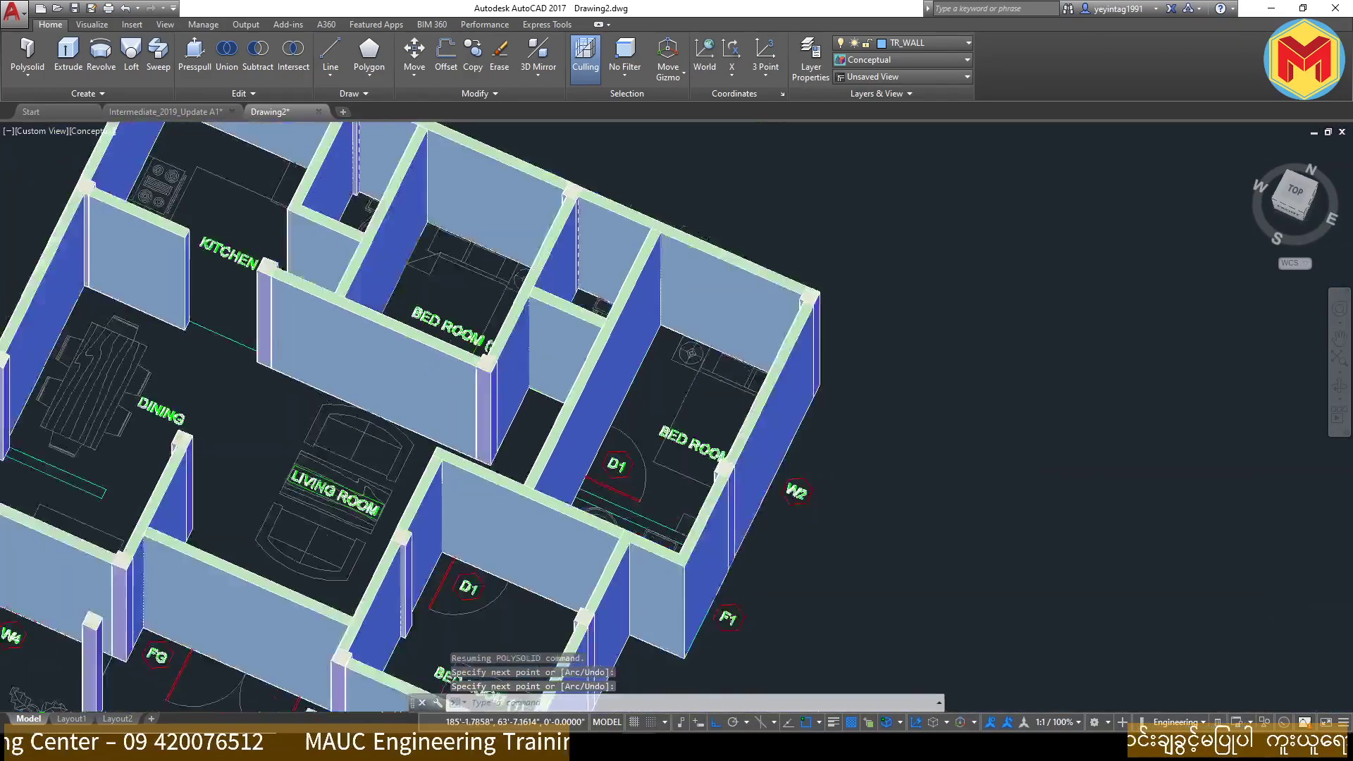
scroll(800, 498, "down", 2)
scroll(426, 389, "up", 4)
scroll(441, 466, "down", 5)
mouse_move(441, 466)
middle_mouse_down("shift")
mouse_move(442, 549)
mouse_move(381, 560)
mouse_move(451, 494)
mouse_move(447, 353)
mouse_move(262, 455)
middle_mouse_up("shift")
scroll(451, 494, "up", 6)
key("Return")
left_click(370, 564)
key("Escape")
key("Return")
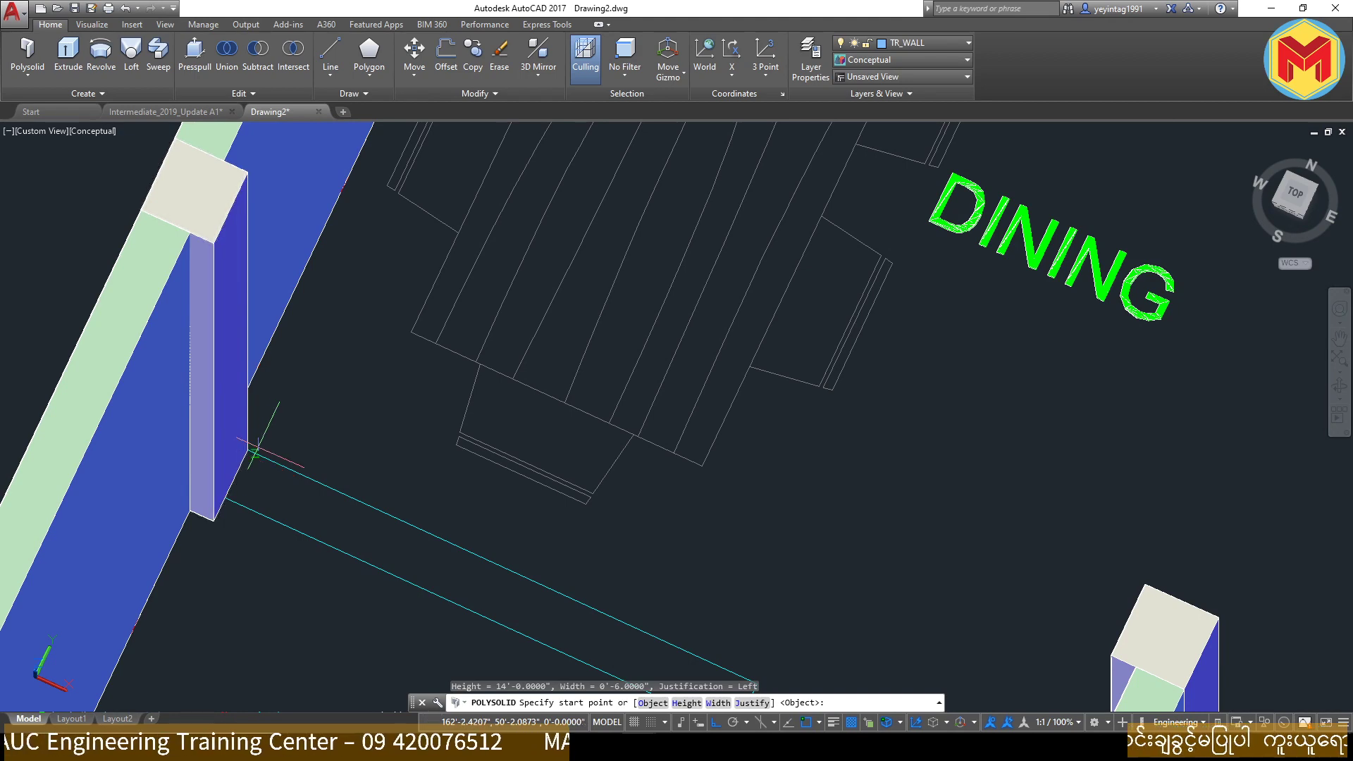
left_click(253, 446)
middle_click_drag(525, 535, 486, 423)
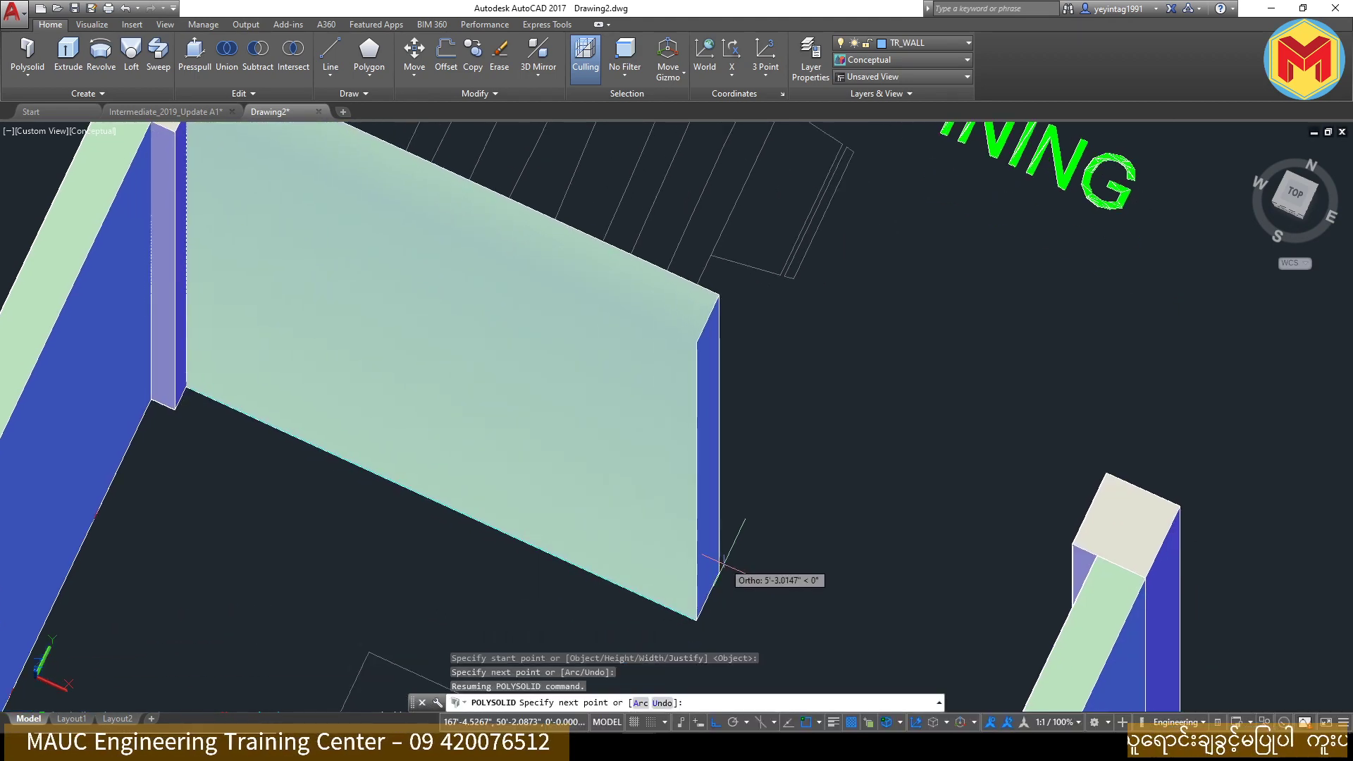
key("Return")
Step: Add a 14' partition wall inside Bed Room (2)'s Bath & W/C near door D1
scroll(775, 536, "down", 5)
scroll(905, 561, "down", 2)
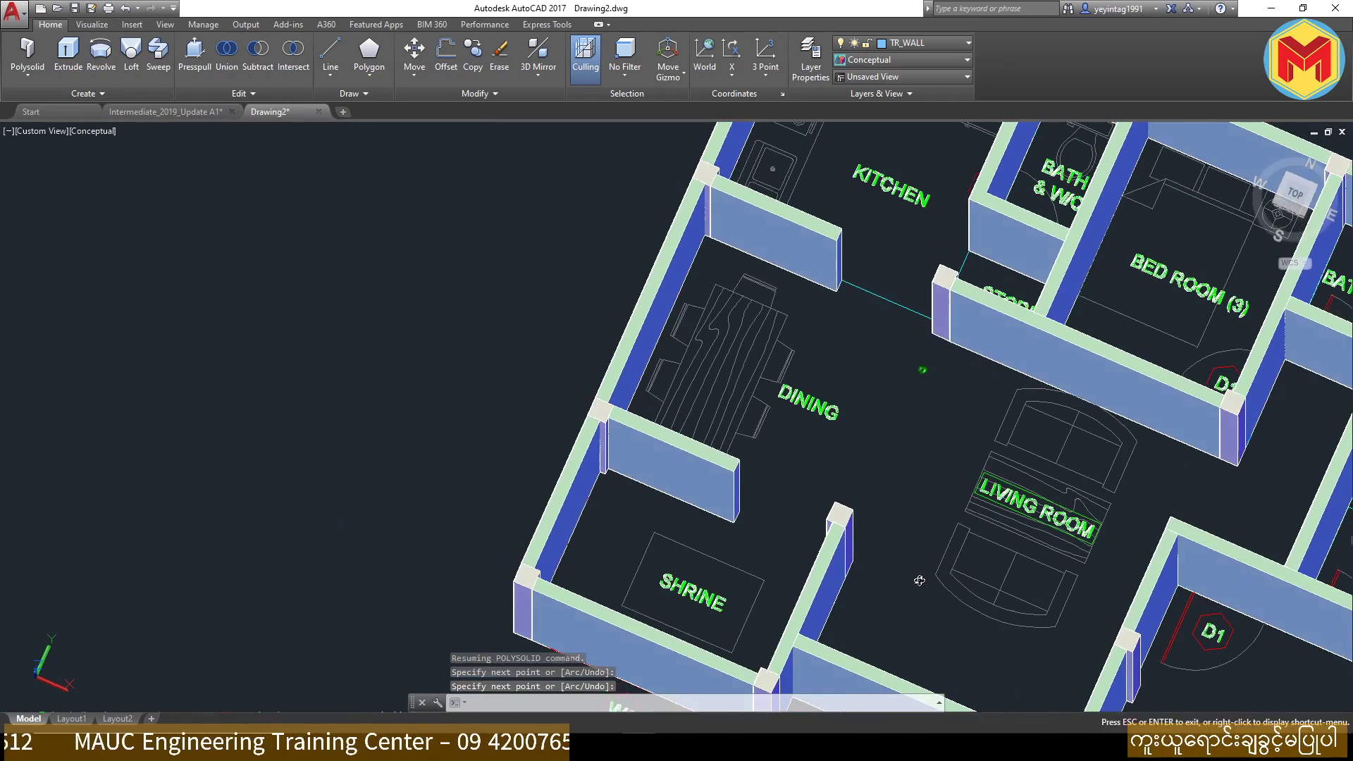
mouse_move(919, 580)
middle_mouse_down("shift")
mouse_move(922, 369)
mouse_move(987, 423)
middle_mouse_up("shift")
scroll(1068, 517, "down", 3)
scroll(1068, 516, "up", 2)
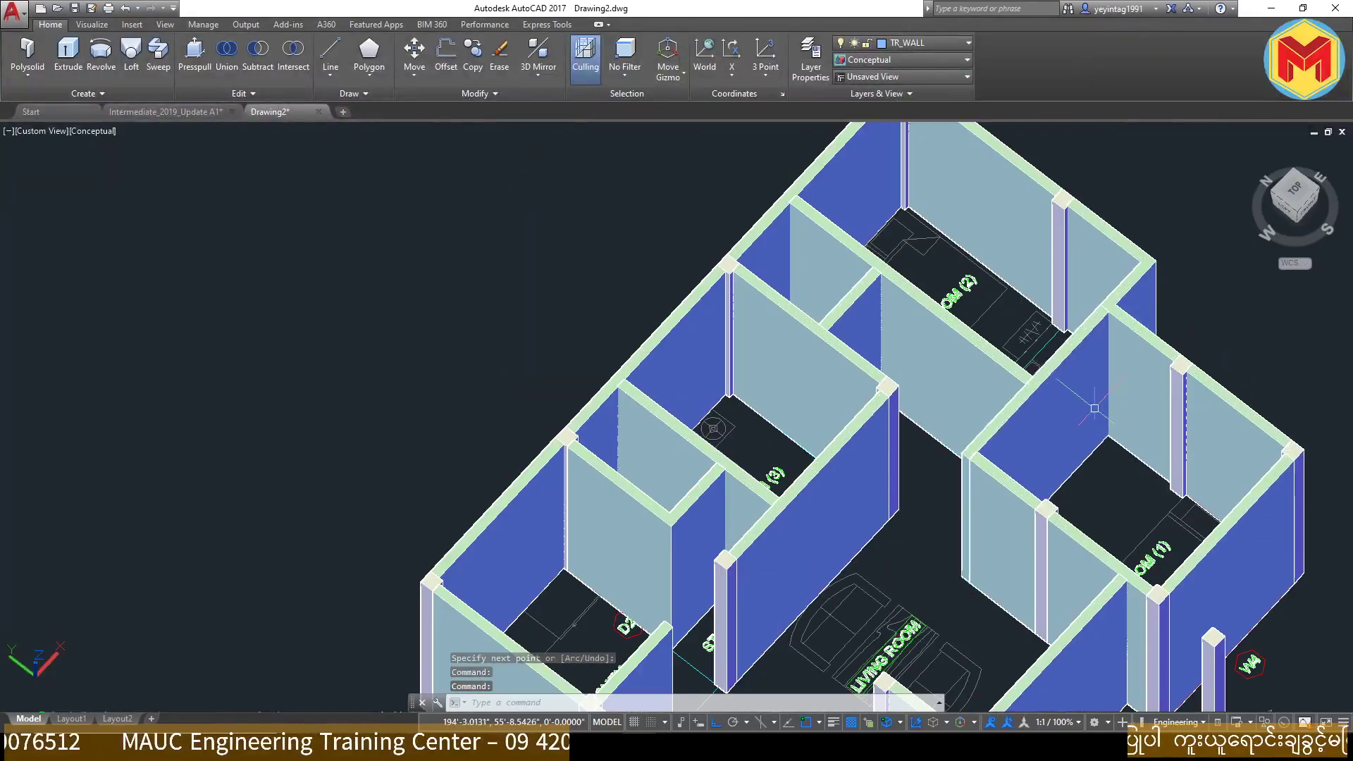
middle_click_drag(1067, 517, 1039, 359, "shift")
scroll(1039, 360, "up", 4)
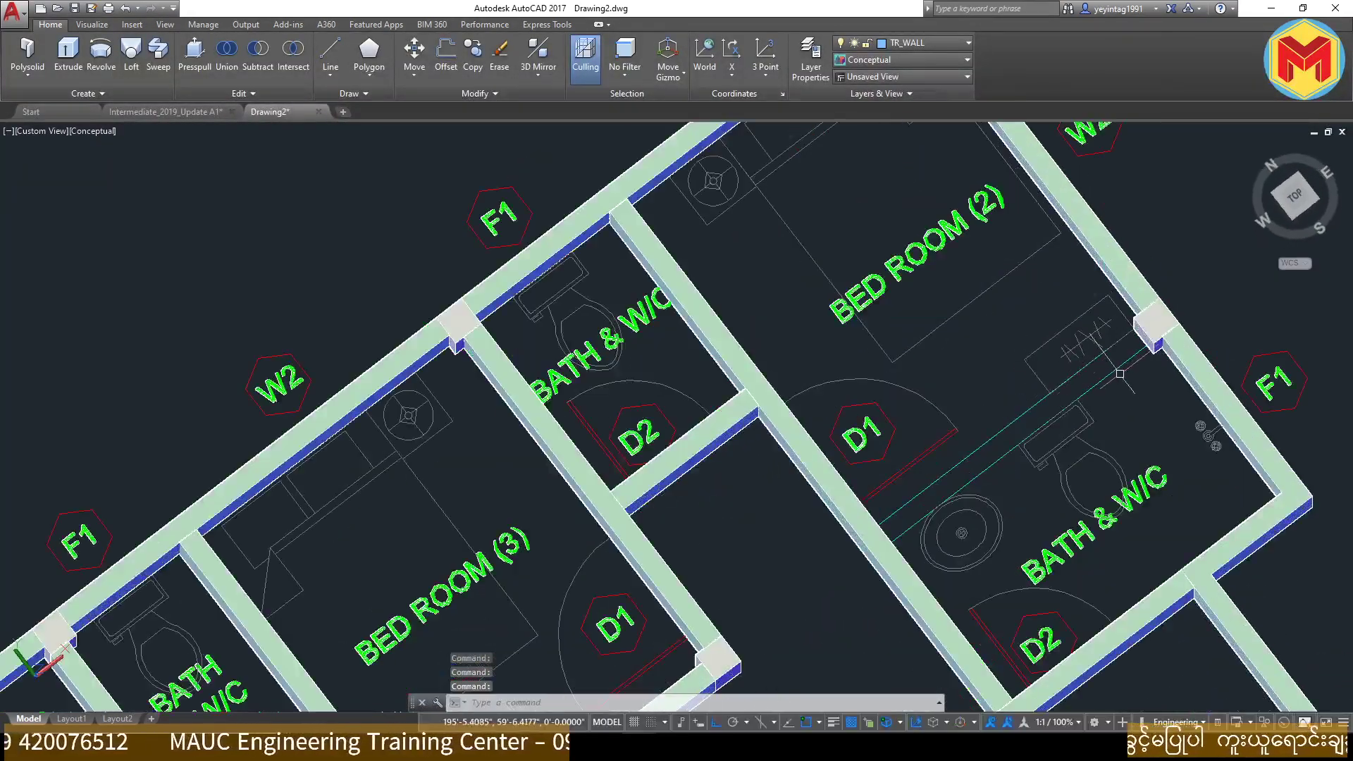
key("Return")
left_click(1147, 345)
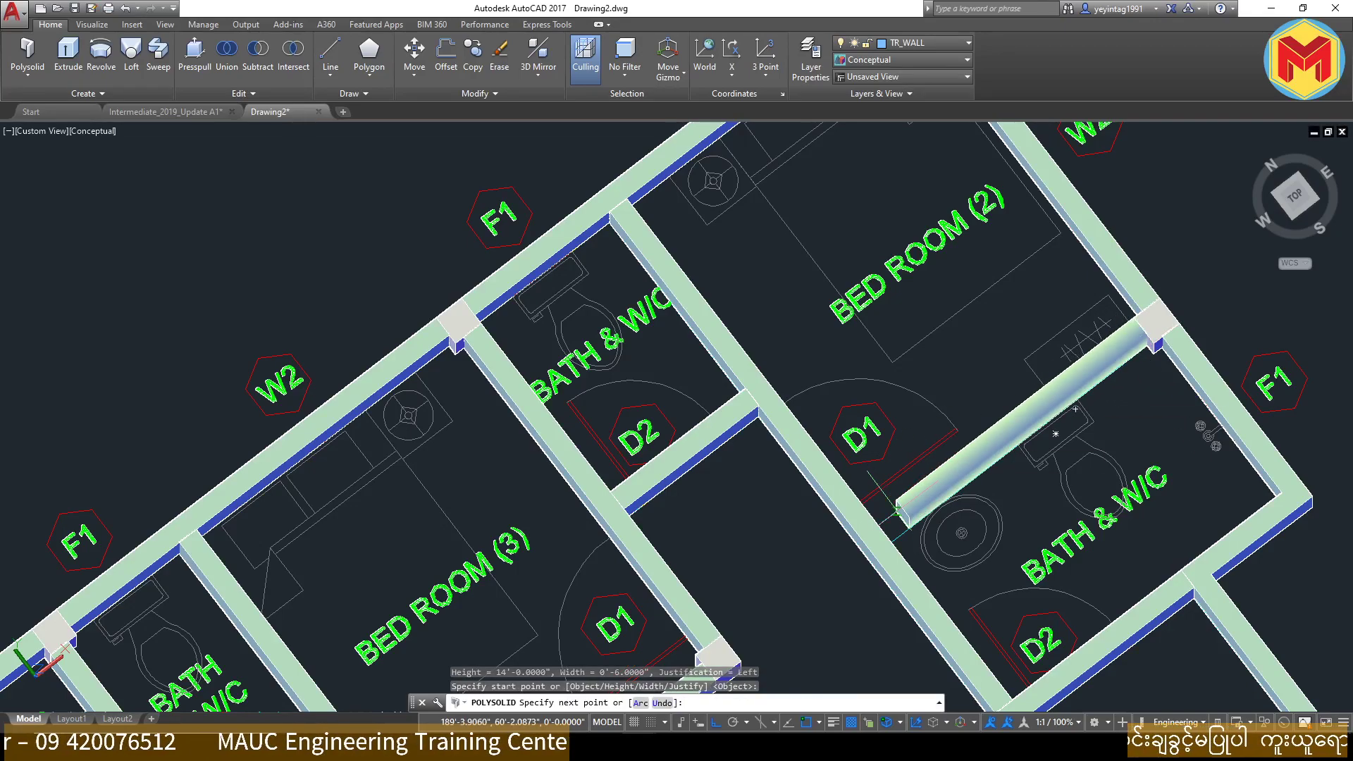
middle_click_drag(962, 537, 962, 540, "shift")
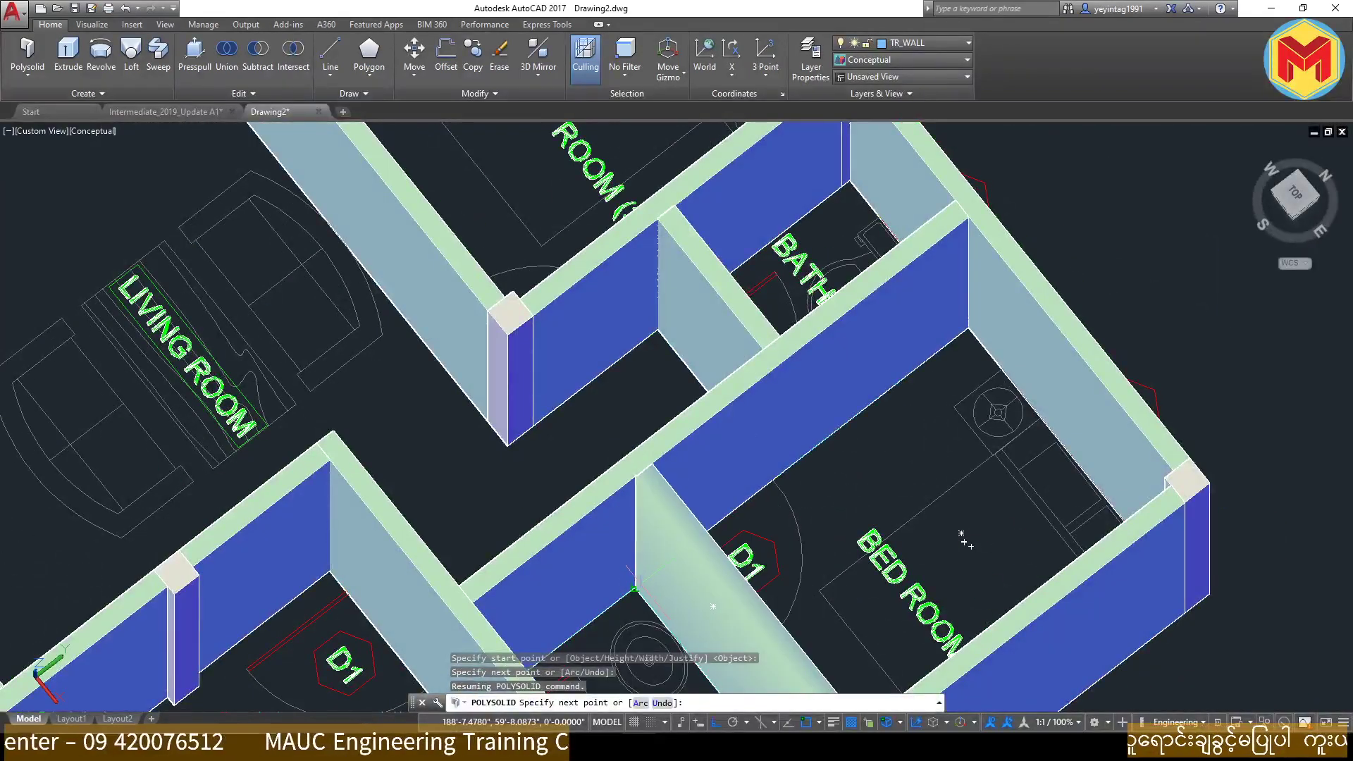
left_click(640, 589)
key("Return")
scroll(705, 437, "down", 3)
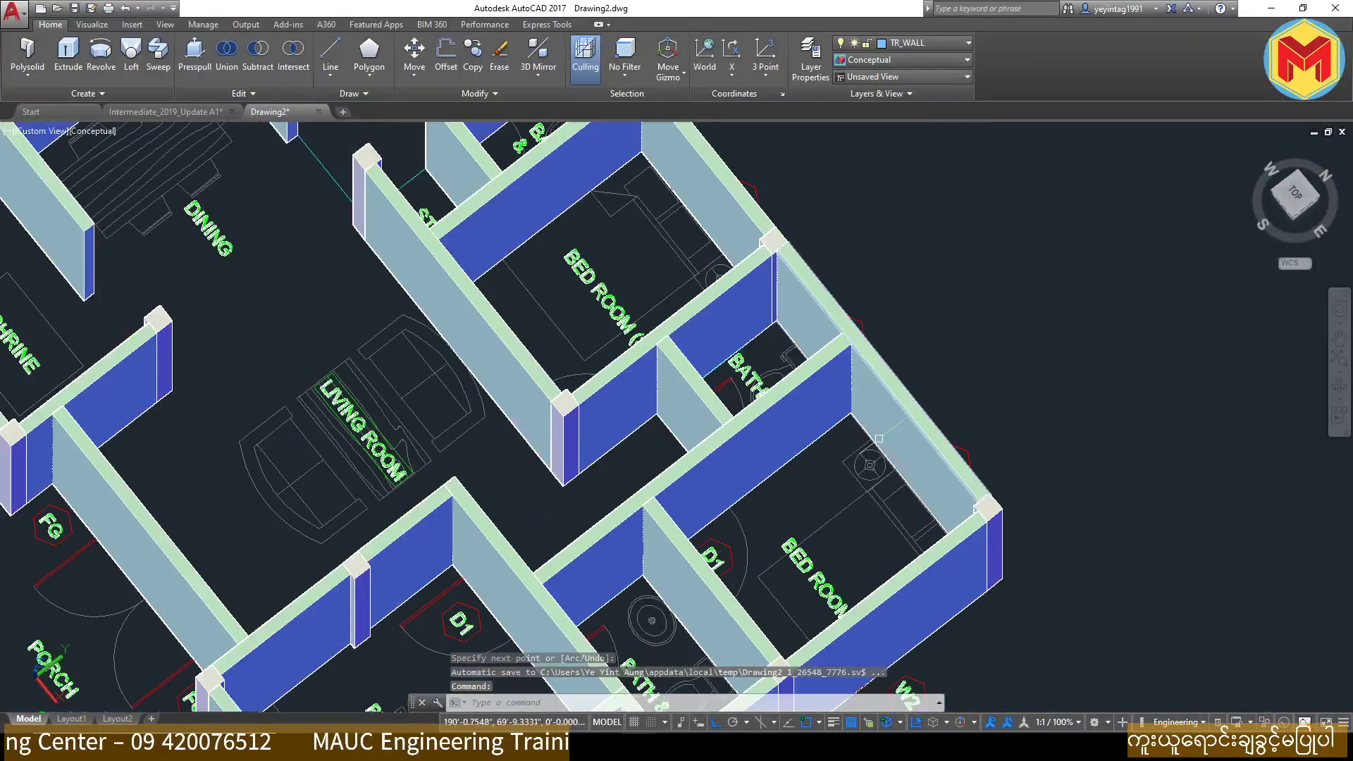
scroll(704, 437, "down", 3)
Step: View the 3D walls from the front, then switch to the Intermediate_2019_Update A1 drawing
mouse_move(846, 423)
middle_mouse_down("shift")
mouse_move(909, 302)
mouse_move(1055, 175)
mouse_move(938, 310)
mouse_move(909, 268)
mouse_move(885, 357)
mouse_move(1148, 275)
mouse_move(1178, 217)
mouse_move(1130, 216)
mouse_move(975, 293)
mouse_move(785, 257)
mouse_move(695, 212)
mouse_move(599, 278)
mouse_move(635, 239)
mouse_move(739, 220)
mouse_move(822, 157)
mouse_move(839, 169)
mouse_move(825, 288)
mouse_move(700, 457)
mouse_move(745, 473)
mouse_move(1065, 211)
mouse_move(982, 327)
middle_mouse_up("shift")
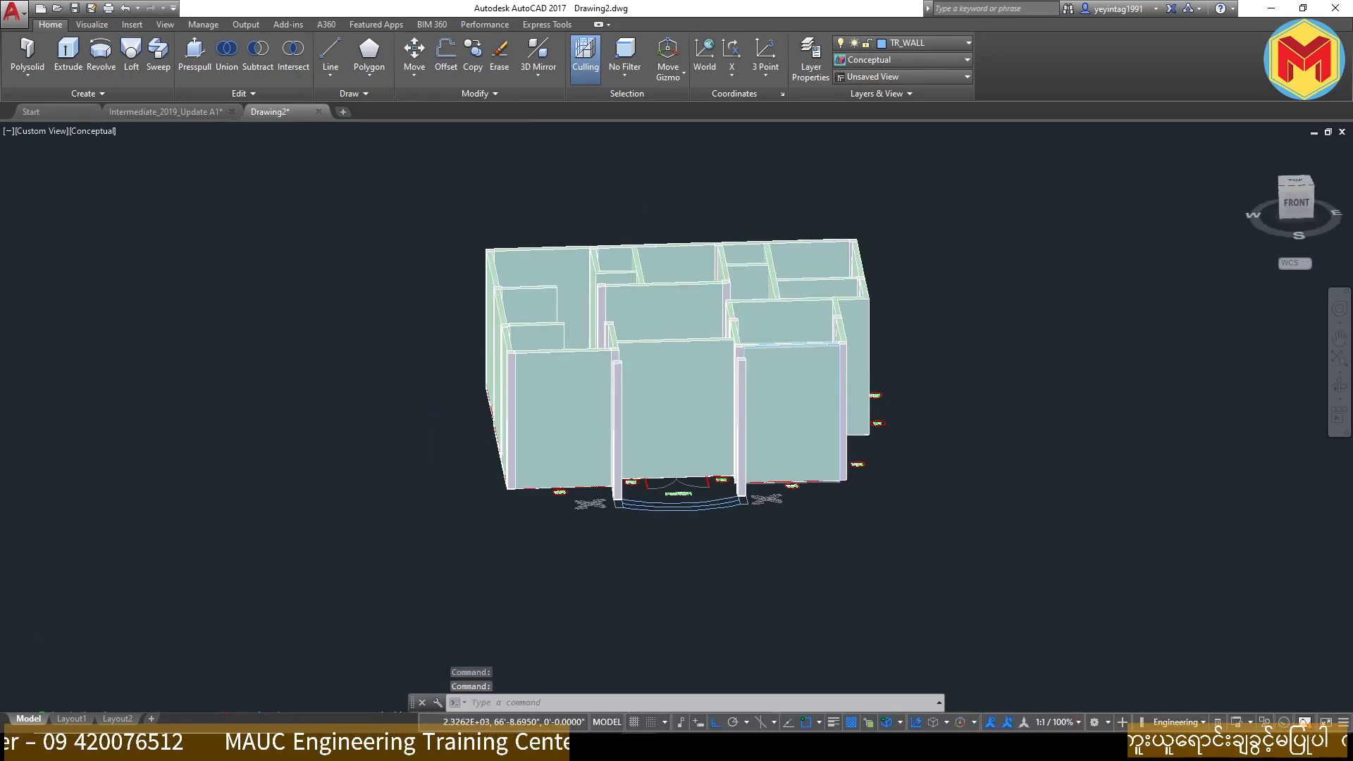
scroll(758, 447, "up", 2)
left_click(192, 116)
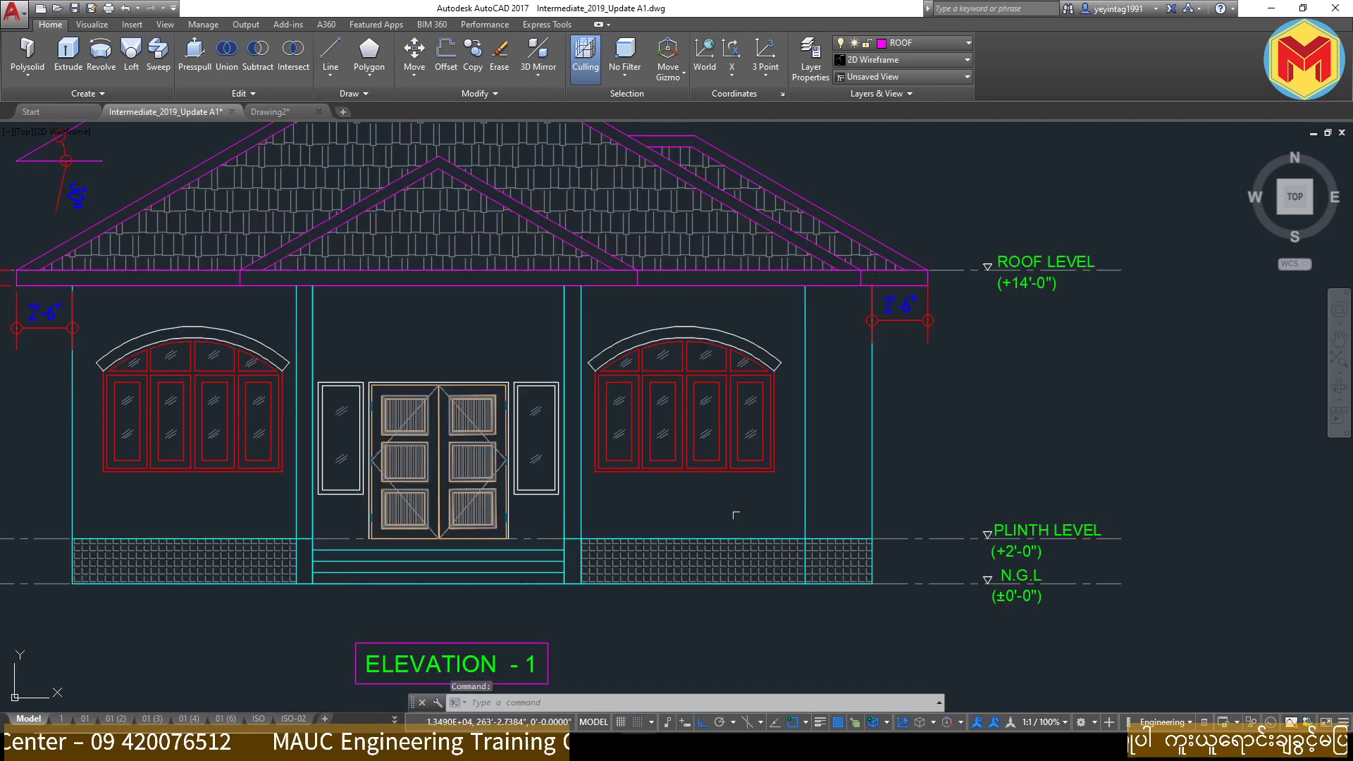
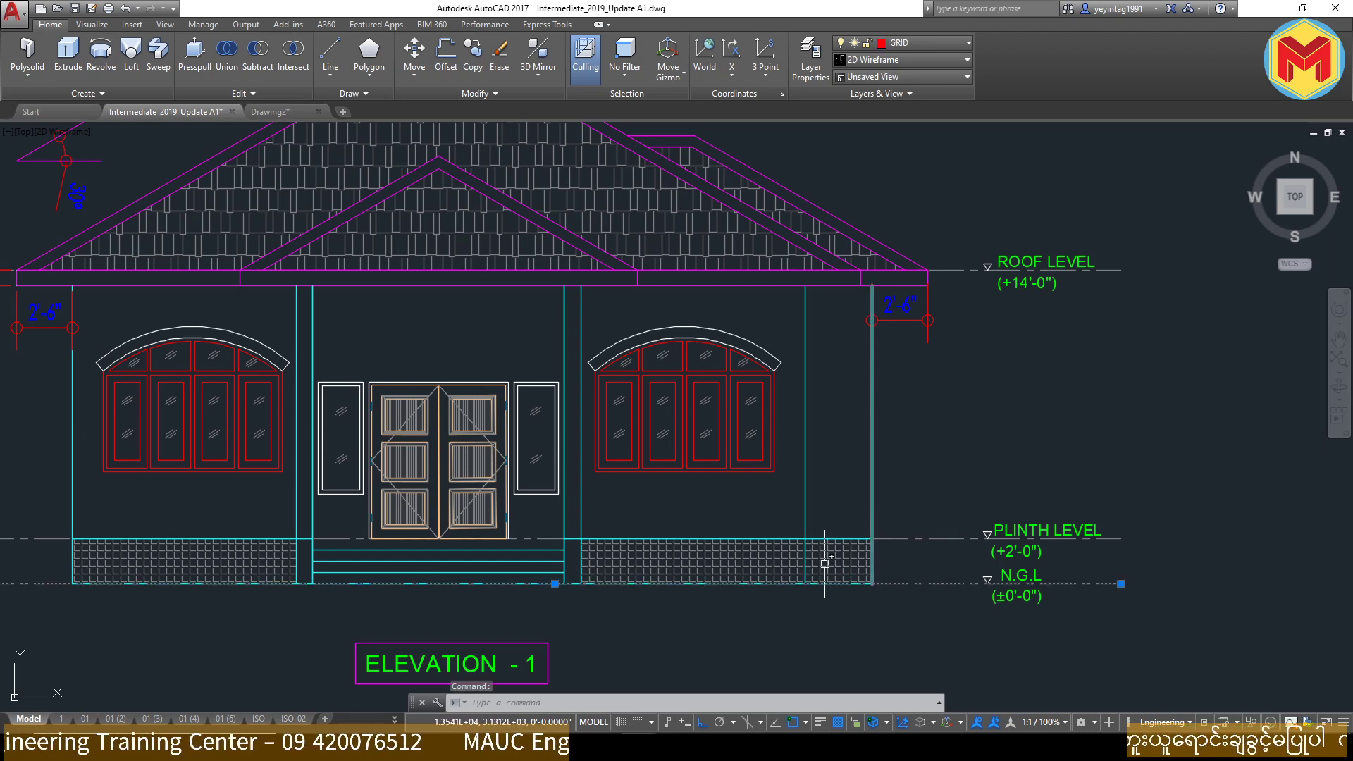
Step: Switch to the Drawing2 3D model and orbit and zoom in on the wall tops
key("Escape")
left_click(445, 212)
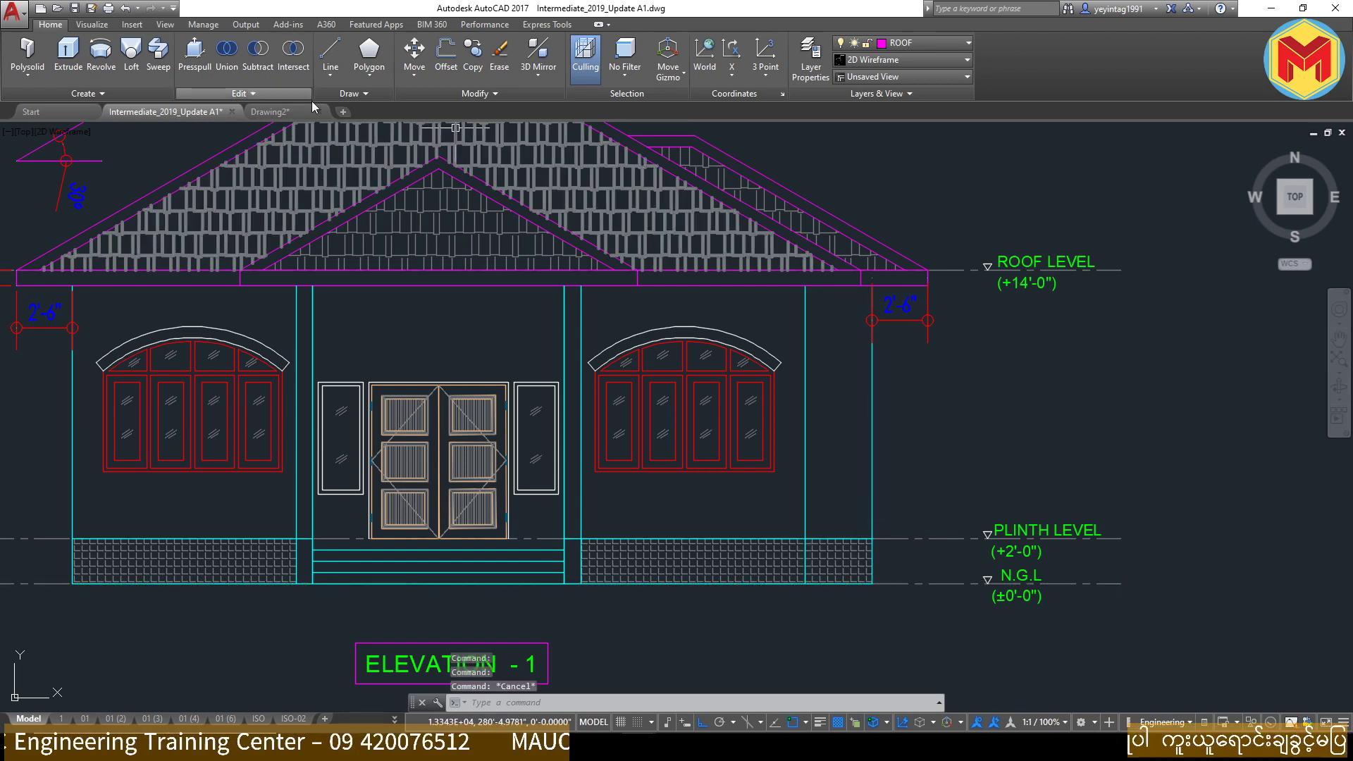
left_click(299, 114)
mouse_move(612, 460)
middle_mouse_down("shift")
mouse_move(903, 291)
mouse_move(685, 326)
middle_mouse_up("shift")
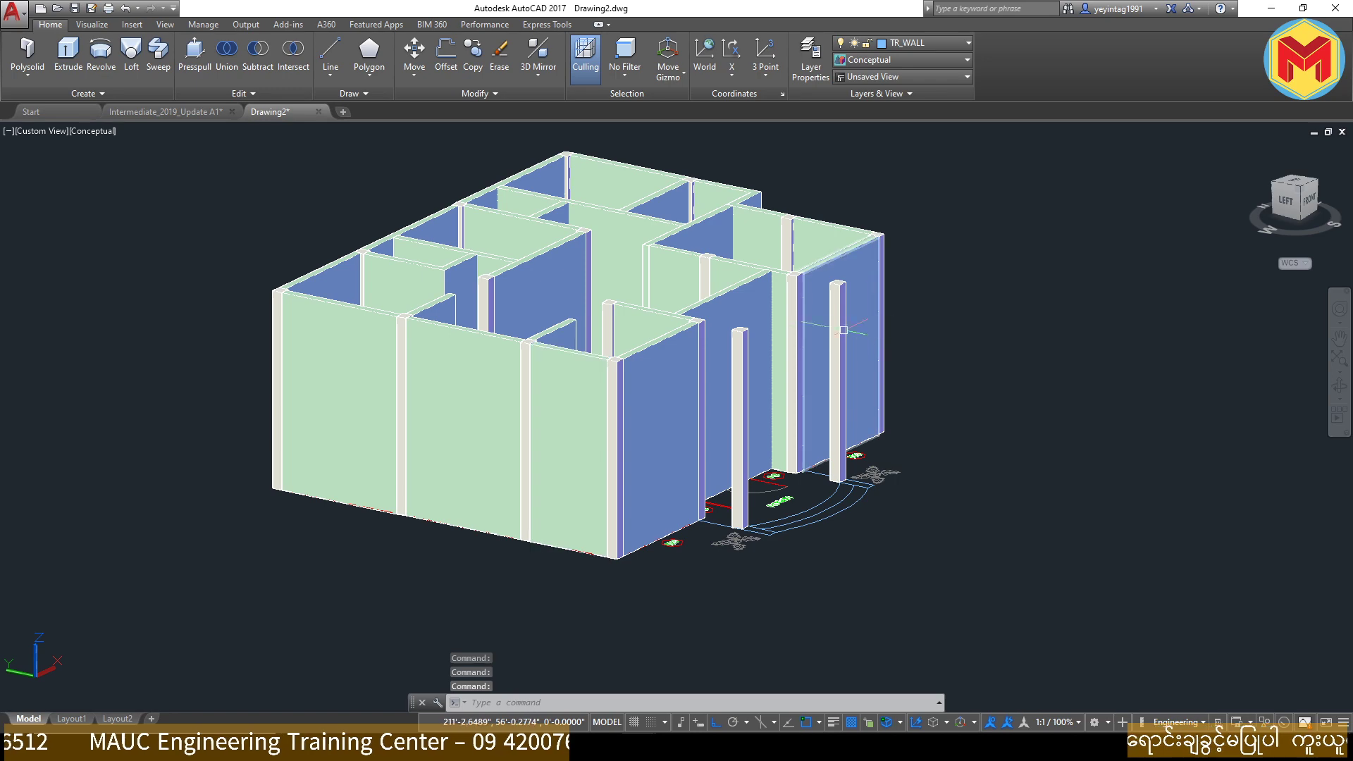
scroll(258, 315, "up", 2)
scroll(239, 296, "up", 1)
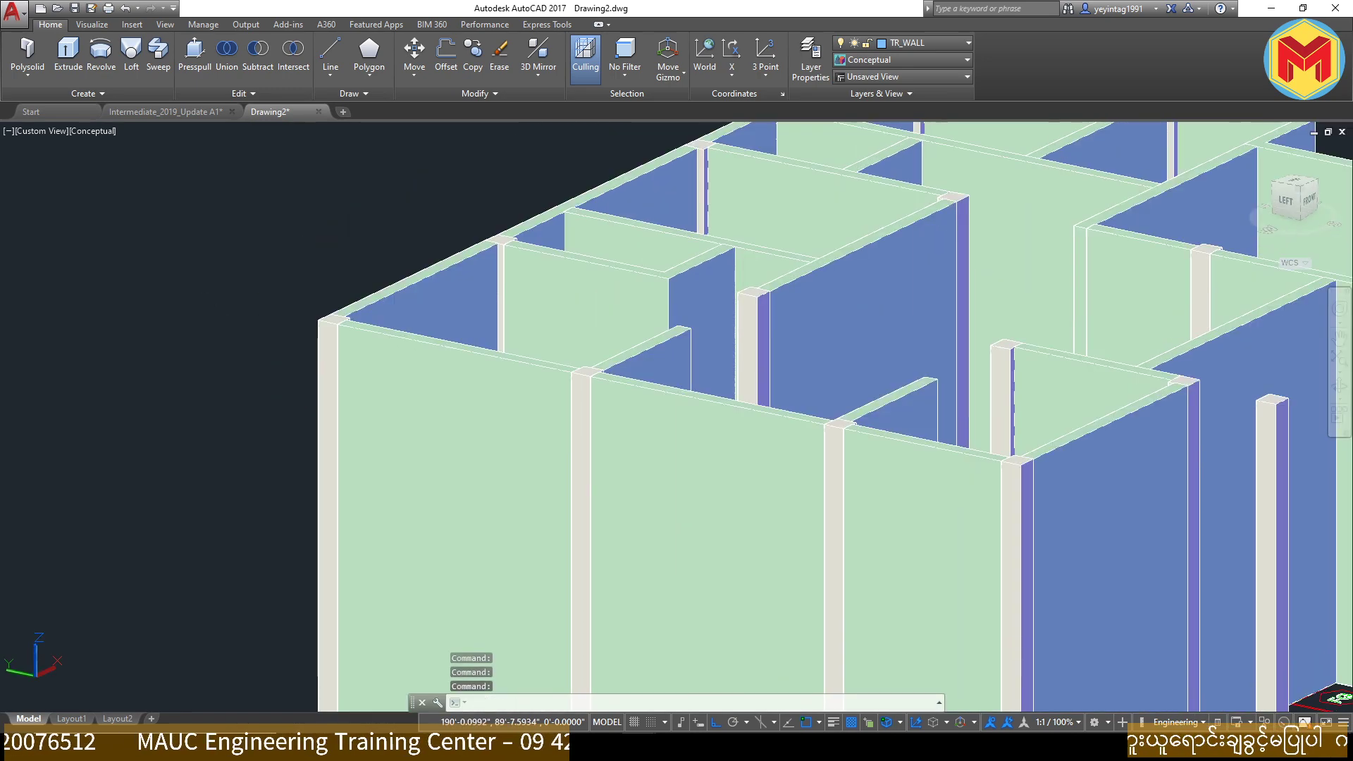
scroll(305, 346, "up", 1)
Step: Set the visual style to 2D Wireframe and make 001-WIN the current layer
type("l")
key("Return")
left_click(325, 289)
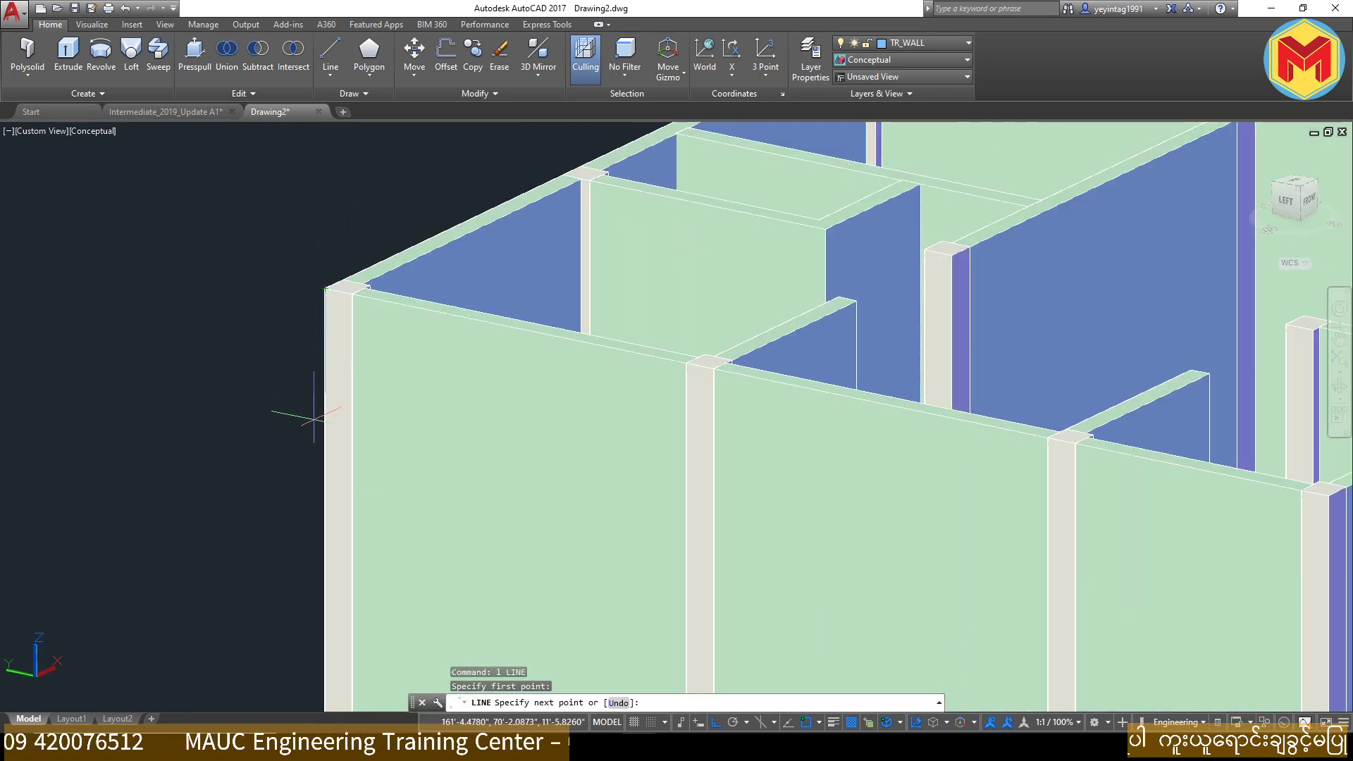
key("Escape")
key("Escape")
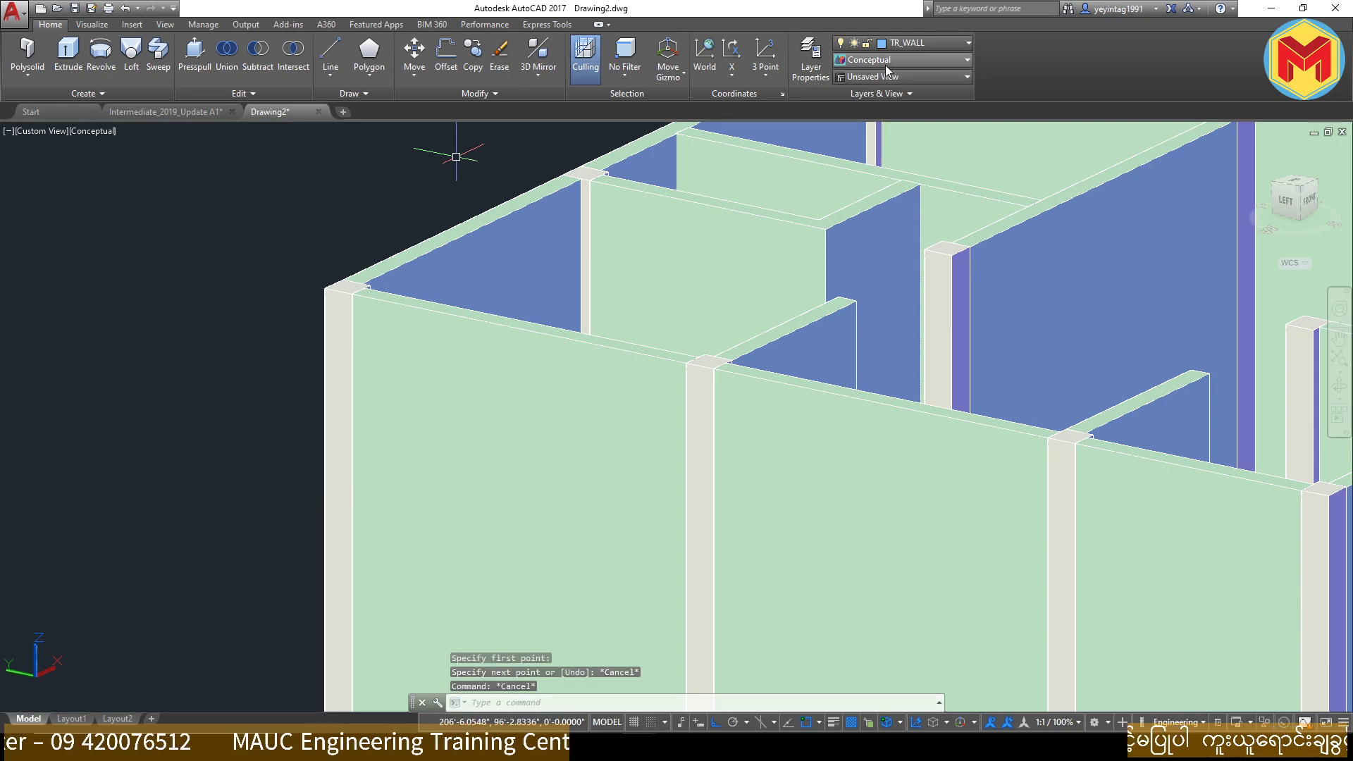
left_click(896, 61)
left_click(883, 97)
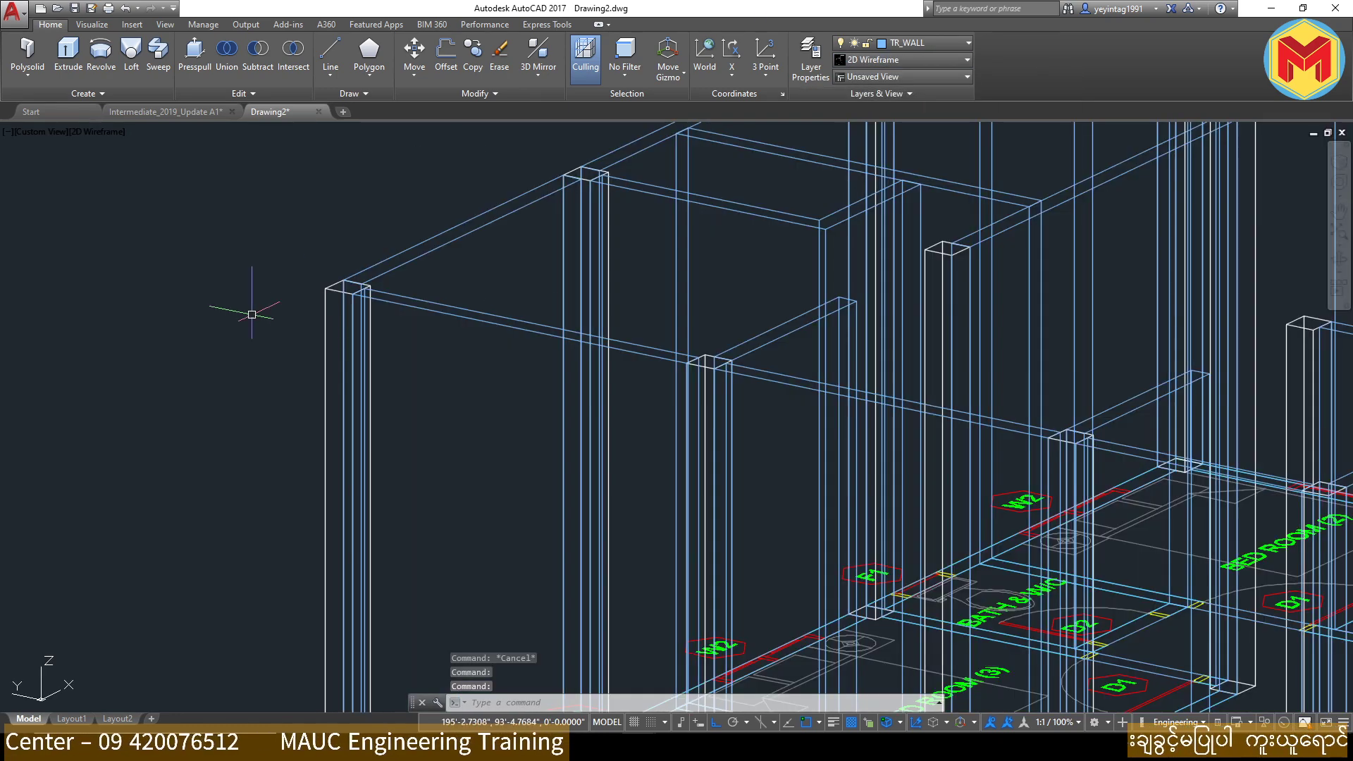
left_click(923, 45)
left_click(910, 116)
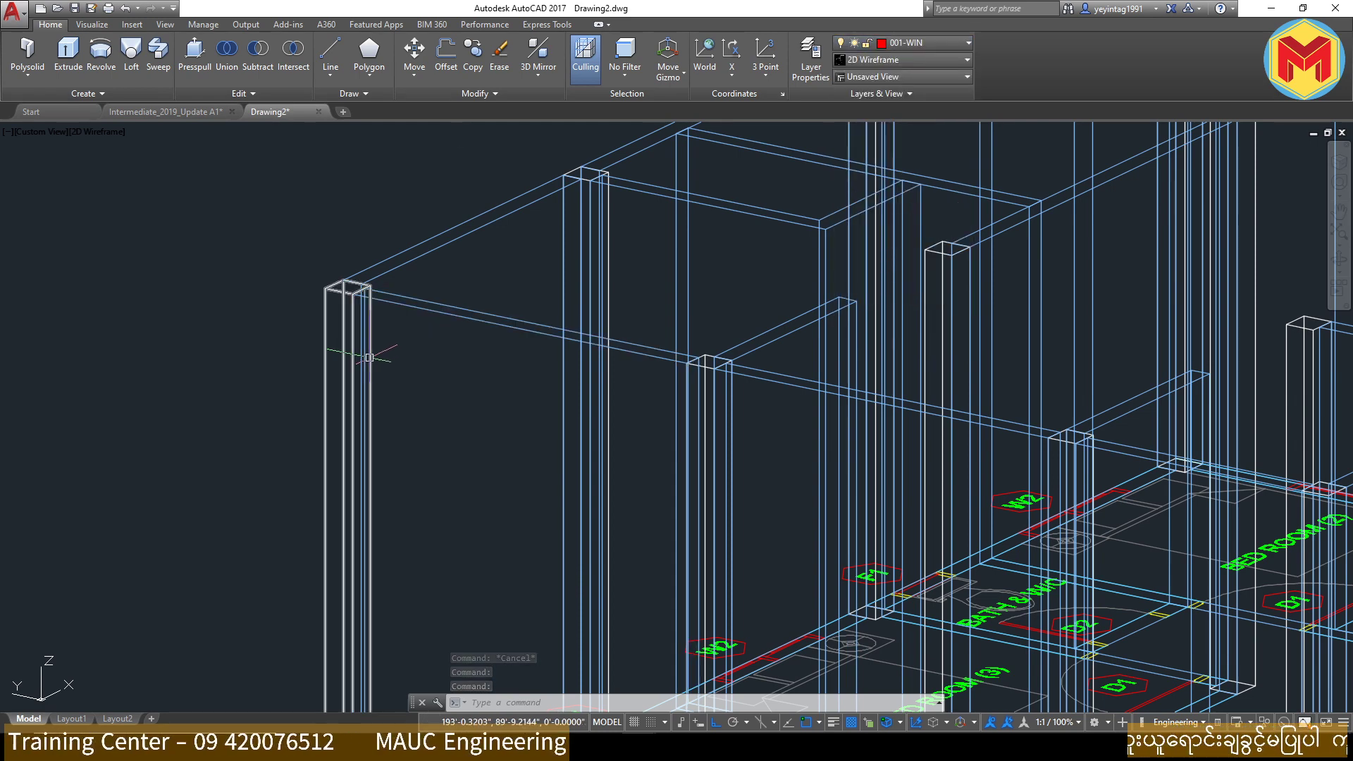
Step: Draw a 2' vertical line down from the column's top corner
type("l")
key("Return")
left_click(325, 287)
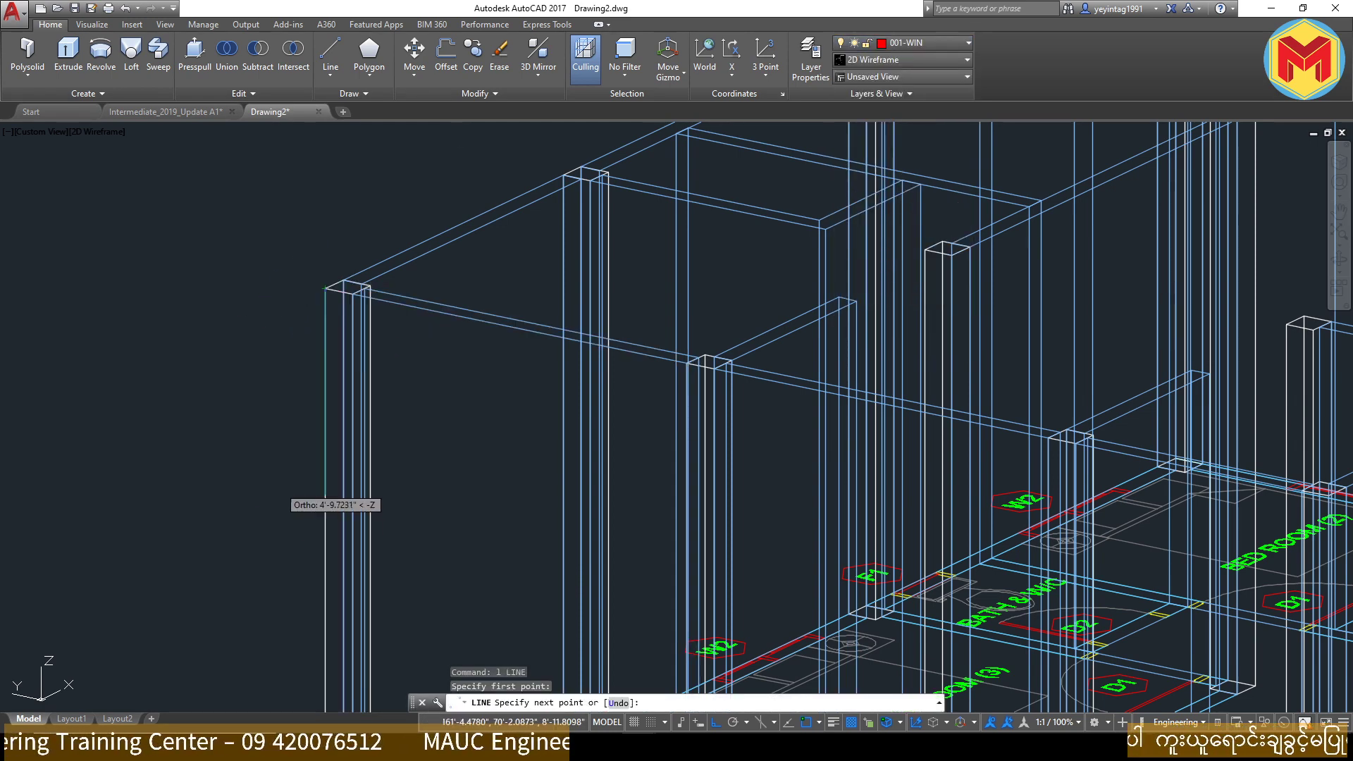
key("Return")
key("Return")
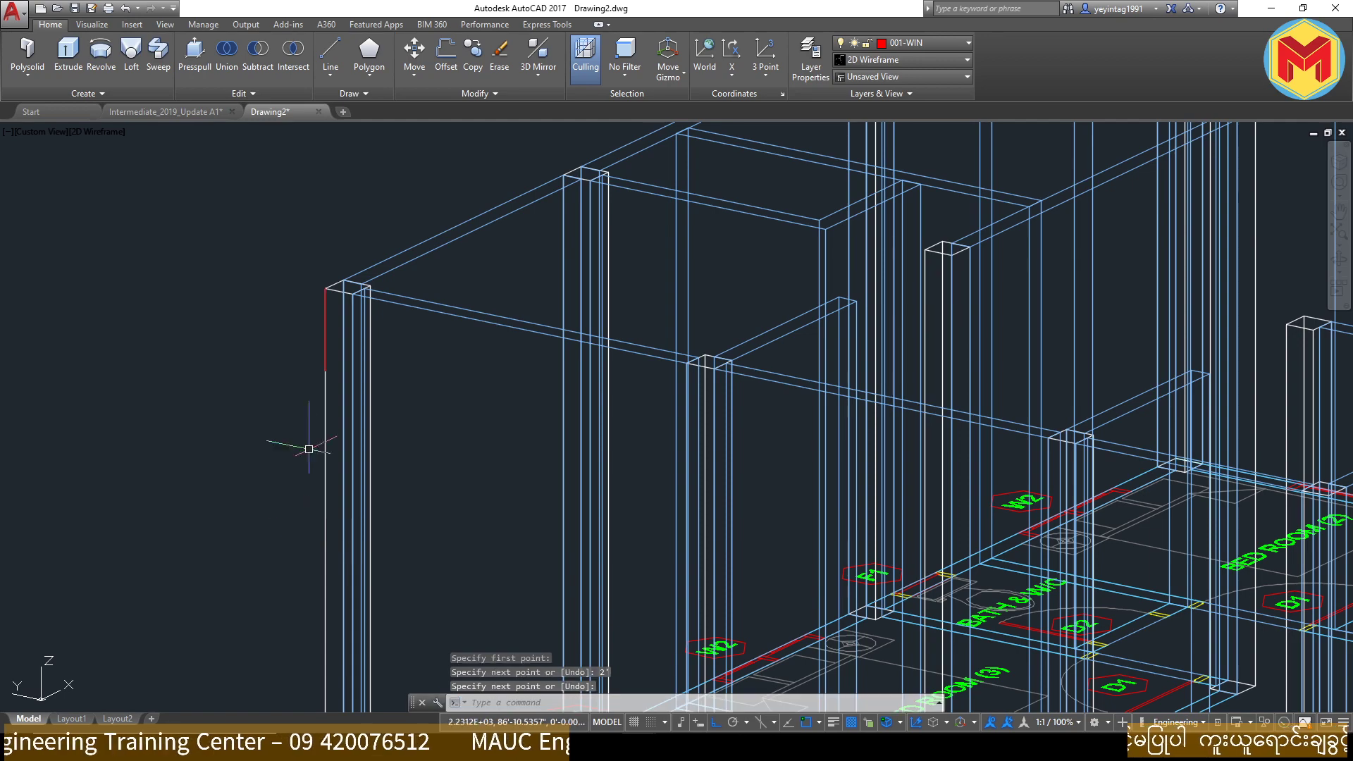
scroll(303, 368, "down", 4)
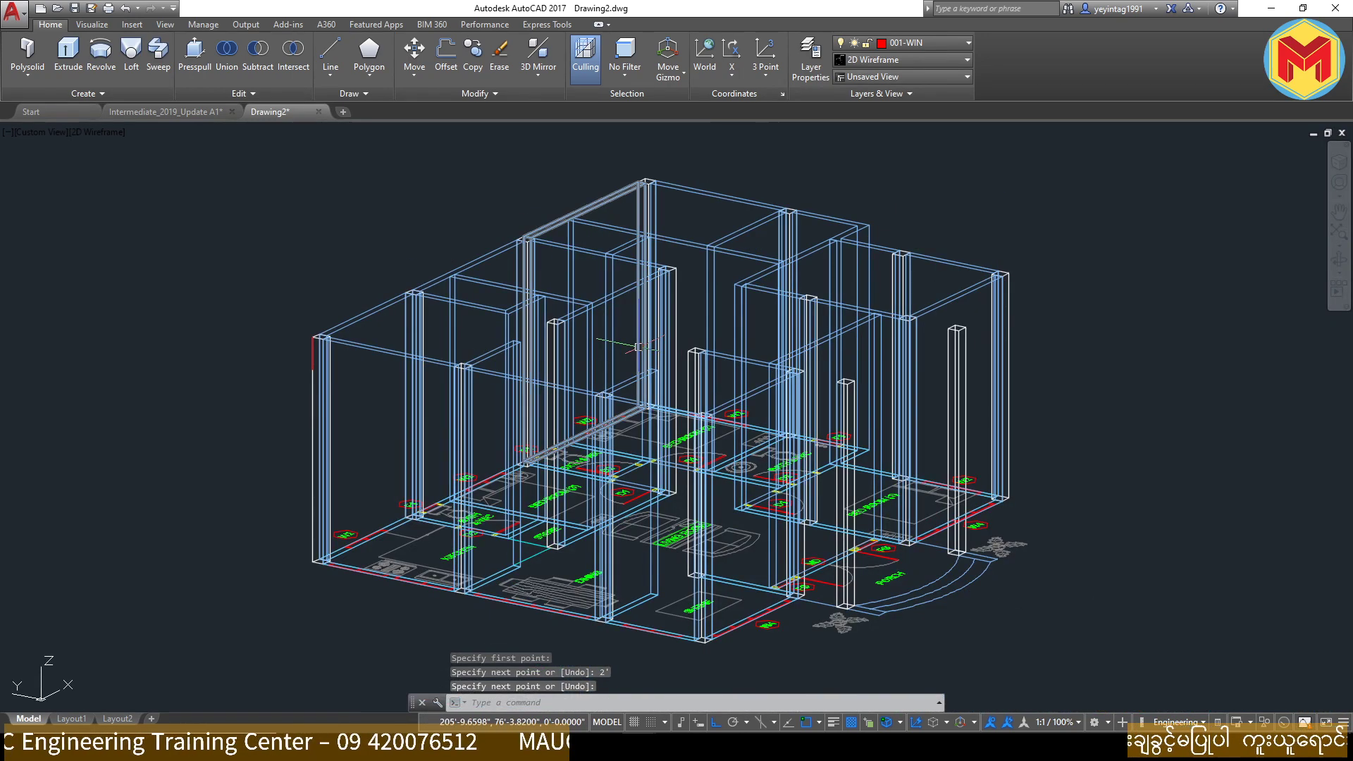
Step: Start SLICE and crossing-select all 44 wall solids
type("sl")
key("Return")
middle_click_drag(628, 336, 765, 310, "shift")
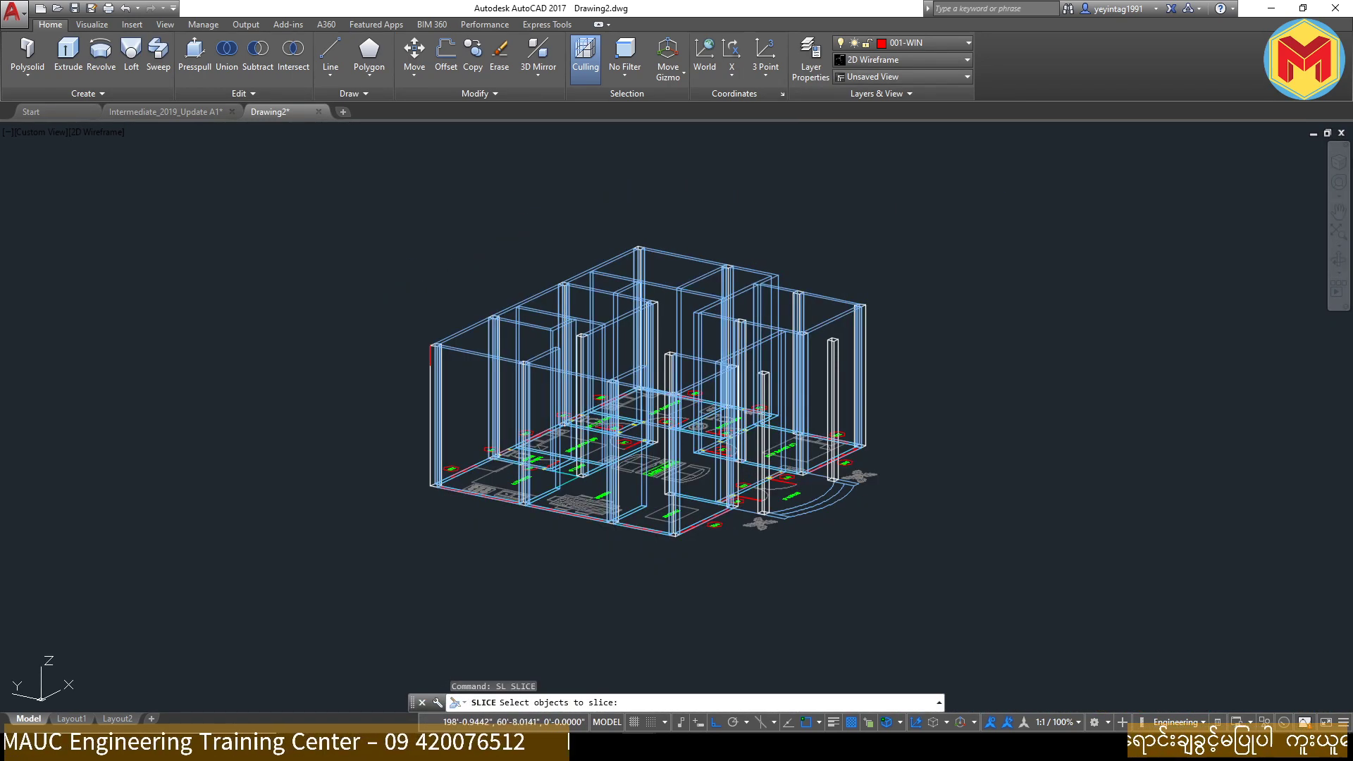
left_click(951, 243)
left_click(427, 396)
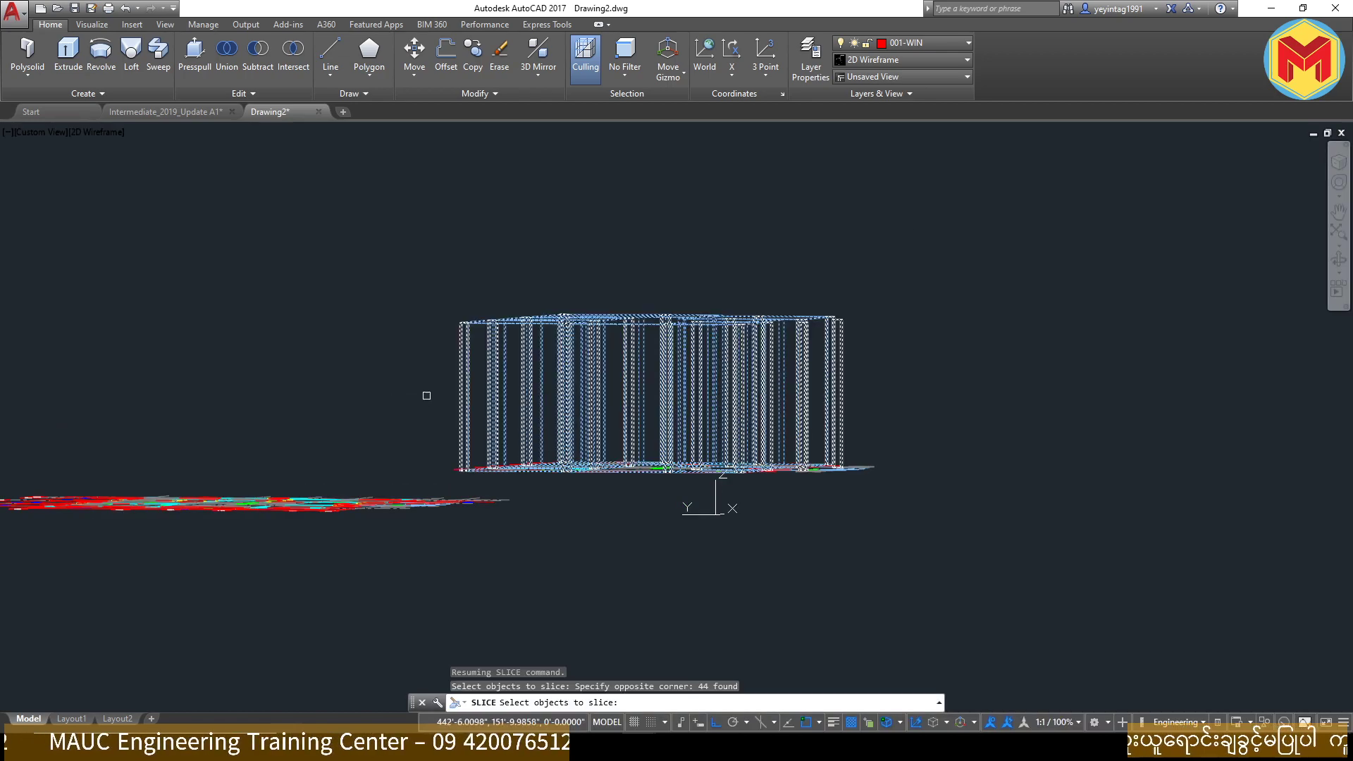
key("Return")
middle_click_drag(690, 394, 588, 557, "shift")
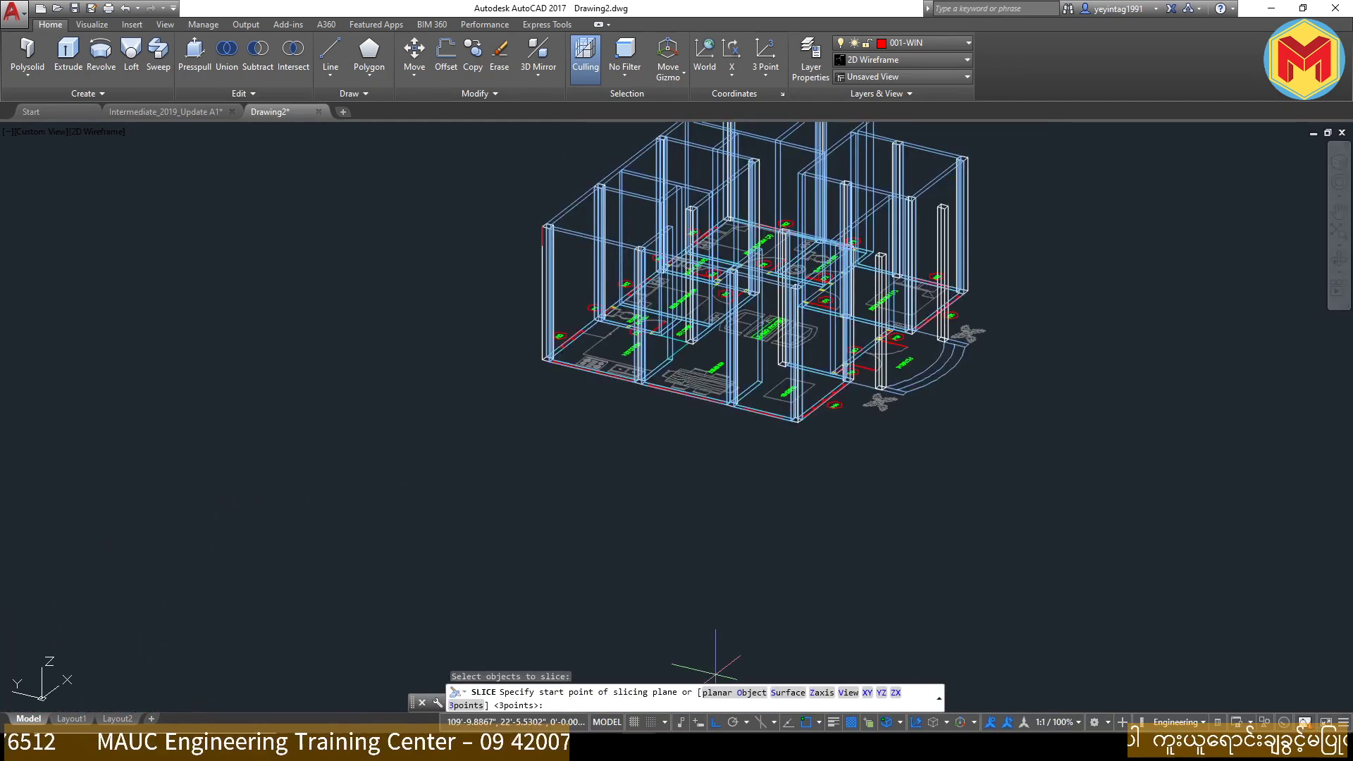
Step: Define a three-point slicing plane at the line's lower end, keeping both sides
type("3")
key("Return")
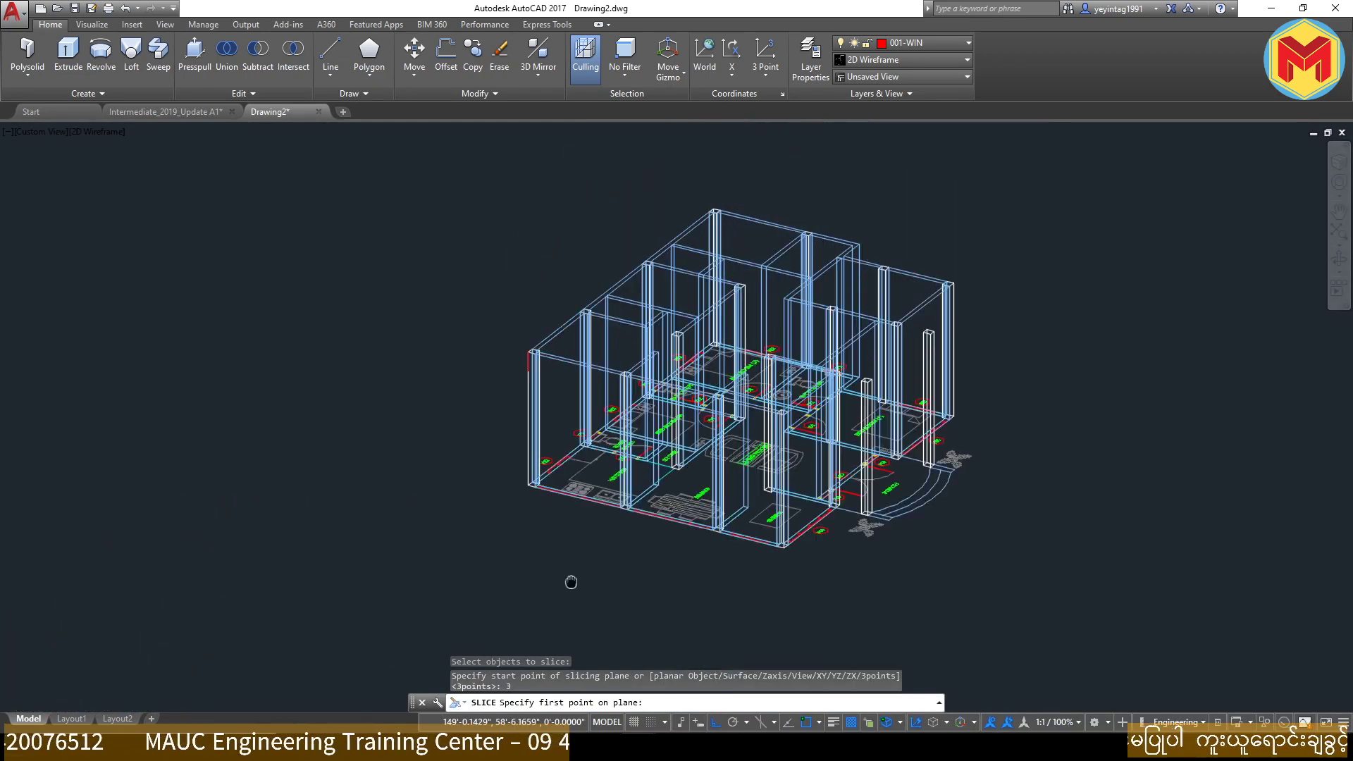
scroll(571, 583, "up", 1)
scroll(458, 372, "up", 4)
left_click(457, 428)
scroll(457, 427, "down", 5)
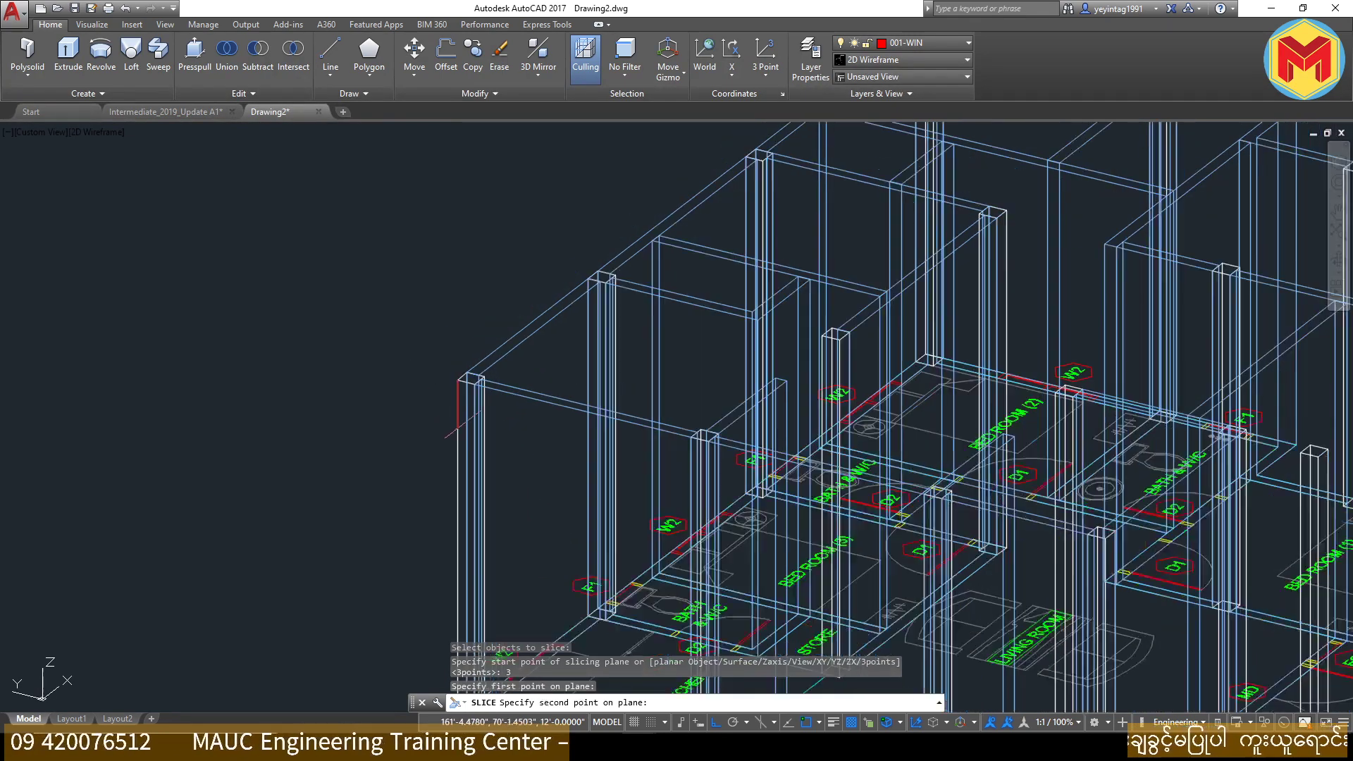
left_click(1250, 639)
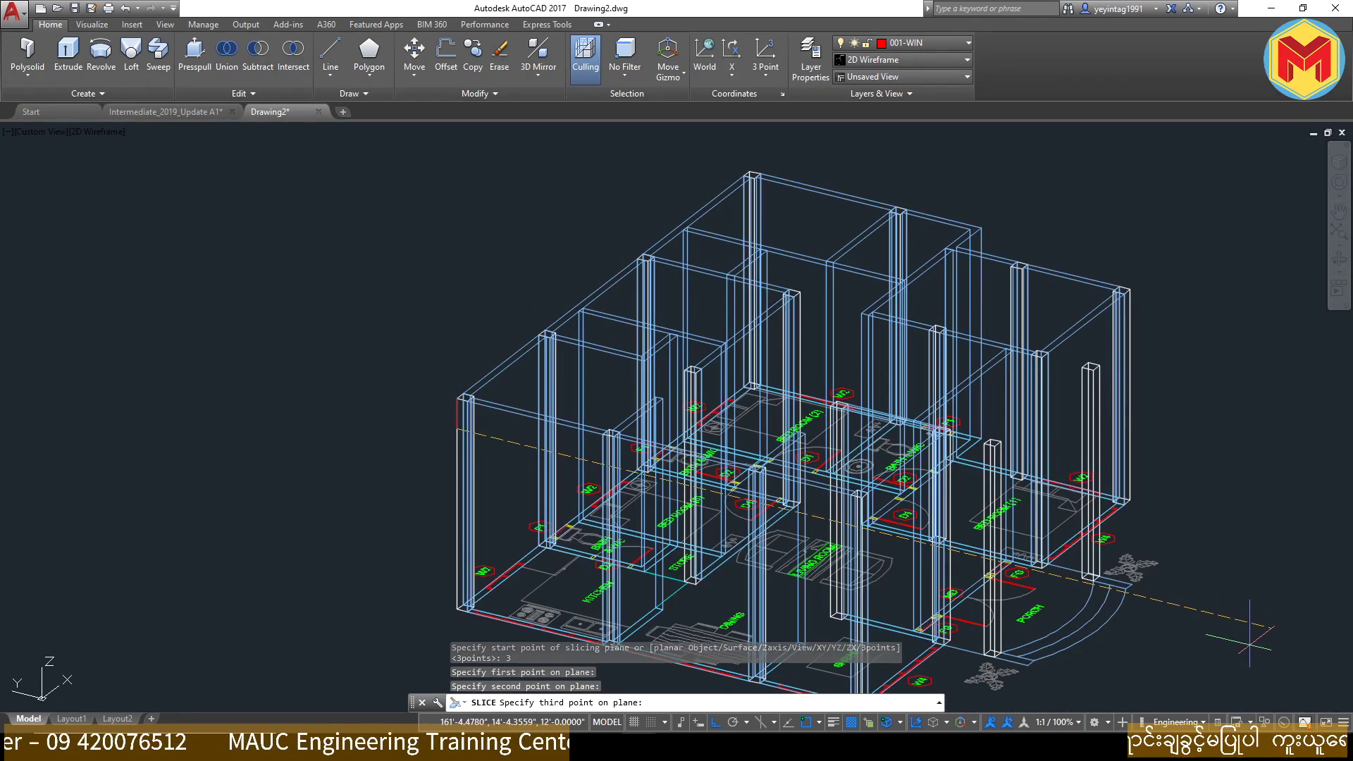
left_click(1043, 224)
key("Return")
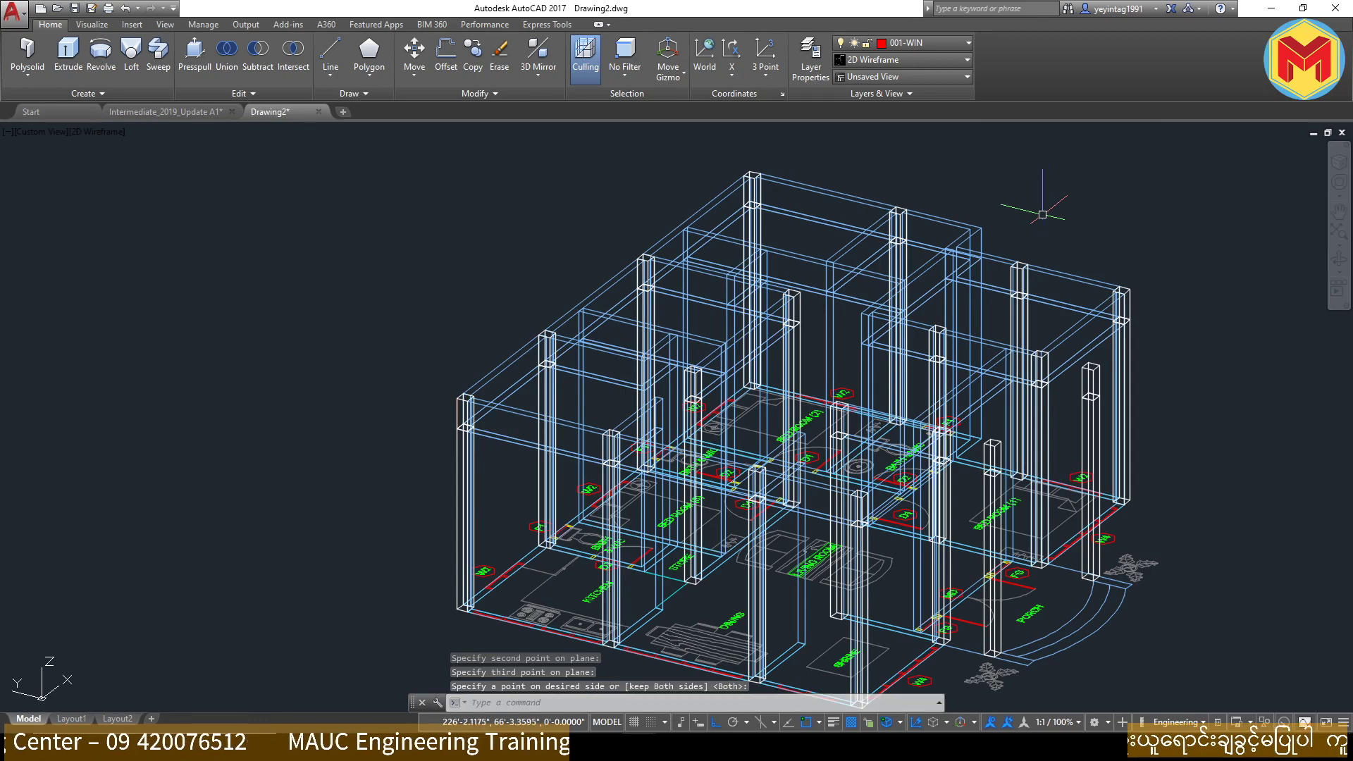
Step: Erase the 44 cut-off wall tops above the slice plane
mouse_move(1043, 212)
middle_mouse_down("shift")
mouse_move(1074, 410)
mouse_move(1128, 357)
middle_mouse_up("shift")
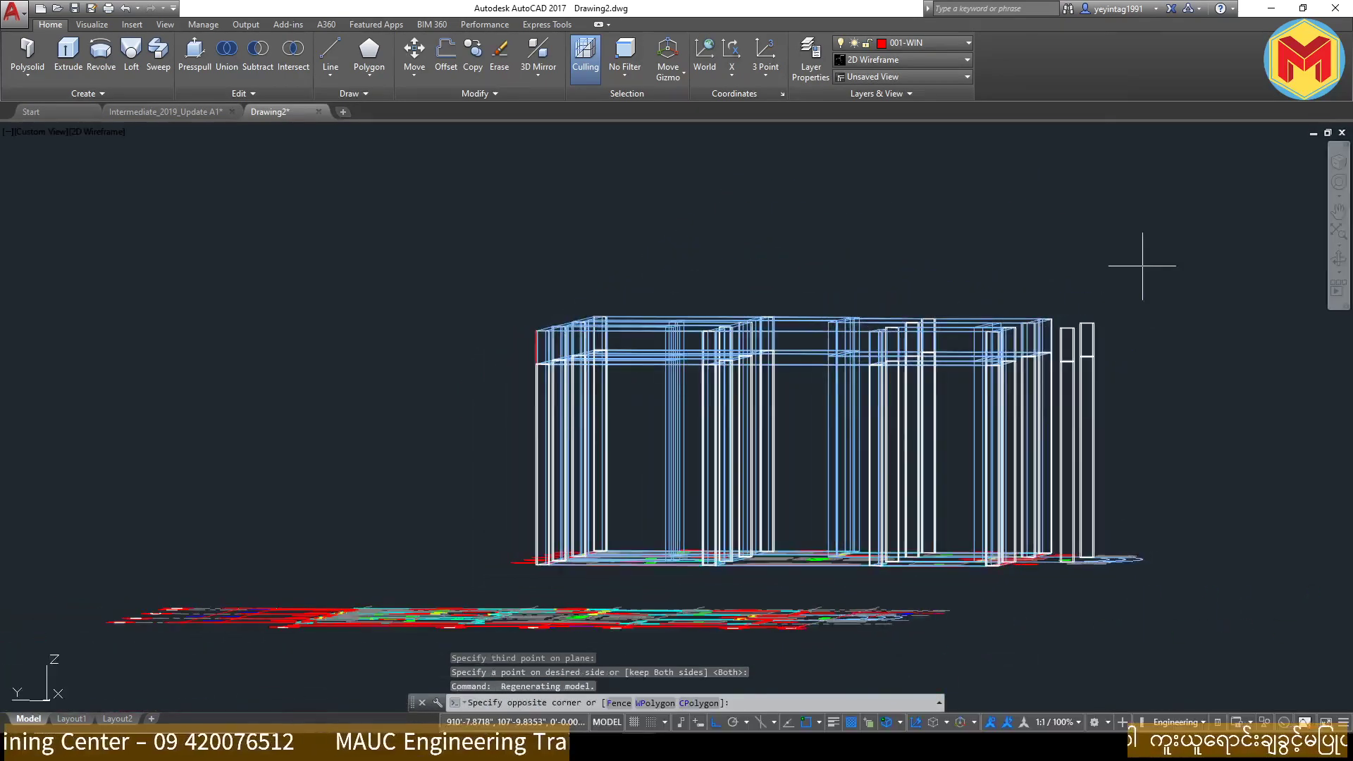
left_click(1143, 267)
left_click(459, 368)
key("Delete")
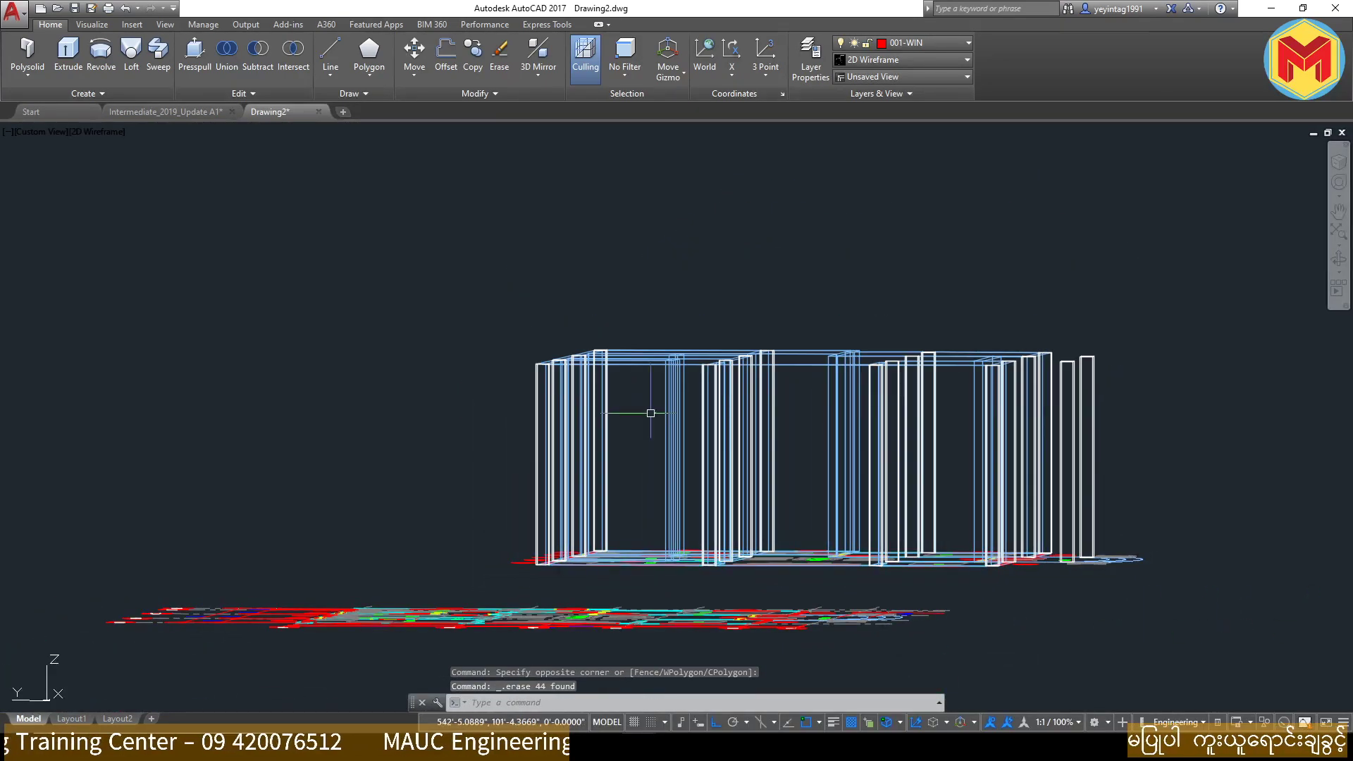
left_click(874, 61)
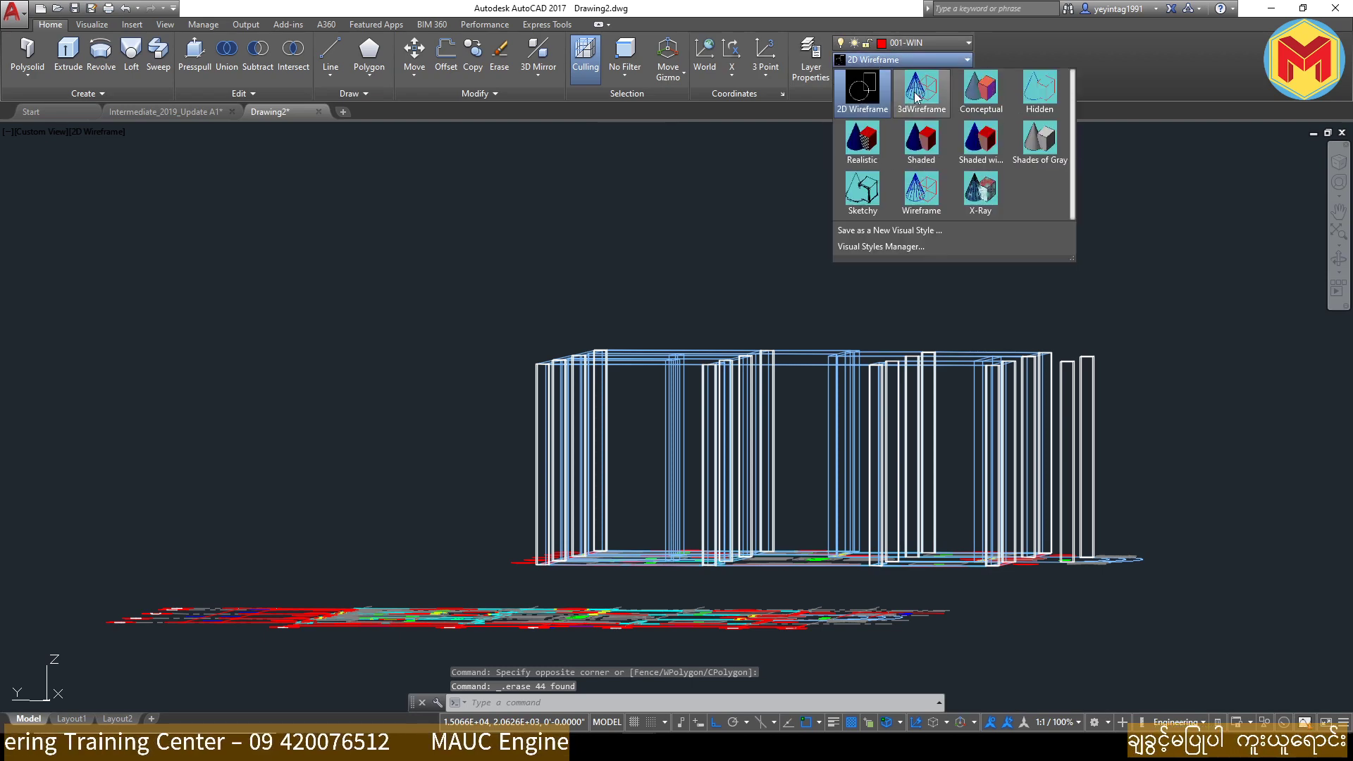
left_click(980, 91)
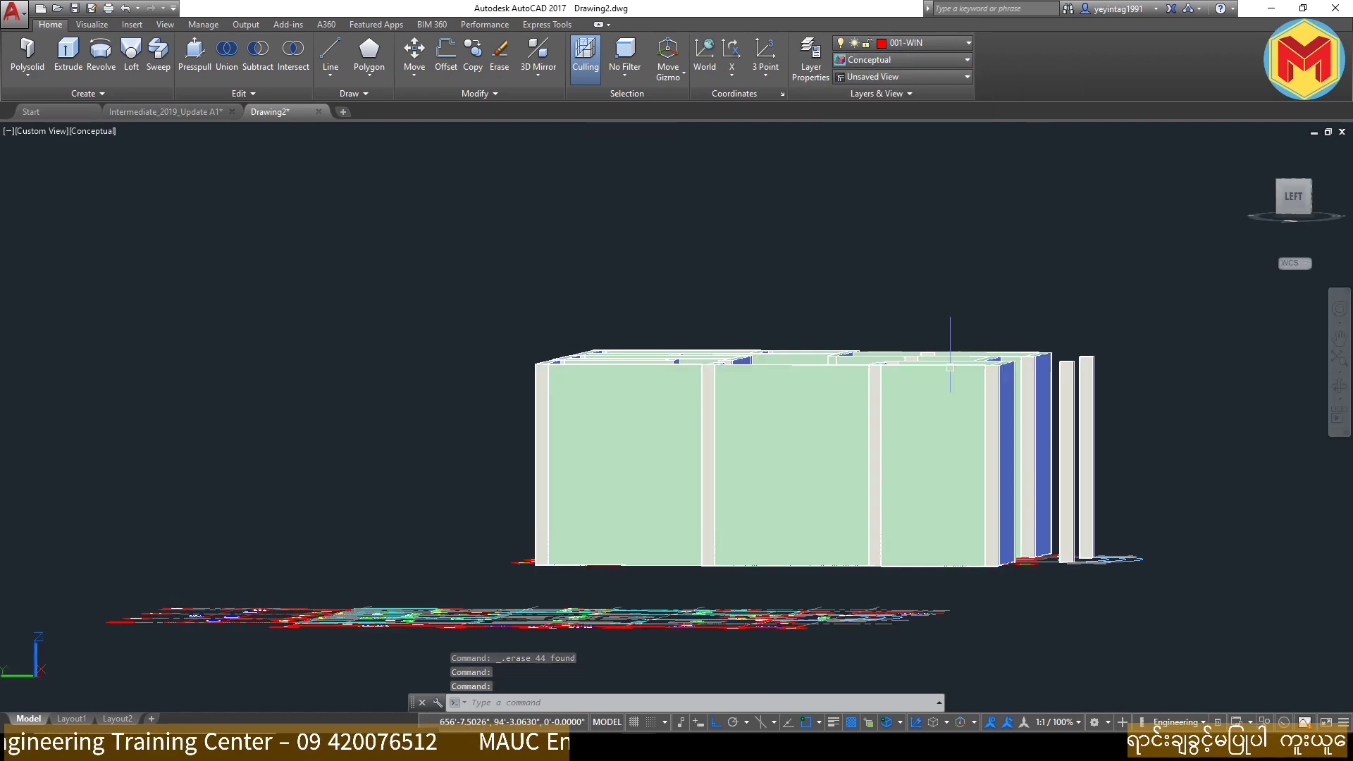
mouse_move(811, 493)
middle_mouse_down("shift")
mouse_move(885, 444)
mouse_move(704, 541)
middle_mouse_up("shift")
scroll(703, 541, "down", 3)
middle_click_drag(788, 437, 635, 508, "shift")
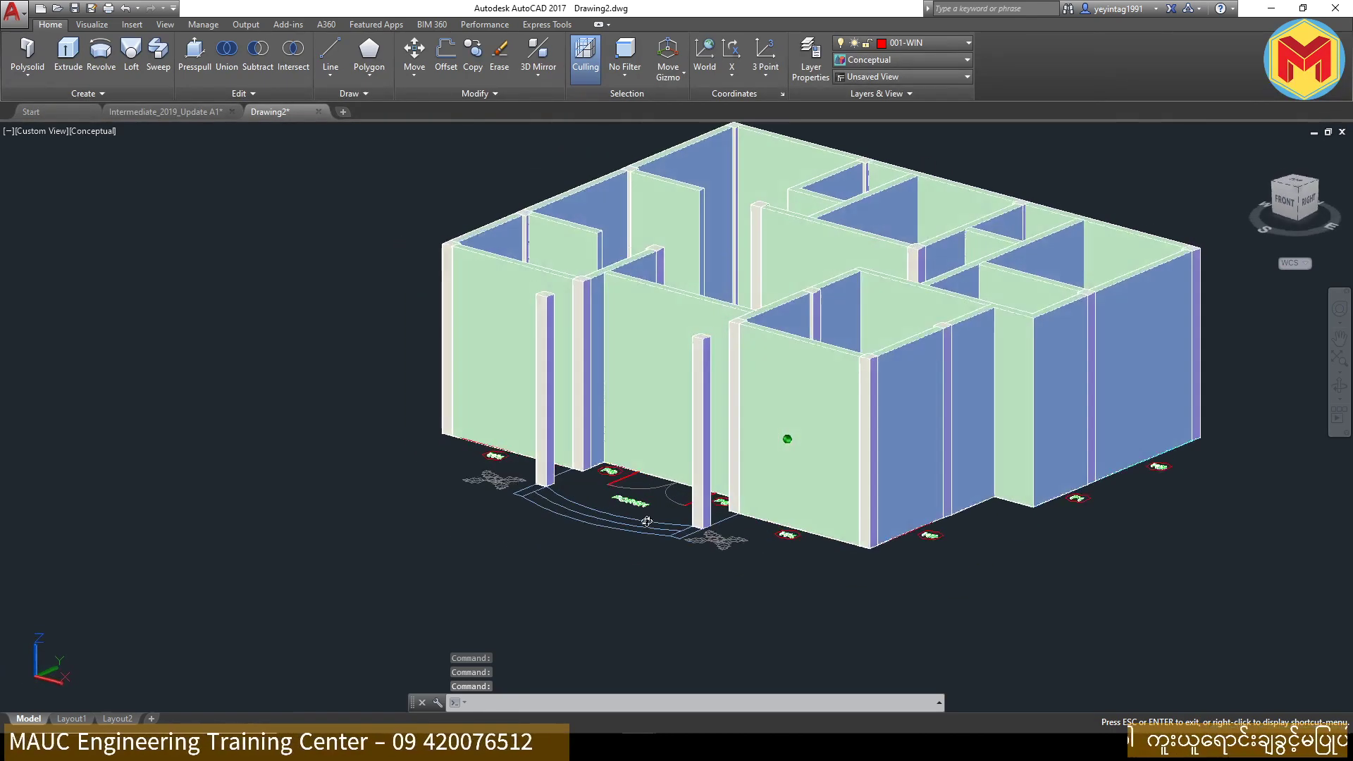
scroll(530, 492, "up", 3)
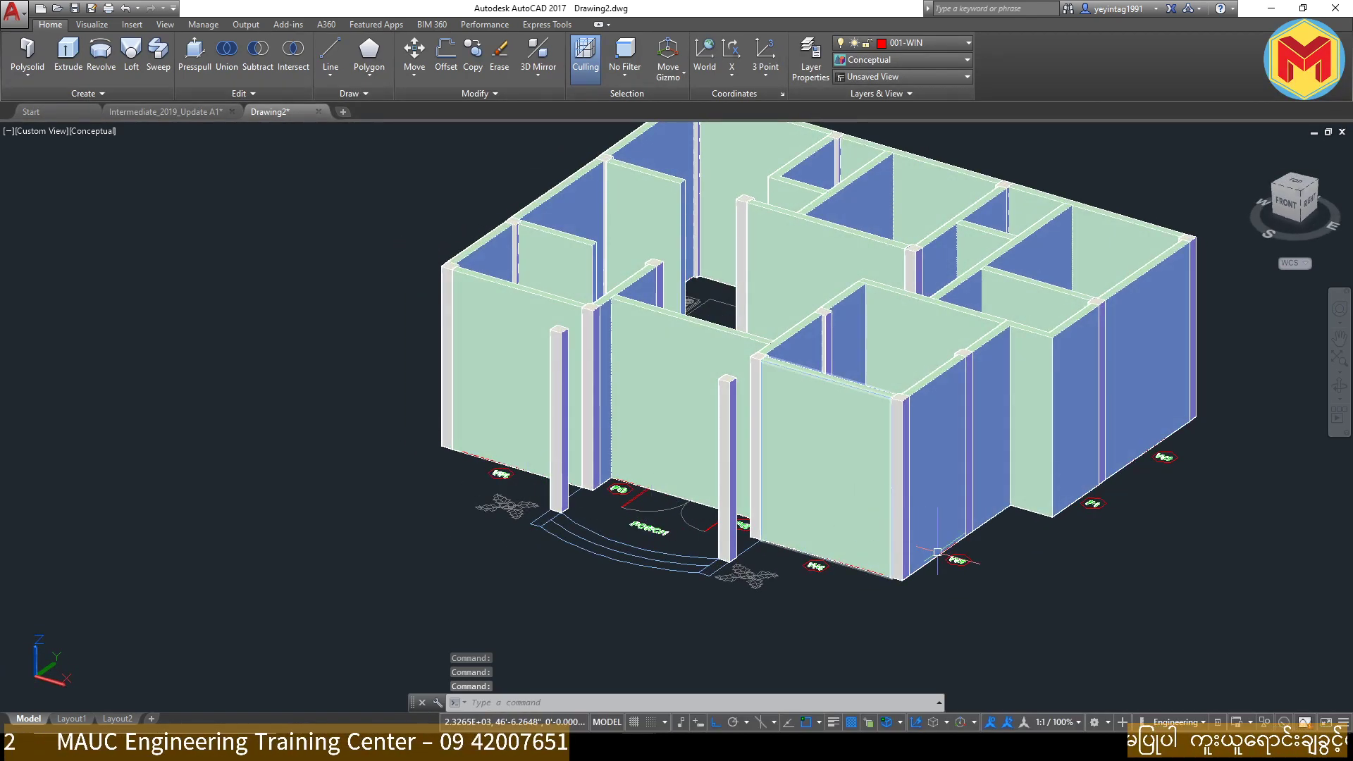
scroll(758, 396, "down", 5)
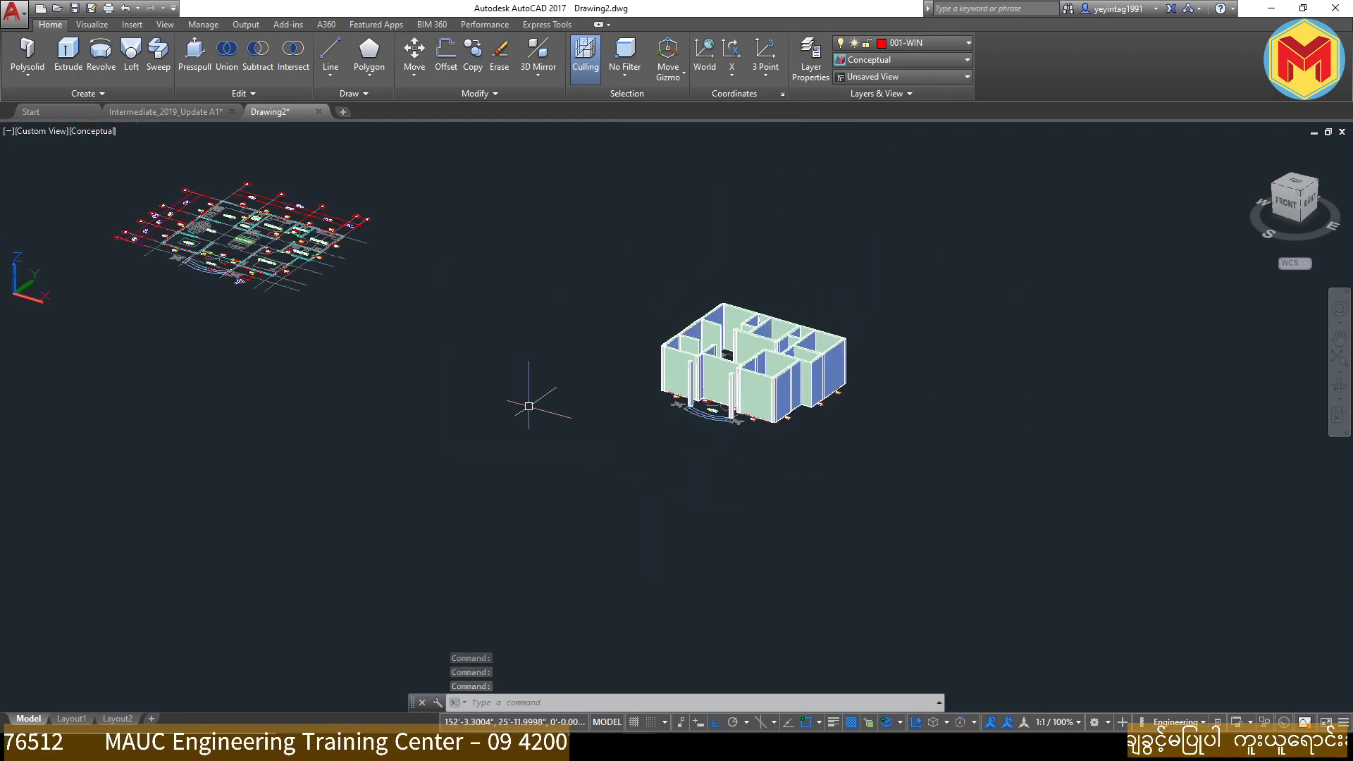
middle_click_drag(529, 392, 1013, 513)
scroll(481, 417, "up", 5)
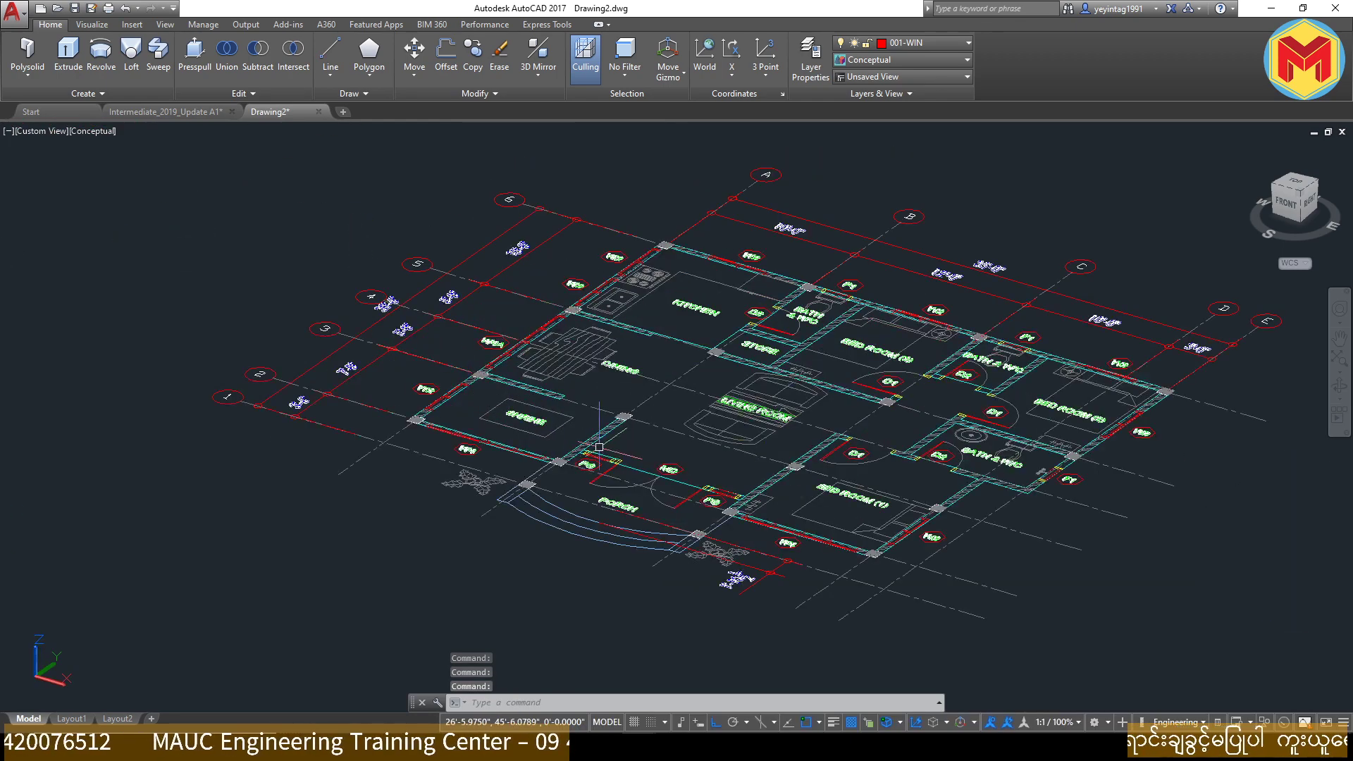
left_click_drag(770, 378, 757, 379)
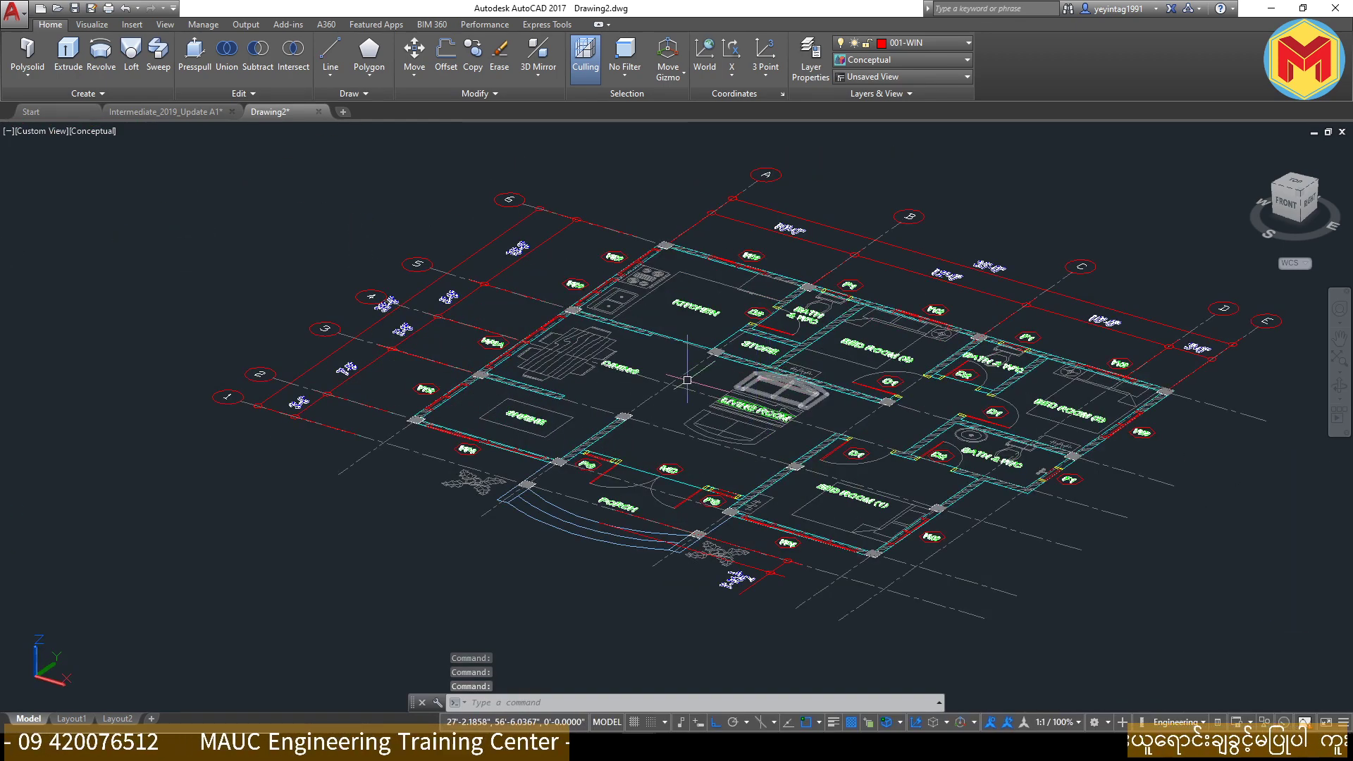
scroll(687, 380, "down", 5)
middle_click_drag(986, 554, 808, 493)
scroll(807, 492, "up", 5)
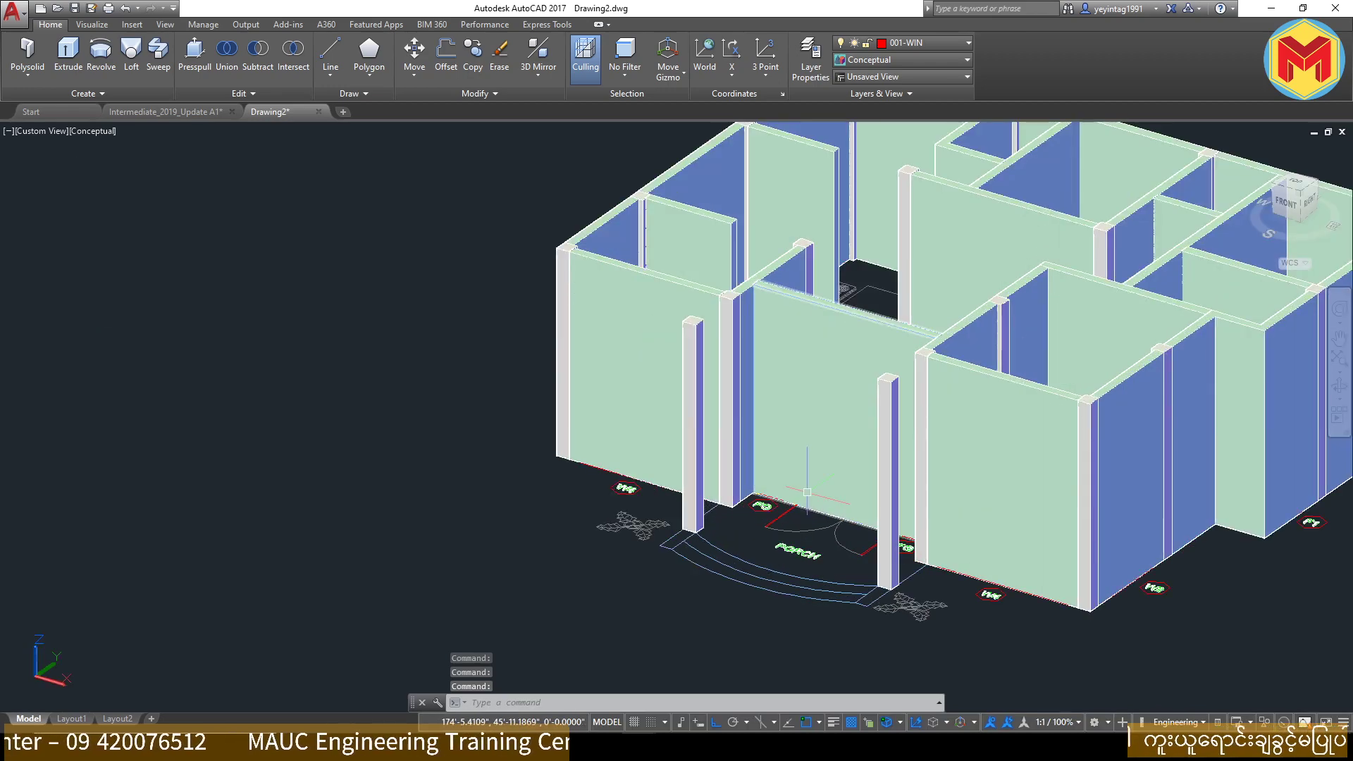
scroll(809, 504, "up", 1)
scroll(811, 514, "up", 1)
scroll(814, 520, "down", 1)
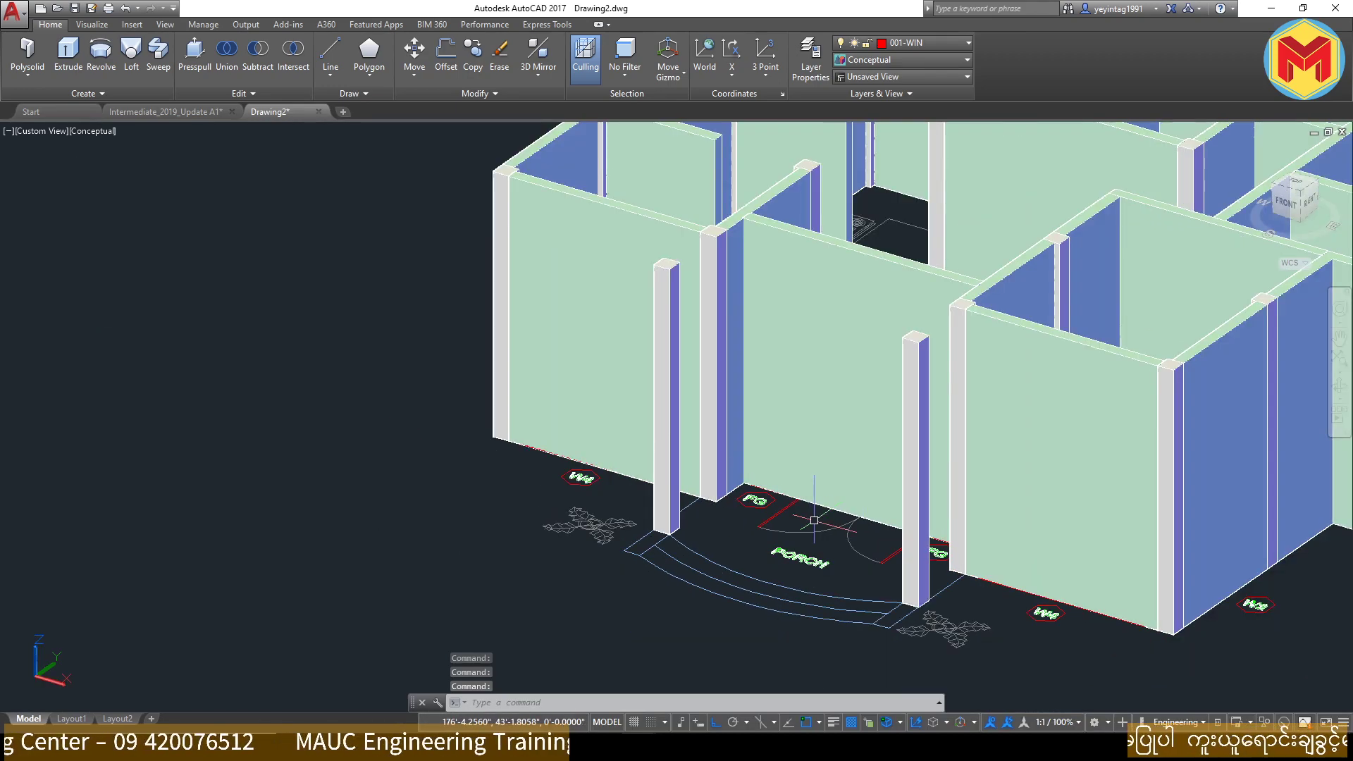
left_click(884, 58)
left_click(873, 91)
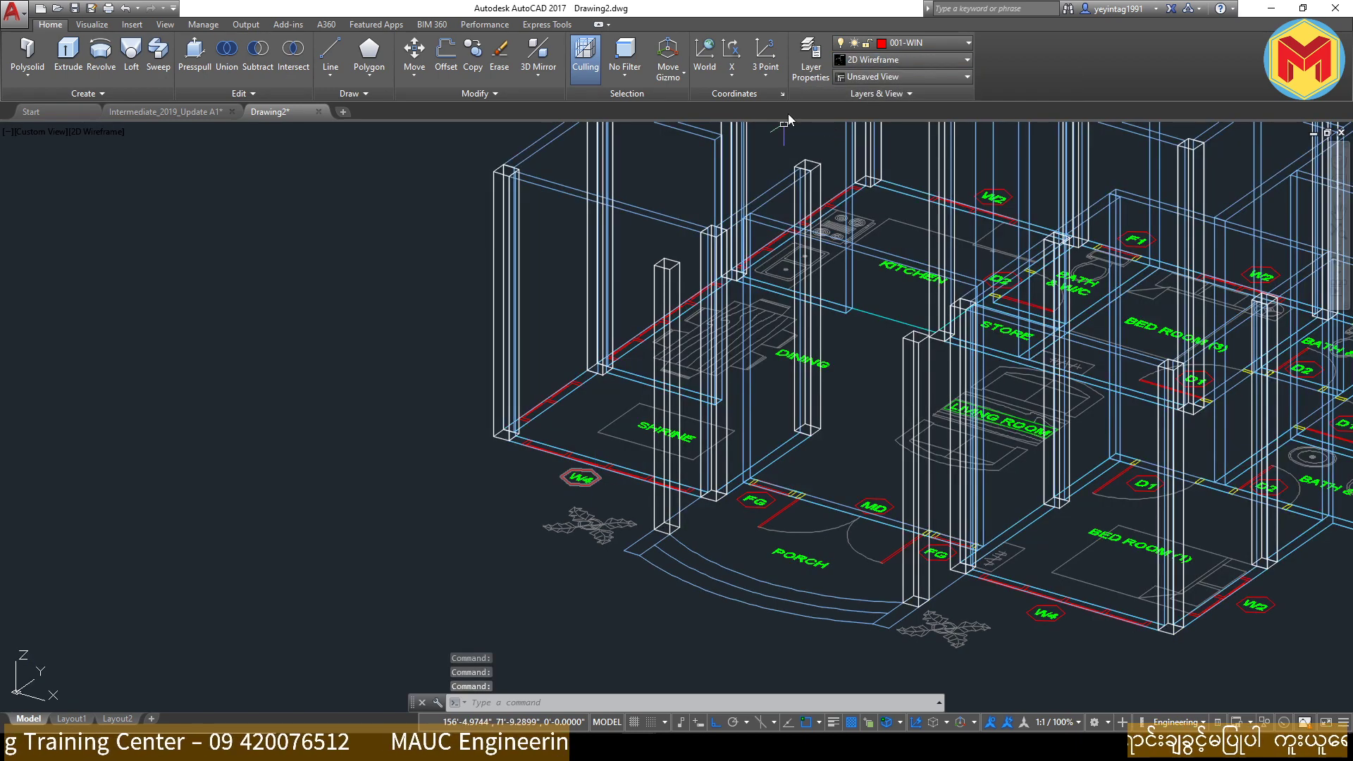
Step: Make 001-plaster the current layer and begin a polyline at the outer wall corner
left_click(937, 41)
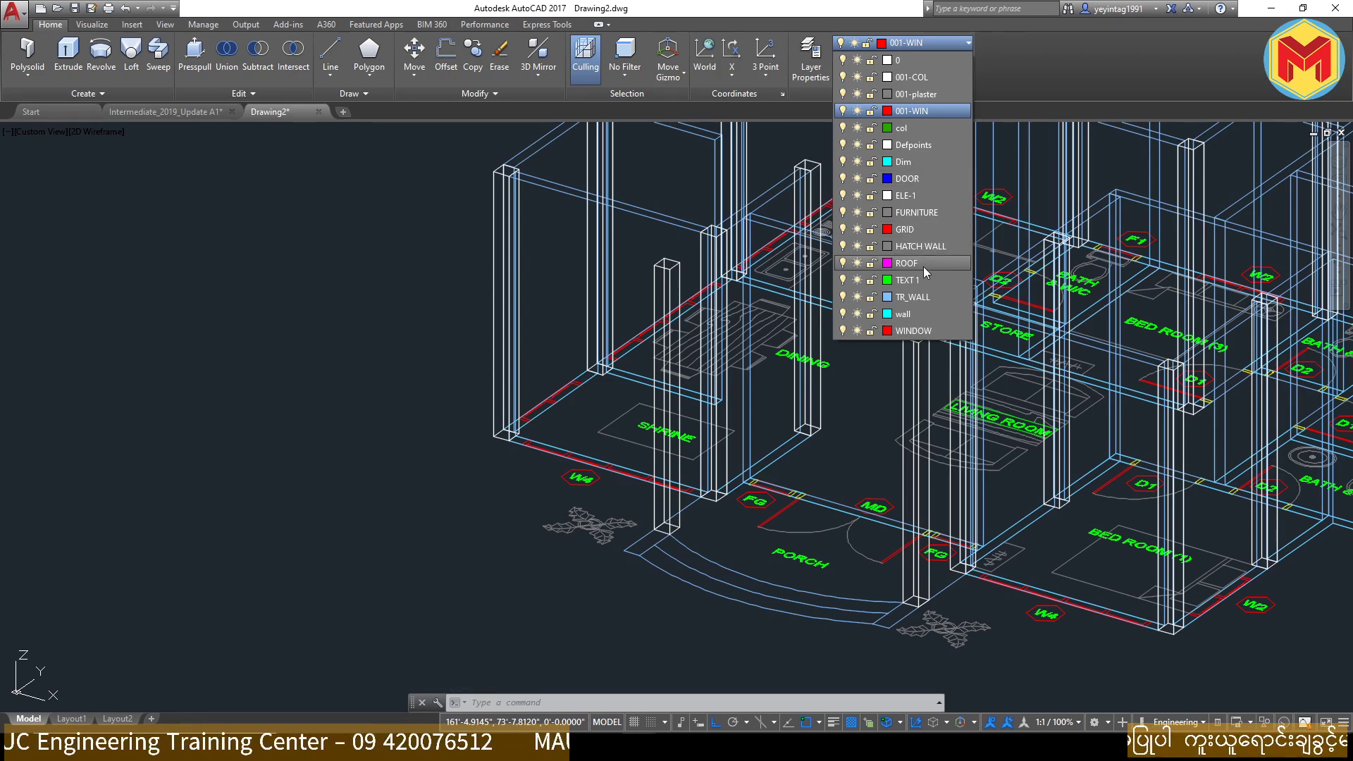
left_click(925, 96)
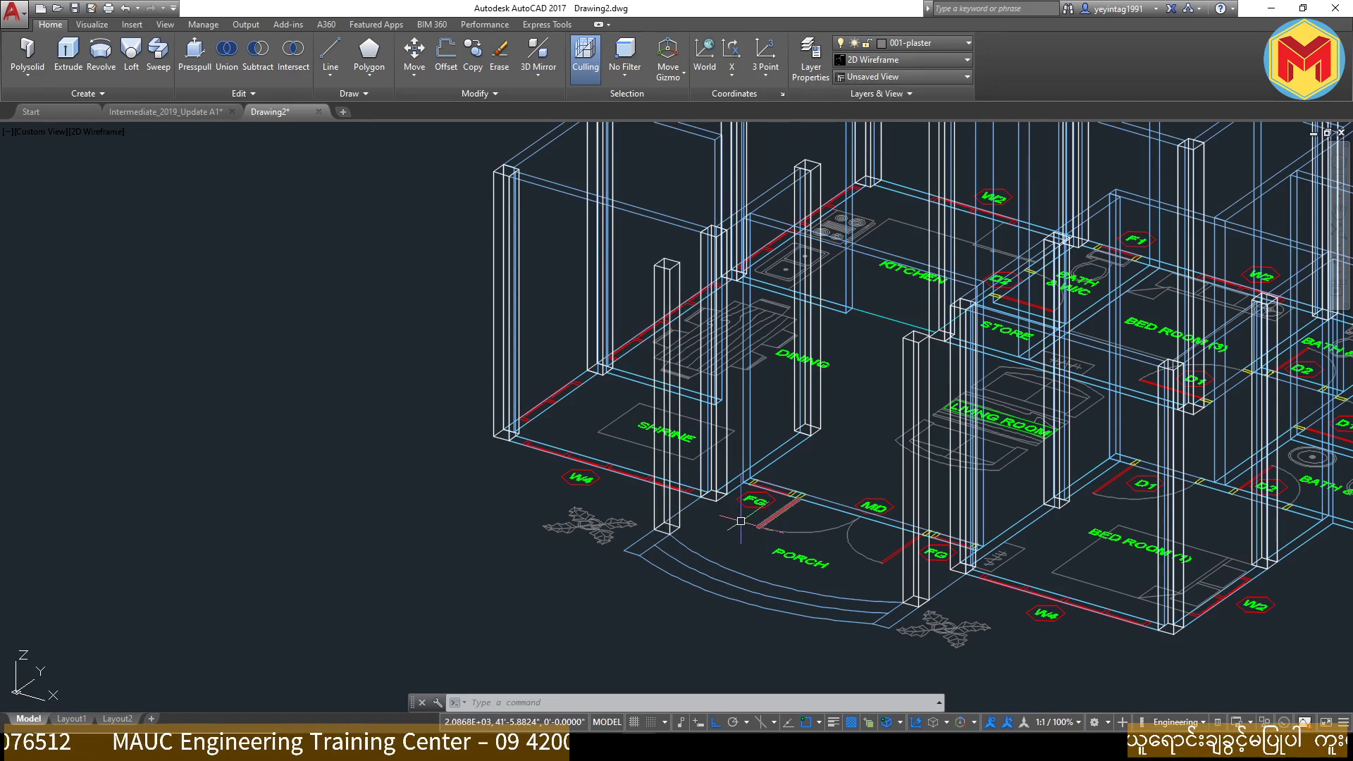
type("PL")
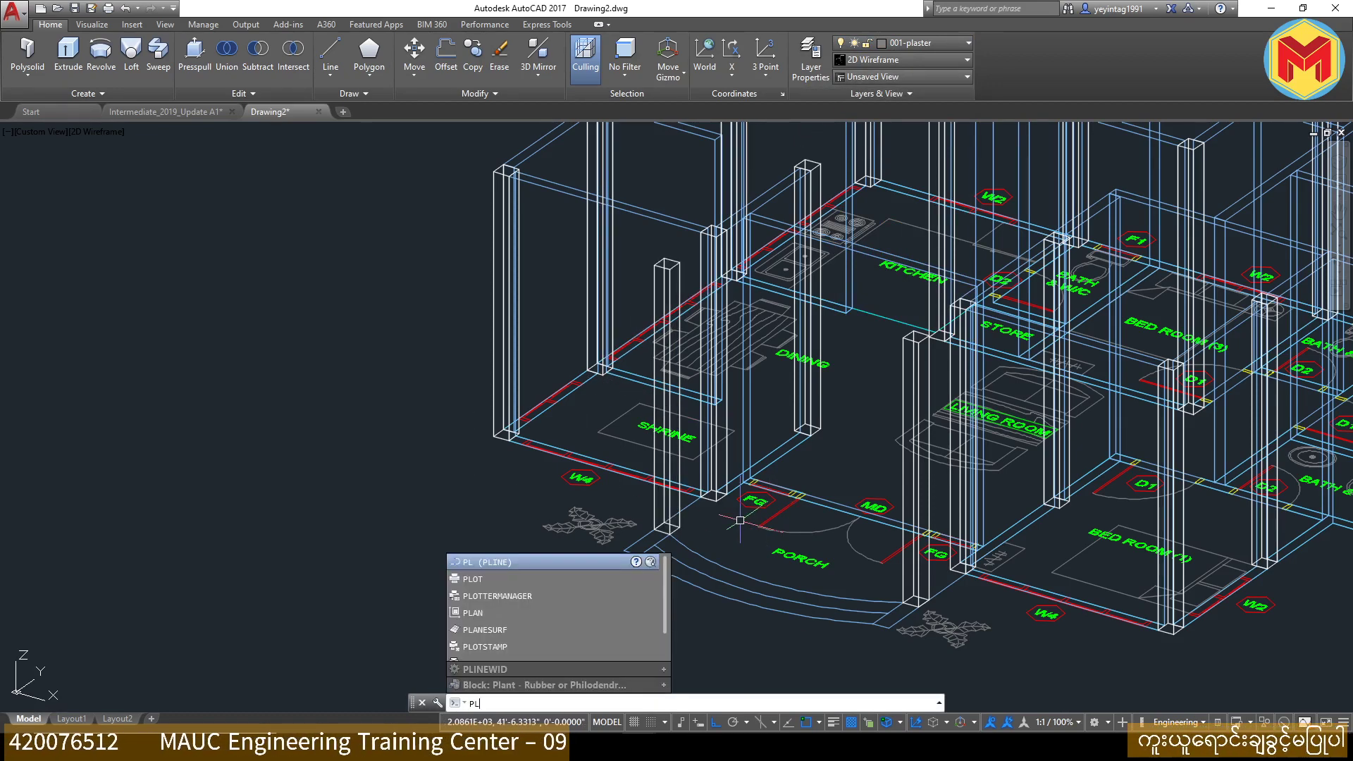
key("Return")
scroll(494, 444, "up", 5)
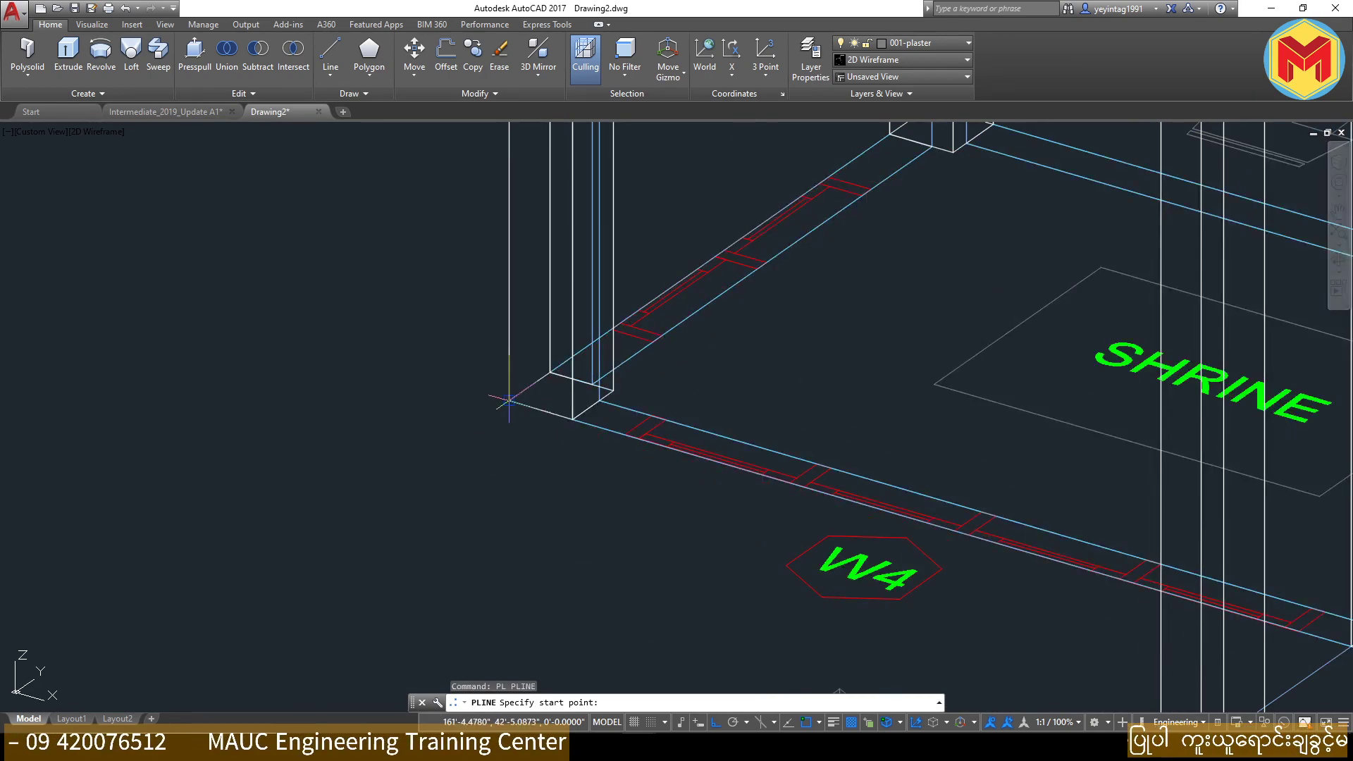
left_click(509, 401)
Step: Add outline vertices at the FG column, MD and column corners
scroll(726, 552, "down", 4)
scroll(822, 583, "up", 7)
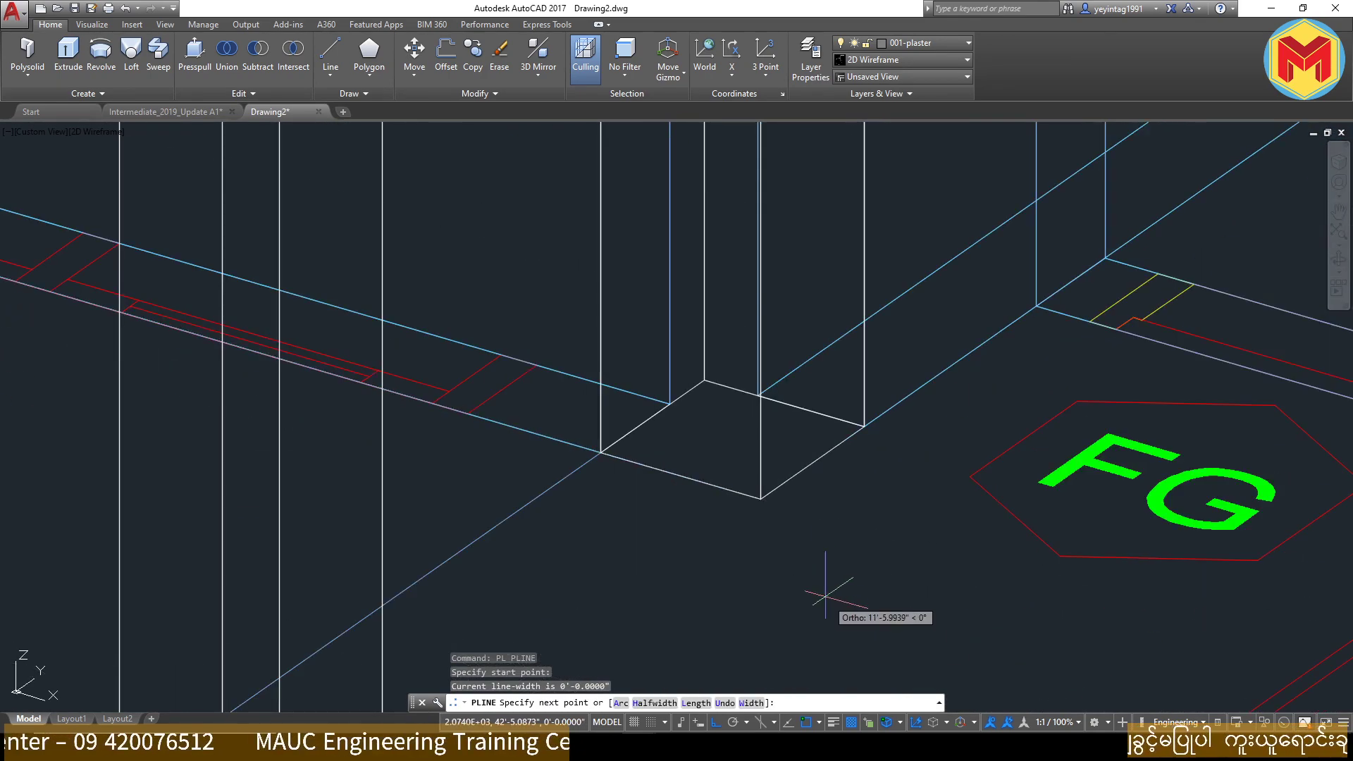
left_click(760, 499)
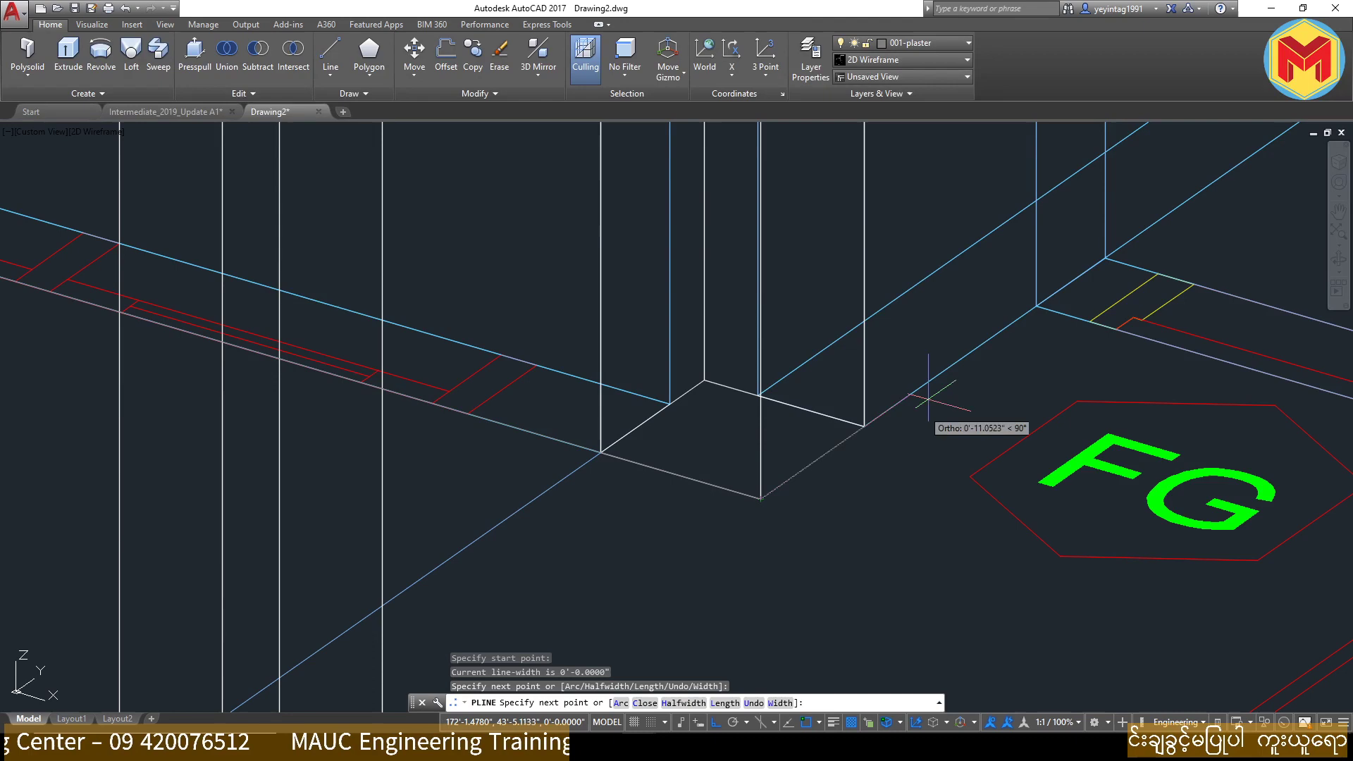
left_click(1036, 306)
scroll(761, 369, "down", 2)
scroll(1029, 512, "down", 2)
scroll(916, 494, "down", 2)
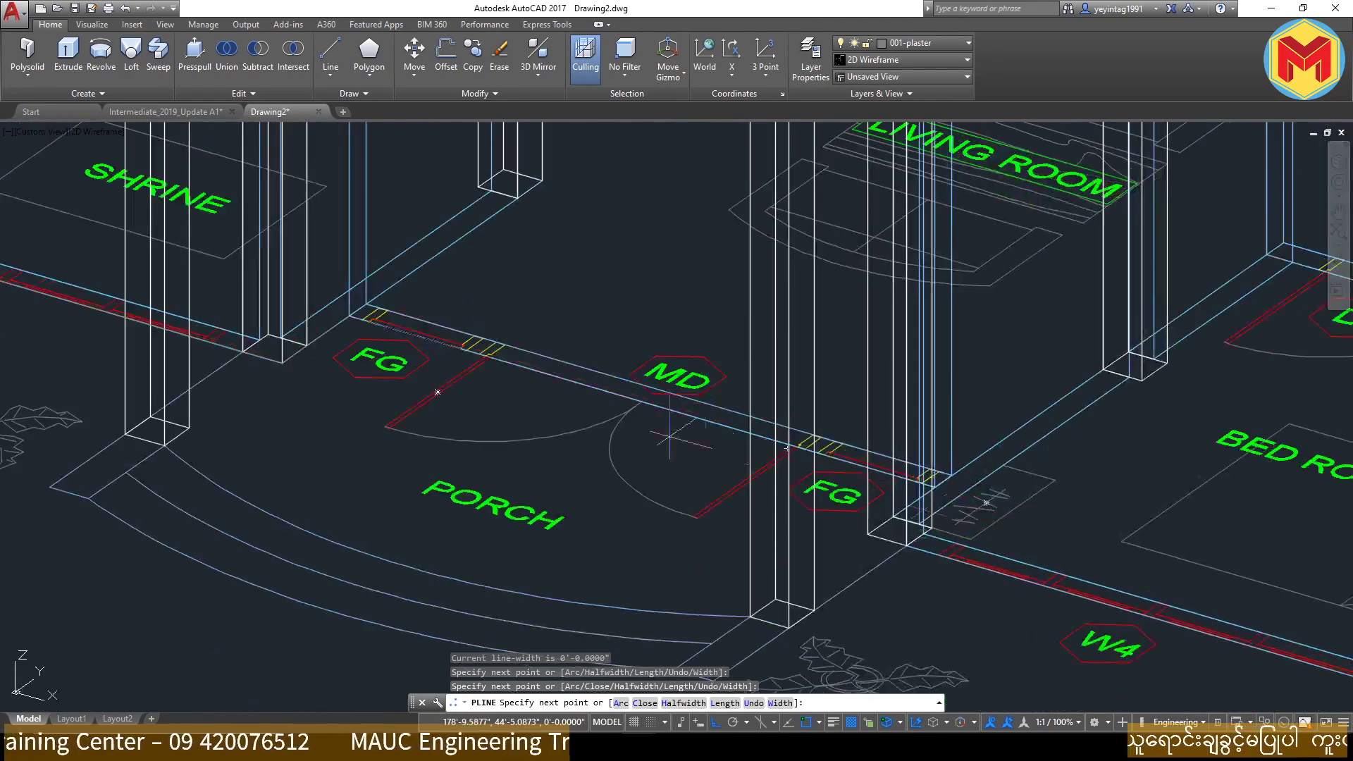
scroll(922, 503, "up", 5)
scroll(921, 503, "up", 2)
left_click(1068, 452)
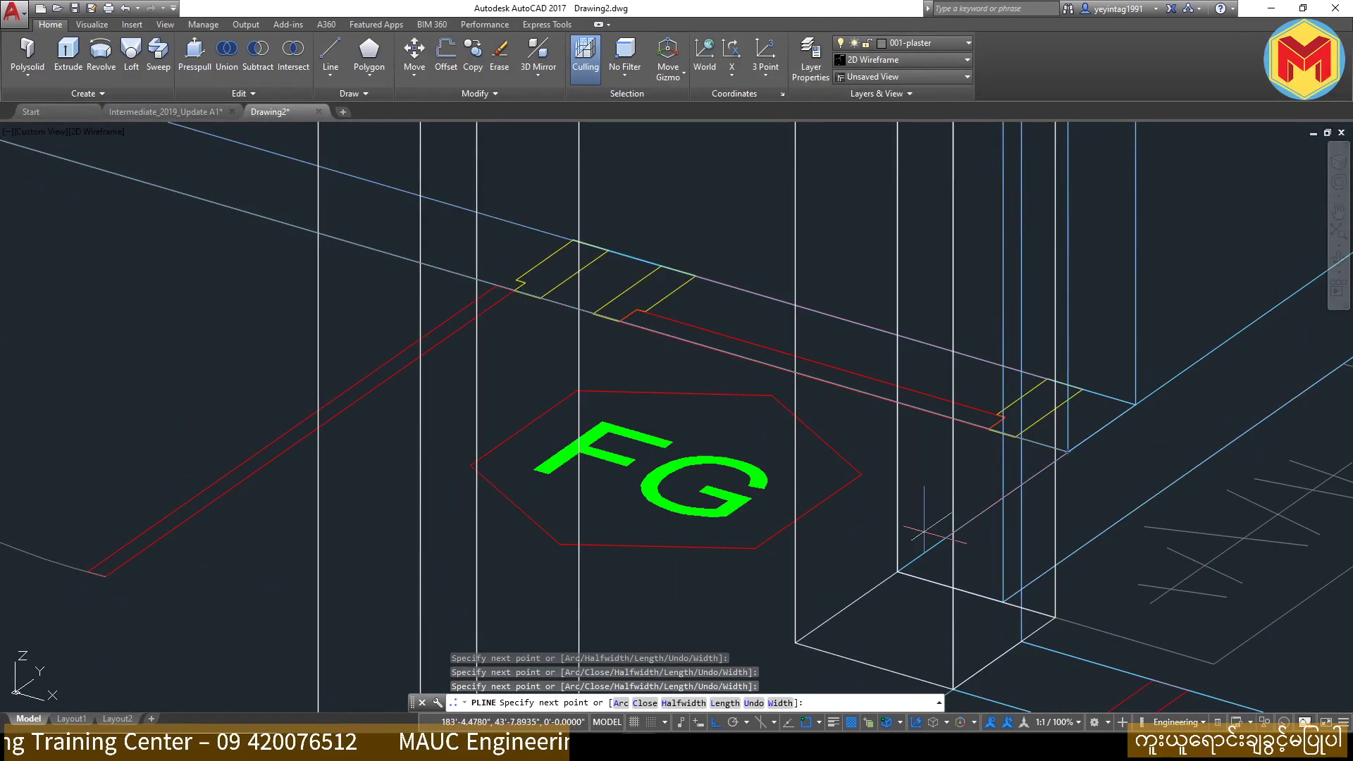
left_click(793, 643)
scroll(793, 643, "down", 3)
scroll(917, 564, "up", 4)
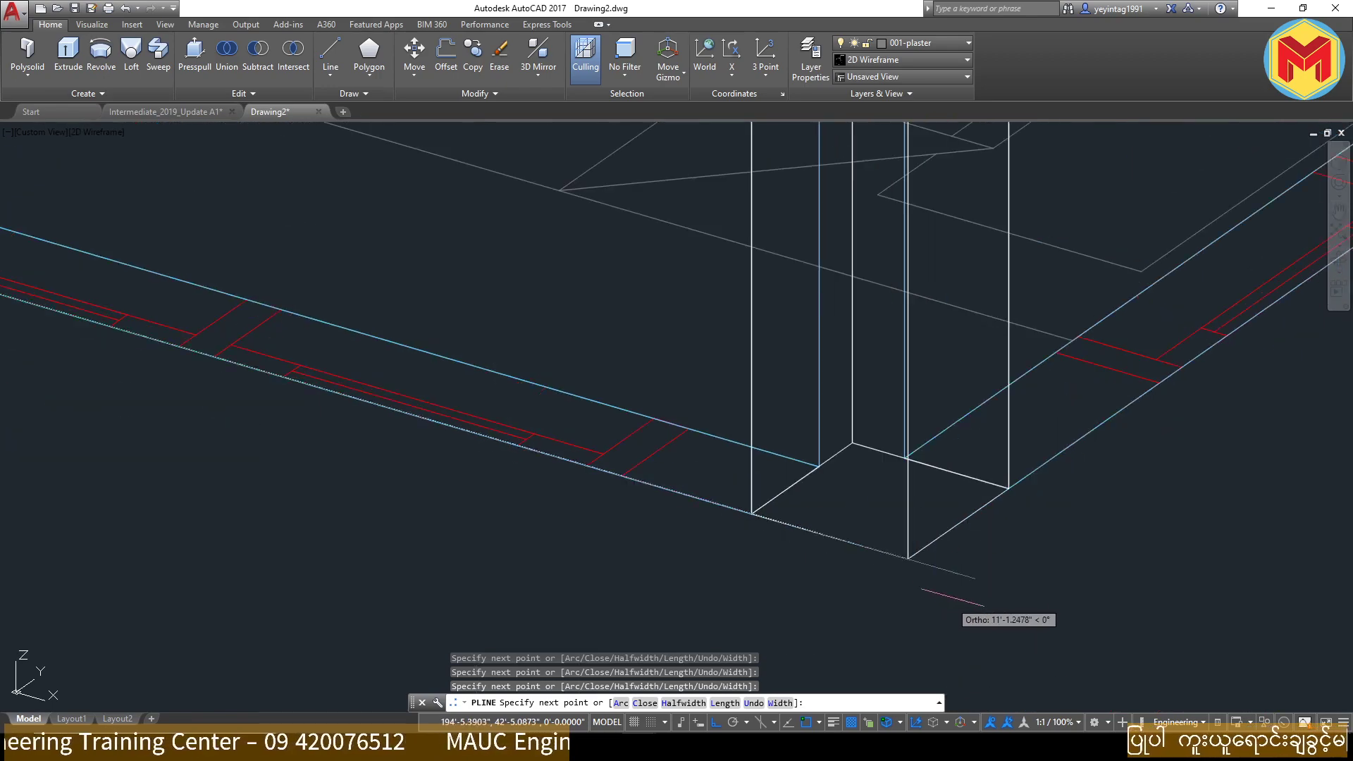
scroll(908, 560, "down", 4)
Step: Trace the outline around the BATH & W/C side and finish the polyline
middle_click_drag(921, 550, 635, 536)
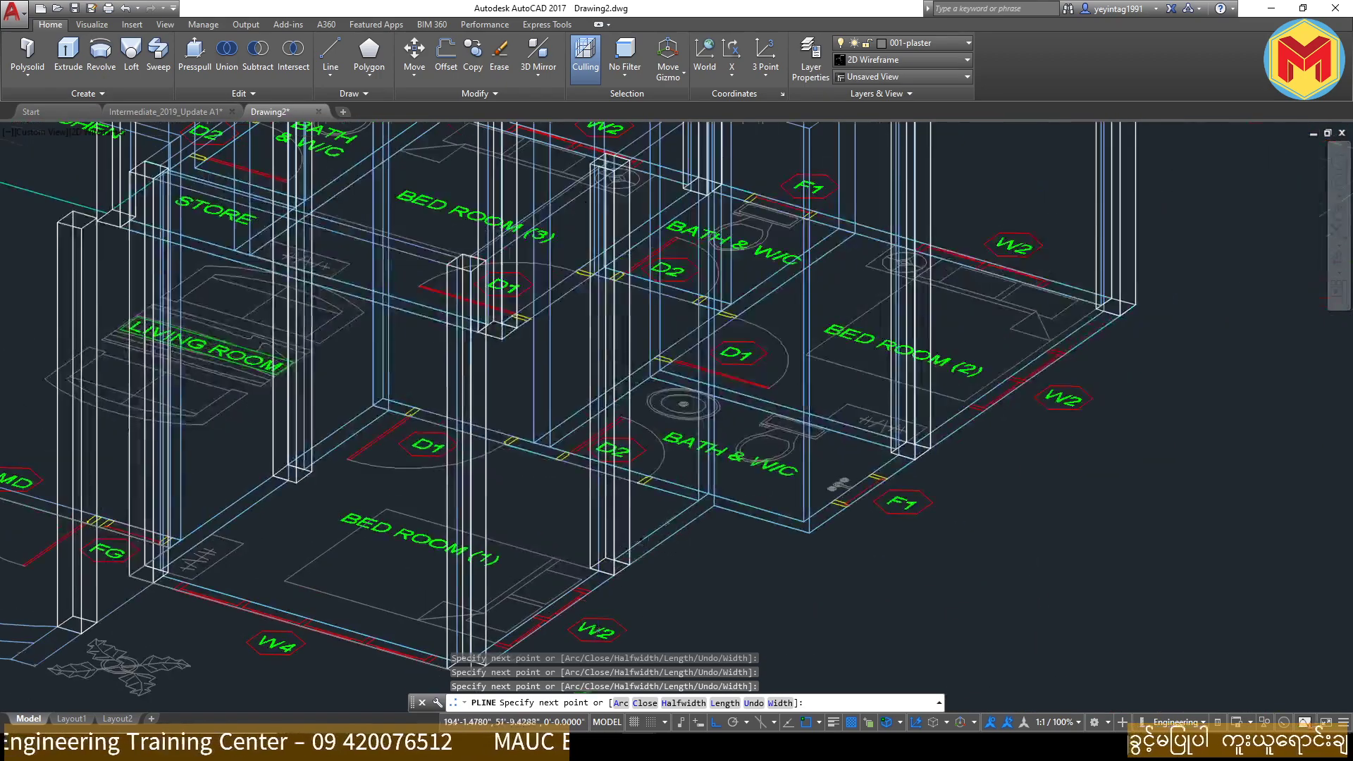
scroll(846, 459, "up", 4)
scroll(891, 430, "down", 4)
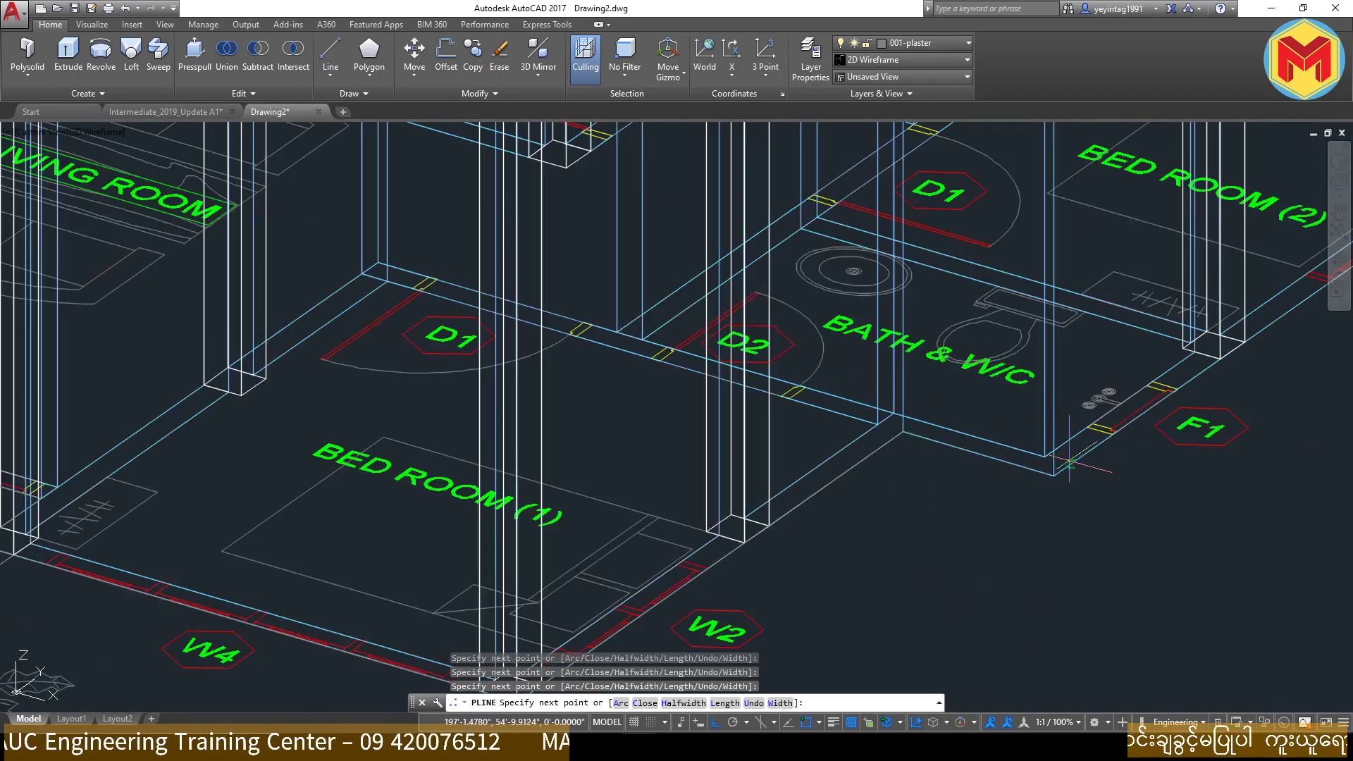
scroll(1057, 473, "down", 4)
scroll(822, 432, "up", 5)
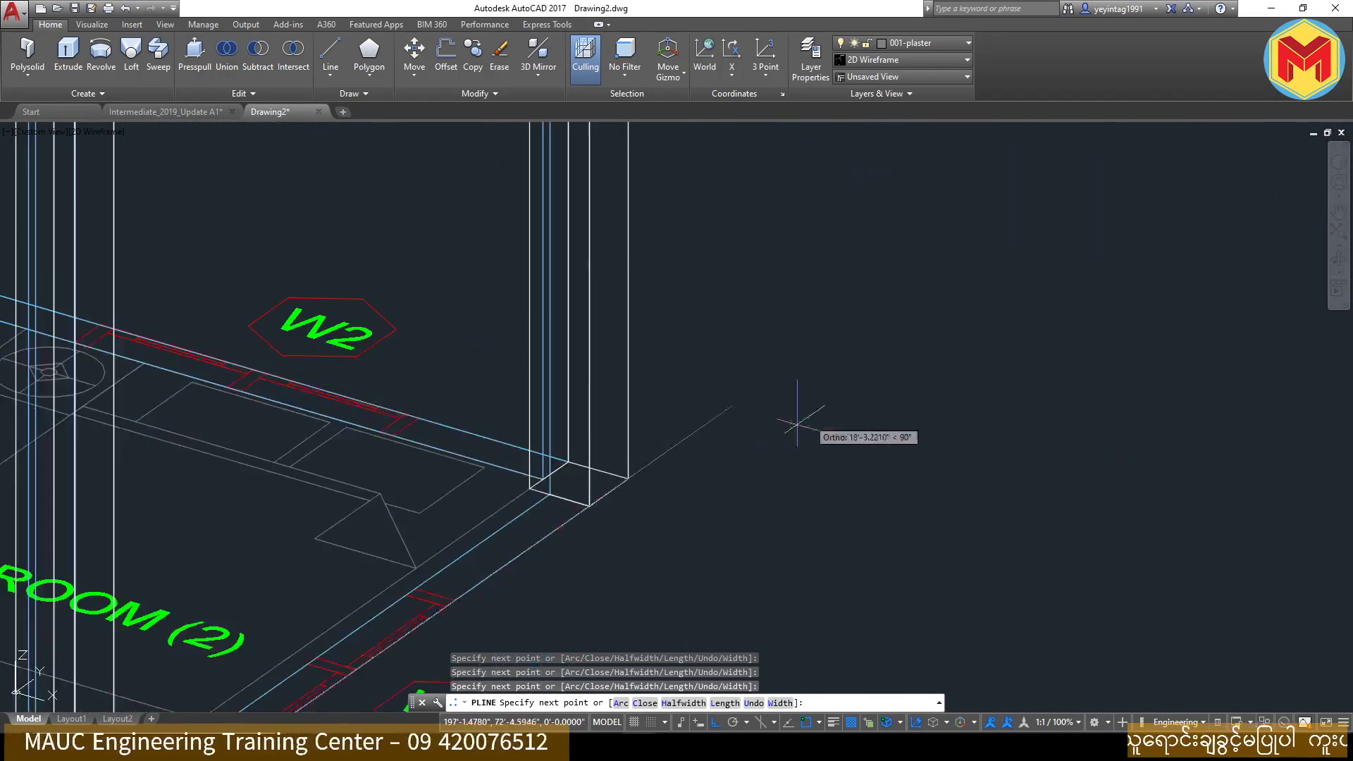
scroll(629, 476, "down", 4)
mouse_move(629, 476)
middle_mouse_down("shift")
mouse_move(535, 493)
mouse_move(576, 559)
mouse_move(529, 574)
middle_mouse_up("shift")
scroll(576, 559, "up", 5)
scroll(537, 562, "down", 4)
scroll(529, 574, "up", 5)
scroll(514, 517, "up", 3)
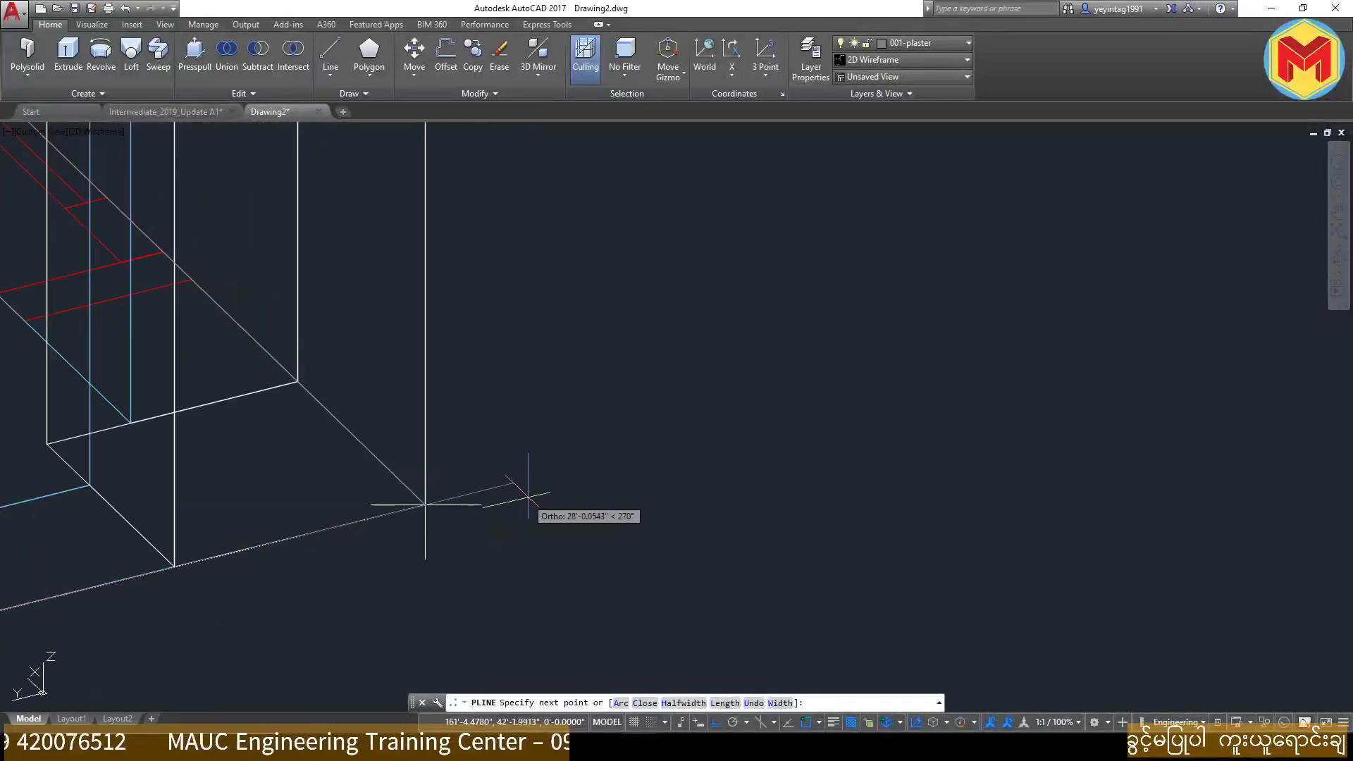
scroll(426, 504, "down", 4)
mouse_move(426, 504)
middle_mouse_down("shift")
mouse_move(133, 532)
mouse_move(352, 434)
middle_mouse_up("shift")
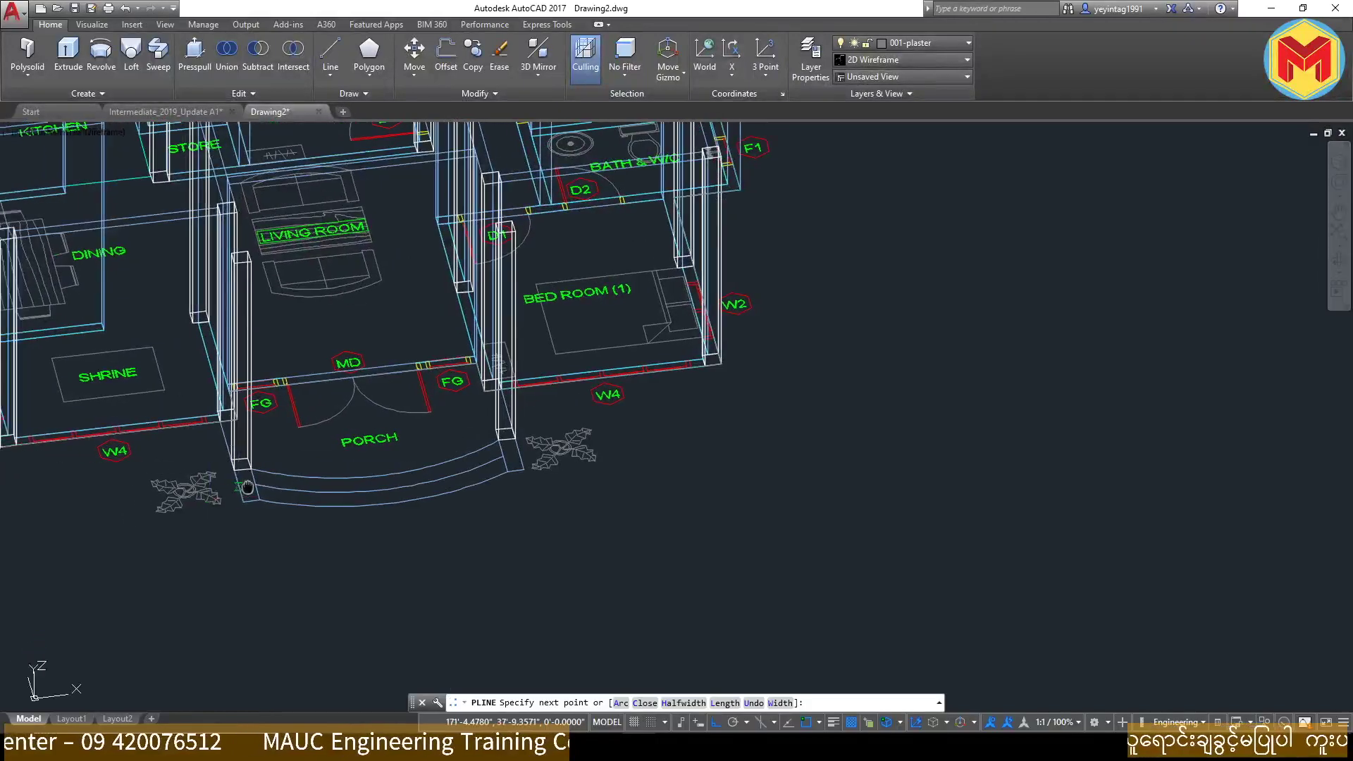
scroll(353, 433, "up", 2)
scroll(352, 433, "down", 1)
key("Return")
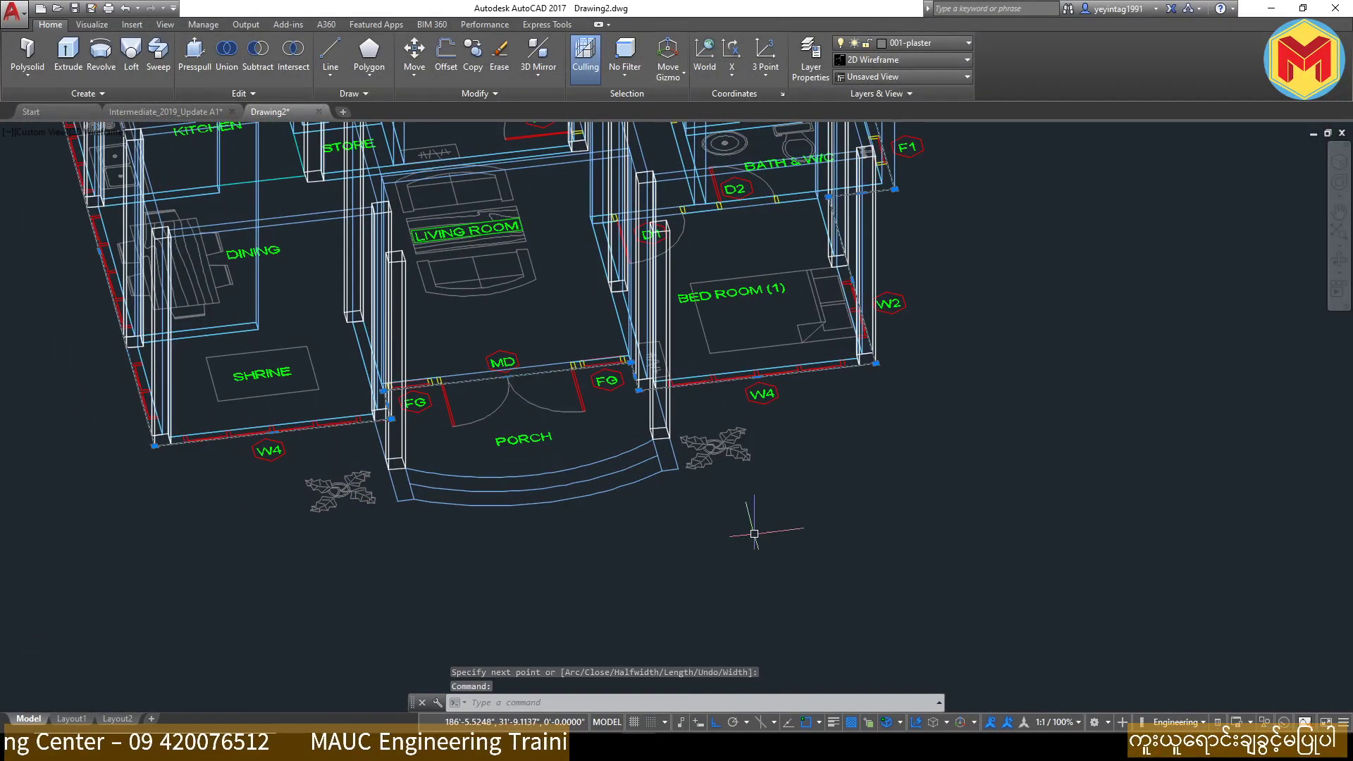
Step: Orbit and pan to inspect the finished outline around the house and porch
scroll(936, 468, "down", 4)
middle_click_drag(936, 468, 853, 561, "shift")
middle_click_drag(844, 607, 889, 568, "shift")
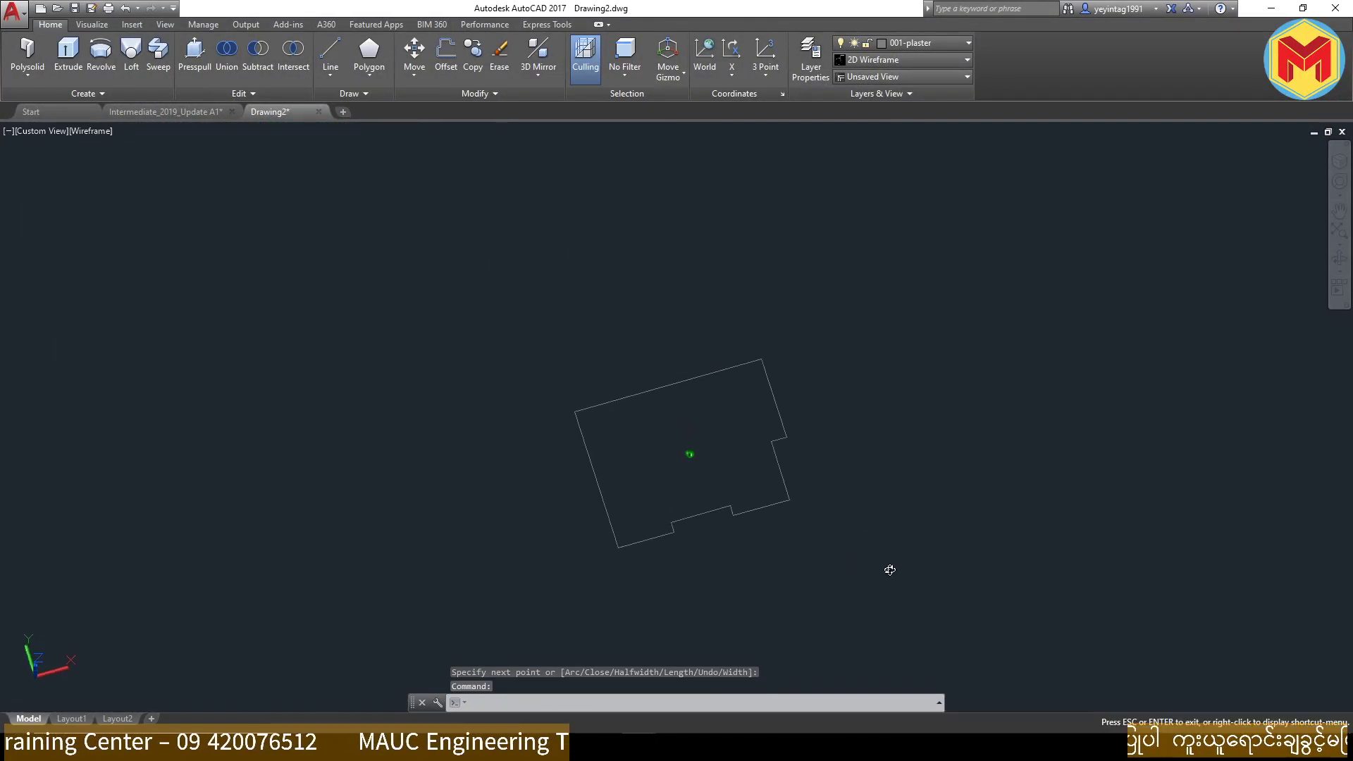
scroll(894, 547, "up", 2)
scroll(498, 376, "up", 2)
scroll(499, 375, "up", 1)
scroll(498, 375, "down", 2)
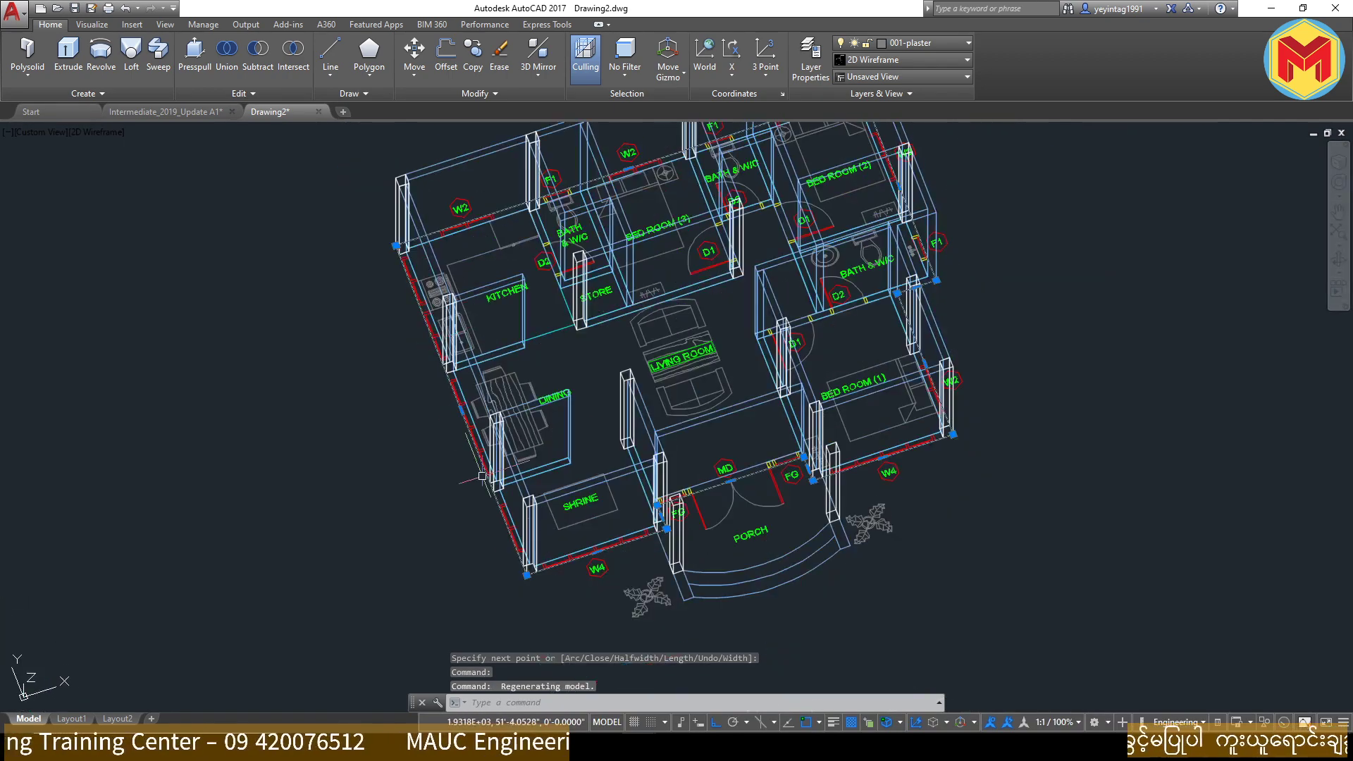
scroll(753, 493, "up", 2)
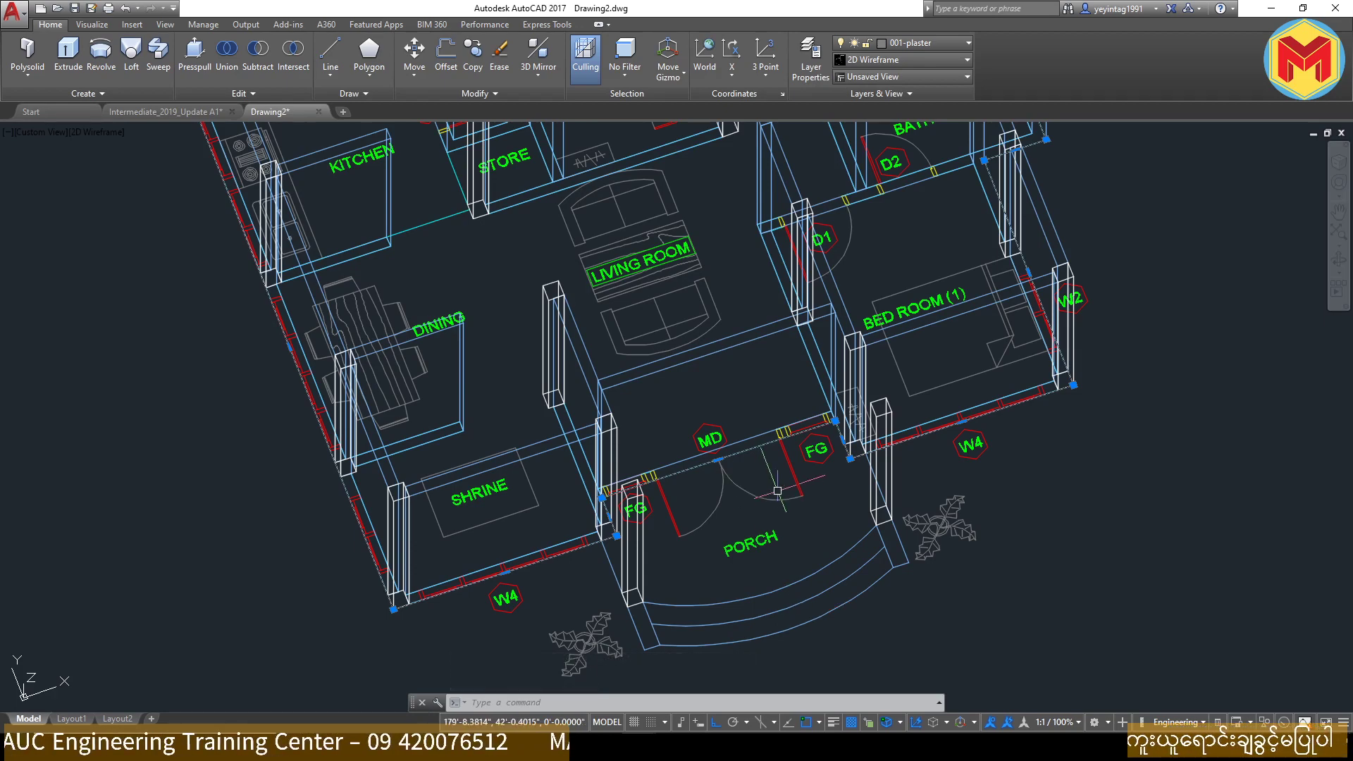
scroll(769, 496, "down", 3)
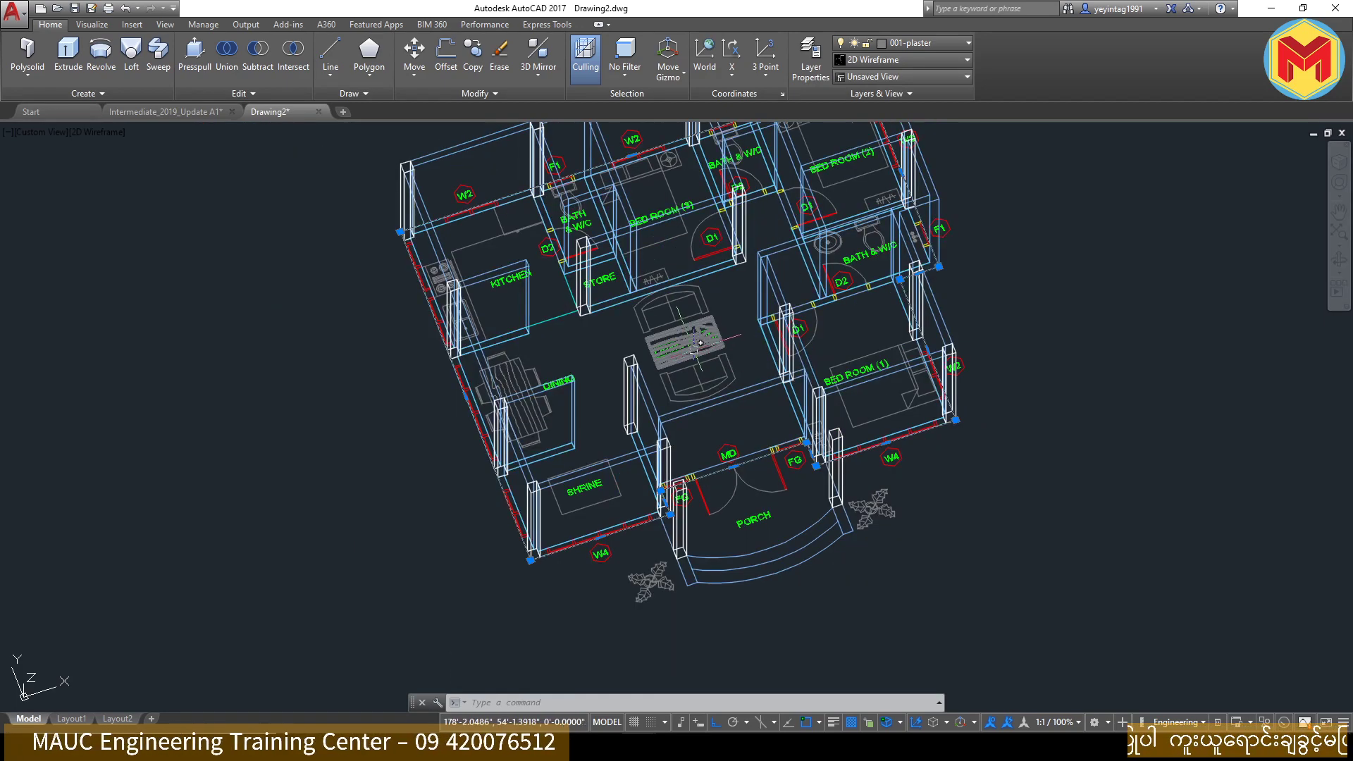
scroll(776, 497, "up", 4)
middle_click_drag(775, 497, 772, 377)
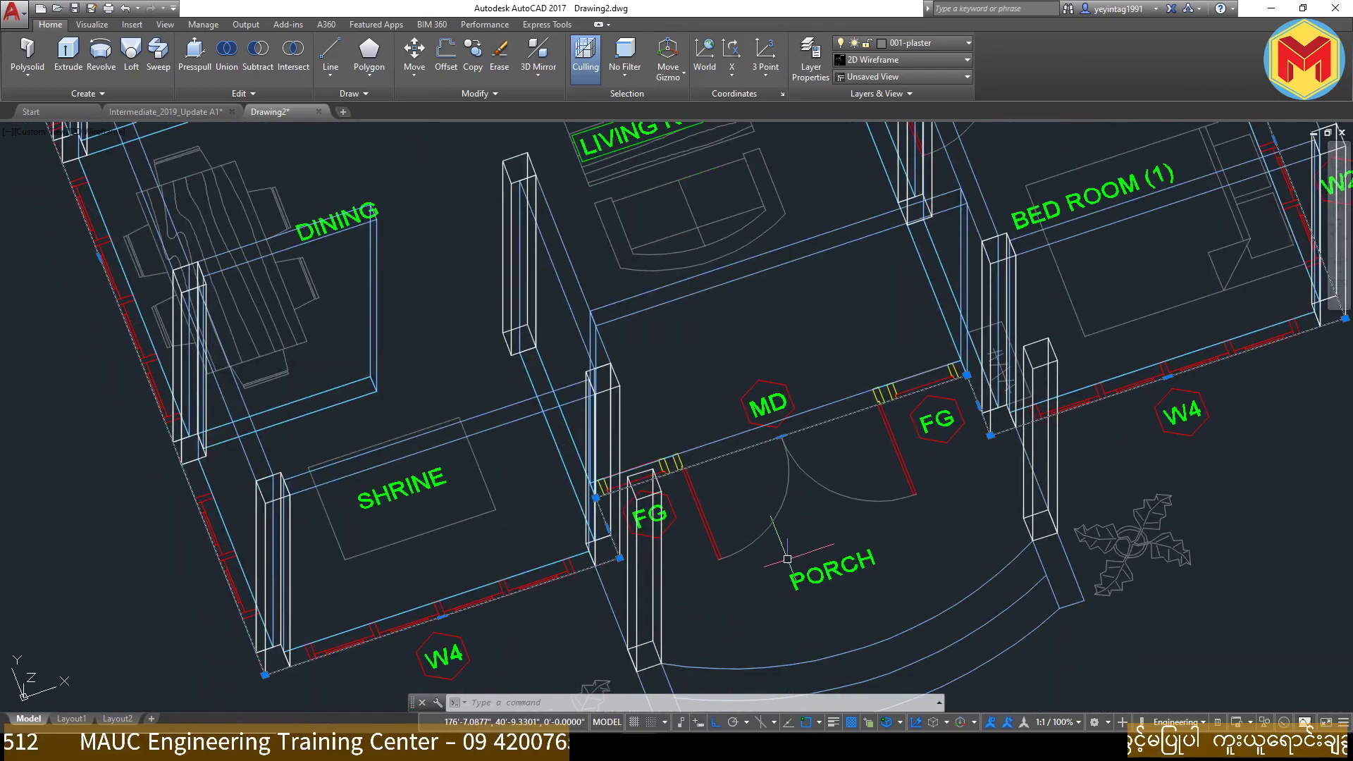
scroll(709, 490, "down", 3)
scroll(624, 493, "up", 2)
scroll(619, 484, "up", 1)
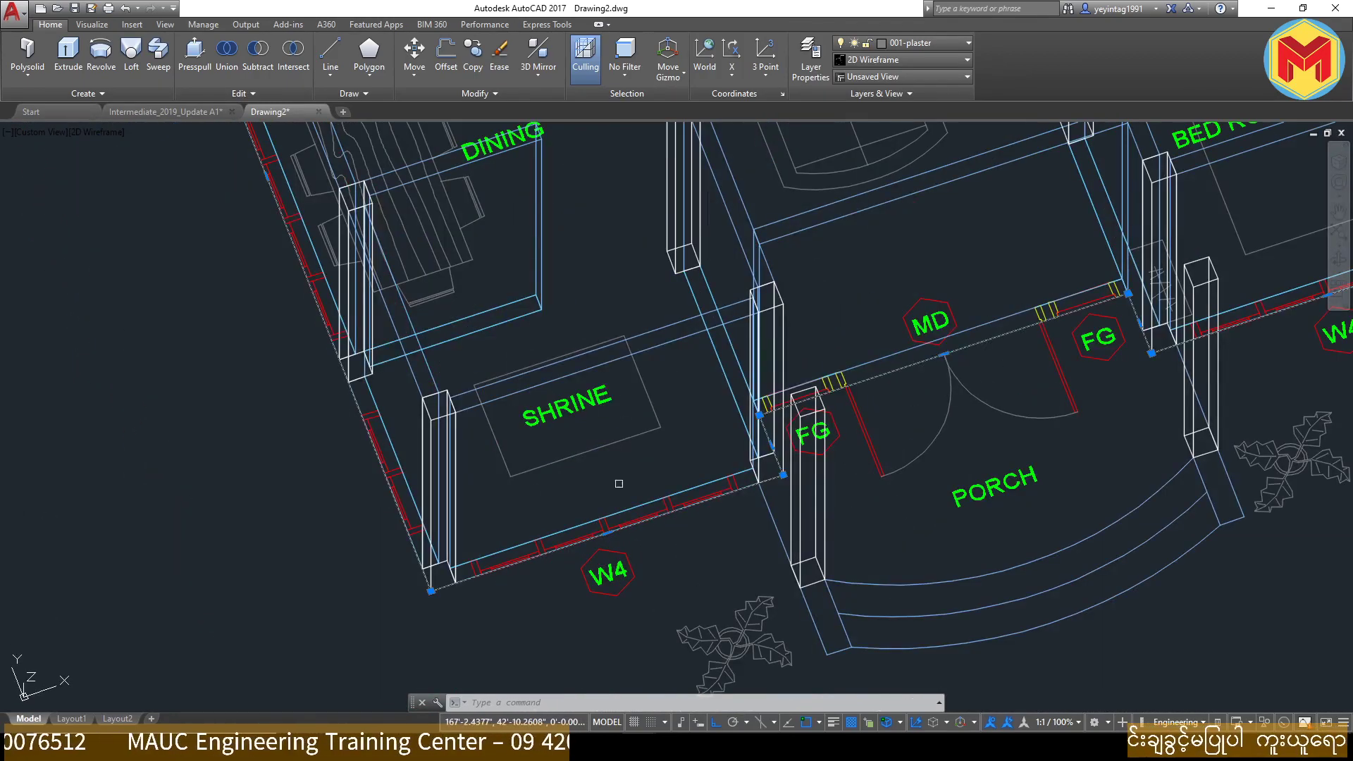
Step: Extrude the house outline polyline -2' downward into a plinth
left_click(65, 53)
middle_click_drag(584, 346, 620, 282)
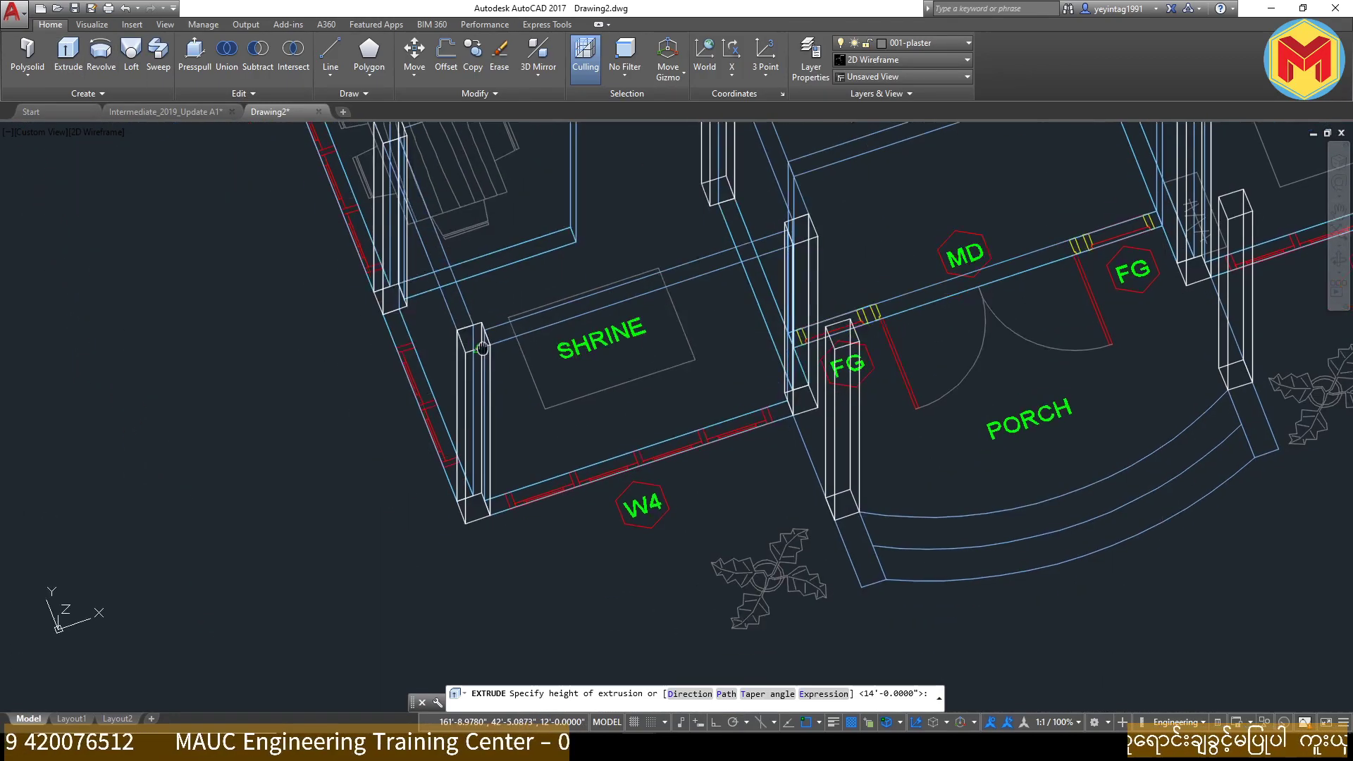
scroll(620, 282, "down", 2)
type("-2")
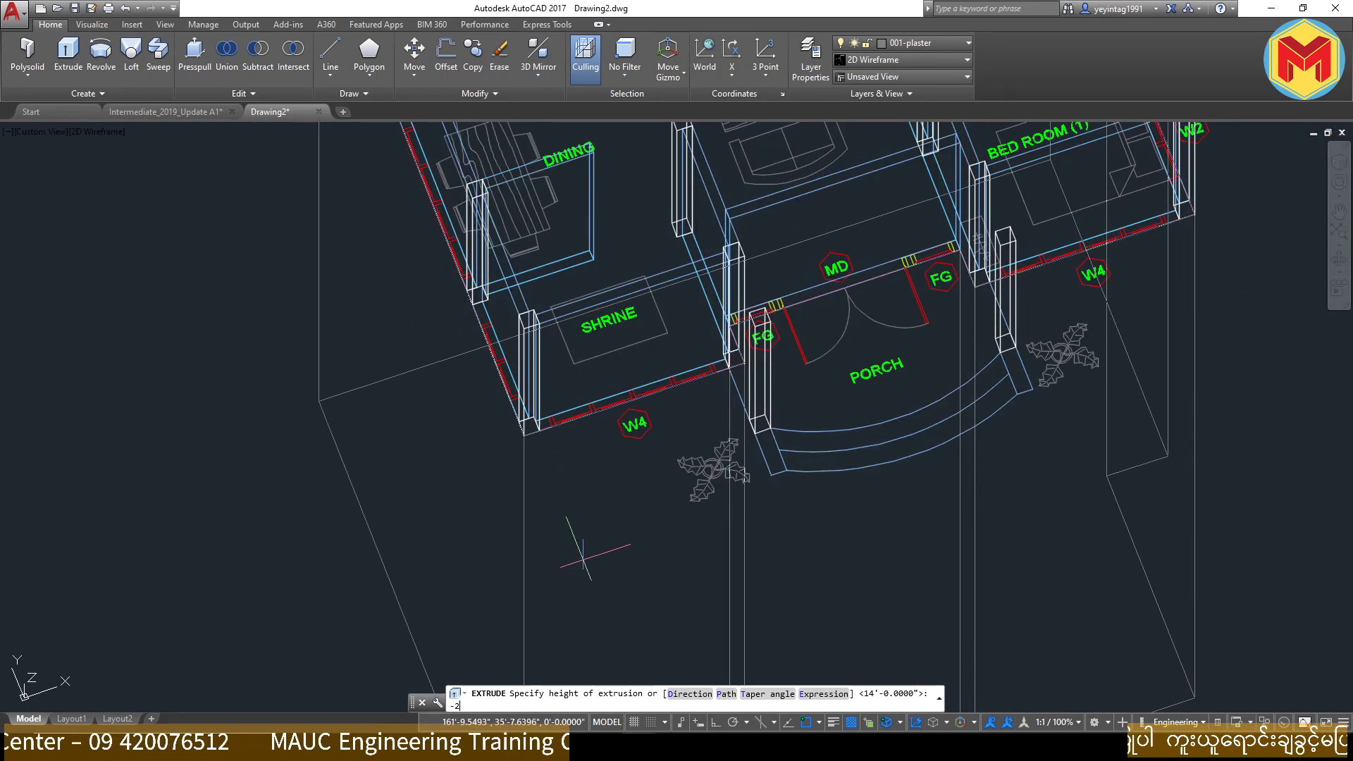
type("'")
key("Return")
Step: Orbit out and display the whole house in Conceptual visual style
middle_click_drag(727, 489, 584, 346, "shift")
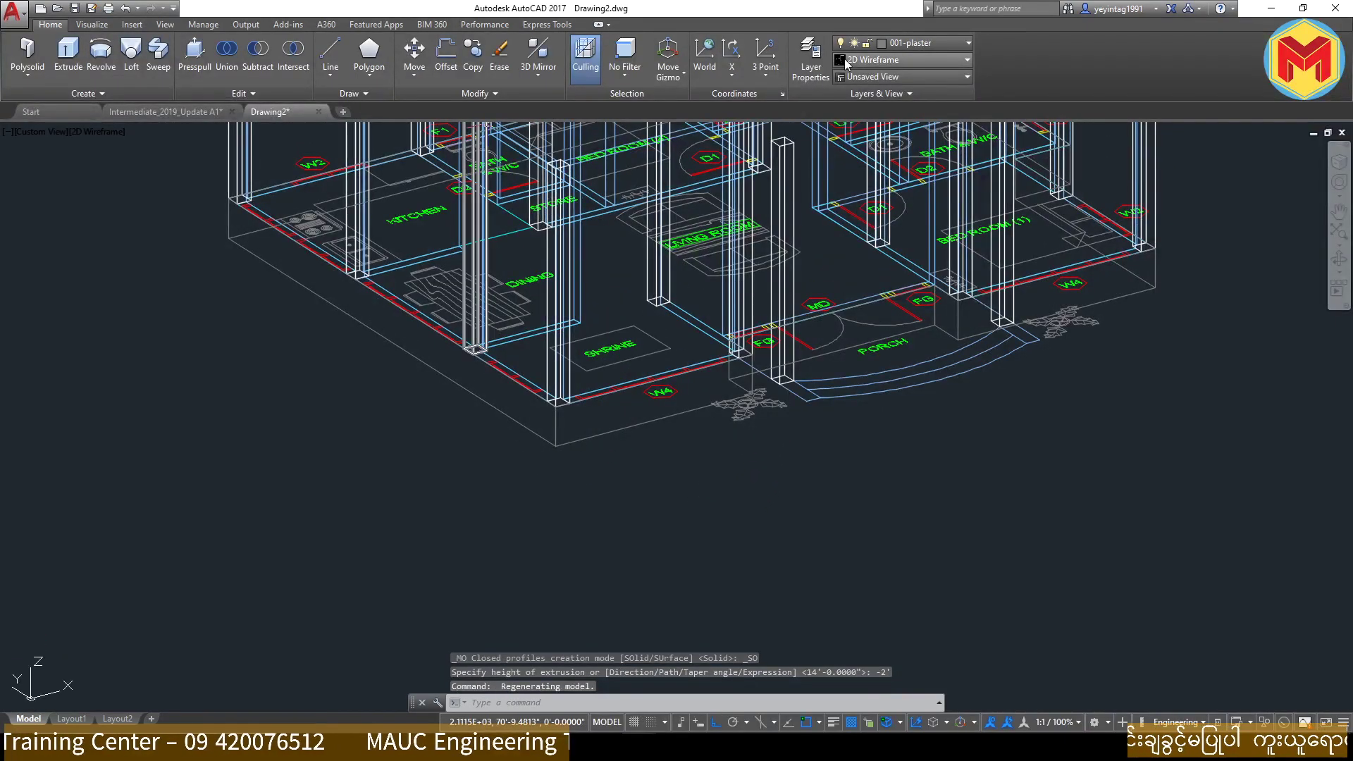
left_click(945, 43)
left_click(959, 56)
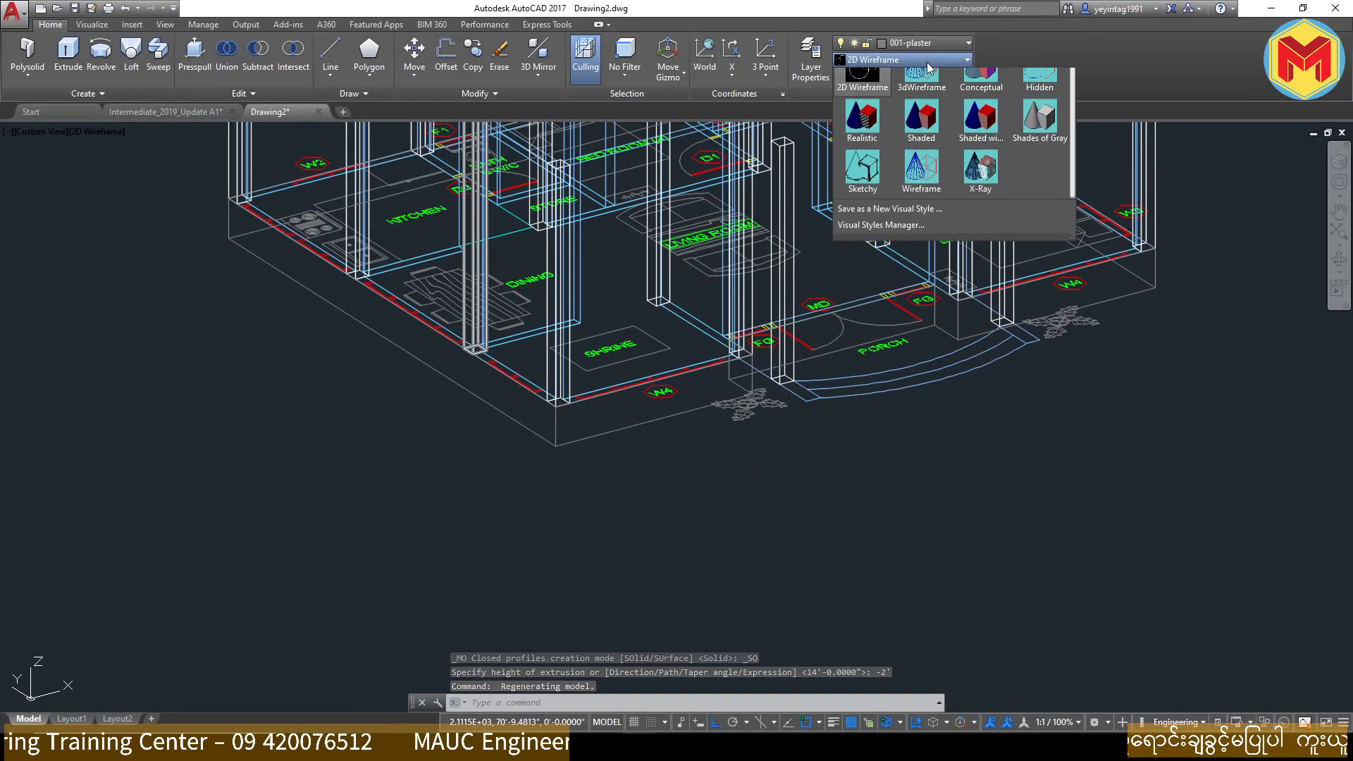
left_click(982, 94)
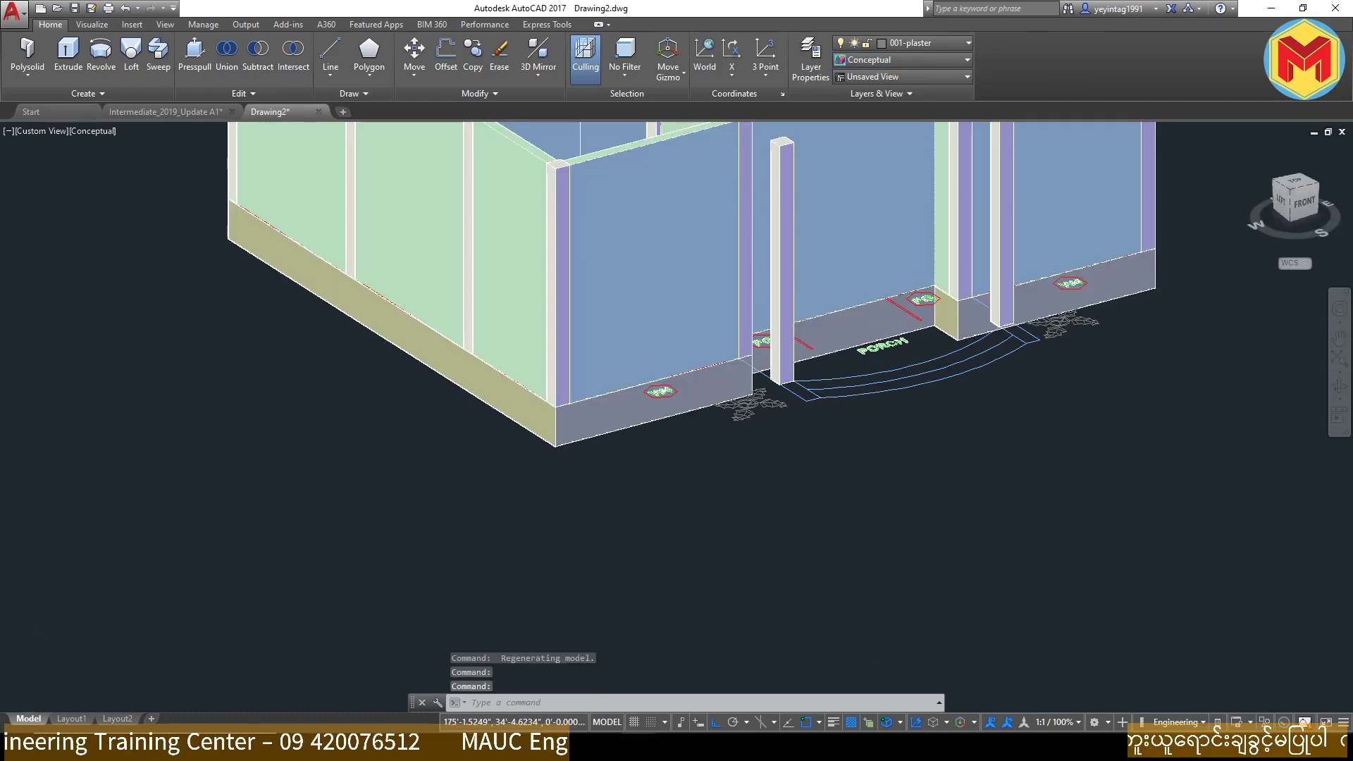
middle_click_drag(395, 439, 529, 428)
key("ctrl+a")
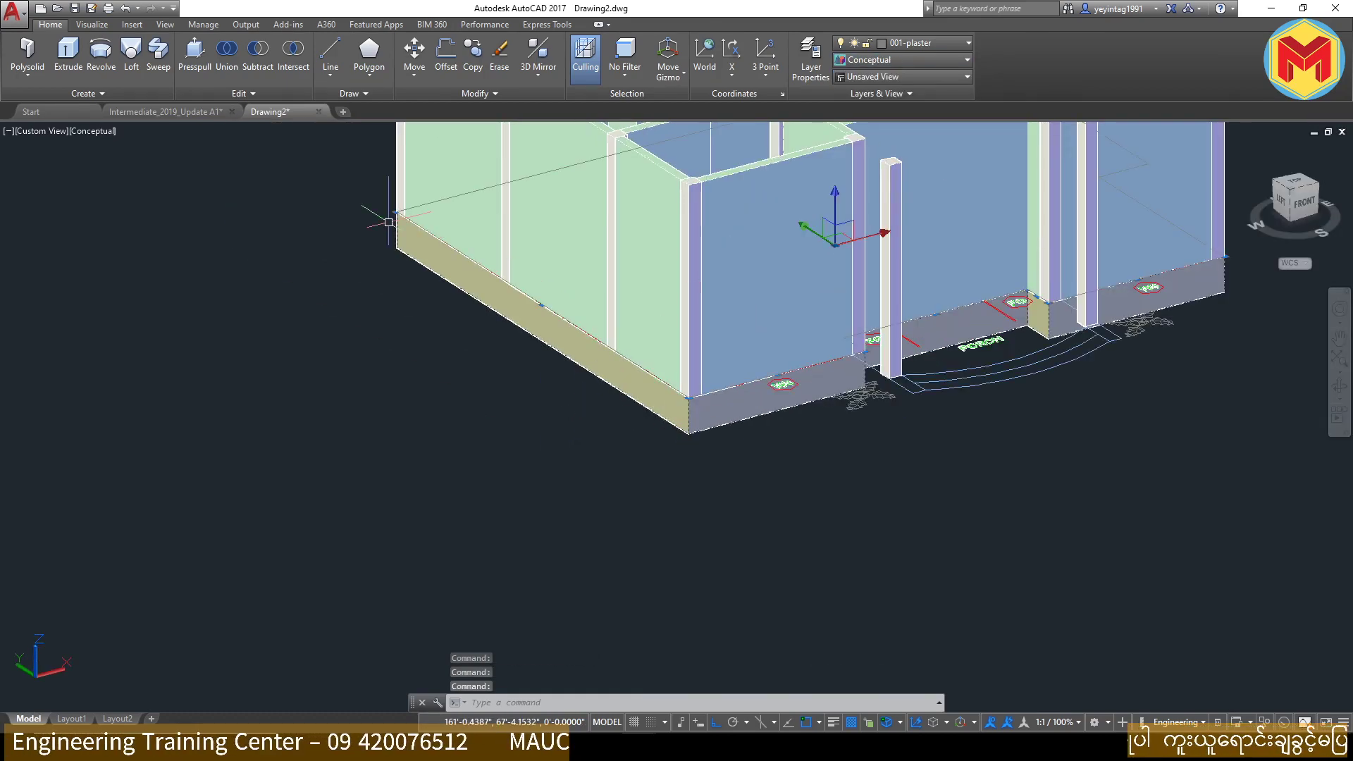
left_click(166, 112)
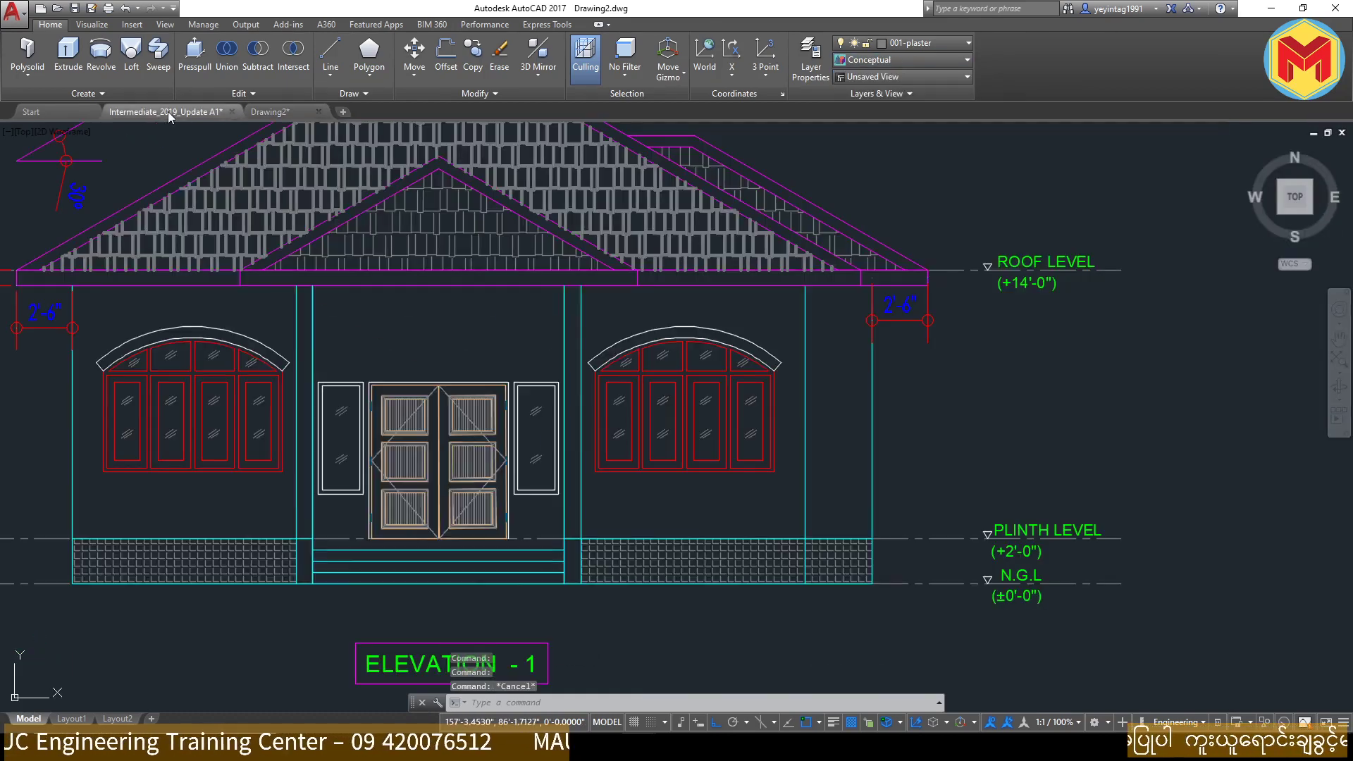
left_click(697, 566)
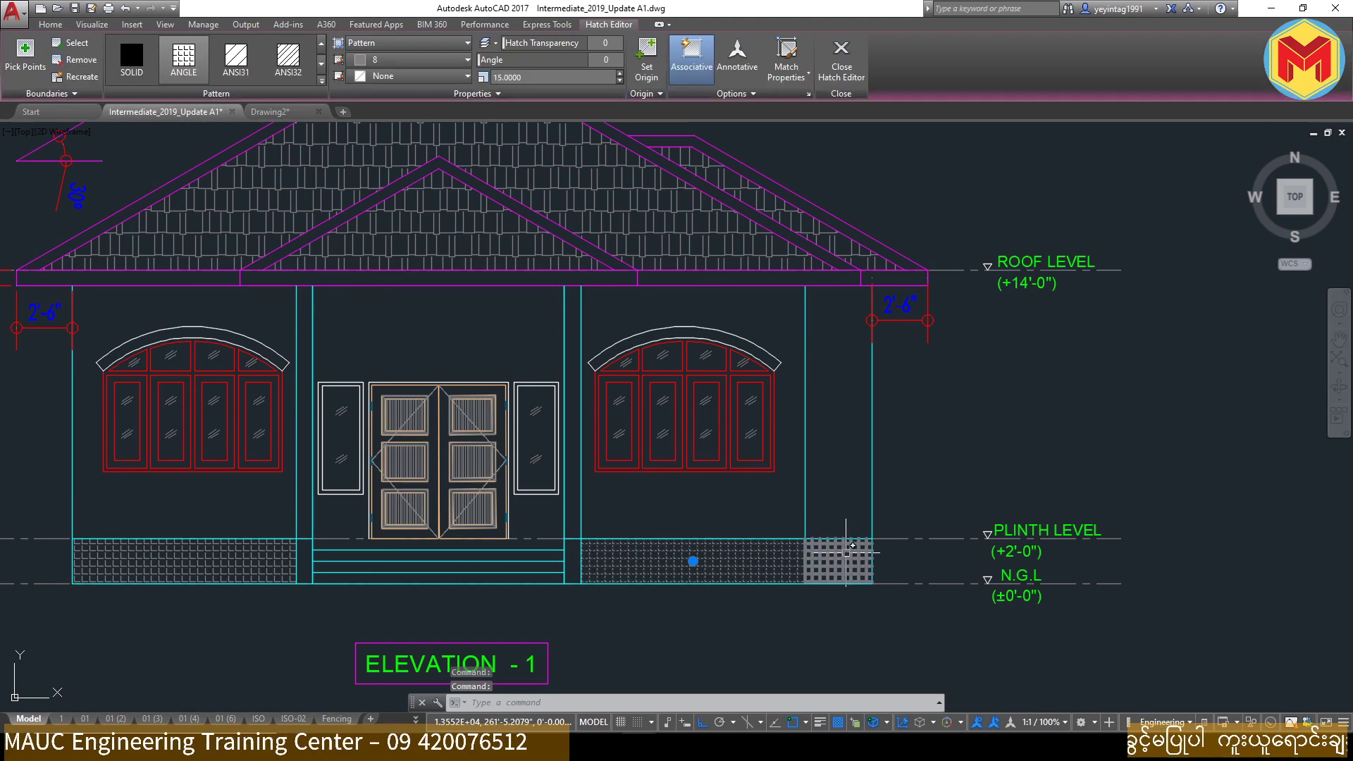
left_click(275, 115)
mouse_move(786, 475)
middle_mouse_down("shift")
mouse_move(682, 669)
mouse_move(1042, 493)
mouse_move(676, 601)
mouse_move(761, 363)
middle_mouse_up("shift")
scroll(761, 363, "up", 5)
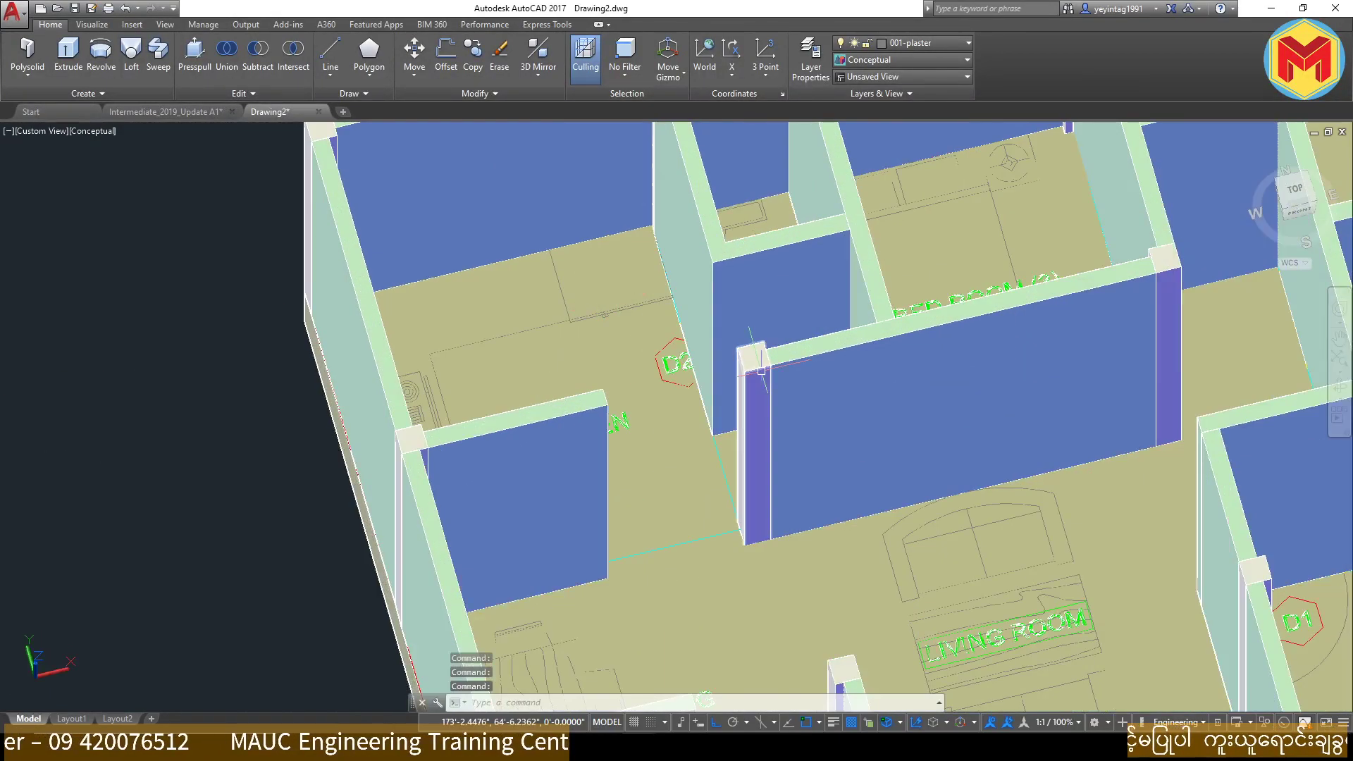
scroll(762, 363, "down", 8)
scroll(872, 396, "up", 5)
scroll(872, 395, "up", 2)
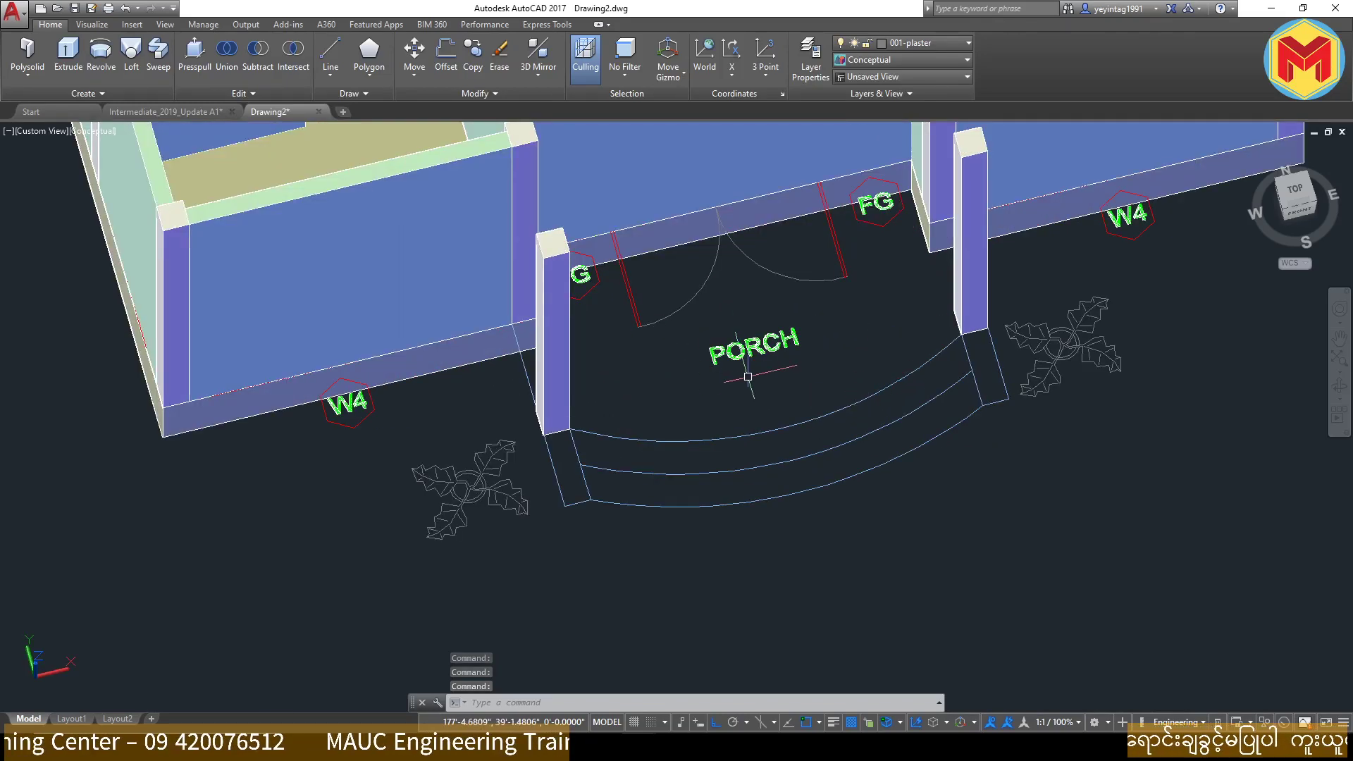
scroll(519, 362, "up", 2)
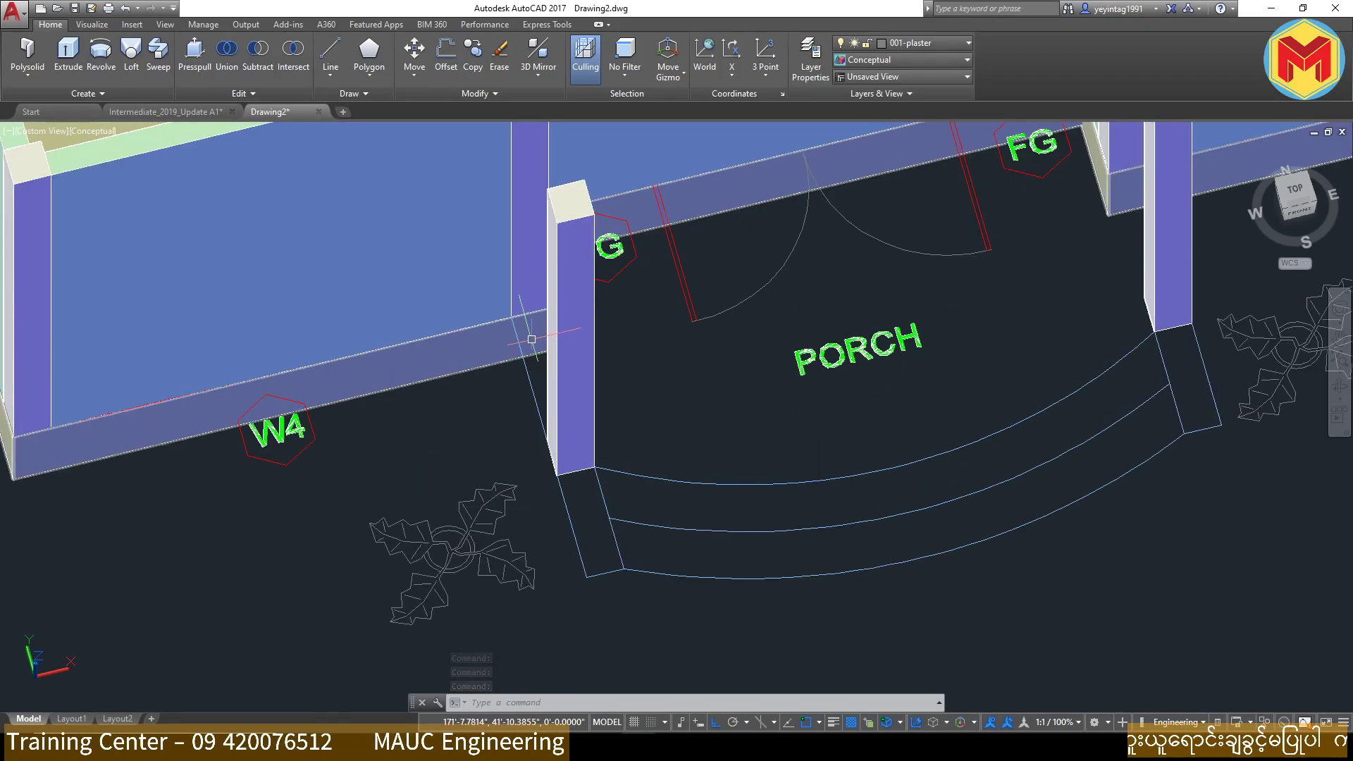
mouse_move(519, 362)
middle_mouse_down("shift")
mouse_move(654, 393)
mouse_move(629, 258)
mouse_move(613, 538)
middle_mouse_up("shift")
scroll(613, 538, "up", 2)
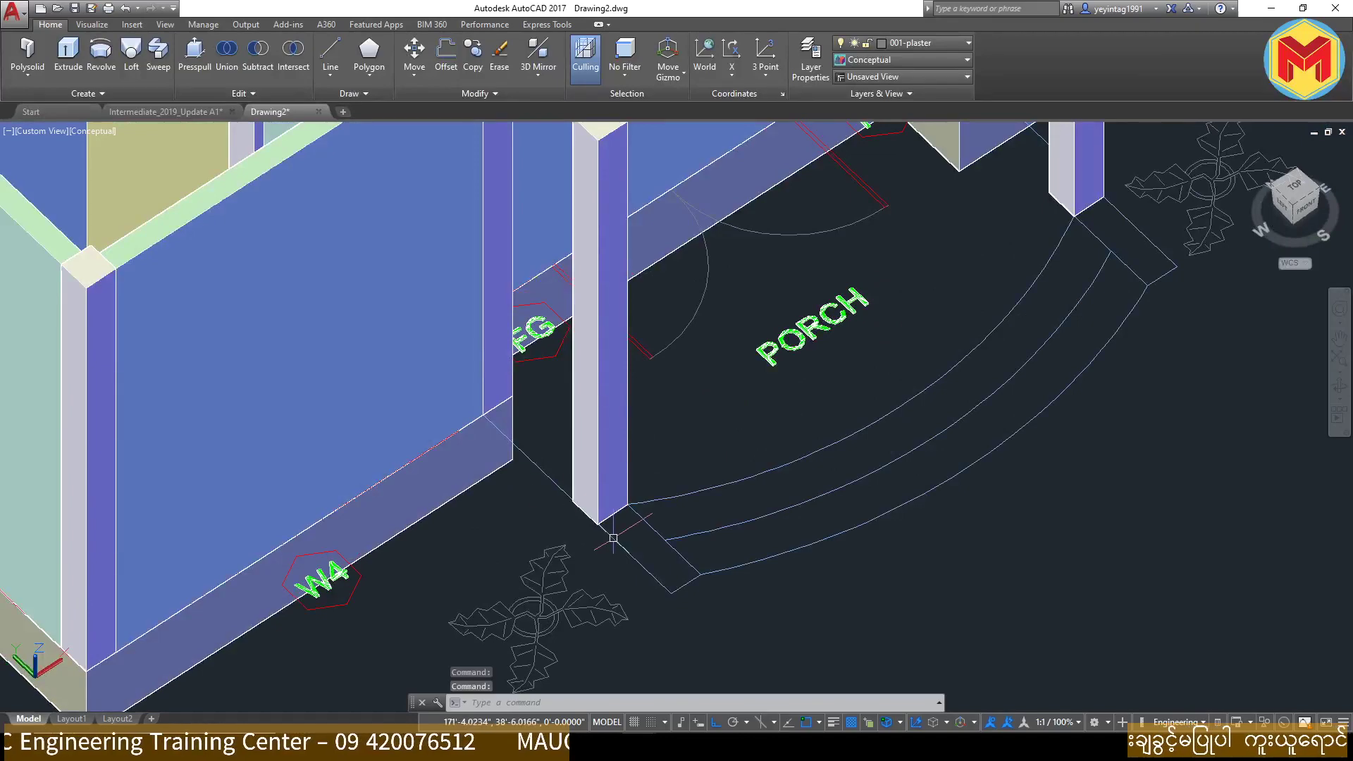
scroll(635, 533, "down", 2)
scroll(670, 465, "down", 2)
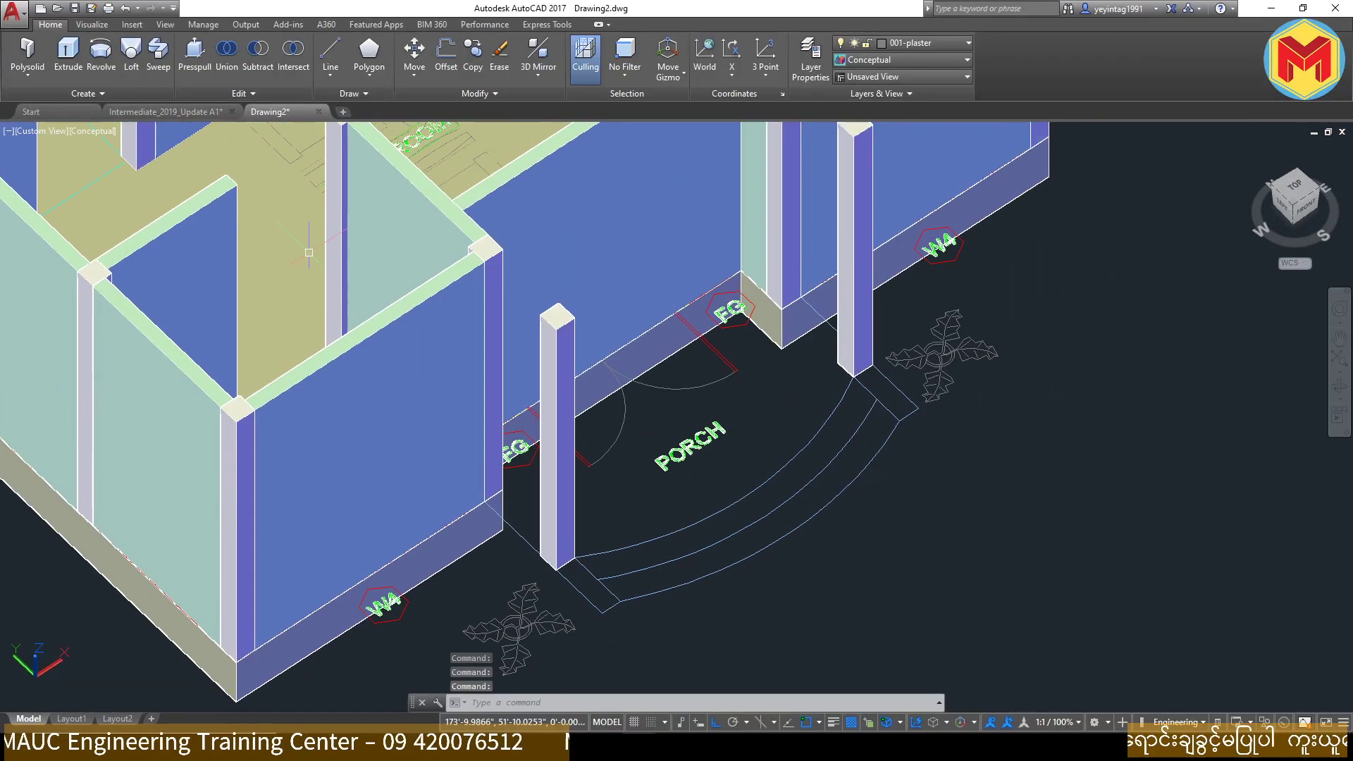
scroll(671, 465, "down", 5)
middle_click_drag(201, 553, 695, 448)
scroll(707, 467, "down", 1)
middle_click_drag(423, 705, 636, 585)
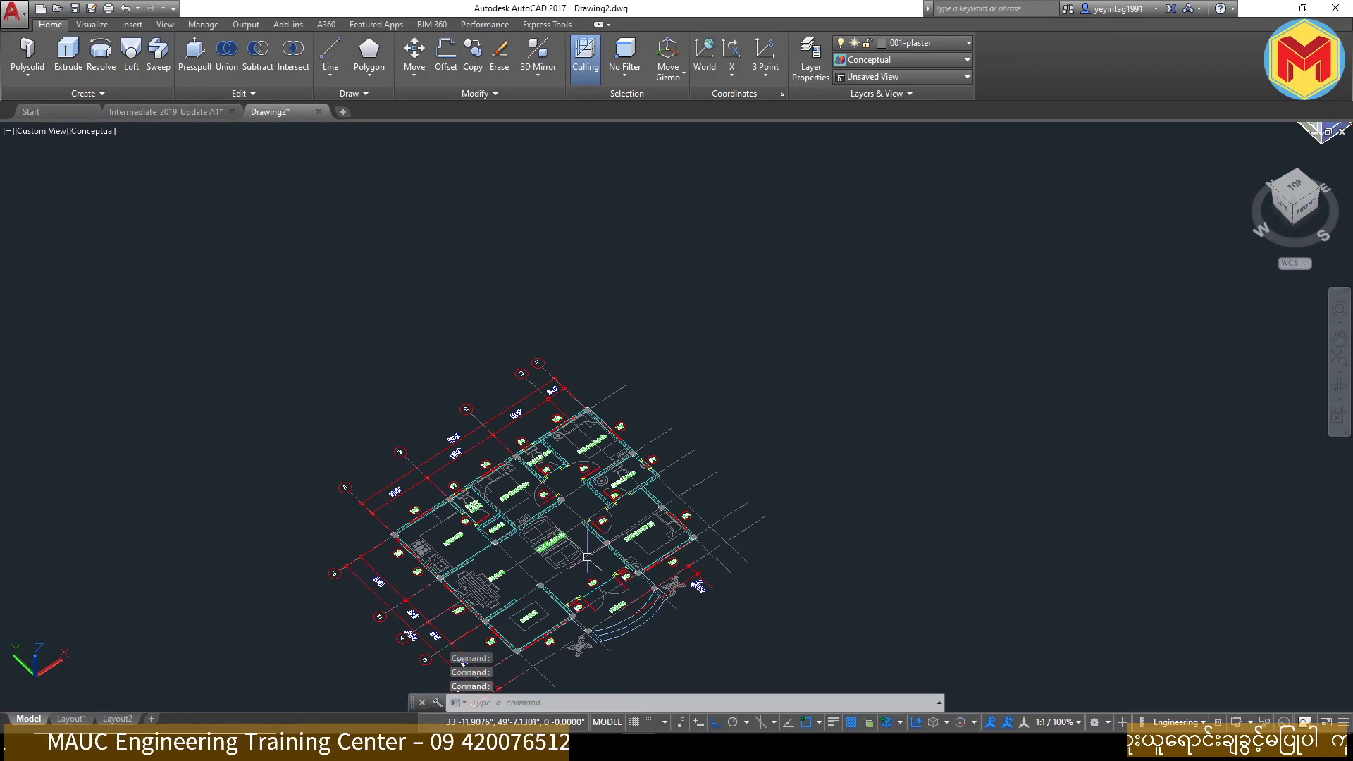
scroll(637, 589, "up", 3)
scroll(637, 592, "up", 3)
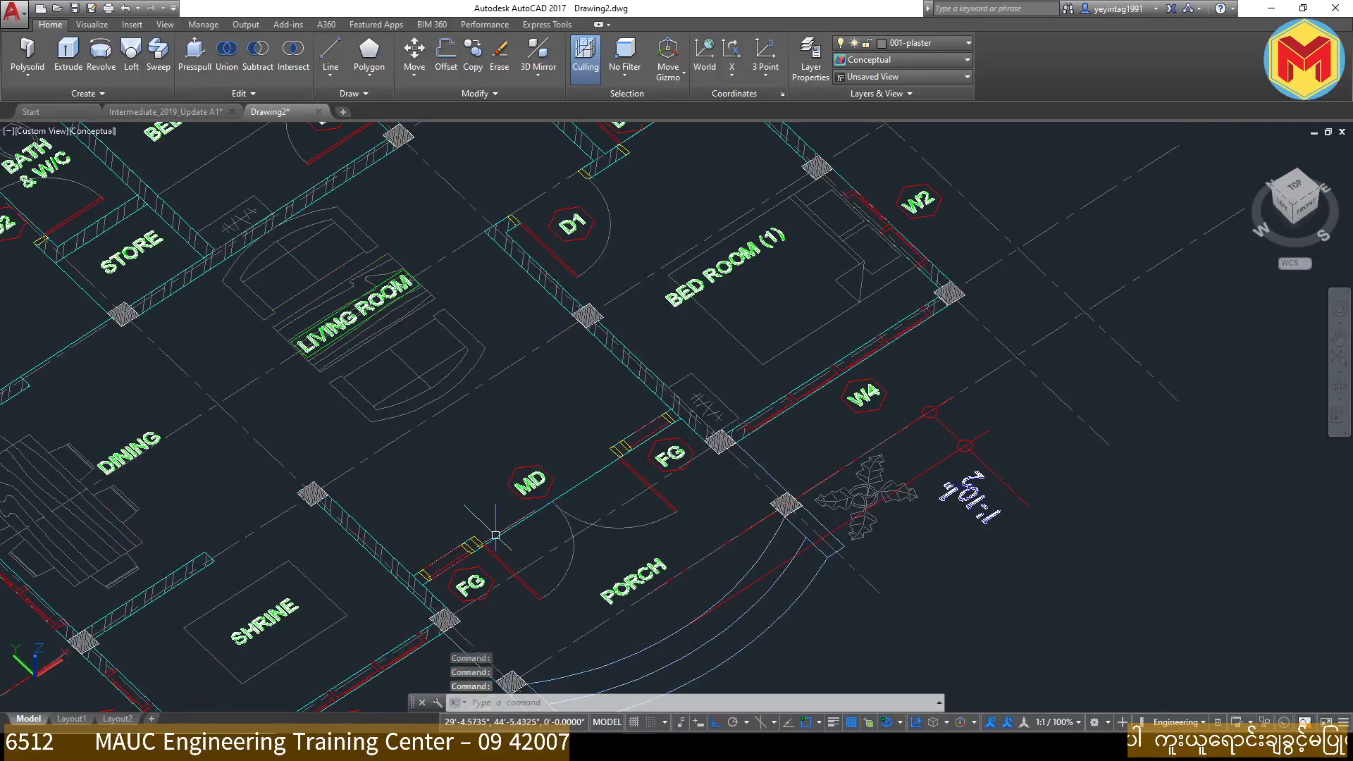
middle_click_drag(451, 571, 473, 462)
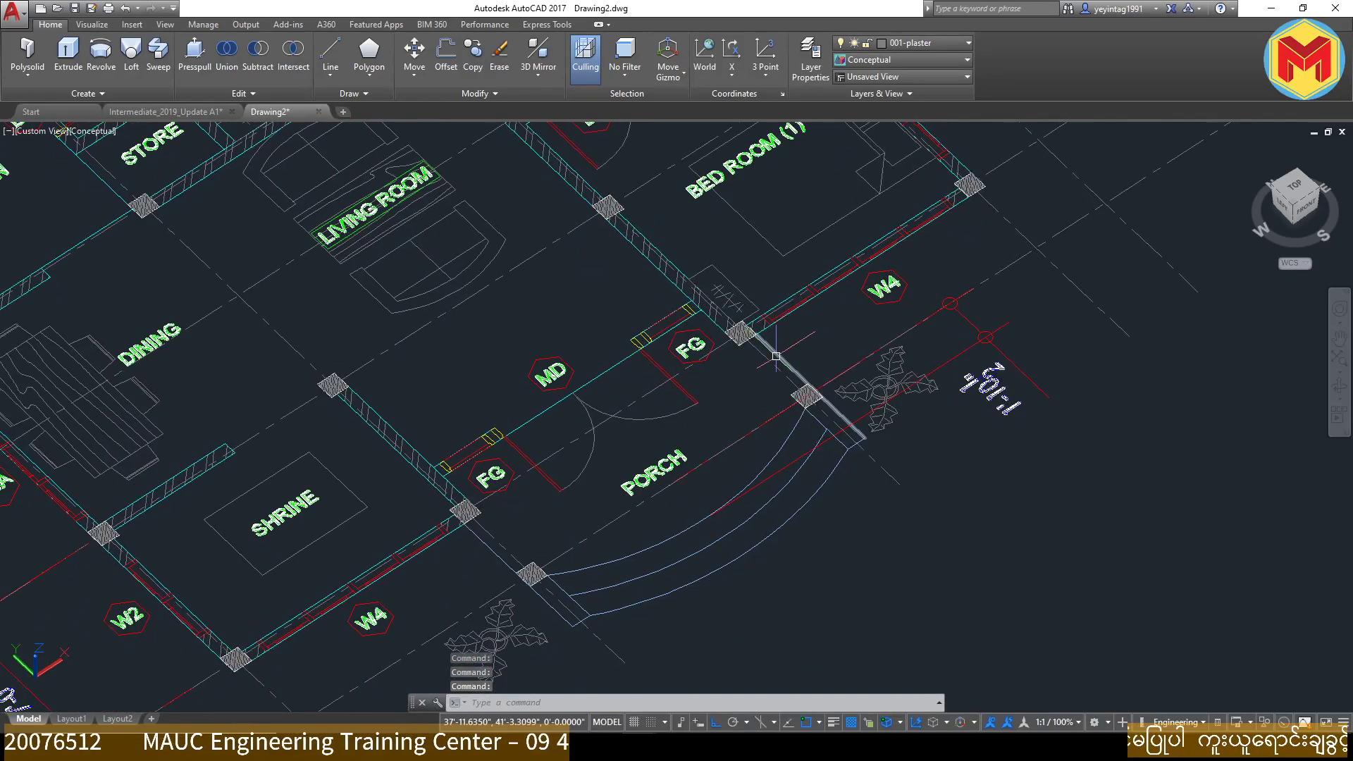
scroll(692, 323, "down", 10)
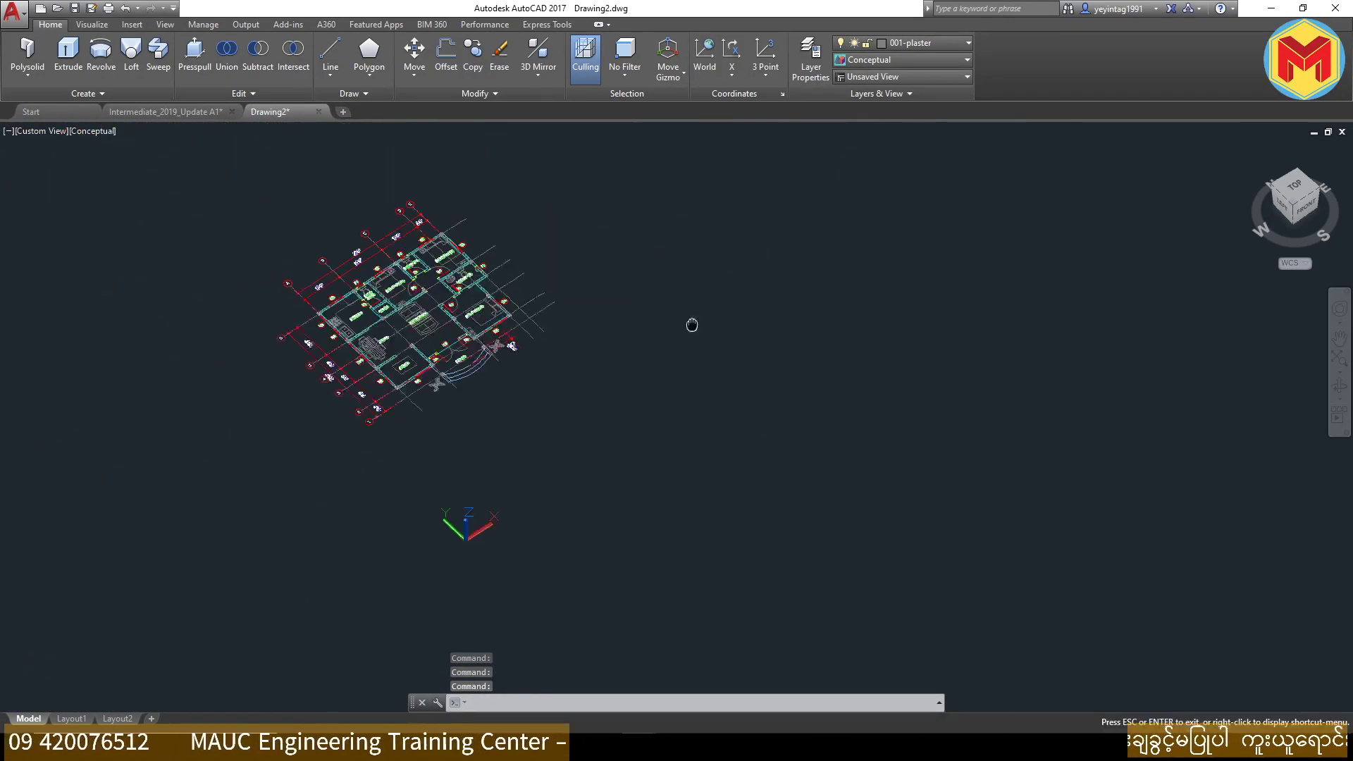
middle_click_drag(1090, 76, 773, 211)
scroll(685, 190, "up", 10)
mouse_move(522, 346)
middle_mouse_down("shift")
mouse_move(319, 336)
mouse_move(302, 381)
mouse_move(378, 393)
mouse_move(369, 405)
middle_mouse_up("shift")
scroll(566, 210, "up", 3)
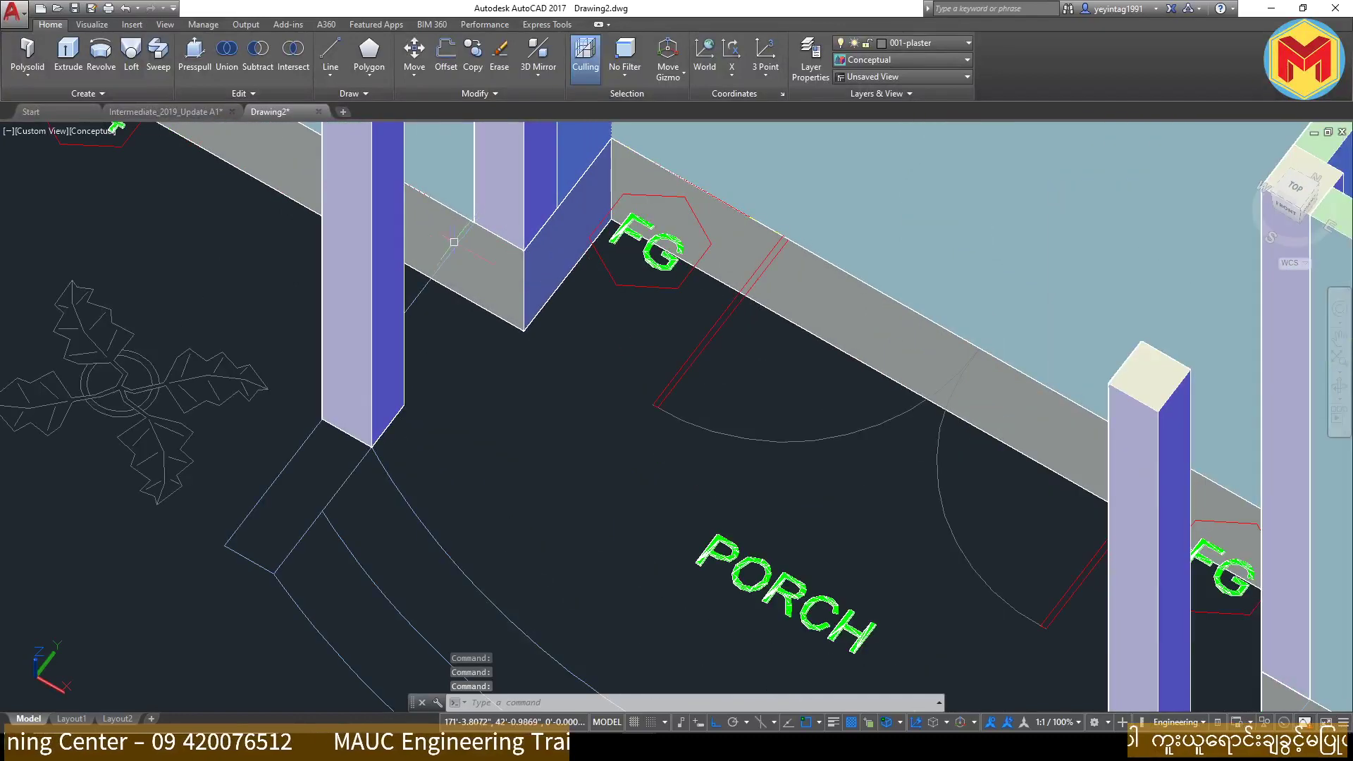
Step: Switch the model to 2D Wireframe in the Top view
left_click(907, 62)
left_click(862, 88)
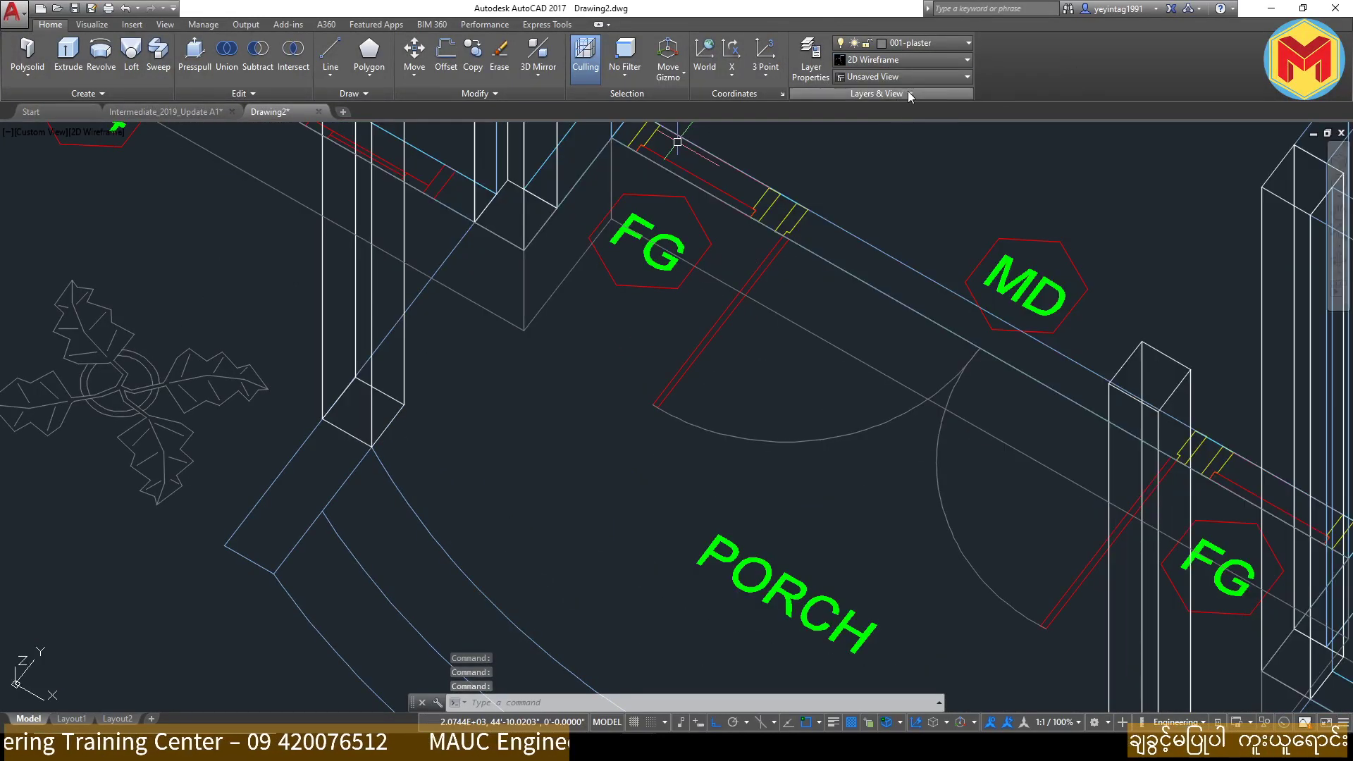
left_click(909, 77)
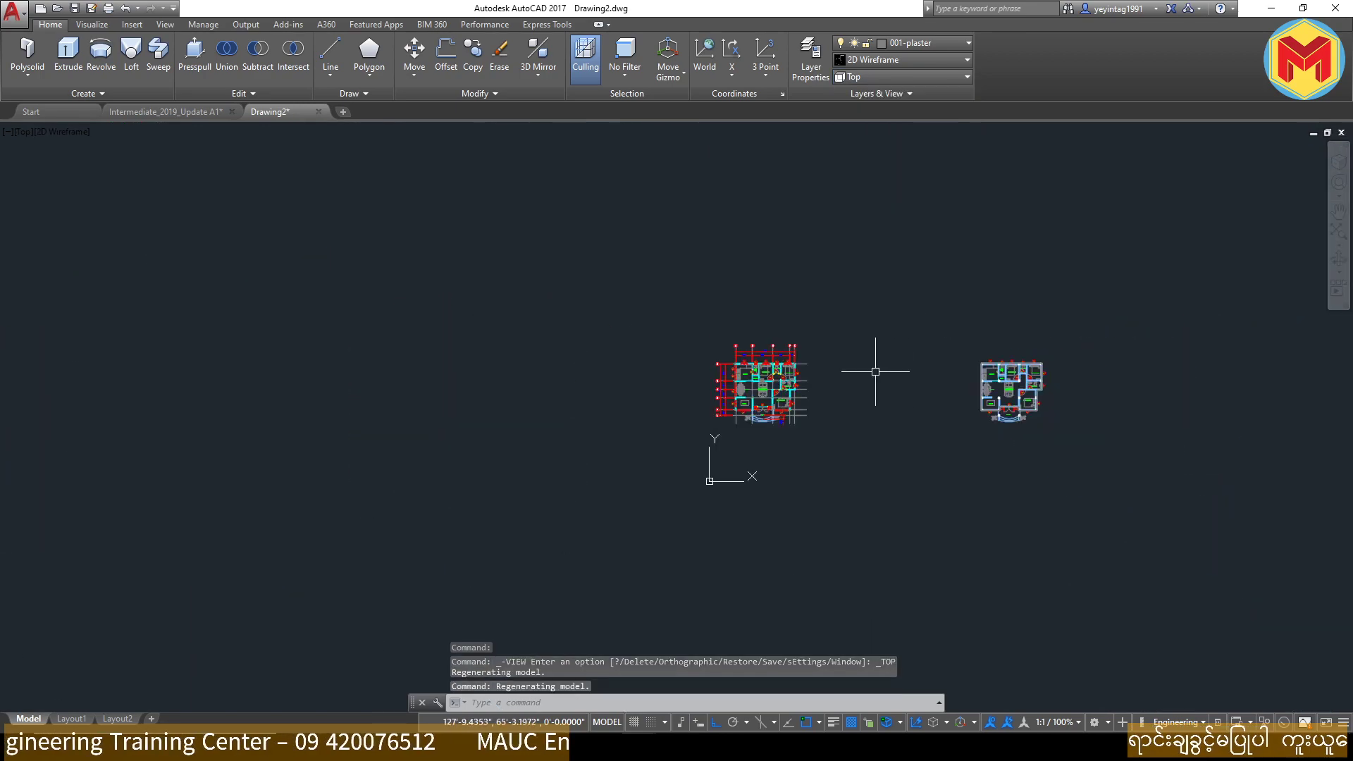
scroll(645, 383, "down", 10)
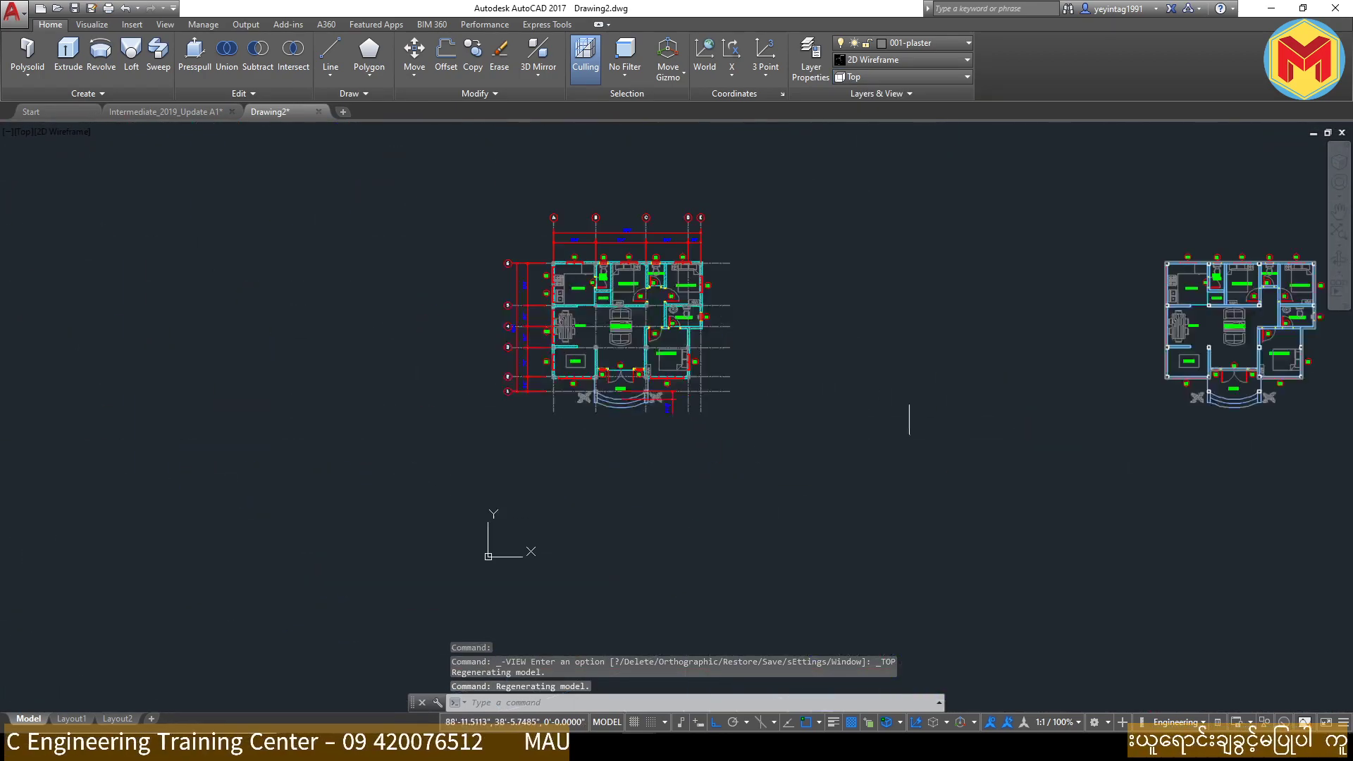
scroll(1183, 396, "up", 5)
scroll(1172, 357, "up", 3)
Step: Delete the FG tags and the porch door
left_click(1153, 381)
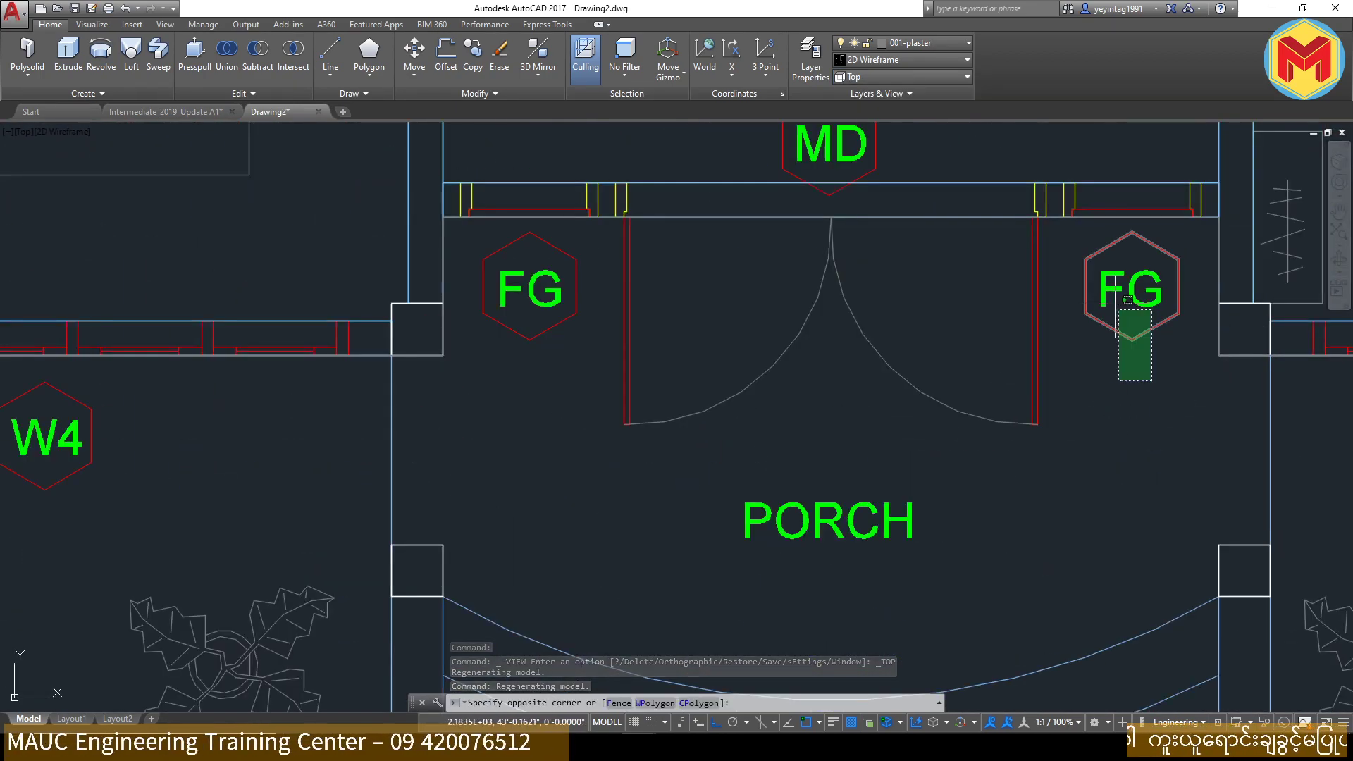
left_click(1118, 288)
key("Delete")
left_click(1155, 216)
left_click(480, 427)
key("Delete")
scroll(849, 498, "down", 1)
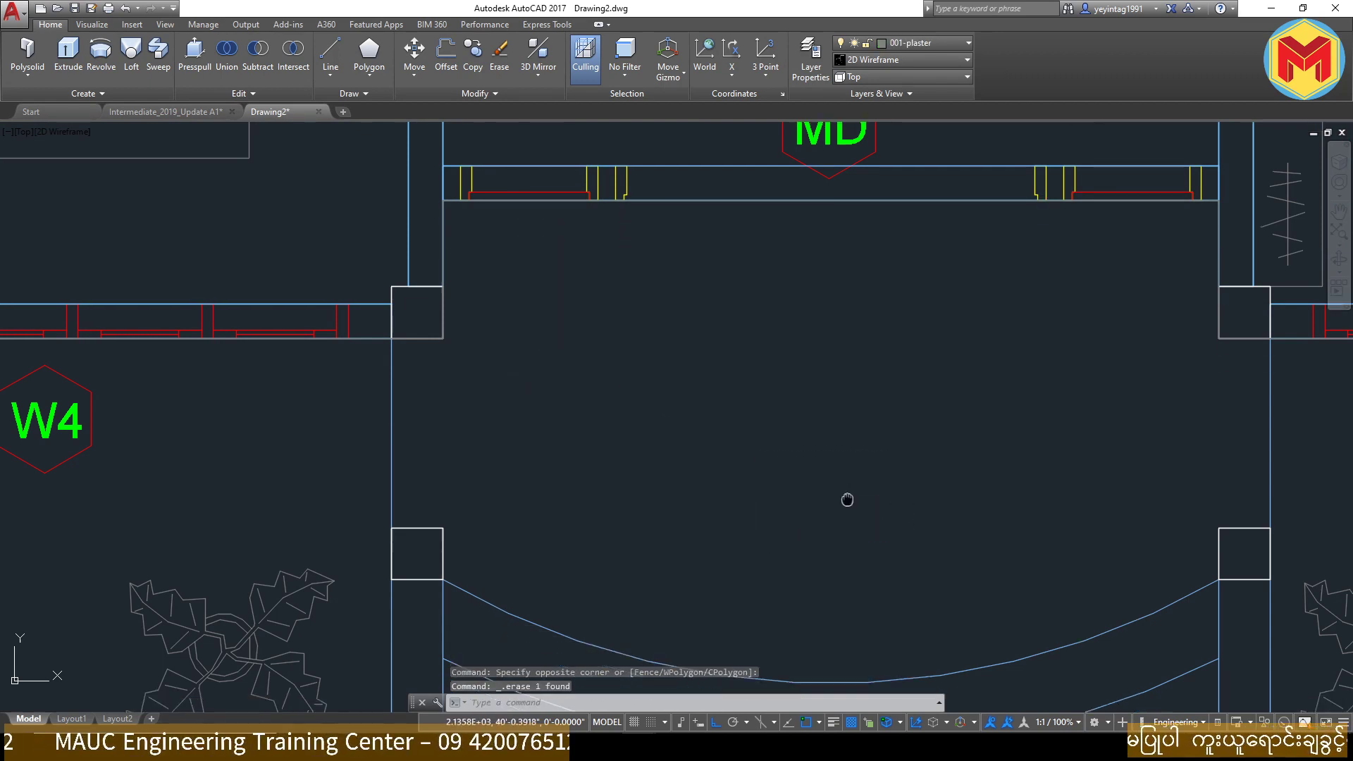
scroll(944, 472, "down", 1)
type("bo")
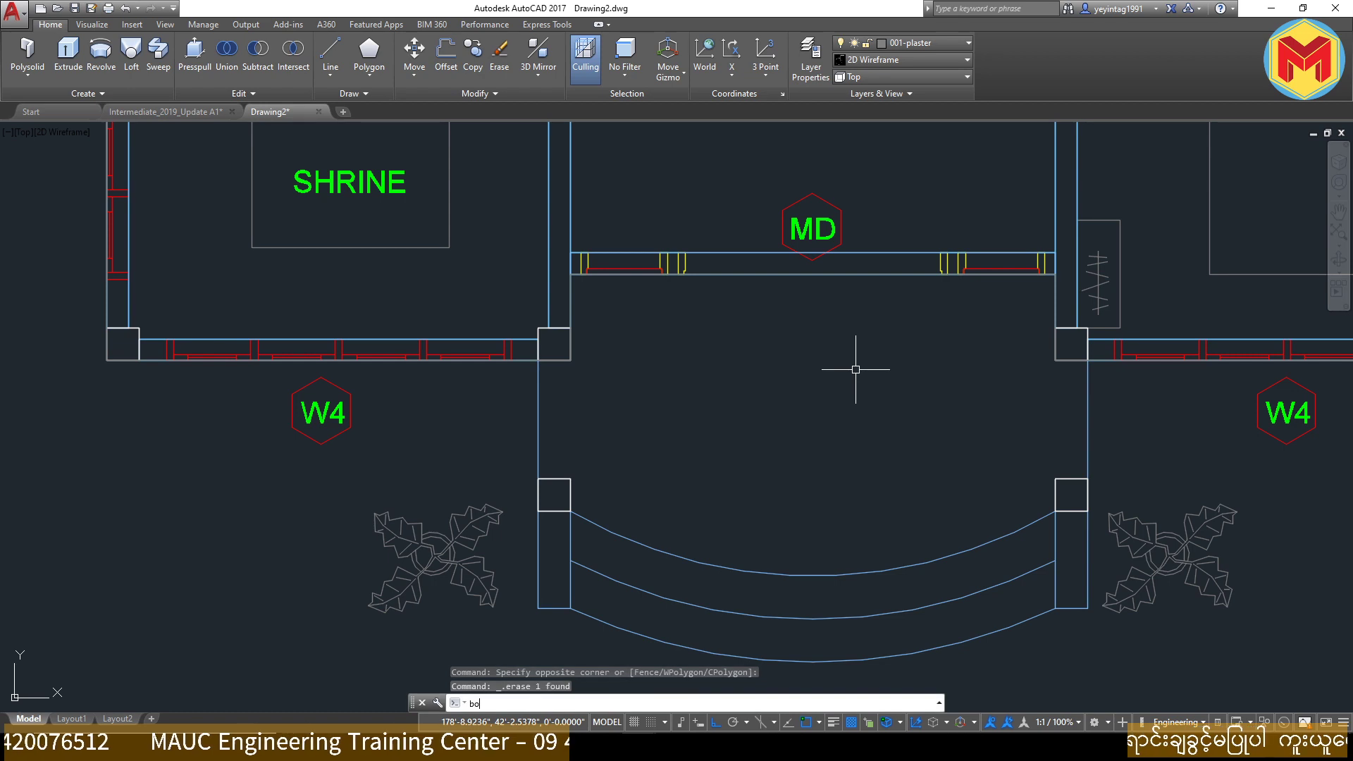
Step: Create a boundary polyline with BO by picking inside the porch floor
type("BO")
key("Return")
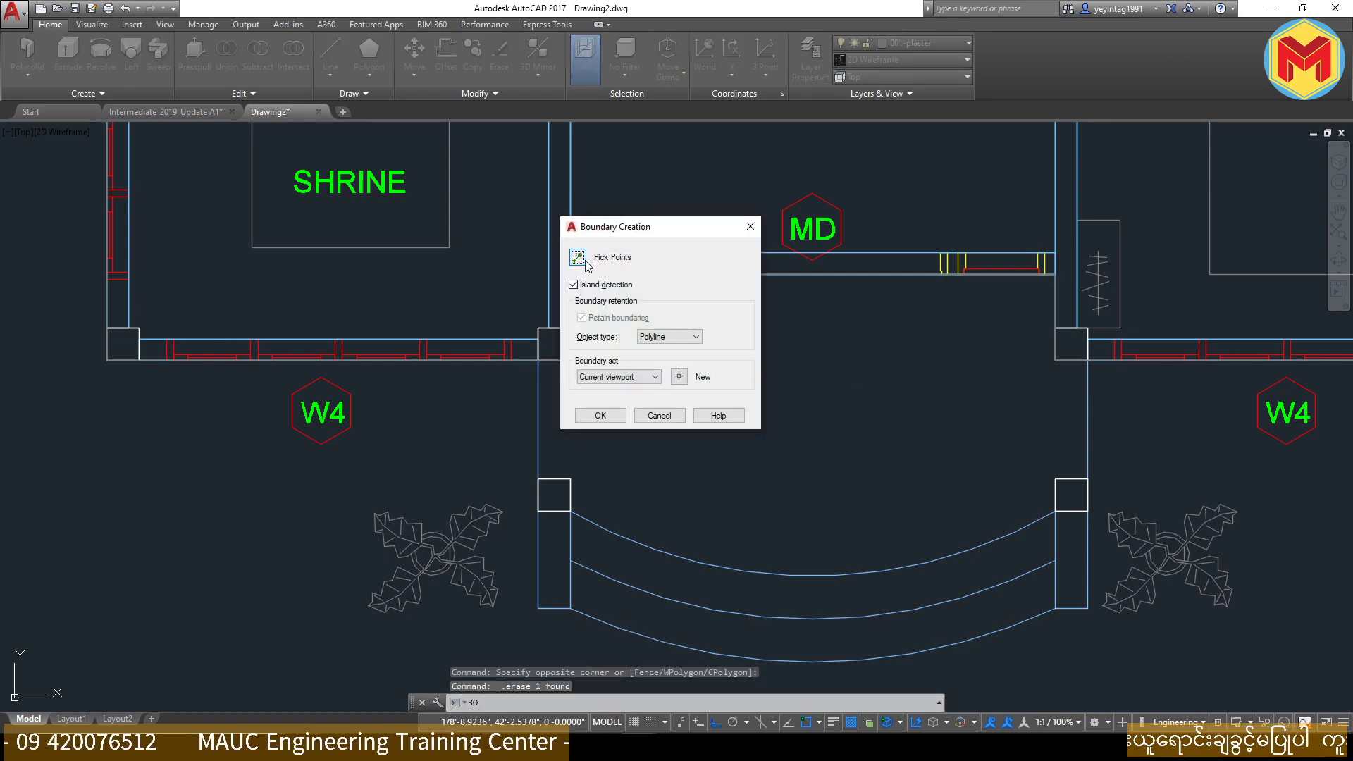
left_click(578, 256)
left_click(877, 418)
key("Return")
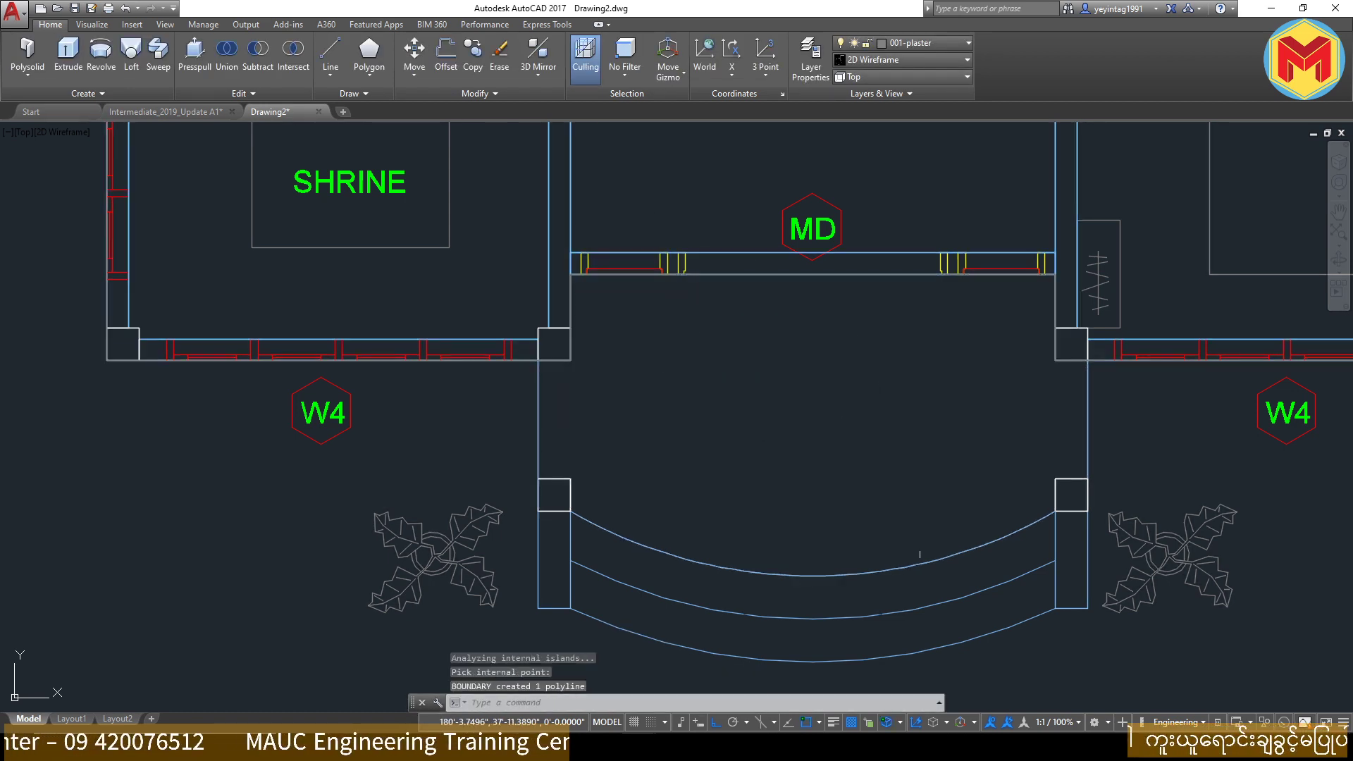
left_click(921, 557)
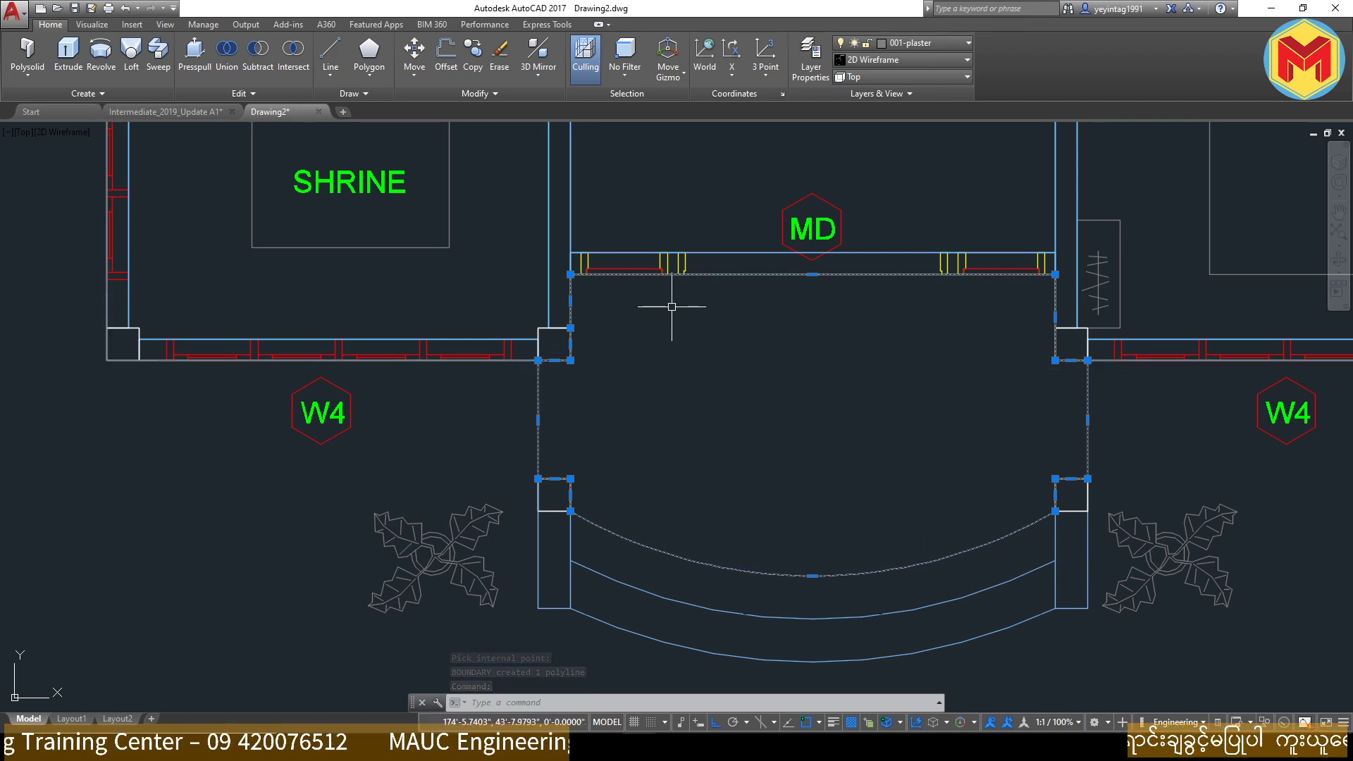
Step: Show the model in Conceptual style from the SW Isometric view
key("Escape")
left_click(888, 60)
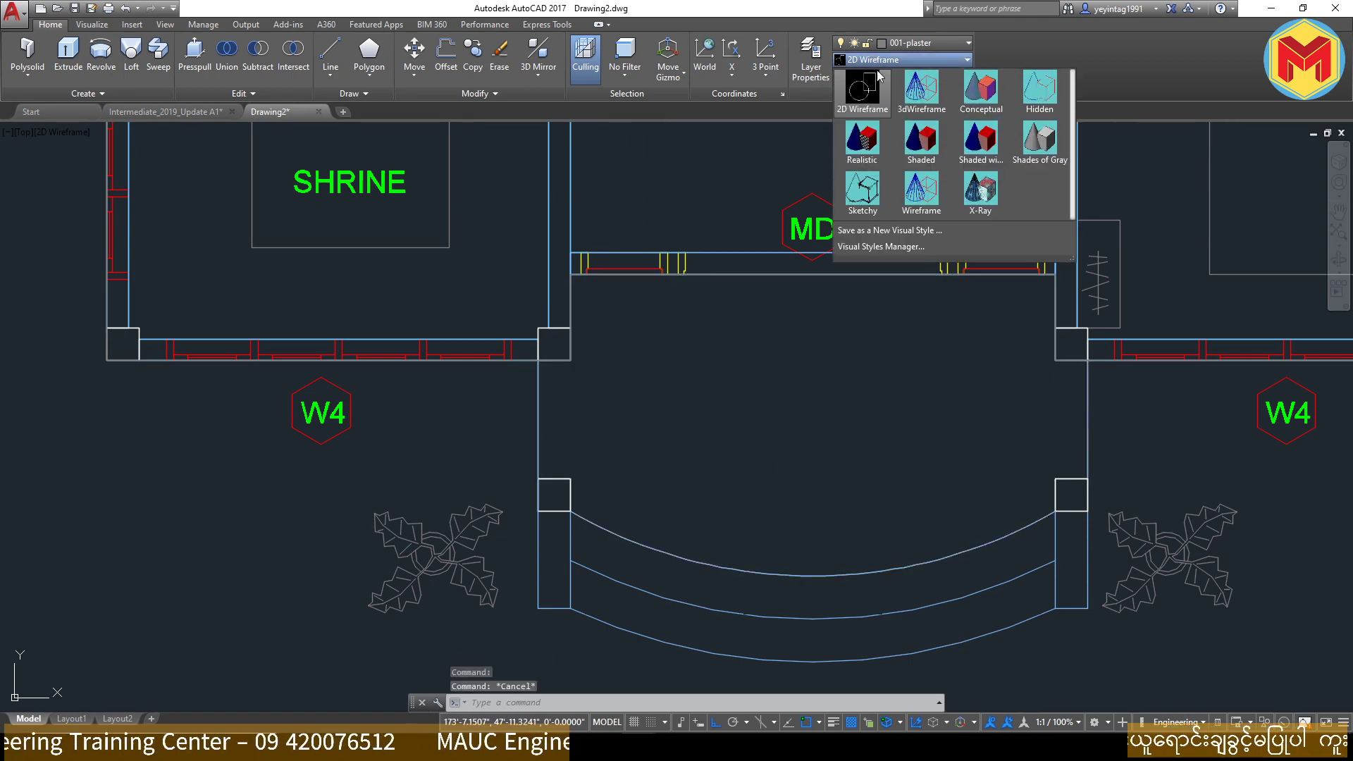
left_click(967, 100)
left_click(909, 76)
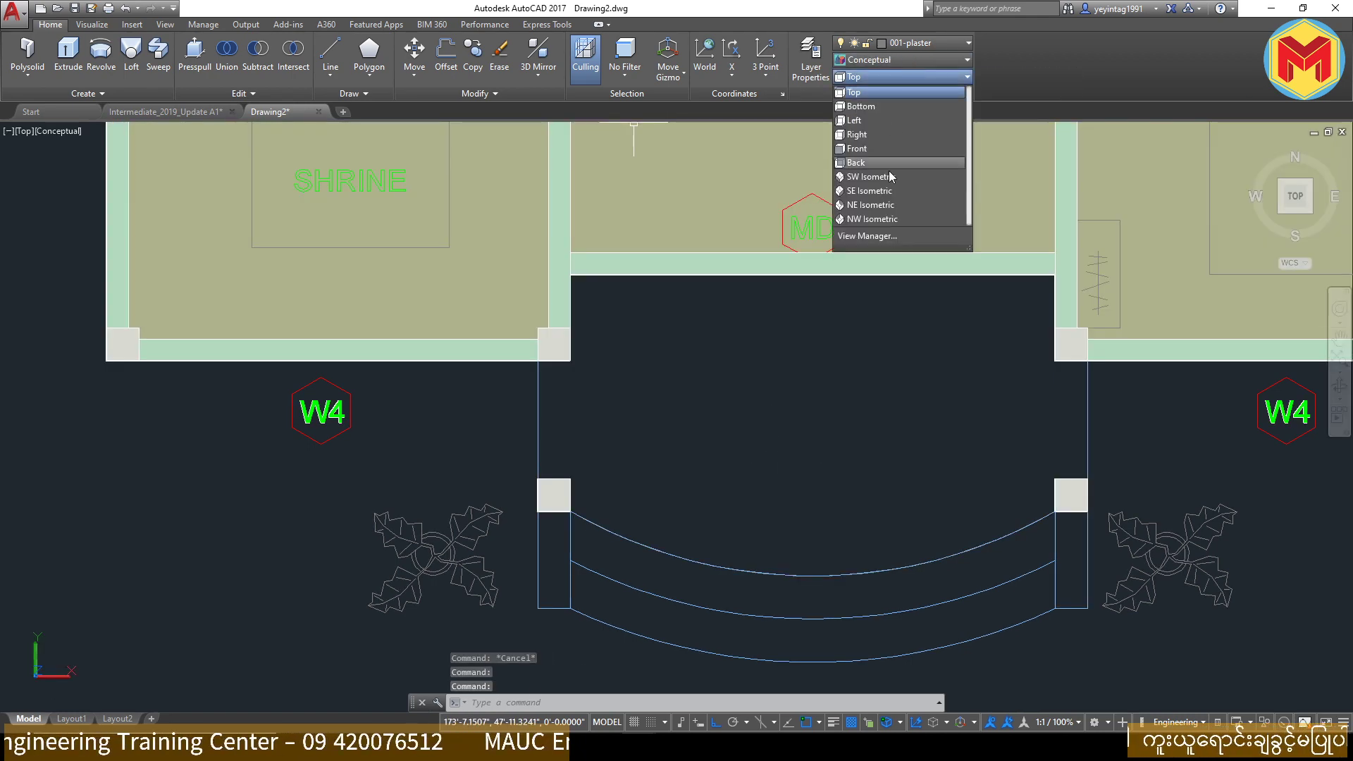
left_click(871, 177)
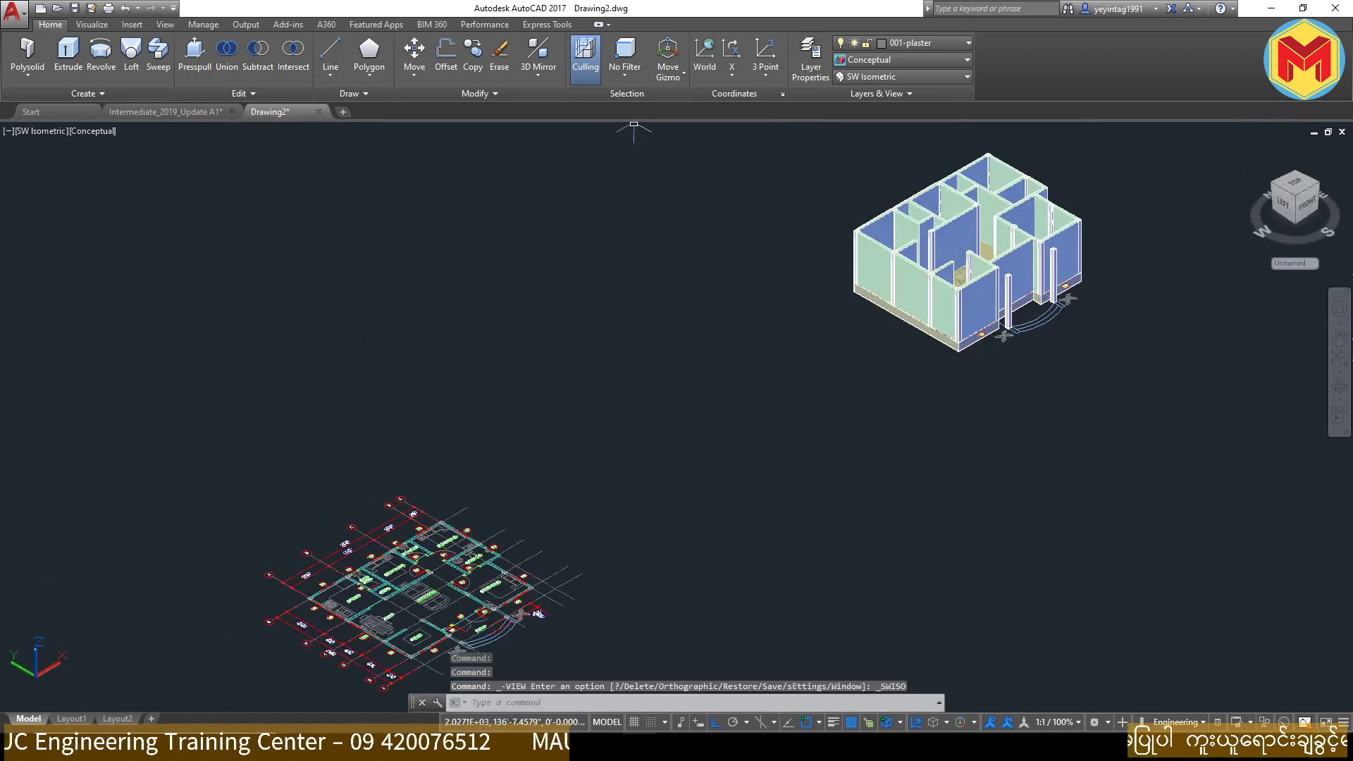
scroll(1004, 324, "up", 2)
scroll(1003, 325, "up", 3)
scroll(1004, 324, "up", 3)
Step: Zoom and pan to centre the curved porch steps, checking the step arcs
key("Escape")
key("Escape")
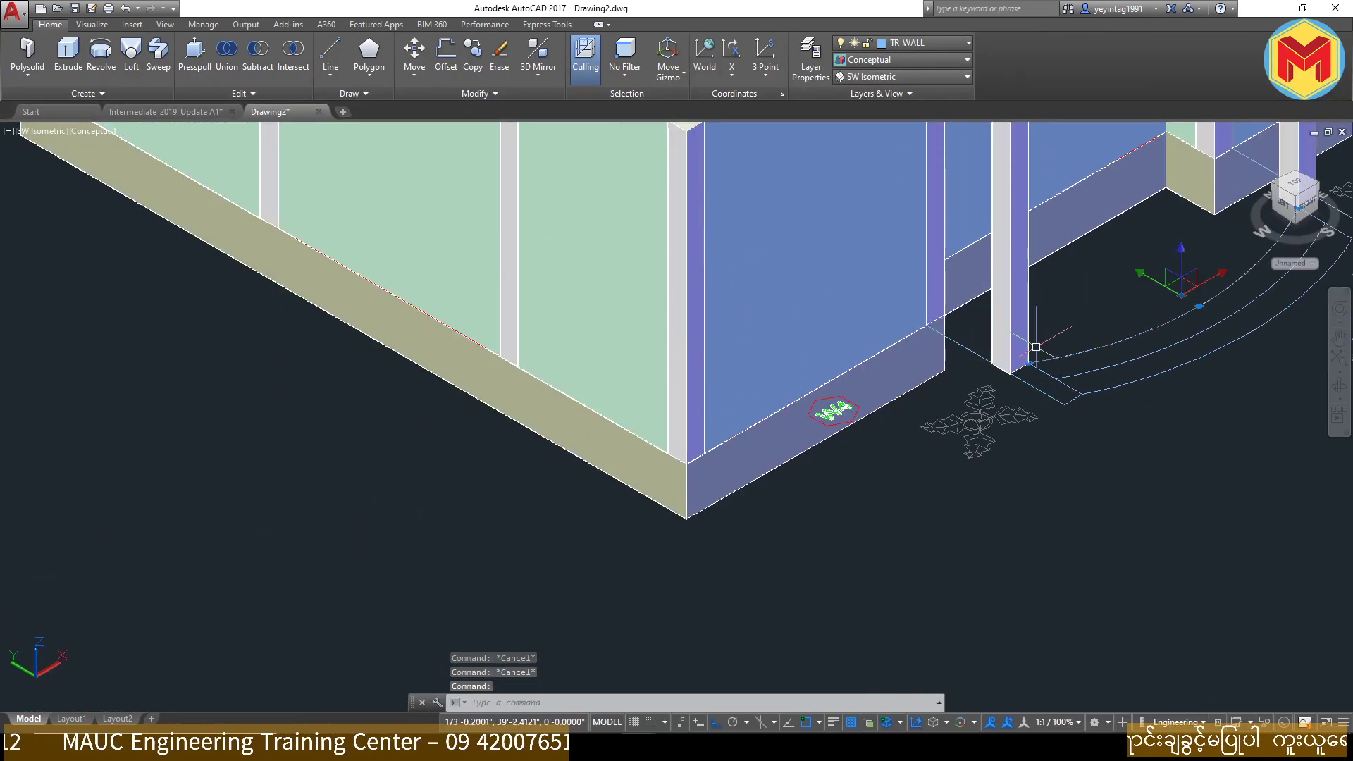
key("Escape")
scroll(1036, 347, "up", 3)
middle_click_drag(937, 350, 658, 413)
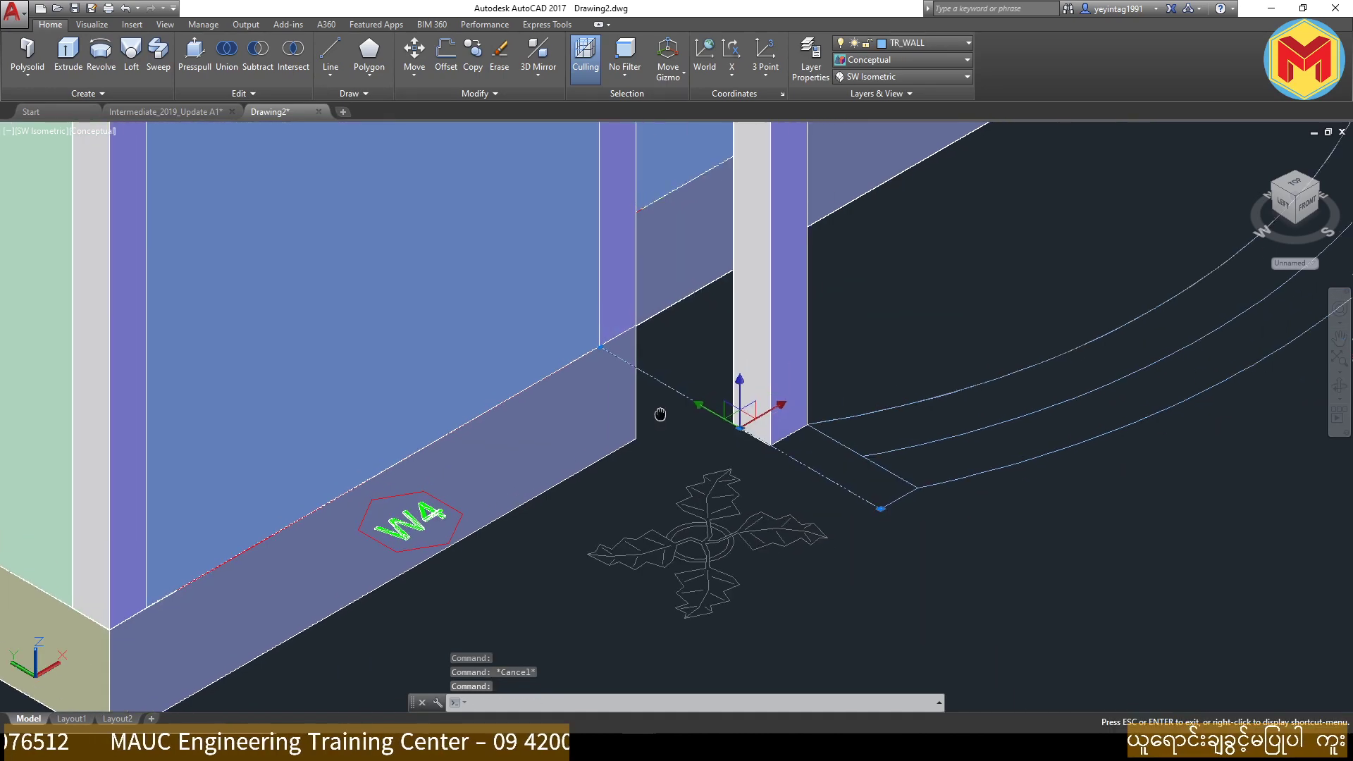
left_click(897, 387)
middle_click_drag(897, 387, 714, 464)
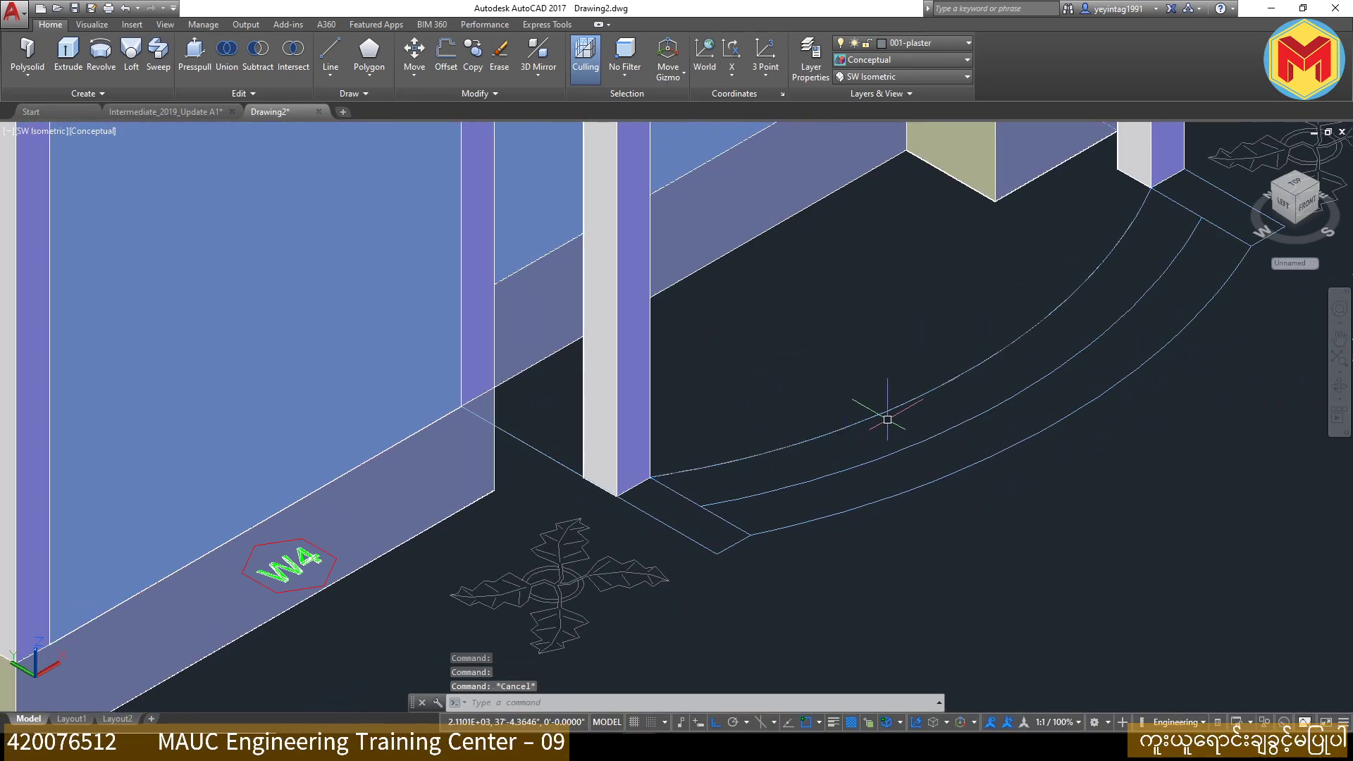
middle_click_drag(887, 419, 801, 507)
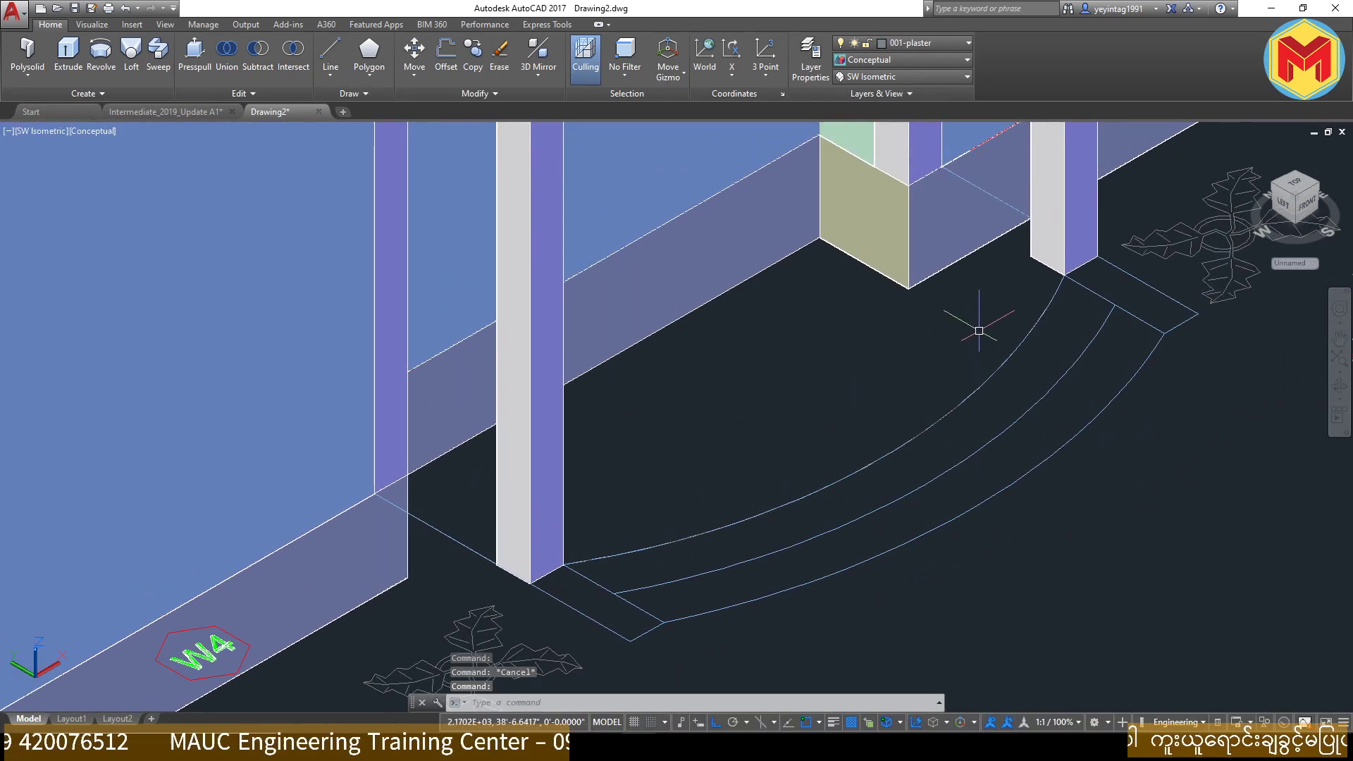
left_click(1015, 339)
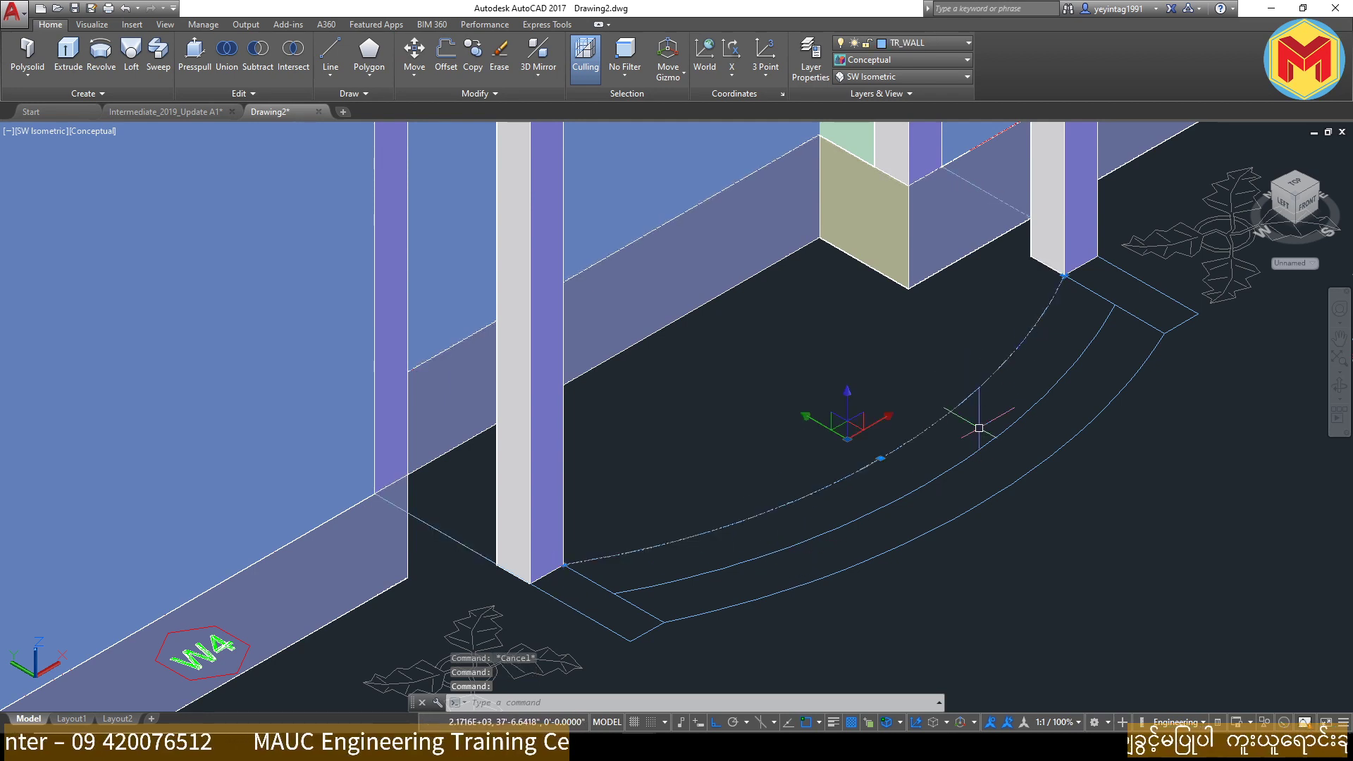
key("Escape")
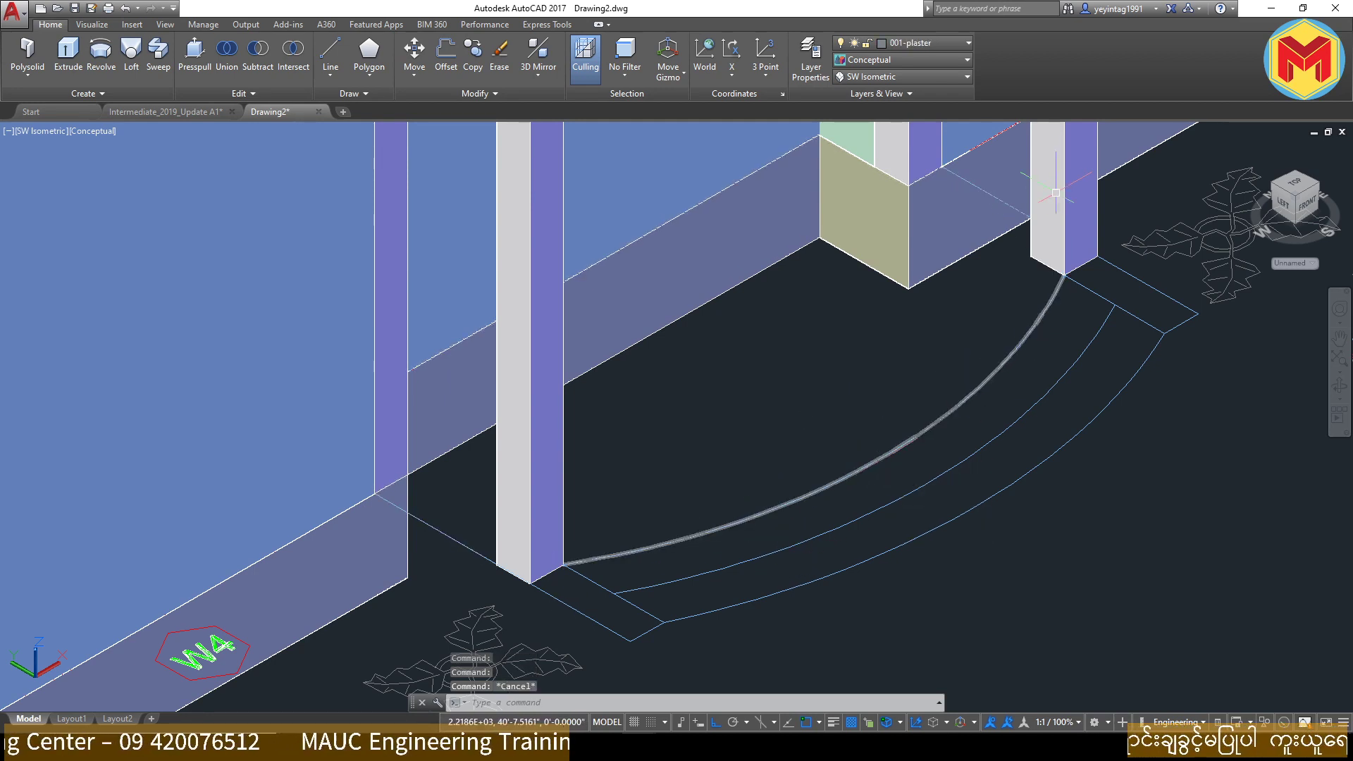
Step: Extrude the porch floor outline 1'6" downward into a slab
left_click(894, 456)
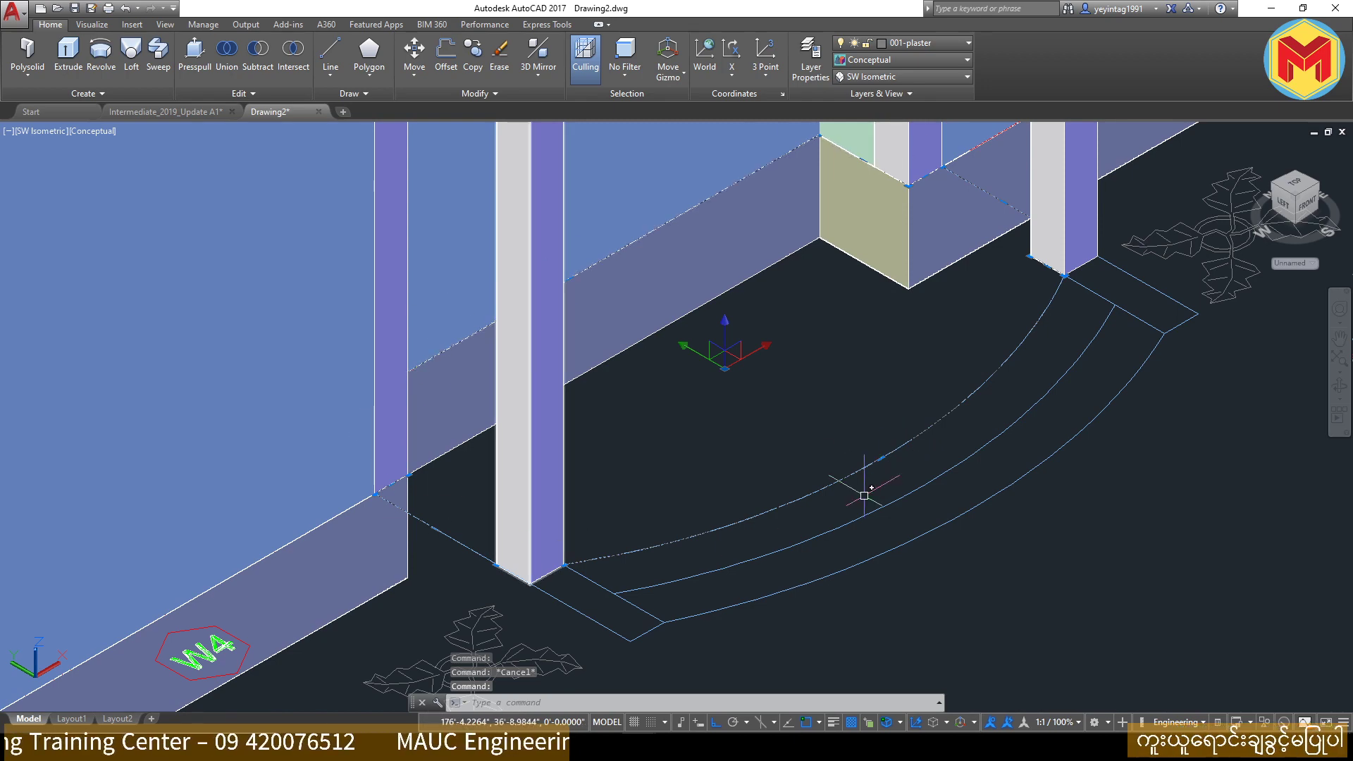
scroll(350, 316, "down", 3)
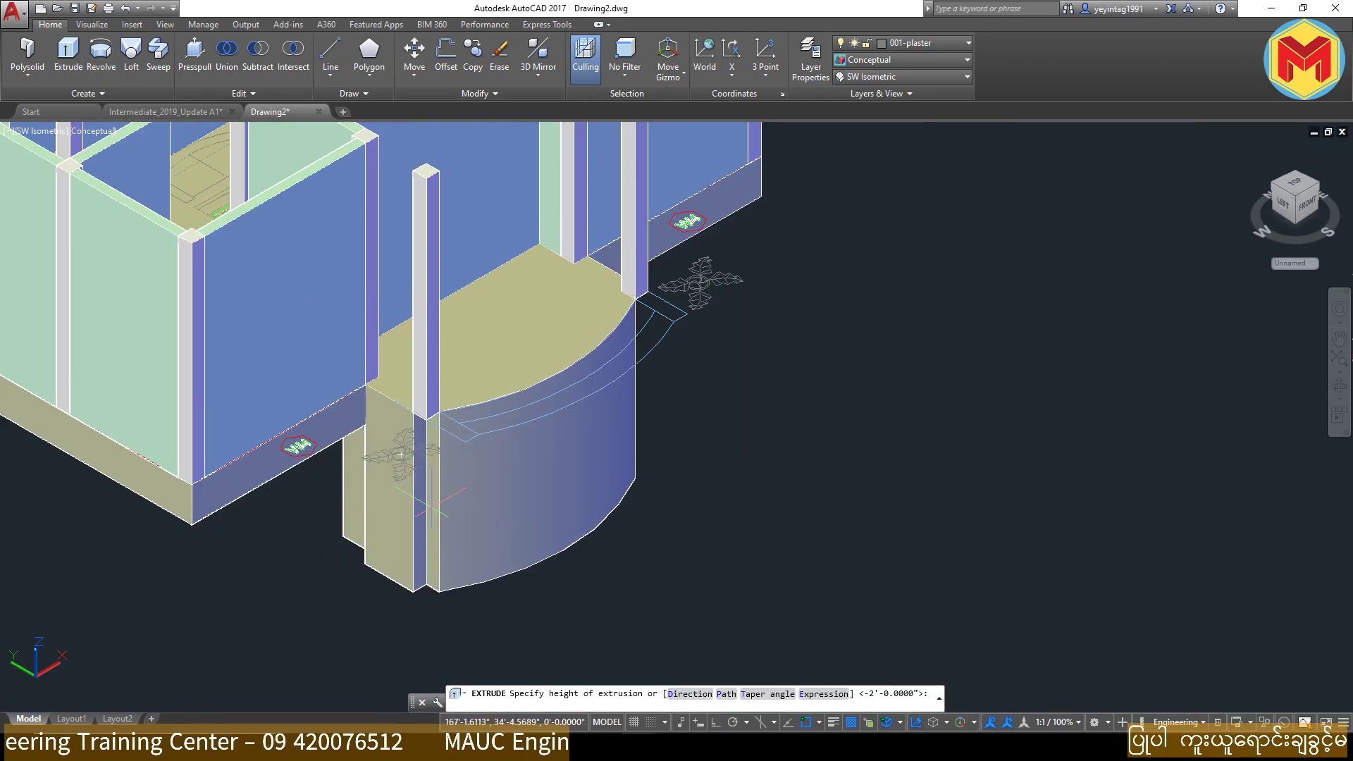
type("-1'6")
key("Return")
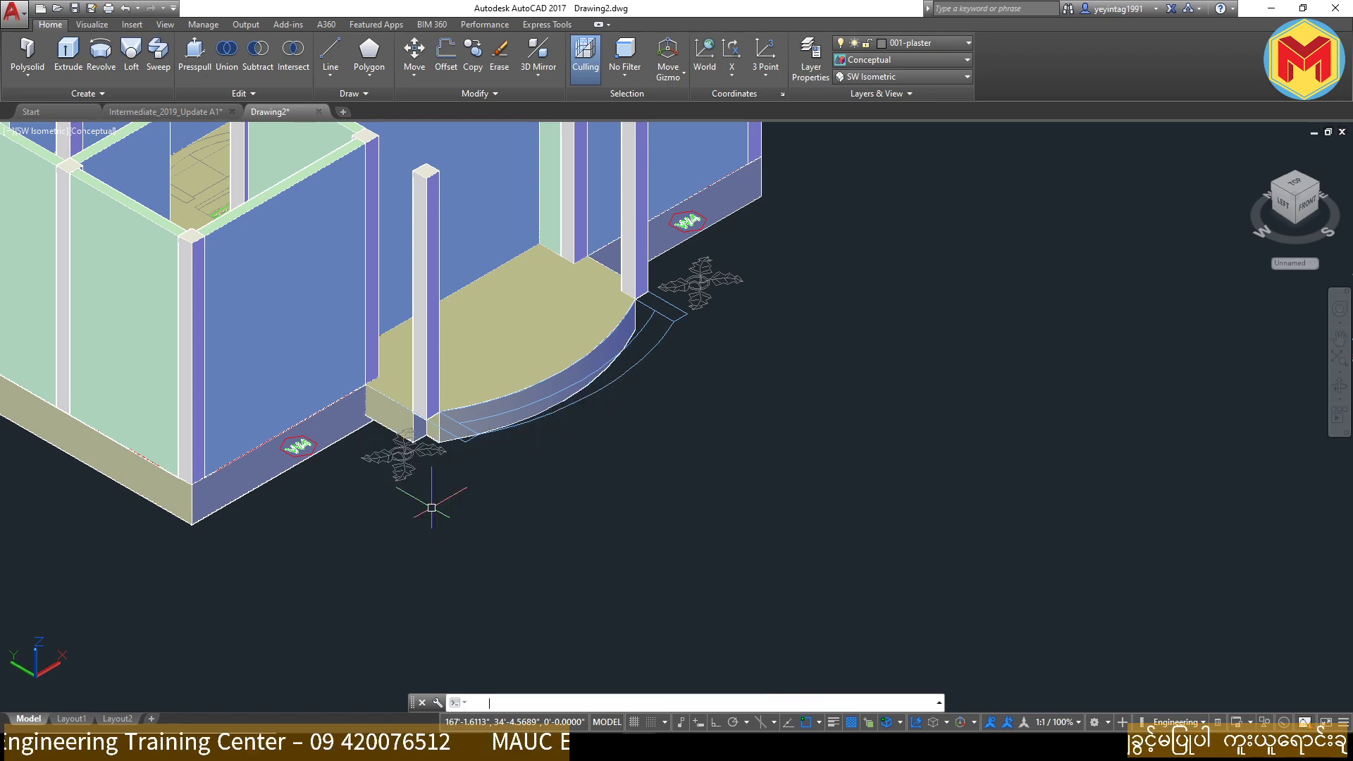
scroll(408, 411, "up", 3)
scroll(309, 370, "up", 3)
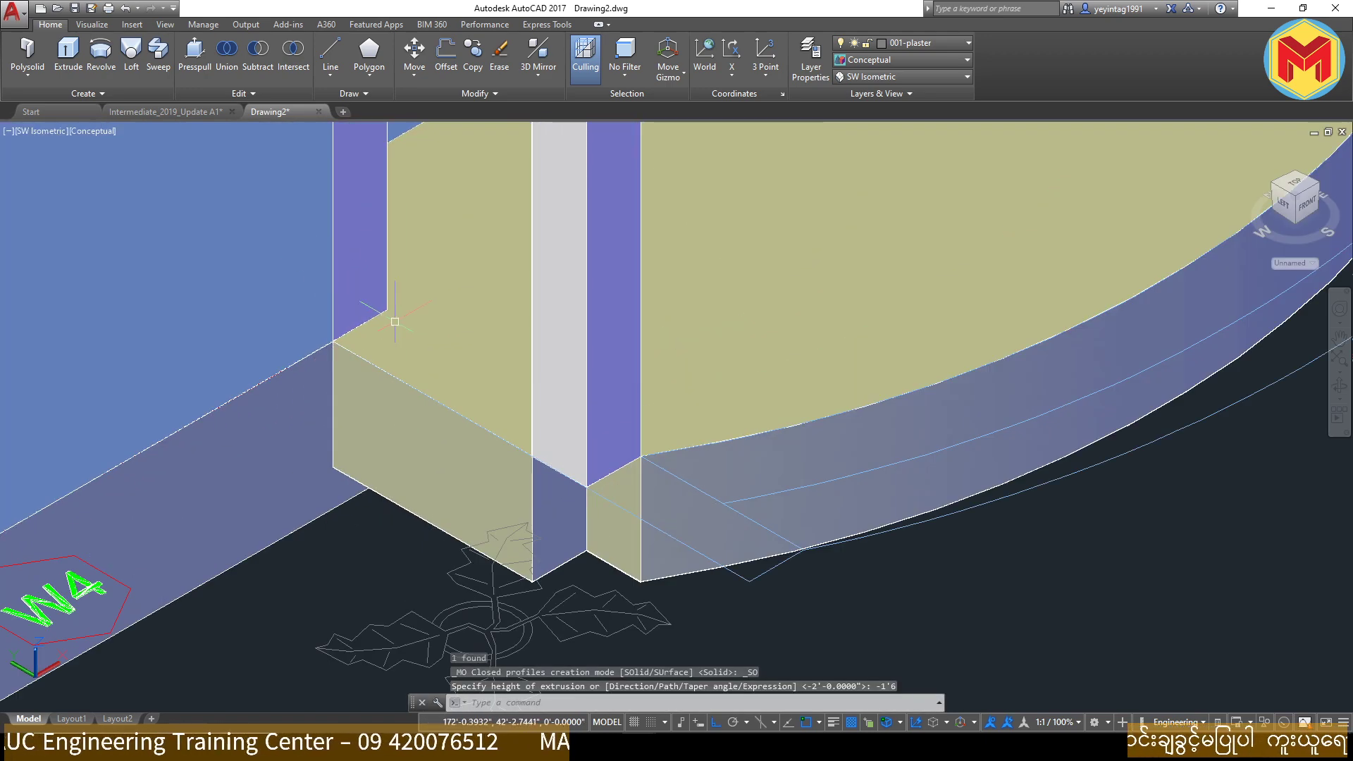
Step: Move the new extruded block by 6 with Ortho on, then view it from a low angle
left_click(391, 504)
scroll(423, 480, "up", 2)
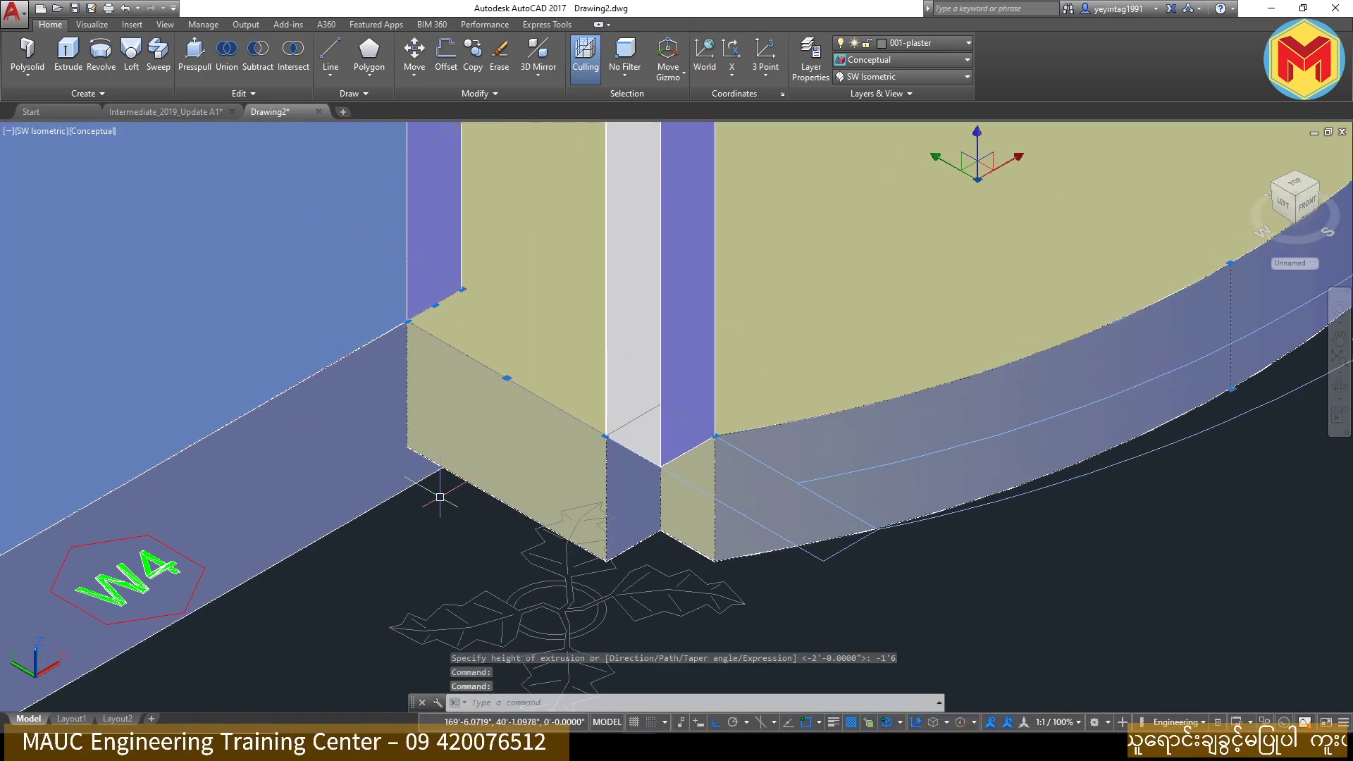
type("m")
key("Return")
left_click(442, 492)
type("6")
scroll(443, 536, "down", 3)
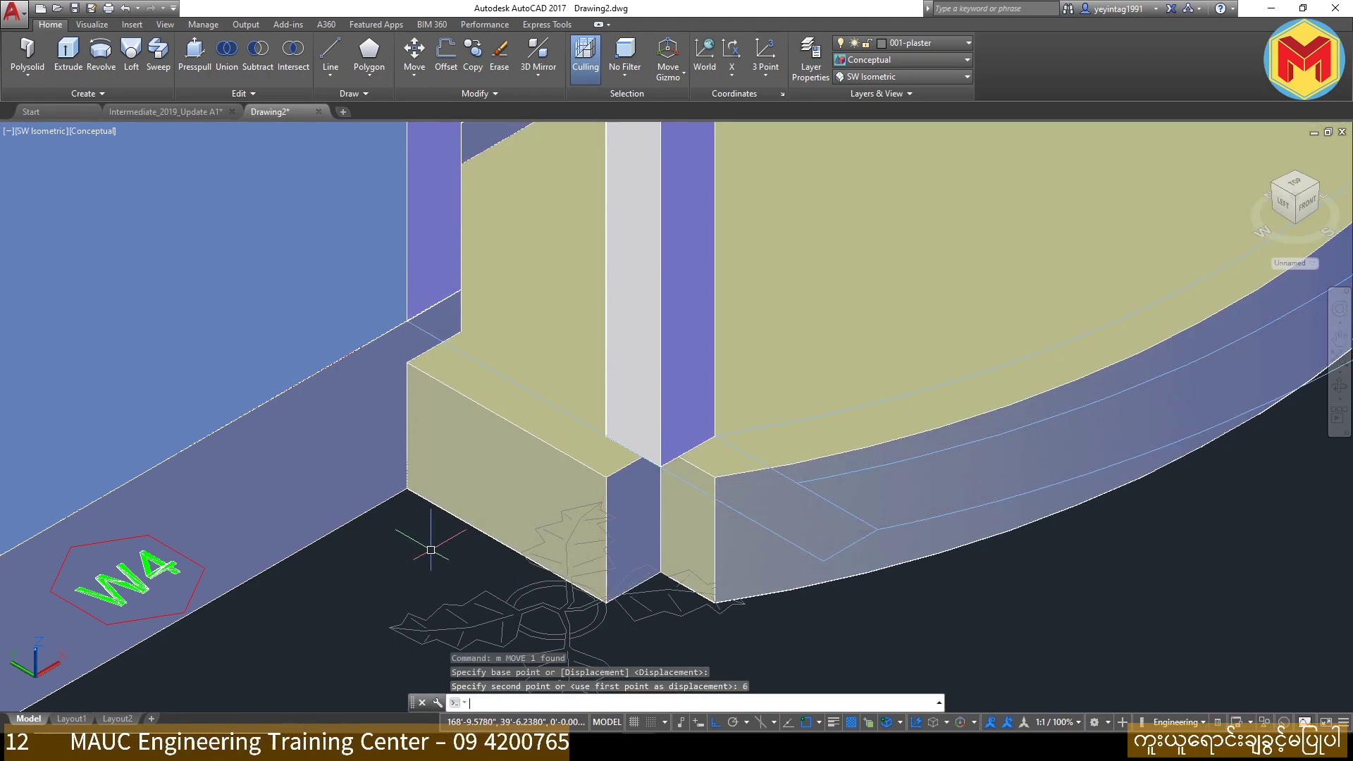
key("Return")
scroll(476, 502, "up", 1)
scroll(656, 331, "down", 3)
mouse_move(657, 331)
middle_mouse_down("shift")
mouse_move(314, 212)
mouse_move(287, 229)
mouse_move(547, 360)
mouse_move(643, 353)
mouse_move(729, 325)
mouse_move(772, 339)
mouse_move(698, 384)
middle_mouse_up("shift")
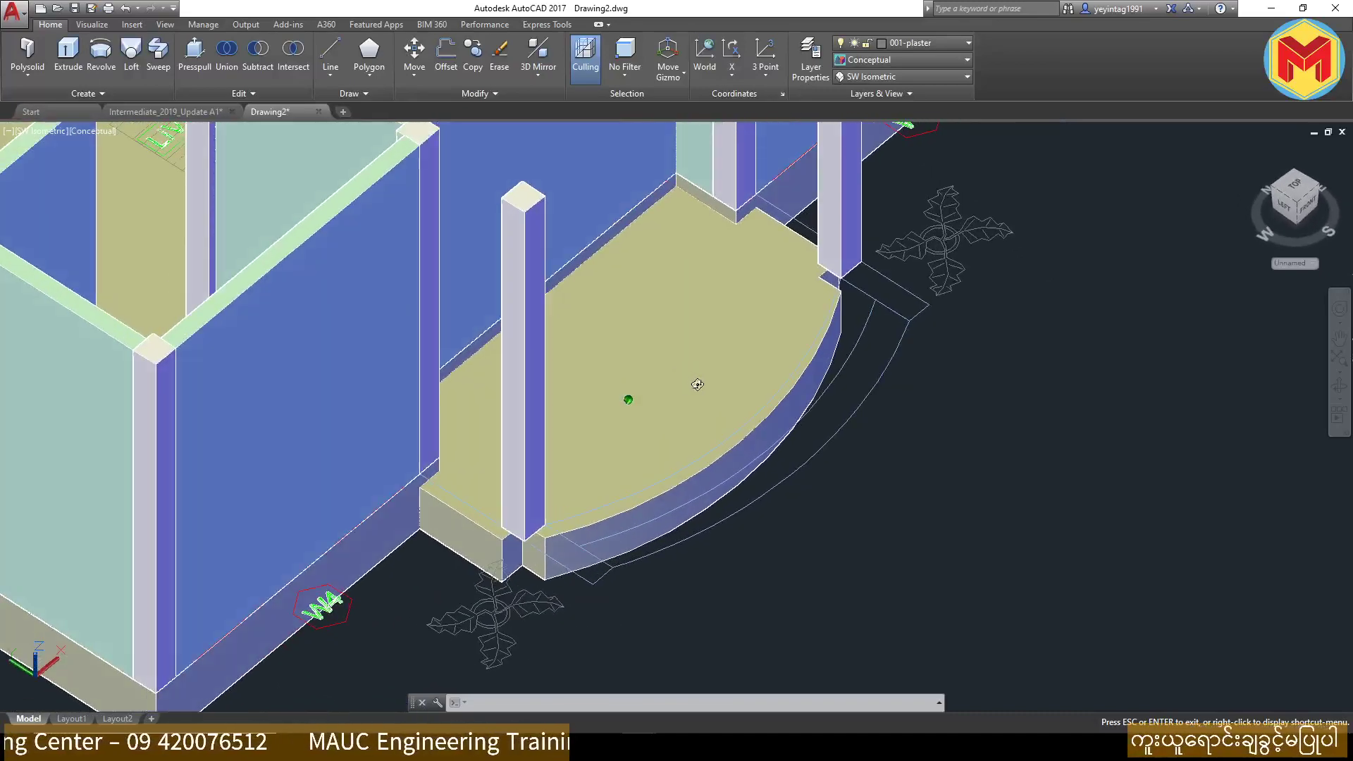
Step: Press-pull the outlined area beside the column into a solid
scroll(630, 528, "up", 5)
scroll(631, 529, "up", 3)
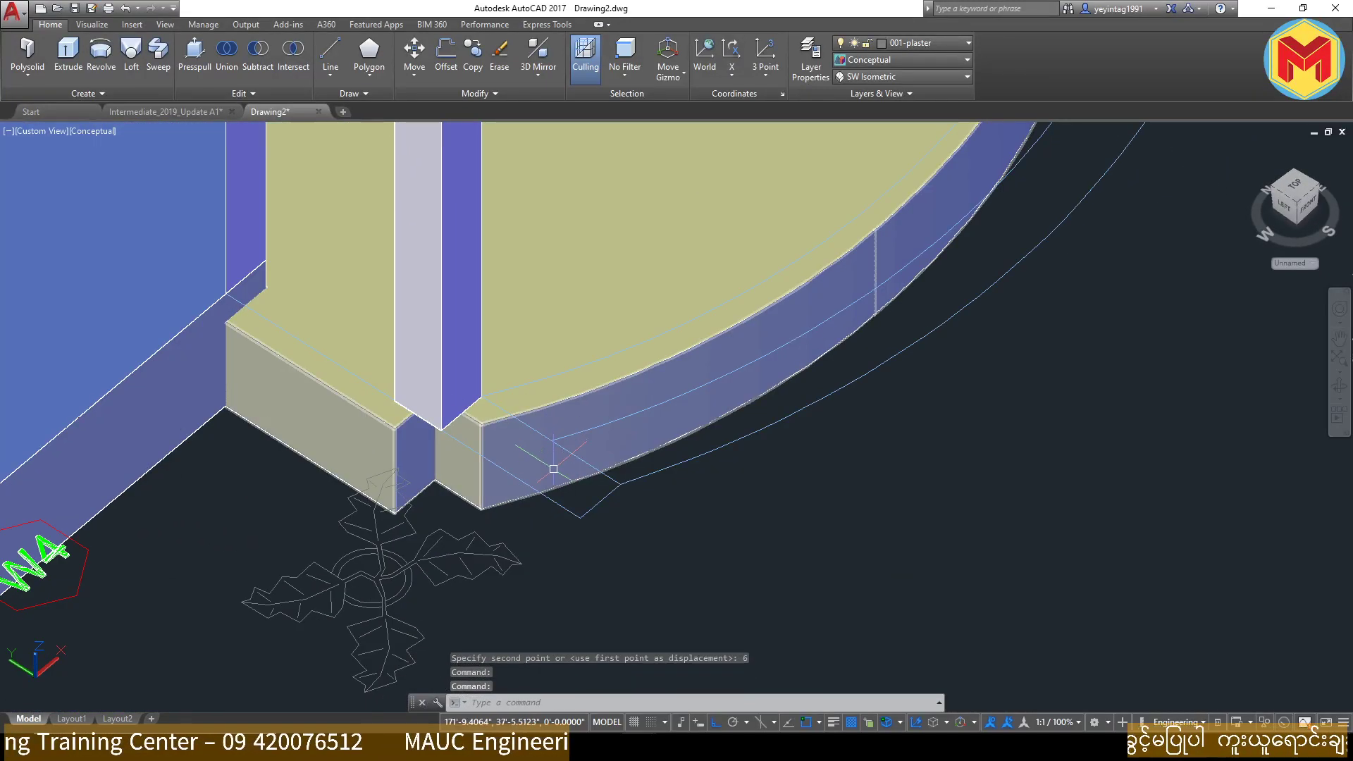
middle_click_drag(558, 484, 595, 521, "shift")
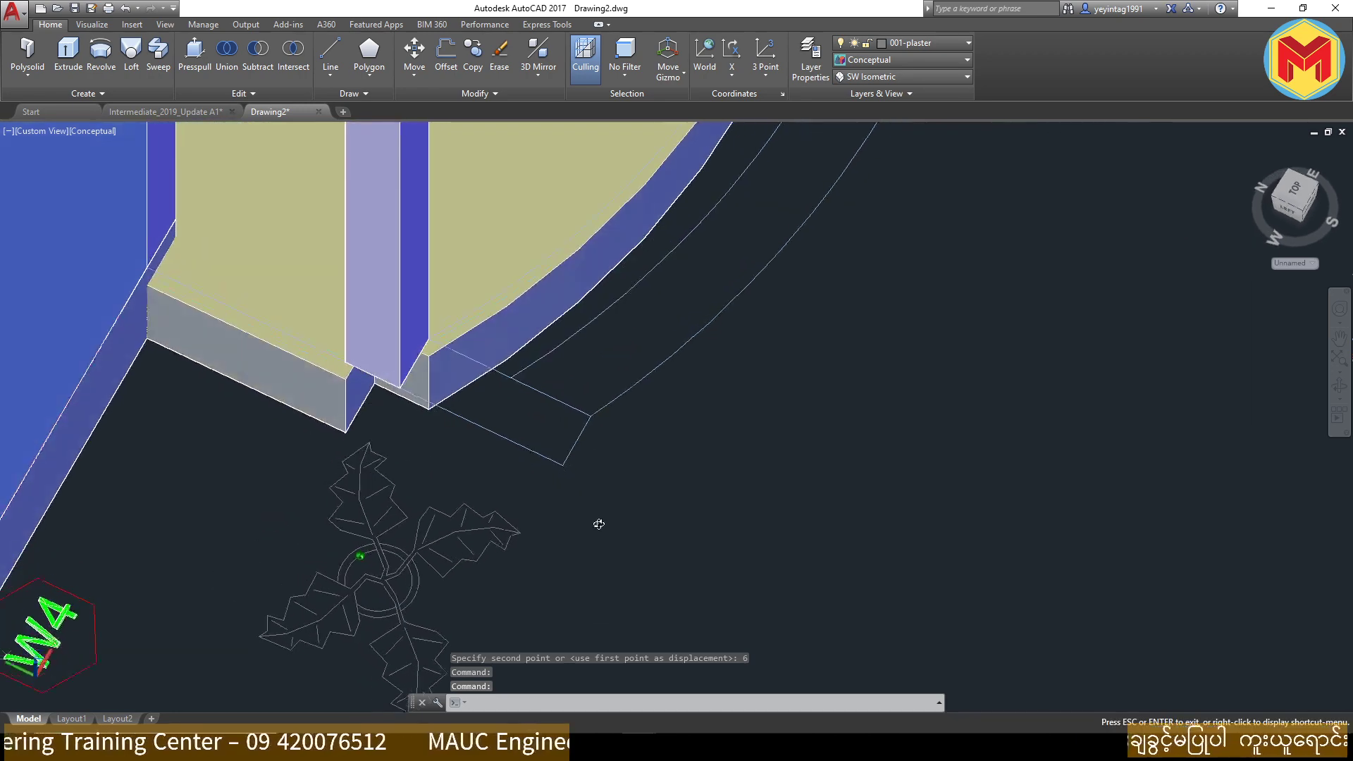
left_click(194, 53)
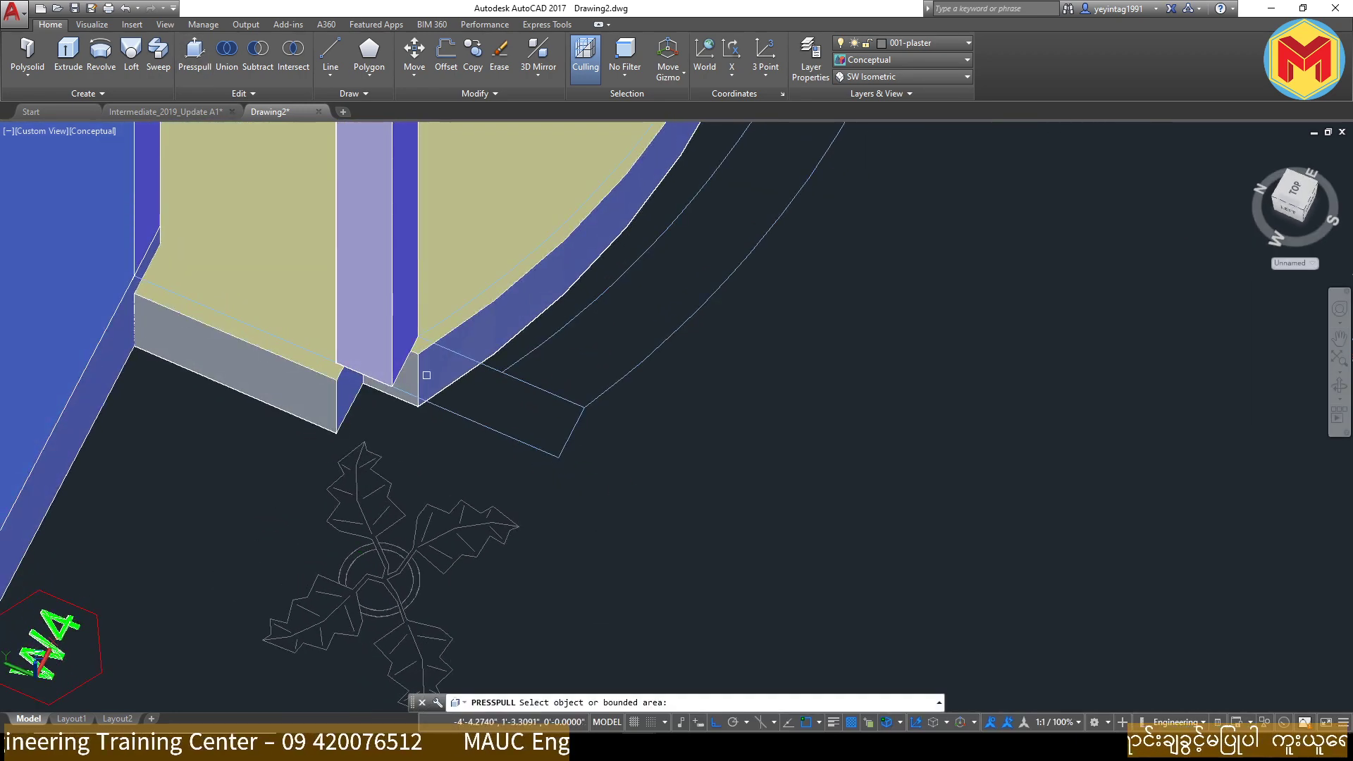
left_click(484, 394)
scroll(455, 447, "down", 2)
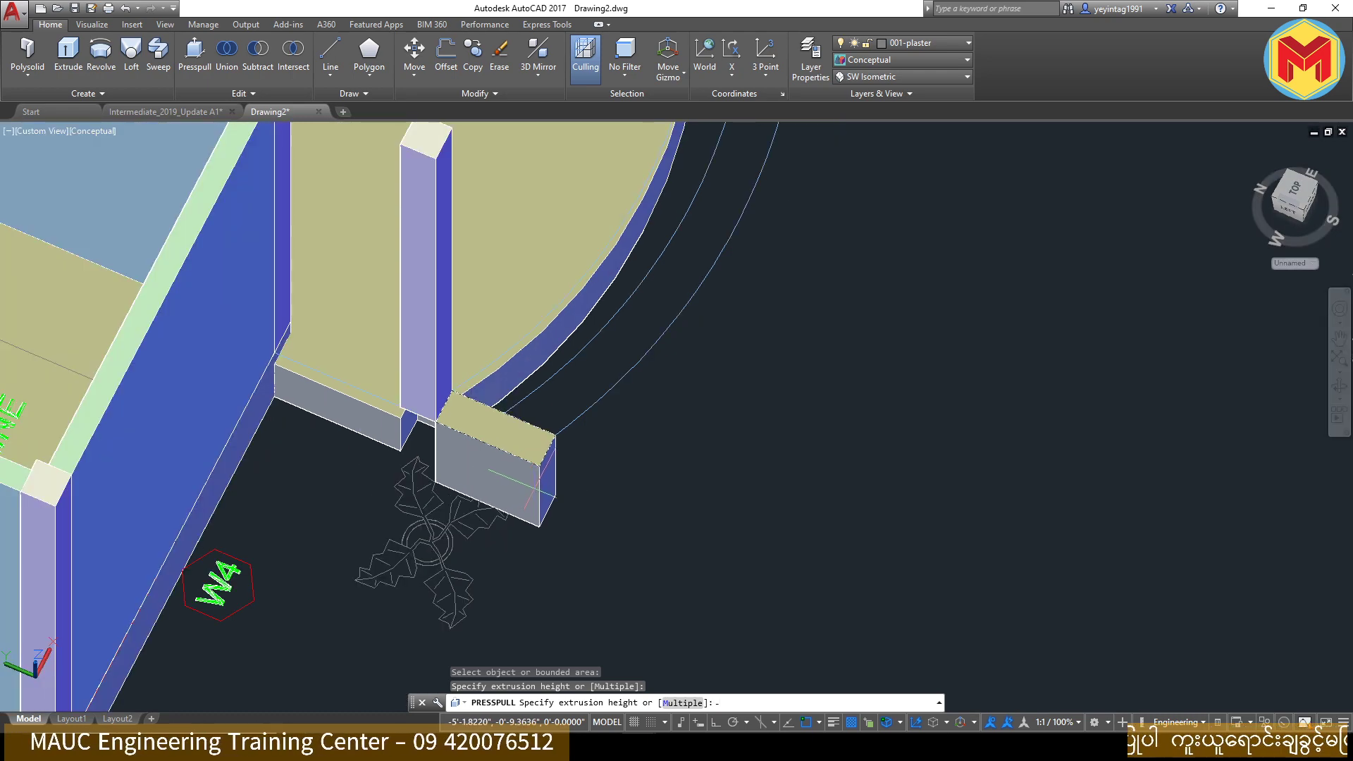
scroll(534, 487, "down", 2)
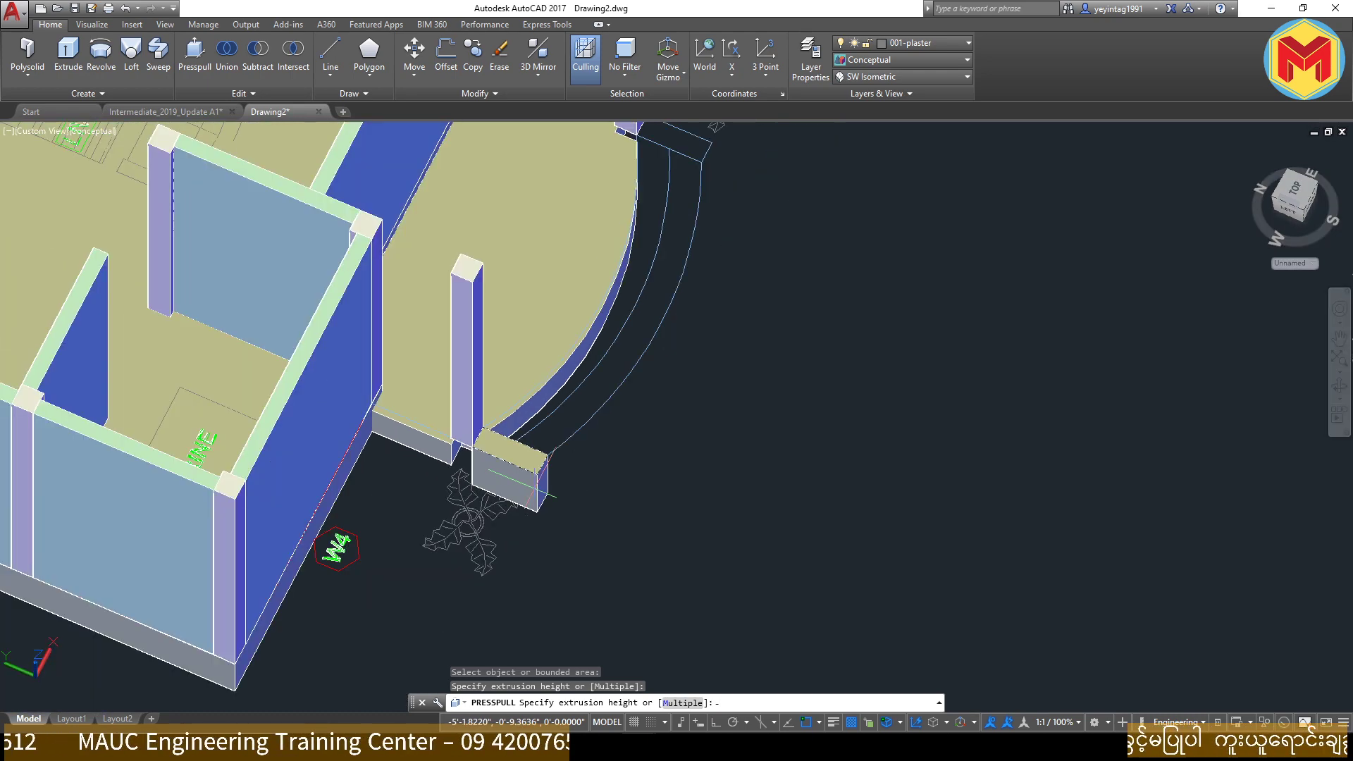
key("Return")
key("Return")
scroll(553, 468, "up", 2)
Step: Attempt to press-pull the whole curved region, dismissing the internal islands error
left_click(552, 468)
scroll(499, 427, "up", 1)
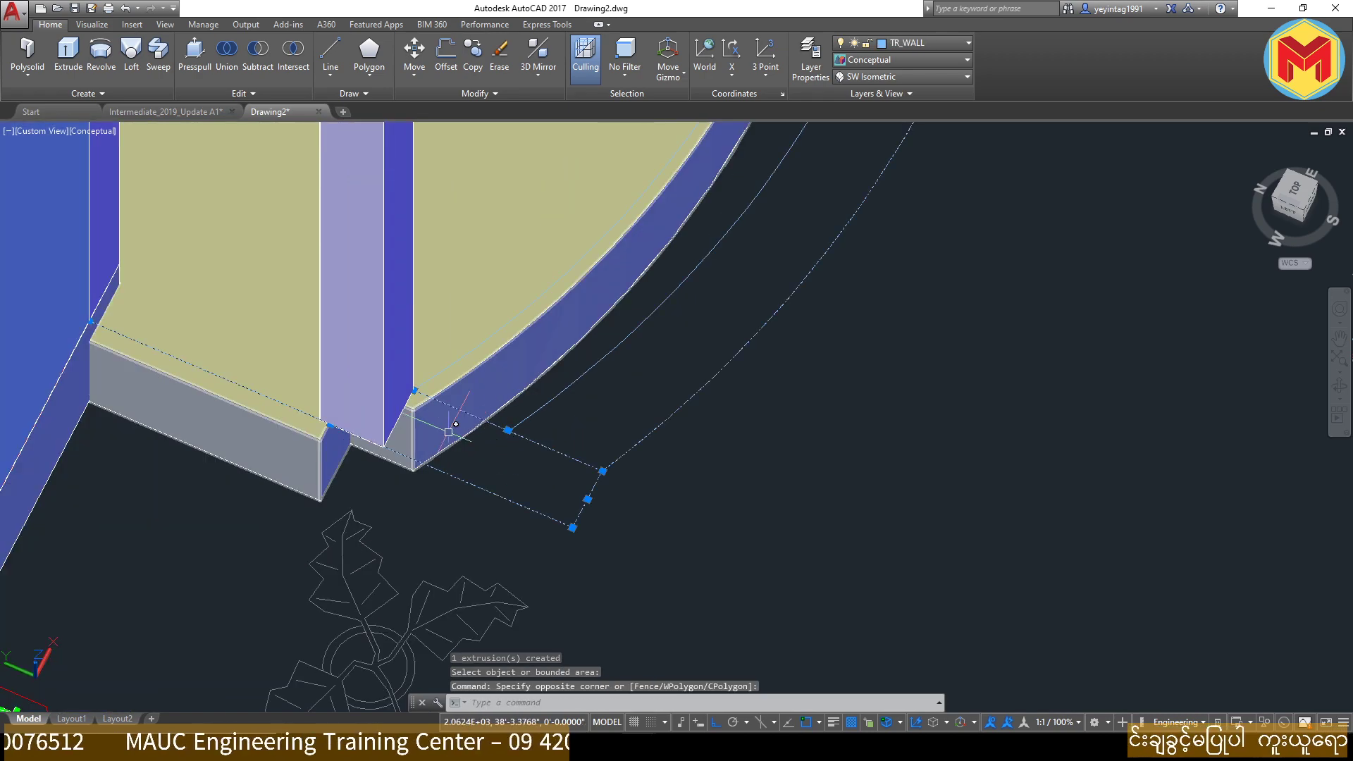
scroll(394, 439, "down", 2)
middle_click_drag(394, 440, 339, 530)
key("Escape")
key("Escape")
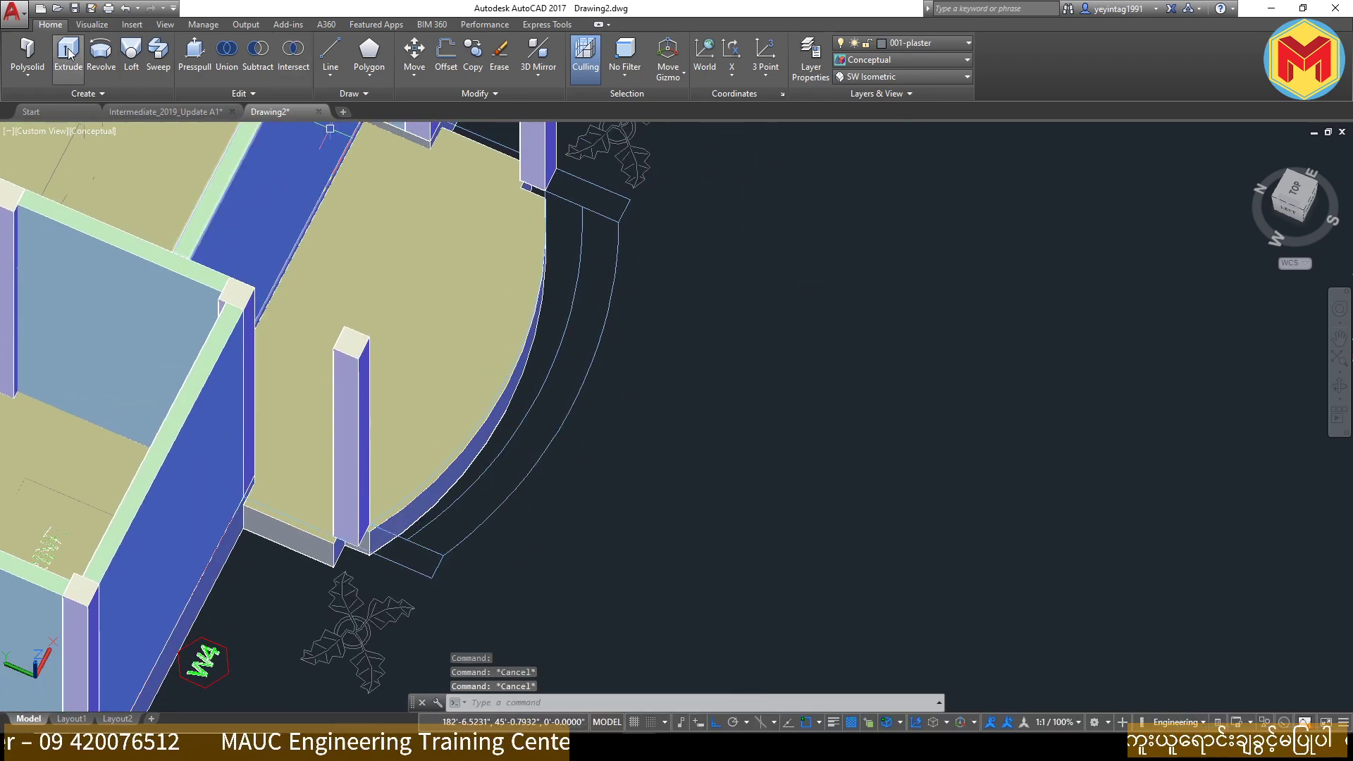
left_click(195, 50)
left_click(397, 505)
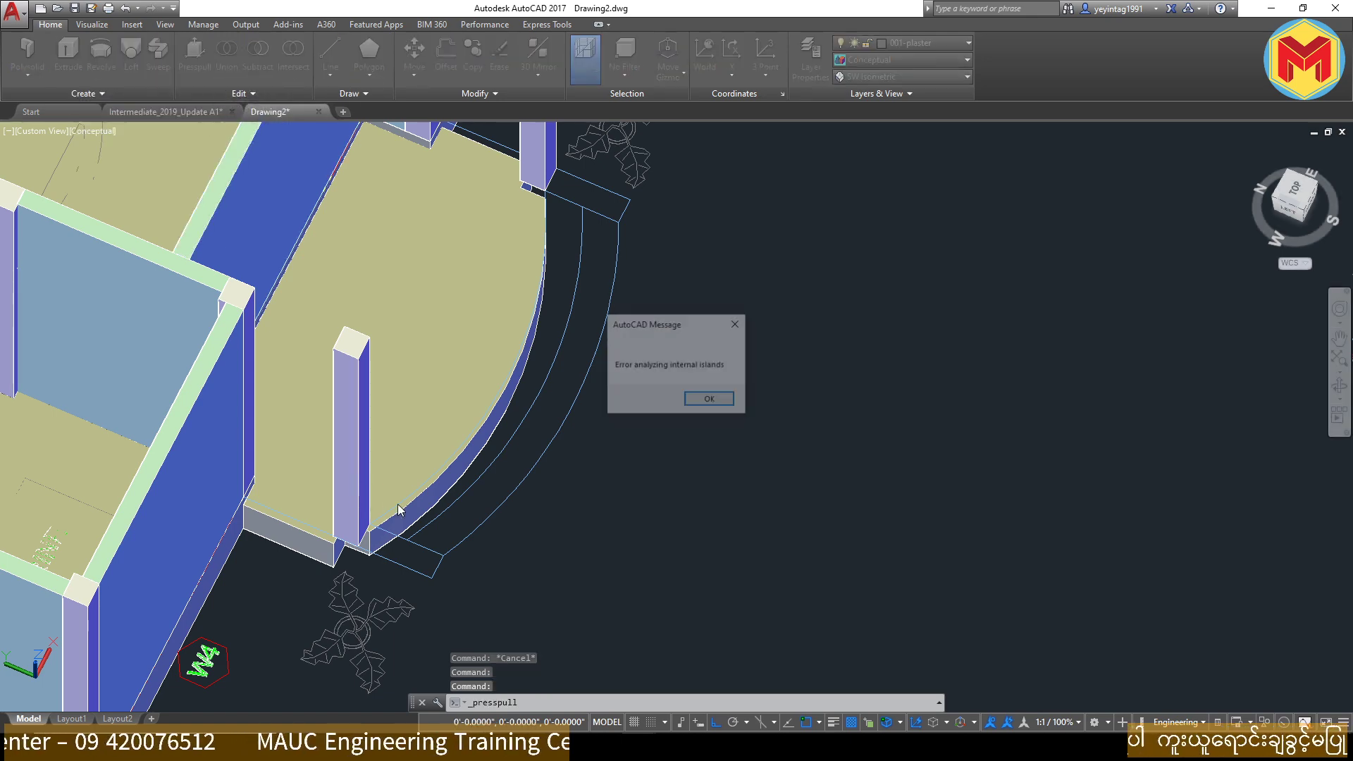
left_click(705, 400)
Step: Press-pull the outlined rectangles beside the columns up 1'6
left_click(195, 51)
scroll(413, 566, "up", 3)
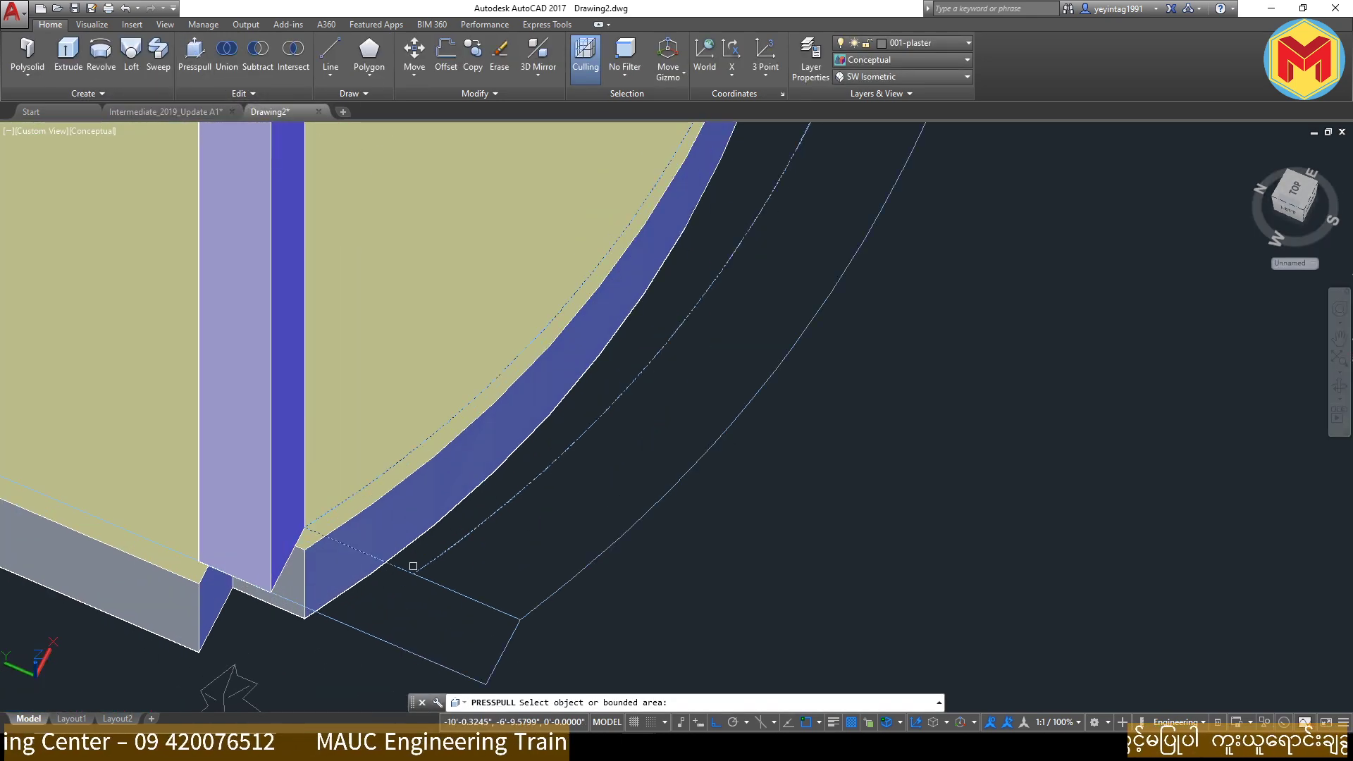
left_click(404, 594)
type("1'6")
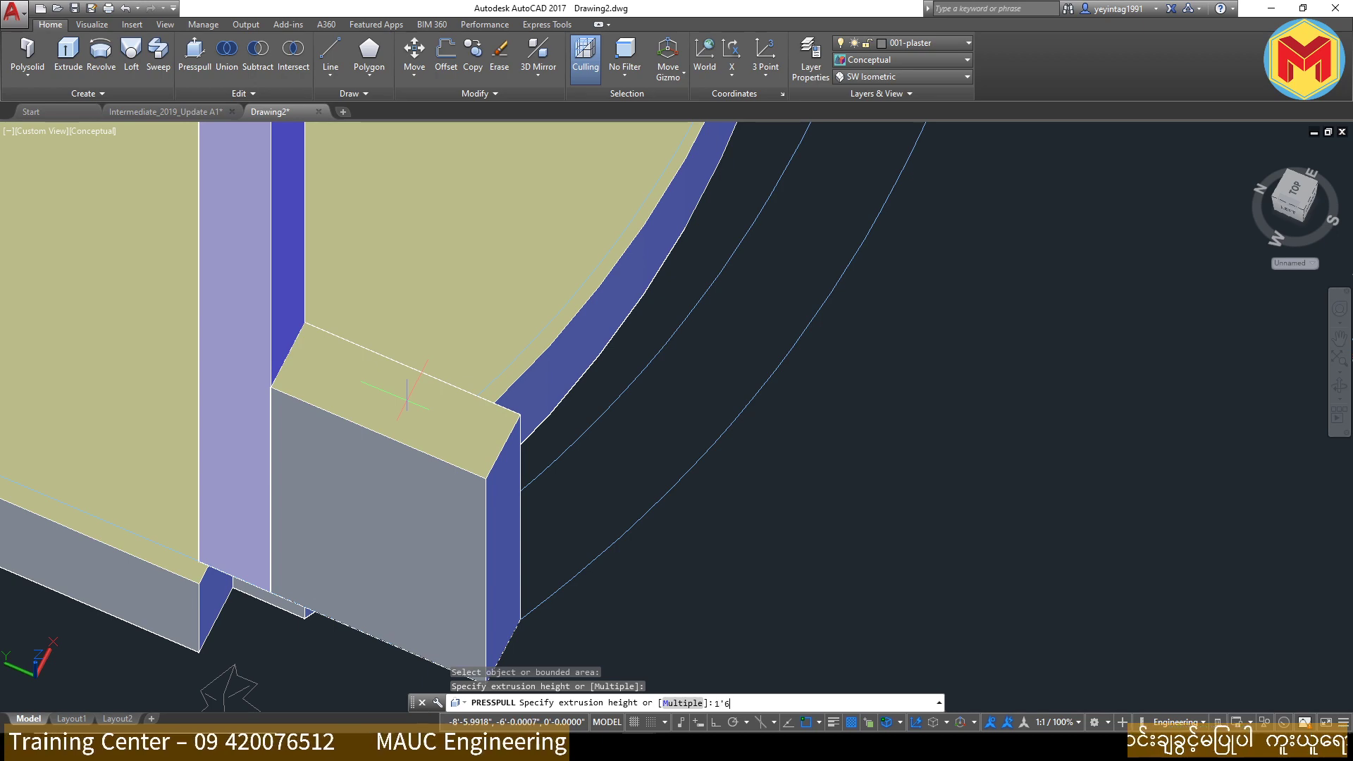
key("Return")
scroll(407, 396, "down", 5)
scroll(553, 433, "up", 3)
scroll(496, 324, "up", 2)
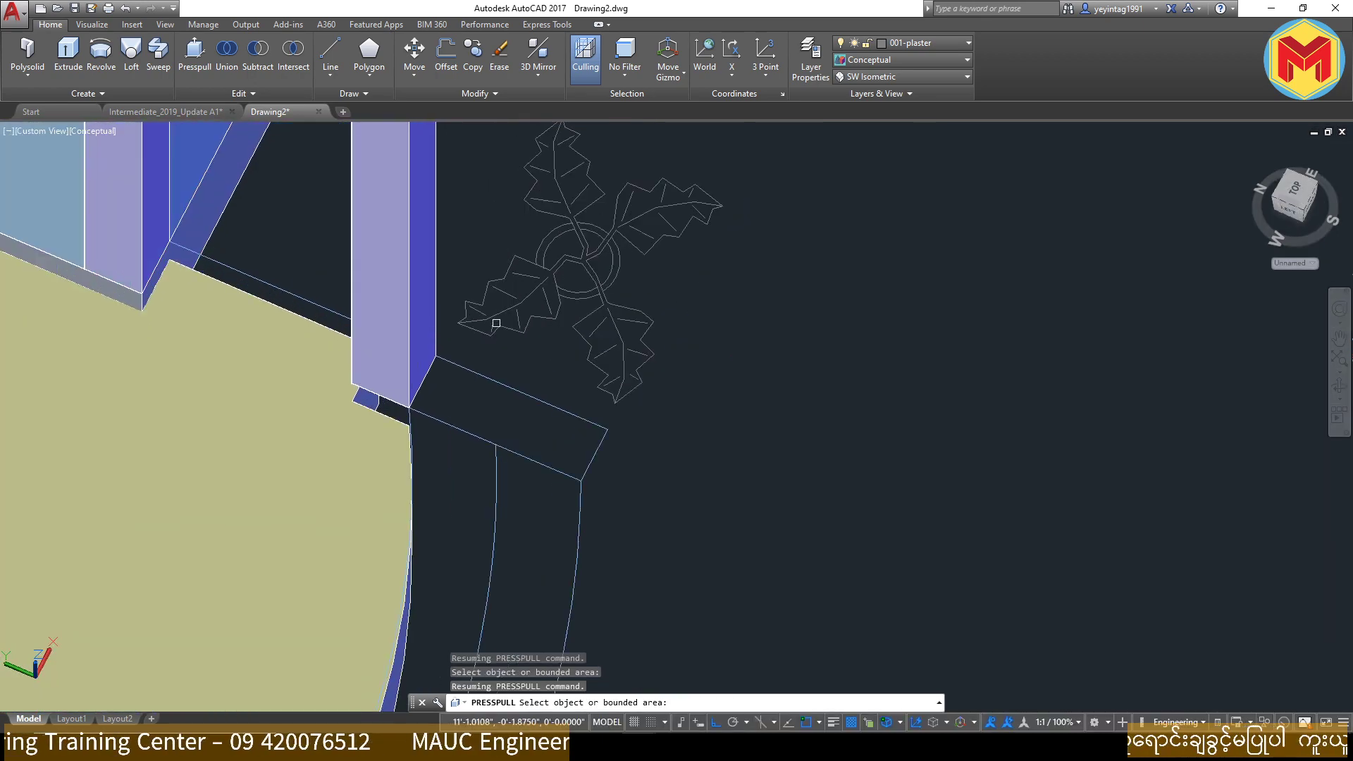
left_click(471, 406)
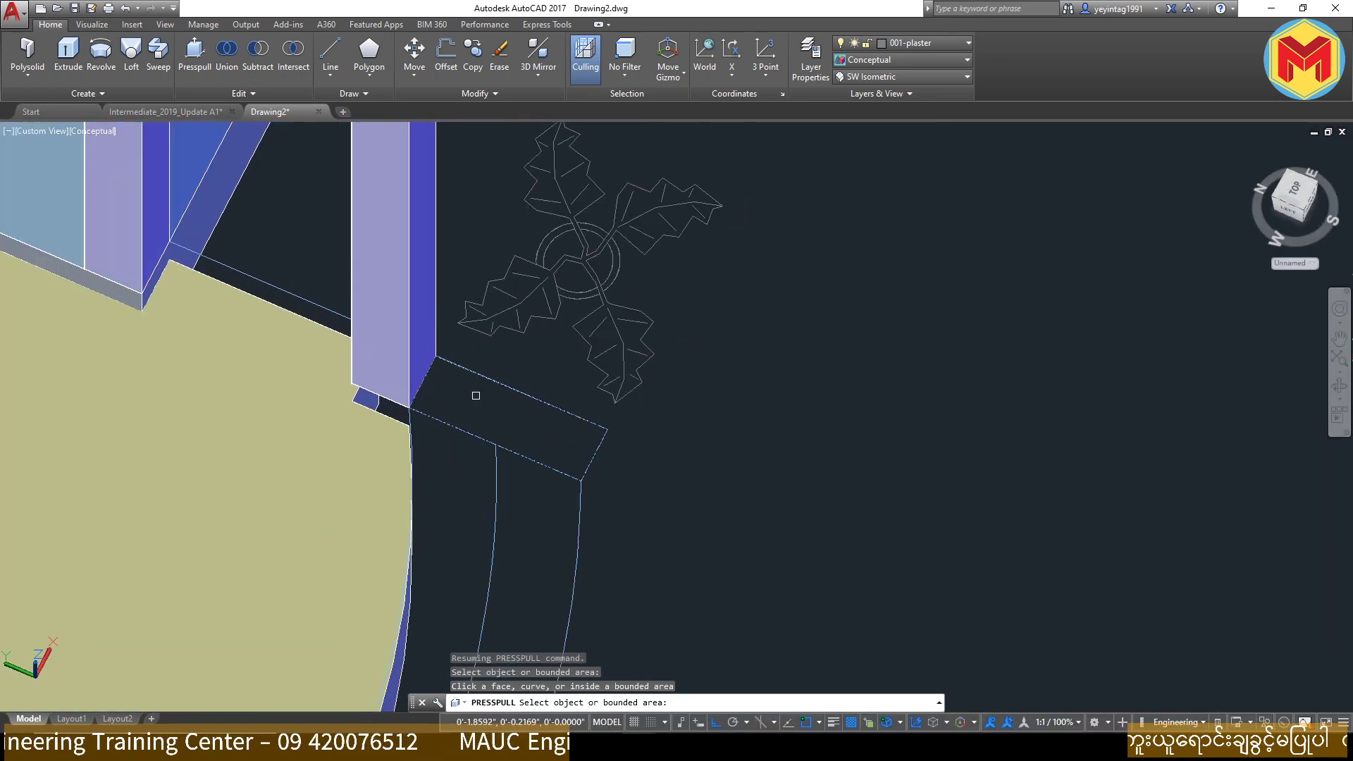
key("Return")
key("Return")
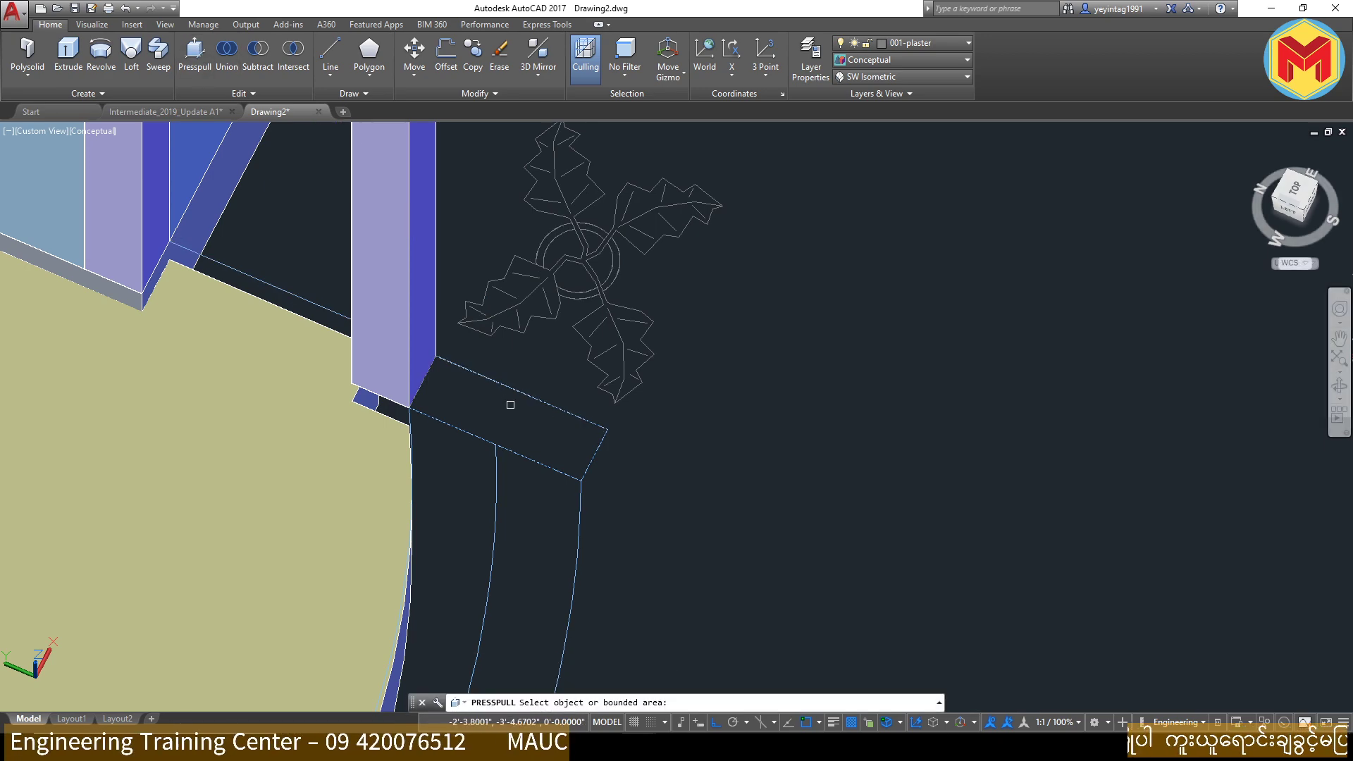
left_click(514, 402)
type("1'6")
key("Return")
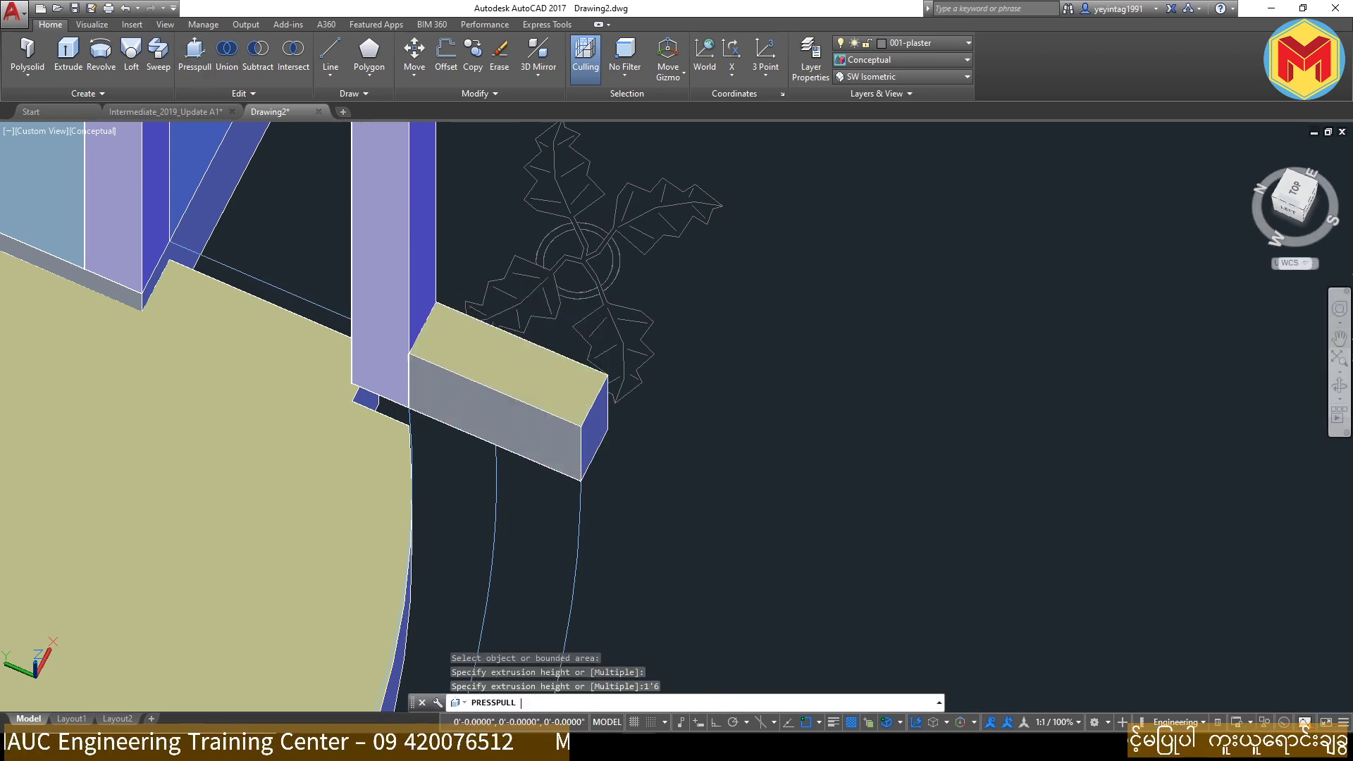
Step: Press-pull the two curved bands between the arcs 1' high each
scroll(536, 303, "down", 3)
scroll(536, 303, "up", 3)
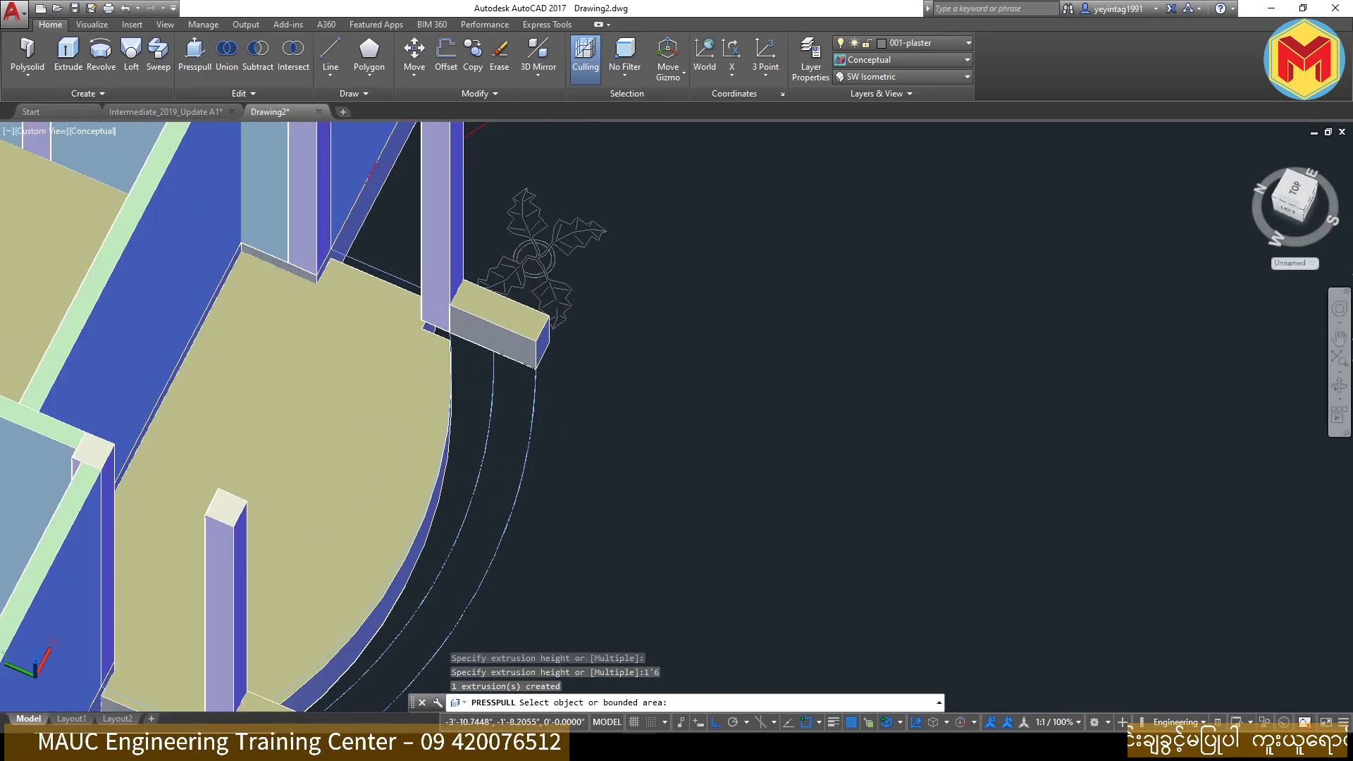
left_click(505, 443)
middle_click_drag(508, 395, 550, 296)
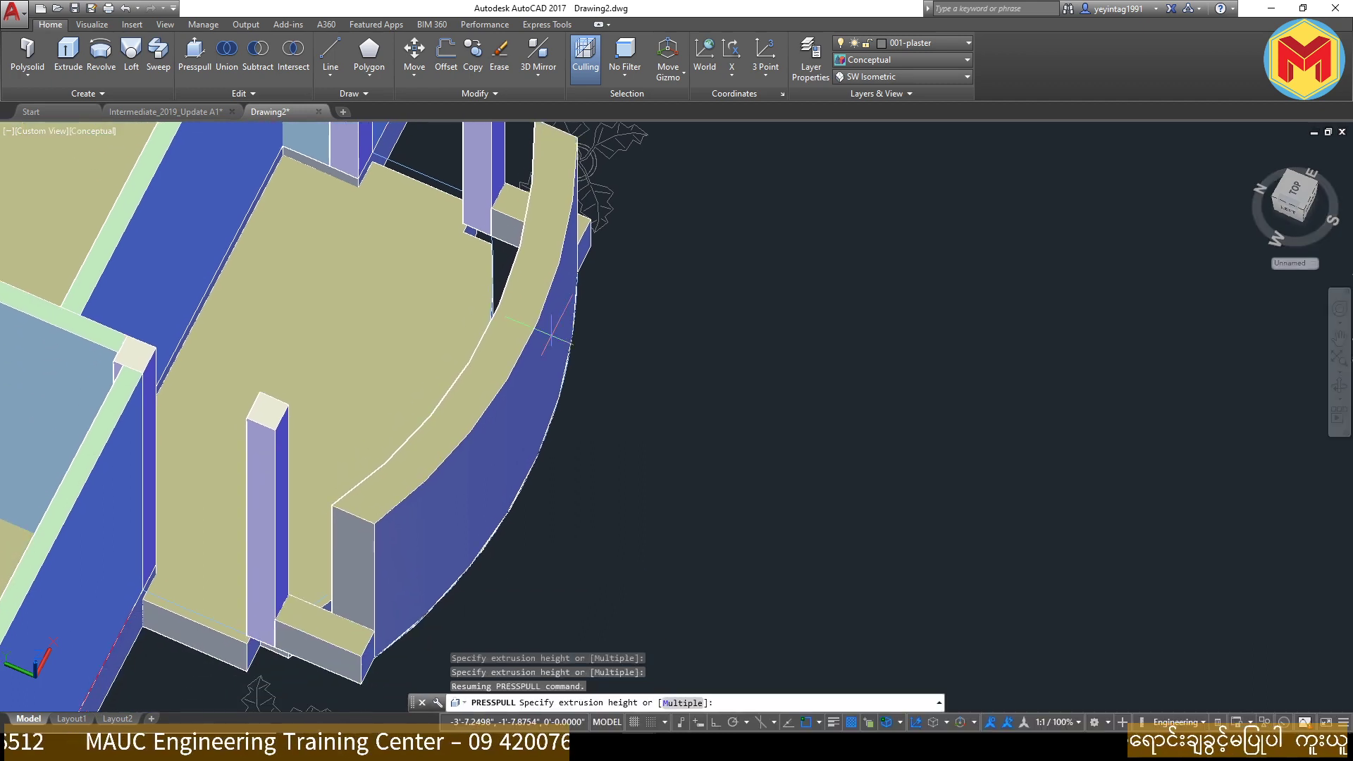
type("1")
key("Return")
left_click(510, 285)
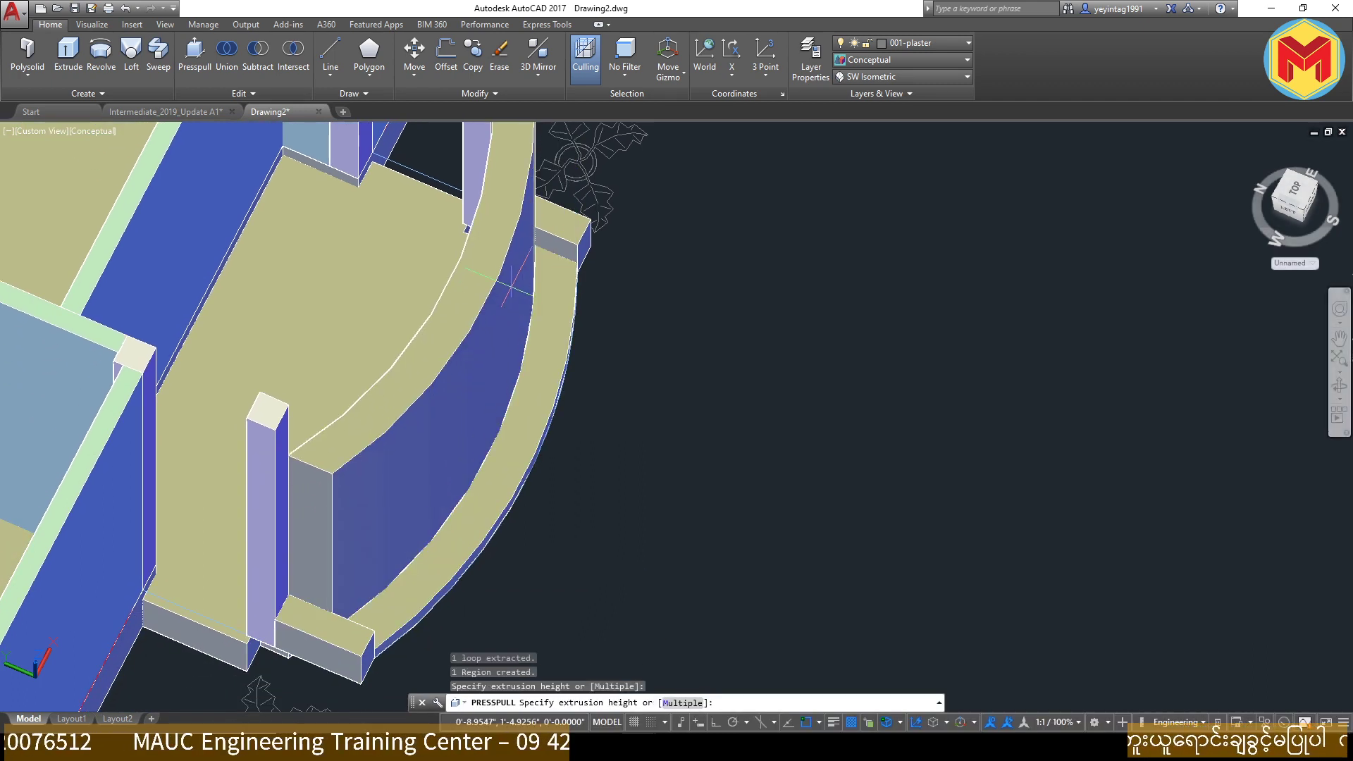
key("Return")
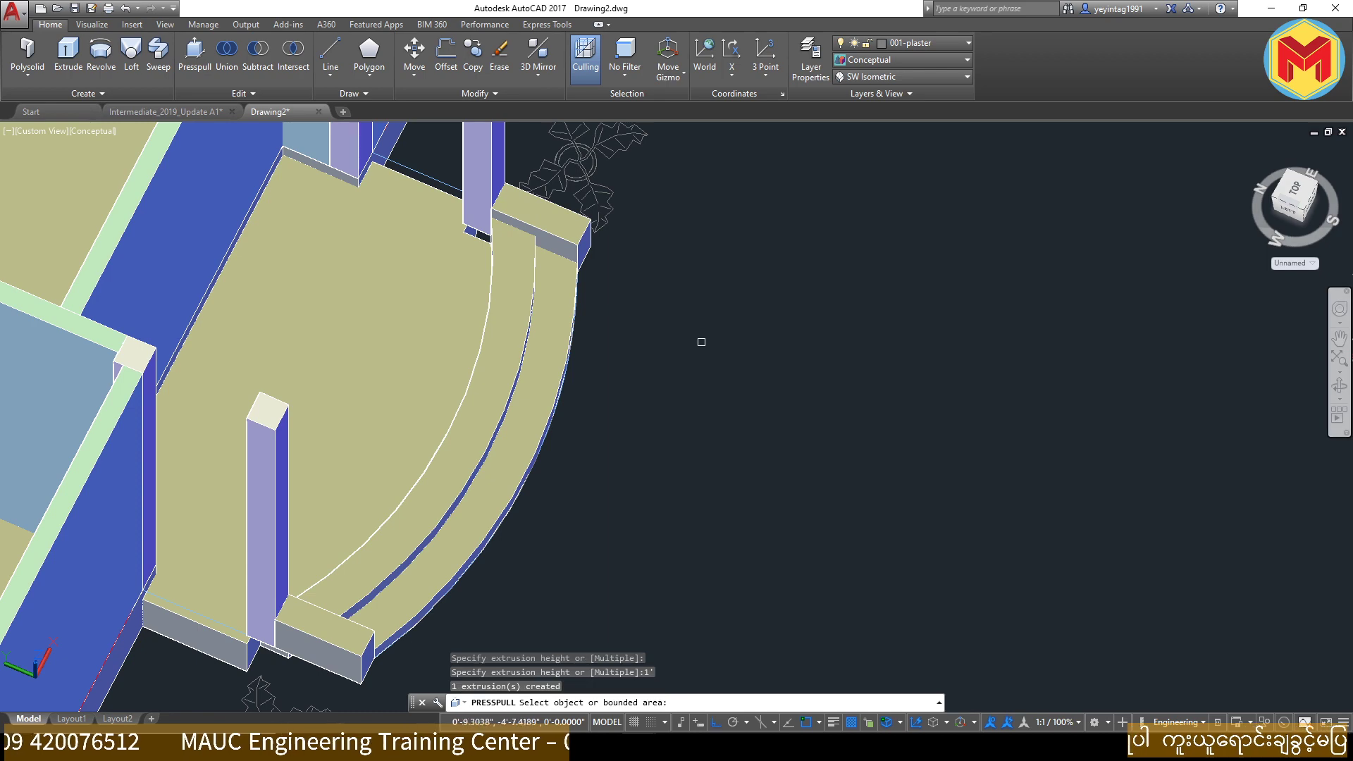
key("Escape")
middle_click_drag(701, 341, 855, 311)
mouse_move(701, 493)
middle_mouse_down("shift")
mouse_move(735, 373)
mouse_move(712, 353)
middle_mouse_up("shift")
Step: Select the four porch step blocks and move them down 1'6
scroll(564, 494, "up", 3)
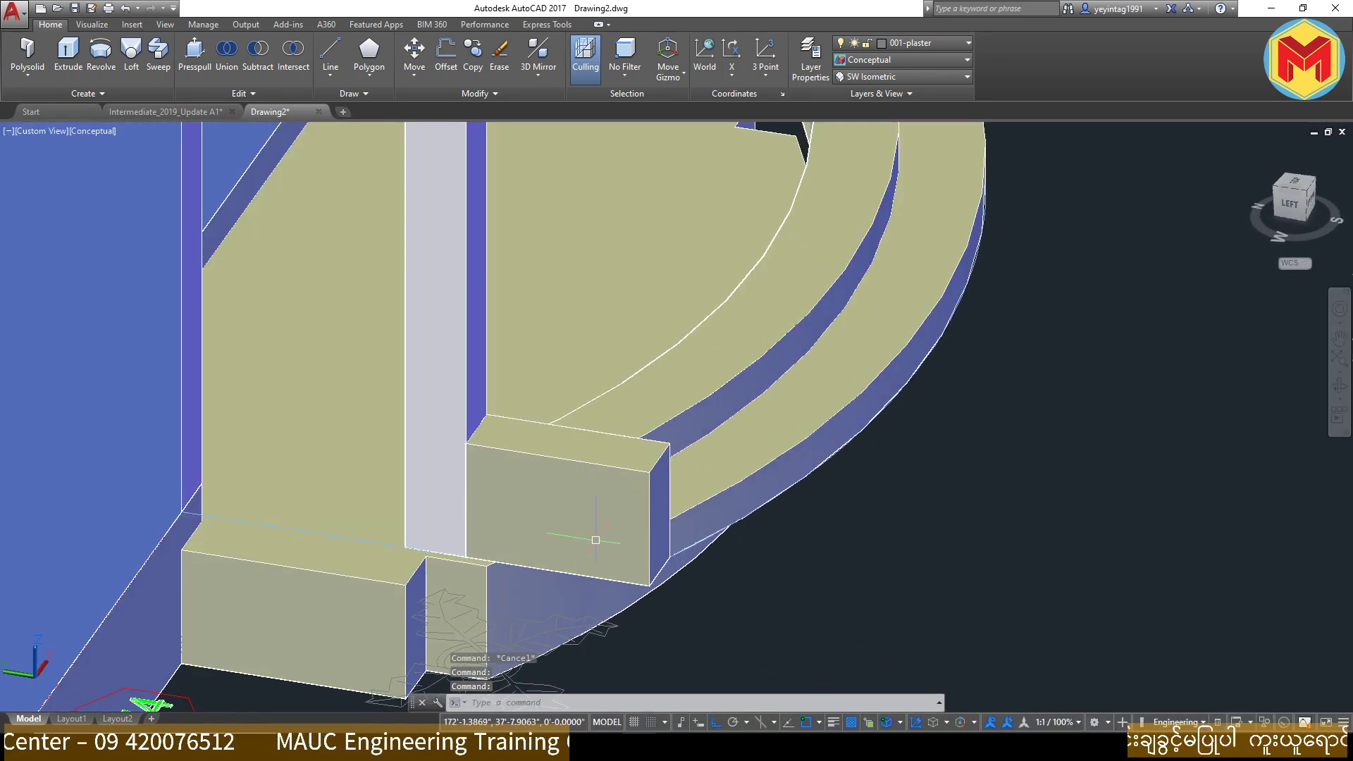
left_click(564, 508)
scroll(635, 564, "down", 4)
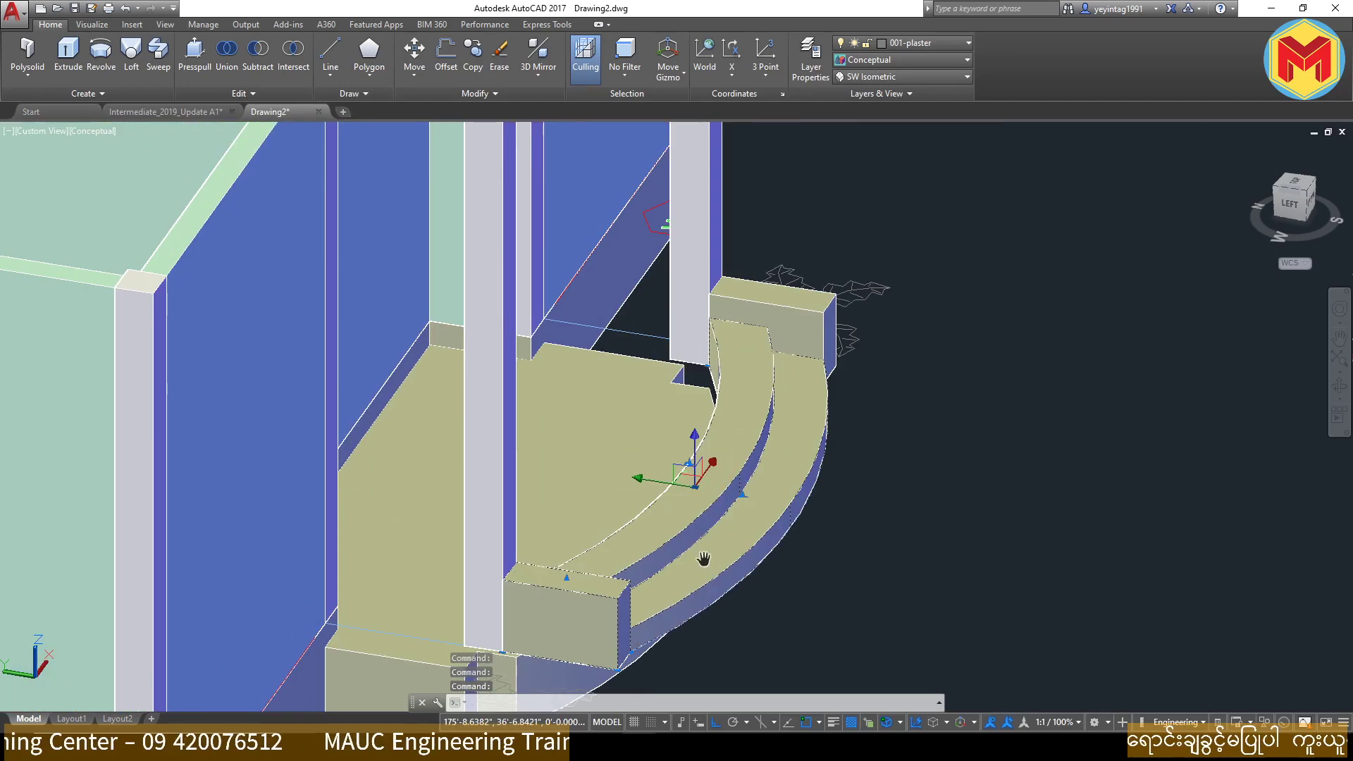
scroll(829, 310, "up", 4)
scroll(843, 288, "down", 3)
scroll(688, 499, "up", 3)
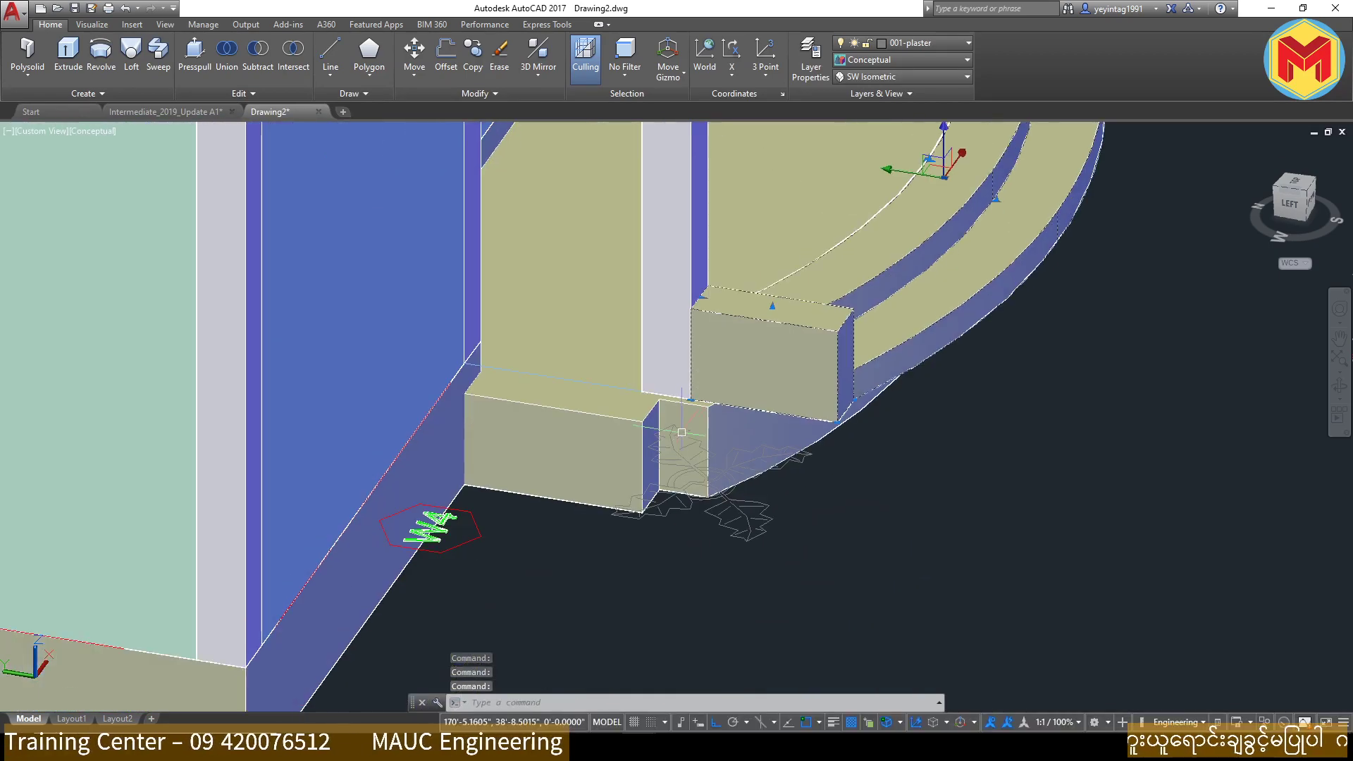
middle_click_drag(823, 485, 851, 415)
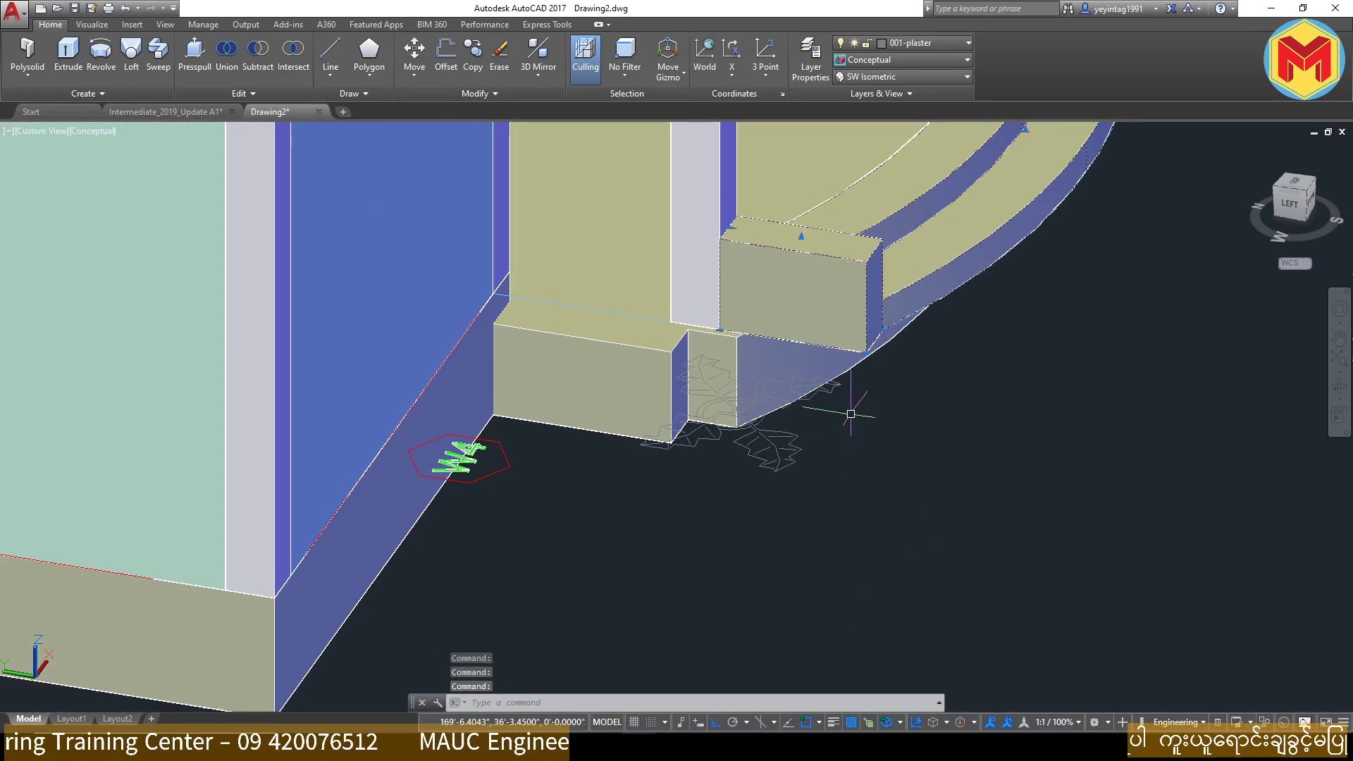
type("m")
key("Return")
left_click(1022, 390)
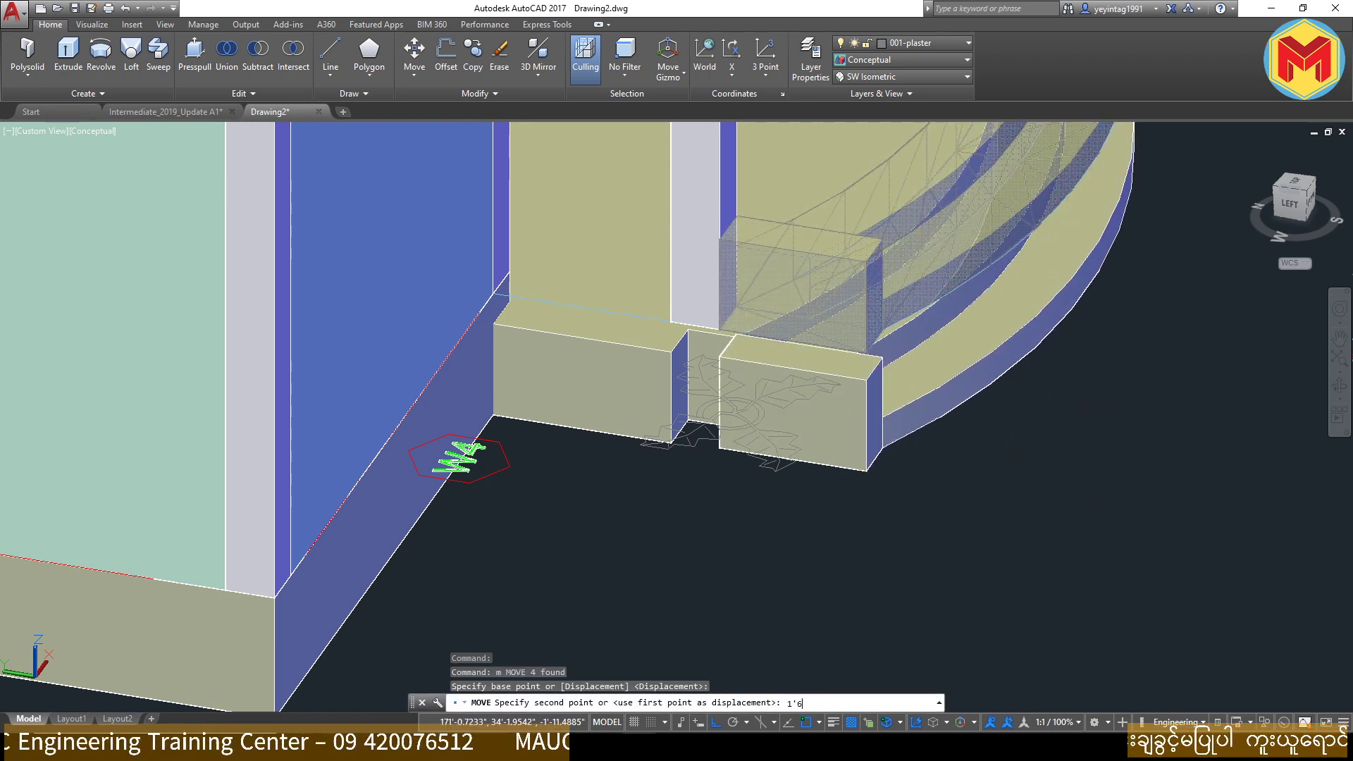
key("Return")
scroll(944, 484, "down", 2)
mouse_move(937, 497)
middle_mouse_down("shift")
mouse_move(979, 399)
mouse_move(1006, 402)
mouse_move(954, 496)
mouse_move(938, 496)
middle_mouse_up("shift")
Step: Move the previous four-block selection down by 6 more and inspect the steps
type("m")
key("Return")
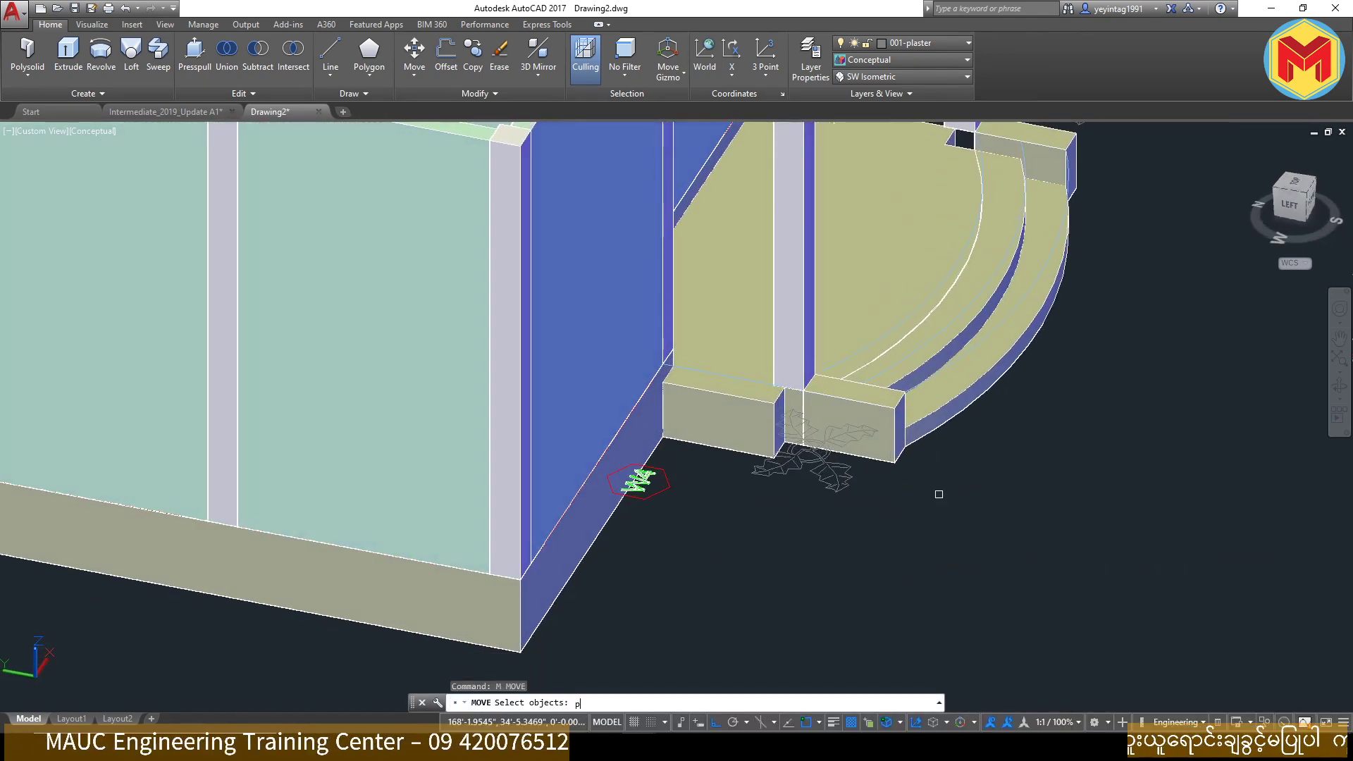
type("p")
key("Return")
key("Return")
left_click(938, 493)
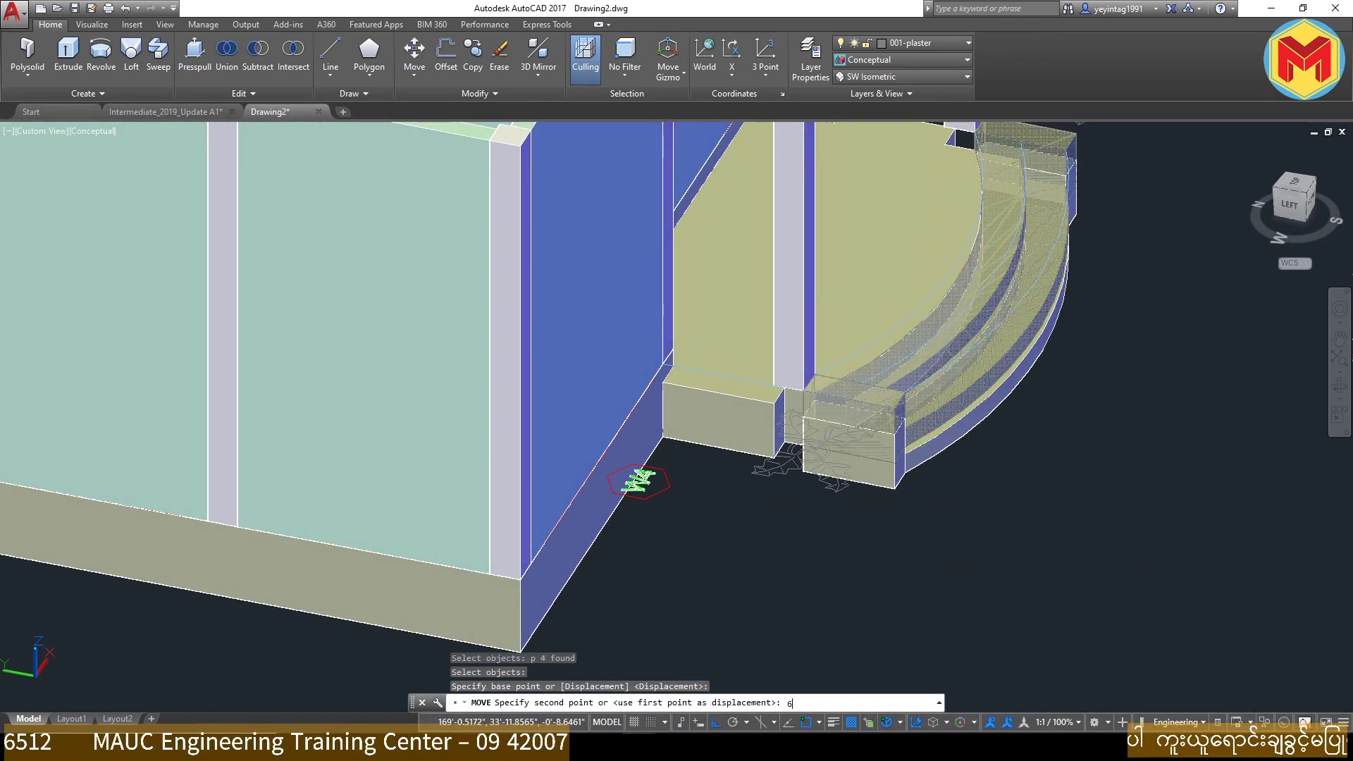
key("Return")
mouse_move(953, 506)
middle_mouse_down("shift")
mouse_move(1015, 399)
mouse_move(1003, 387)
mouse_move(873, 521)
middle_mouse_up("shift")
middle_click_drag(873, 522, 831, 367, "shift")
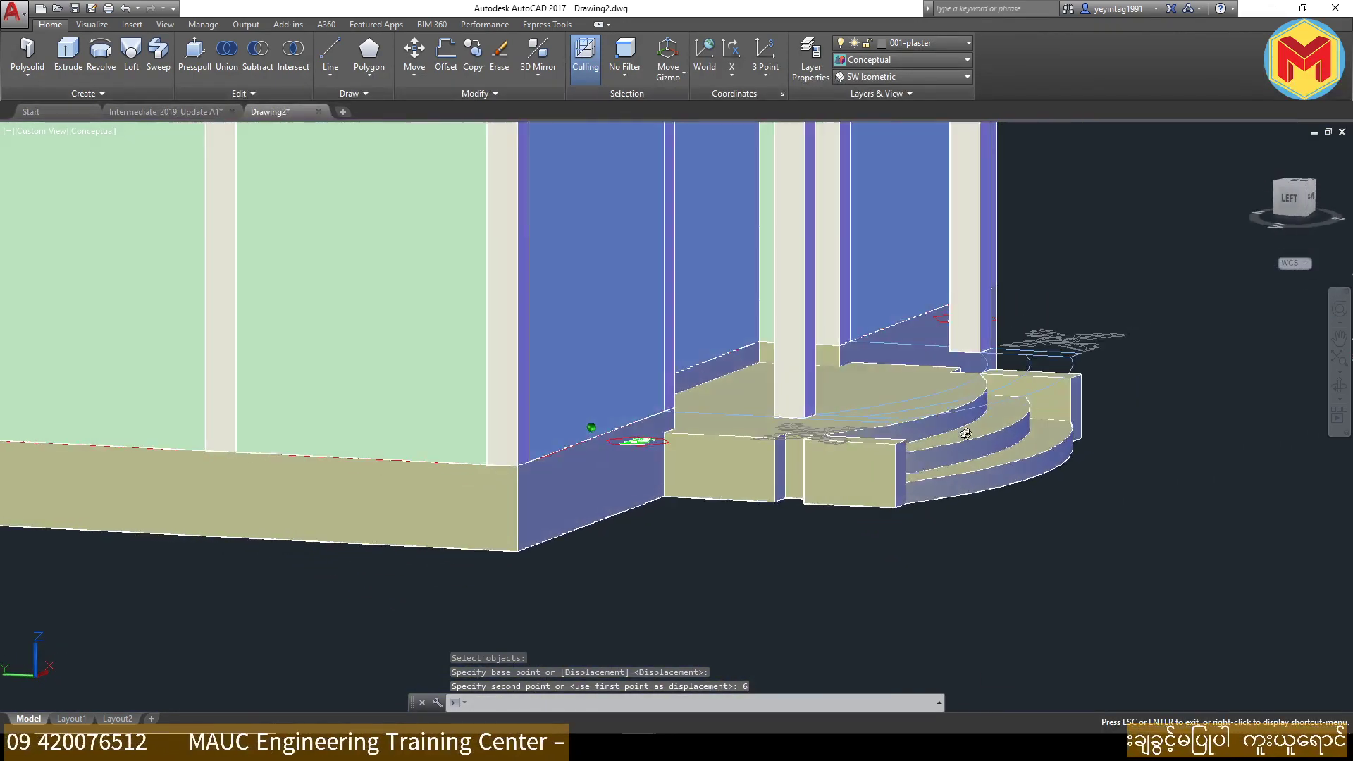
scroll(832, 366, "up", 3)
scroll(744, 418, "up", 3)
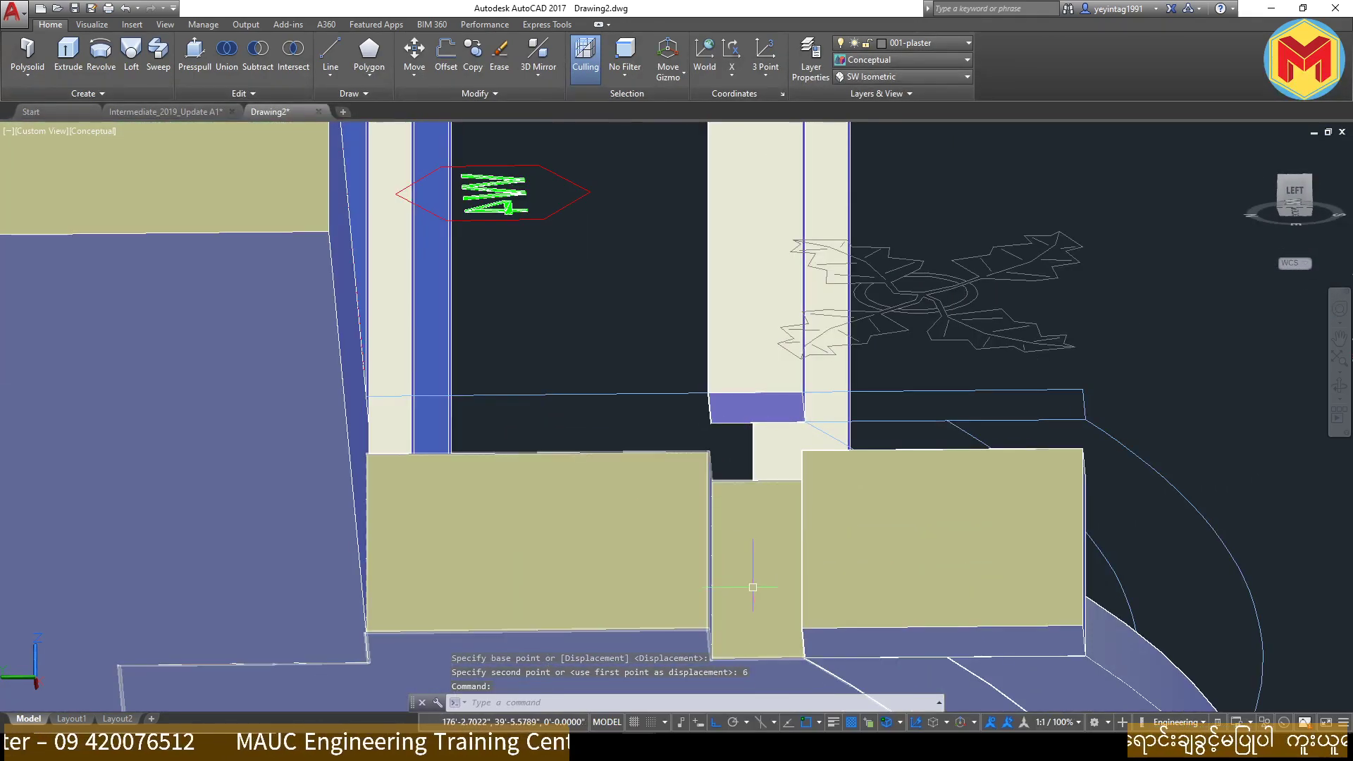
scroll(742, 543, "down", 2)
scroll(758, 631, "up", 3)
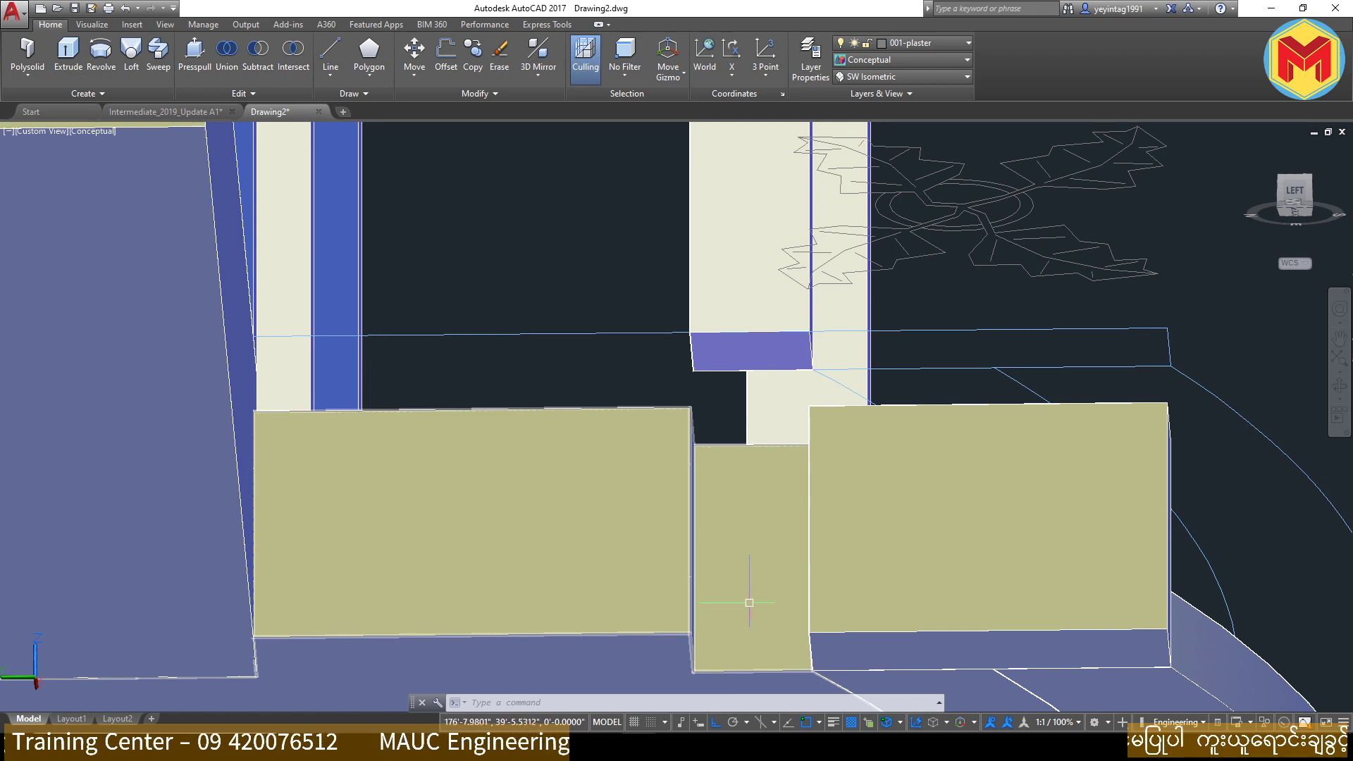
Step: Press-pull the blue face above the middle block up to fill the gap
left_click(194, 53)
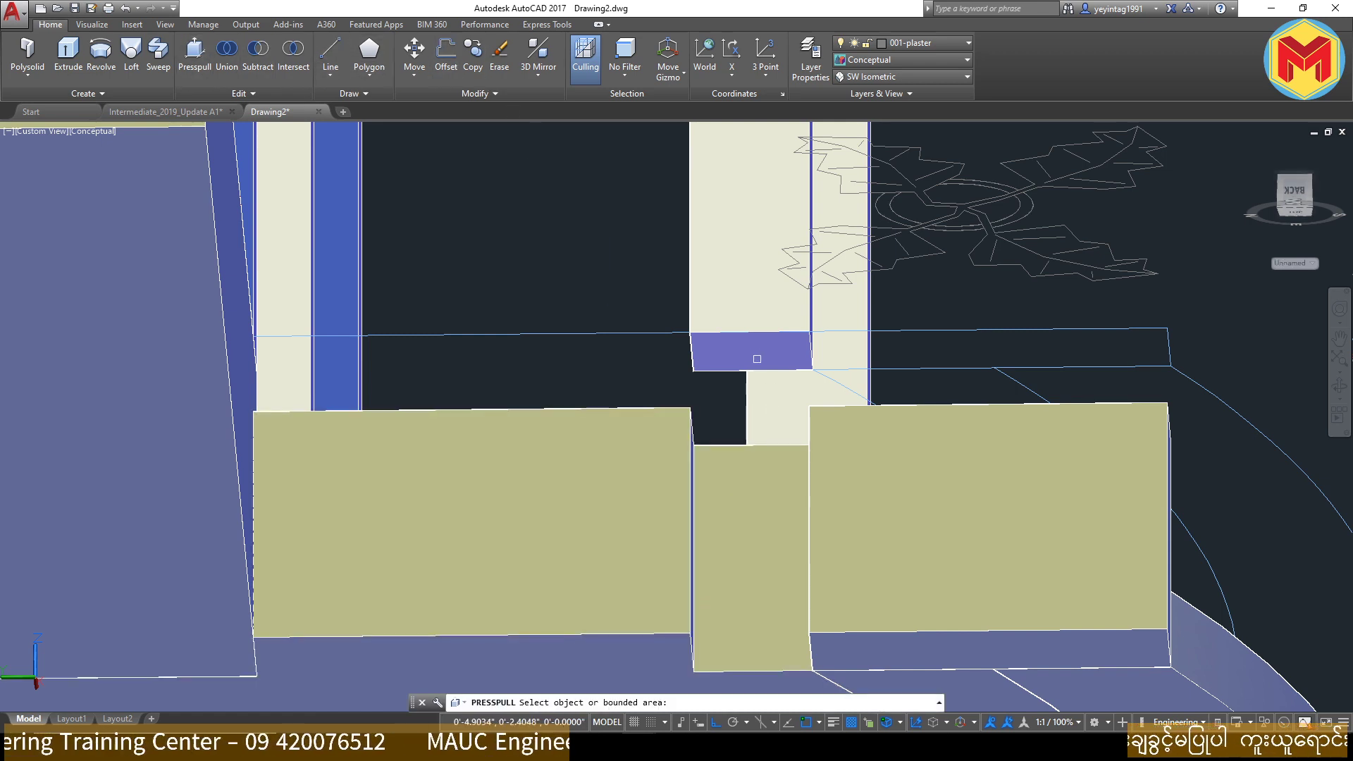
left_click(753, 349)
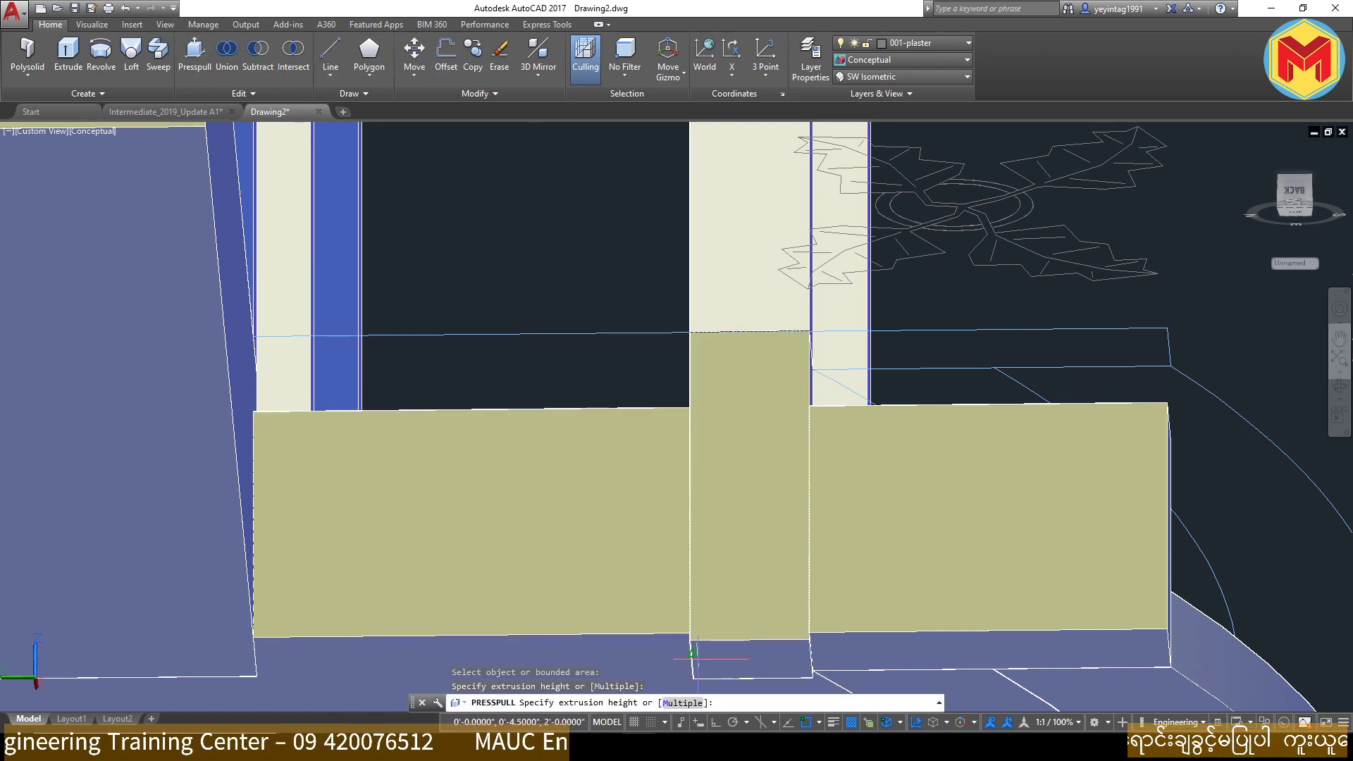
left_click(692, 654)
mouse_move(692, 654)
middle_mouse_down("shift")
mouse_move(837, 453)
mouse_move(737, 525)
mouse_move(536, 493)
middle_mouse_up("shift")
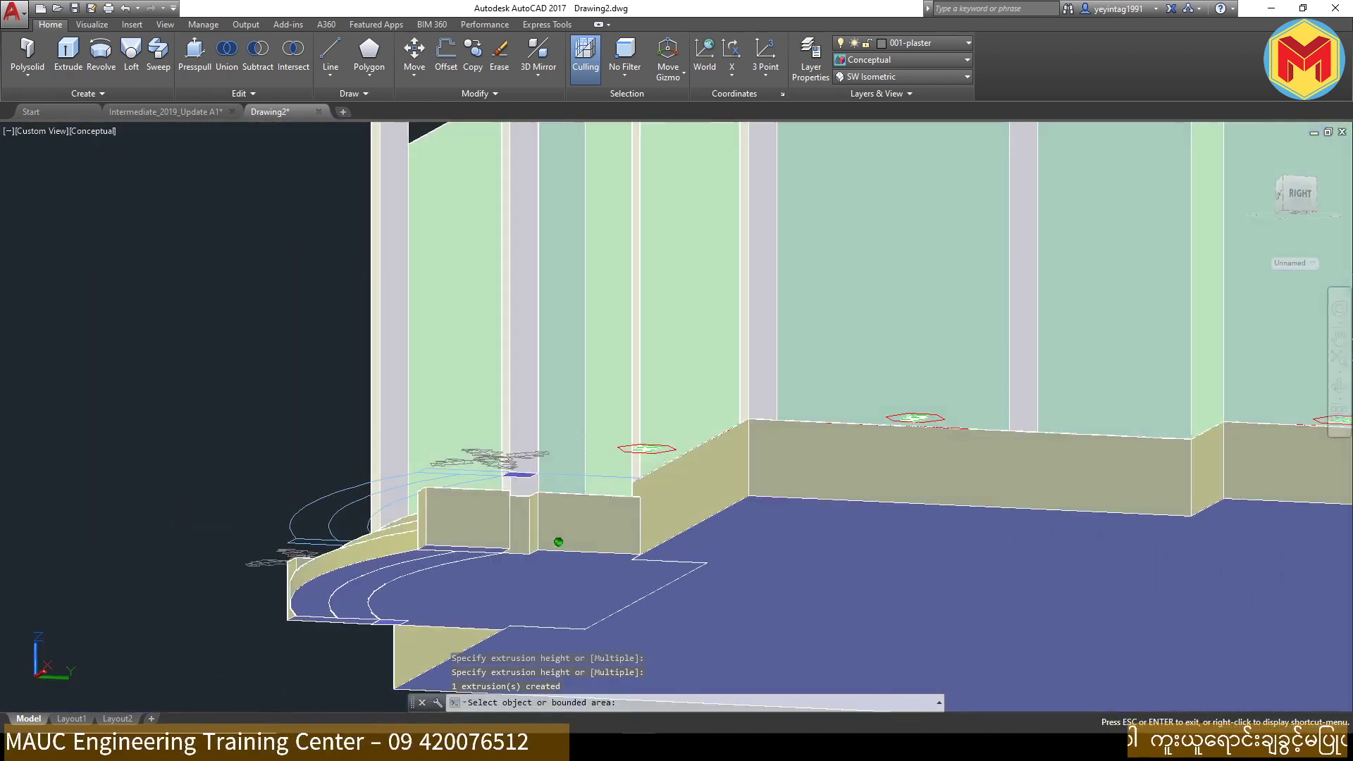
scroll(589, 447, "up", 3)
scroll(580, 423, "up", 2)
scroll(604, 402, "up", 2)
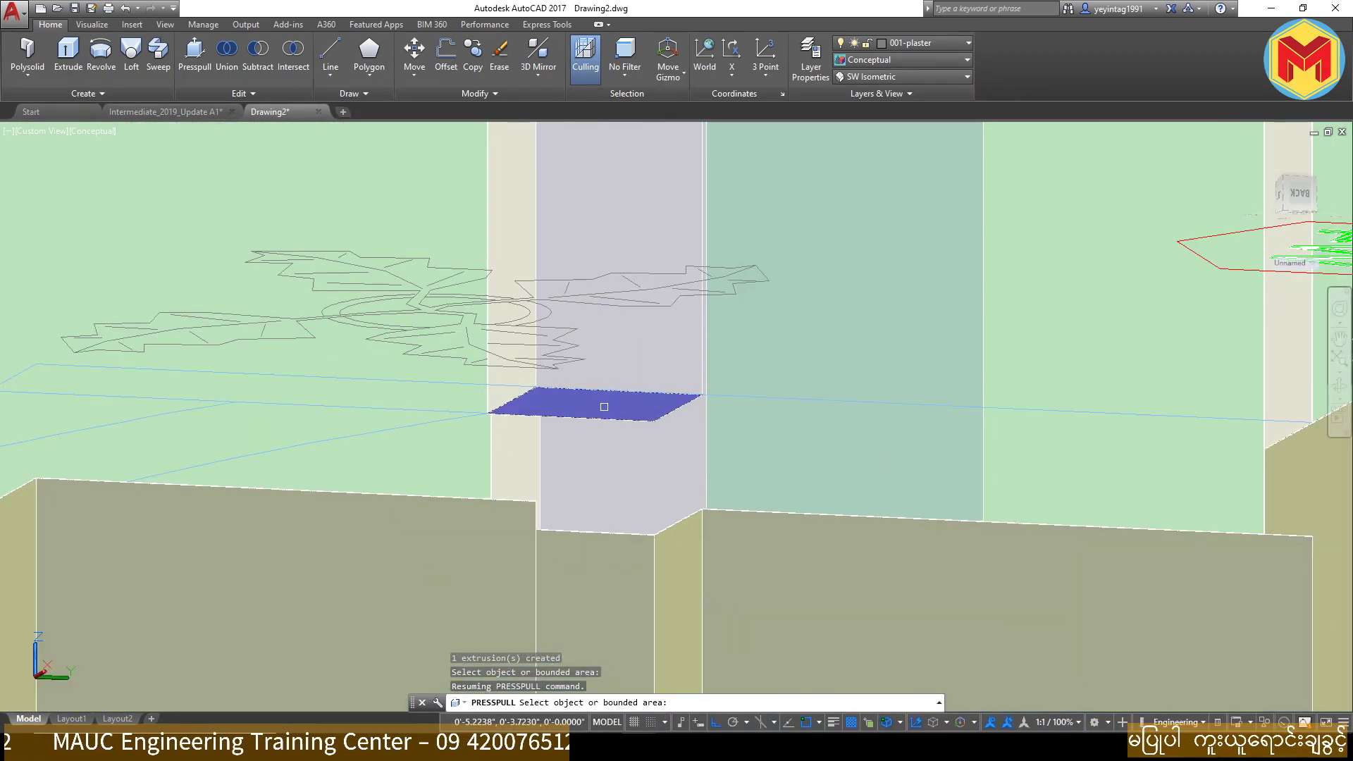
Step: Press-pull the small blue face at the column base to fill that strip
left_click(605, 403)
scroll(606, 404, "down", 3)
left_click(644, 579)
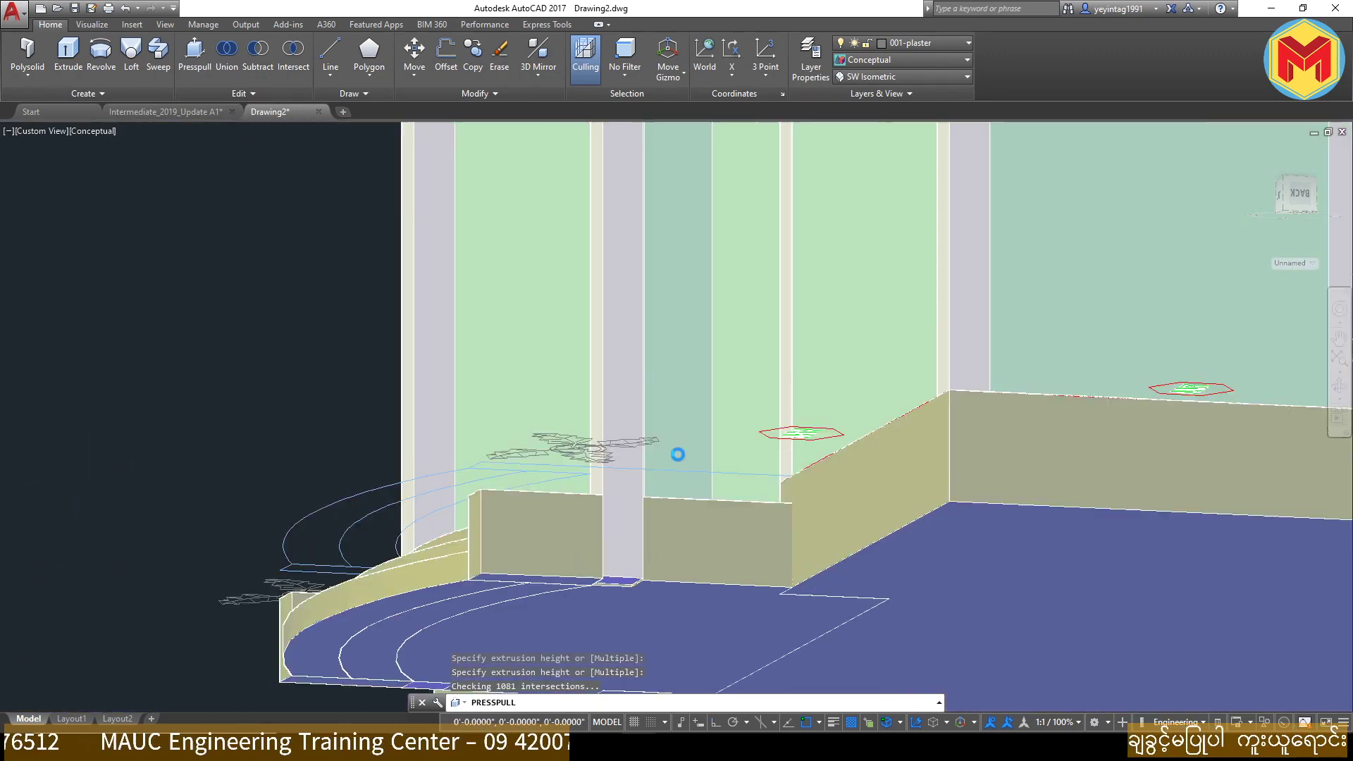
scroll(679, 453, "down", 5)
mouse_move(835, 565)
middle_mouse_down("shift")
mouse_move(985, 558)
mouse_move(568, 574)
mouse_move(875, 521)
middle_mouse_up("shift")
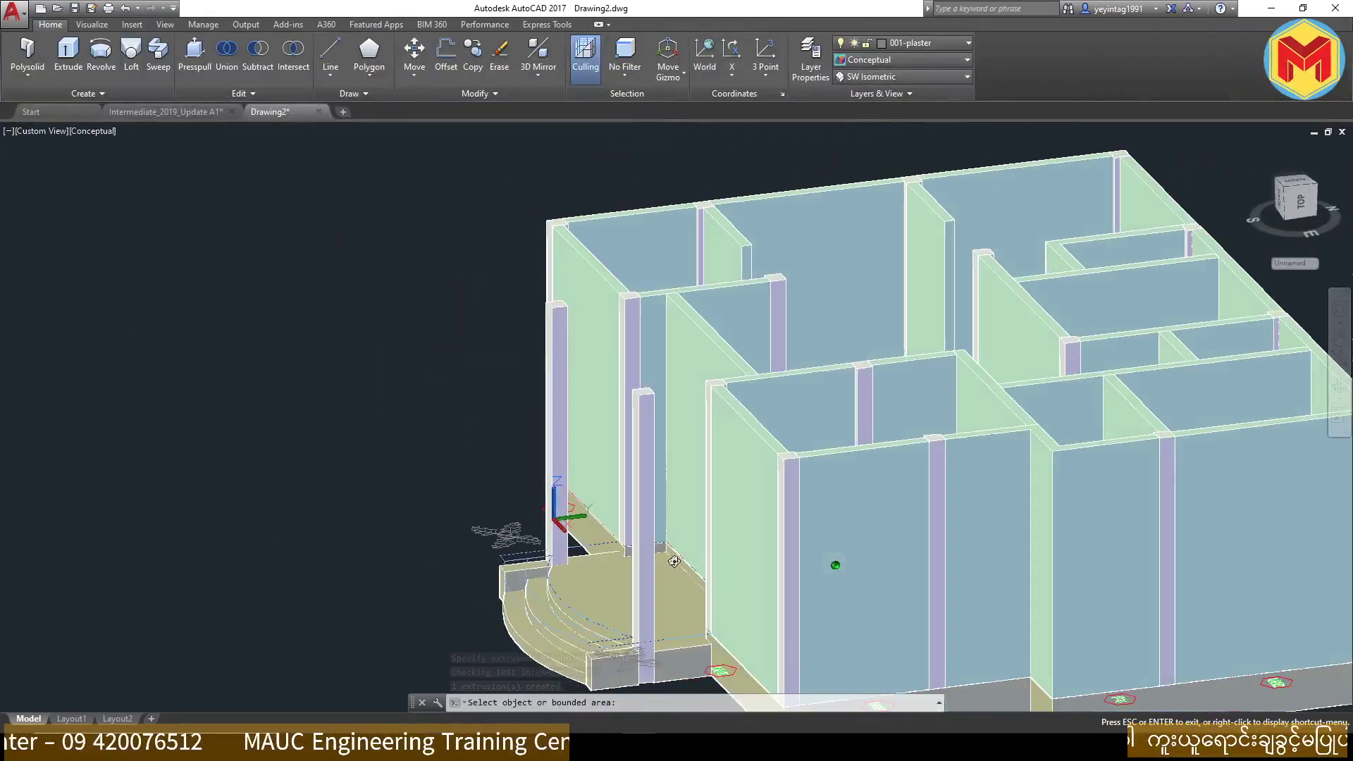
scroll(874, 521, "down", 3)
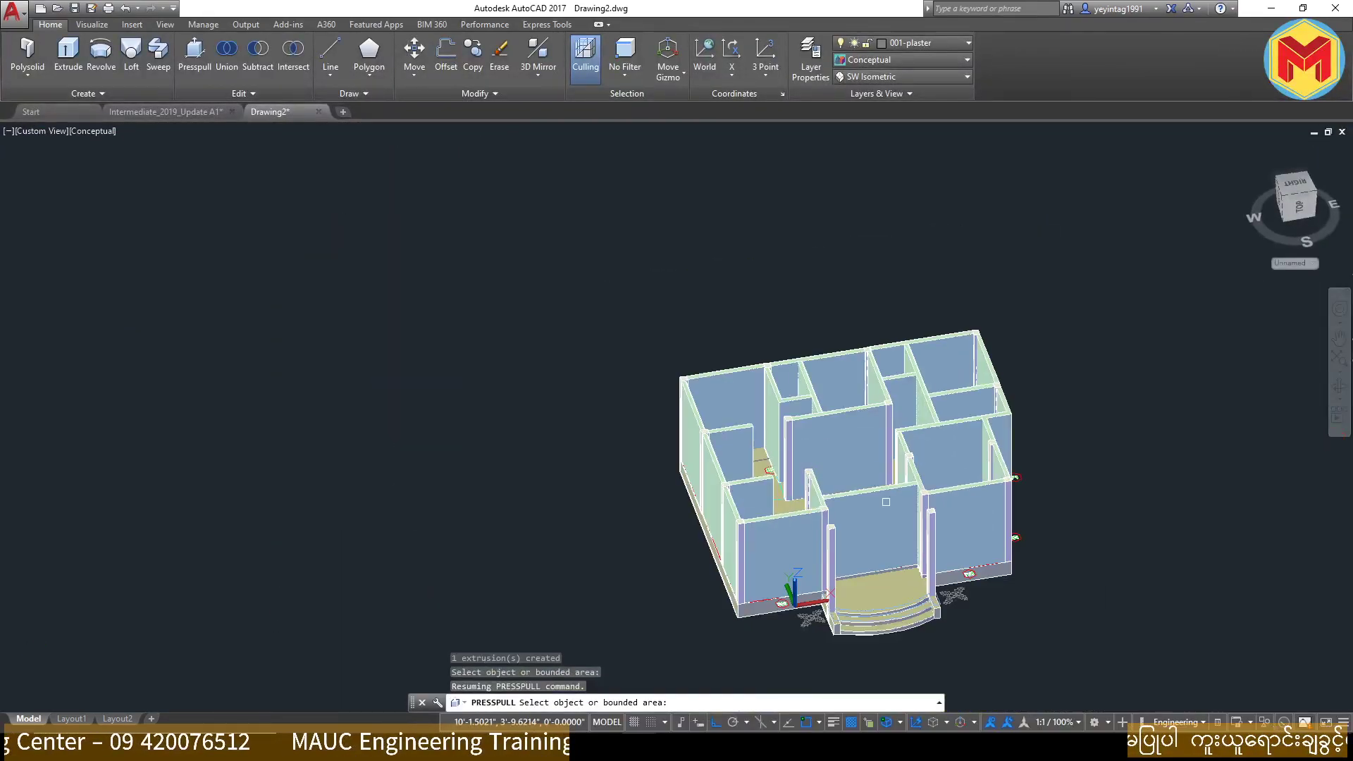
scroll(874, 521, "up", 2)
scroll(874, 521, "down", 2)
mouse_move(874, 521)
middle_mouse_down("shift")
mouse_move(991, 571)
mouse_move(1027, 553)
mouse_move(1096, 556)
mouse_move(1037, 564)
mouse_move(815, 478)
middle_mouse_up("shift")
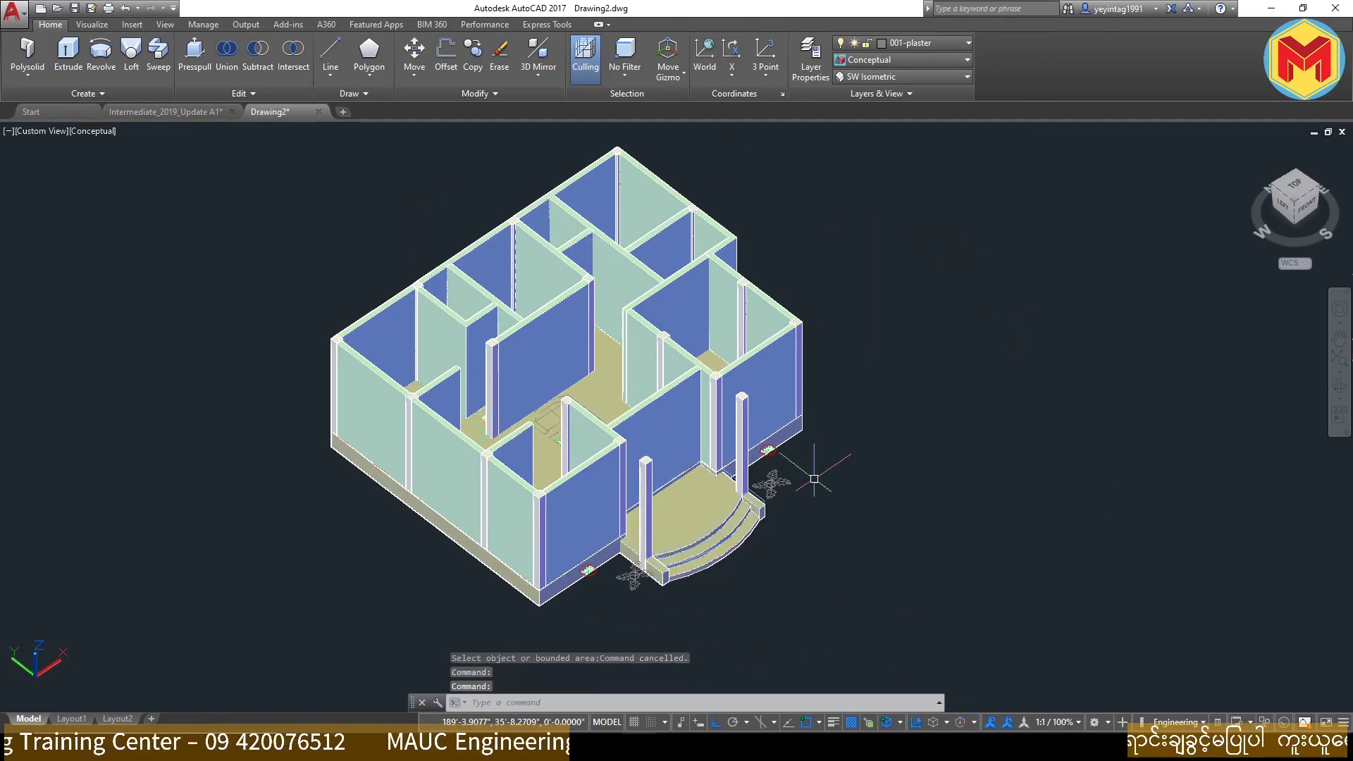
Step: Save the drawing as 3D.dwg in the 3D folder under 01. AutoCAD Basic Class
key("ctrl+s")
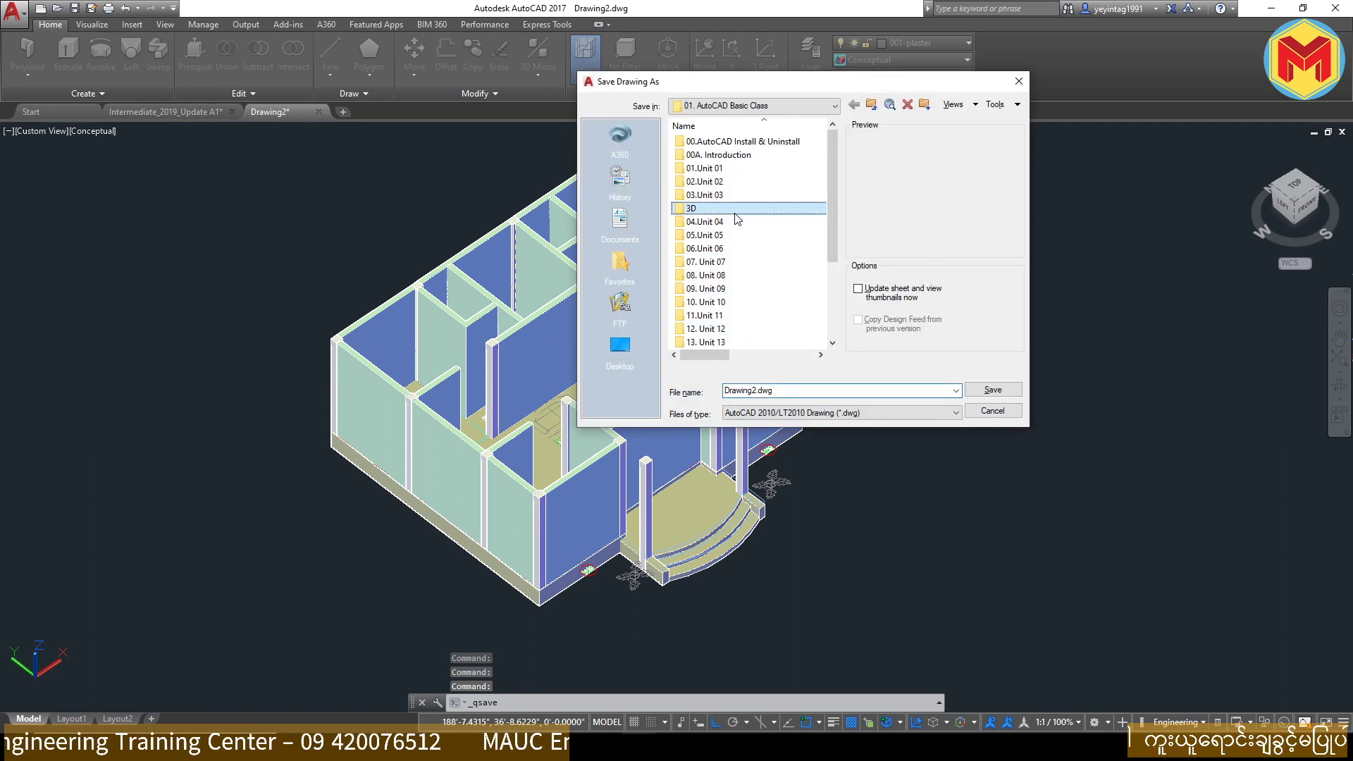
double_click(736, 209)
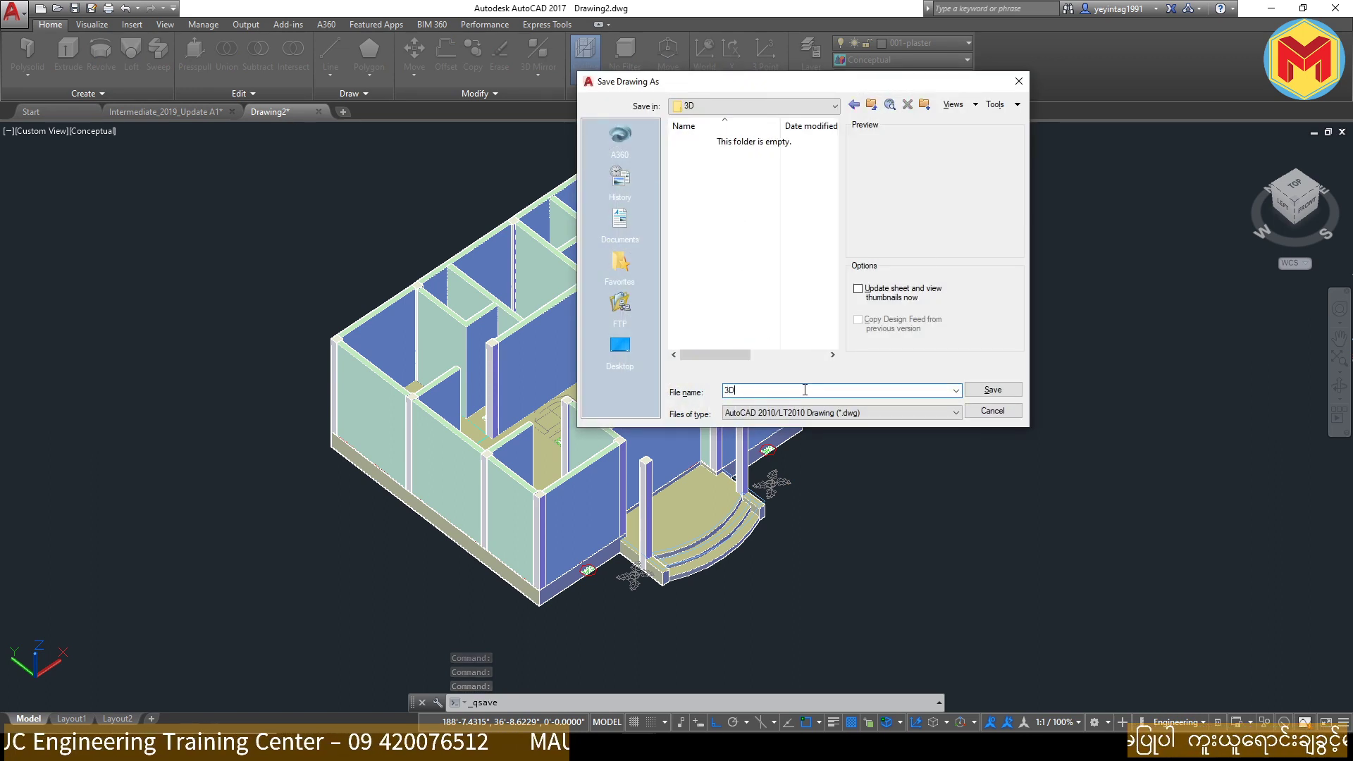
key("Return")
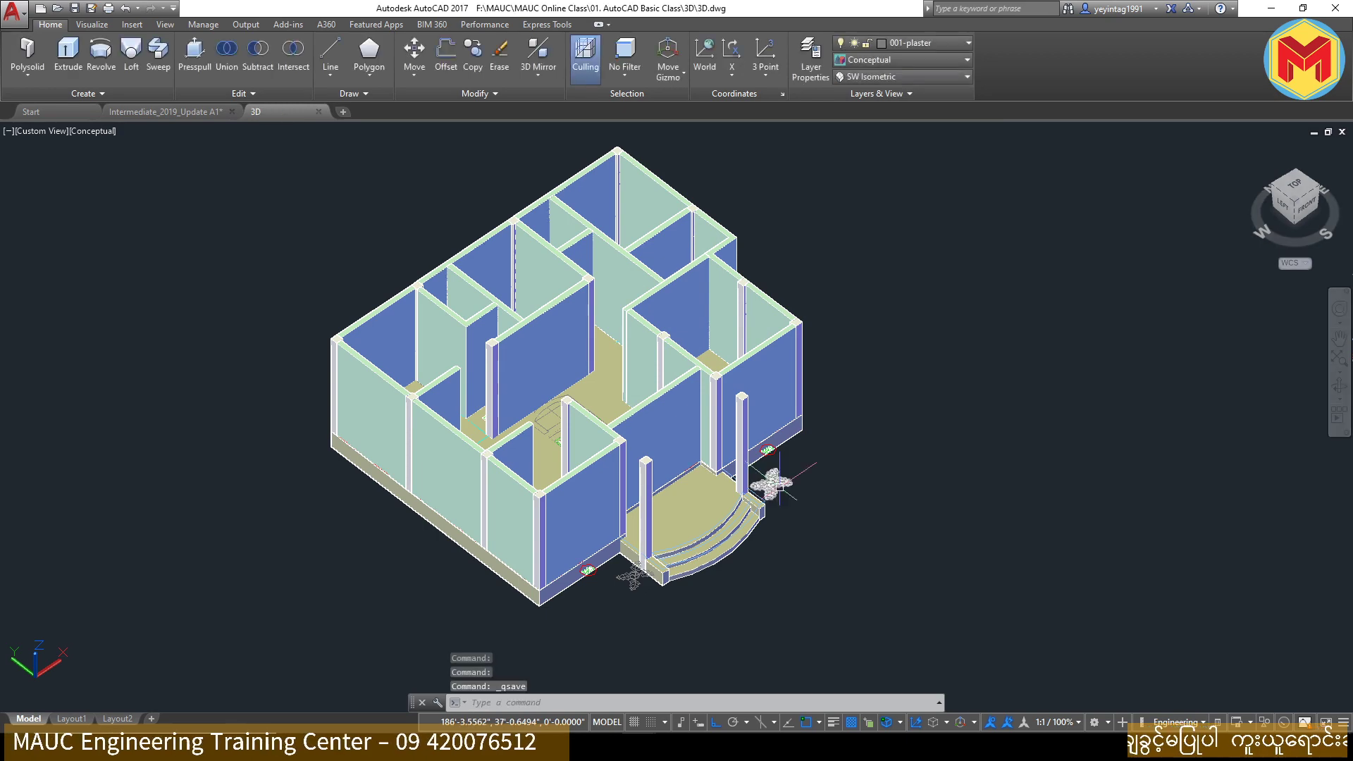
scroll(582, 521, "up", 3)
scroll(583, 522, "up", 2)
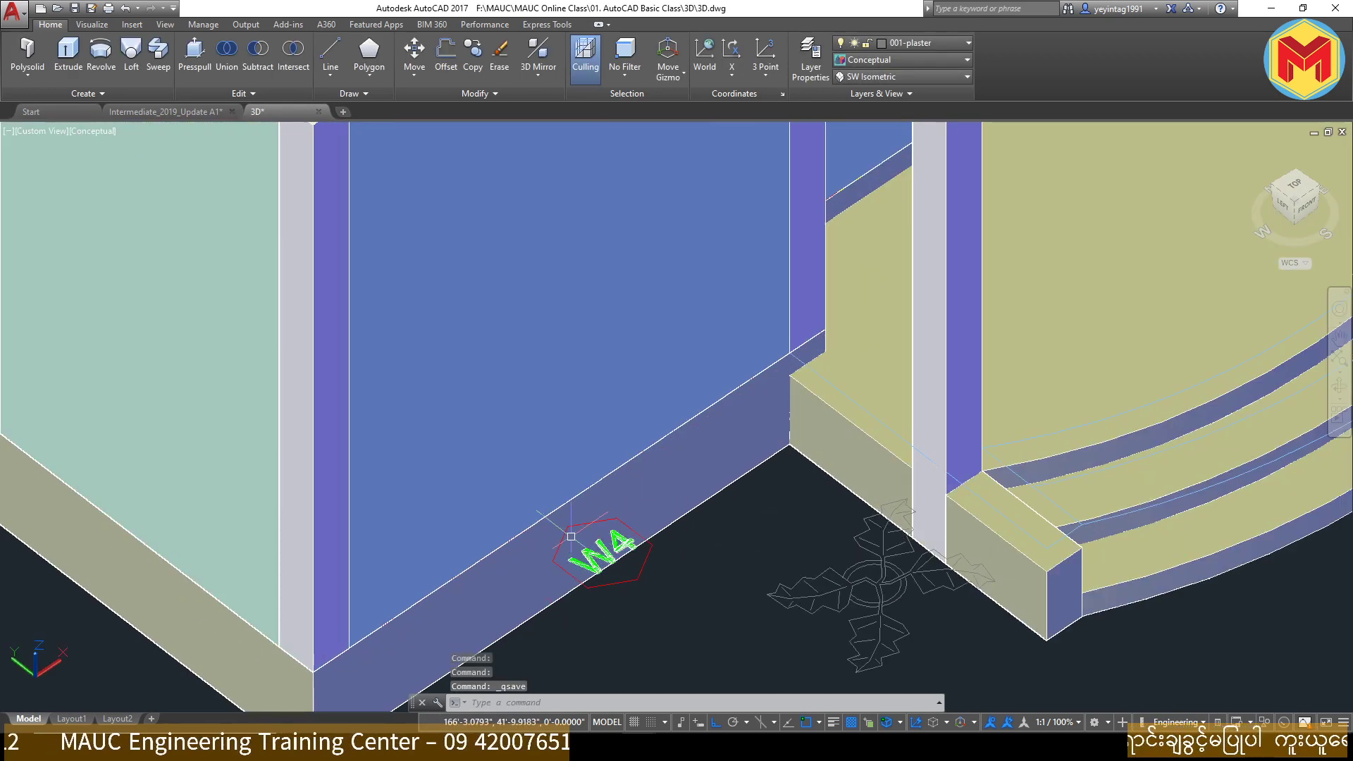
scroll(583, 515, "down", 3)
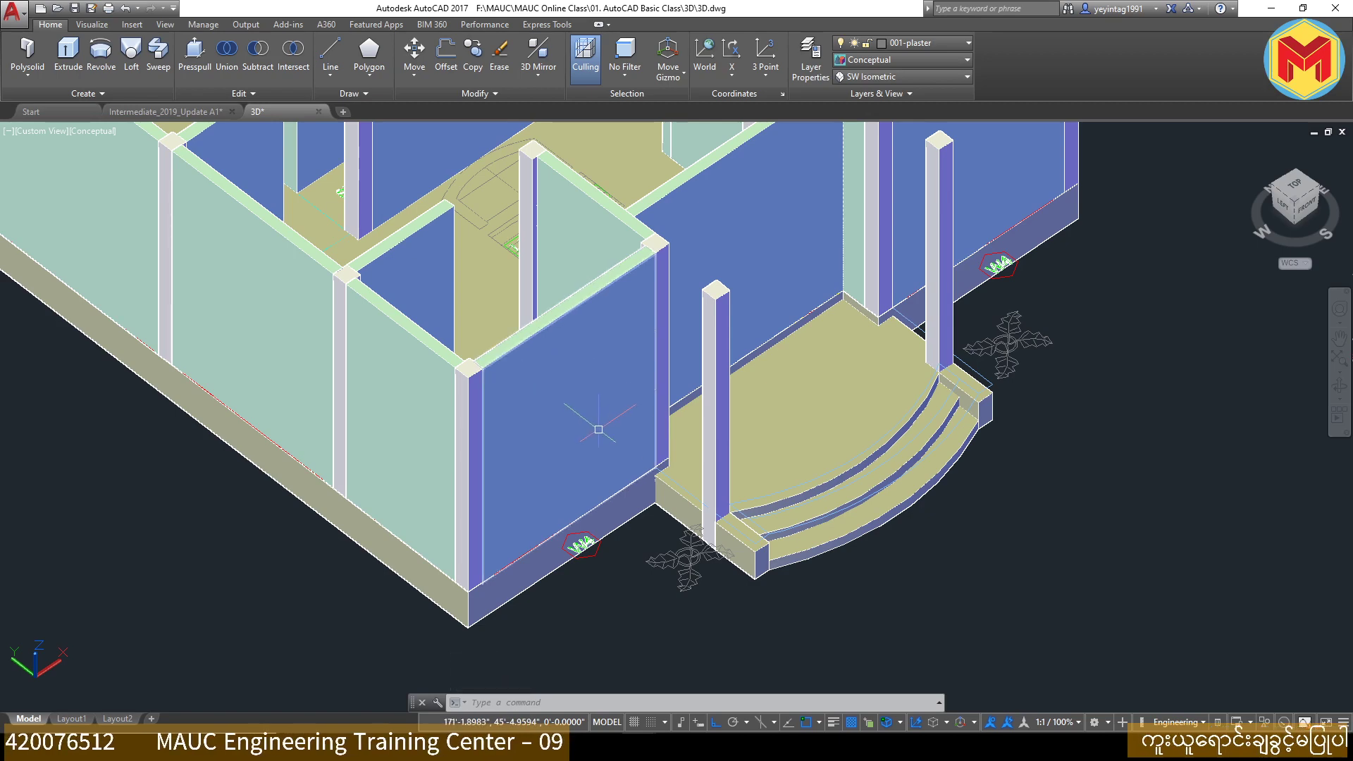
scroll(656, 535, "down", 2)
scroll(656, 536, "down", 2)
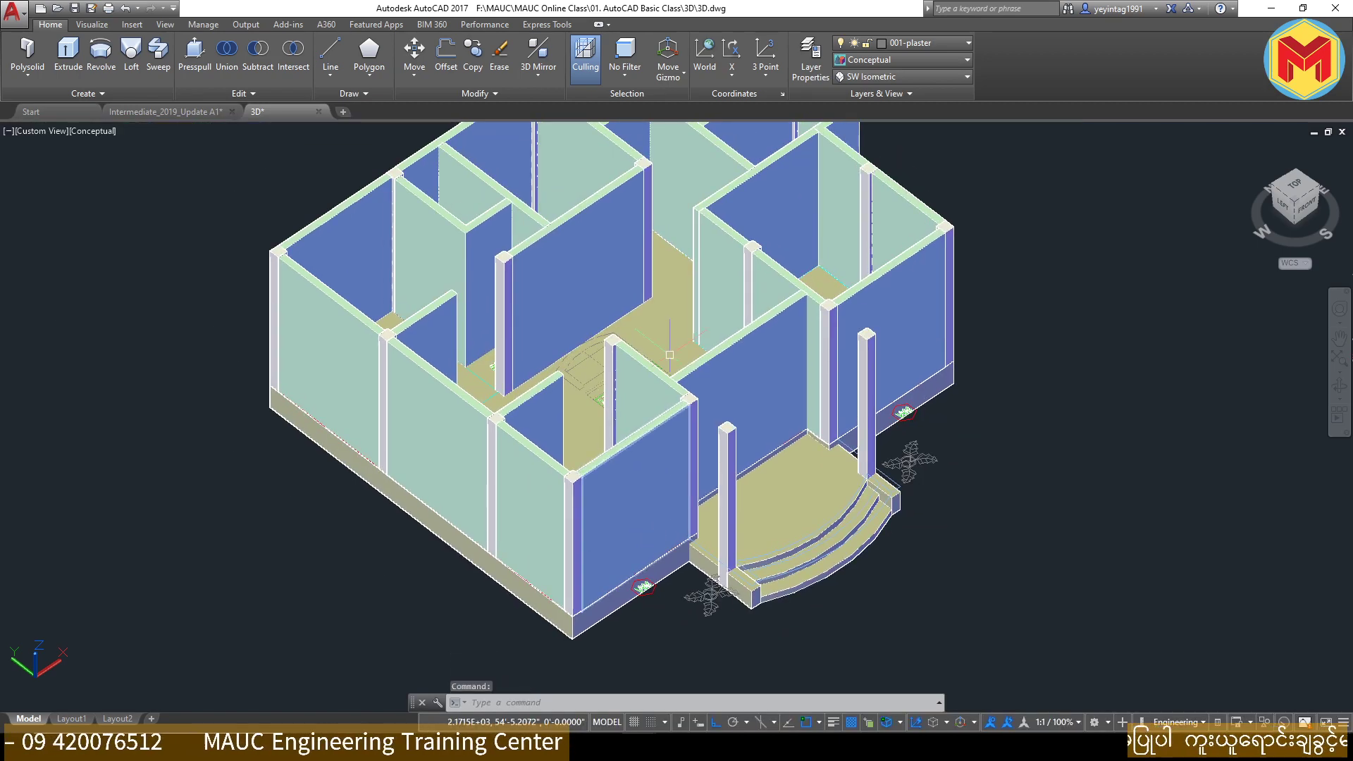
middle_click_drag(683, 511, 696, 454)
scroll(832, 137, "down", 5)
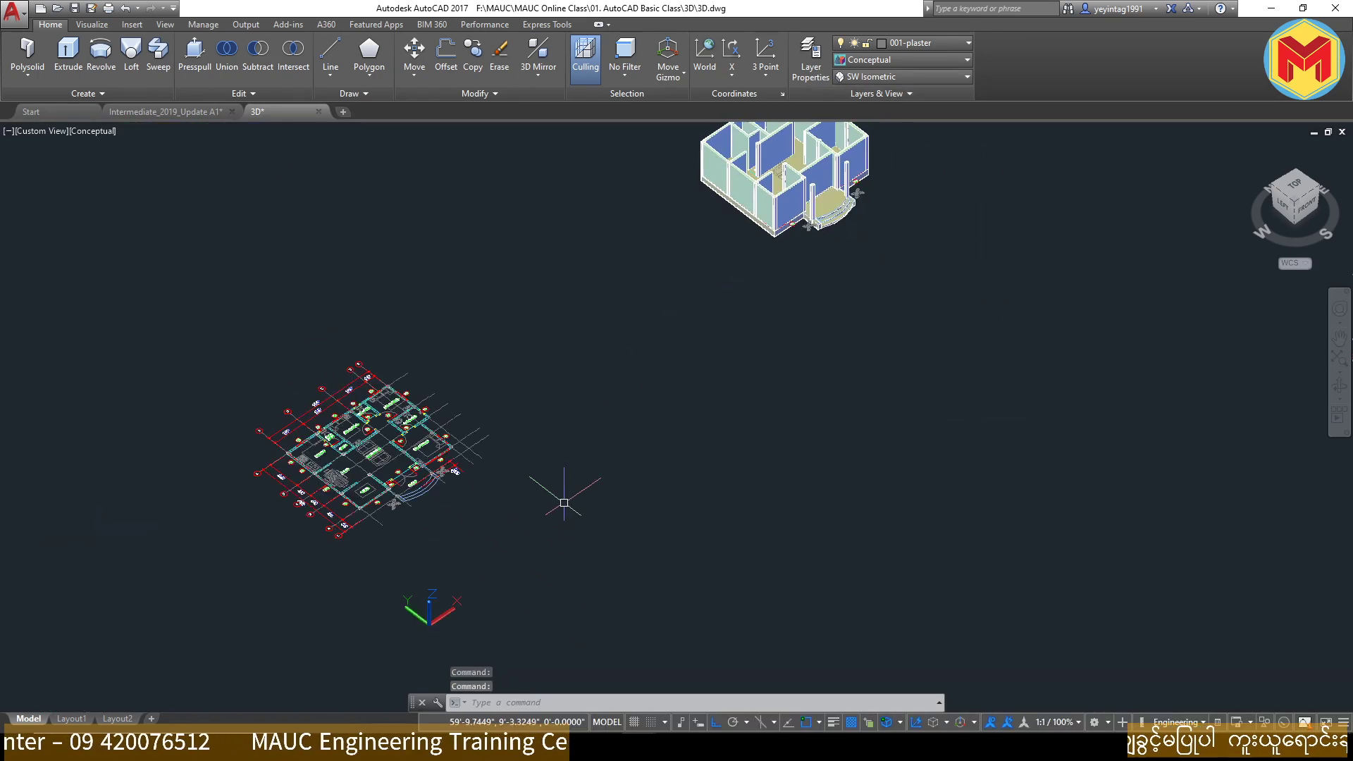
Step: Switch to Intermediate_2019_Update A1 and locate the window and door elevations
left_click(166, 111)
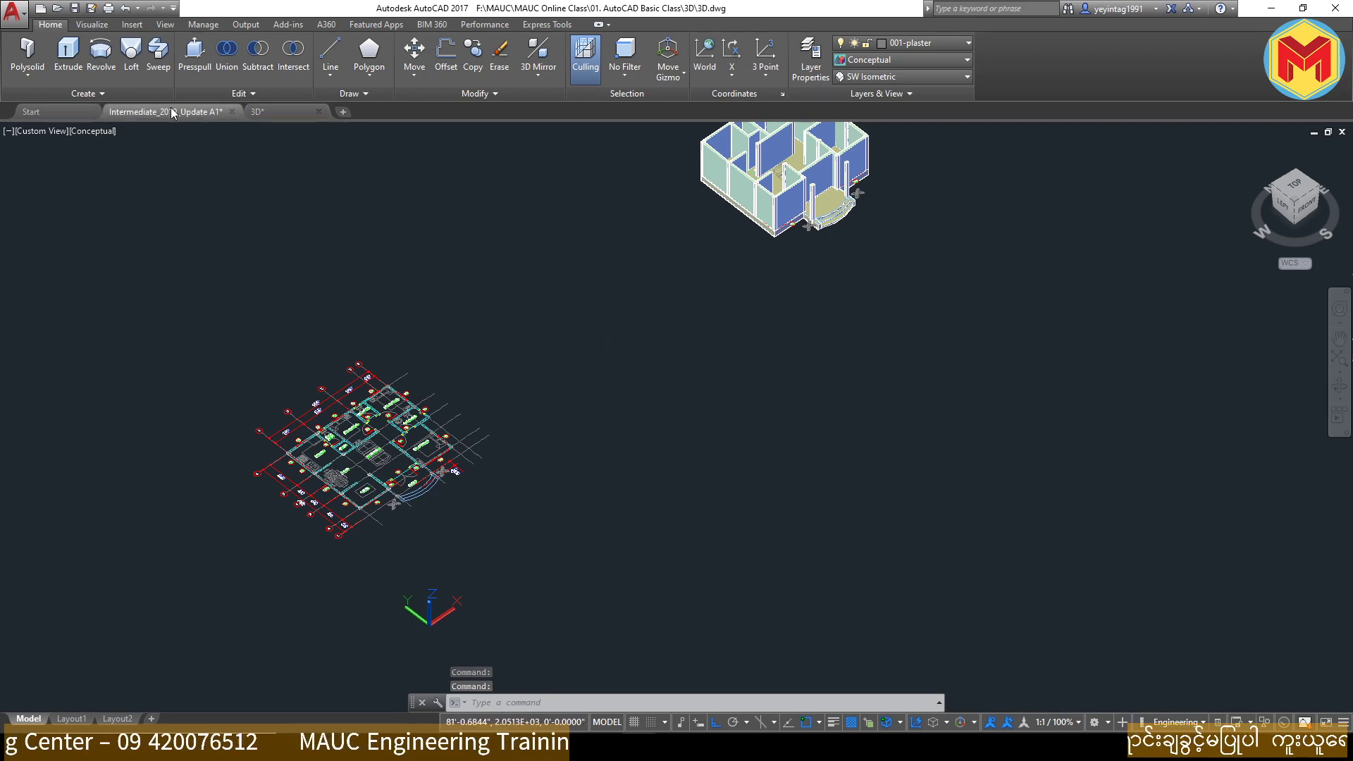
scroll(483, 318, "down", 3)
scroll(703, 356, "up", 3)
scroll(703, 356, "up", 3)
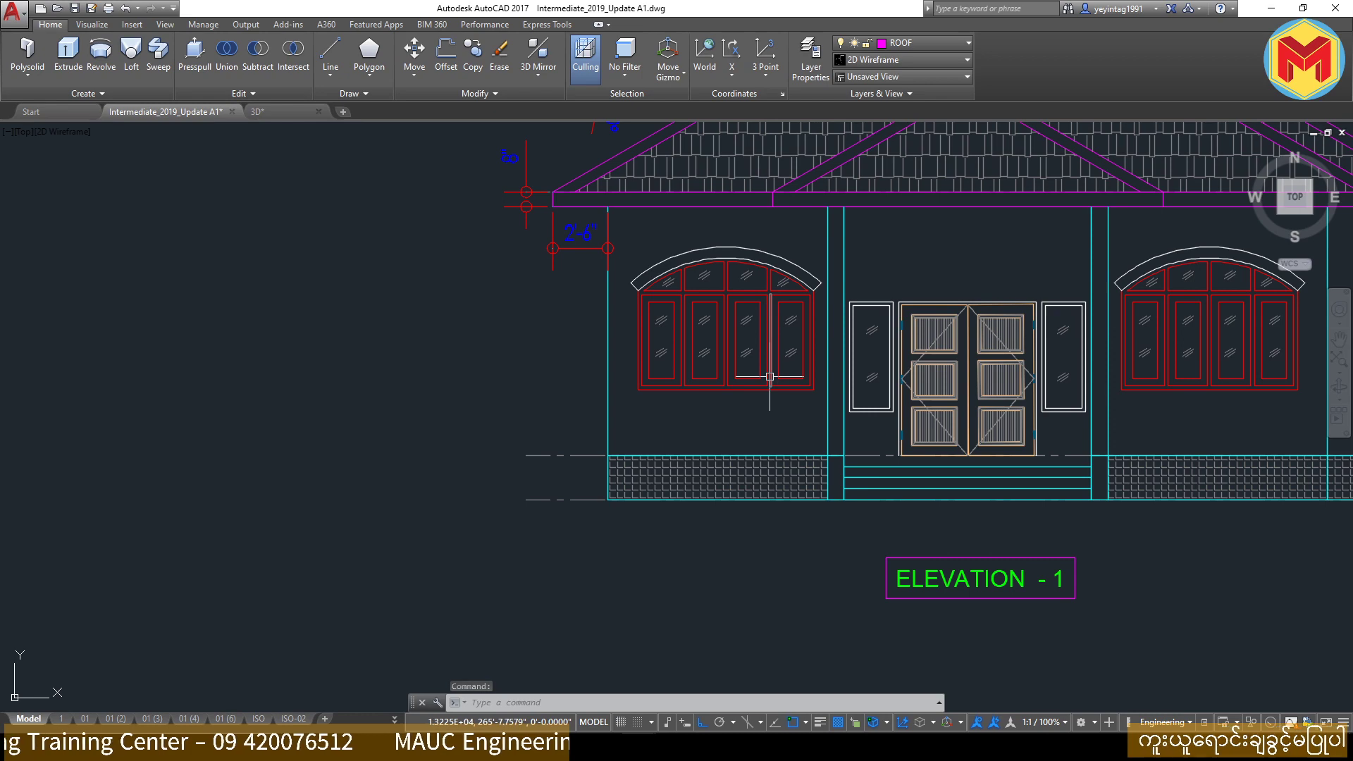
scroll(769, 377, "down", 5)
scroll(734, 383, "down", 2)
middle_click_drag(733, 383, 915, 347)
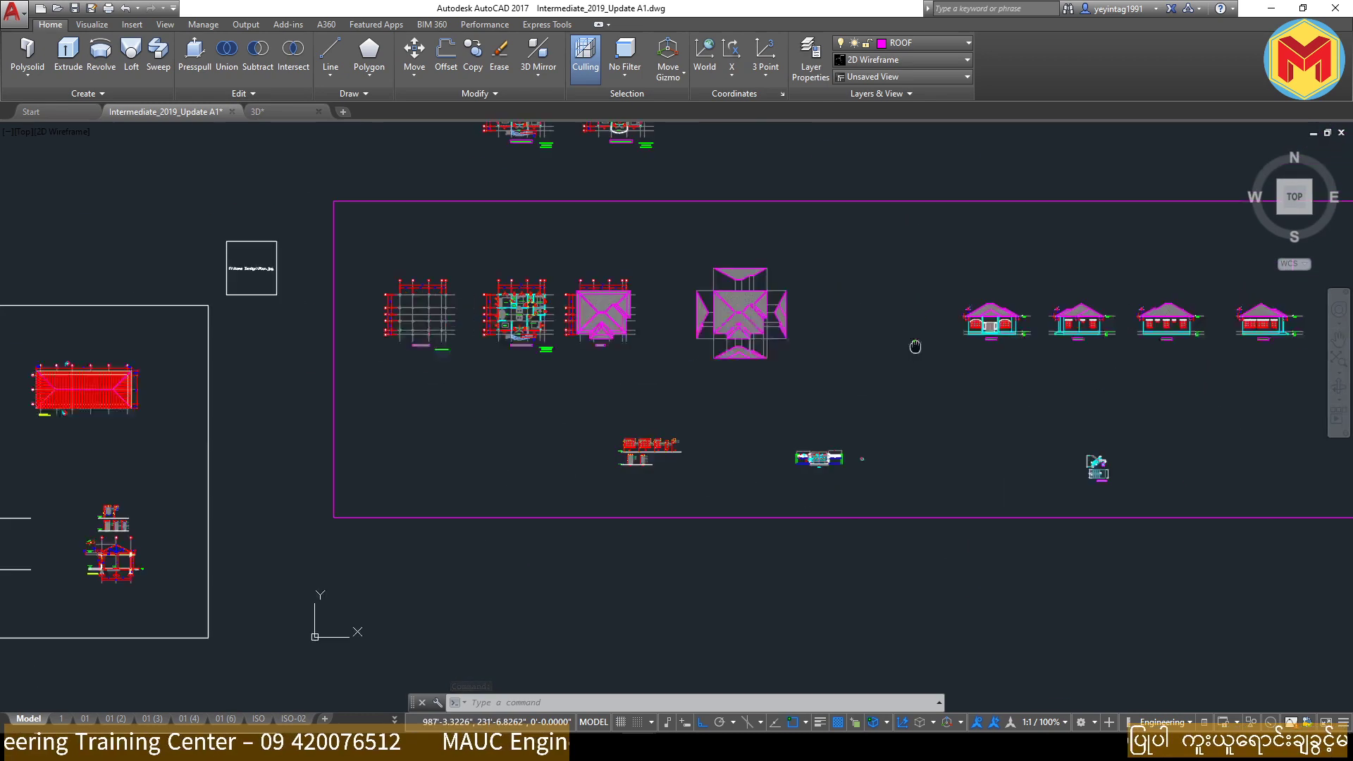
scroll(858, 380, "up", 6)
scroll(875, 267, "up", 4)
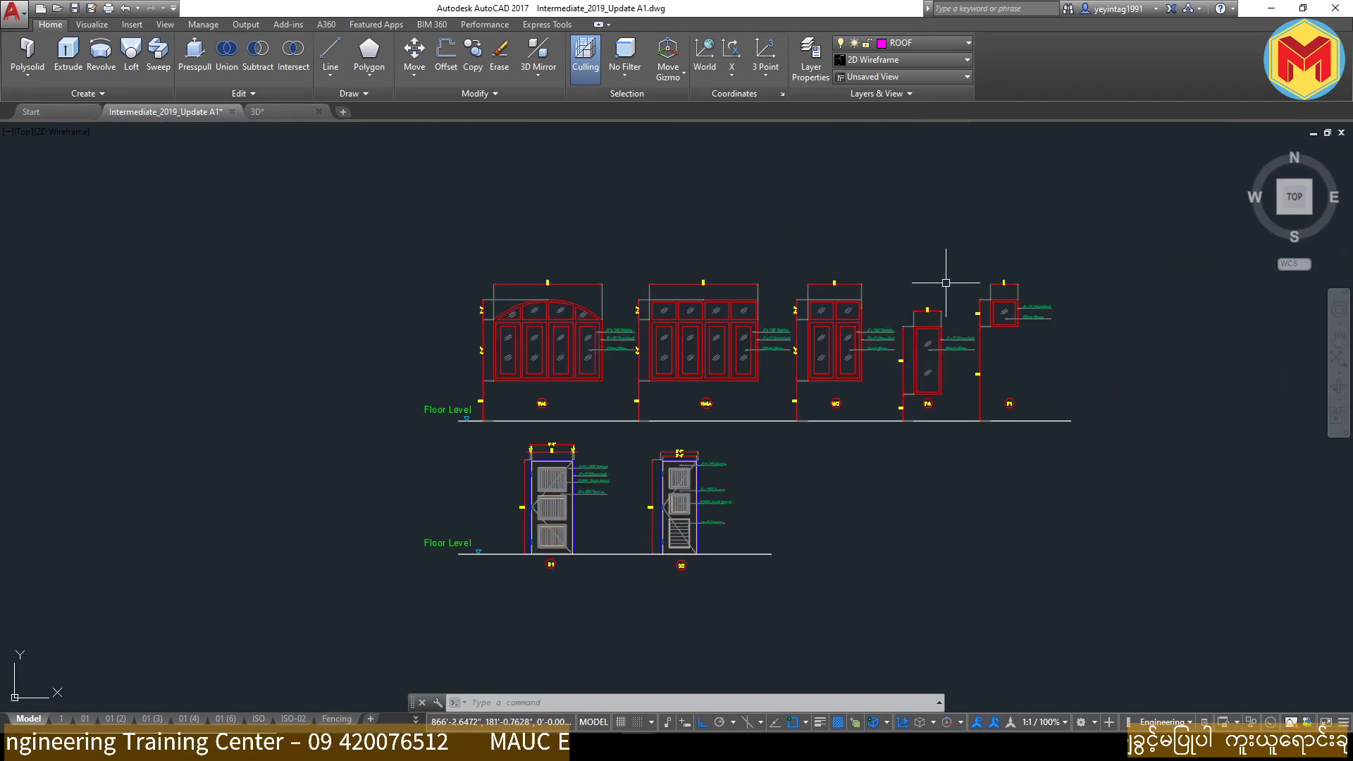
scroll(946, 282, "down", 2)
scroll(705, 315, "up", 4)
scroll(705, 315, "down", 4)
Step: Copy the window and door elevations with a base point and return to 3D.dwg
left_click(556, 233)
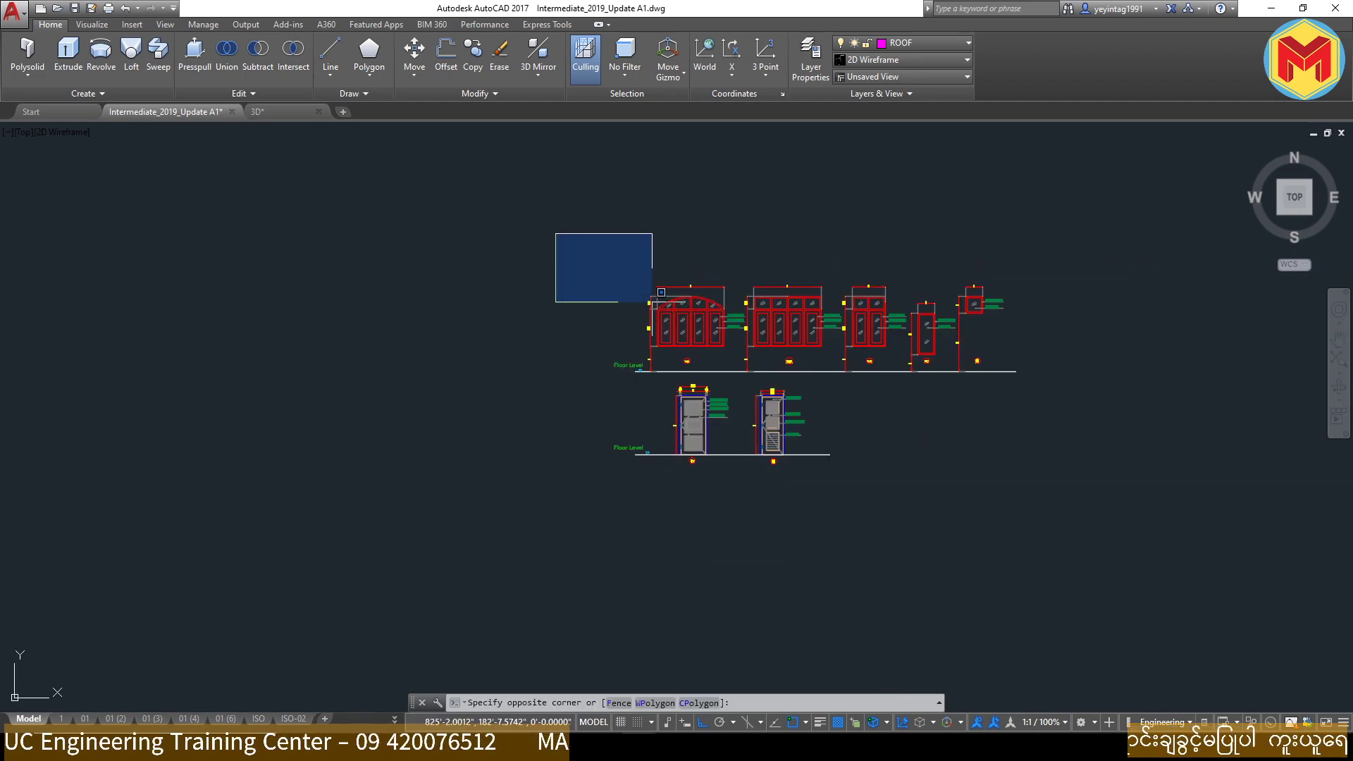
left_click(1123, 532)
scroll(720, 315, "up", 6)
right_click(720, 314)
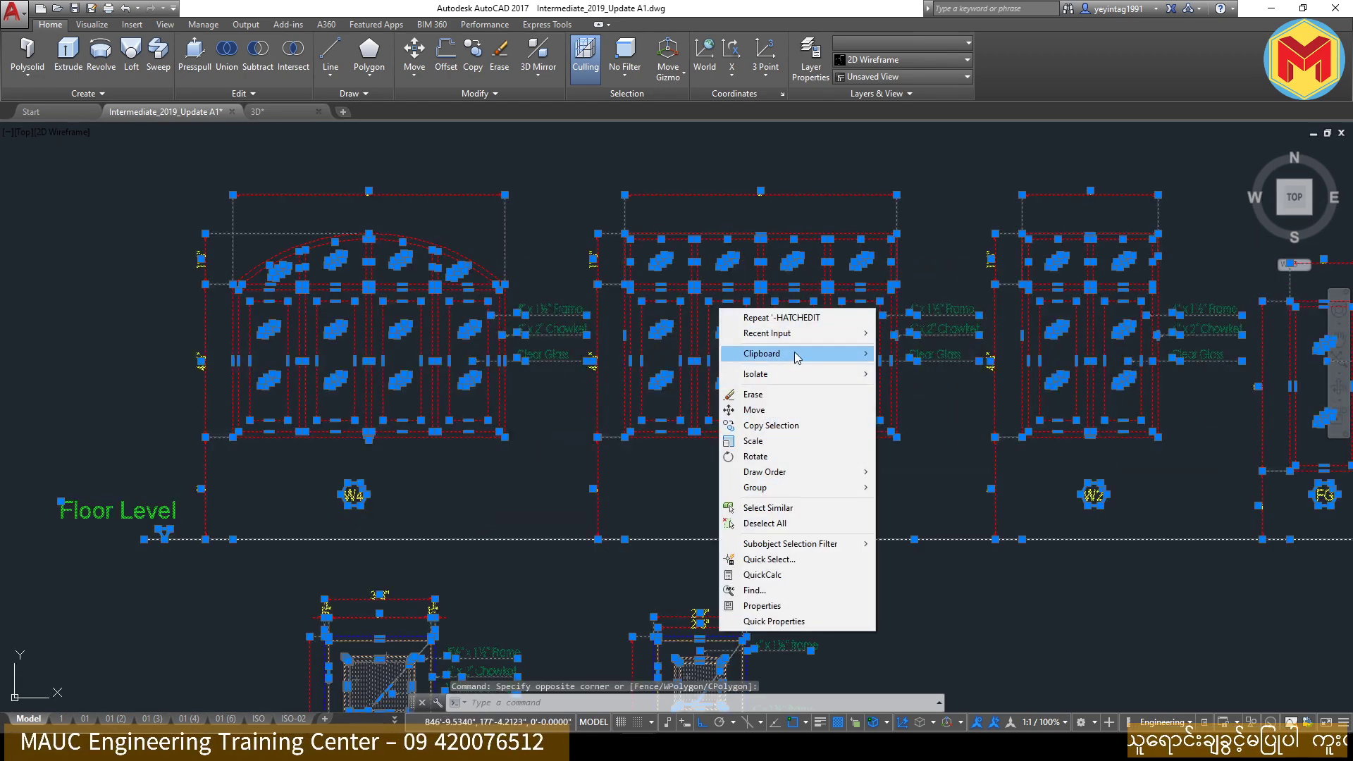
mouse_move(763, 353)
left_click(964, 390)
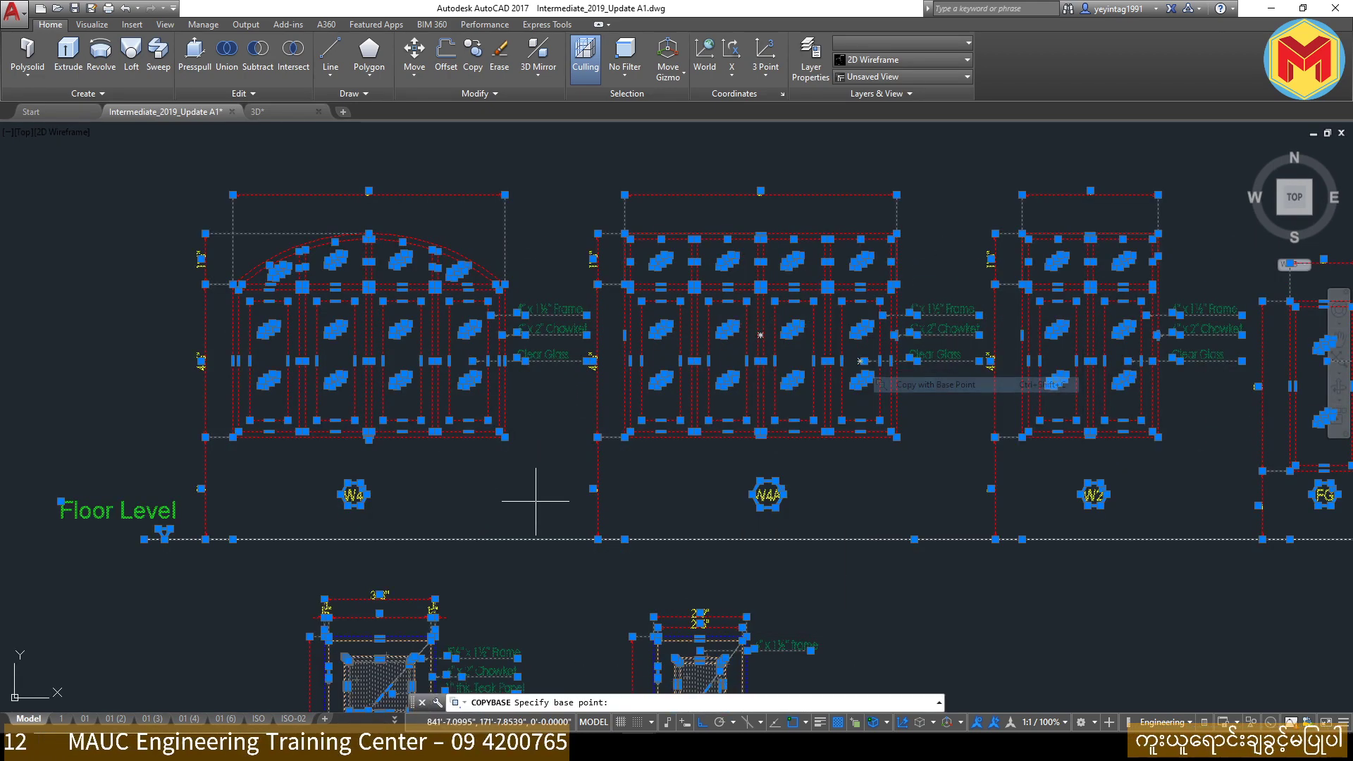
left_click(286, 112)
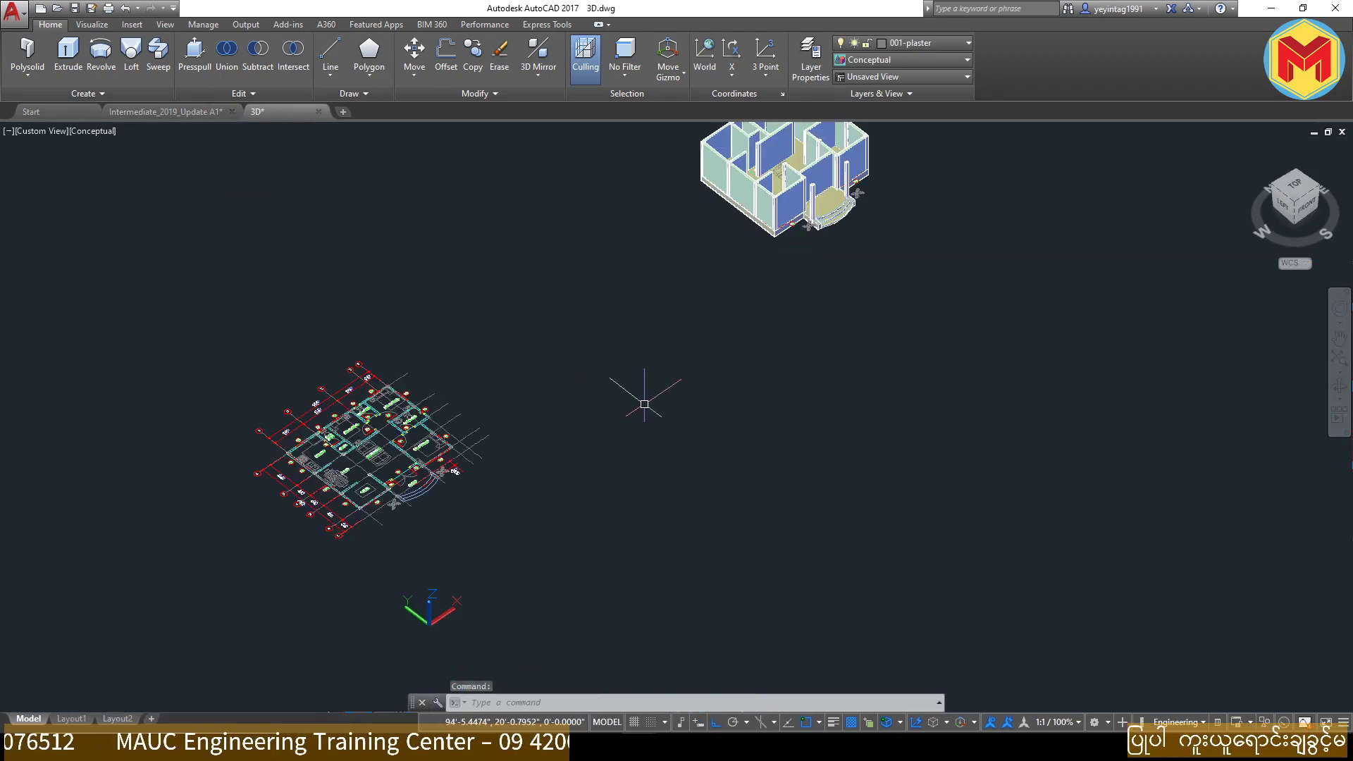
Step: Paste the copied window and door elevations beside the floor plan
key("ctrl+v")
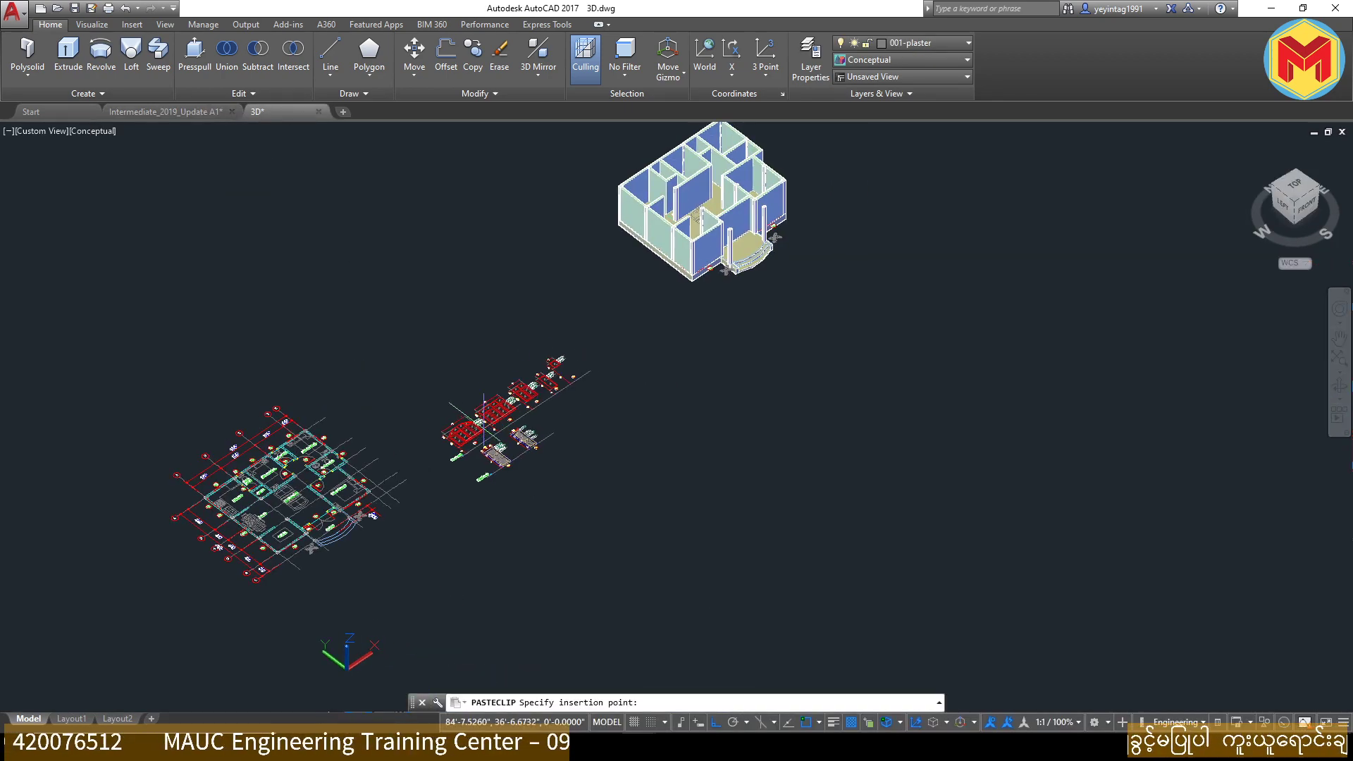
scroll(466, 410, "up", 4)
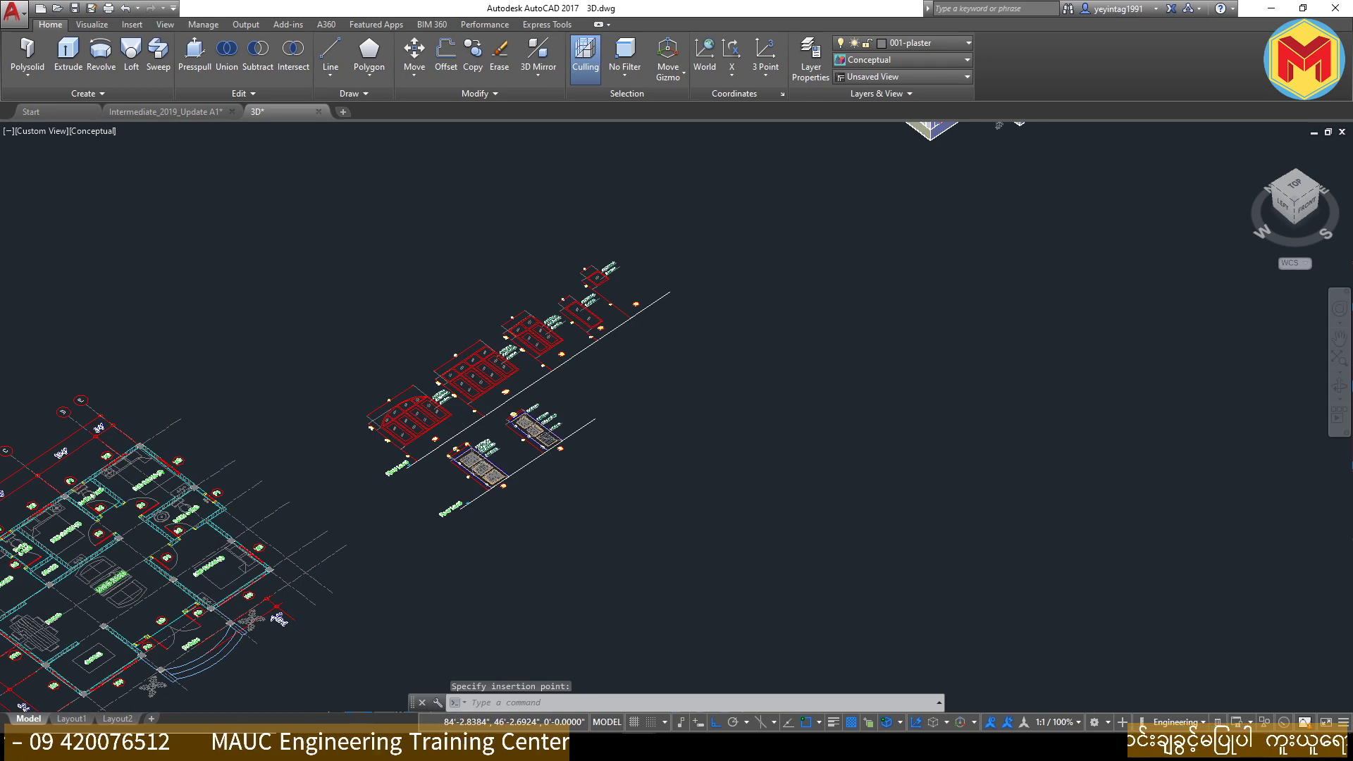
scroll(635, 423, "down", 5)
scroll(642, 395, "up", 5)
left_click(633, 464)
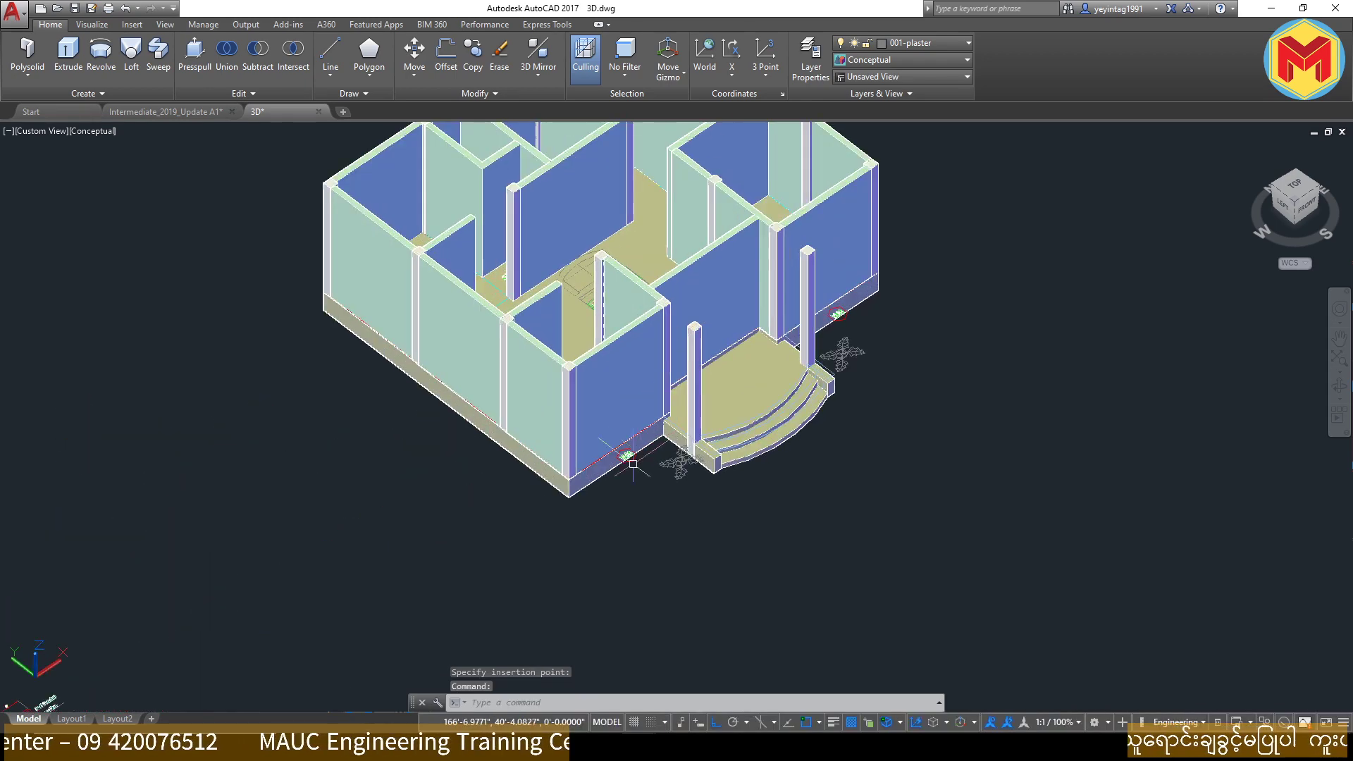
Step: Zoom to the arched W4 window elevation and select its frame parts
scroll(633, 463, "up", 5)
scroll(705, 409, "up", 2)
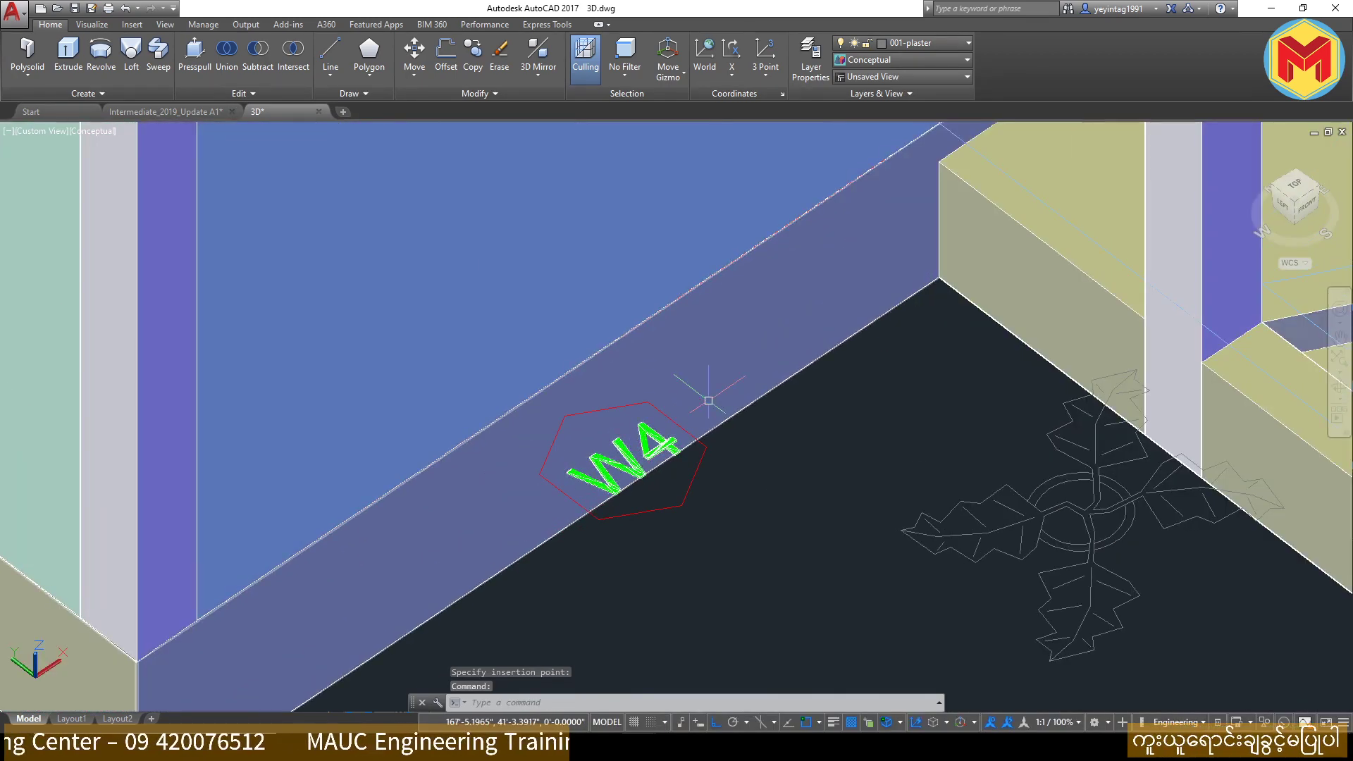
scroll(721, 387, "down", 6)
scroll(493, 493, "up", 3)
scroll(619, 369, "up", 3)
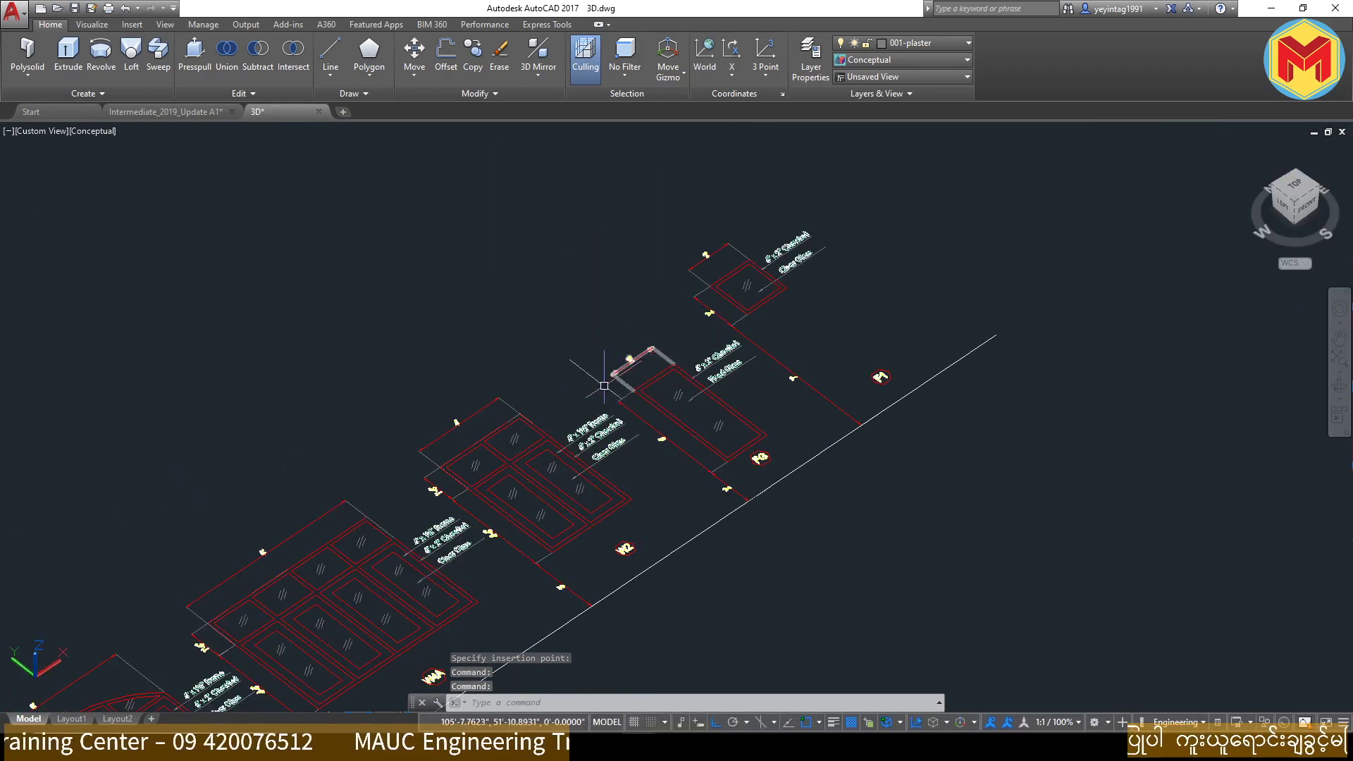
scroll(619, 369, "up", 2)
scroll(720, 351, "up", 3)
scroll(580, 476, "down", 5)
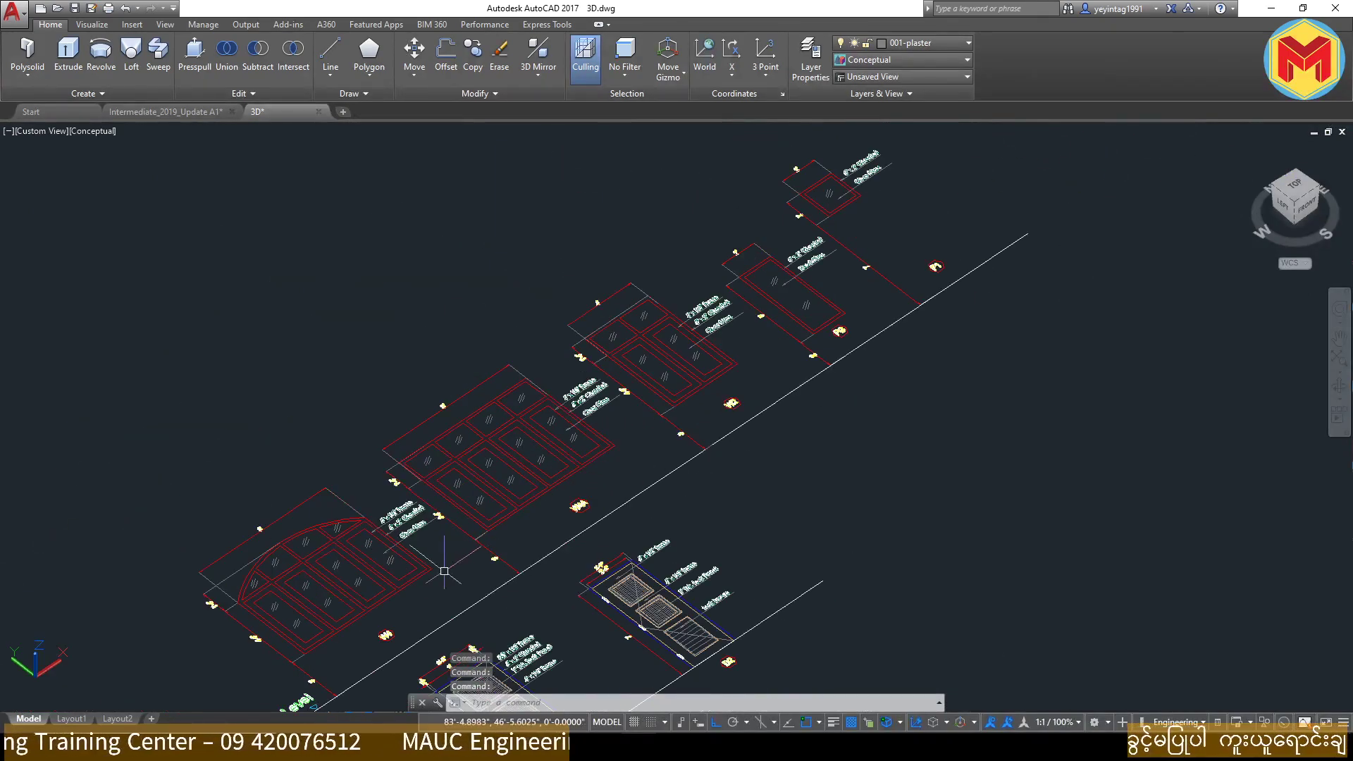
scroll(444, 552, "up", 2)
scroll(407, 591, "up", 3)
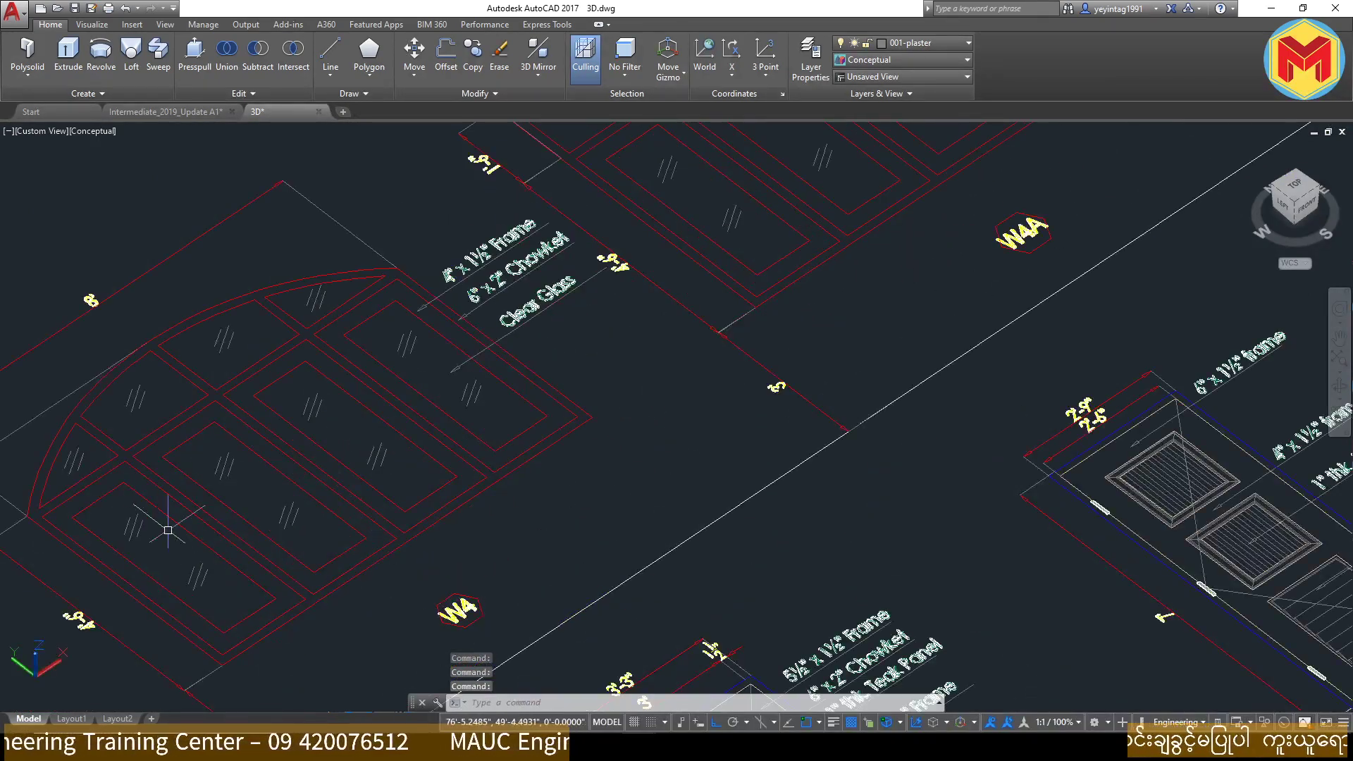
scroll(550, 401, "down", 3)
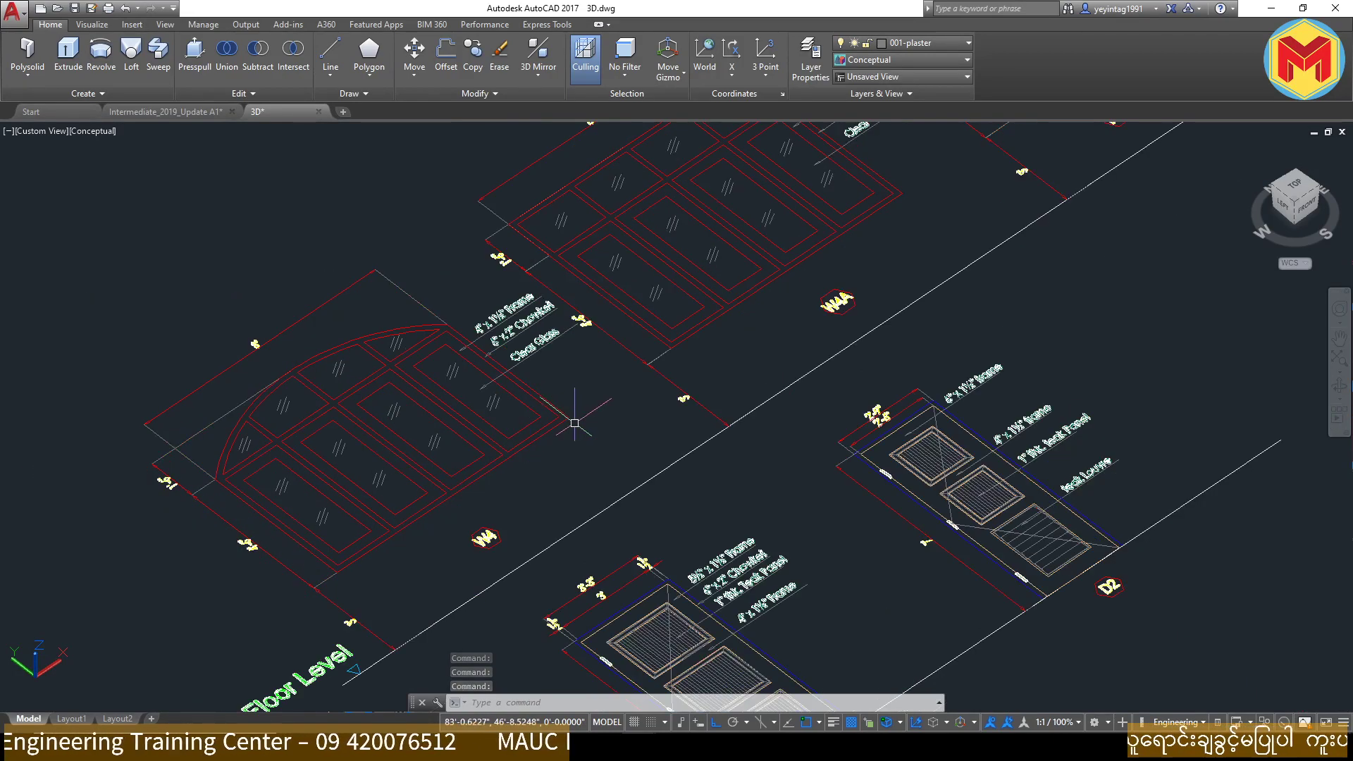
scroll(563, 426, "up", 4)
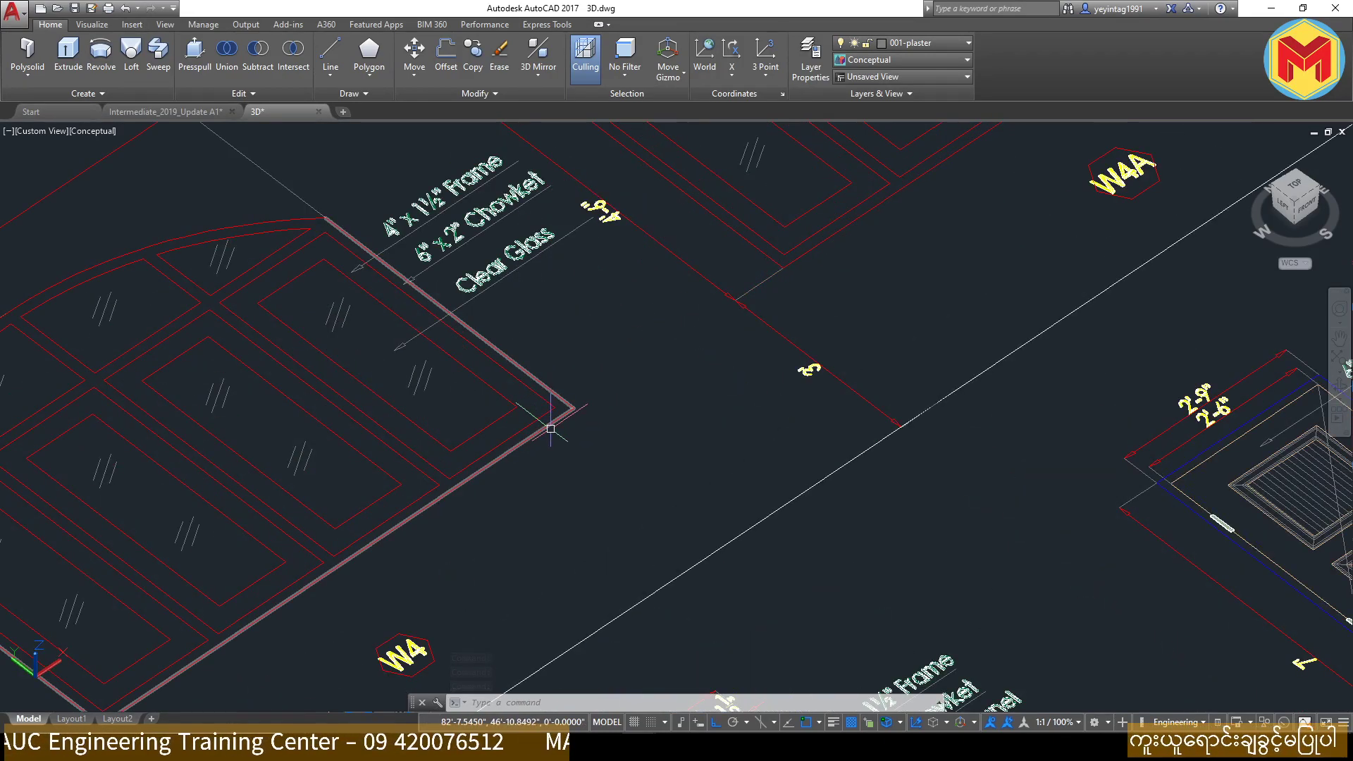
left_click(557, 426)
scroll(570, 439, "down", 2)
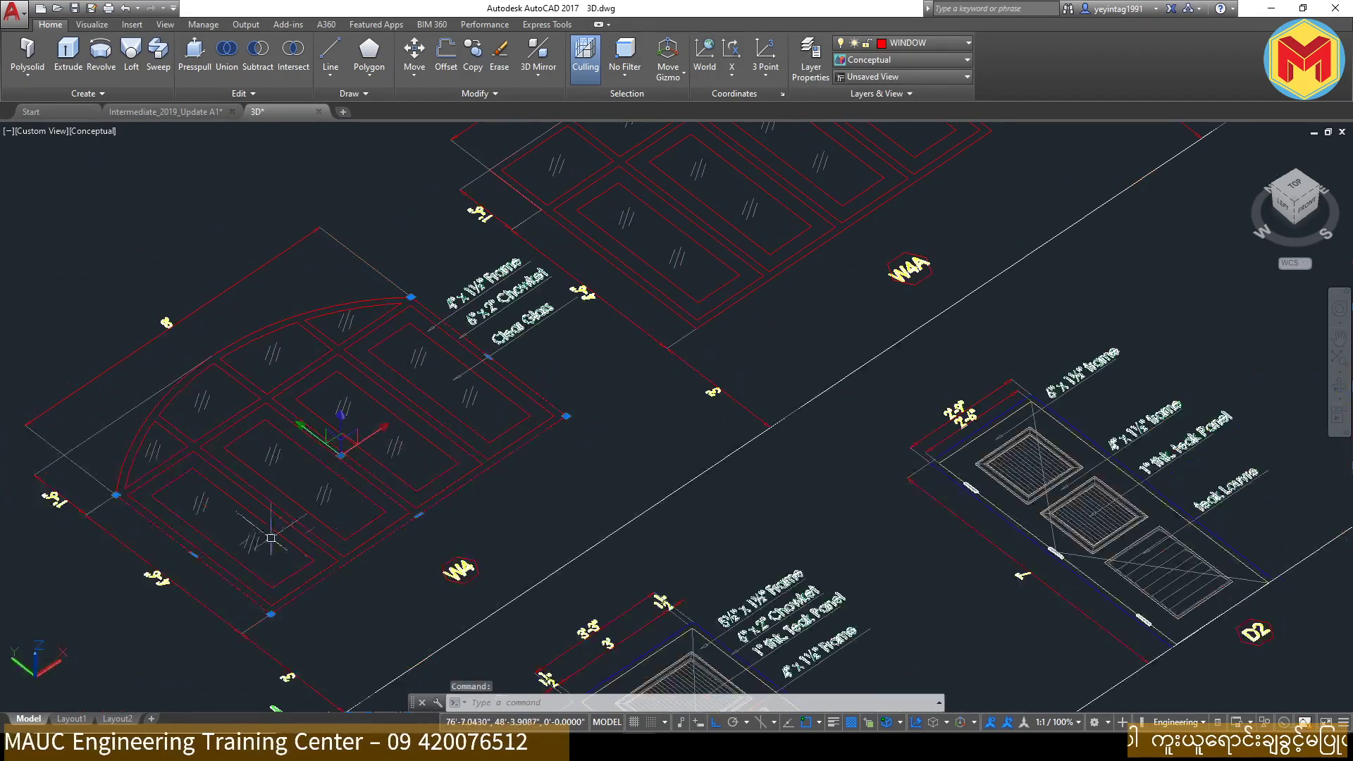
left_click(148, 428)
scroll(395, 377, "down", 4)
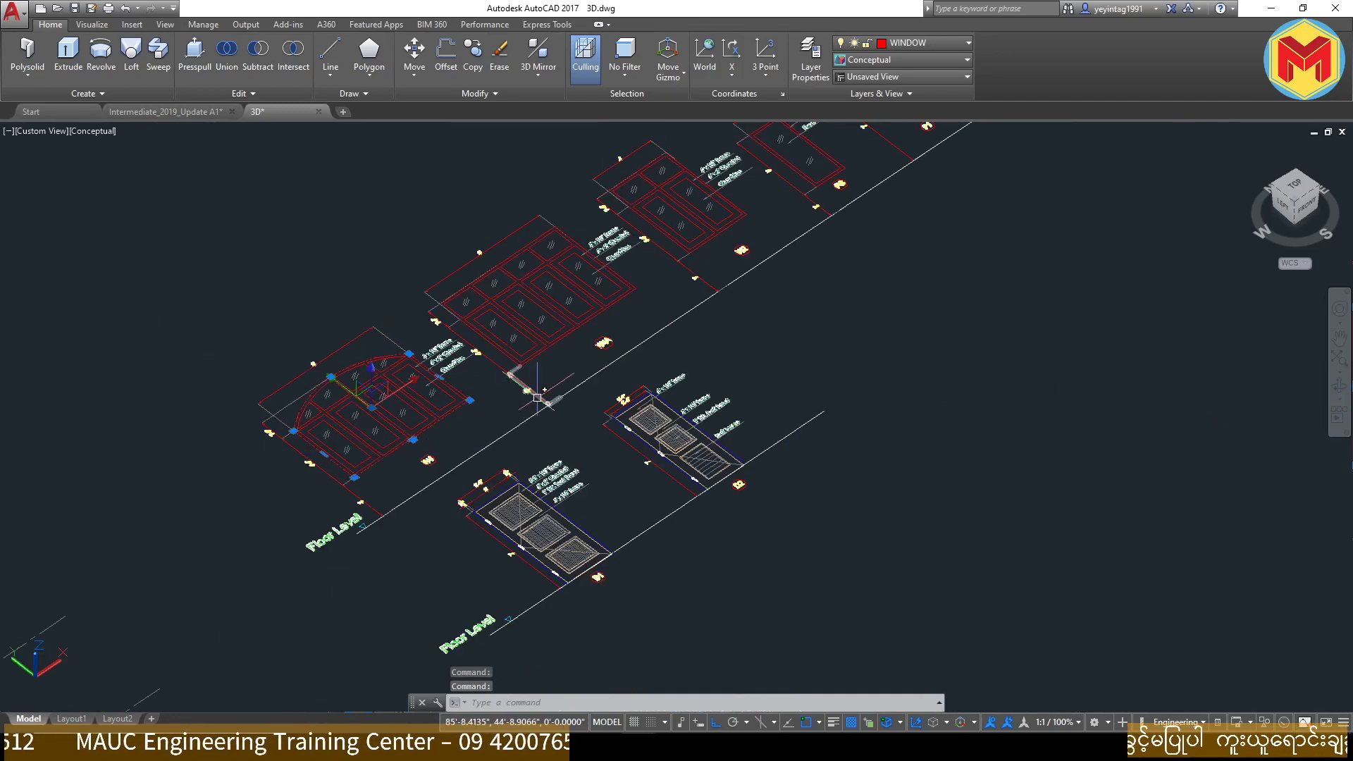
Step: Copy the arched W4 window to empty space beside the house
type("co")
key("Return")
left_click(484, 433)
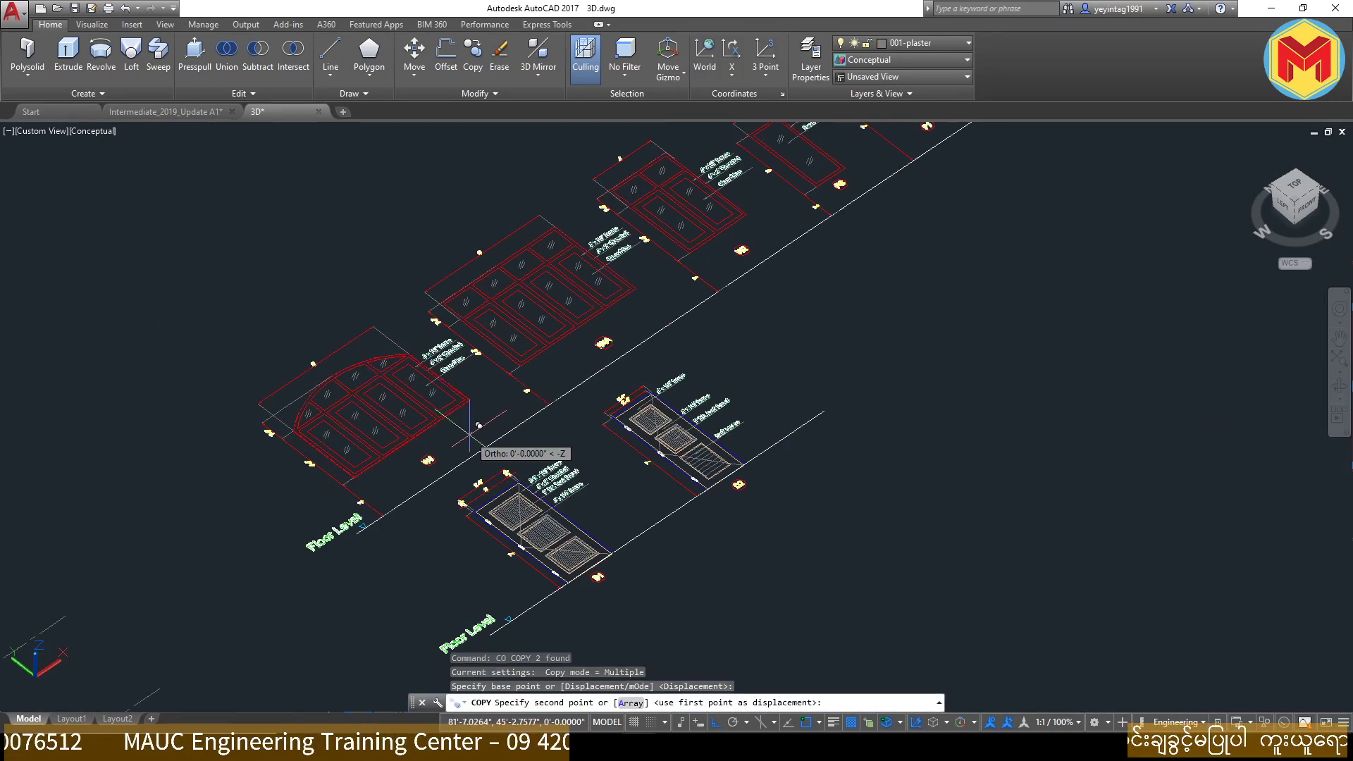
scroll(485, 432, "down", 2)
scroll(905, 332, "down", 2)
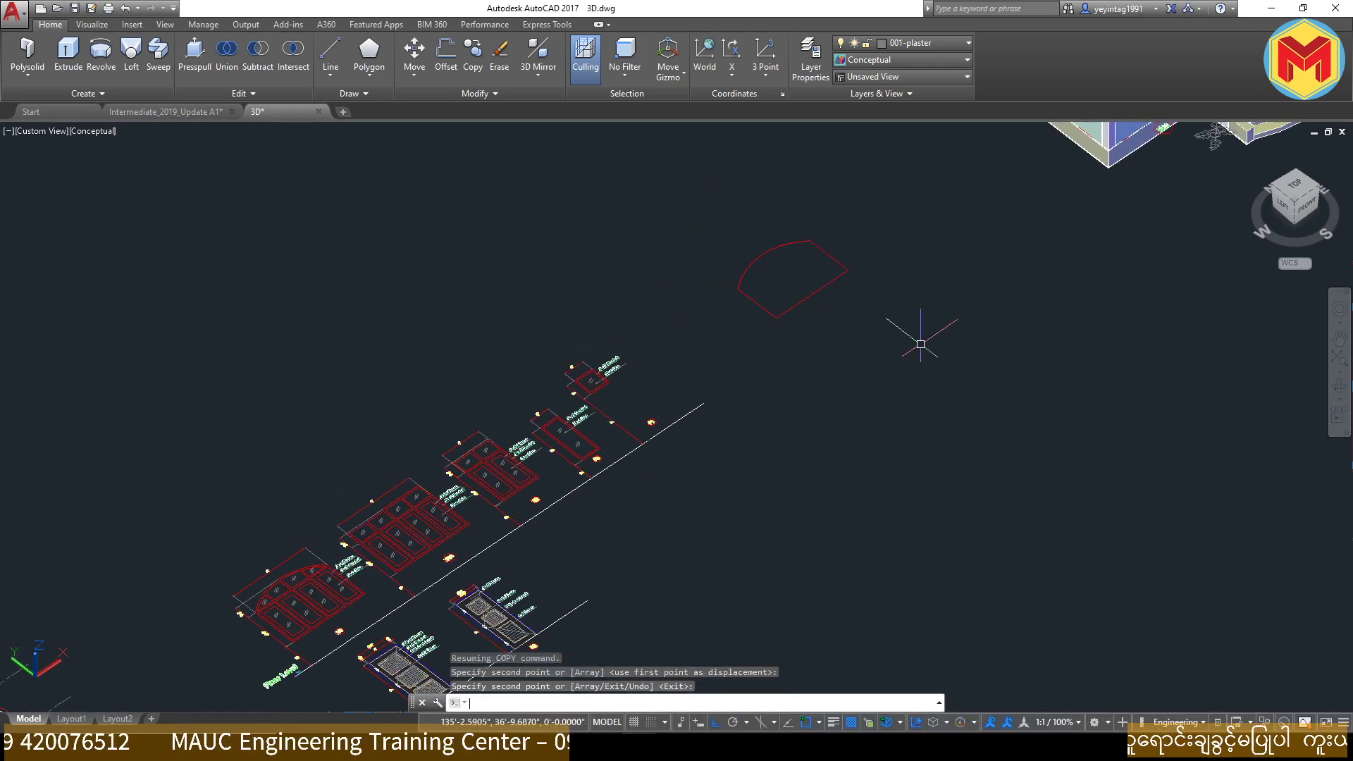
scroll(909, 337, "up", 4)
middle_click_drag(909, 337, 801, 445)
key("Return")
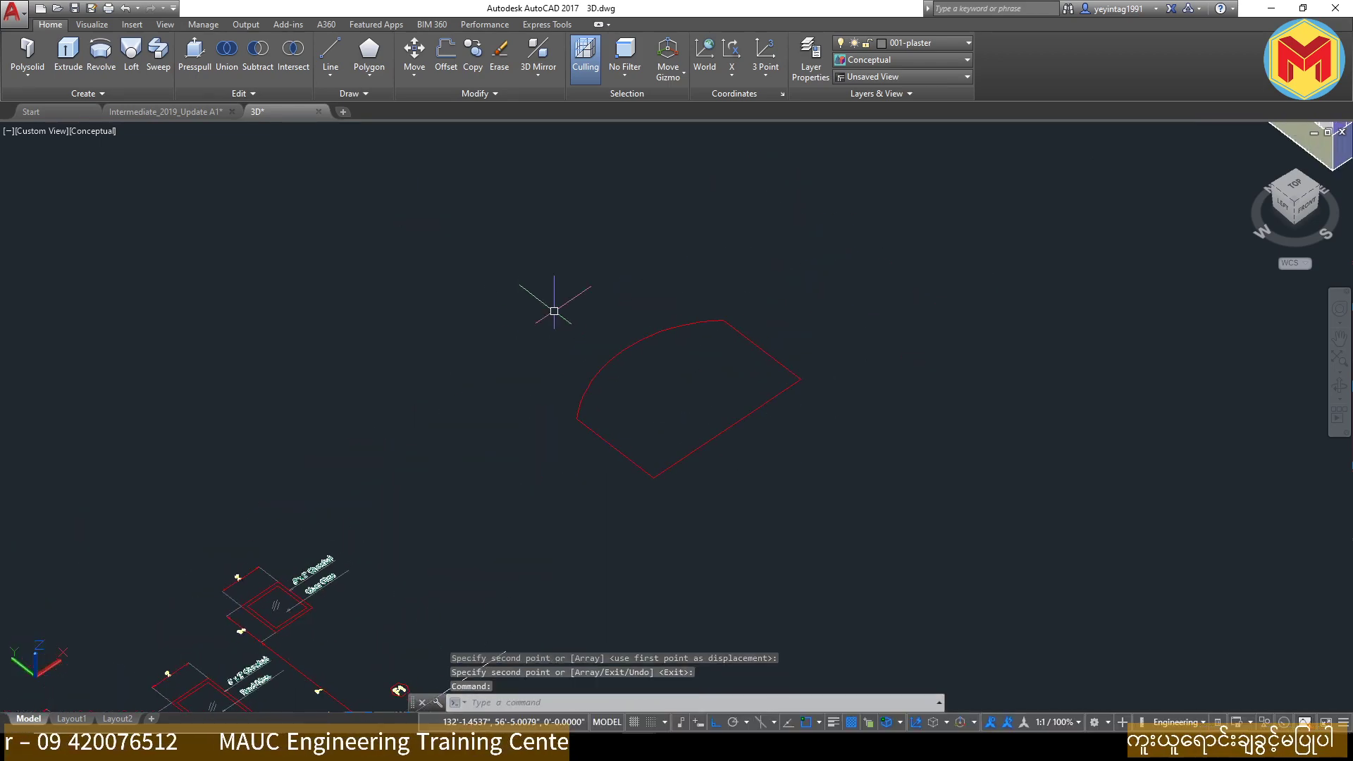
Step: Make a closed BO boundary inside the arched outline and erase the leftover lines
type("bo")
key("Return")
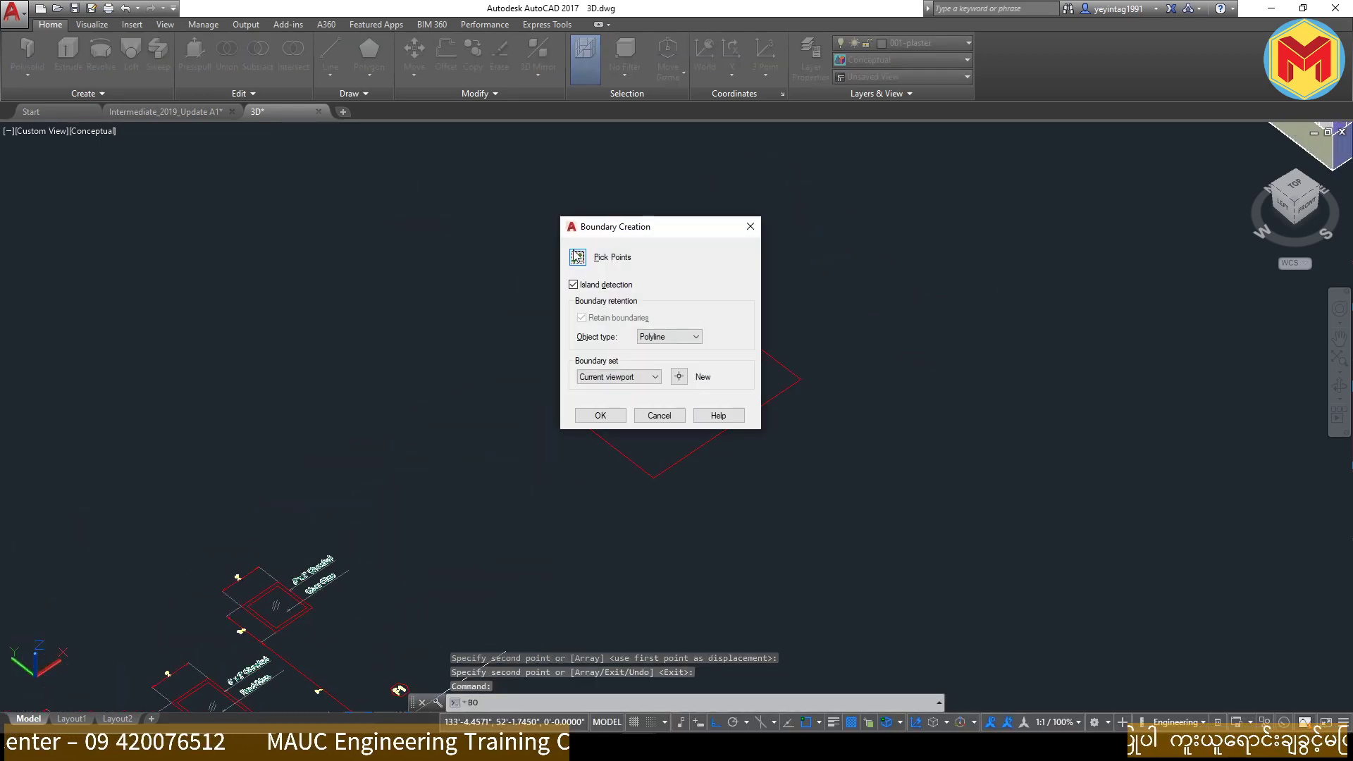
key("Return")
left_click(653, 358)
key("Return")
left_click(638, 325)
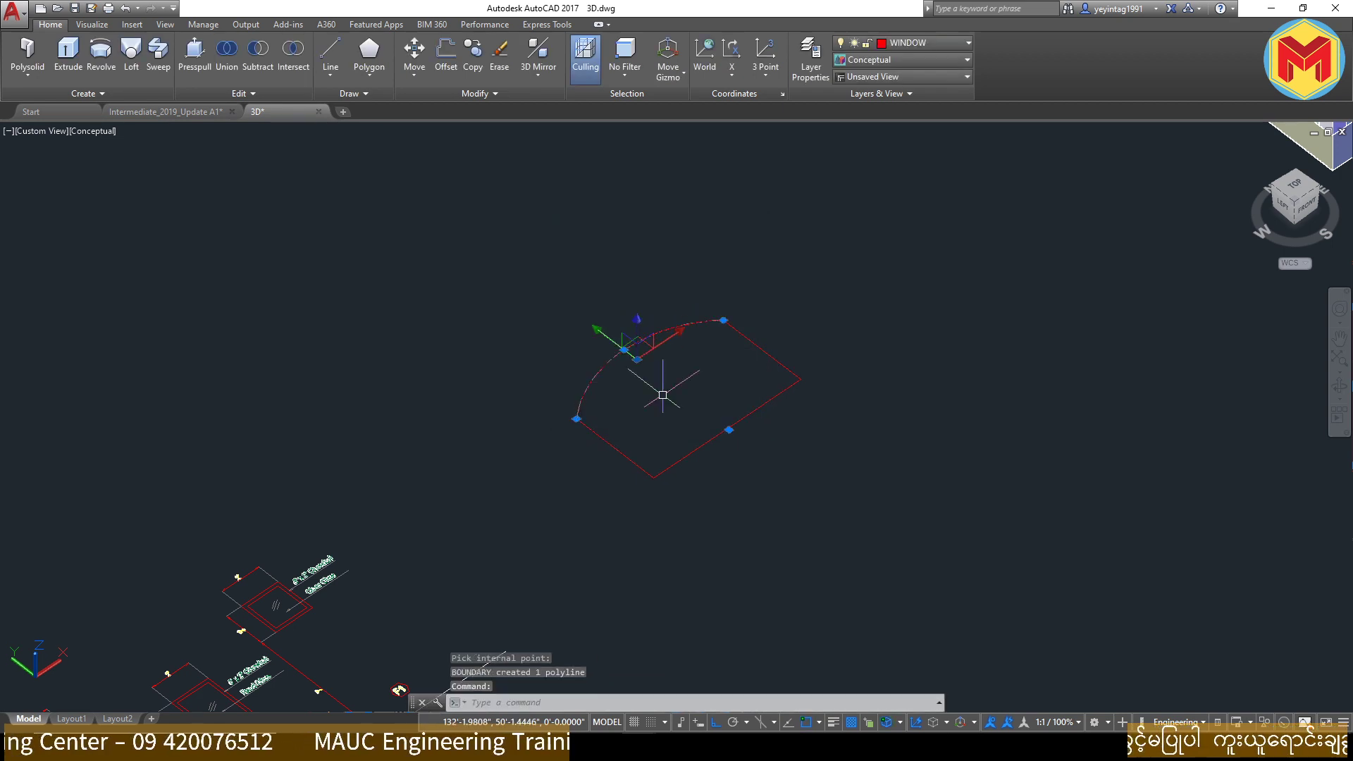
key("Escape")
left_click(720, 432)
key("Delete")
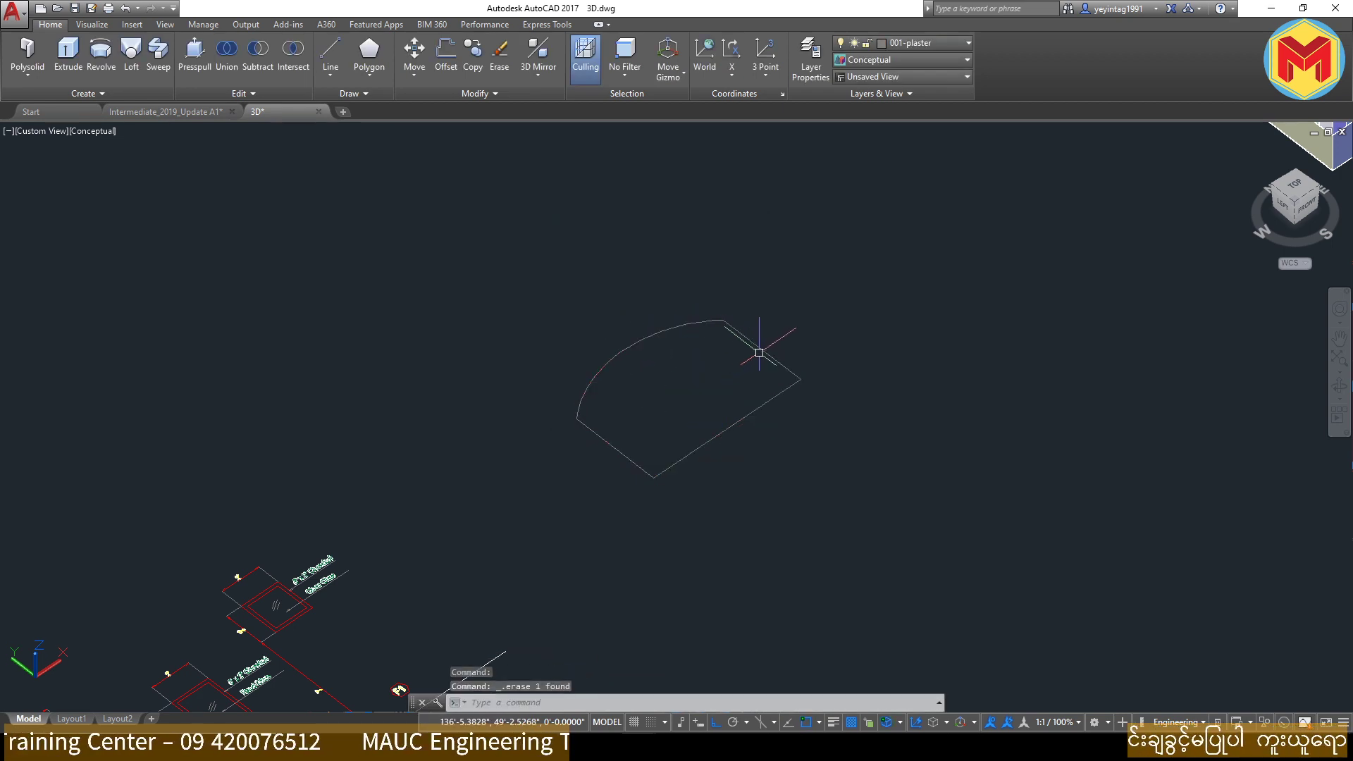
left_click(764, 350)
Step: Move the arched shape onto the 001-WINDOW layer
scroll(843, 356, "down", 2)
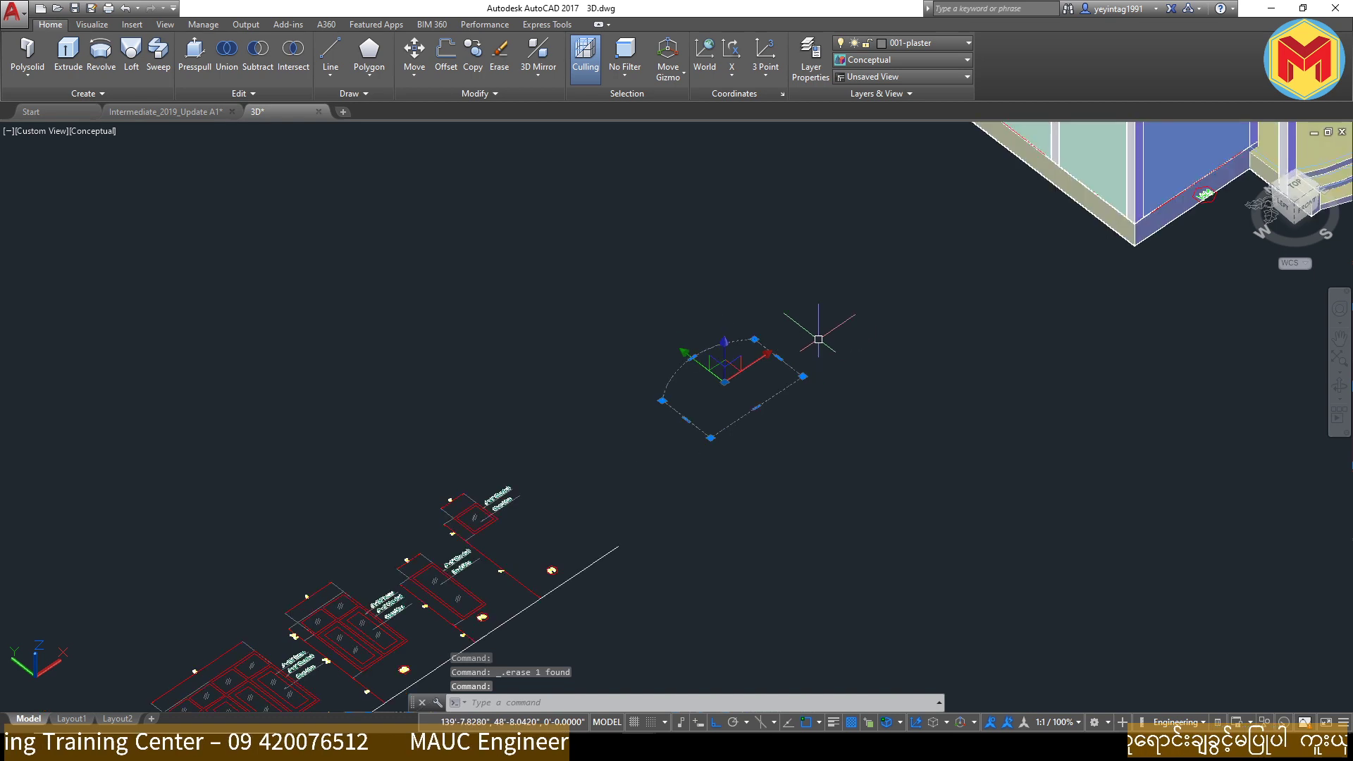
left_click(921, 44)
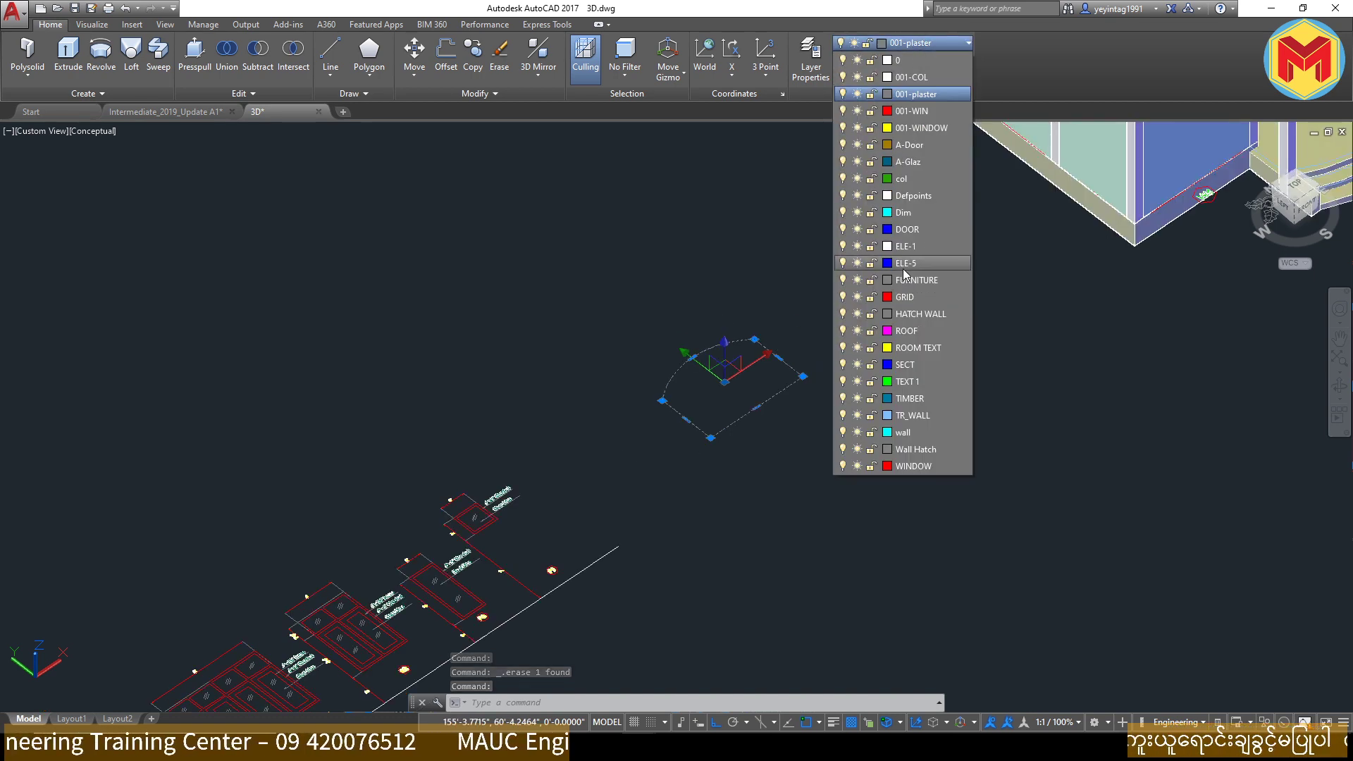
left_click(932, 128)
scroll(931, 486, "down", 2)
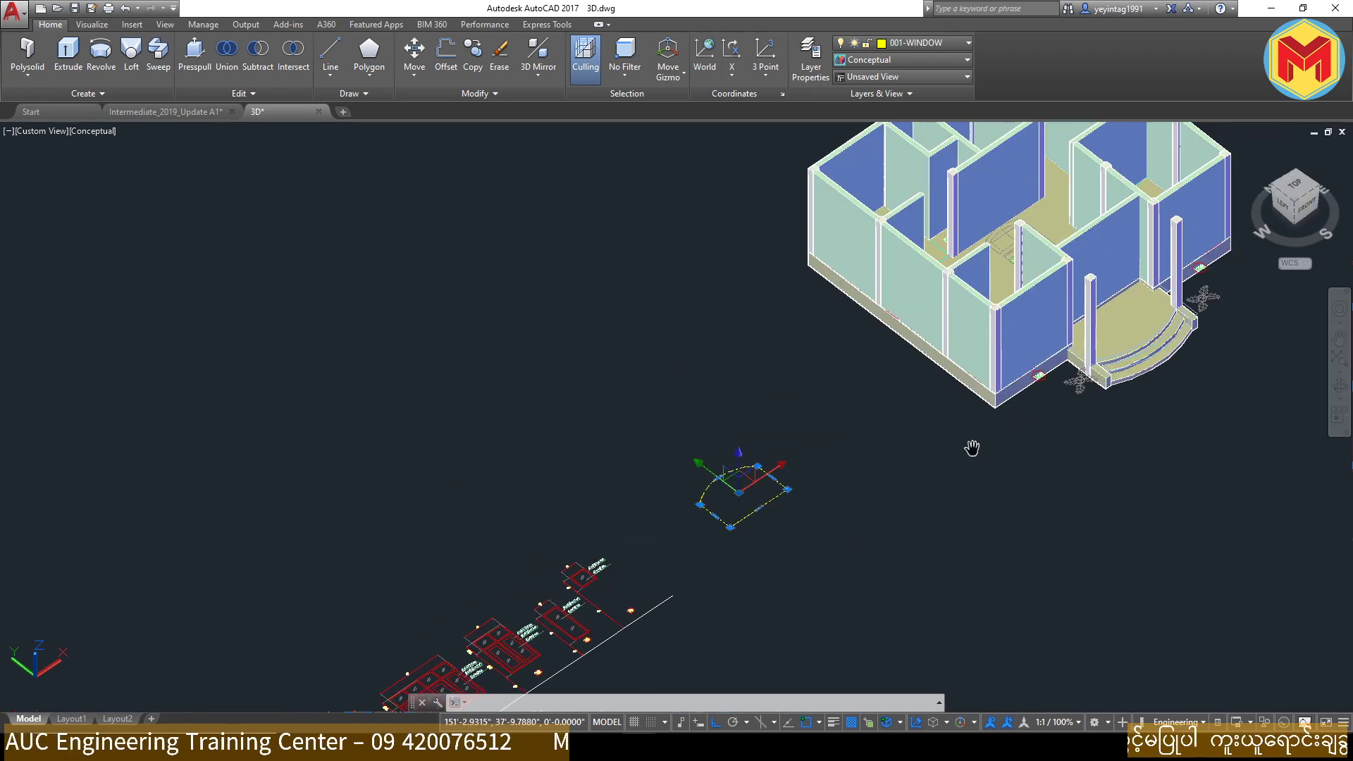
key("Escape")
Step: Copy the yellow arched shape to a spot below and right of the original
scroll(1013, 342, "up", 2)
scroll(1083, 369, "down", 2)
scroll(1079, 304, "up", 2)
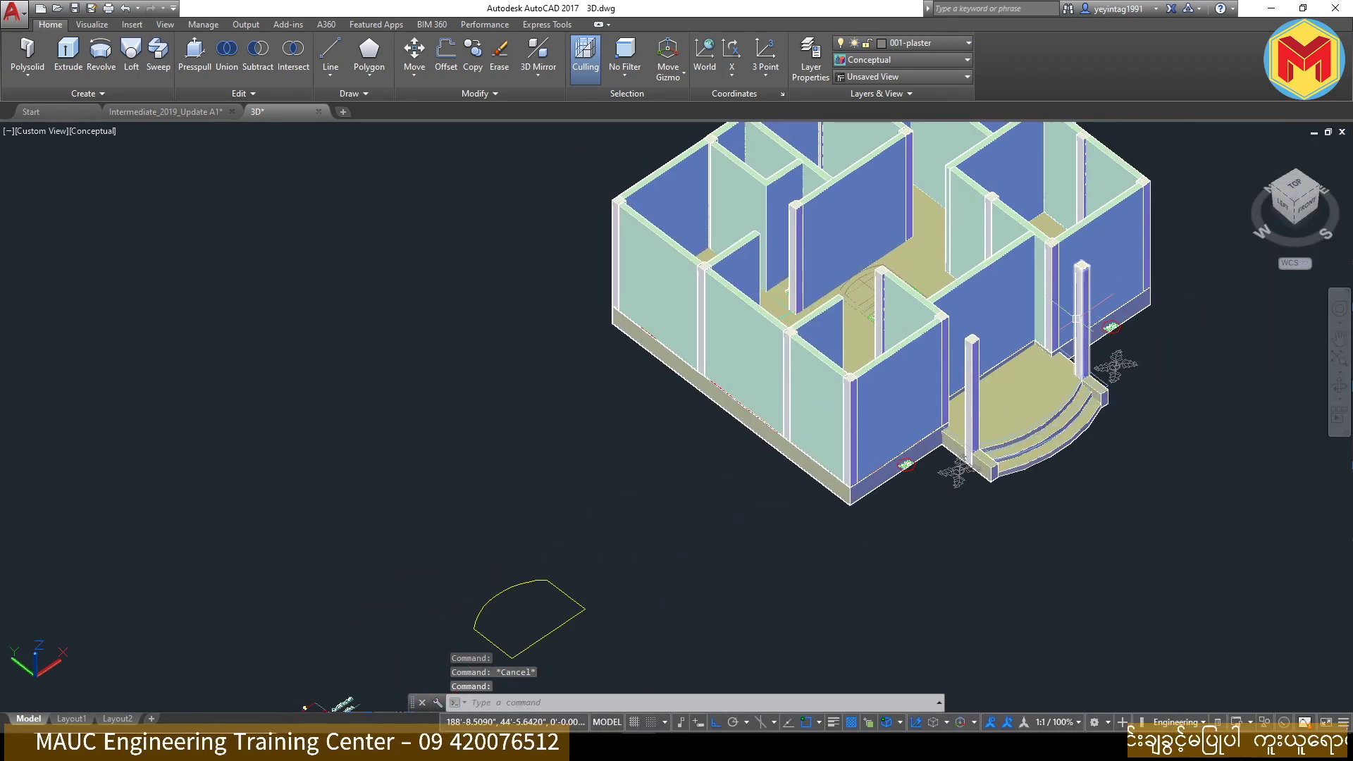
middle_click_drag(1077, 318, 1211, 166)
left_click(764, 552)
left_click(733, 447)
type("co")
key("Return")
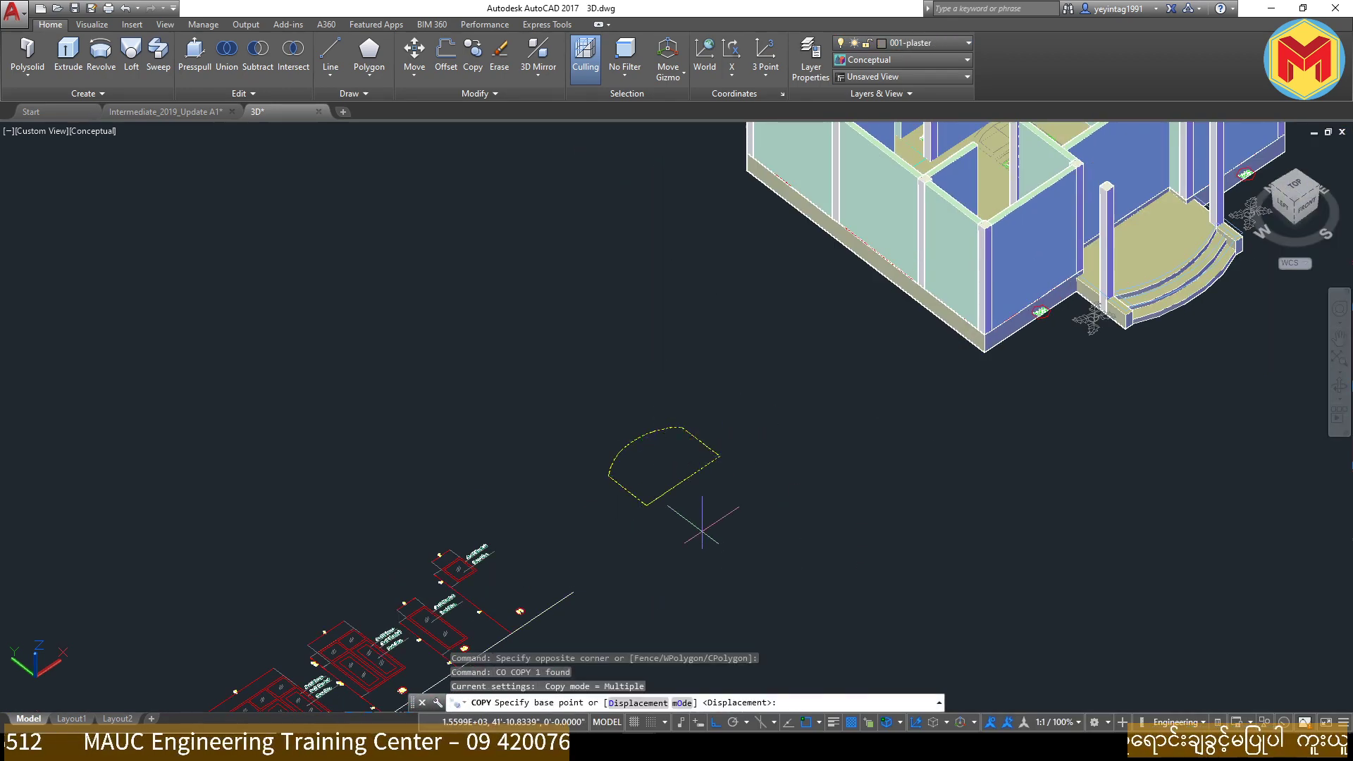
left_click(726, 514)
left_click(844, 605)
key("Return")
middle_click_drag(869, 569, 845, 481)
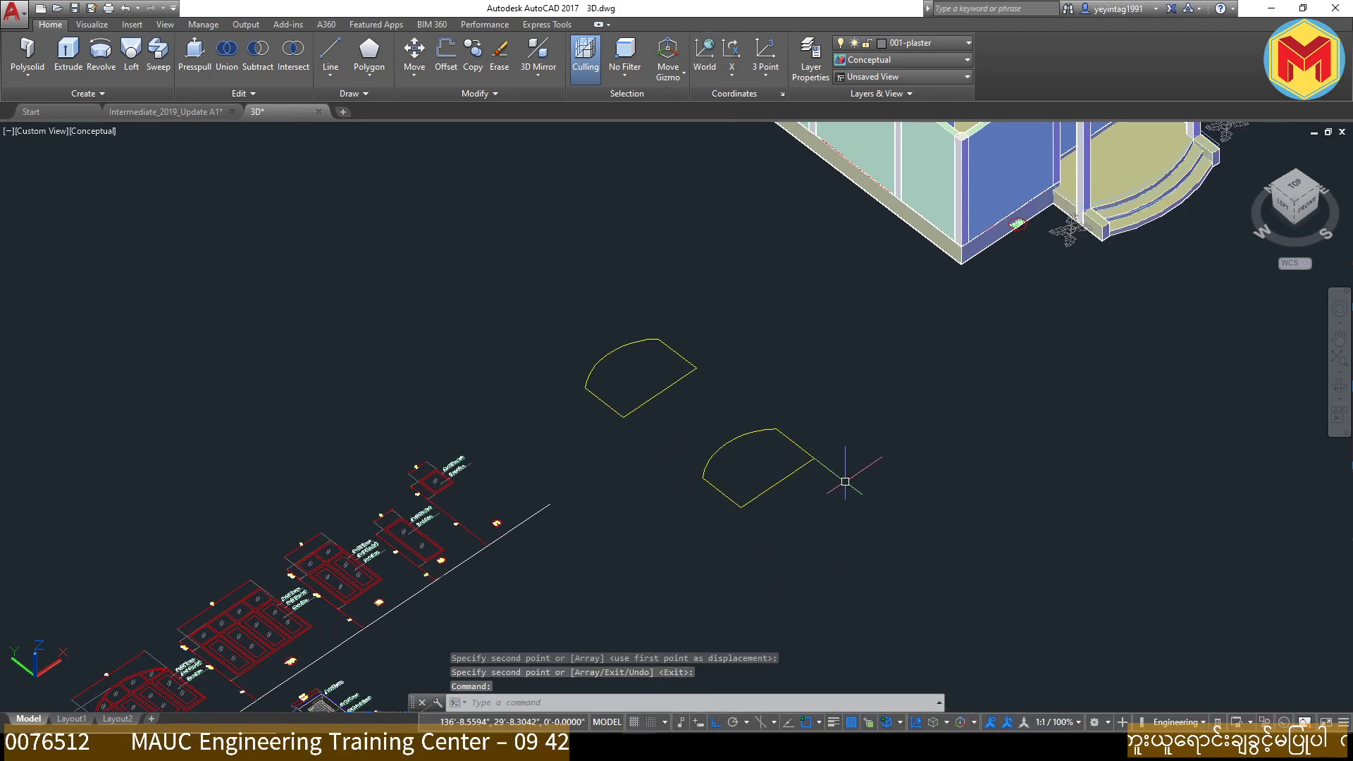
scroll(821, 454, "up", 2)
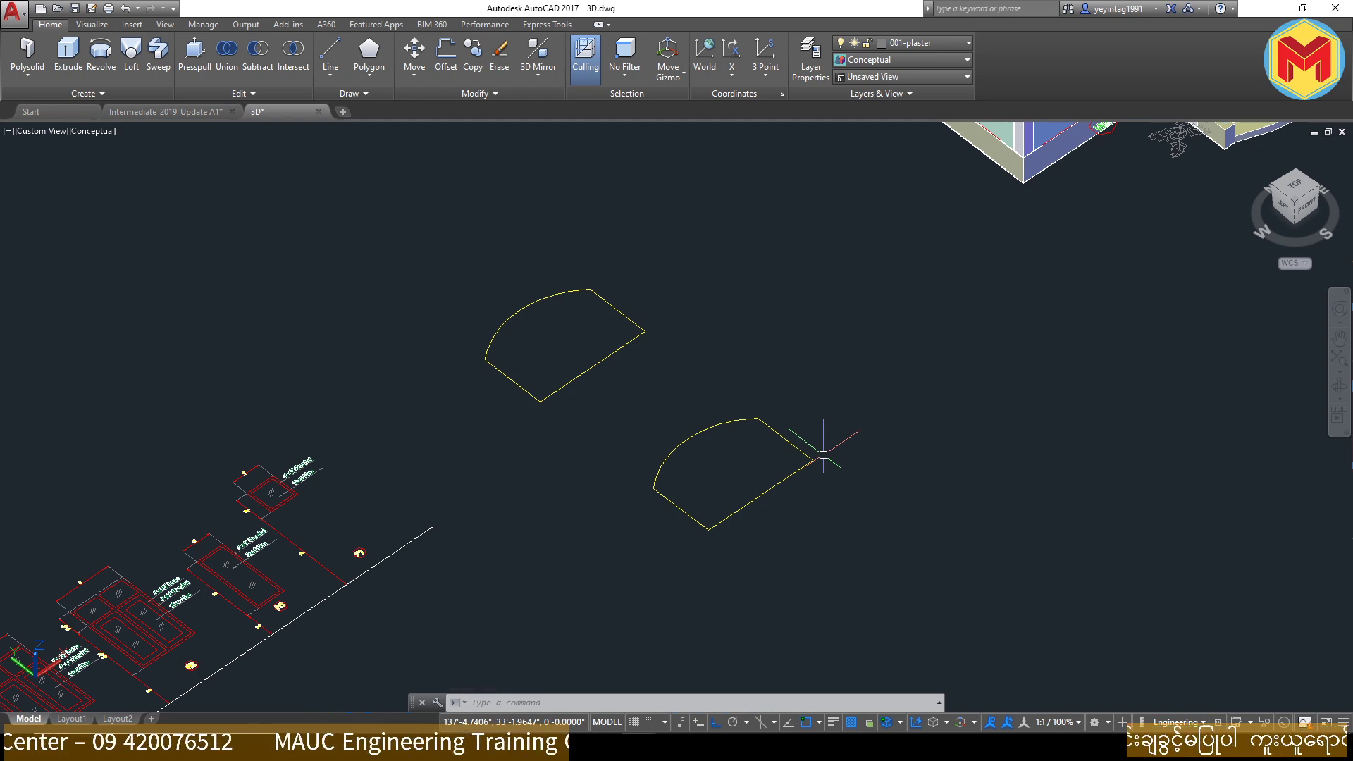
Step: Rotate the lower copy 90° with 3DROTATE so it stands upright
type("3drotate")
key("Return")
left_click(823, 456)
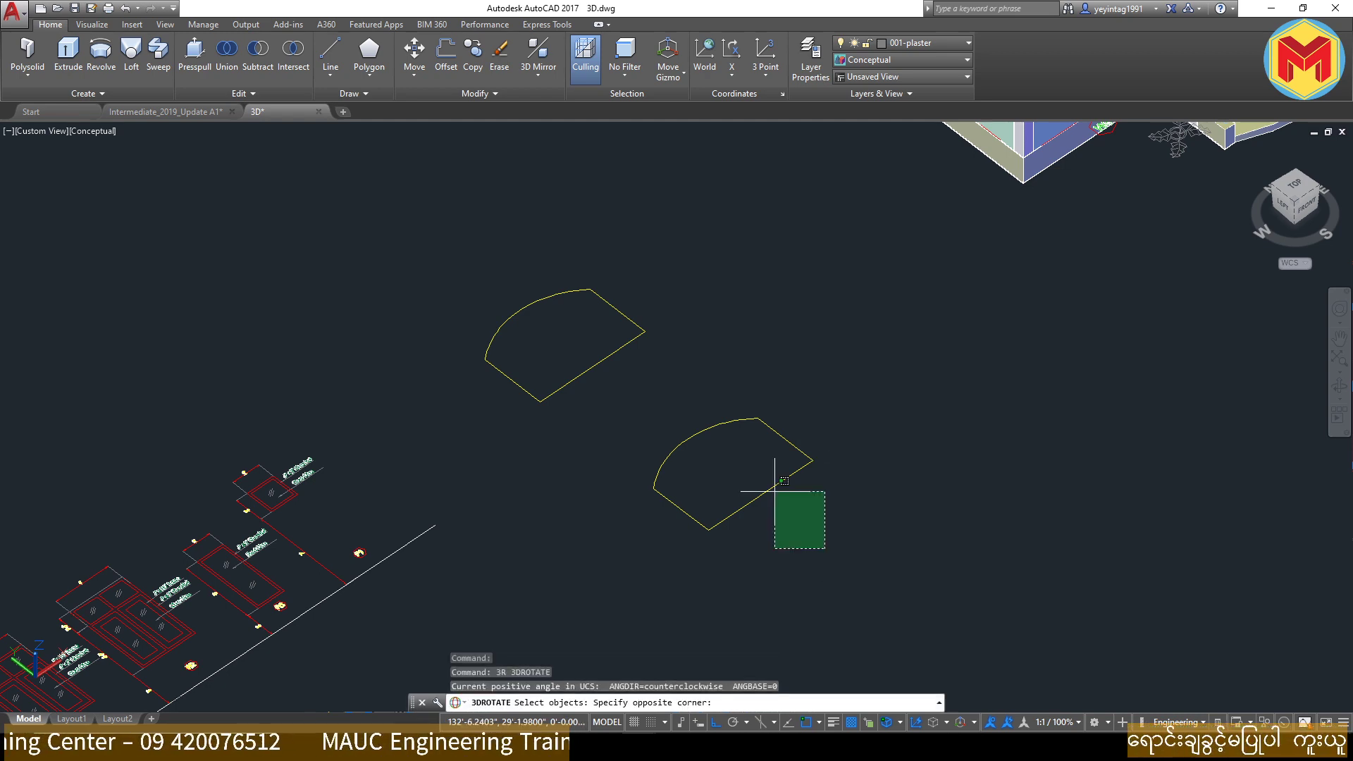
left_click(740, 549)
key("Return")
left_click(753, 490)
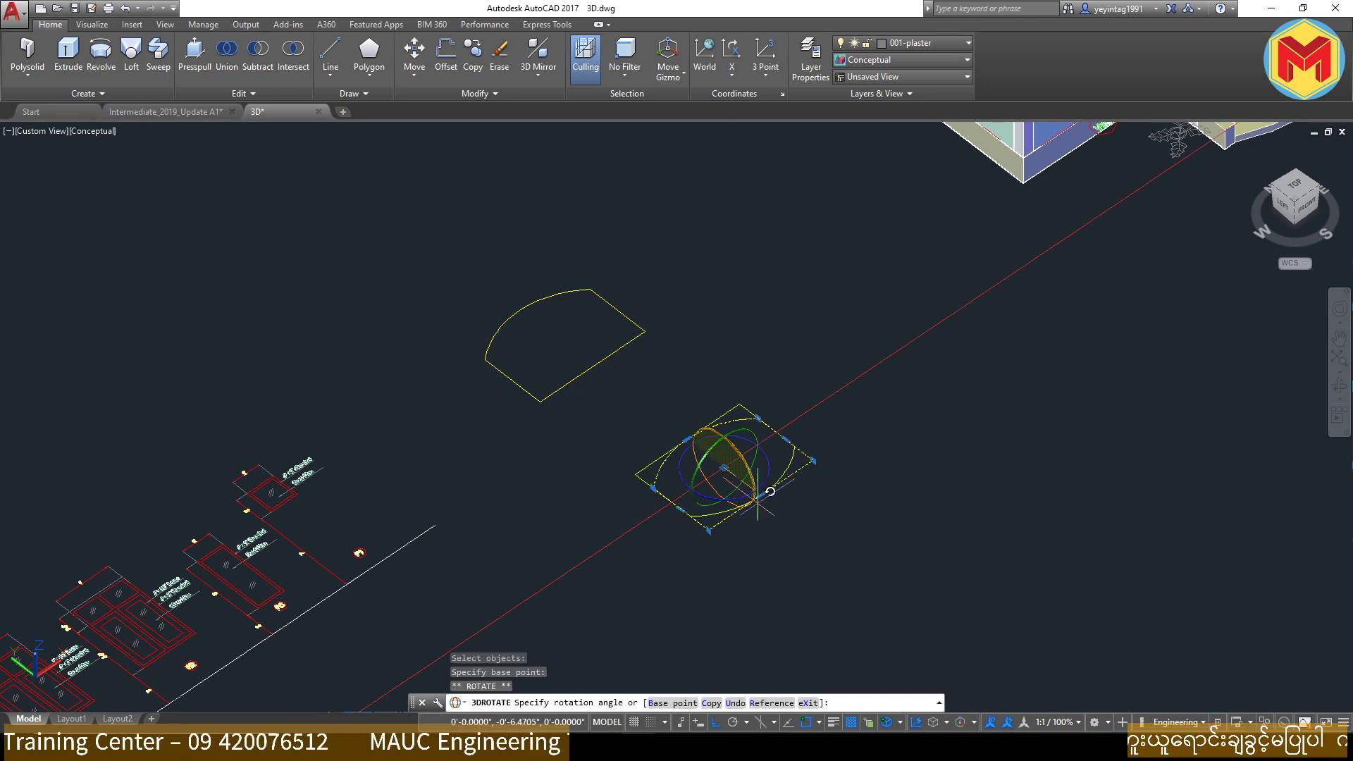
middle_click_drag(805, 492, 677, 539)
key("Escape")
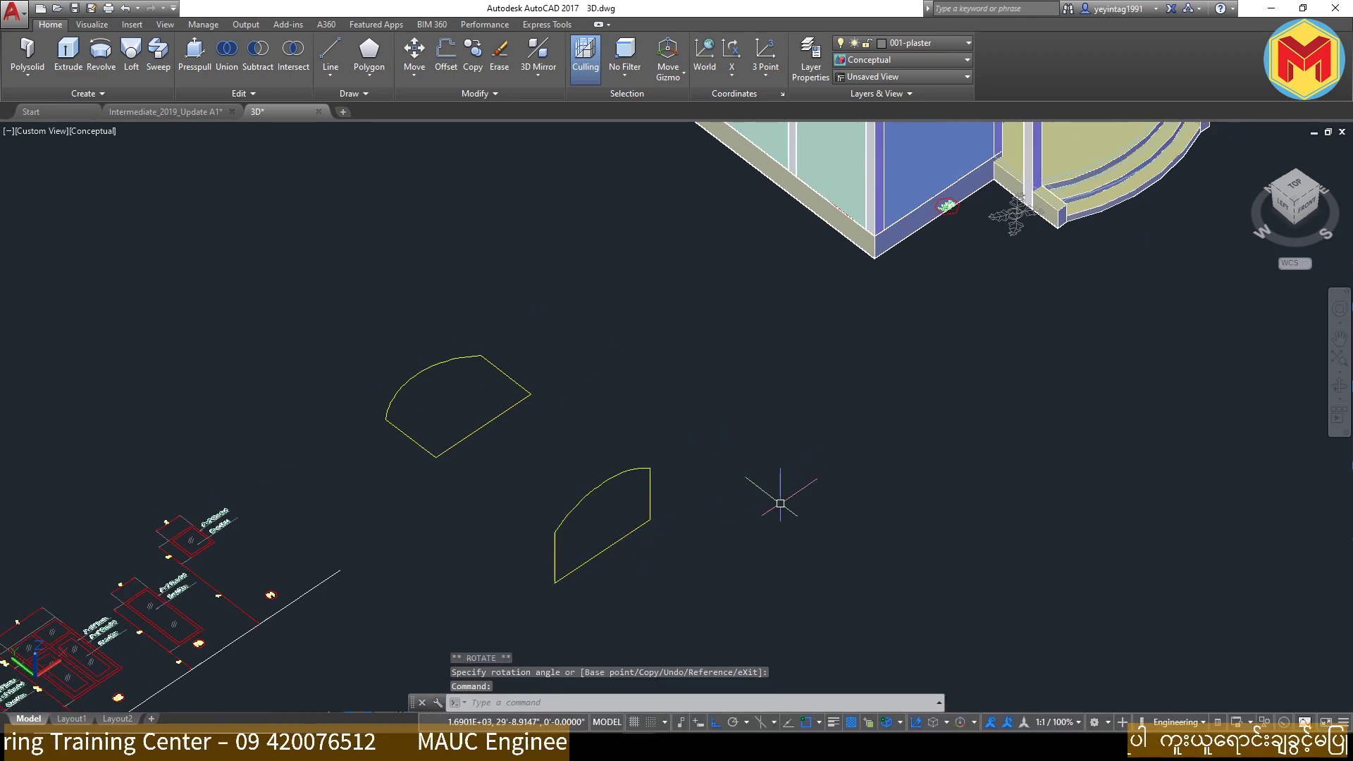
middle_click_drag(779, 498, 677, 589)
Step: Switch the model to the 2D Wireframe visual style
left_click(890, 62)
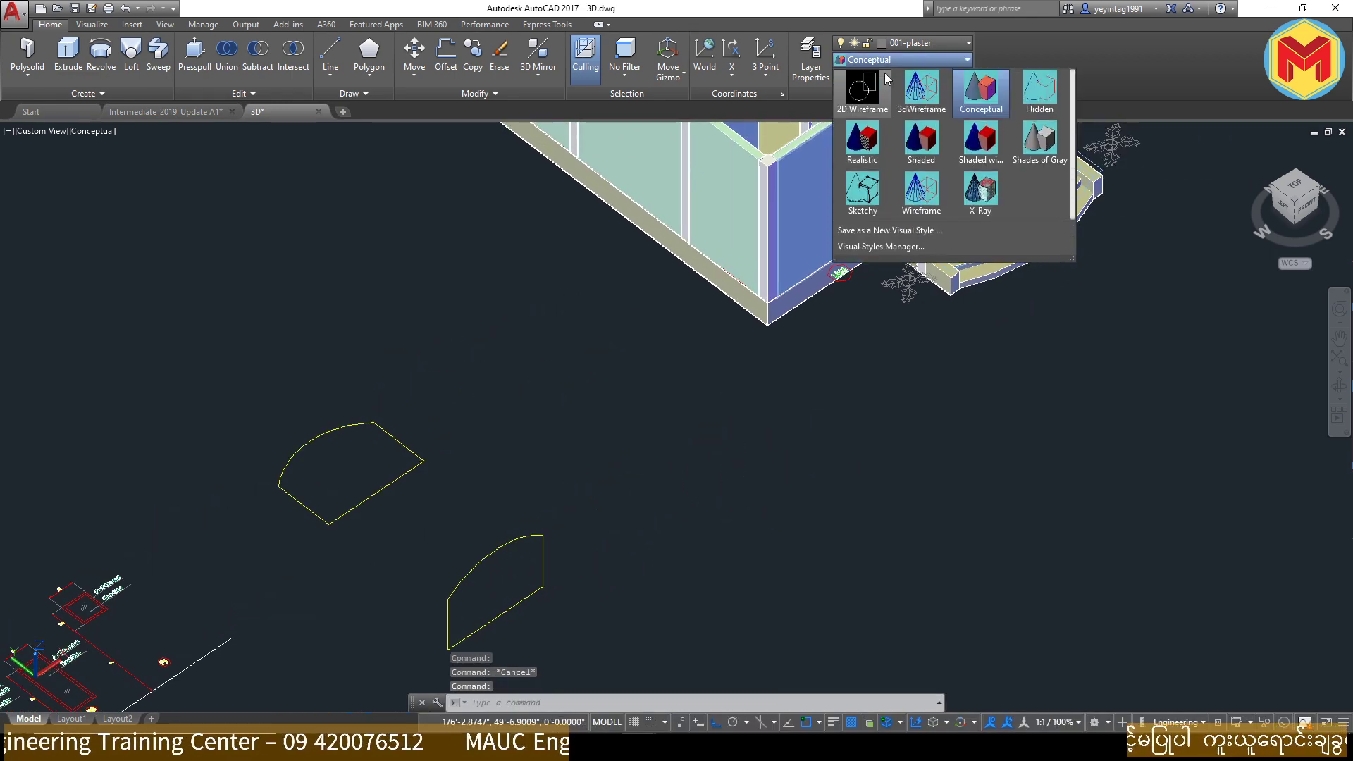
left_click(867, 106)
scroll(826, 282, "up", 4)
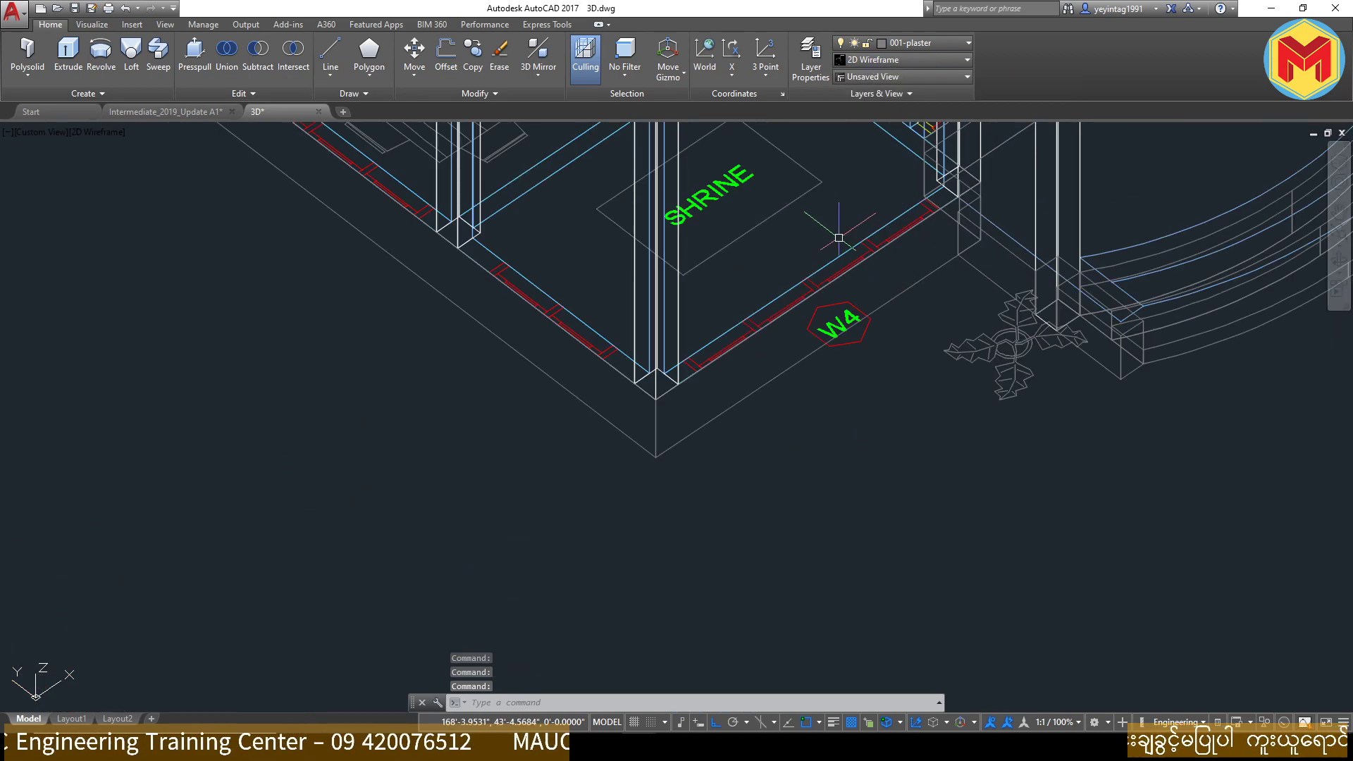
scroll(832, 233, "down", 4)
scroll(769, 386, "up", 4)
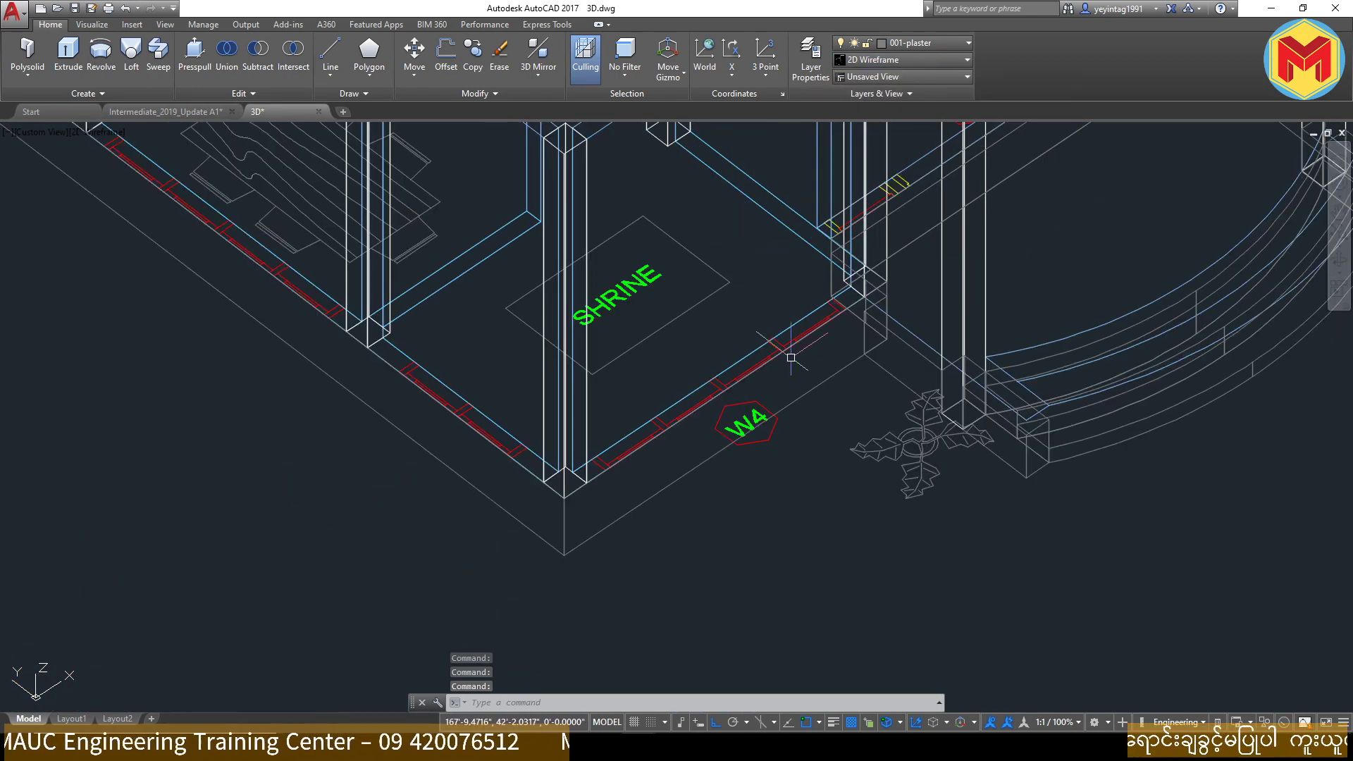
scroll(791, 357, "down", 2)
scroll(816, 175, "down", 3)
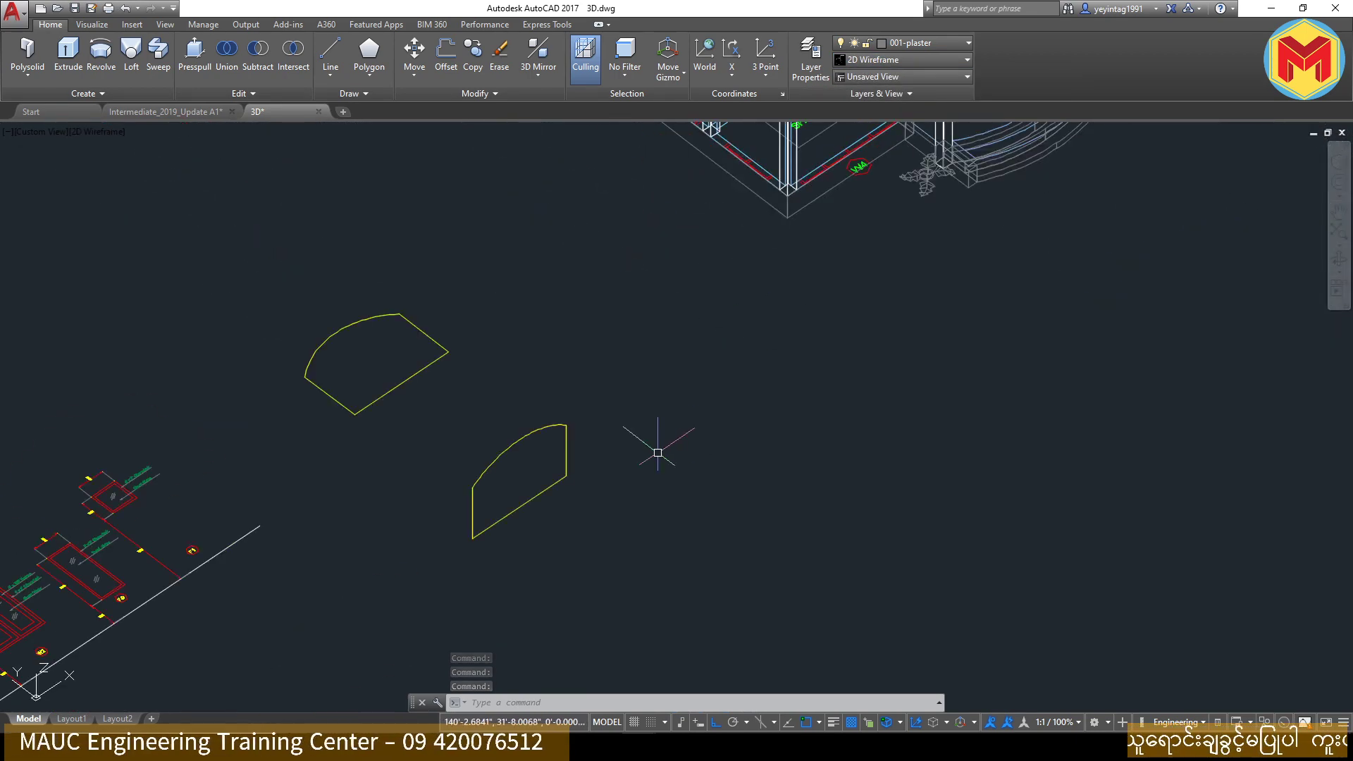
Step: Copy the upright arched outline onto the Shrine's W4 wall, based at its bottom midpoint
type("co")
key("Return")
left_click(624, 474)
left_click(543, 518)
key("Return")
scroll(508, 514, "up", 4)
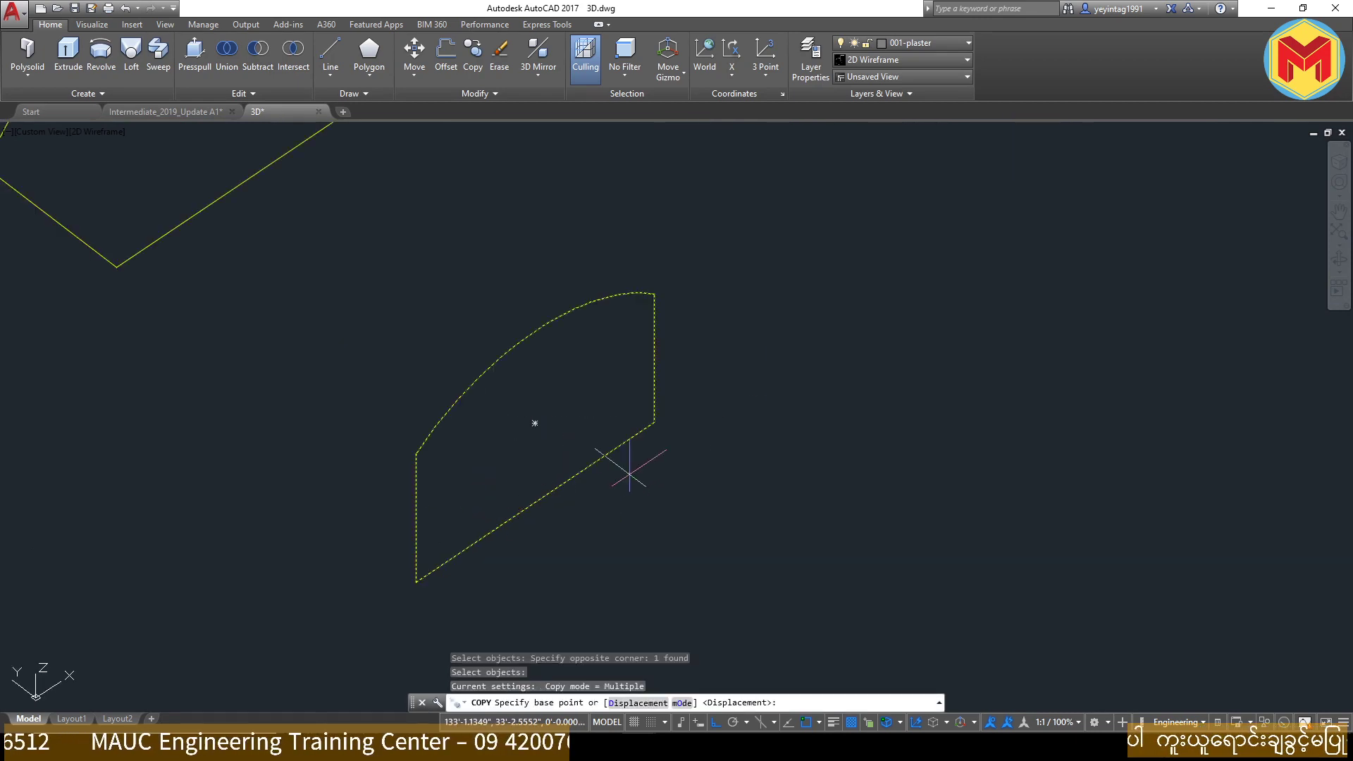
left_click(535, 501)
scroll(540, 508, "down", 2)
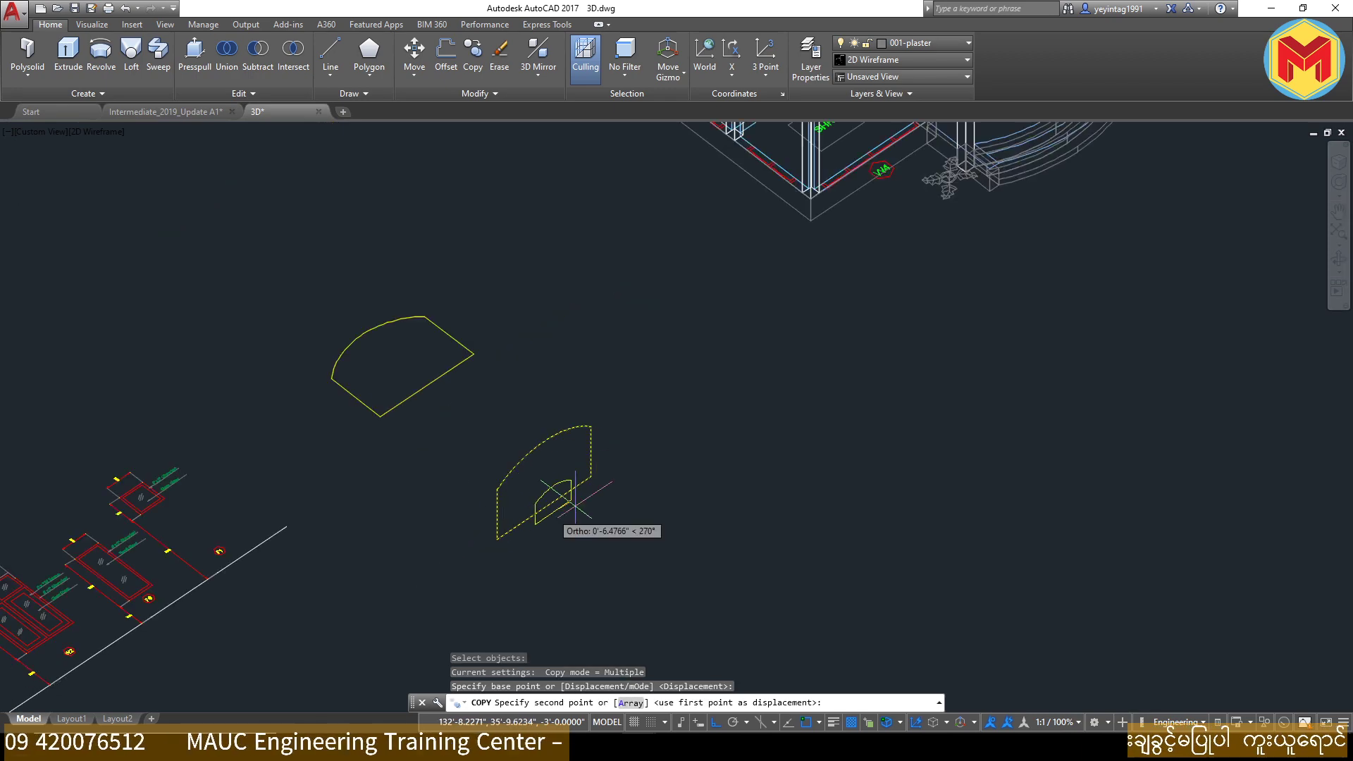
scroll(550, 493, "down", 2)
scroll(701, 408, "up", 5)
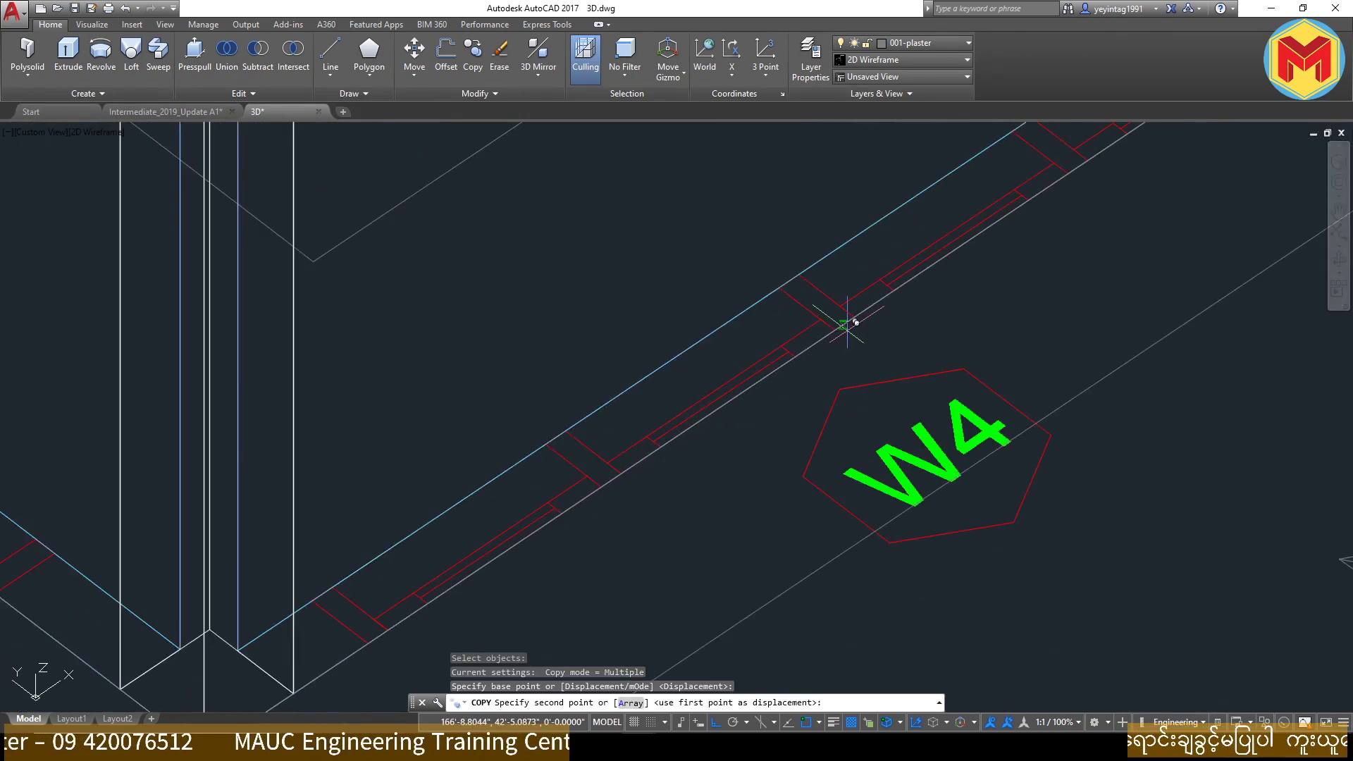
left_click(845, 323)
scroll(776, 433, "down", 3)
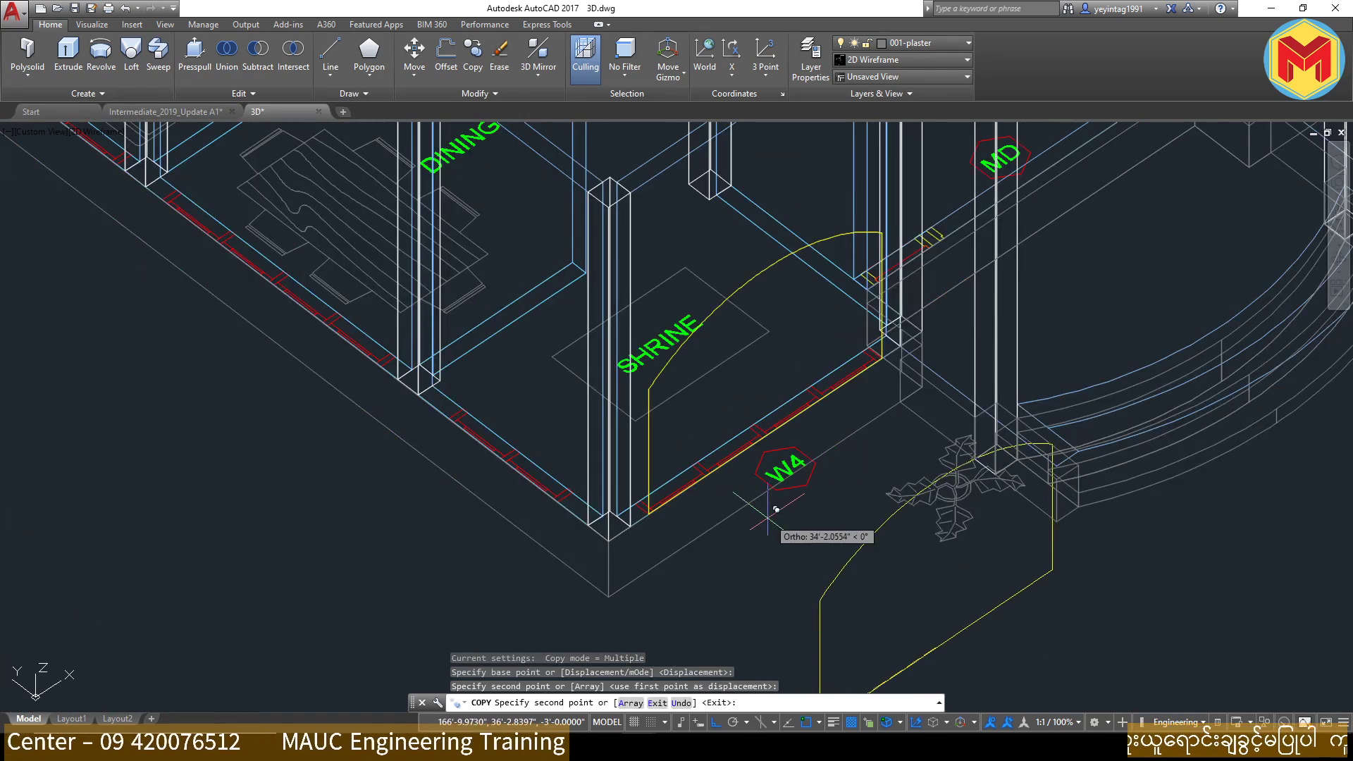
key("Return")
Step: Copy the yellow arched outline to the W4 window in Bed Room (1)
left_click(779, 252)
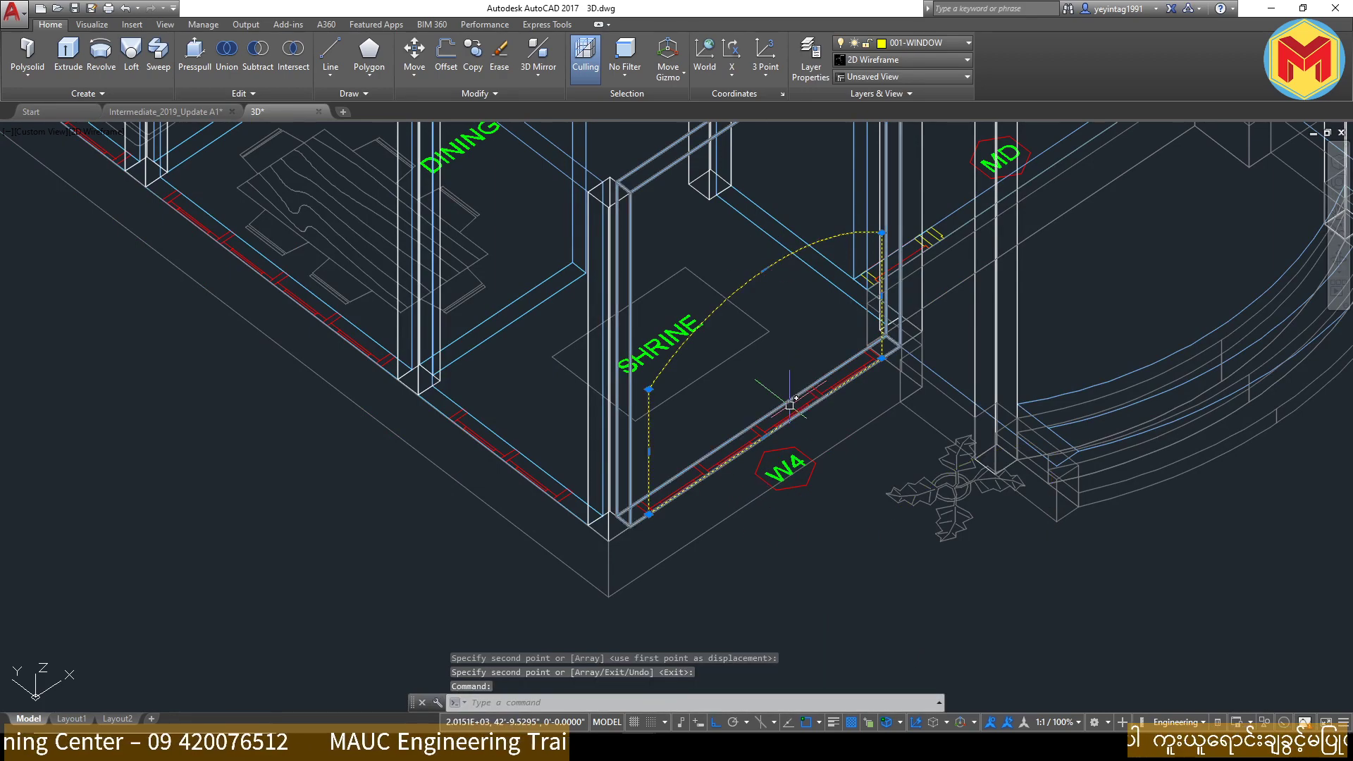
type("co")
key("Return")
scroll(779, 388, "up", 2)
scroll(779, 391, "up", 4)
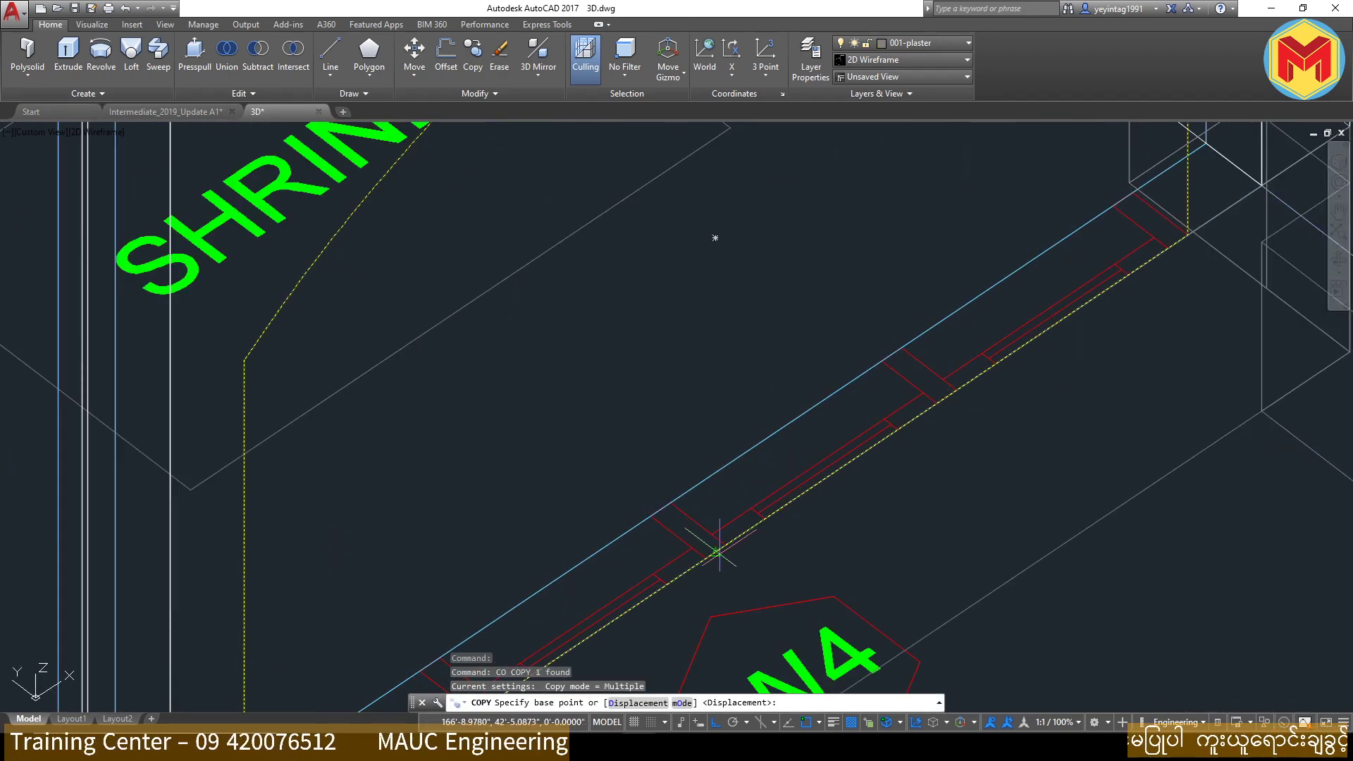
left_click(716, 552)
scroll(717, 551, "down", 4)
middle_click_drag(717, 552, 596, 588)
scroll(983, 368, "up", 4)
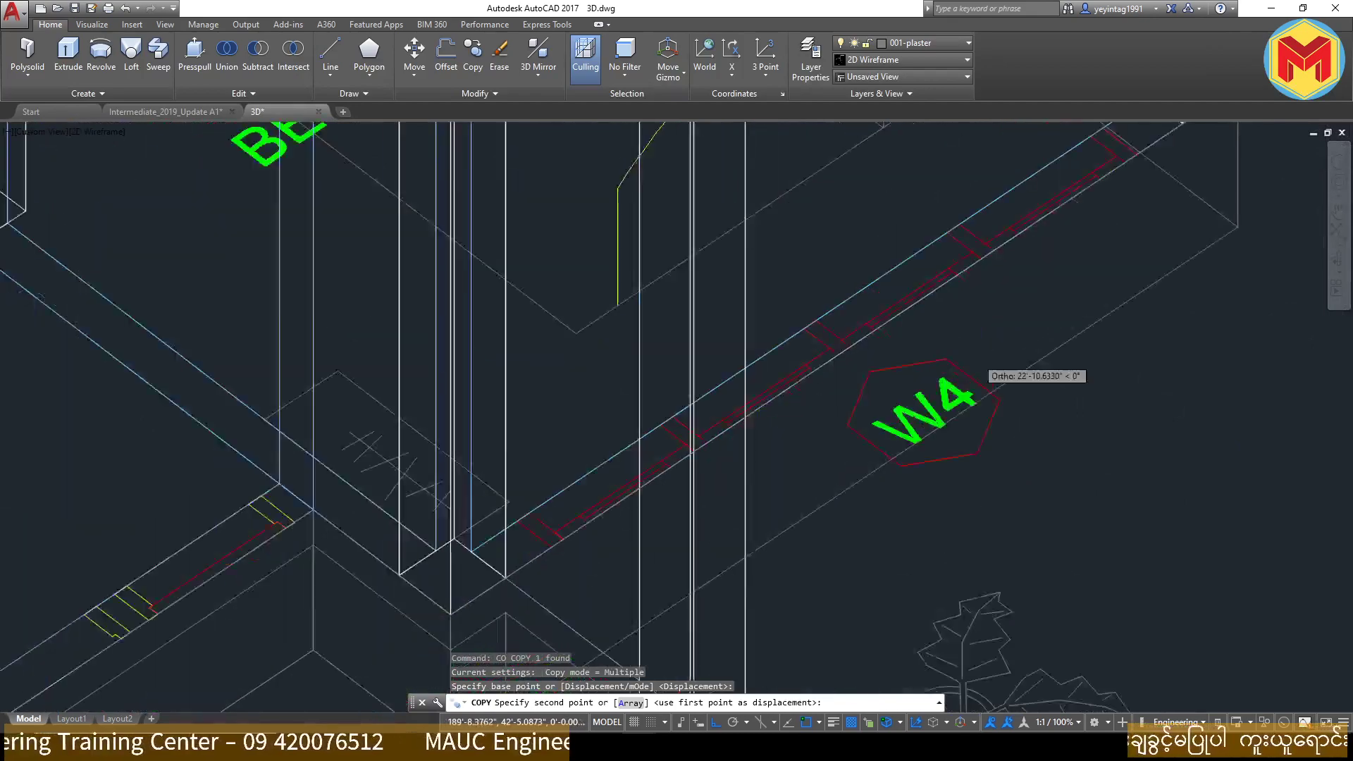
scroll(980, 366, "up", 4)
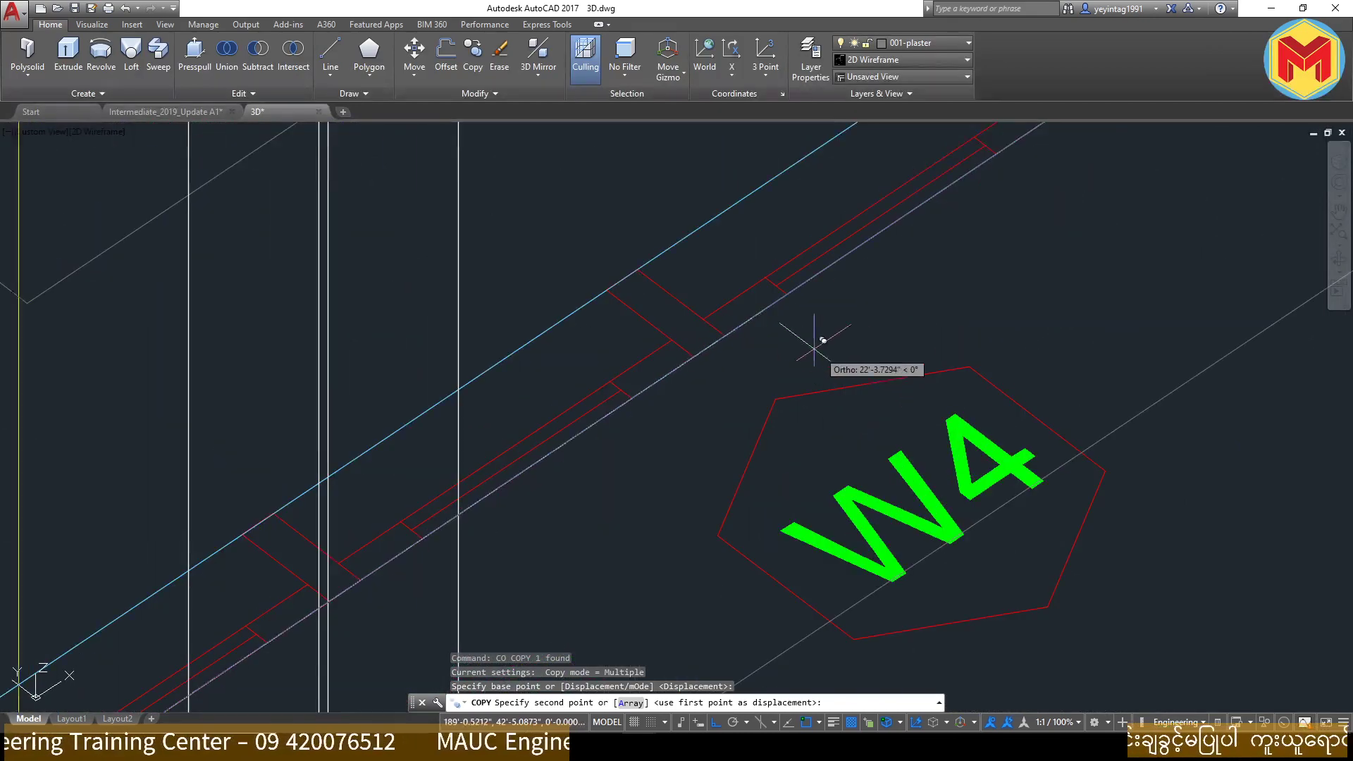
left_click(710, 346)
scroll(710, 345, "down", 4)
scroll(1105, 455, "down", 4)
key("Return")
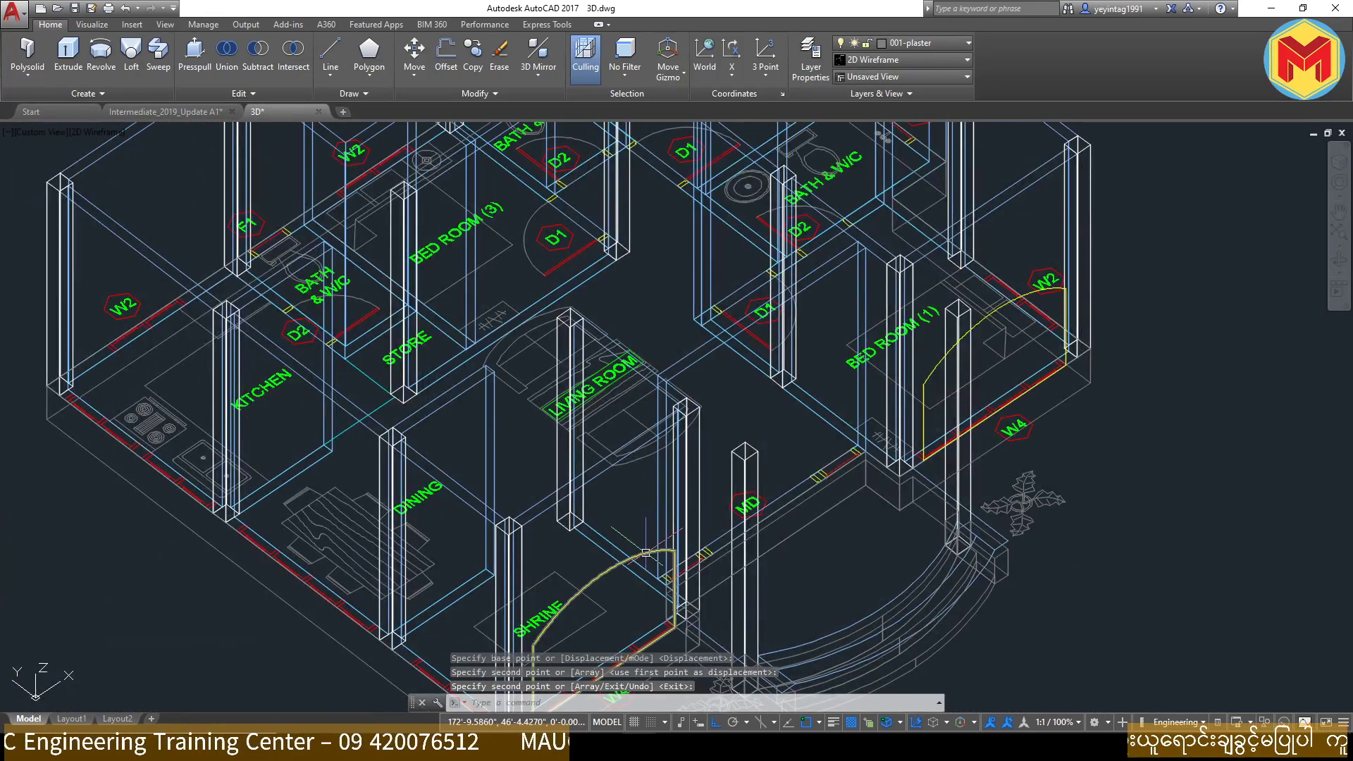
left_click(675, 544)
Step: Select both arched outlines and put them on the 001-WIN layer
left_click(1029, 295)
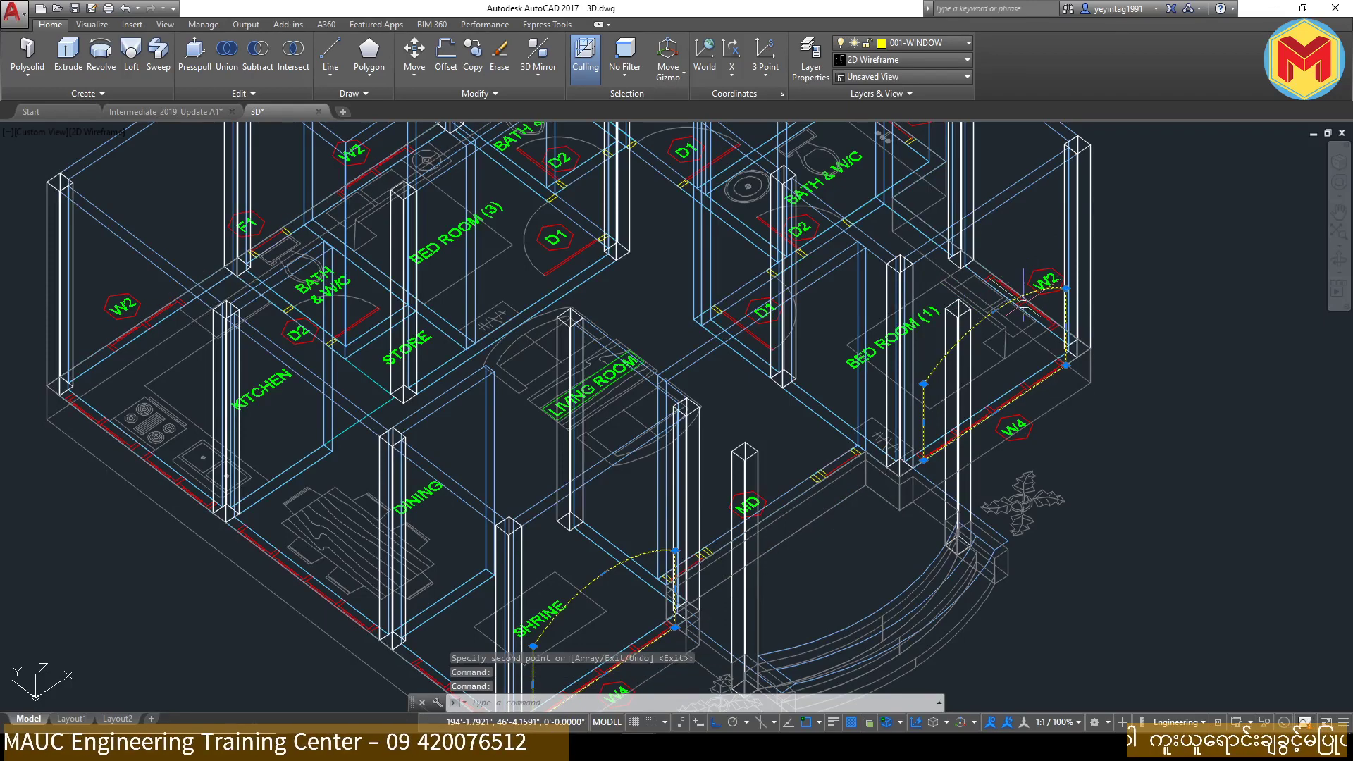
left_click(925, 44)
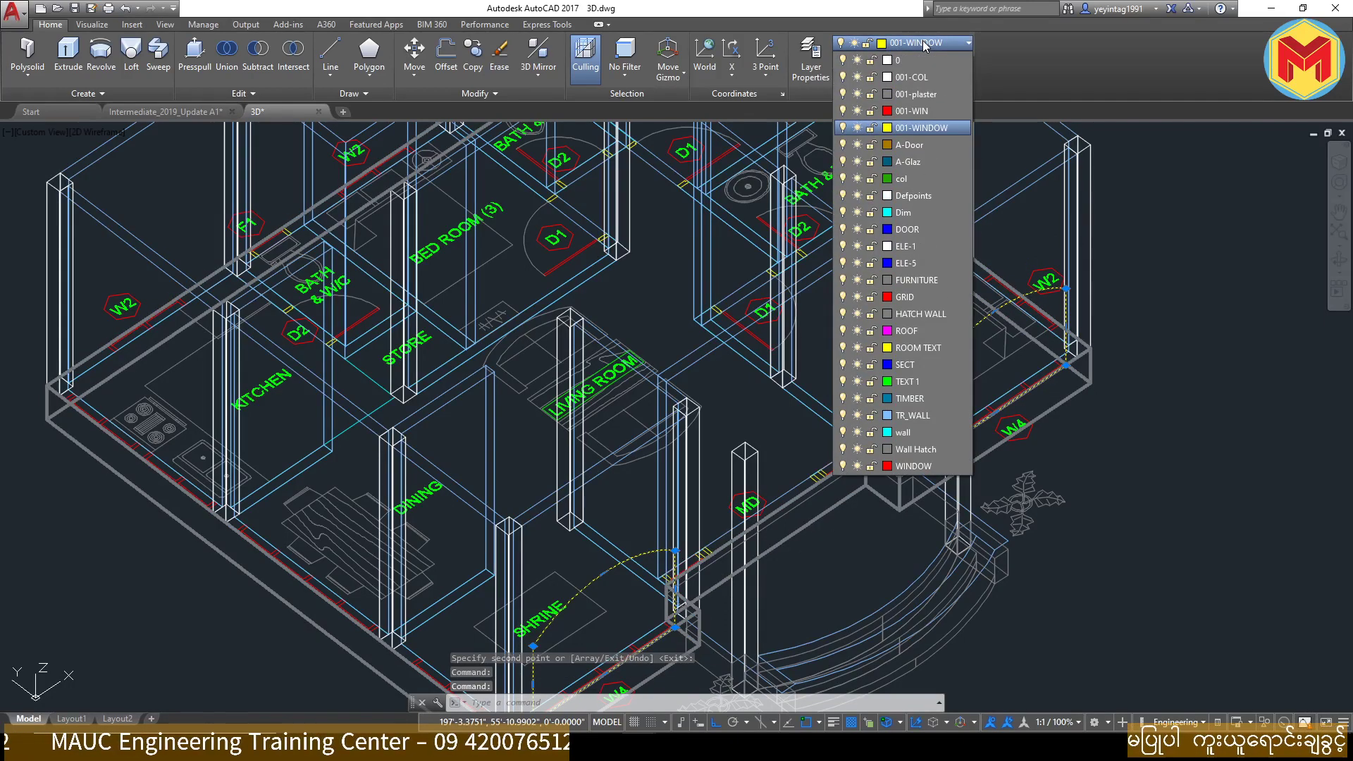
left_click(932, 111)
scroll(1130, 416, "down", 3)
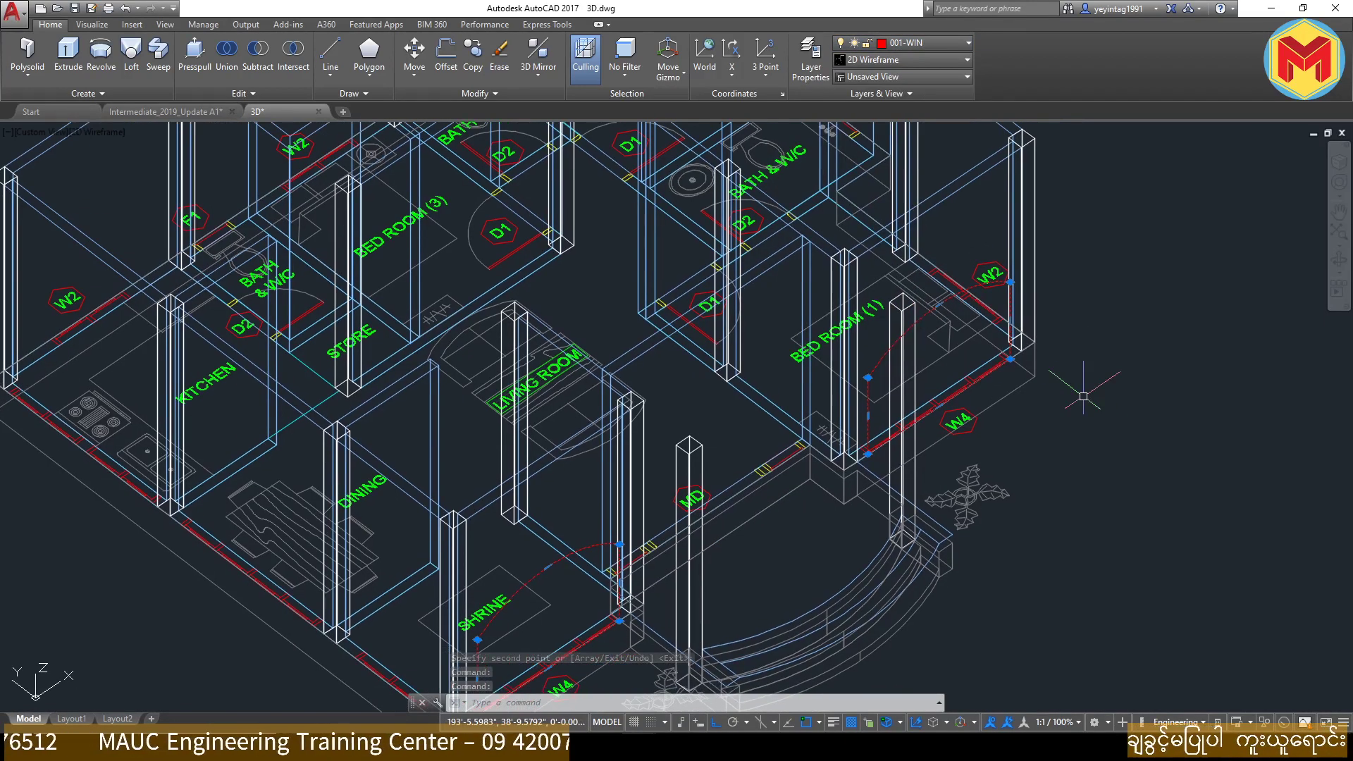
scroll(1130, 416, "down", 1)
Step: Move both arched outlines 3' up the walls
type("m")
key("Return")
left_click(1130, 417)
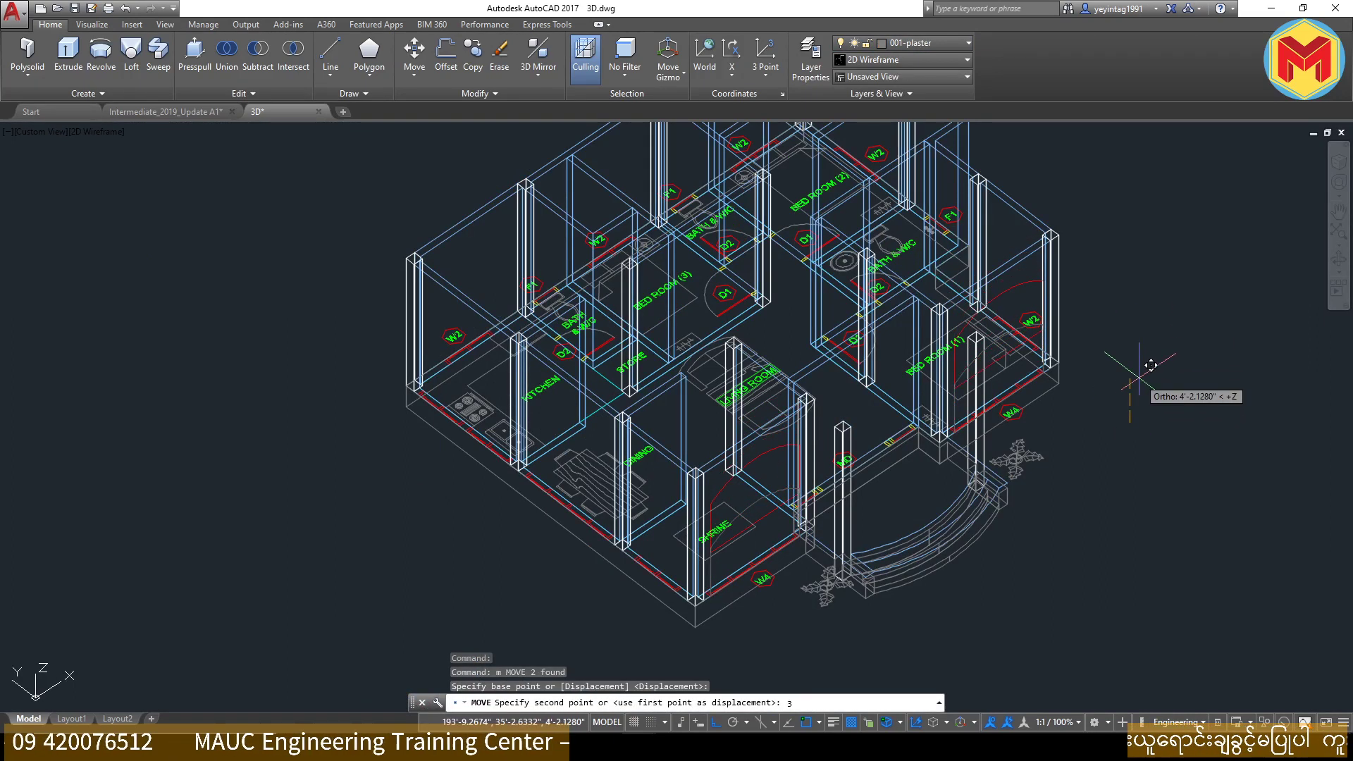
type("'")
key("Return")
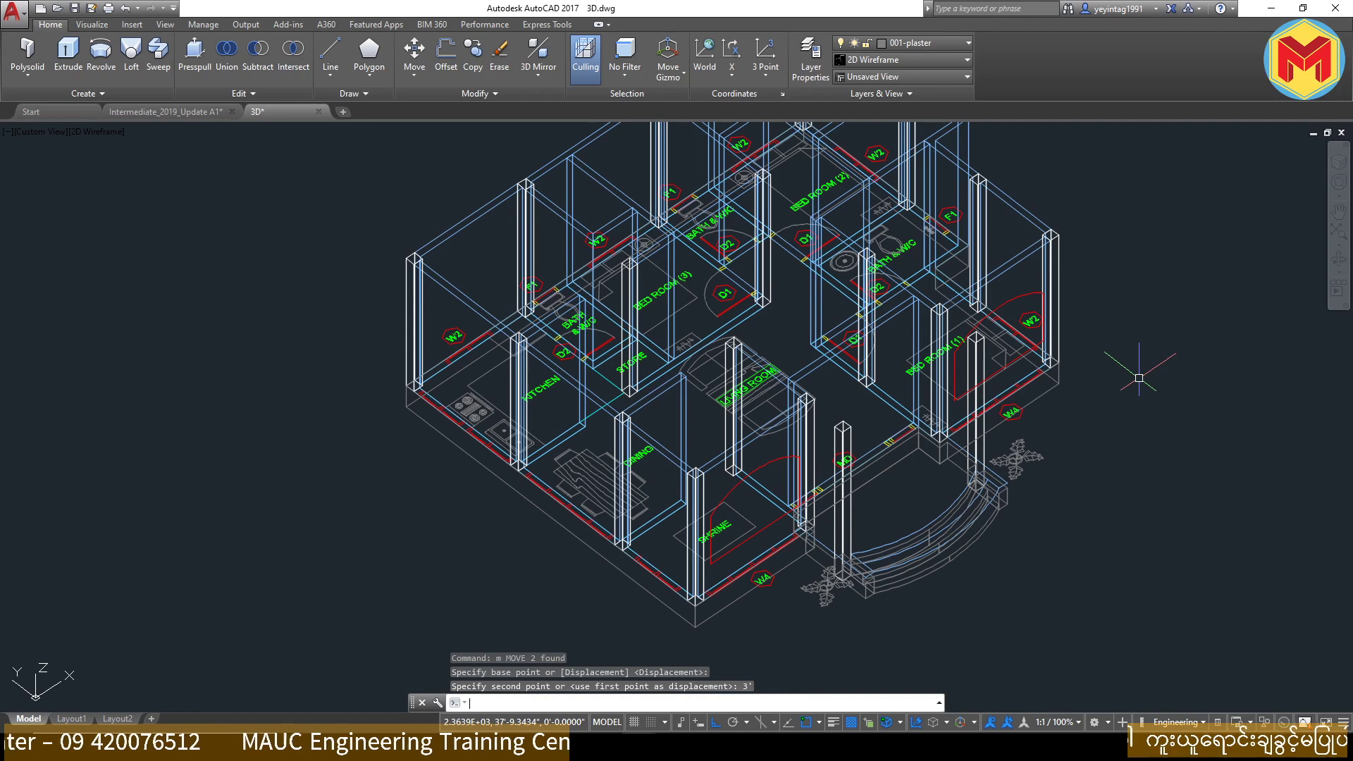
left_click(874, 60)
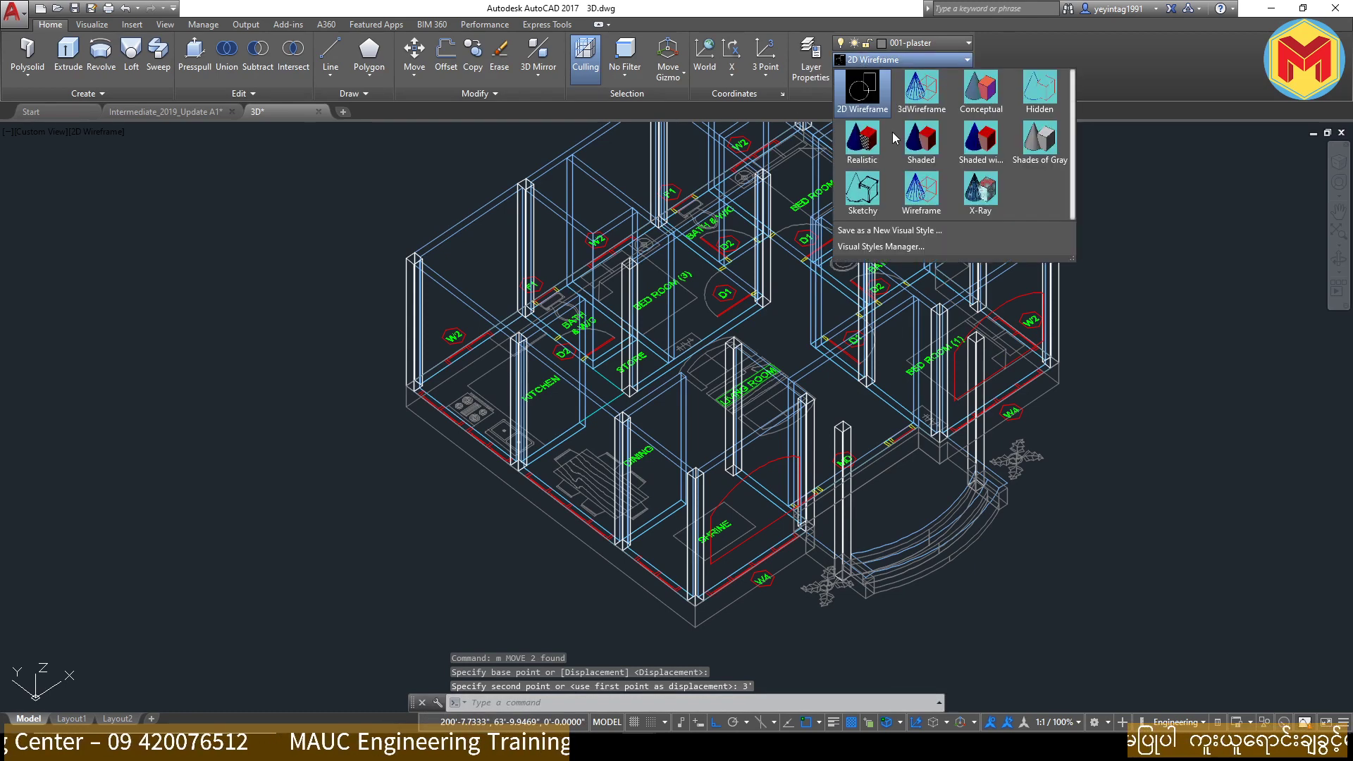
Step: Switch to Conceptual style and press-pull the Shrine arch through its wall
left_click(972, 96)
scroll(1086, 394, "up", 5)
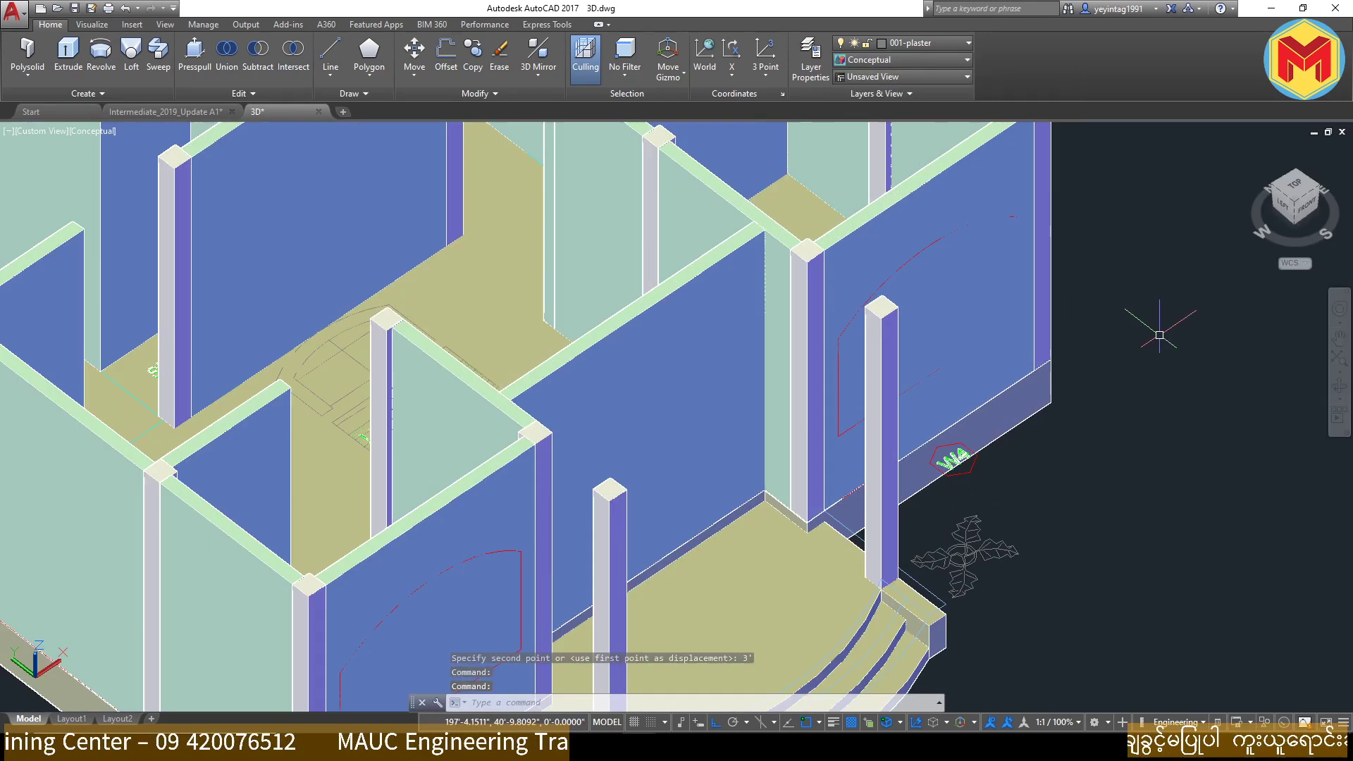
scroll(1159, 336, "down", 2)
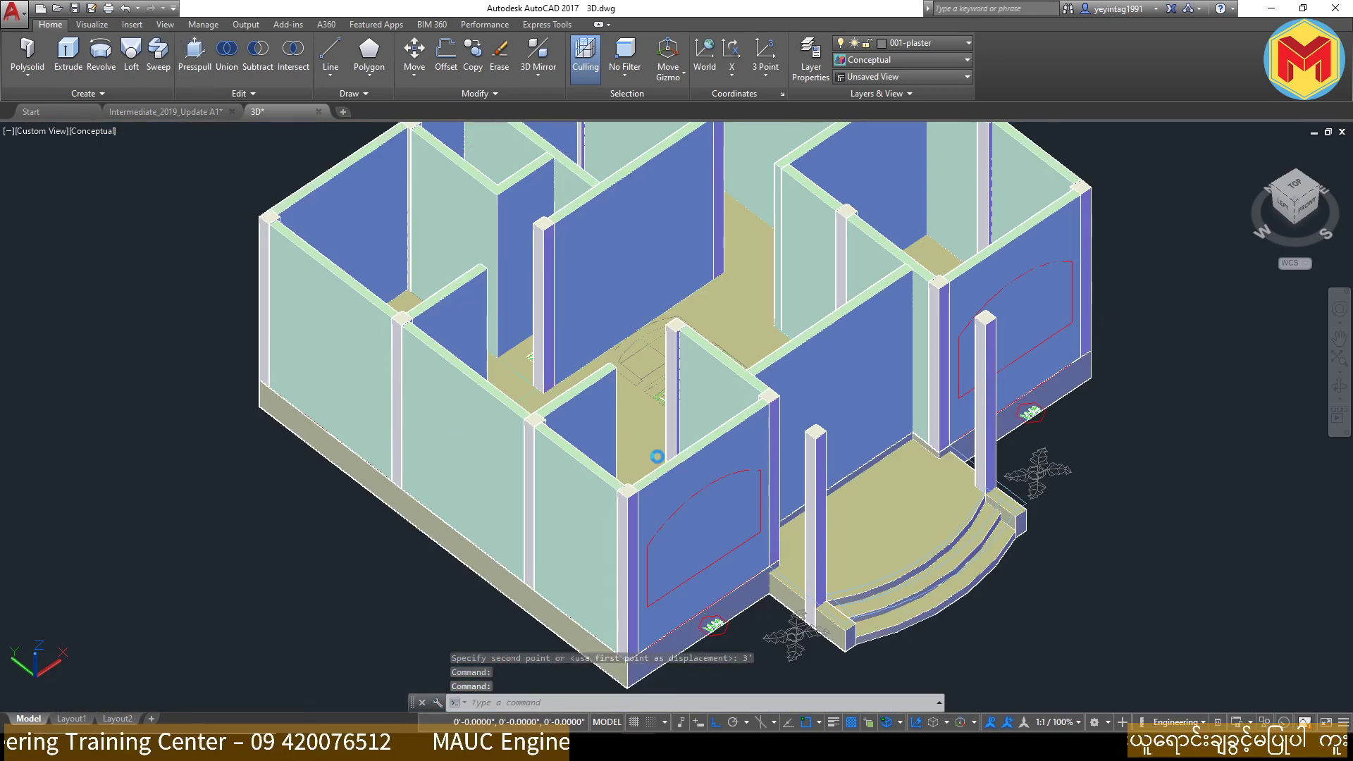
left_click(703, 532)
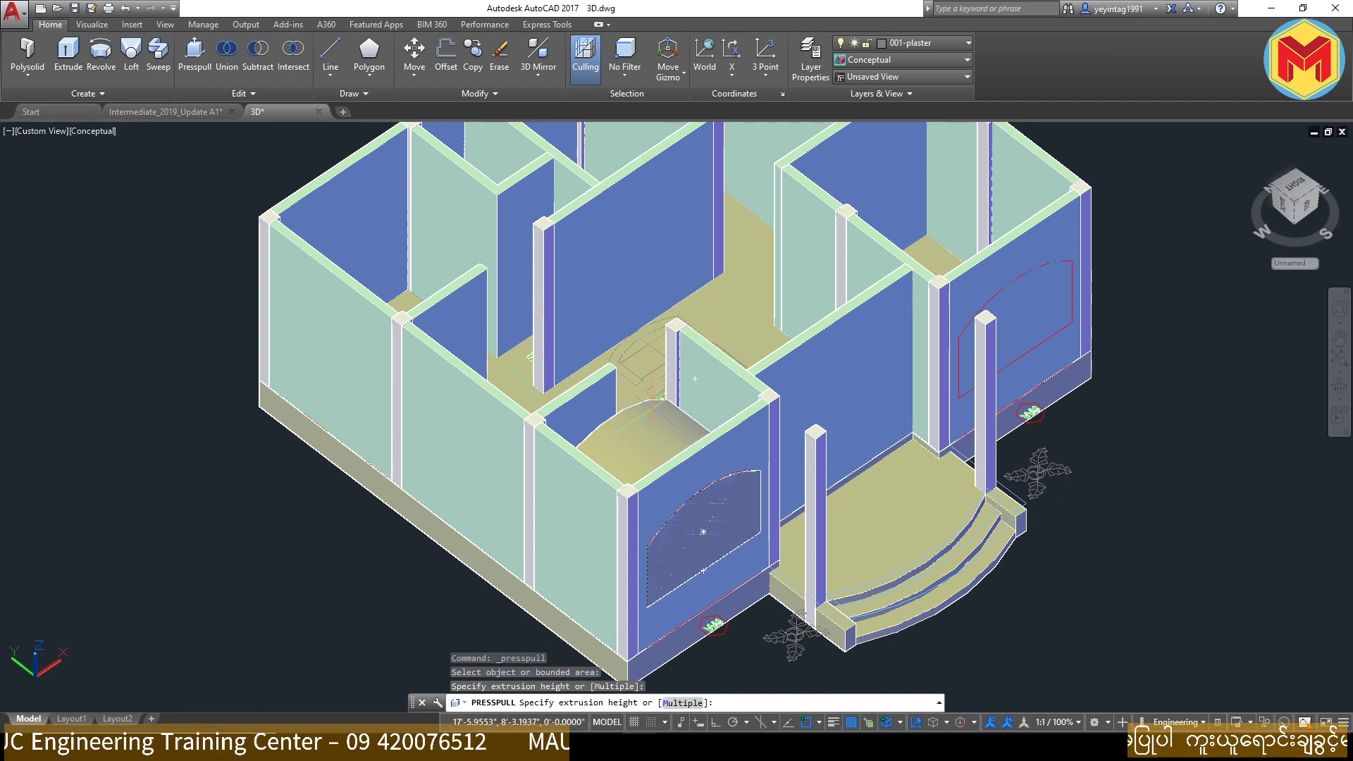
left_click(678, 415)
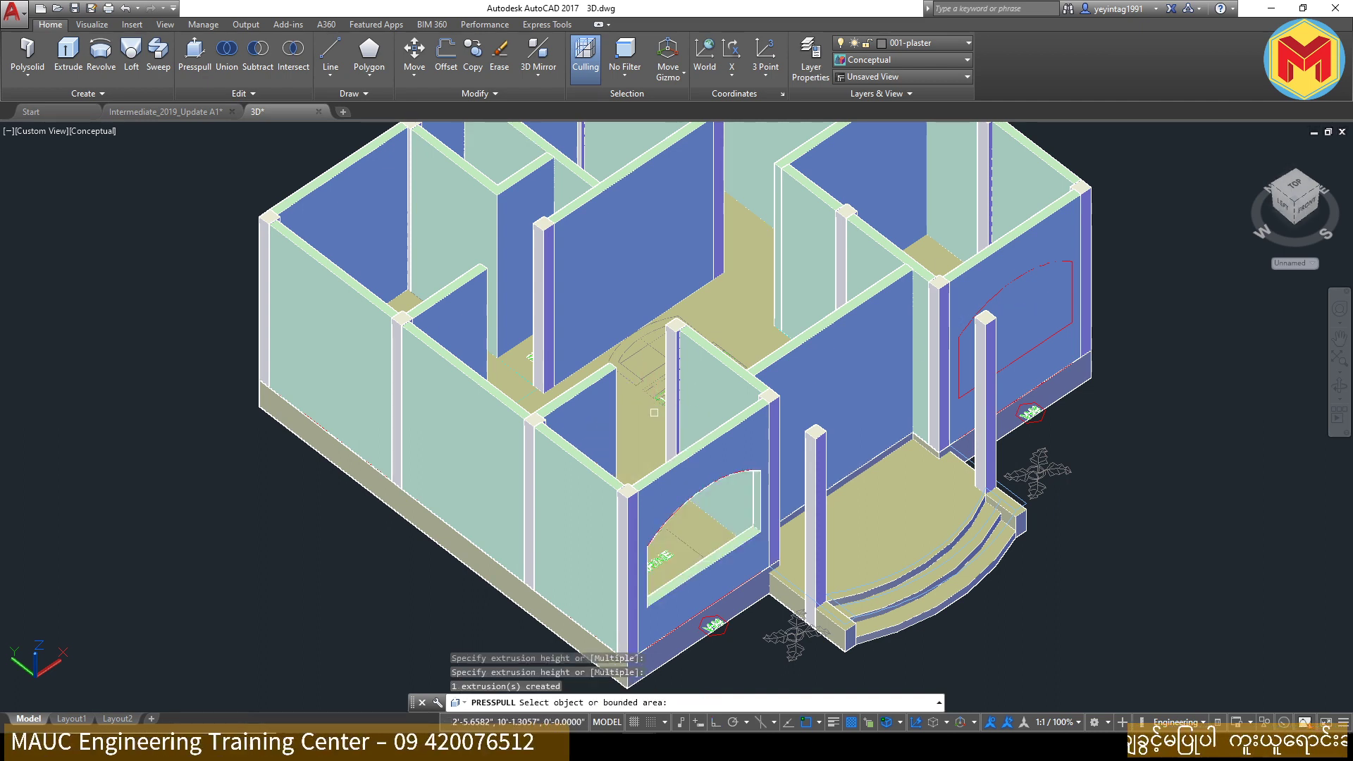
Step: Press-pull the Bed Room (1) arch through its wall
left_click(1018, 299)
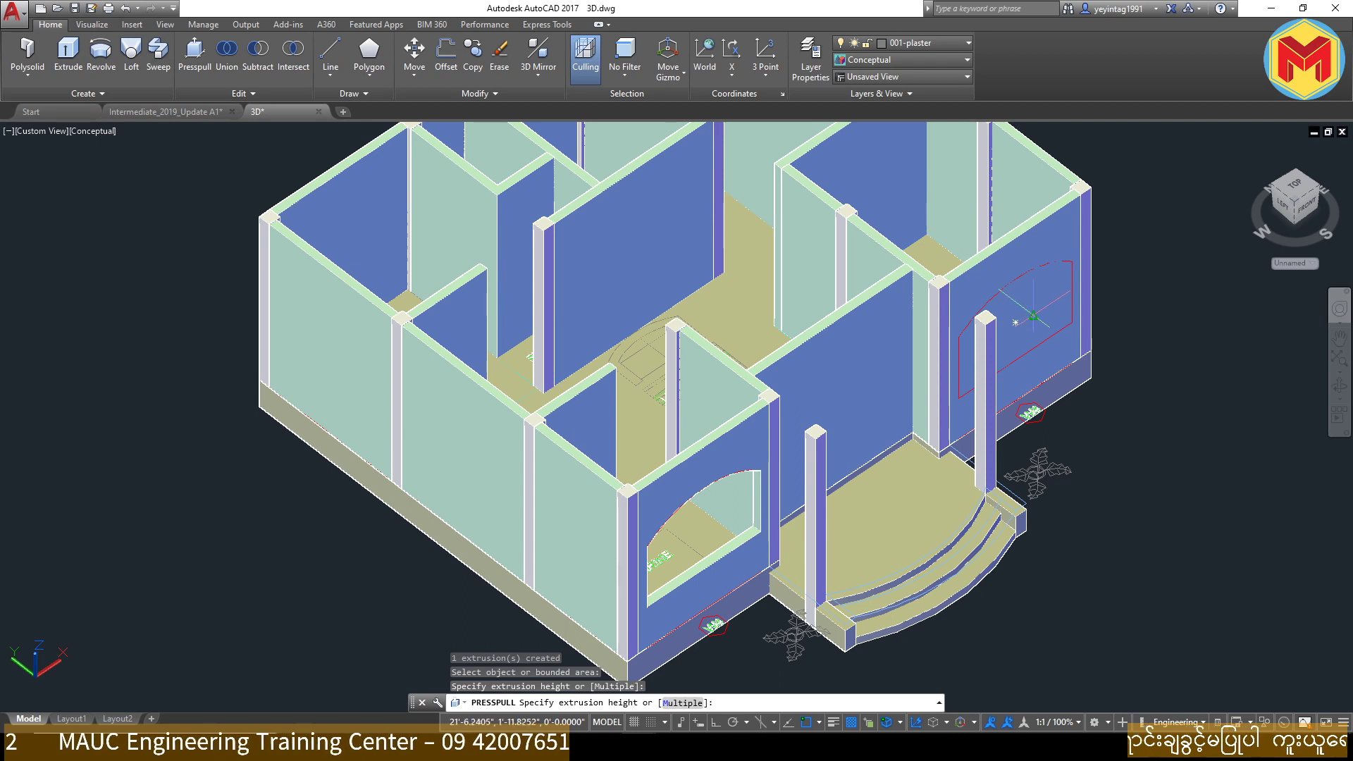
left_click(195, 56)
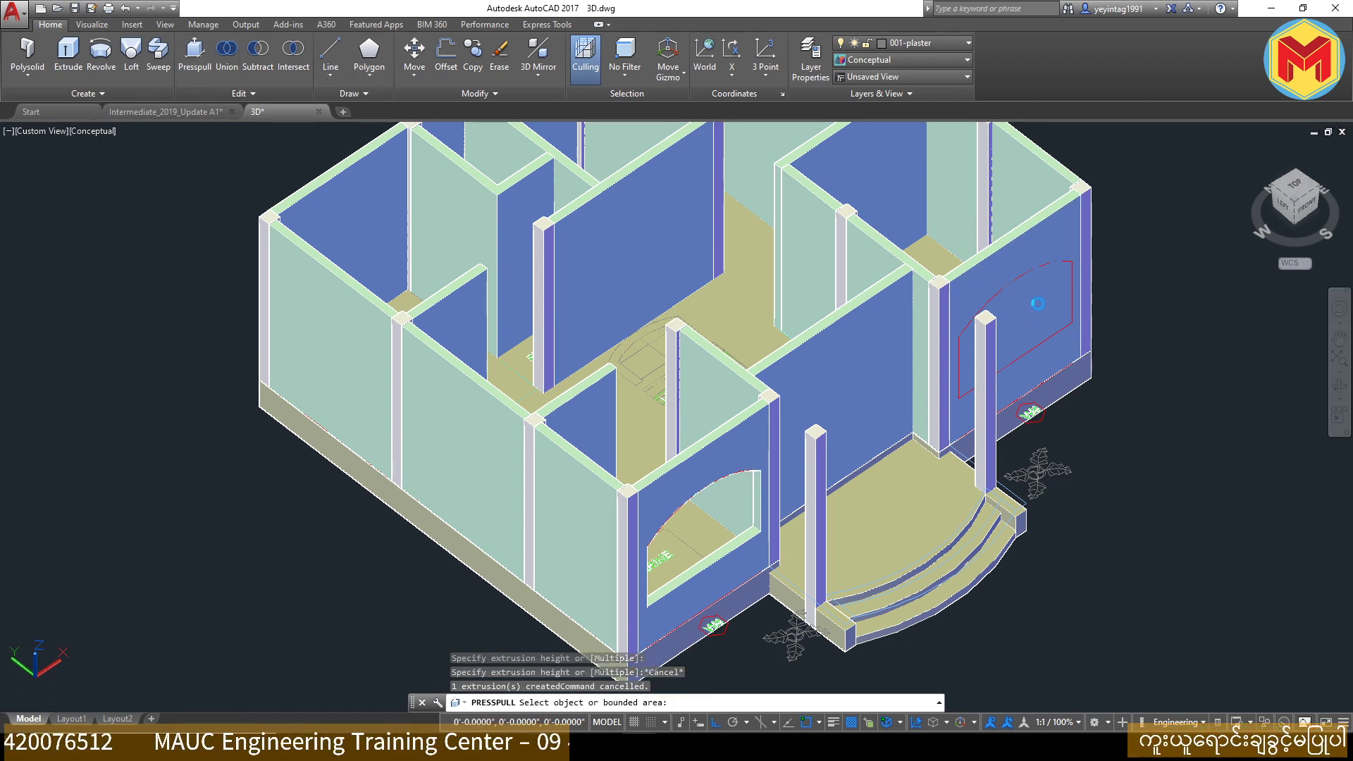
left_click(1039, 324)
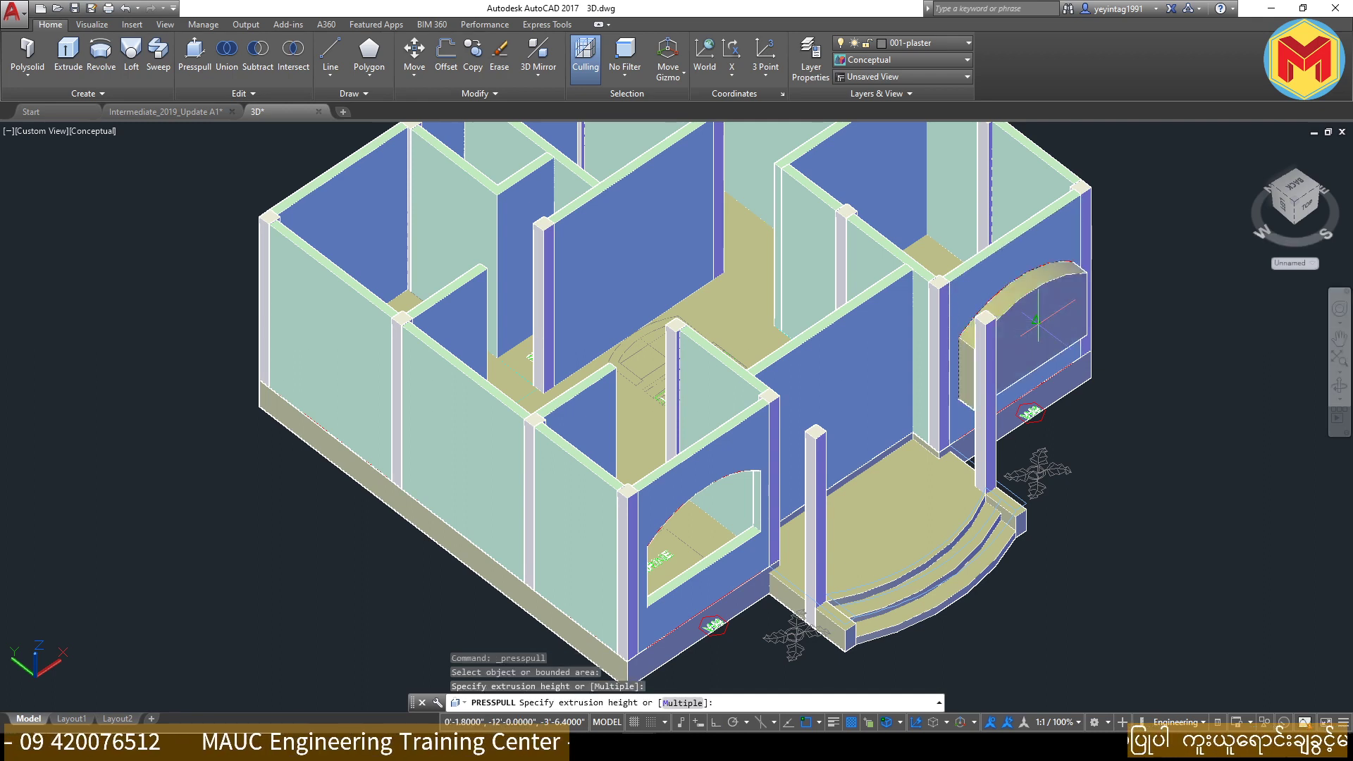
left_click(977, 276)
key("Return")
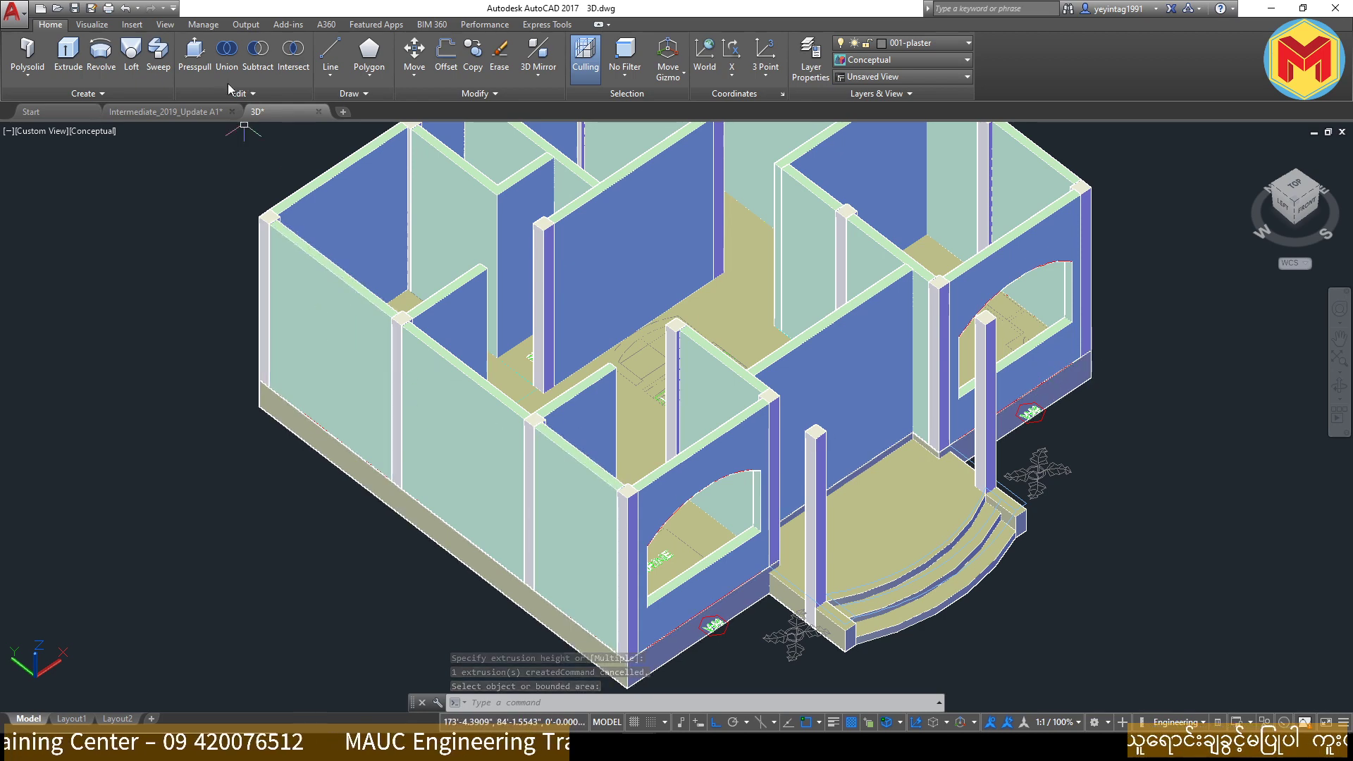
left_click(903, 59)
Step: Switch back to the 2D Wireframe view and zoom to the window details
left_click(864, 88)
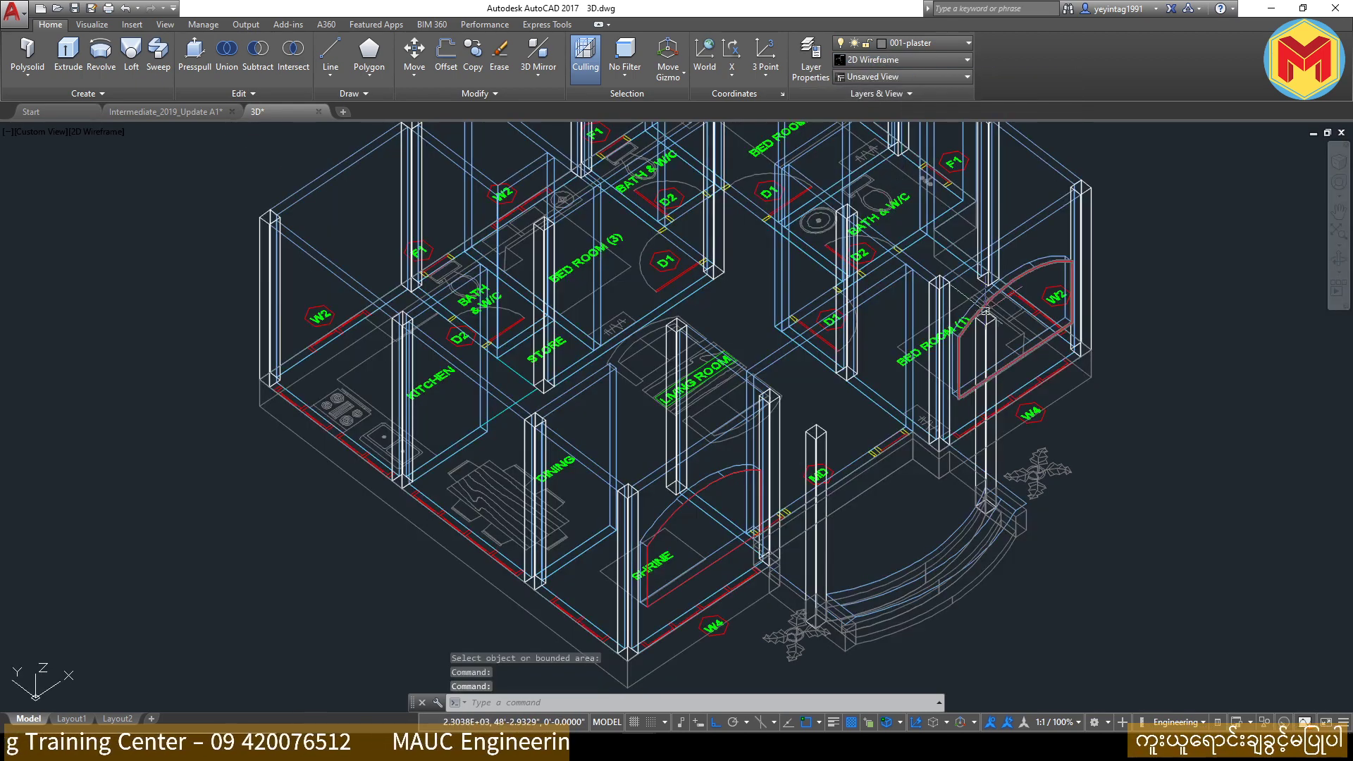
scroll(986, 311, "down", 5)
scroll(935, 299, "up", 8)
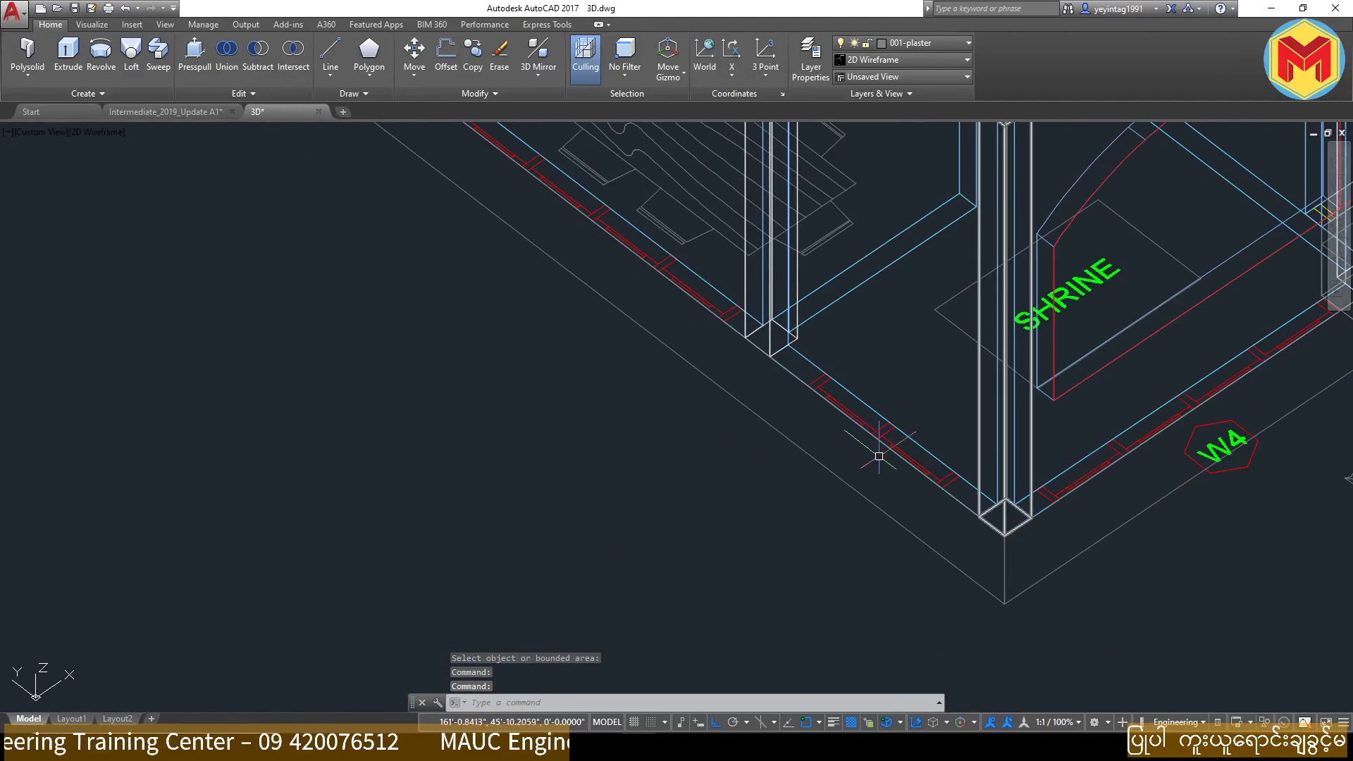
scroll(951, 414, "down", 4)
scroll(930, 367, "down", 5)
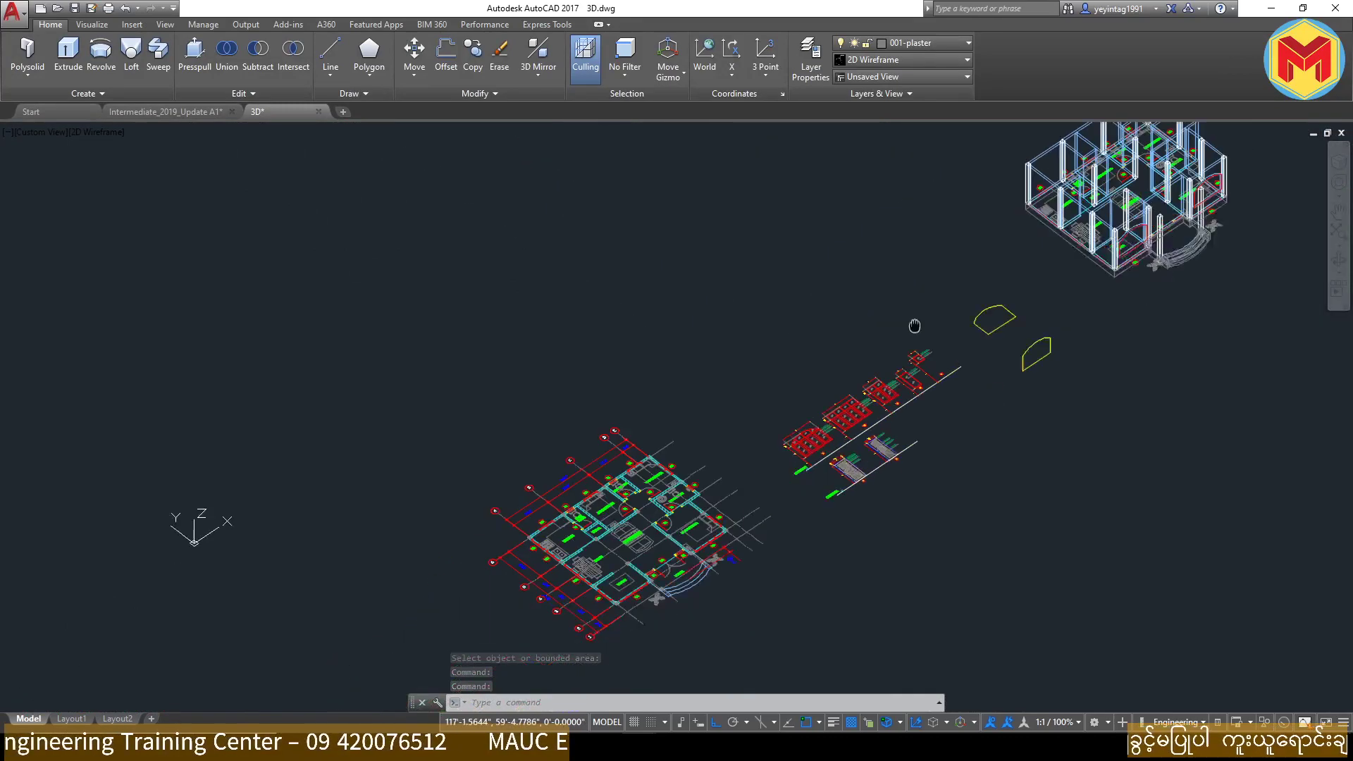
scroll(912, 321, "up", 5)
scroll(870, 413, "up", 2)
scroll(916, 394, "up", 2)
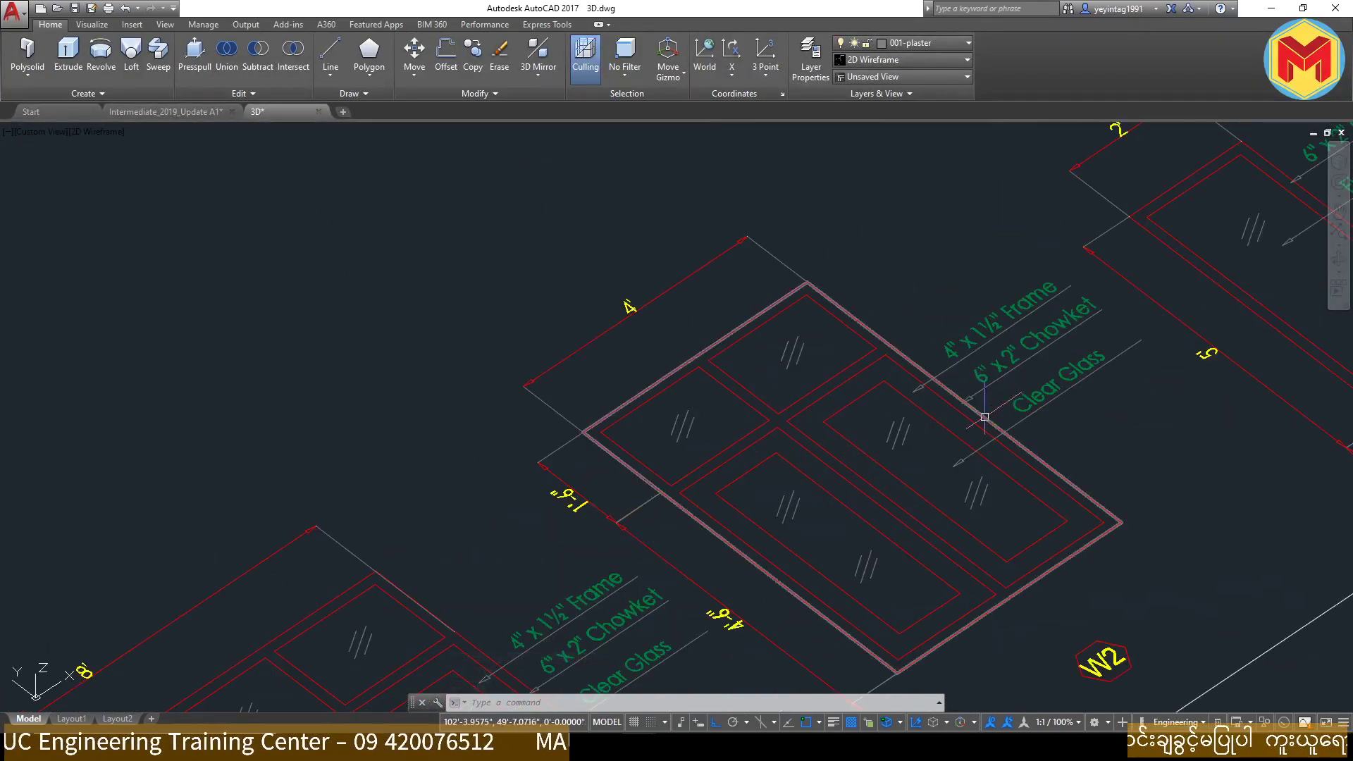
Step: Copy the red W2 window rectangle from the window details beside the yellow arcs
left_click(967, 421)
scroll(807, 436, "down", 4)
type("co")
key("Return")
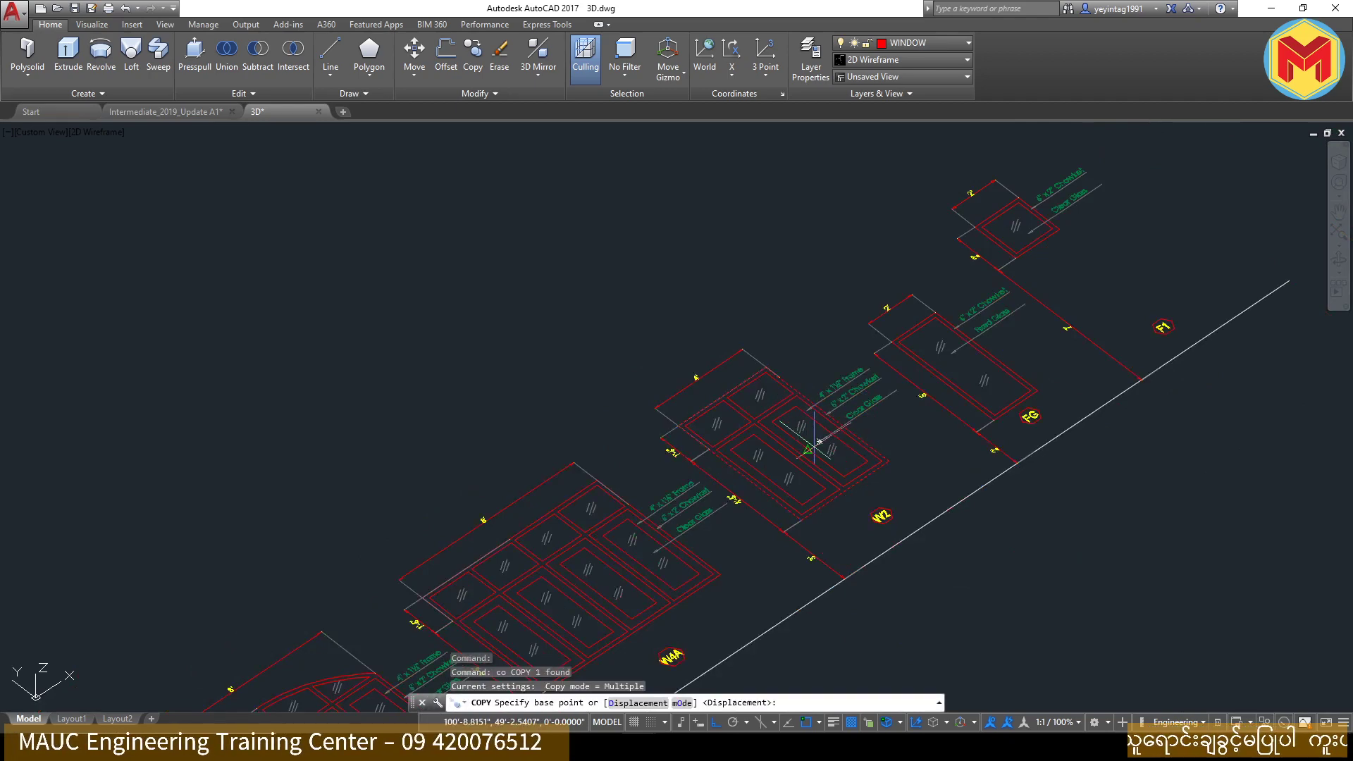
left_click(812, 439)
scroll(799, 445, "down", 3)
scroll(1008, 303, "down", 3)
left_click(1005, 339)
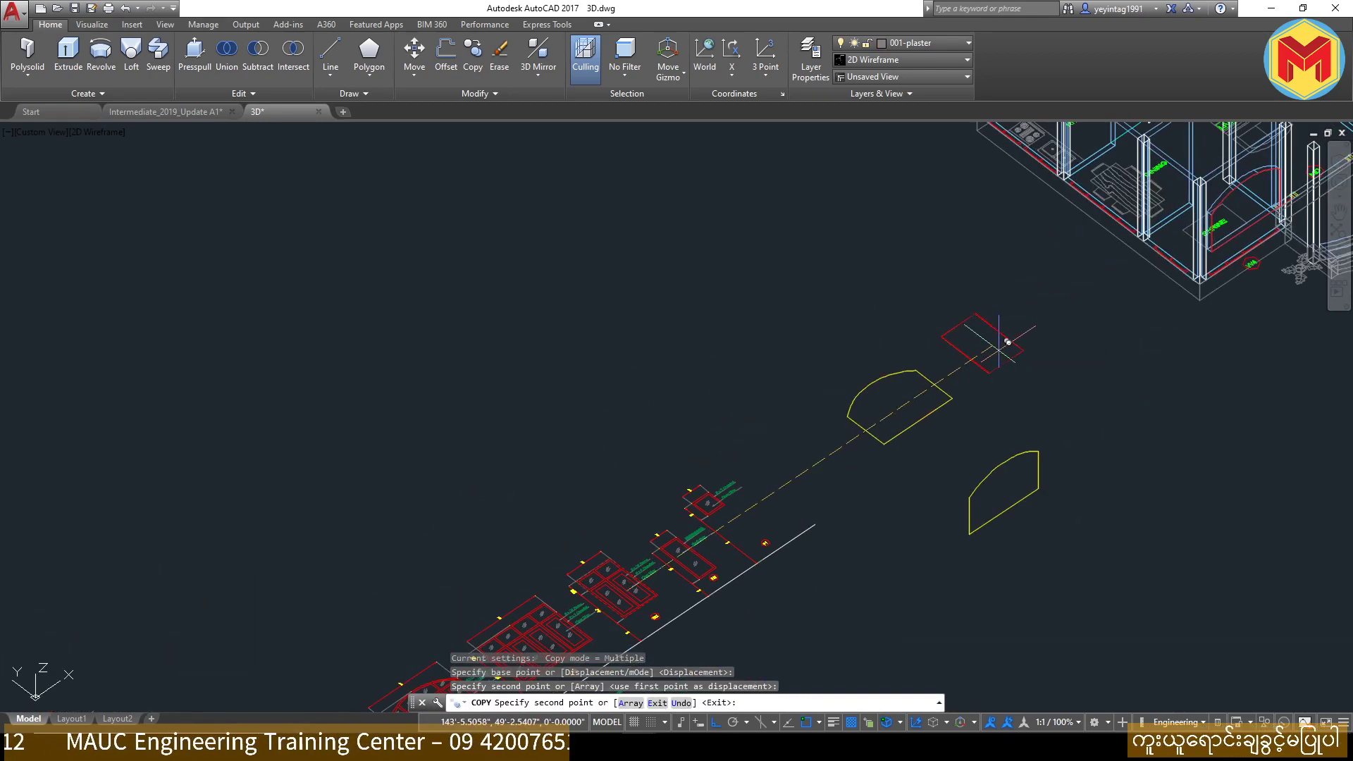
key("Return")
Step: Make a second copy of the red rectangle beside the first one
scroll(1048, 351, "up", 6)
left_click(1030, 361)
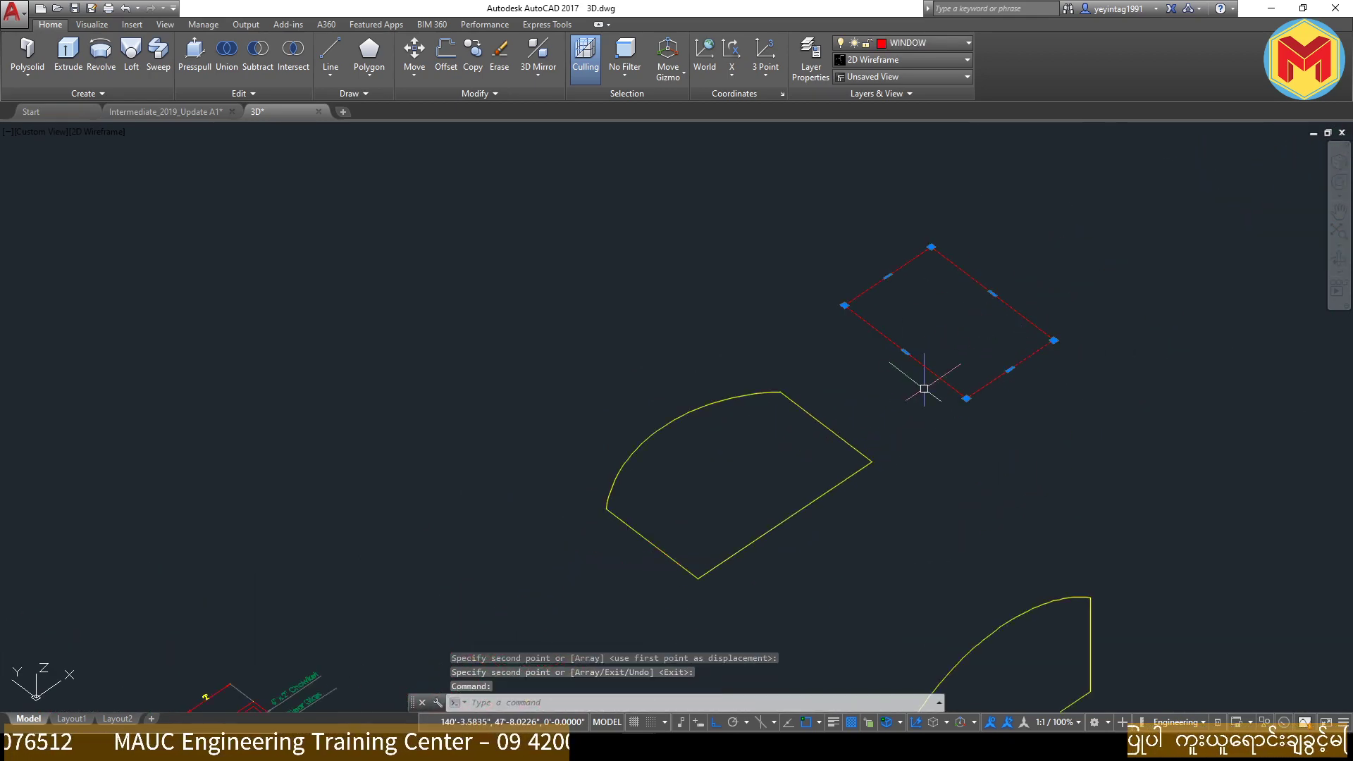
type("co")
key("Return")
left_click(1027, 371)
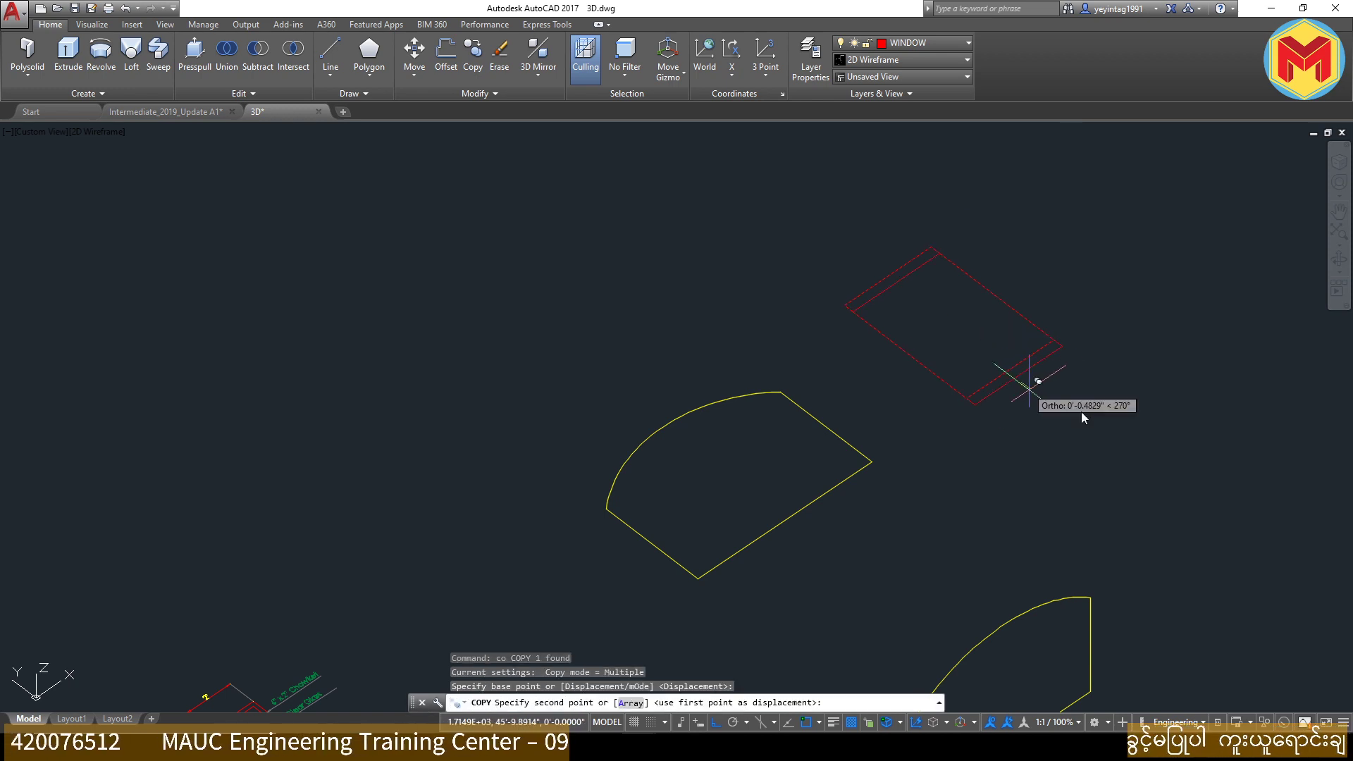
left_click(1276, 538)
key("Return")
middle_click_drag(1267, 541, 1165, 510)
type("3r")
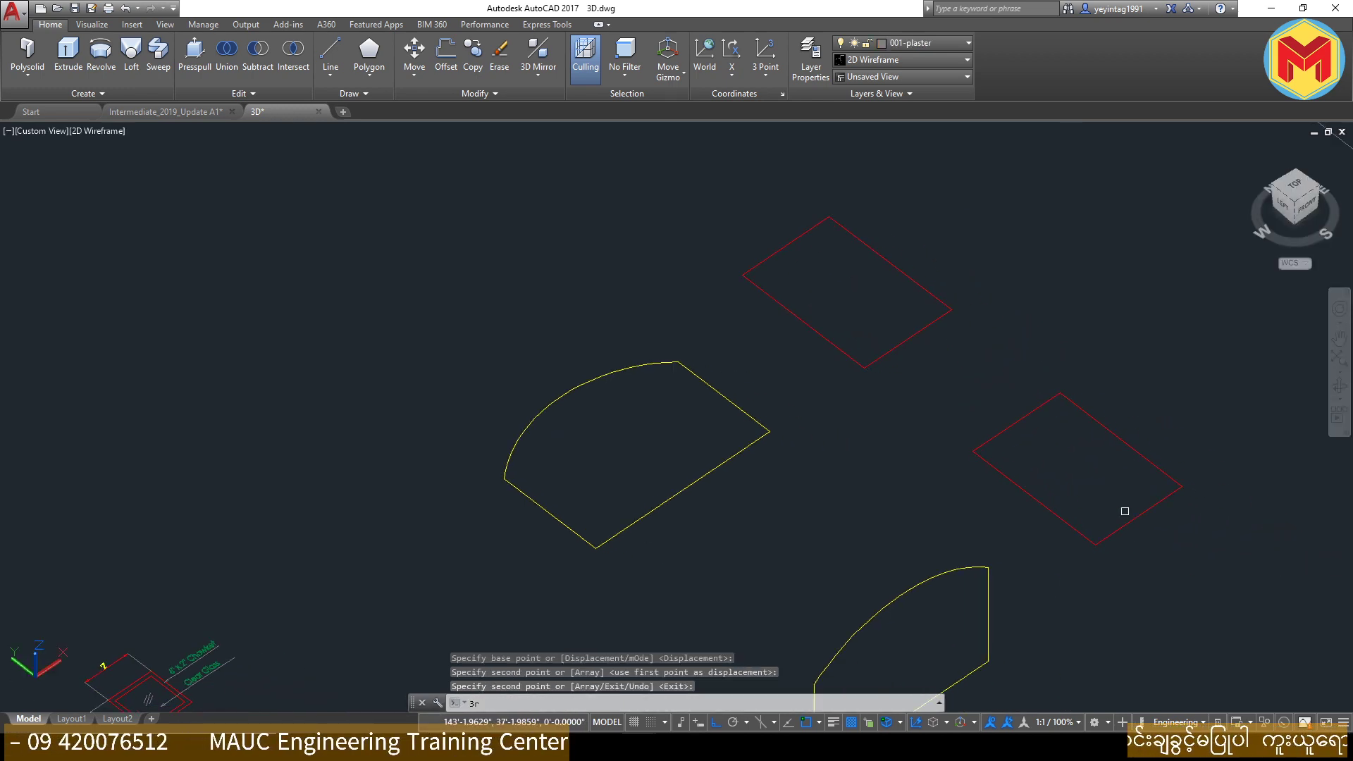
key("Return")
Step: Rotate the right red rectangle 90 degrees in 3D about a base point
left_click(1077, 448)
left_click(1110, 489)
key("Return")
left_click(1078, 469)
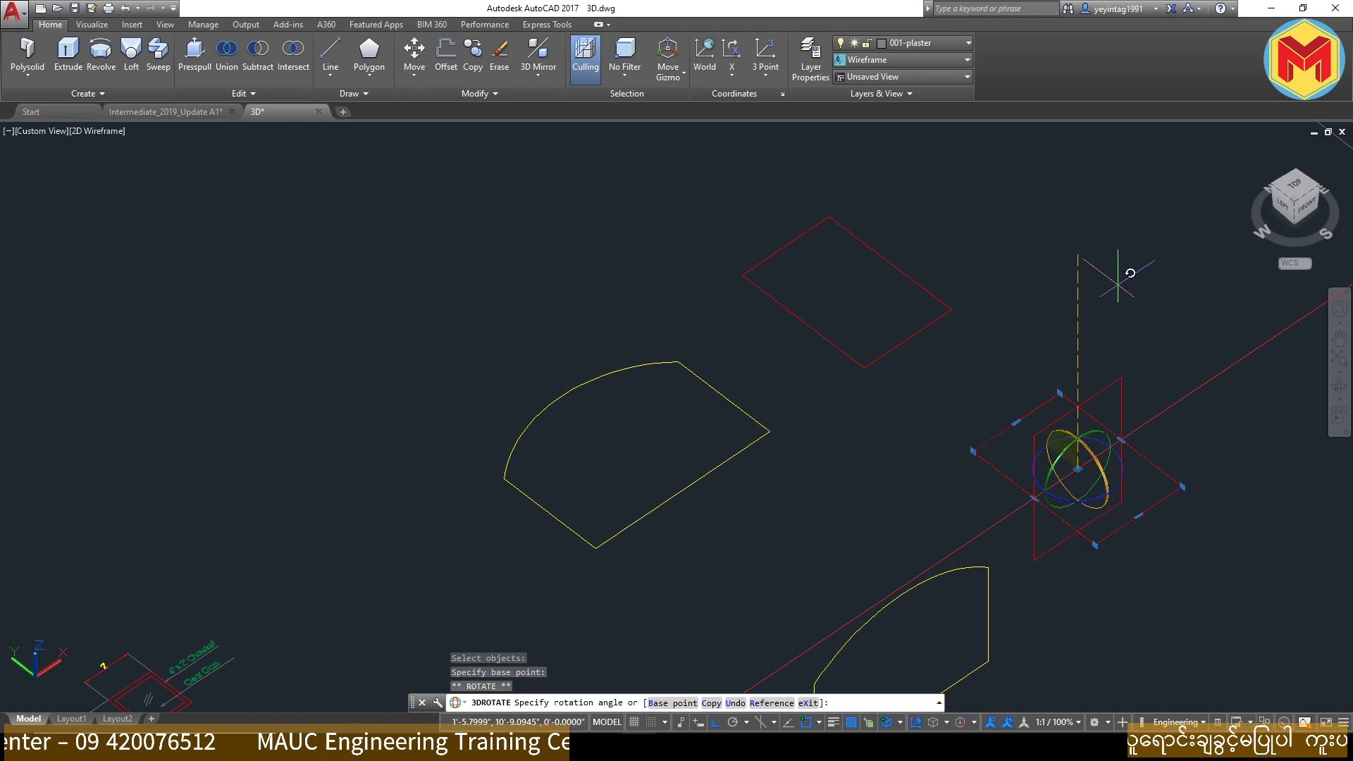
type("90")
key("Return")
Step: Attempt another 3DROTATE on the rectangle, picking base point and axis, then cancel it
scroll(1117, 345, "down", 5)
scroll(1009, 389, "up", 3)
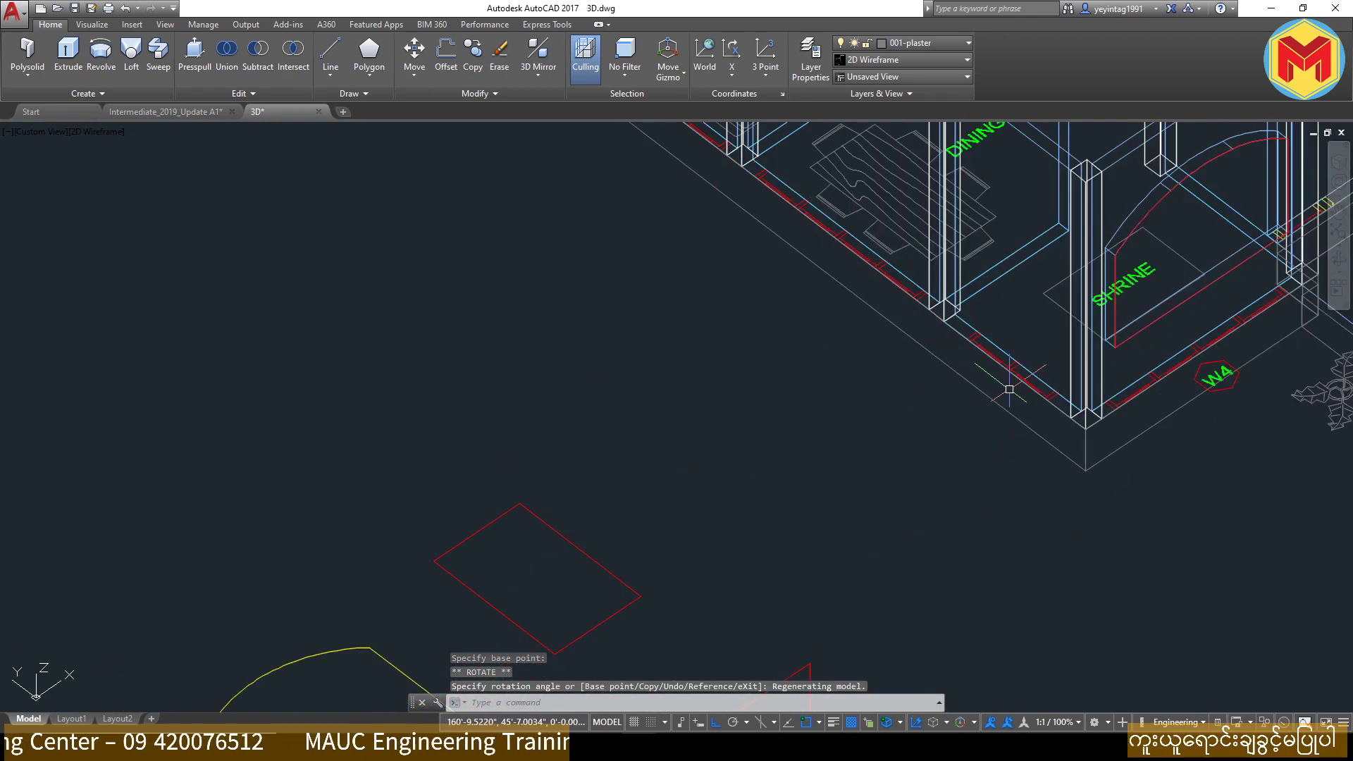
scroll(1002, 342, "down", 2)
middle_click_drag(940, 499, 936, 441)
type("3r")
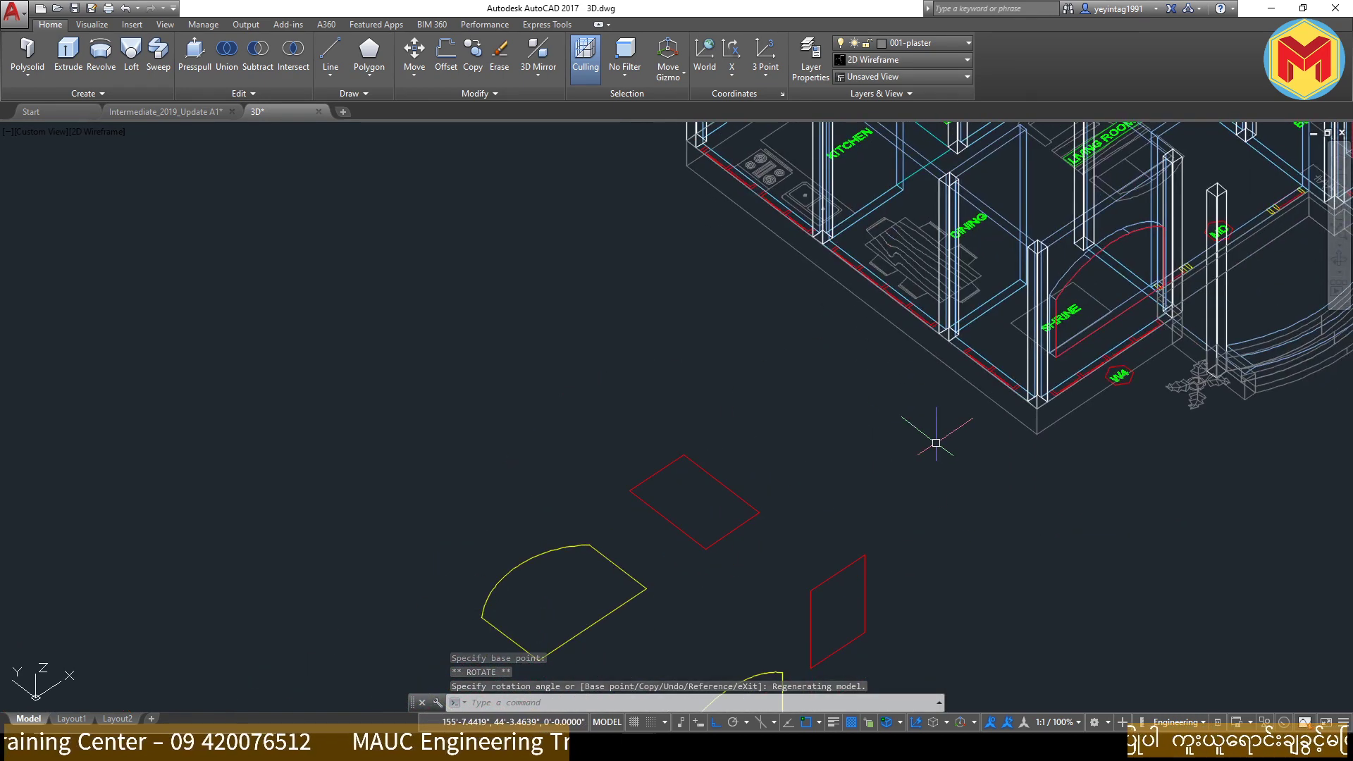
key("Return")
left_click(929, 470)
left_click(849, 642)
key("Return")
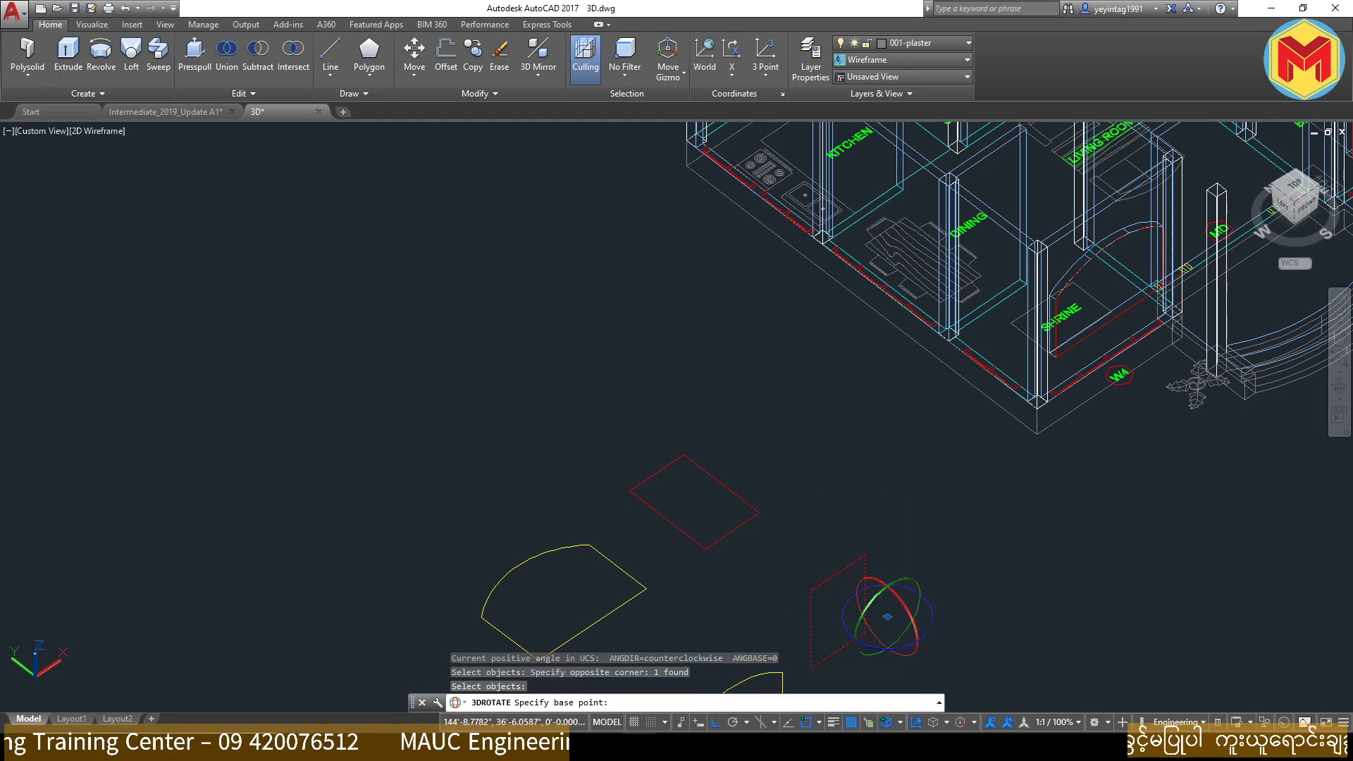
left_click(887, 617)
left_click(932, 622)
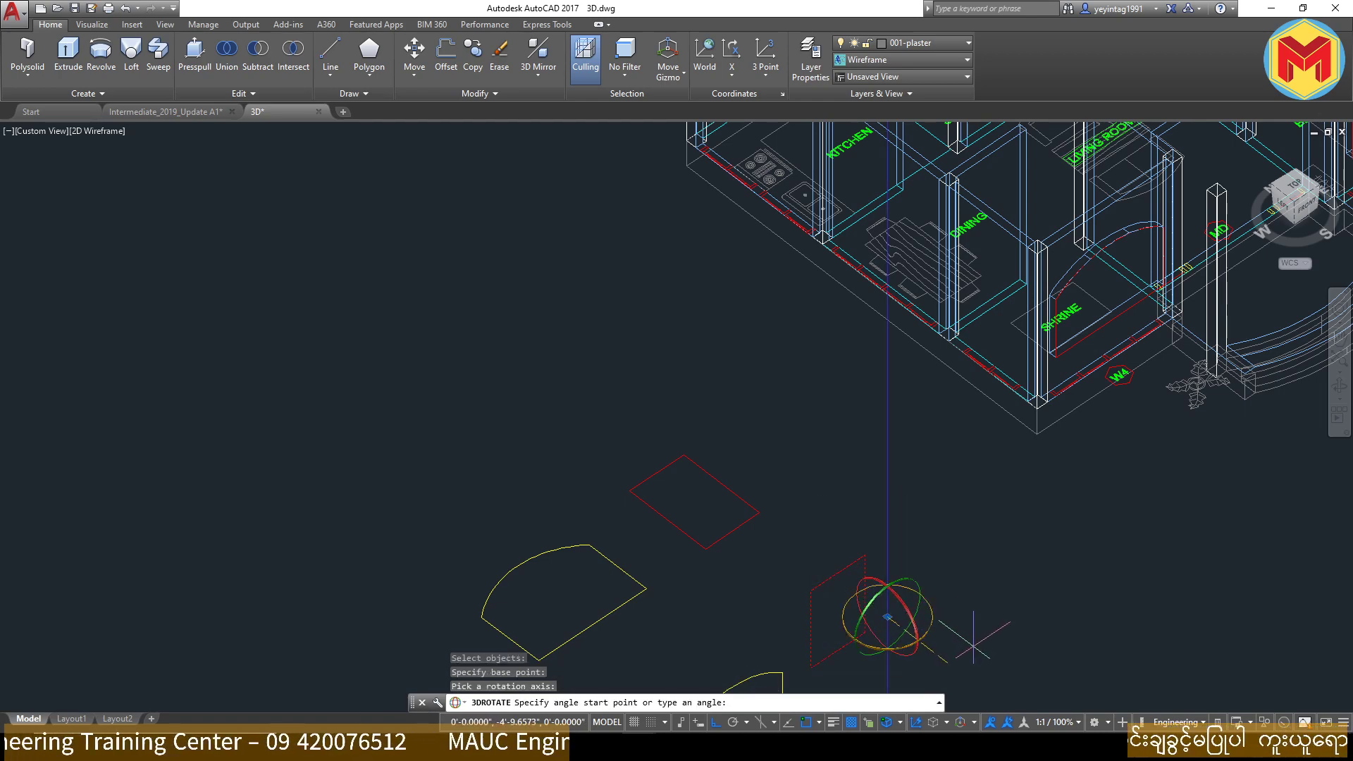
scroll(806, 229, "down", 2)
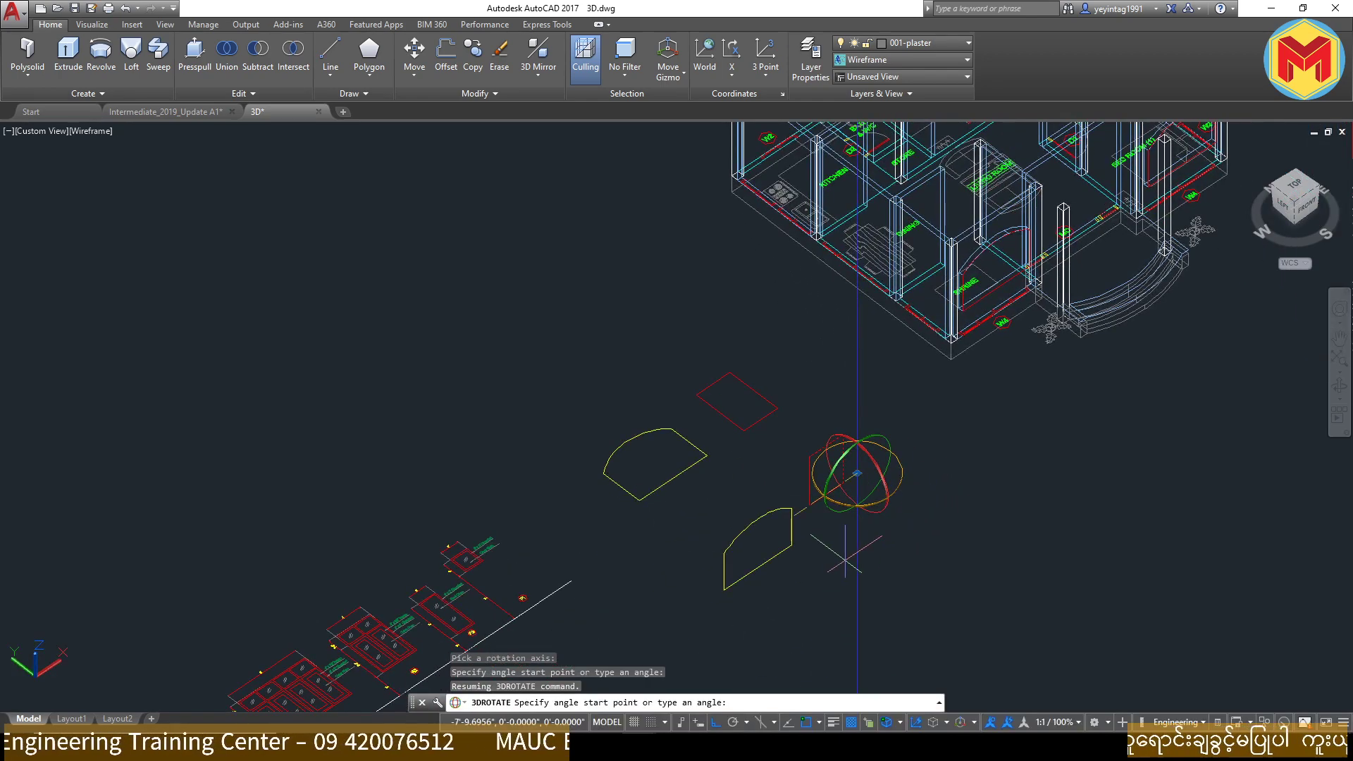
key("Escape")
Step: Restart 3DROTATE with the red rectangle window-selected for rotating
scroll(881, 480, "up", 2)
type("3r")
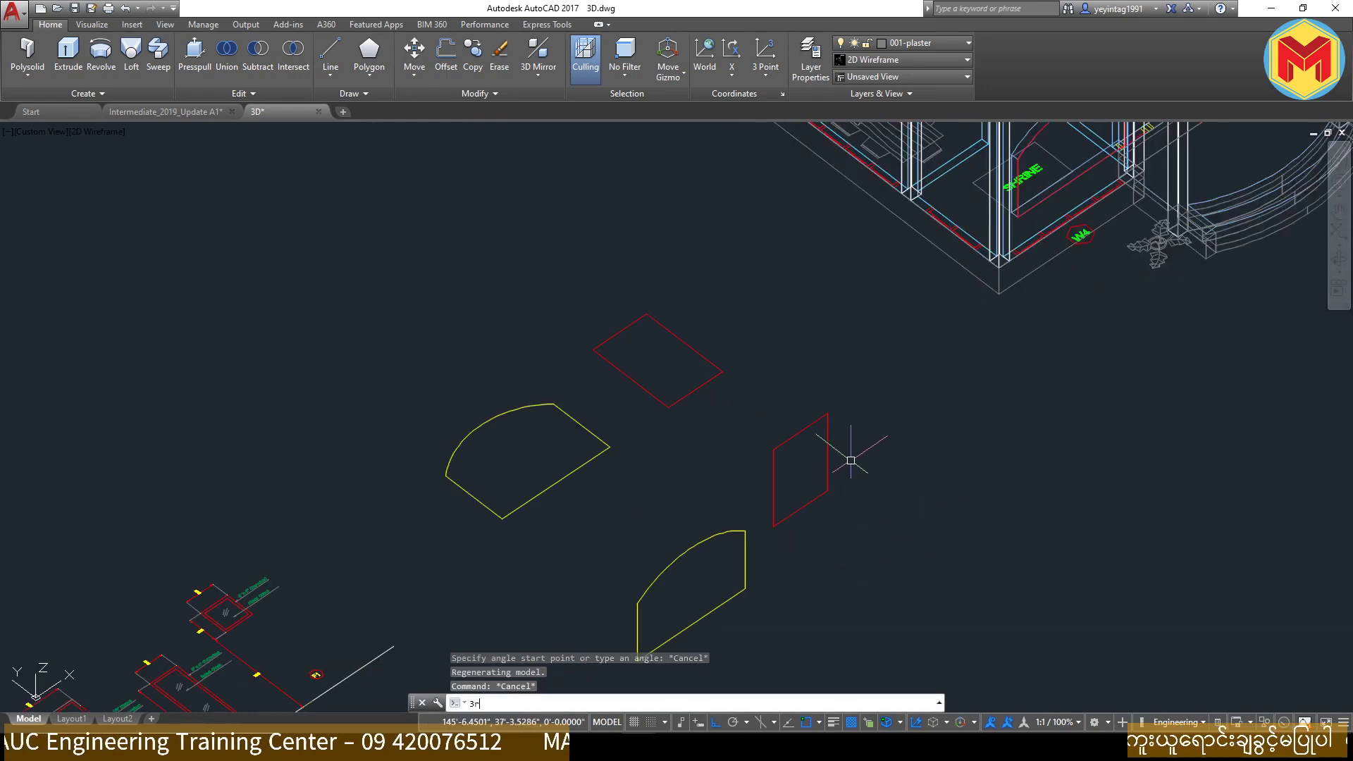
key("Return")
left_click(874, 402)
left_click(774, 472)
key("Return")
Step: Finish the 3D rotation at 90 degrees so the rectangle stands upright
left_click(848, 480)
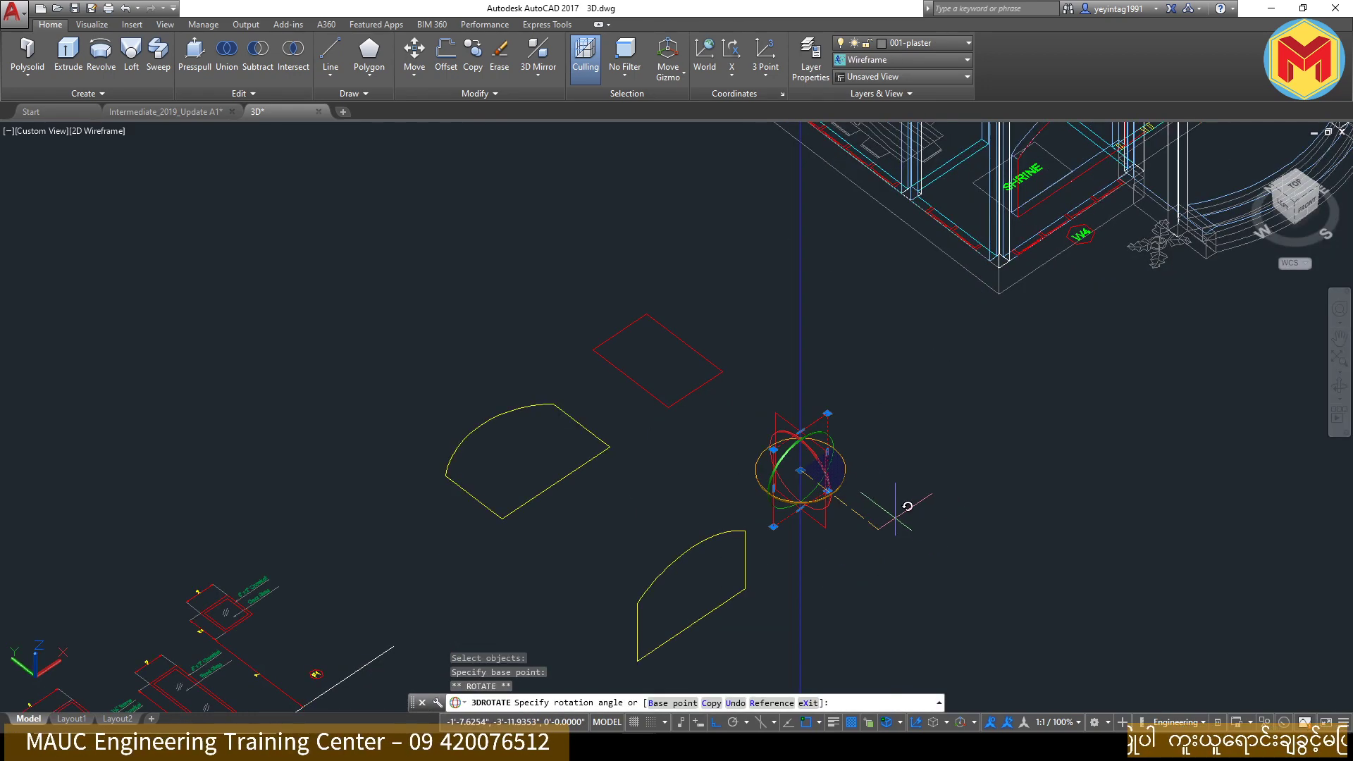
type("90")
key("Return")
Step: Begin copying the upright rectangle from a base point on its corner
left_click(916, 564)
type("co")
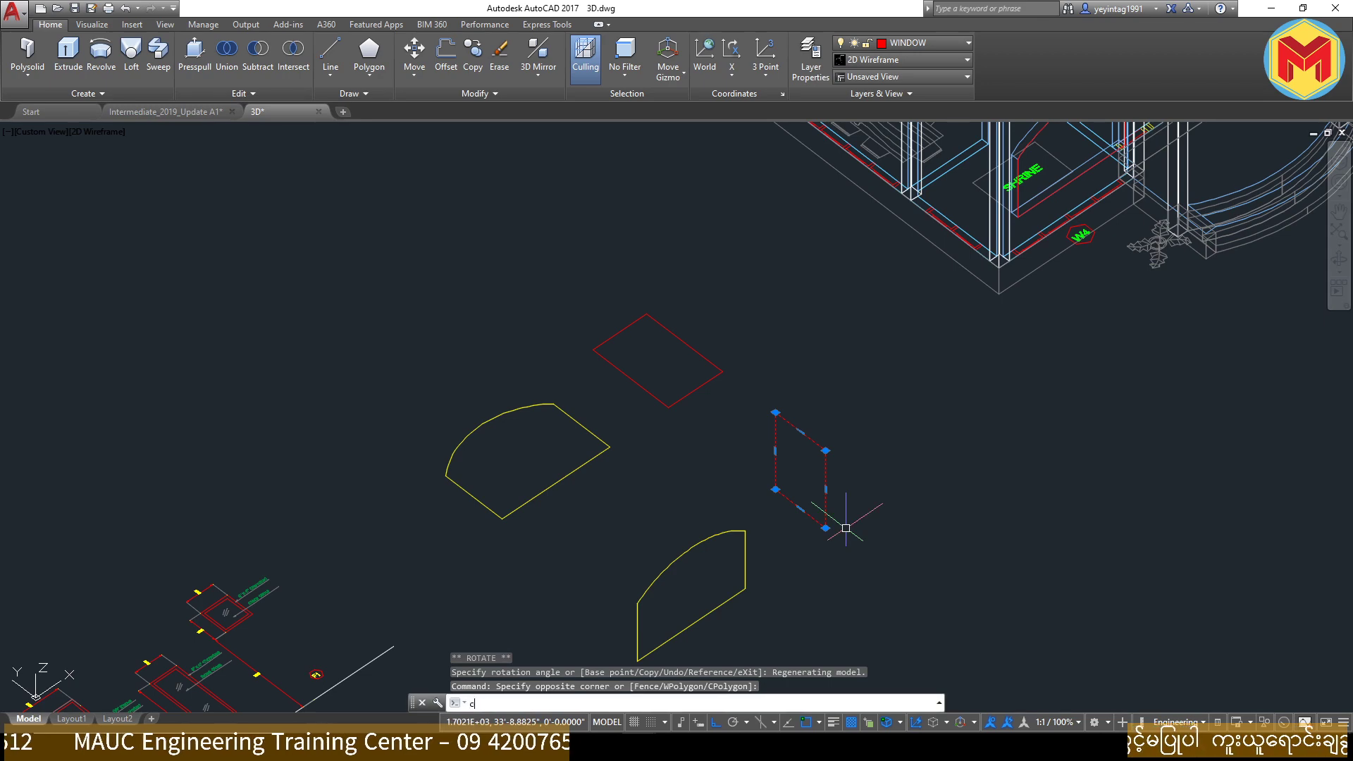
key("Return")
scroll(811, 534, "up", 2)
scroll(810, 533, "up", 2)
left_click(790, 469)
scroll(810, 437, "down", 4)
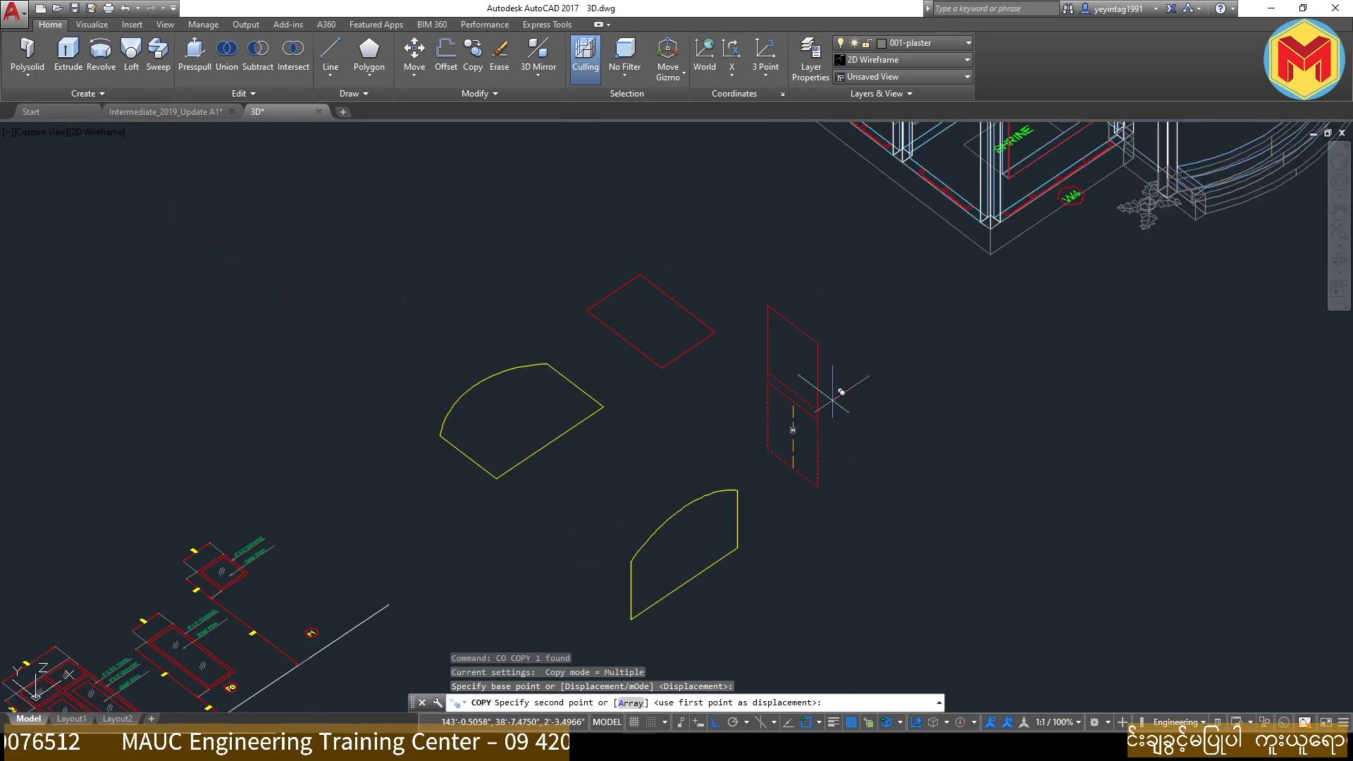
scroll(997, 366, "up", 4)
scroll(849, 413, "up", 3)
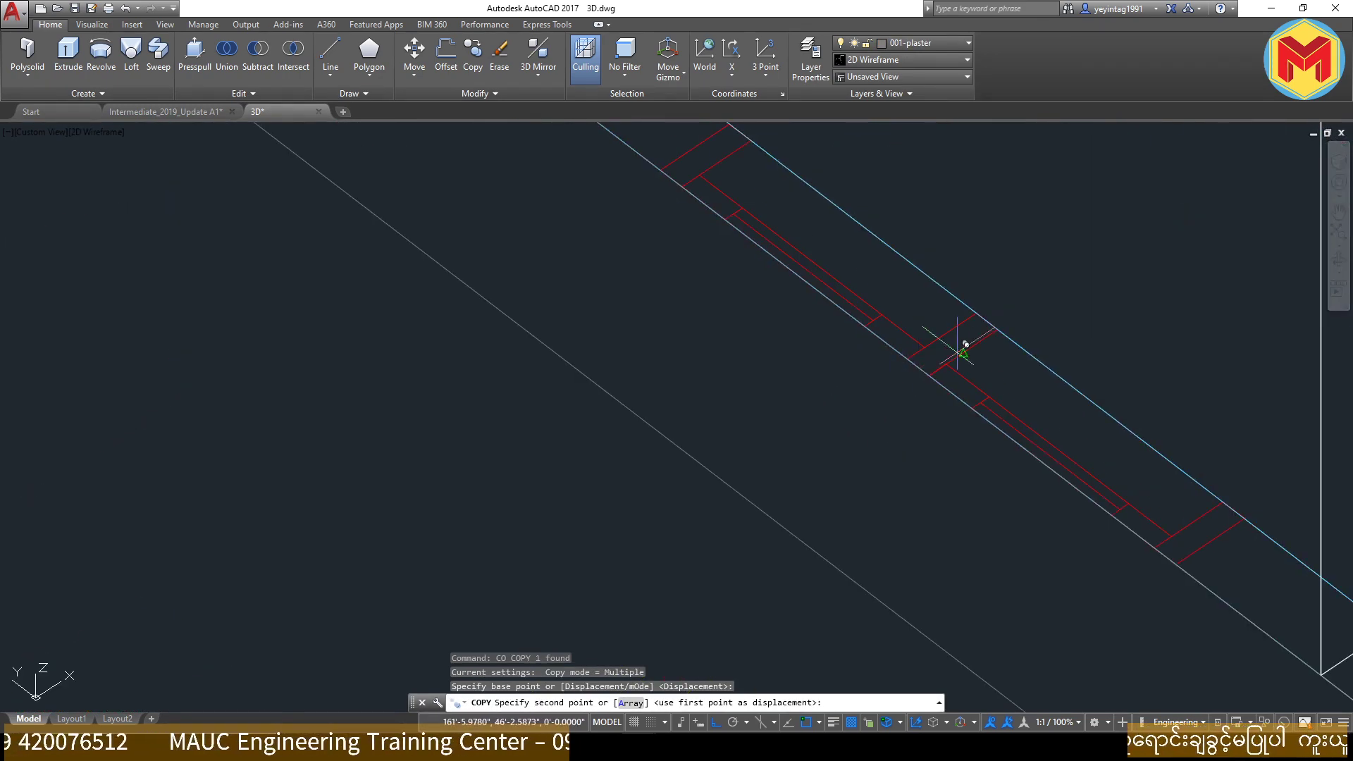
Step: Place the rectangle copy into the Bed Room (1) wall beside W2 and select it
left_click(920, 368)
scroll(921, 368, "down", 4)
scroll(775, 317, "down", 3)
scroll(1126, 274, "up", 4)
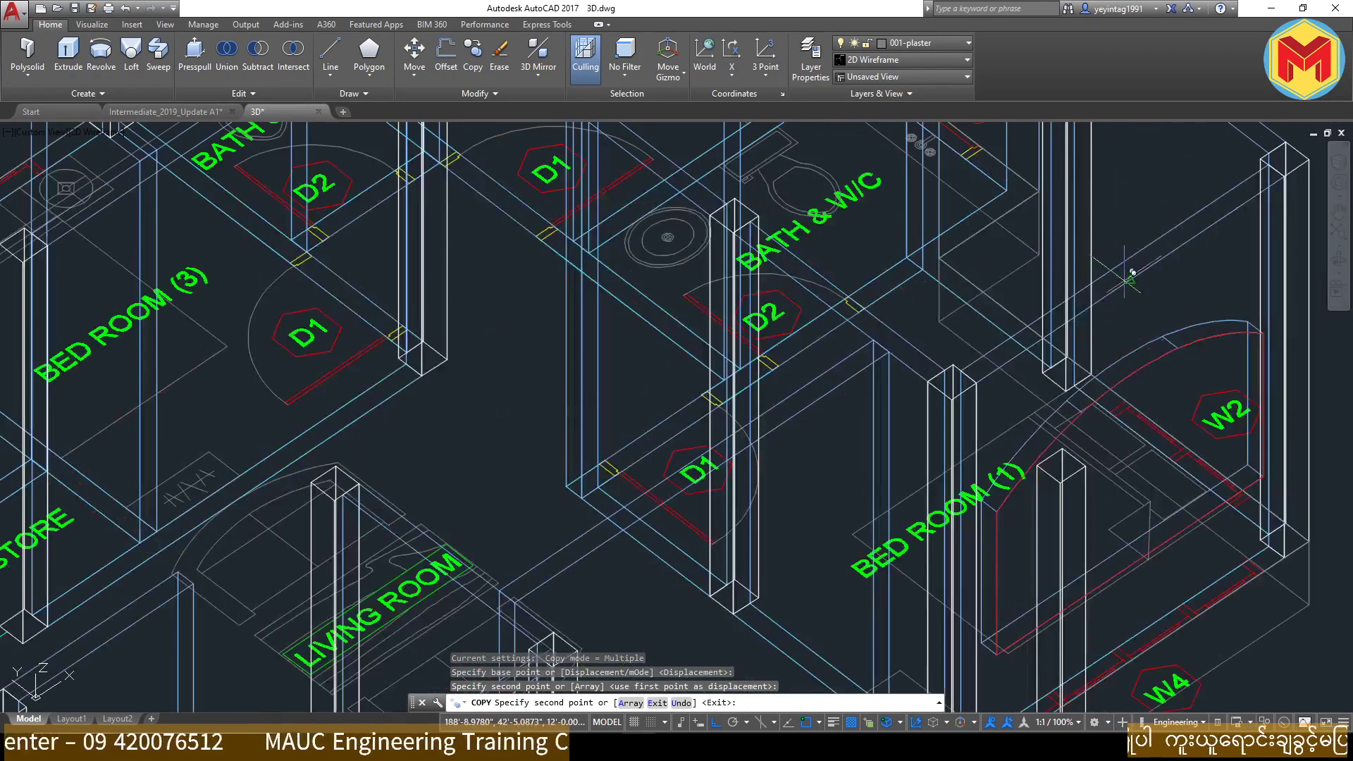
scroll(1163, 430, "up", 2)
scroll(1198, 469, "up", 3)
scroll(998, 465, "down", 3)
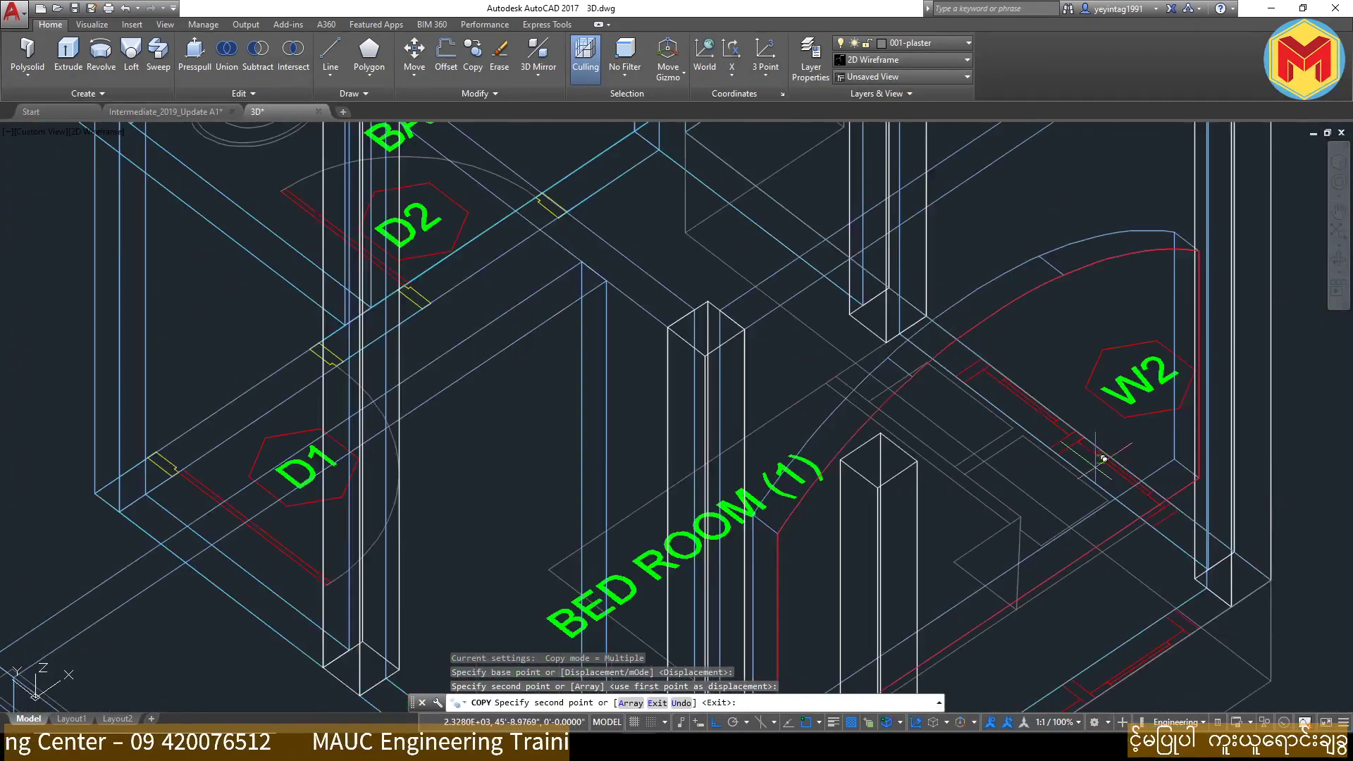
scroll(955, 419, "up", 4)
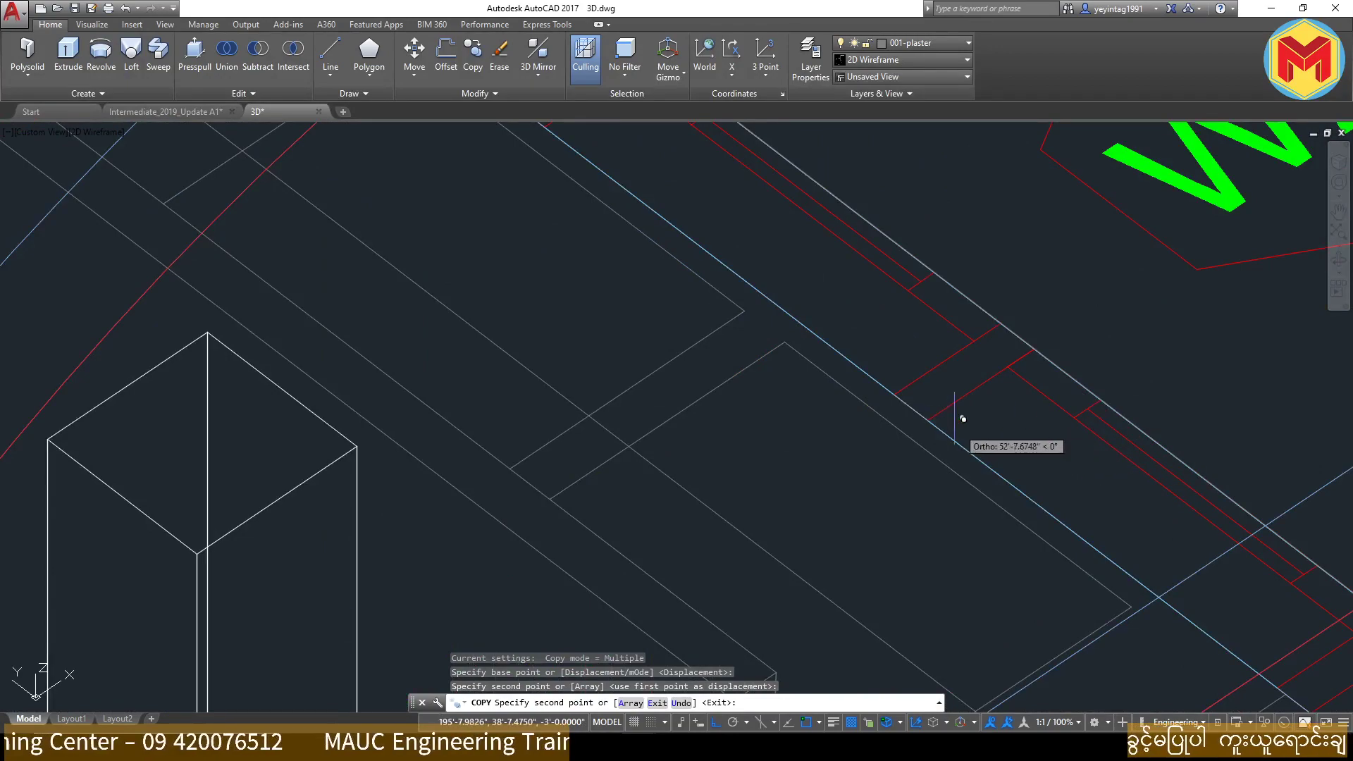
left_click(1018, 337)
key("Return")
scroll(1018, 337, "down", 3)
scroll(987, 352, "down", 3)
scroll(1022, 388, "up", 5)
left_click(1098, 423)
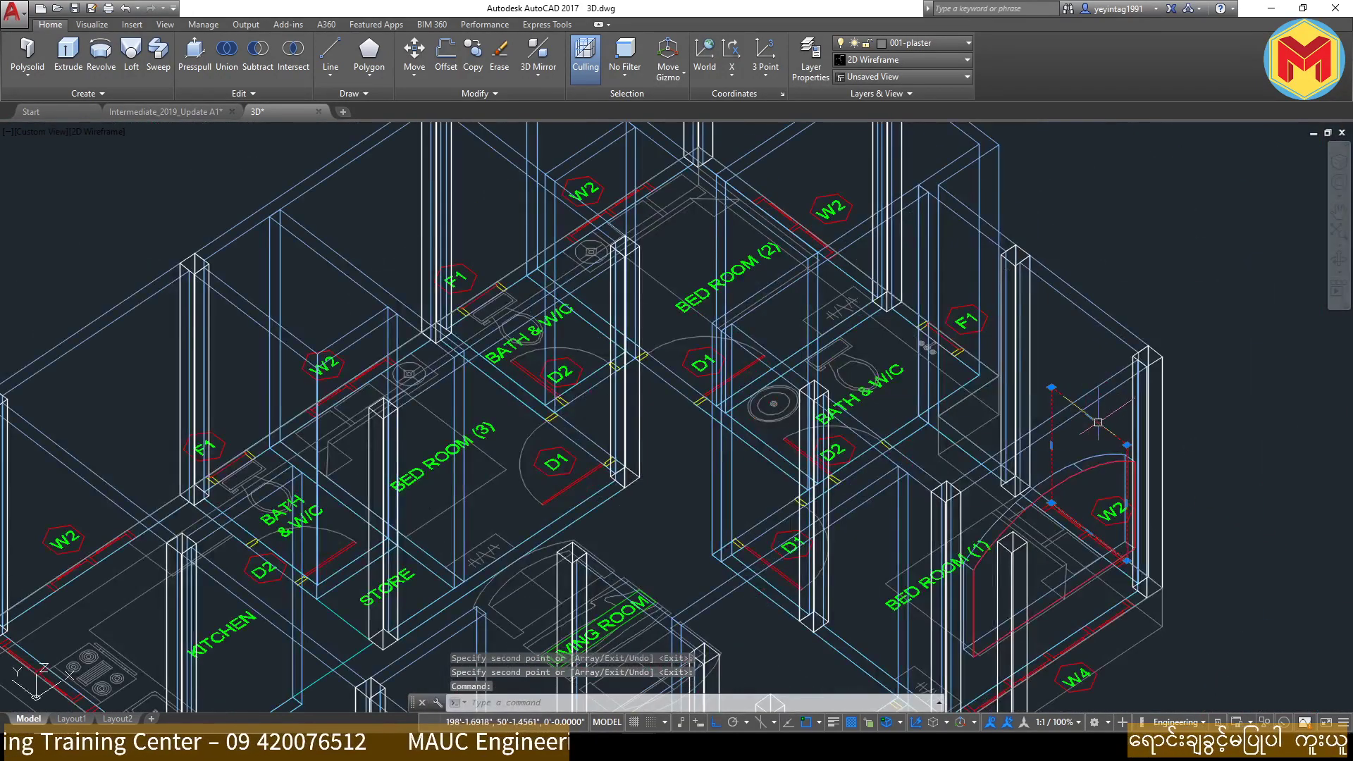
scroll(1098, 423, "down", 4)
Step: Move both window rectangles 3' upward along Z inside their walls
scroll(788, 467, "up", 1)
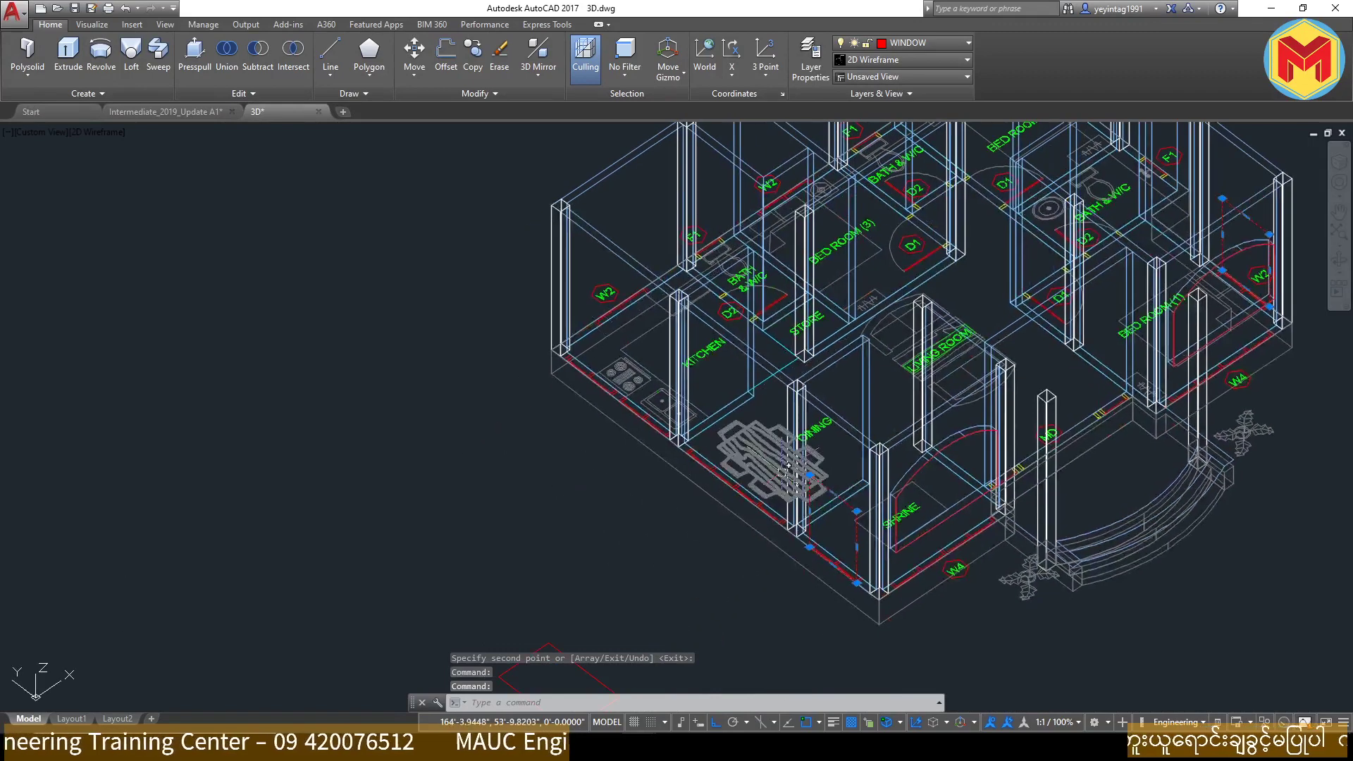
type("m")
key("Return")
left_click(497, 532)
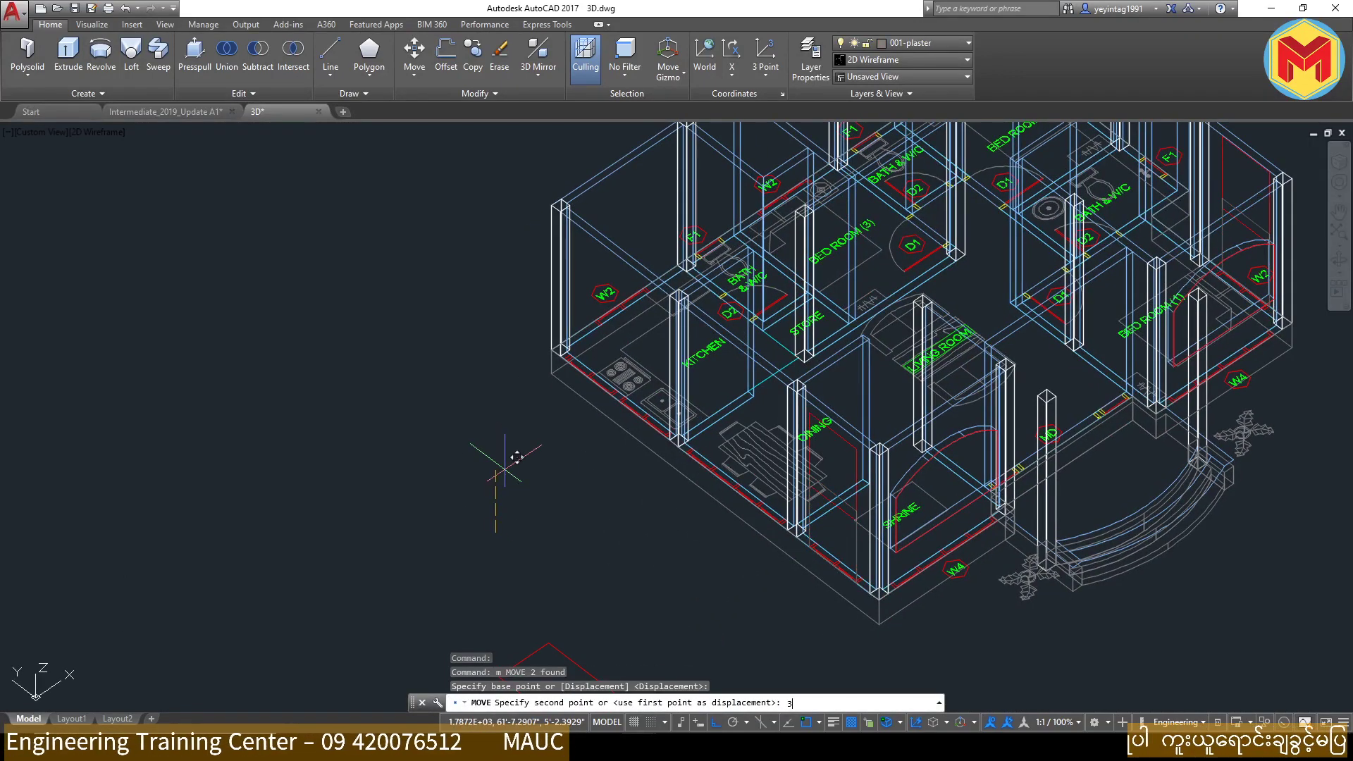
type("'")
key("Return")
Step: Pan around the floor plan and 3D model, then select the dining-wall rectangle
middle_click_drag(505, 469, 410, 464)
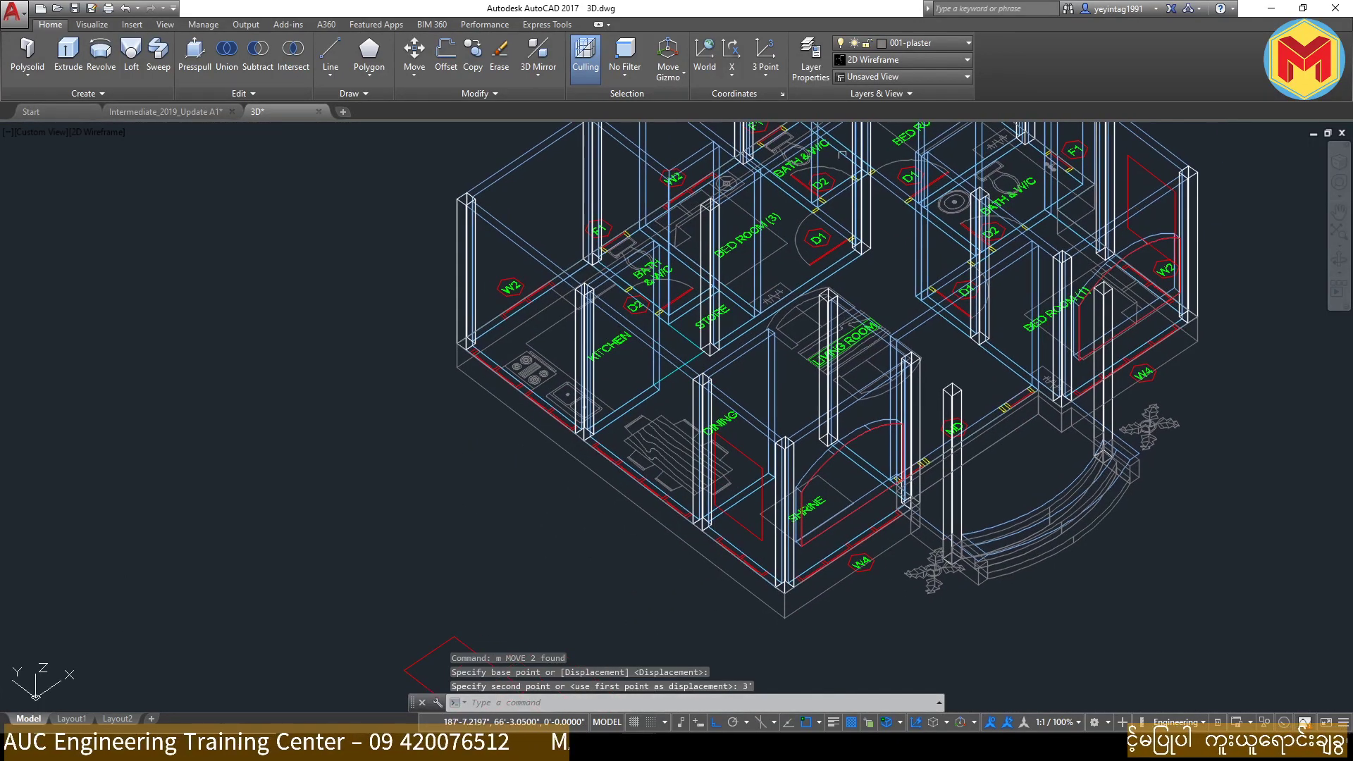
scroll(805, 483, "up", 2)
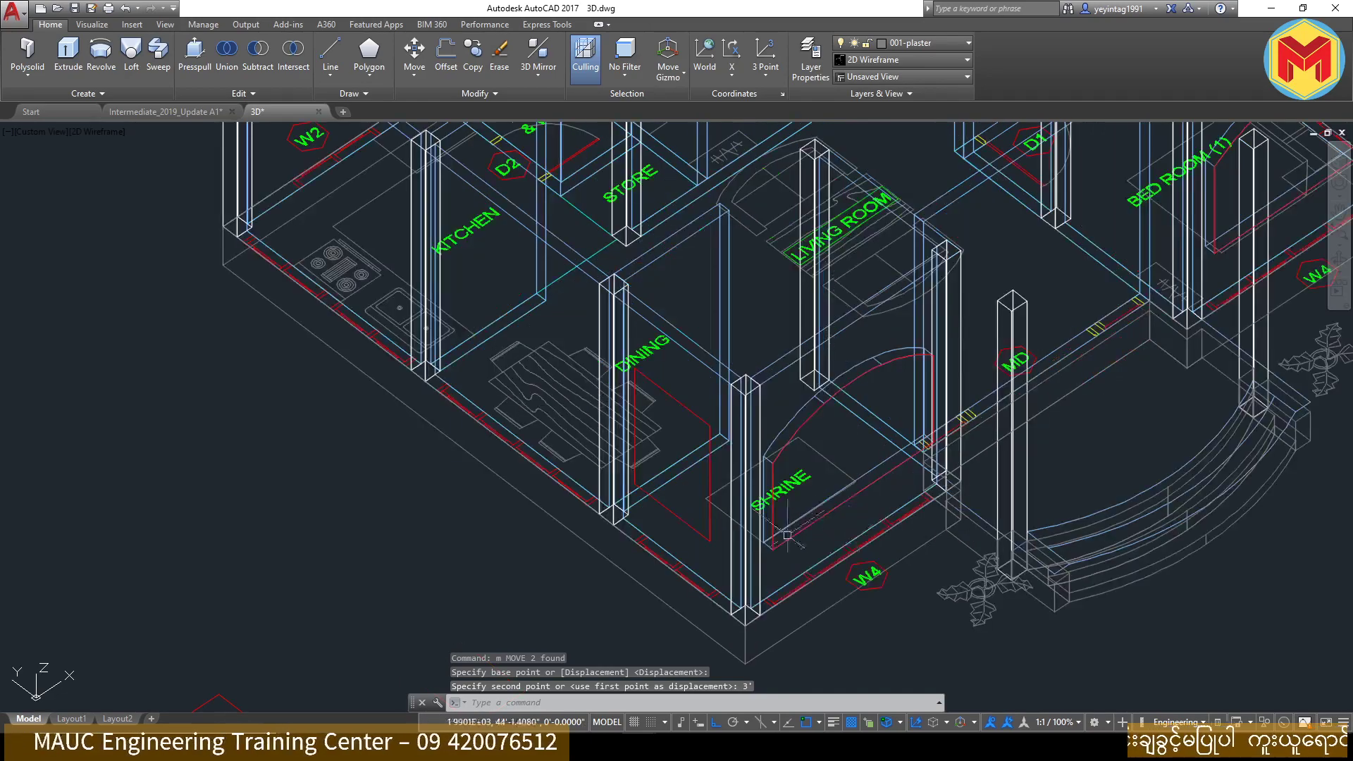
scroll(395, 346, "up", 3)
scroll(380, 353, "up", 2)
middle_click_drag(402, 363, 499, 393)
scroll(493, 389, "down", 2)
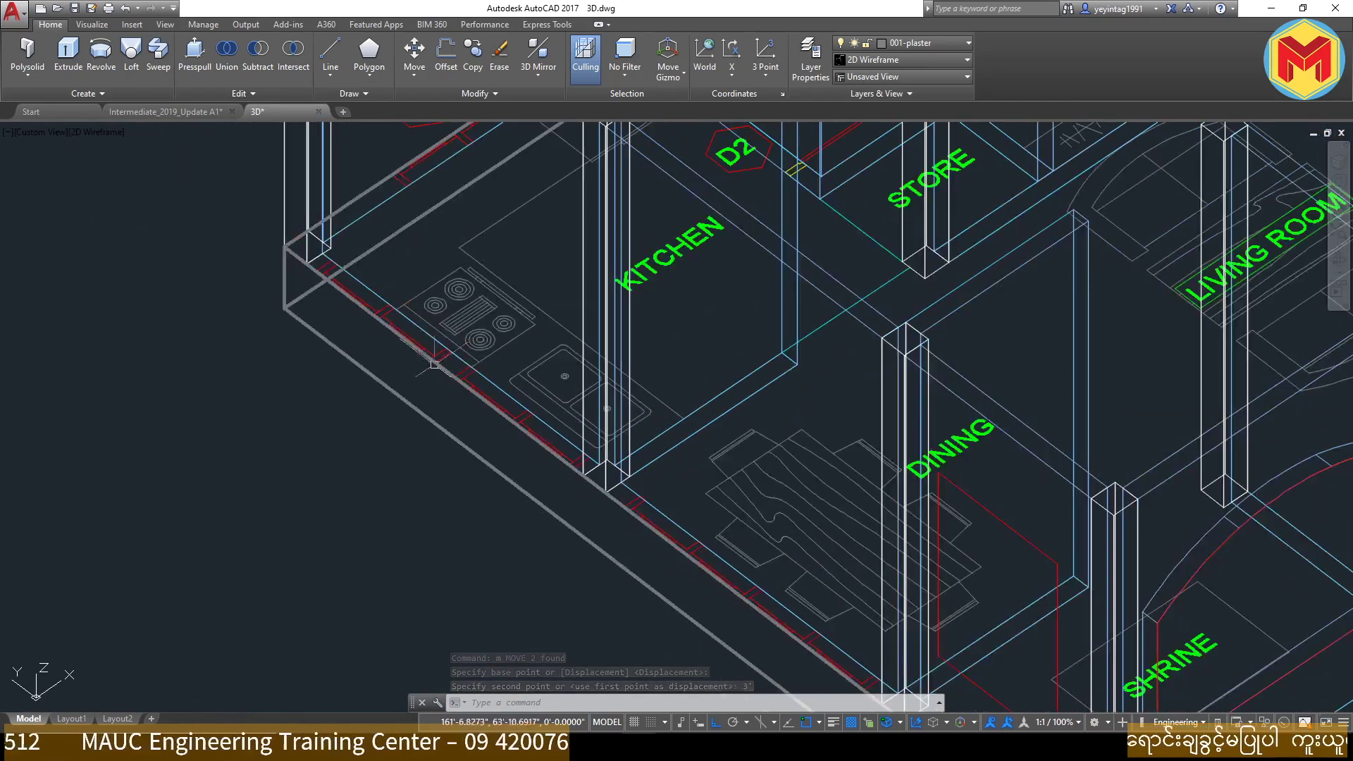
scroll(579, 434, "down", 6)
middle_click_drag(514, 478, 725, 311)
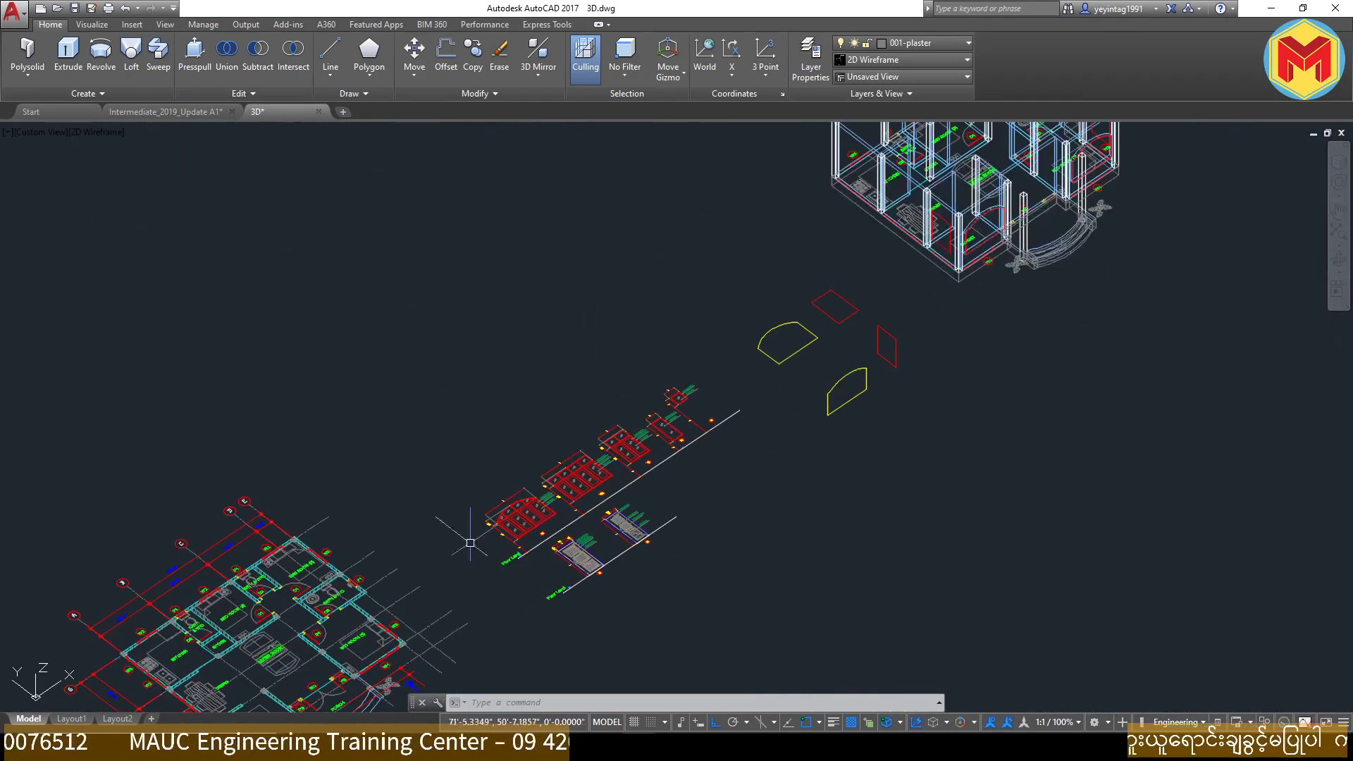
middle_click_drag(205, 687, 416, 446)
scroll(416, 446, "up", 6)
scroll(416, 446, "down", 4)
scroll(619, 493, "down", 3)
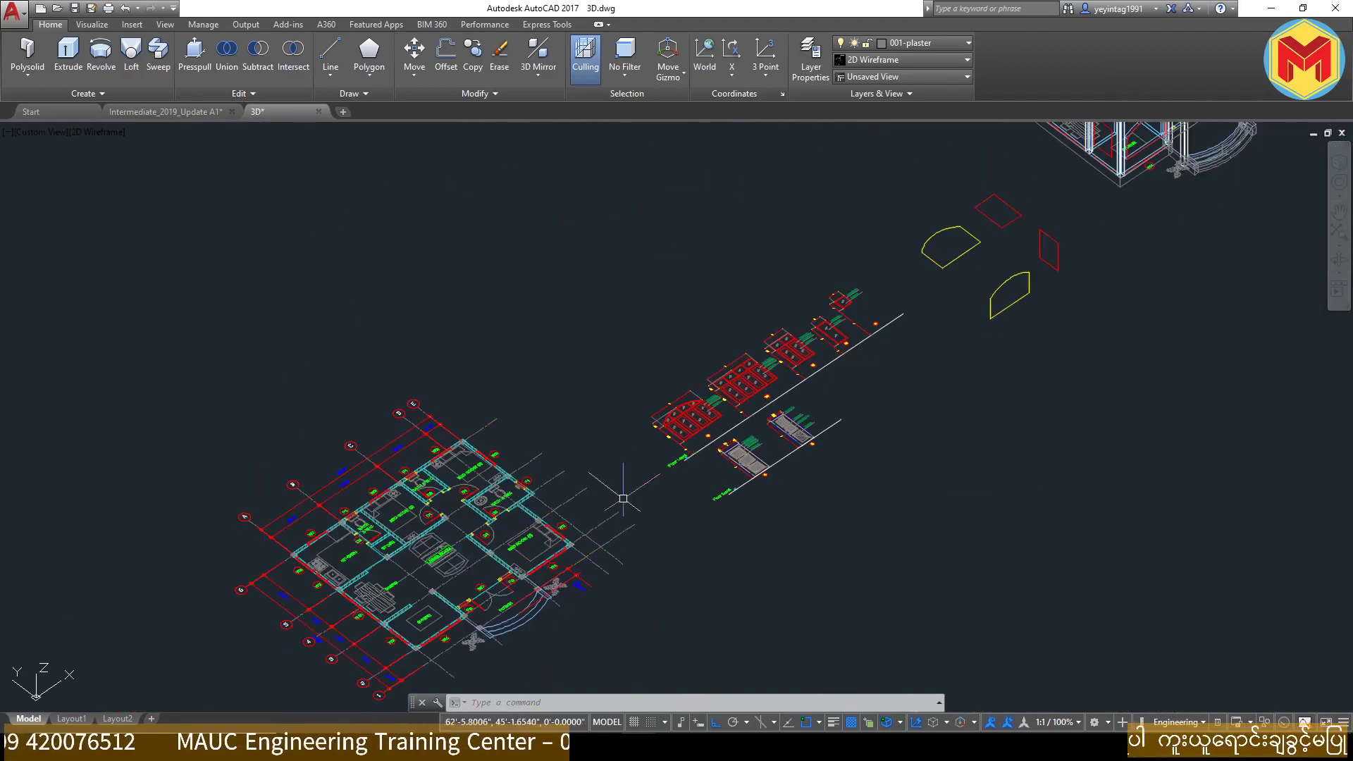
middle_click_drag(916, 317, 710, 501)
scroll(893, 282, "up", 8)
left_click(916, 303)
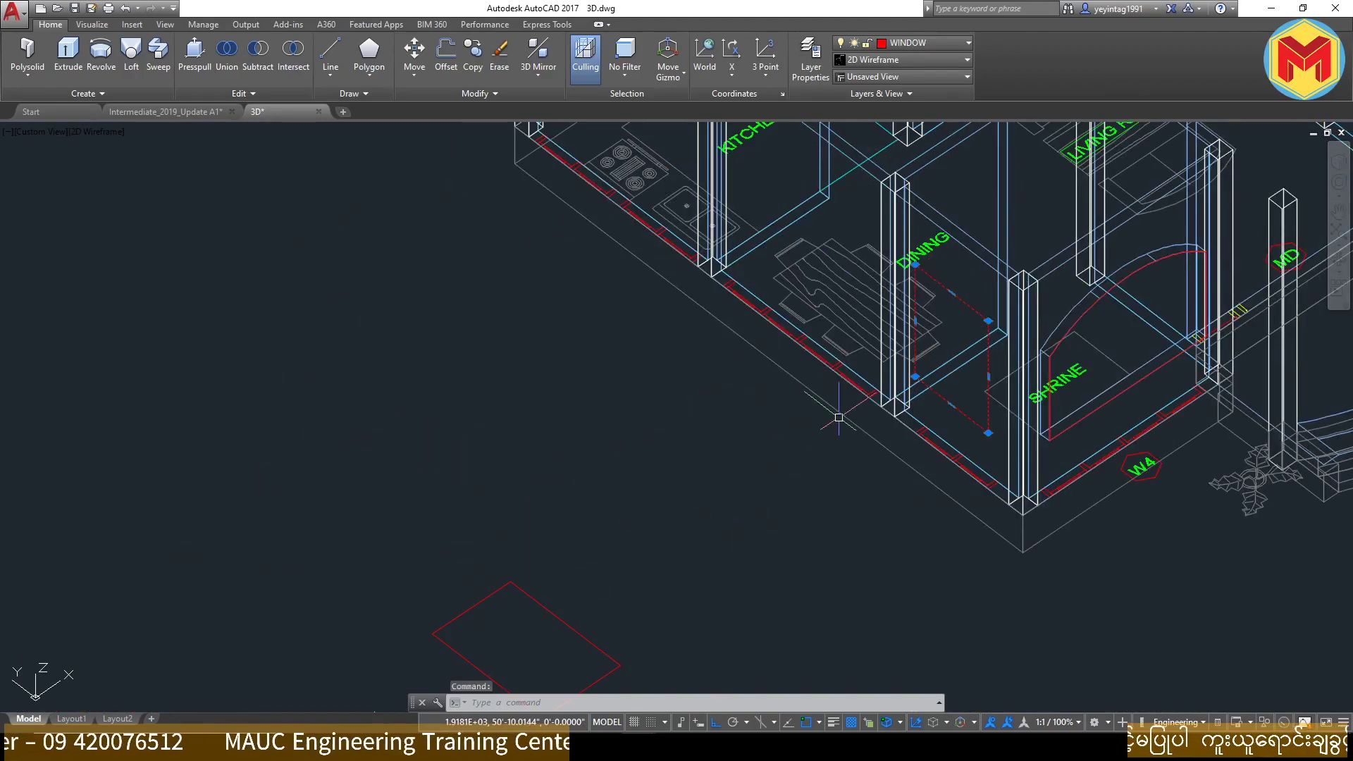
Step: Start copying the dining-wall window rectangle from its corner base point
type("co")
key("Return")
scroll(953, 440, "up", 4)
scroll(915, 454, "up", 4)
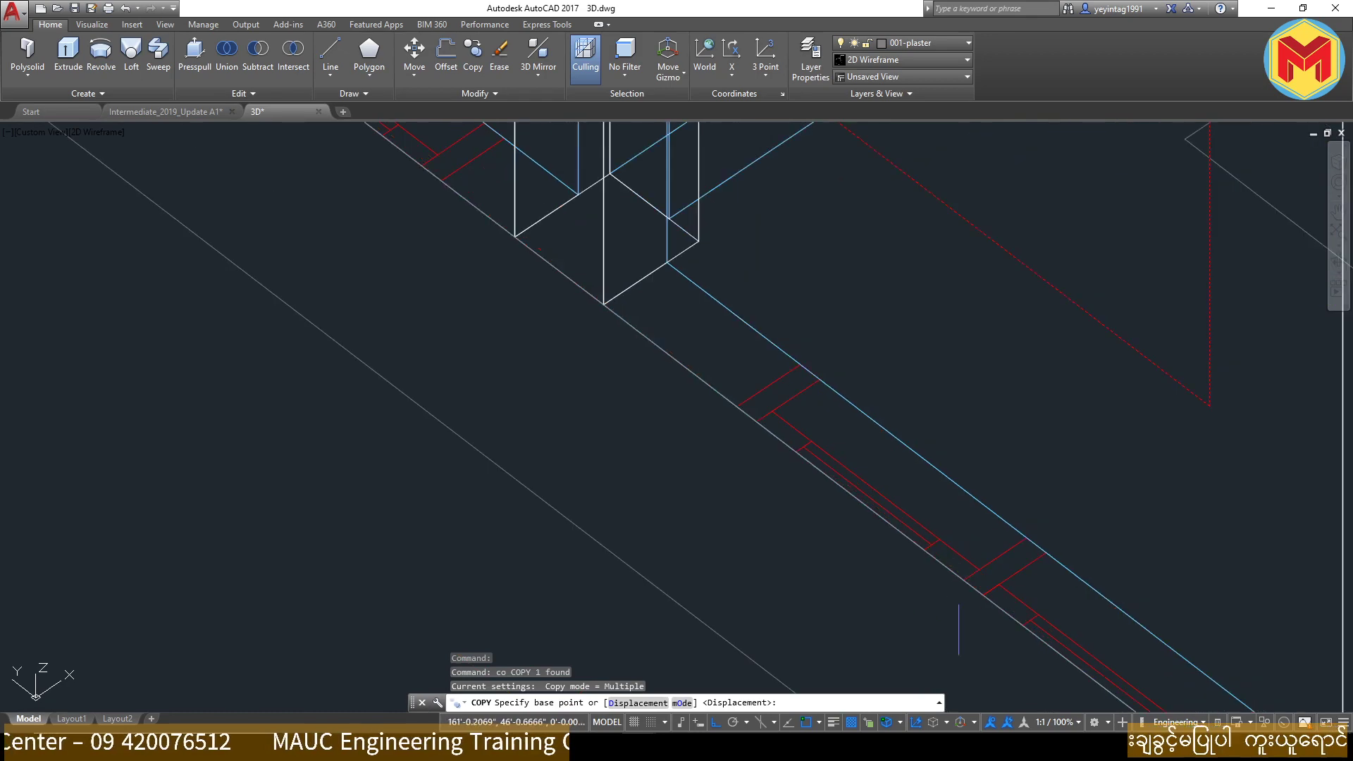
left_click(974, 589)
scroll(974, 590, "down", 4)
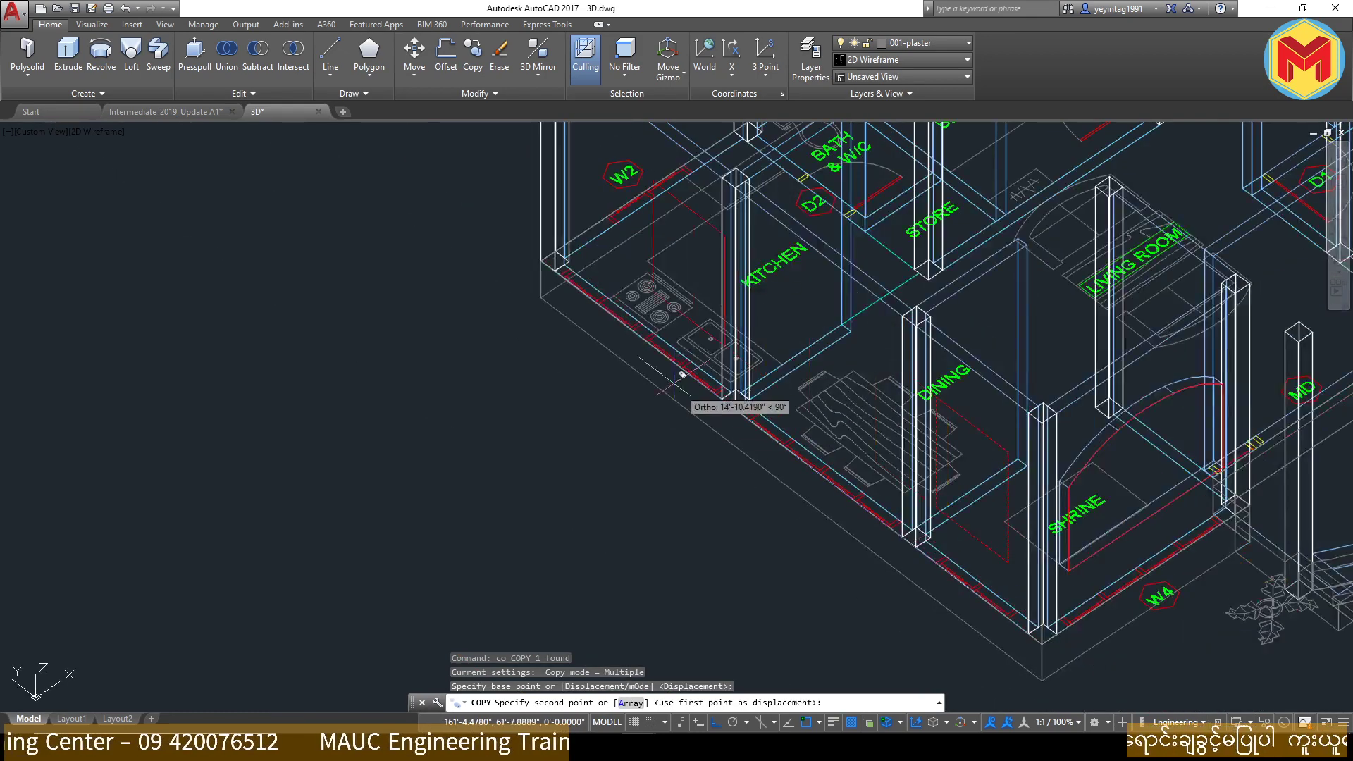
scroll(689, 393, "up", 4)
Step: Place the rectangle copy in the kitchen's outer wall under W2, beside the cooker
left_click(719, 369)
middle_click_drag(719, 368, 869, 508)
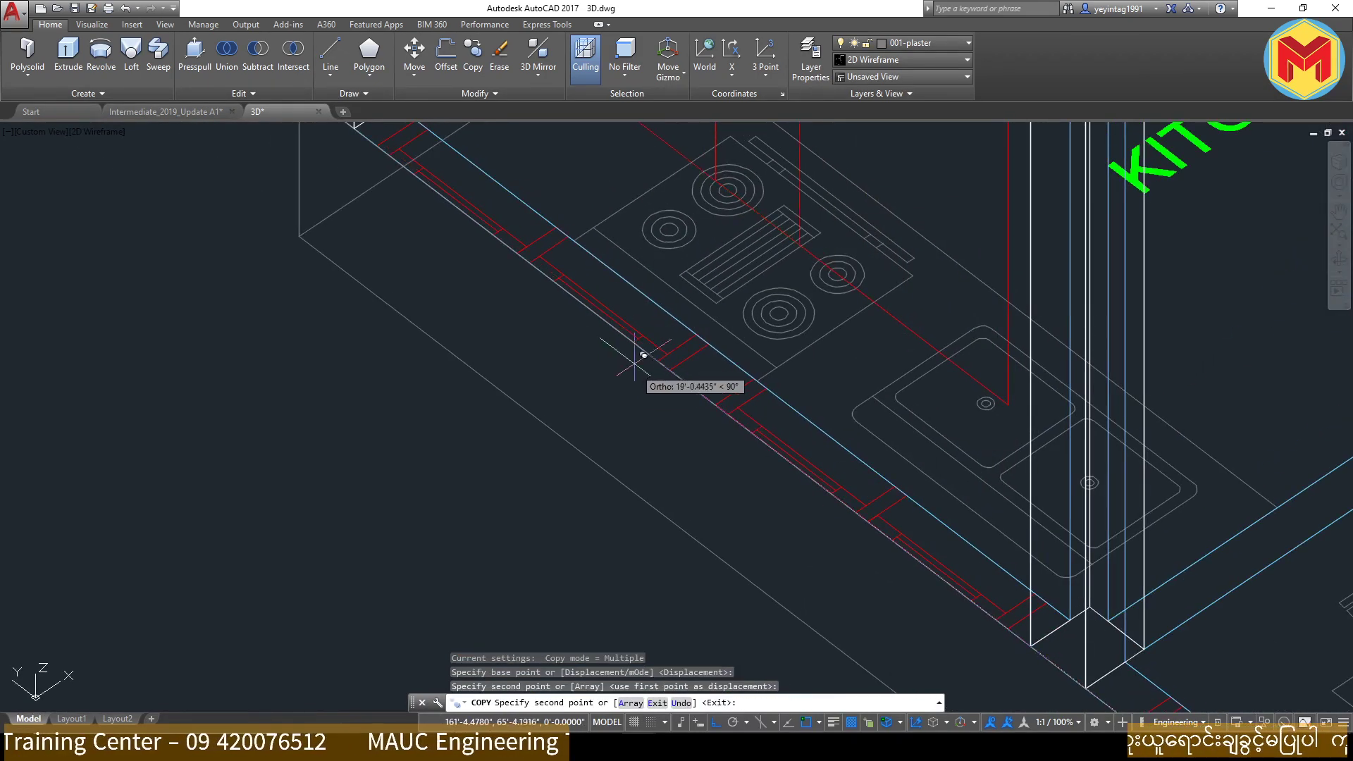
left_click(523, 257)
scroll(764, 447, "down", 3)
scroll(764, 447, "down", 3)
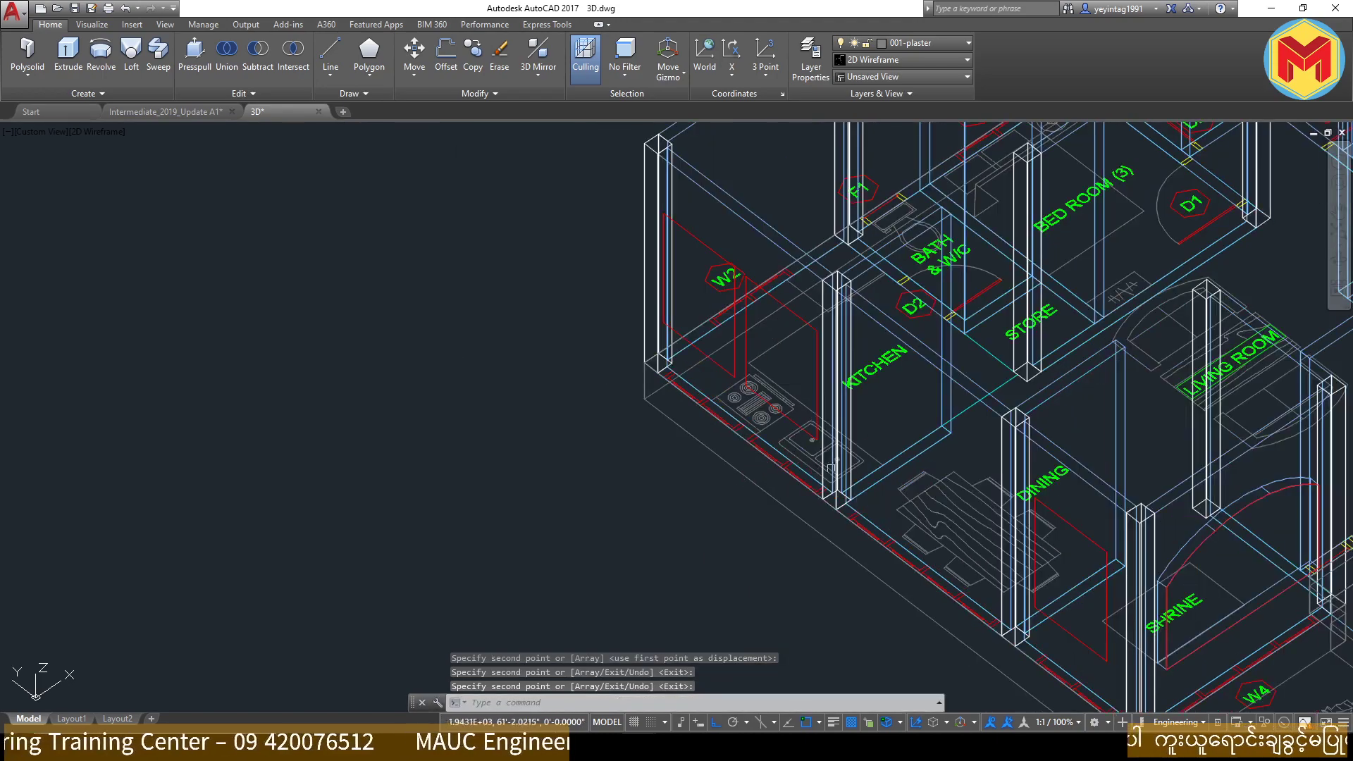
key("Return")
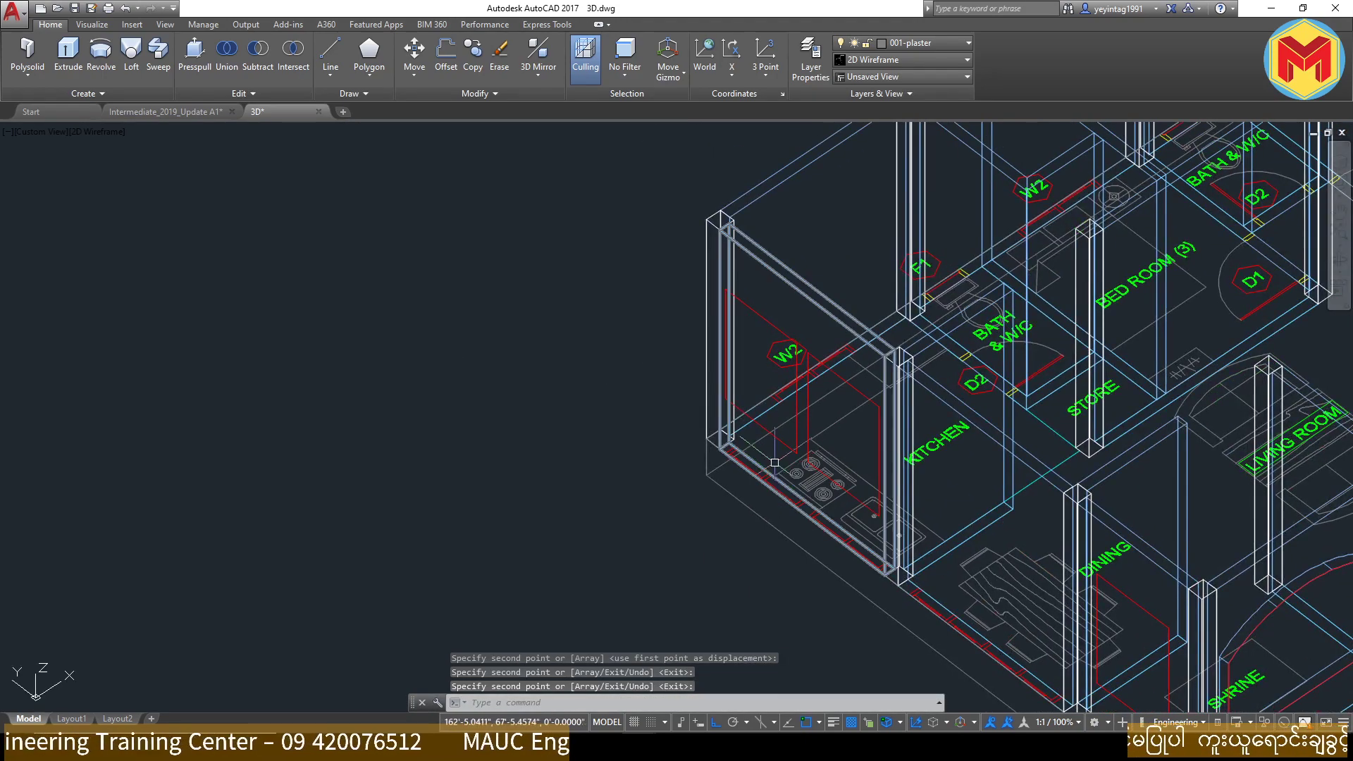
scroll(846, 388, "down", 4)
scroll(846, 386, "up", 4)
scroll(842, 388, "down", 5)
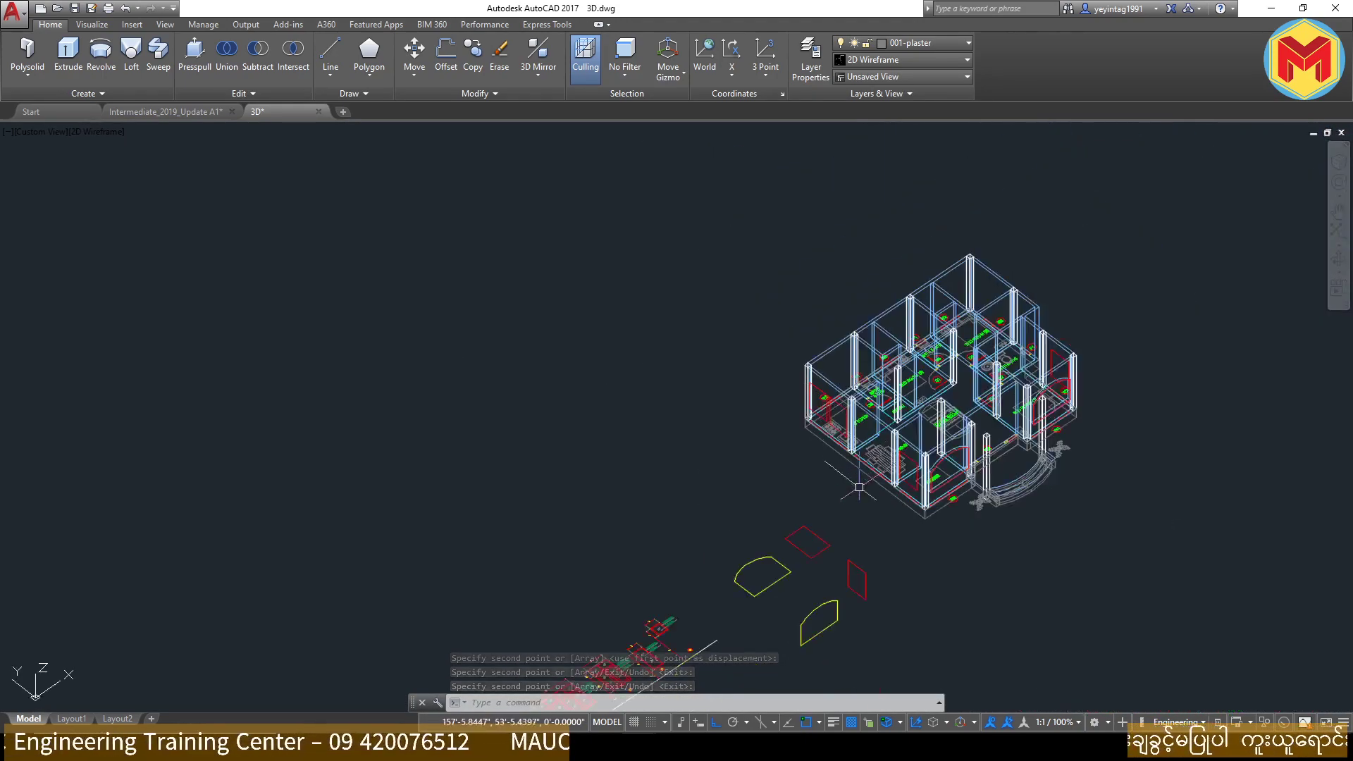
scroll(846, 444, "up", 5)
Step: Copy the red window rectangle and move the copy beside the house
type("co")
key("Return")
left_click(977, 498)
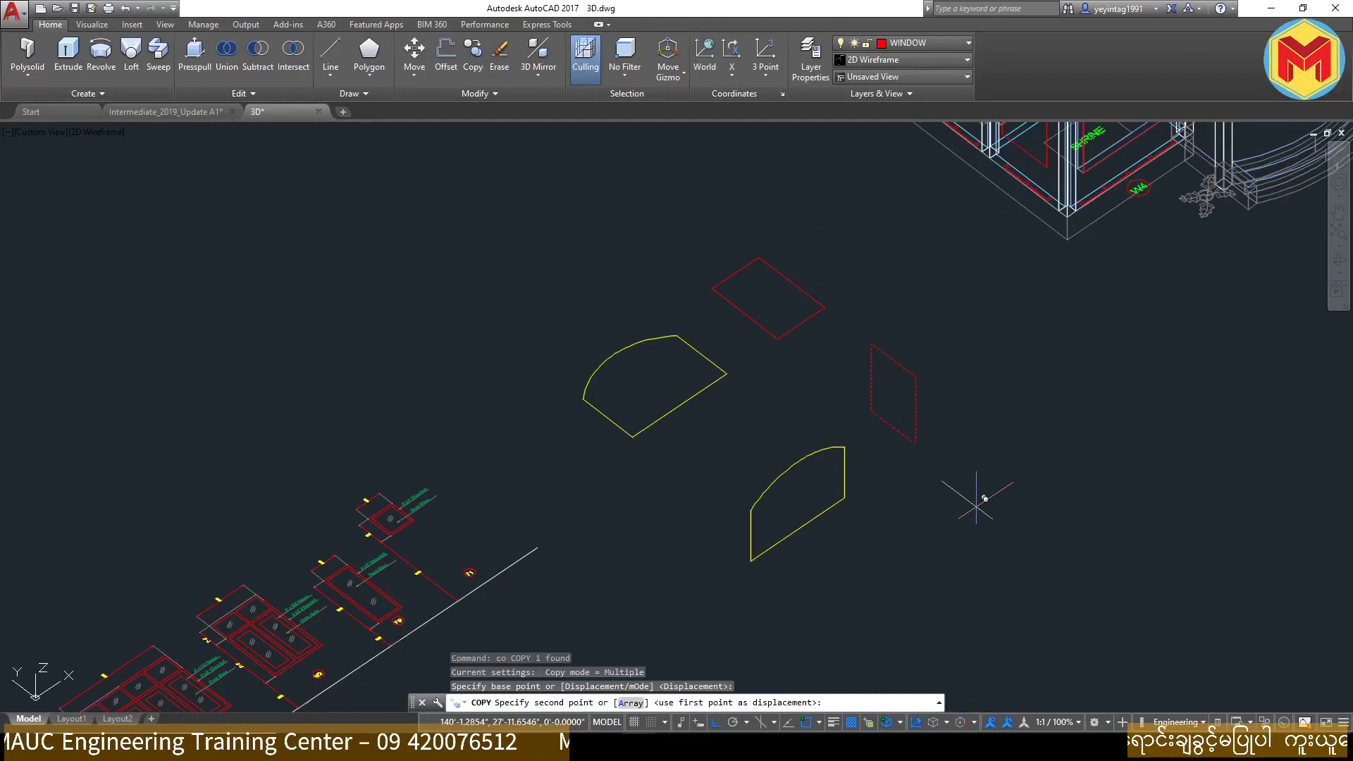
middle_click_drag(773, 292, 917, 475)
left_click(917, 475)
key("Return")
left_click_drag(783, 380, 699, 552)
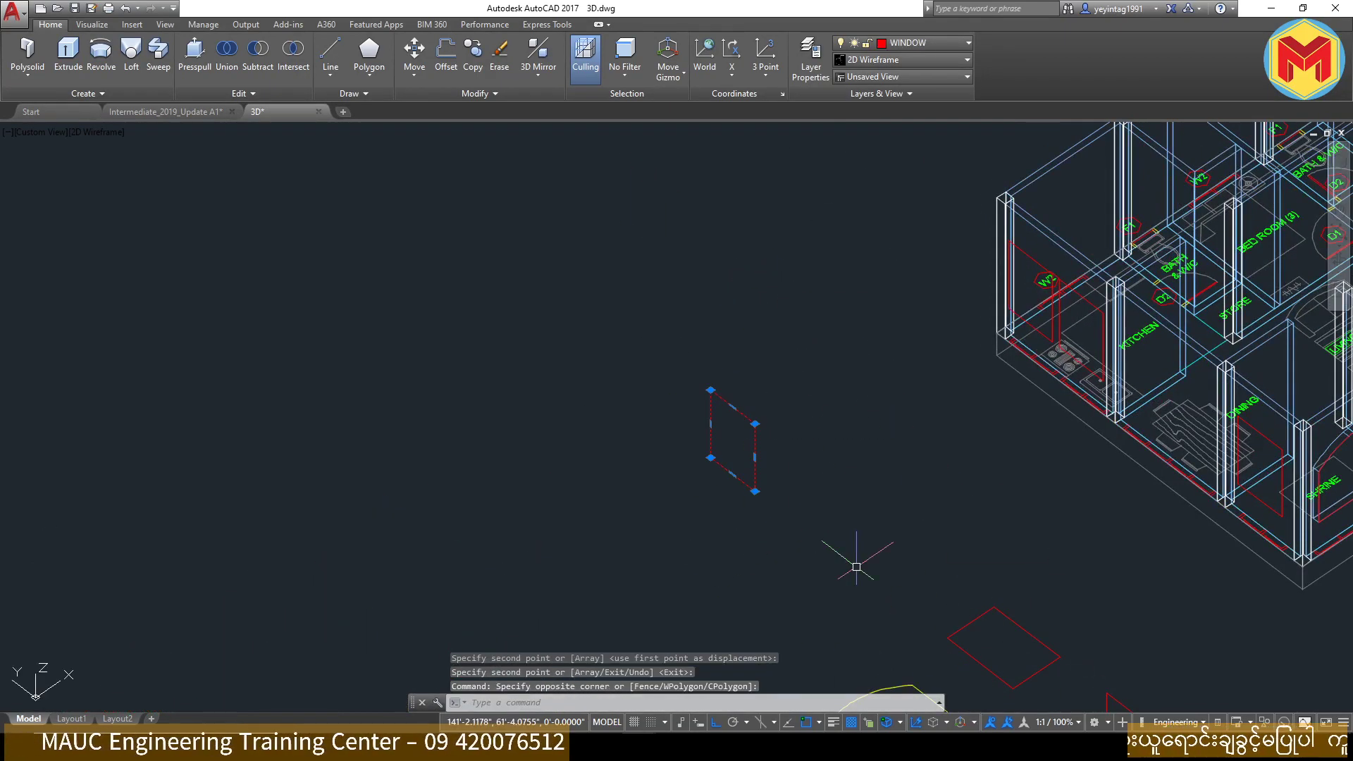
key("m")
key("Return")
left_click(835, 529)
Step: Move the red window outline to its new spot near the W2 tag
left_click(998, 423)
left_click(997, 493)
left_click(801, 317)
left_click(946, 421)
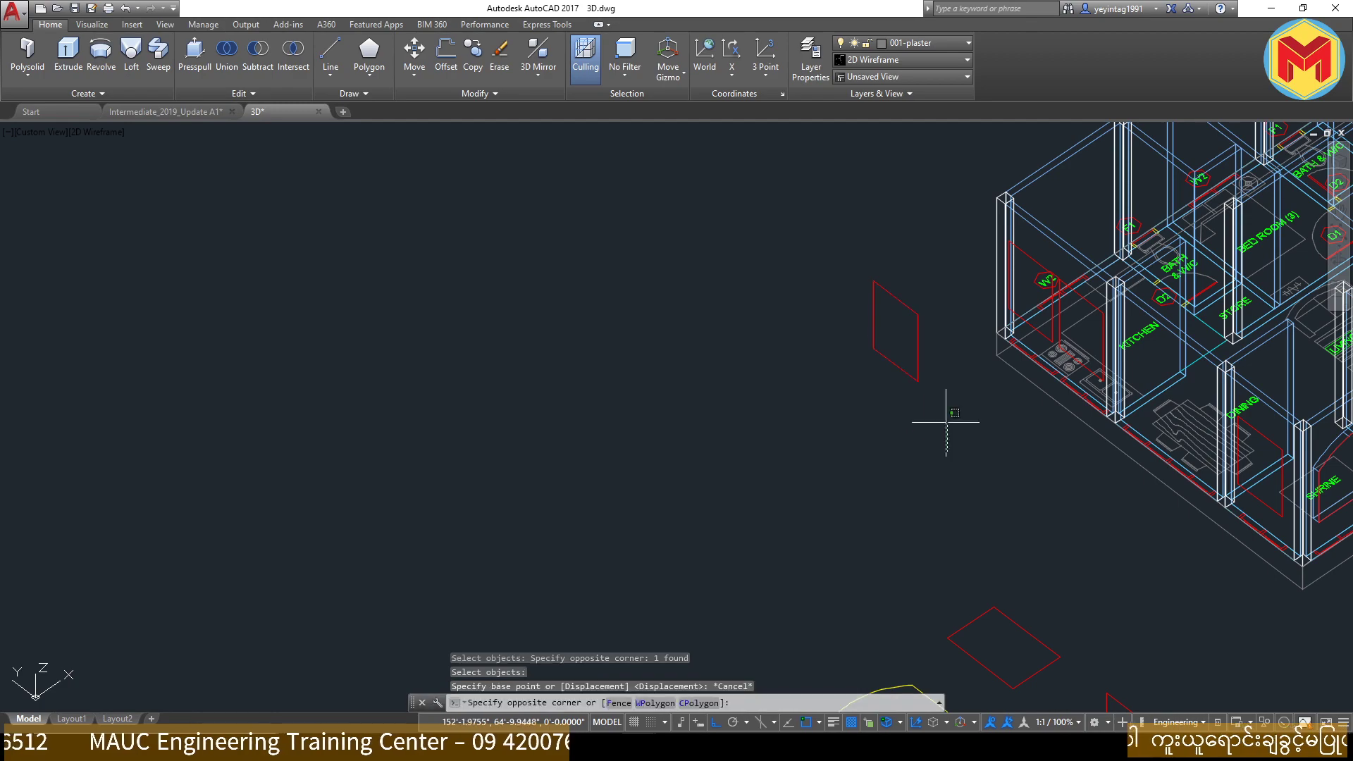
middle_click_drag(852, 455, 855, 529)
key("m")
key("Return")
left_click(856, 553)
left_click(810, 520)
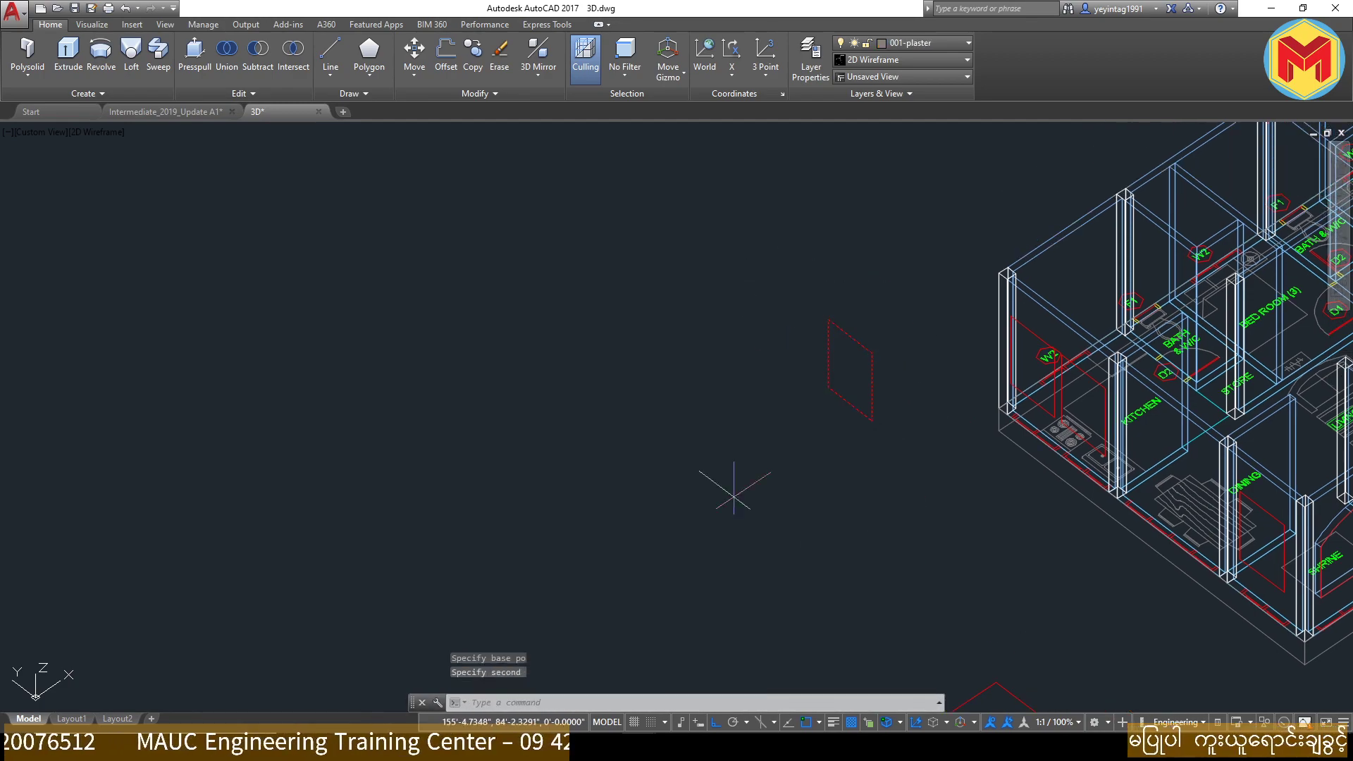
Step: Orbit the view and 3D-rotate (3R) the outline about a base point to tip it up
mouse_move(800, 474)
middle_mouse_down("shift")
mouse_move(749, 528)
mouse_move(959, 514)
mouse_move(1150, 584)
middle_mouse_up("shift")
type("3r")
key("Return")
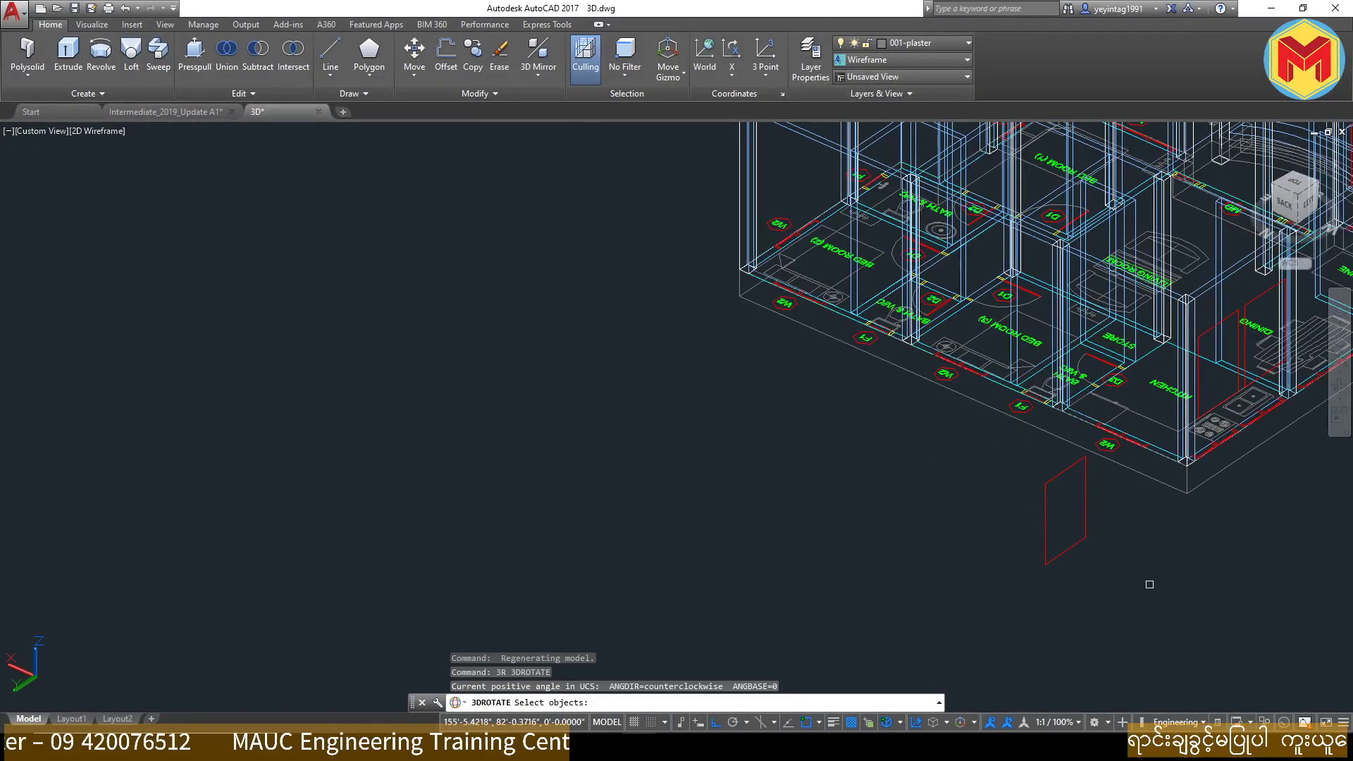
left_click(1150, 584)
left_click(991, 503)
key("Return")
left_click(1114, 515)
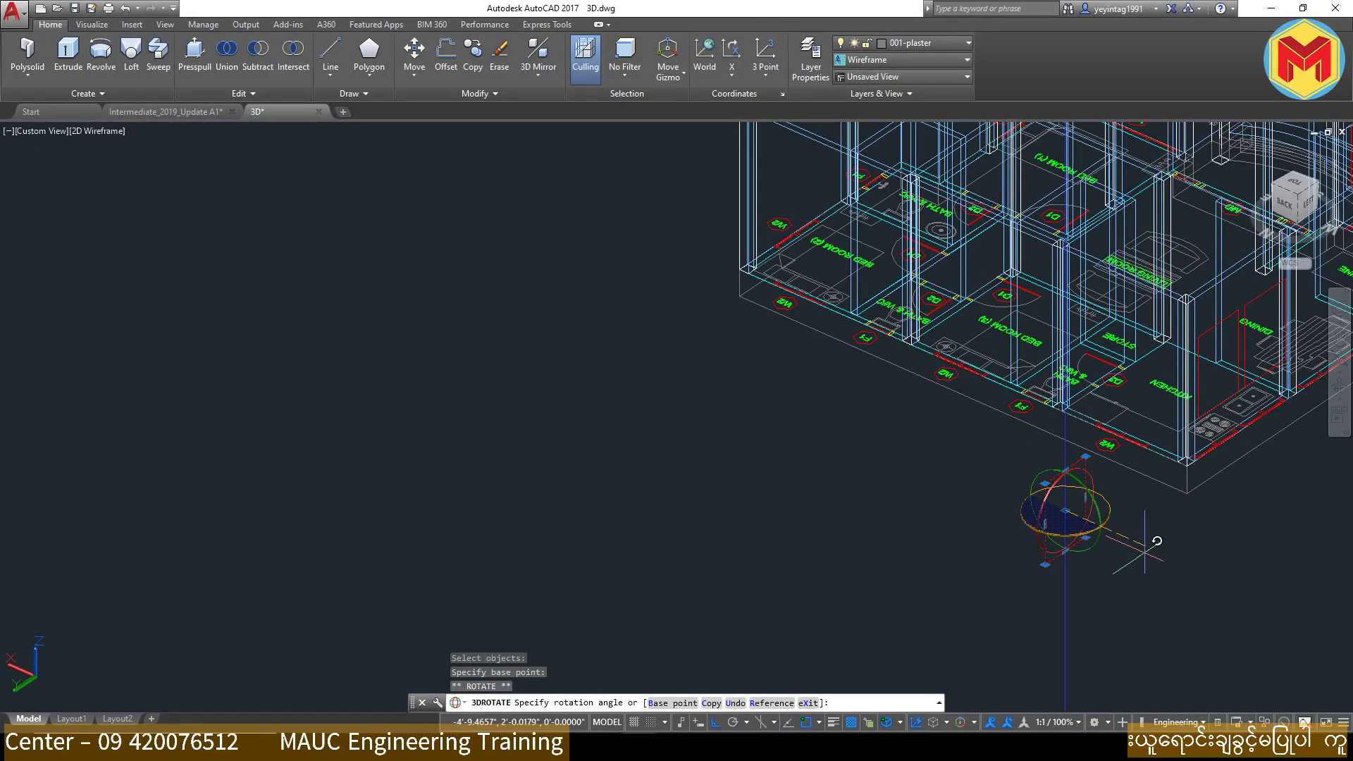
left_click(1149, 556)
Step: Rotate the outline about a chosen axis so it stands vertical, parallel to the kitchen wall
left_click(1085, 493)
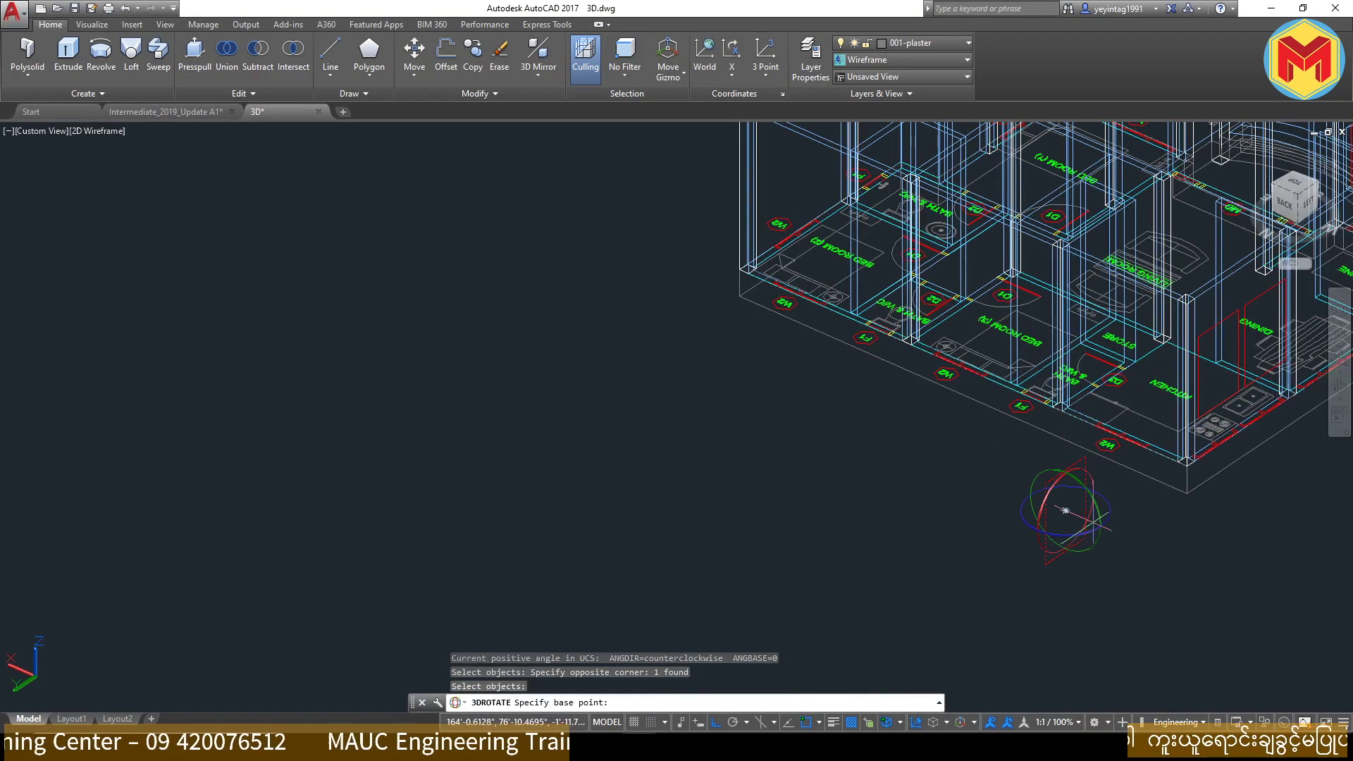
left_click(1111, 514)
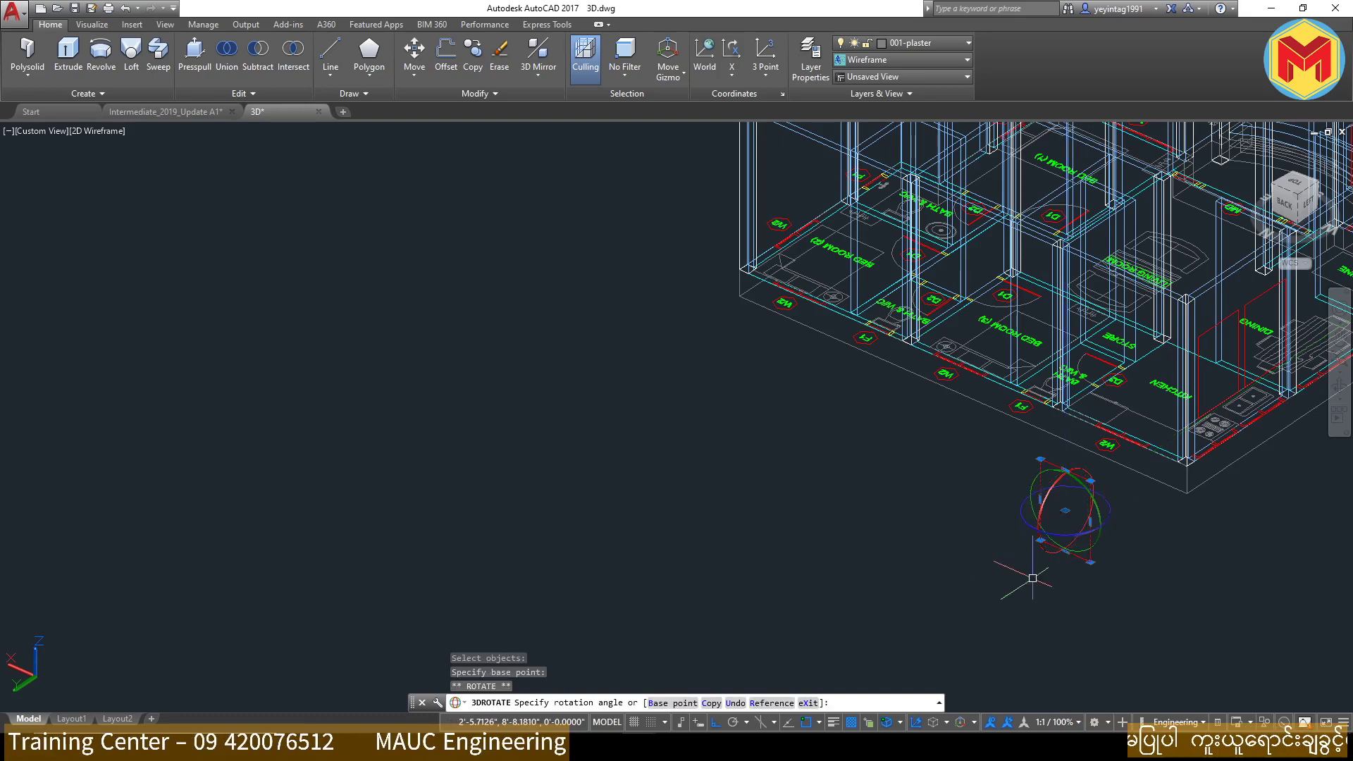
left_click(1086, 560)
left_click(1122, 575)
left_click(1051, 542)
Step: Copy the upright W2 outline to three W2 window positions along the bedroom-side wall
key("Return")
scroll(1051, 543, "up", 4)
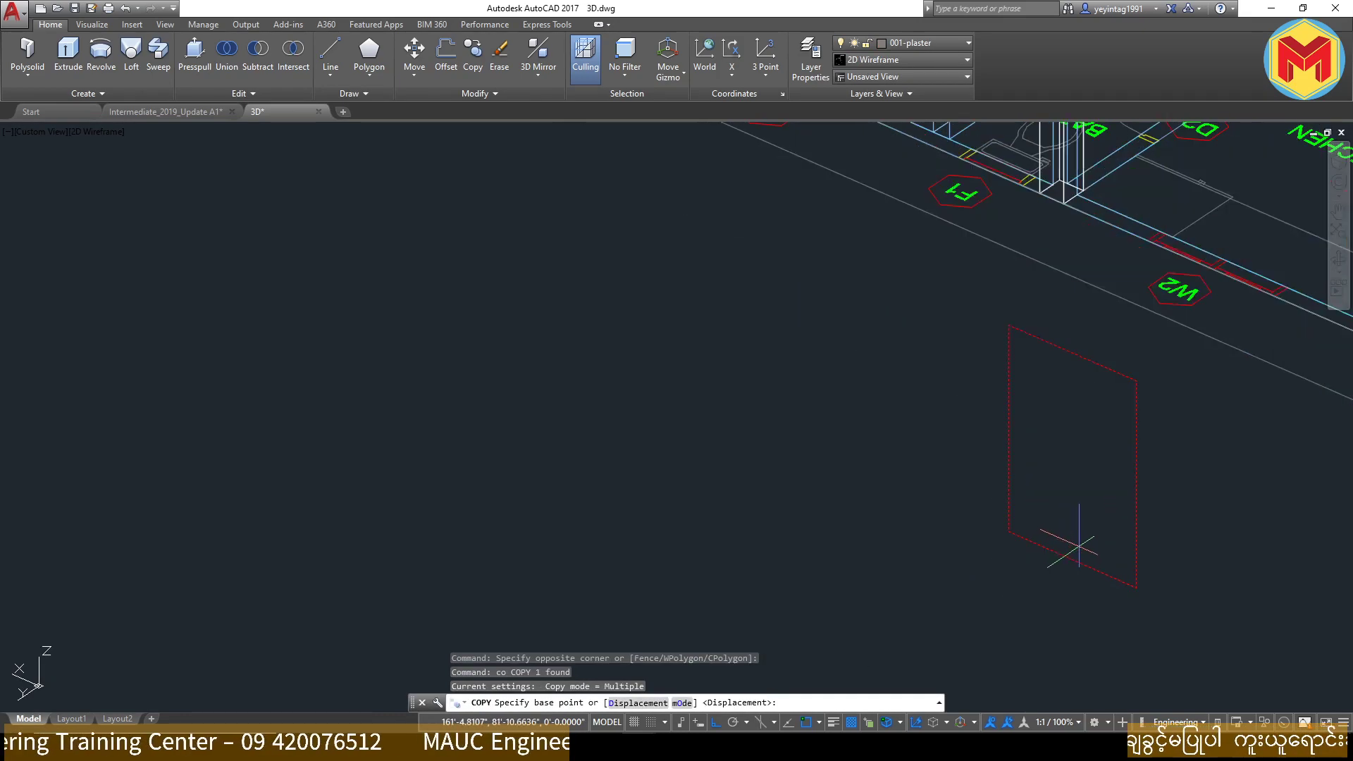
left_click(1071, 558)
scroll(1106, 340, "up", 3)
scroll(846, 506, "up", 3)
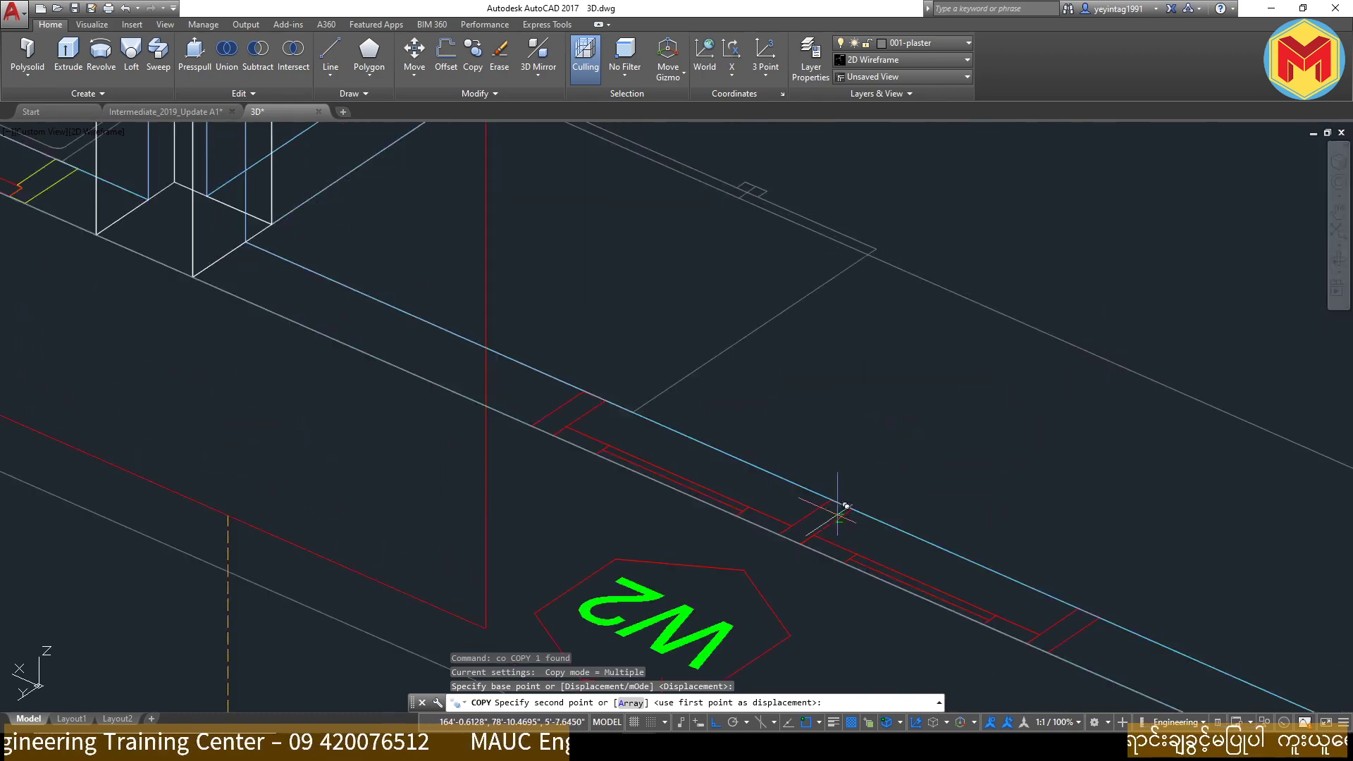
scroll(797, 530, "down", 5)
left_click(680, 483)
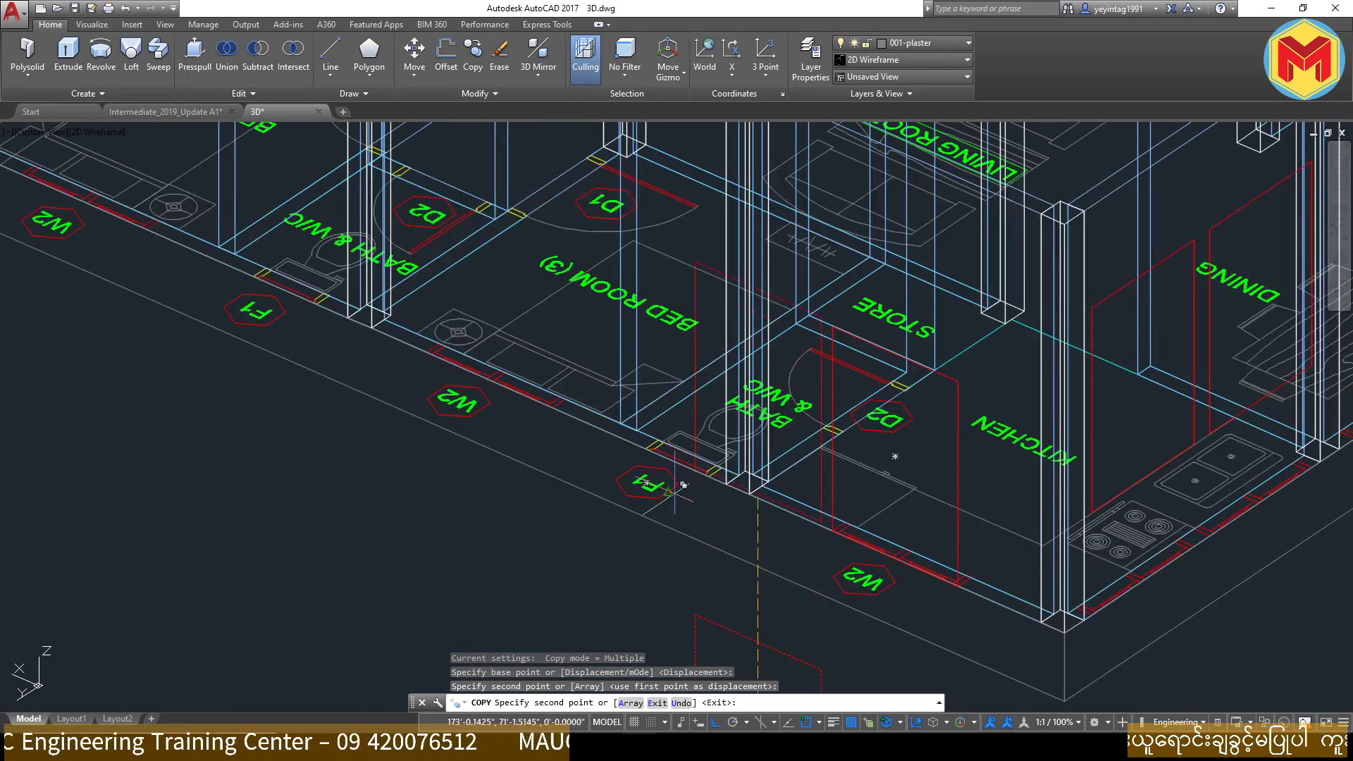
scroll(680, 458, "up", 3)
scroll(678, 428, "up", 3)
scroll(673, 401, "down", 4)
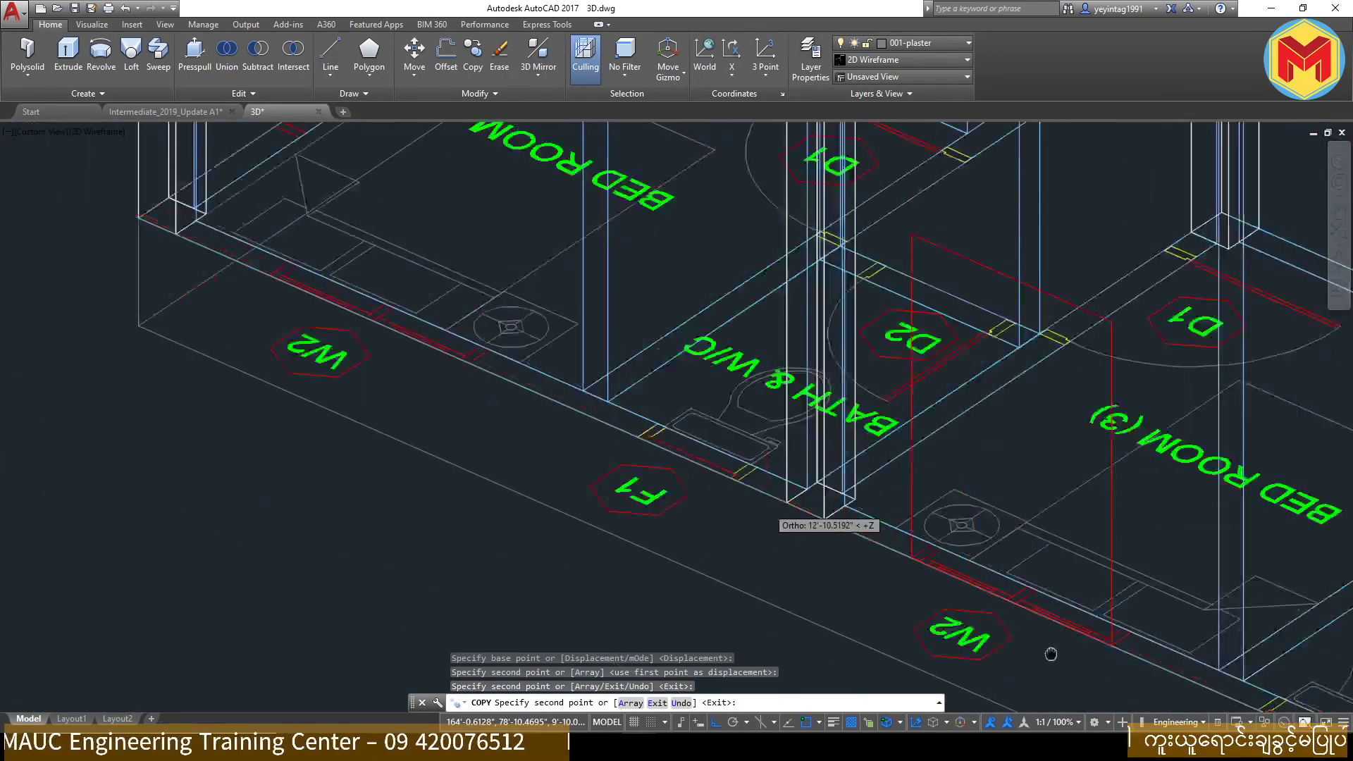
left_click(783, 560)
scroll(783, 560, "up", 3)
scroll(499, 363, "up", 2)
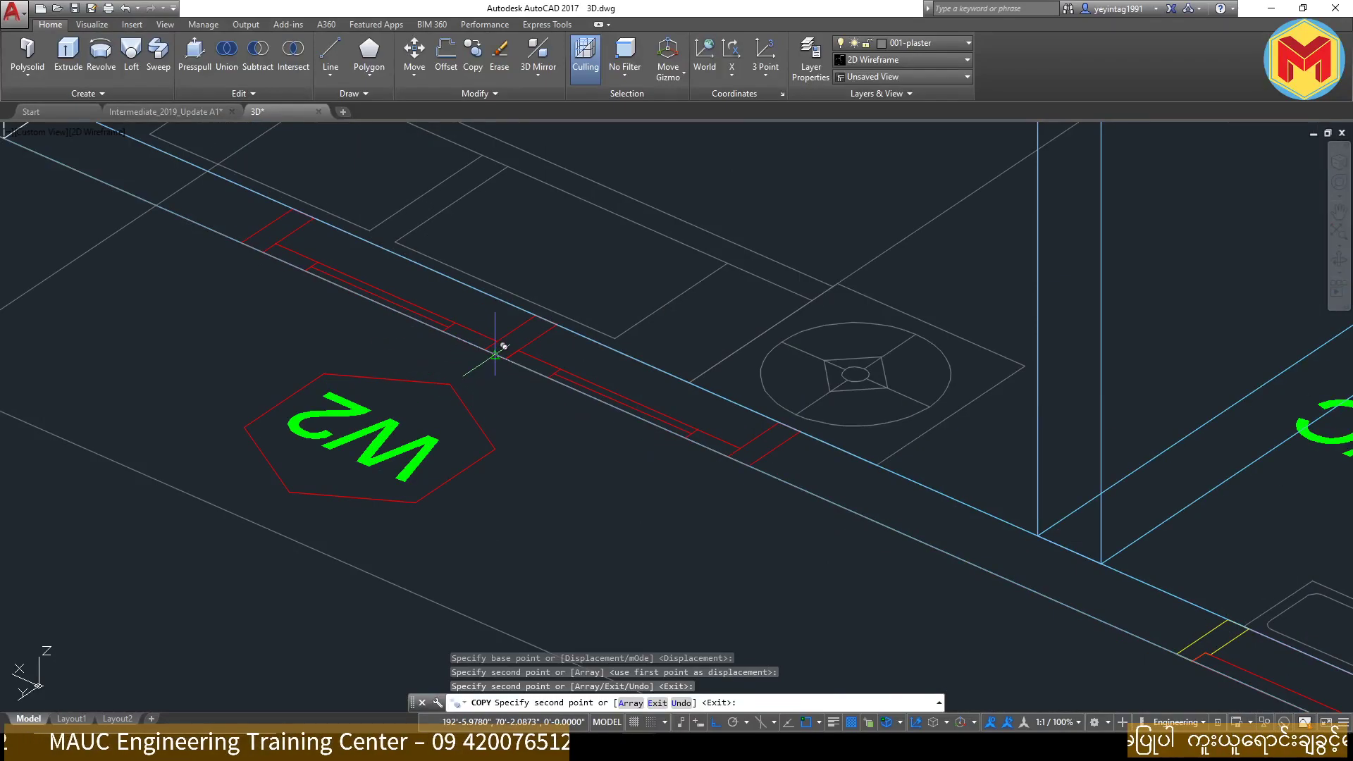
left_click(495, 351)
key("Return")
Step: Orbit to view the whole building and select a bedroom window outline
scroll(741, 519, "down", 3)
scroll(745, 443, "down", 3)
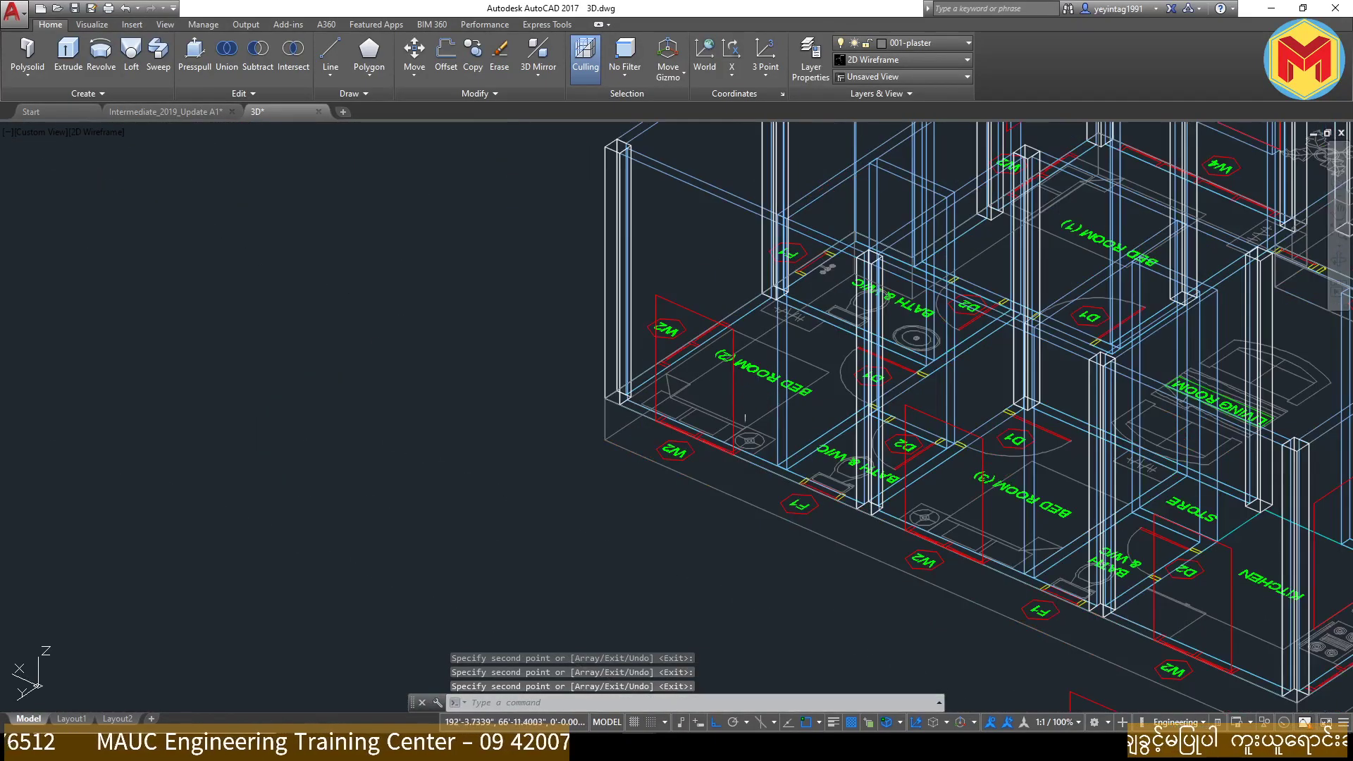
scroll(705, 480, "down", 3)
middle_click_drag(705, 479, 936, 494, "shift")
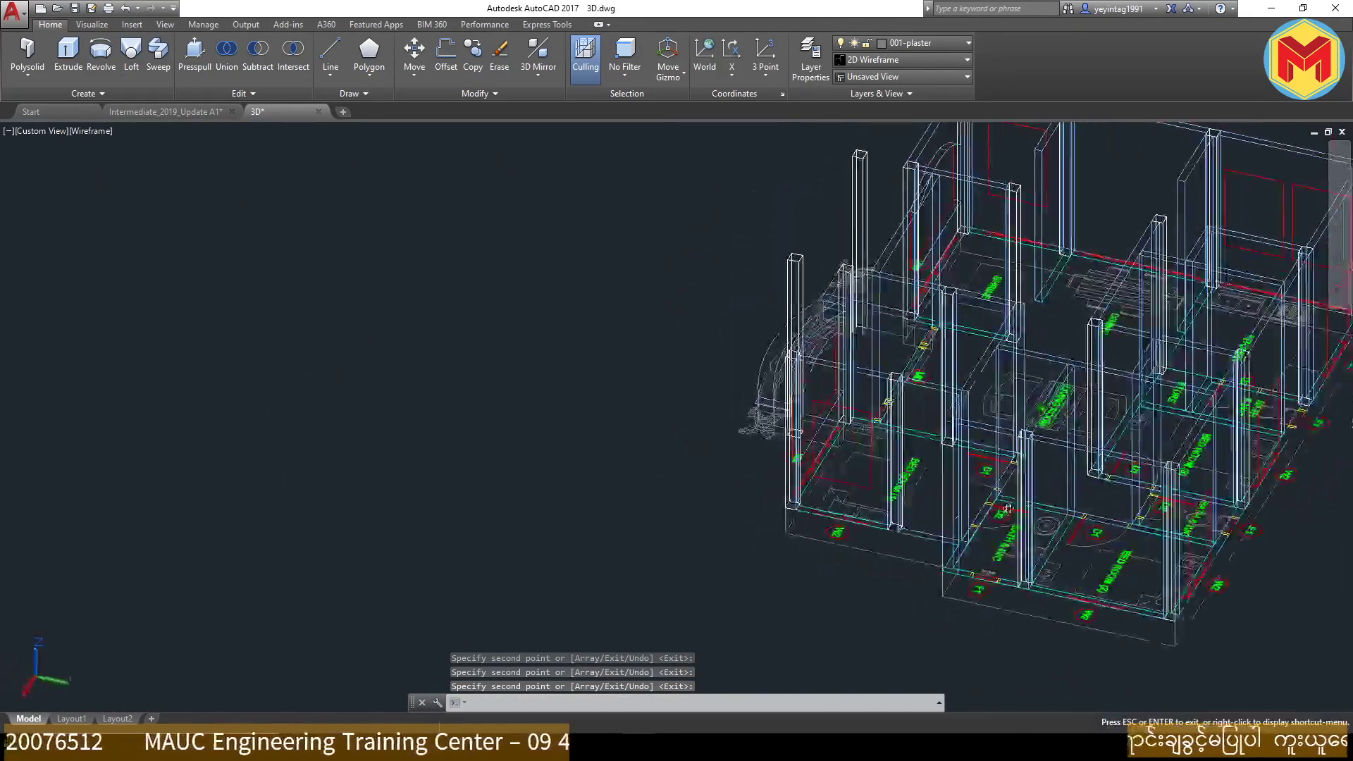
scroll(936, 494, "up", 5)
left_click(826, 504)
middle_click_drag(826, 504, 736, 462)
Step: Copy the Bed Room (1) window outline to the W2 position of BED ROOM (2)
type("co")
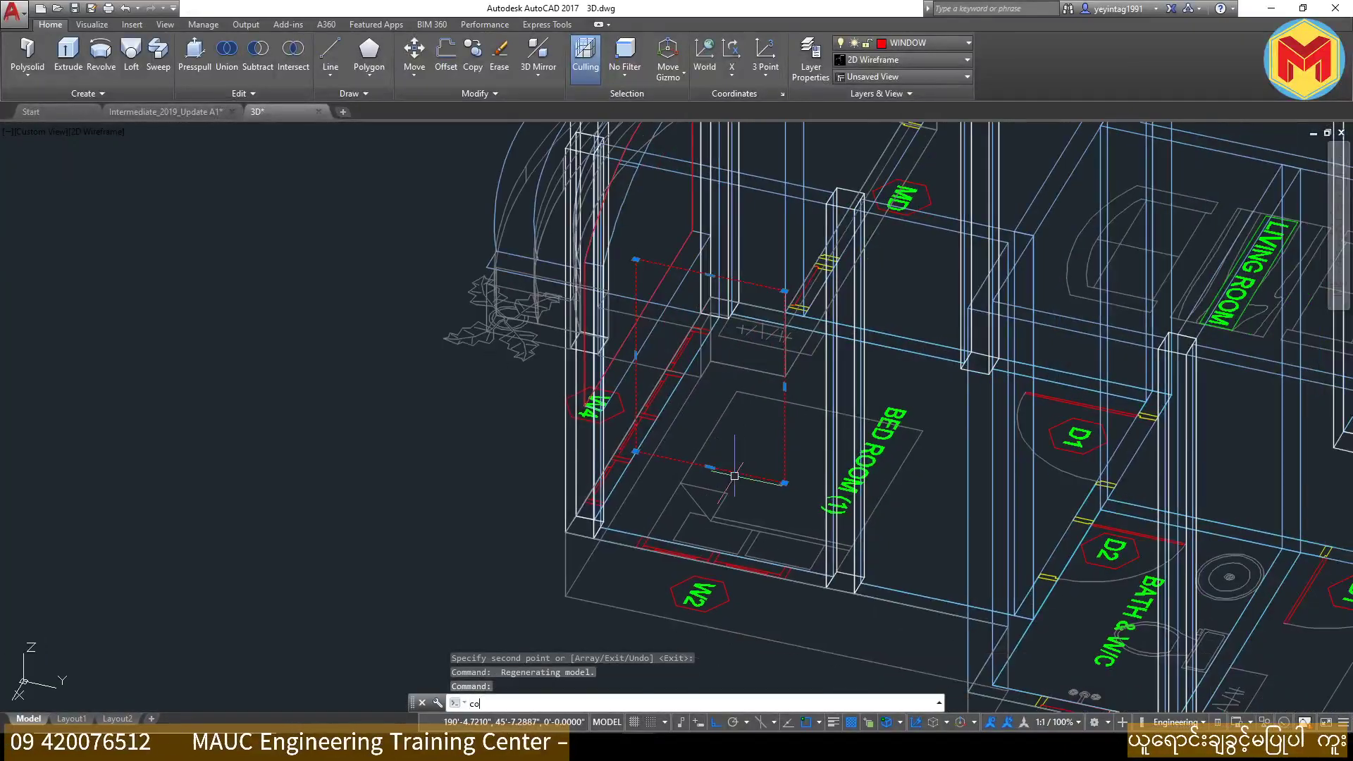
key("Return")
scroll(712, 550, "up", 5)
left_click(711, 537)
scroll(719, 528, "down", 4)
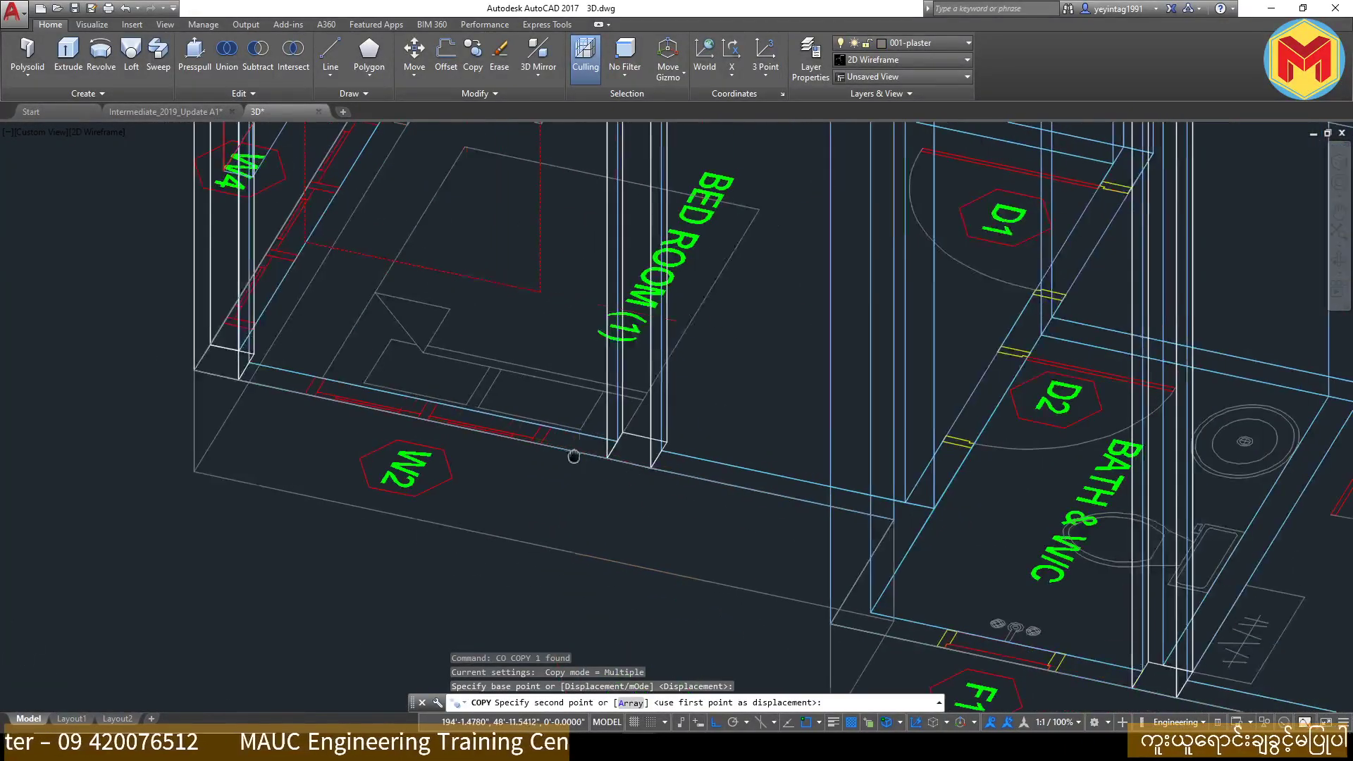
middle_click_drag(987, 599, 745, 479)
middle_click_drag(1207, 559, 791, 483)
scroll(757, 477, "up", 5)
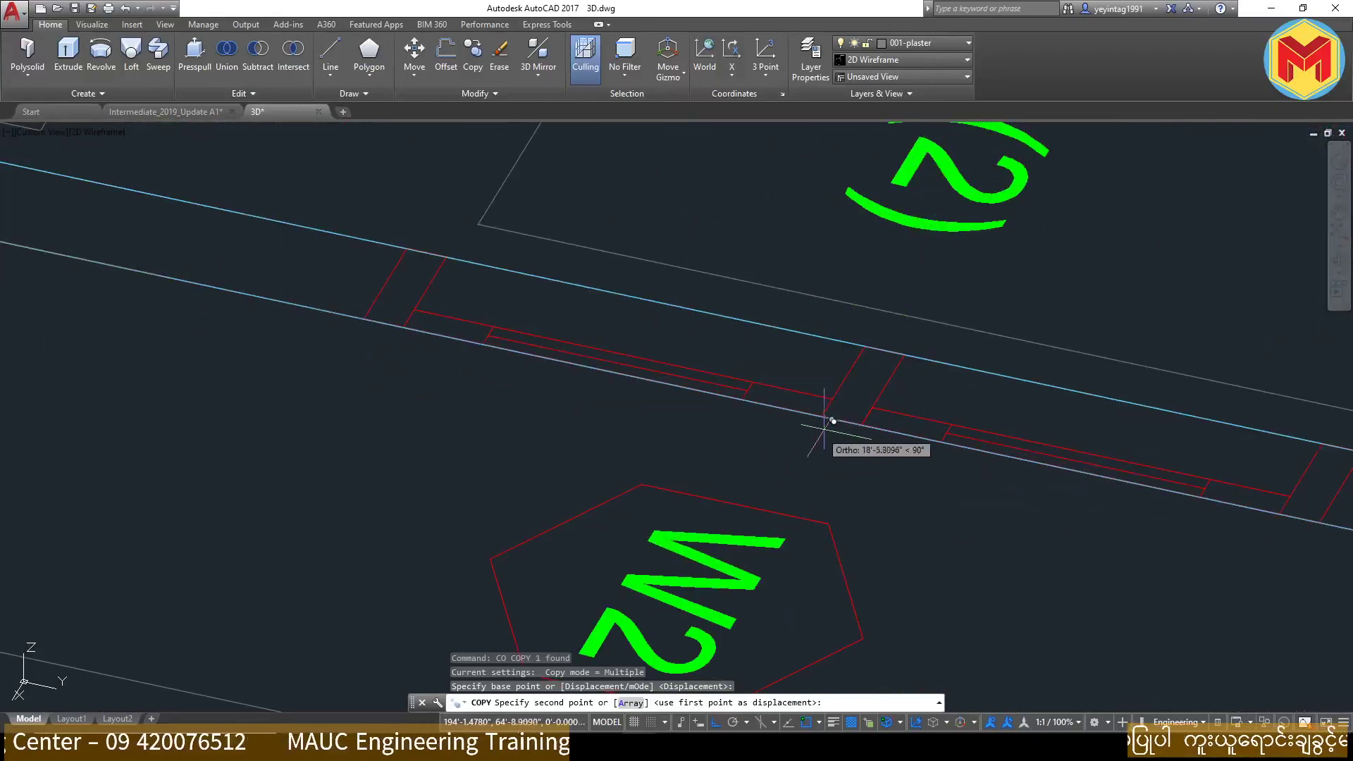
left_click(846, 411)
scroll(897, 493, "down", 6)
key("Return")
Step: Select a window outline near the bathroom and pan to the dining and kitchen area
middle_click_drag(891, 529, 877, 604)
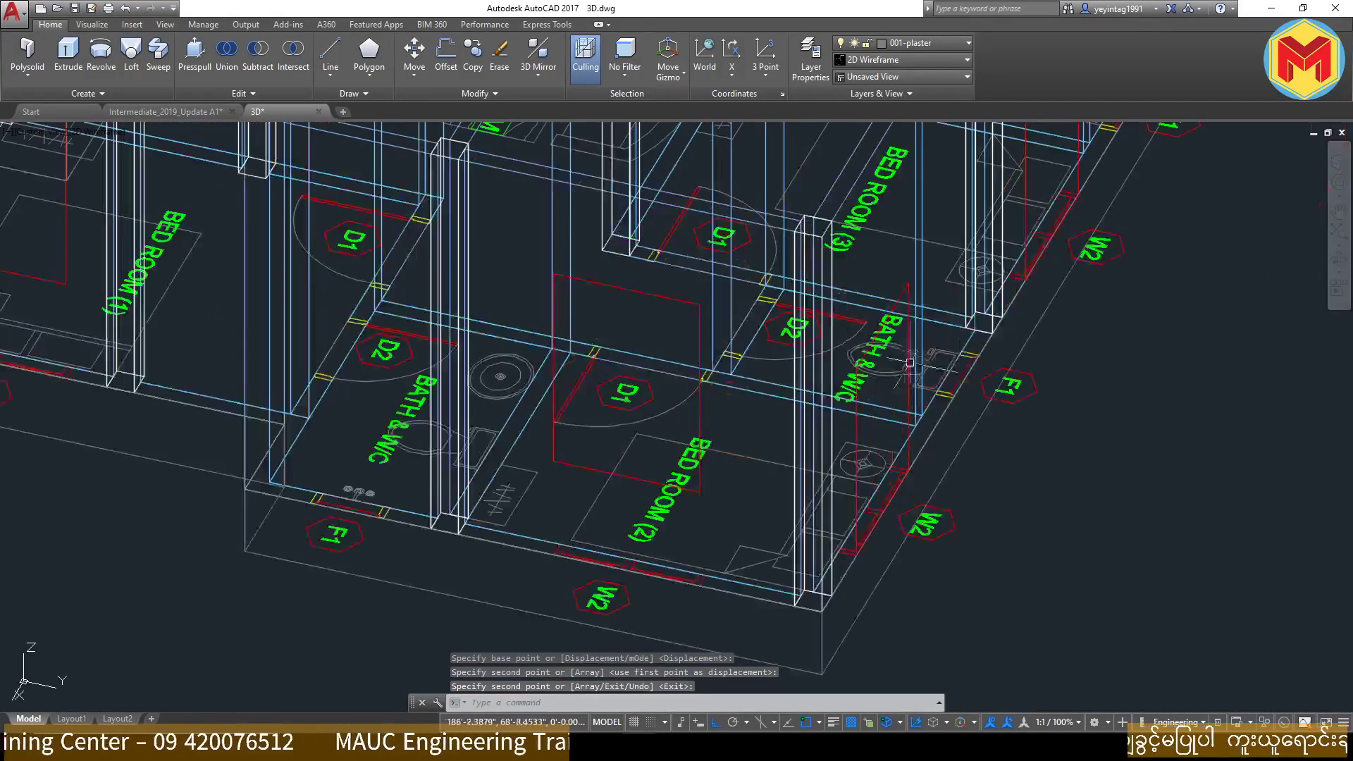
left_click(944, 389)
middle_click_drag(945, 389, 829, 398)
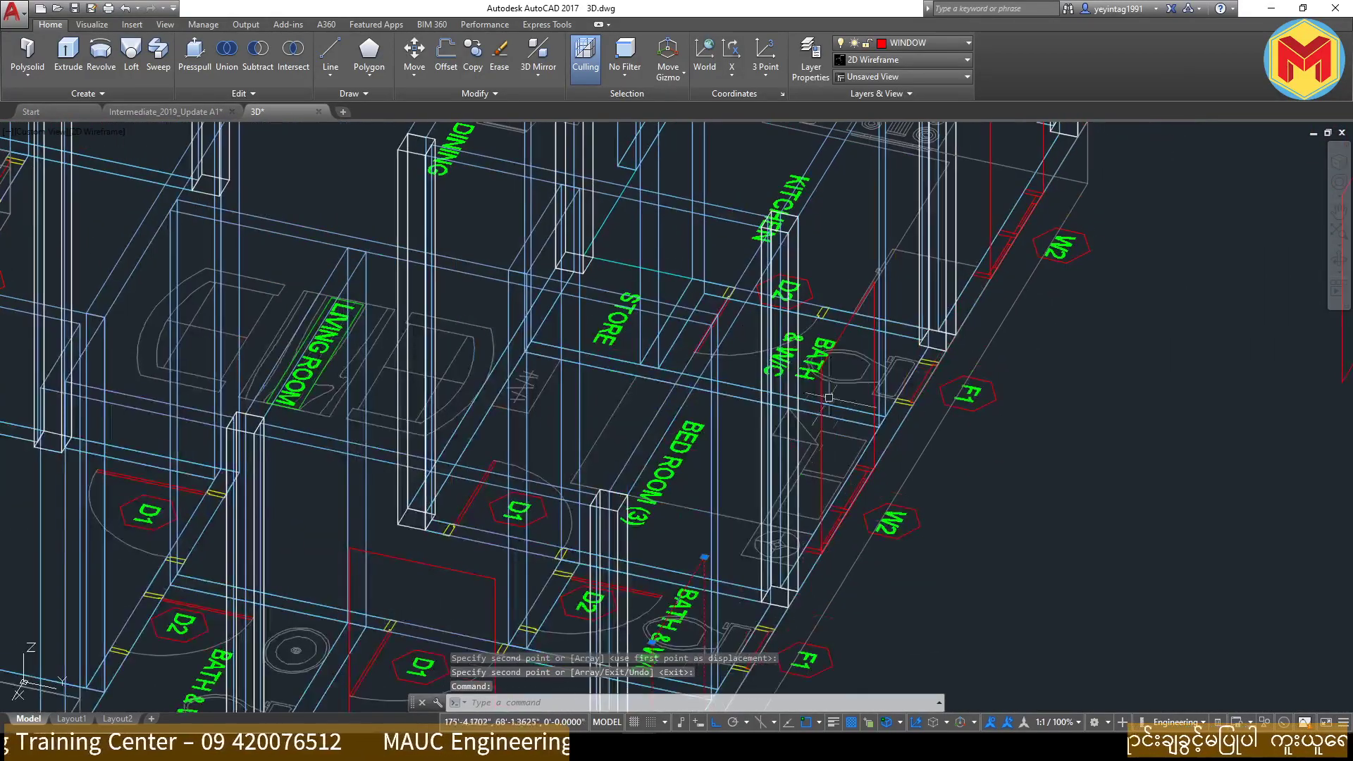
scroll(842, 345, "down", 2)
scroll(855, 387, "up", 4)
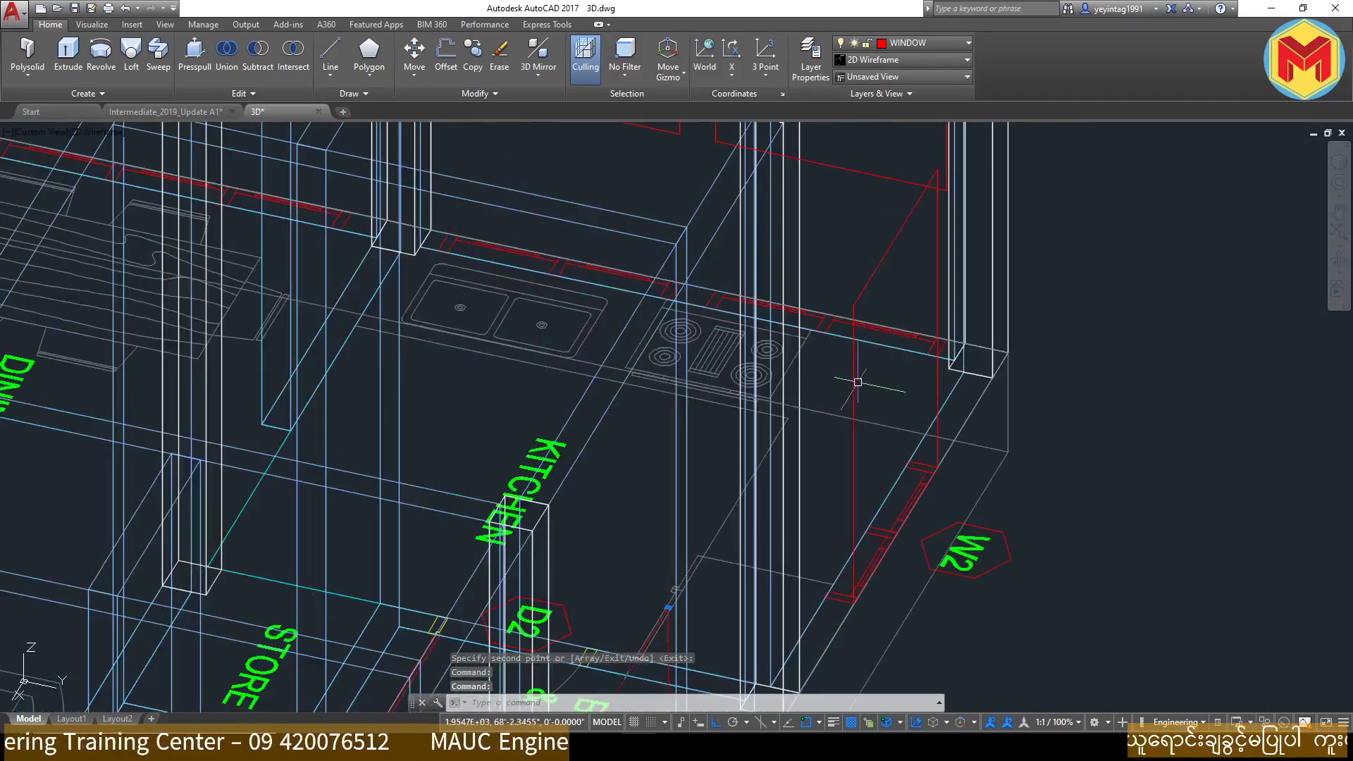
scroll(855, 387, "down", 5)
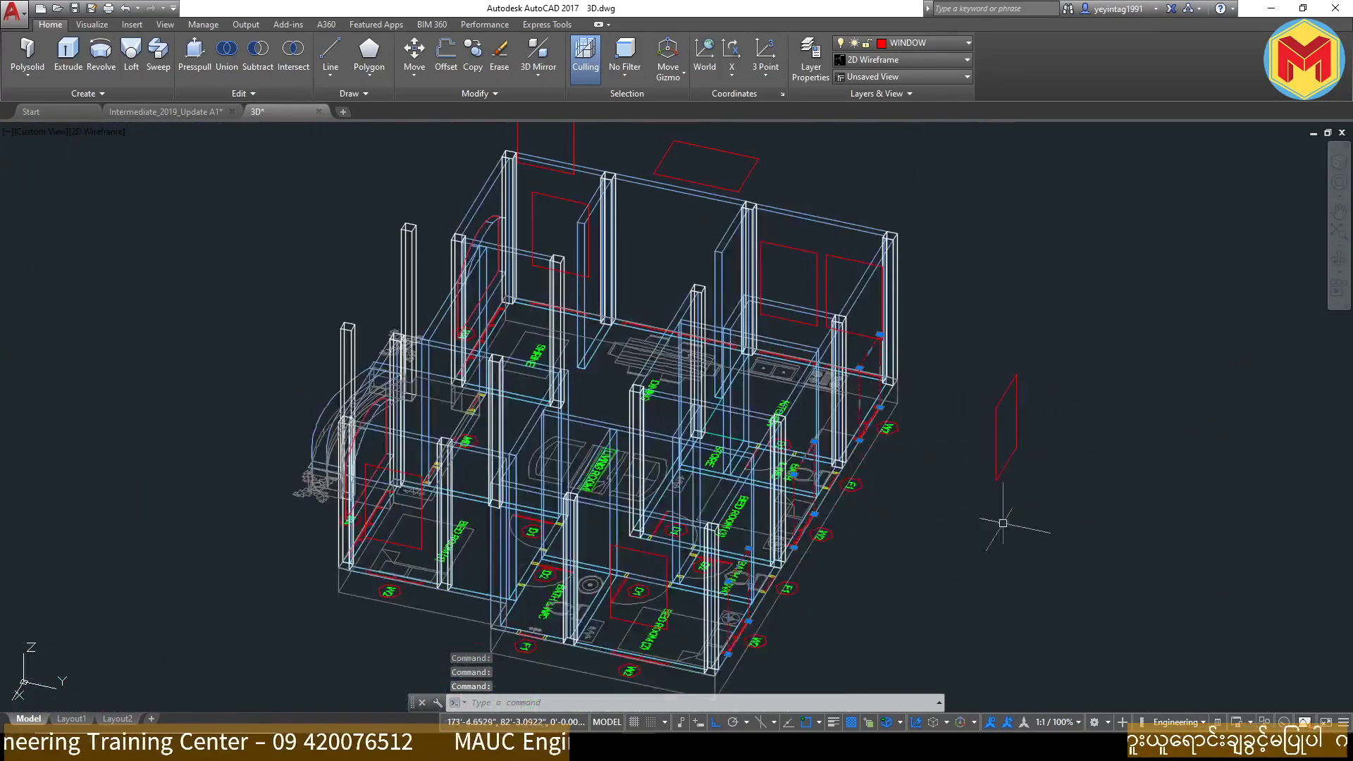
Step: Move the three selected window outlines 36 units upward
type("m")
key("Return")
left_click(881, 571)
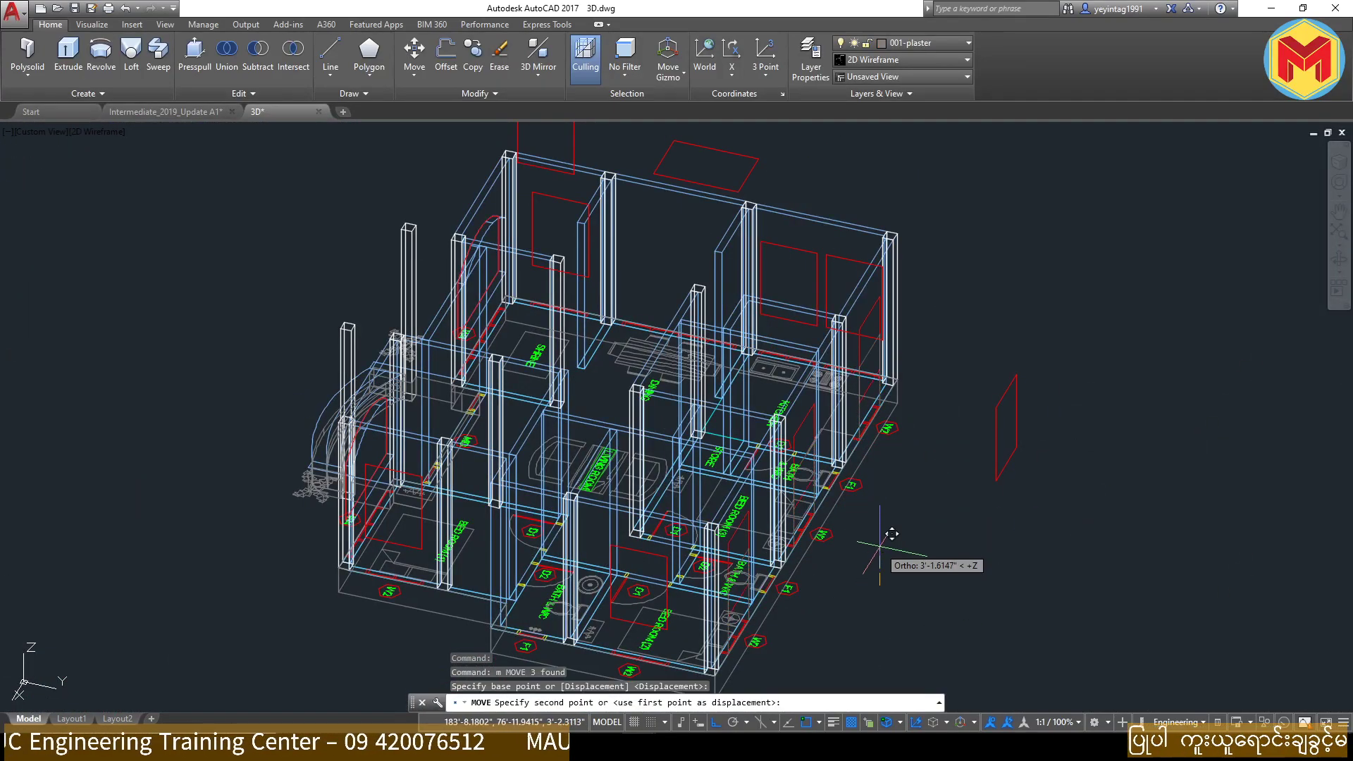
type("6")
key("Return")
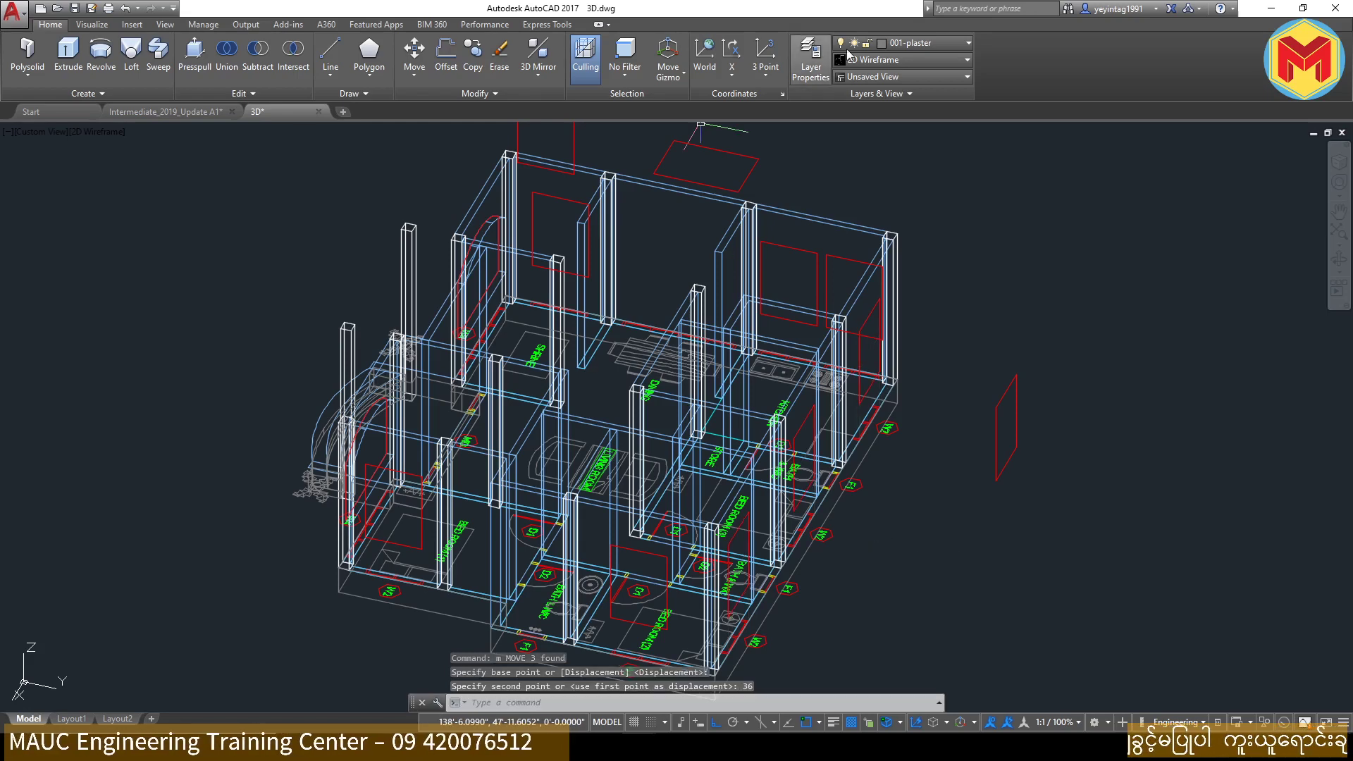
Step: Switch the model's visual style to Conceptual
left_click(916, 43)
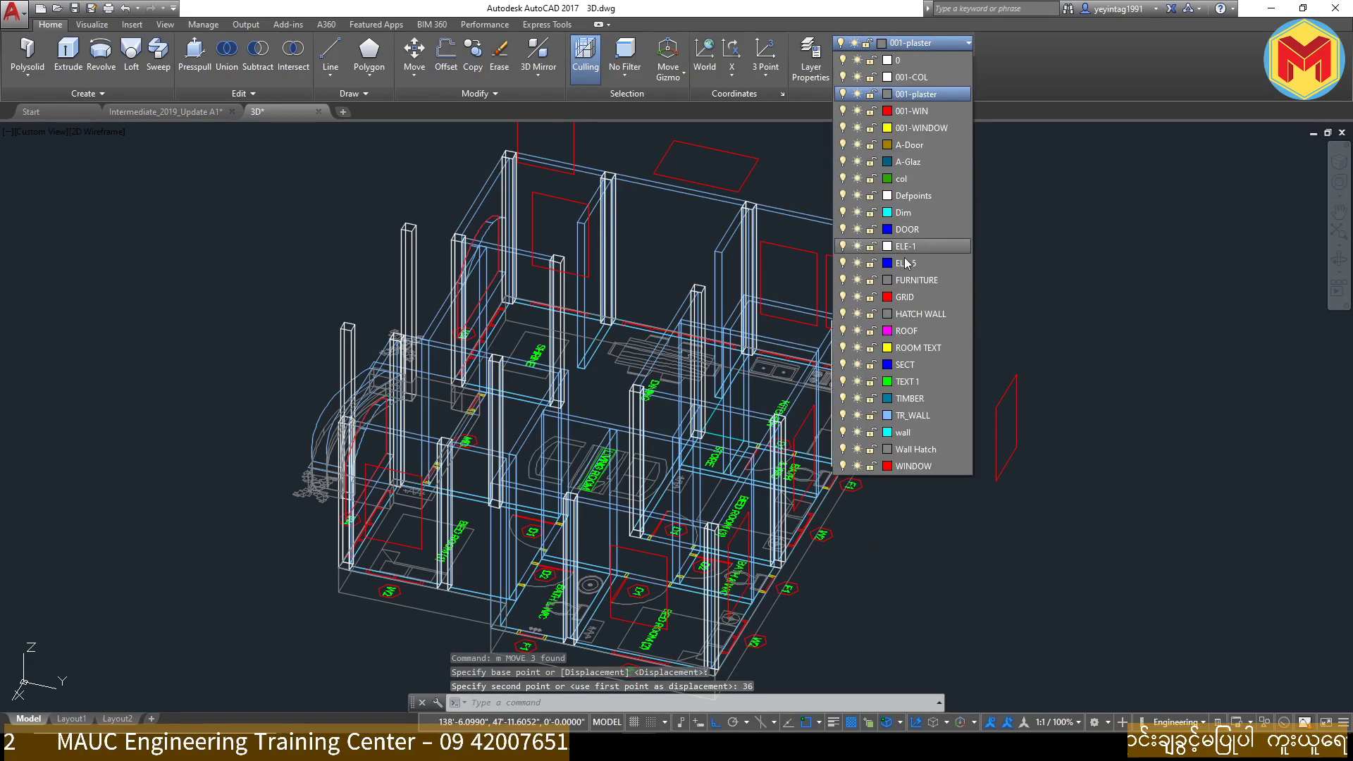
left_click(916, 94)
left_click(934, 60)
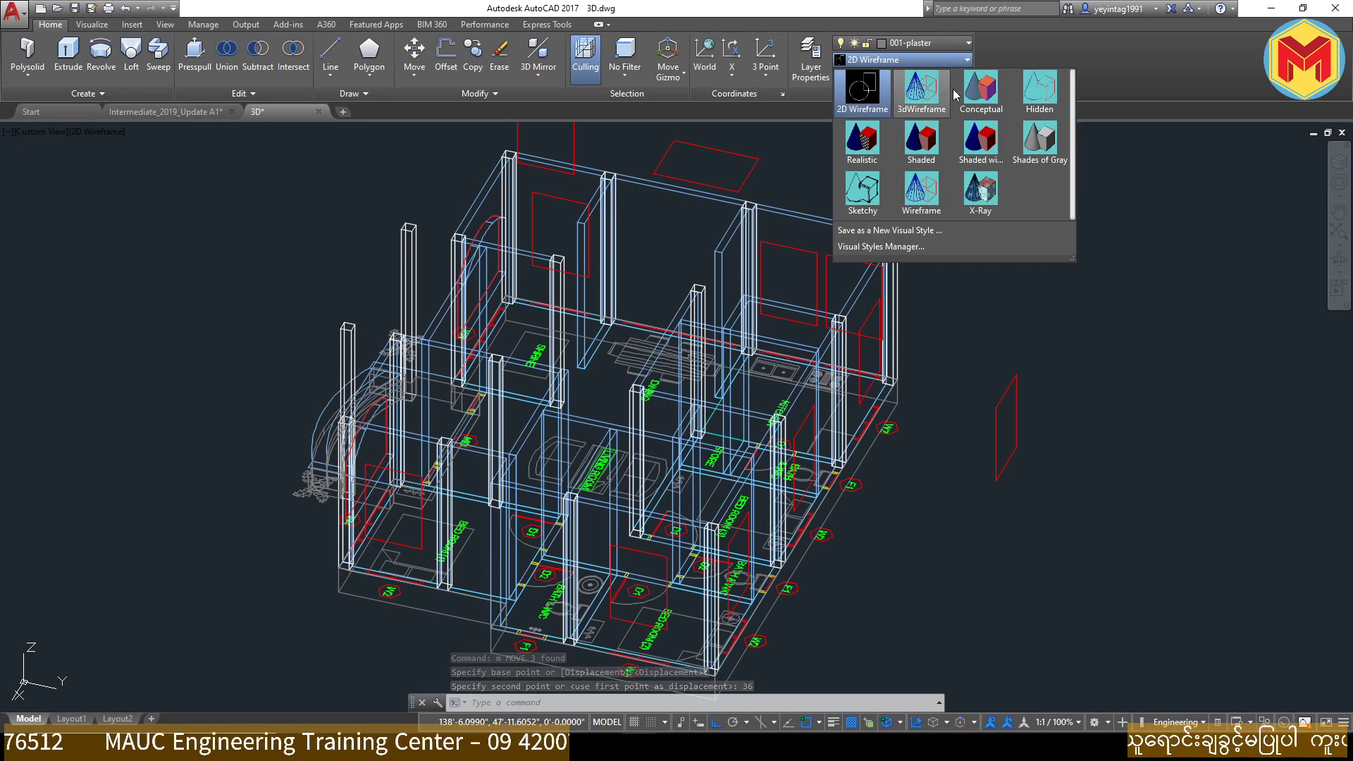
left_click(921, 90)
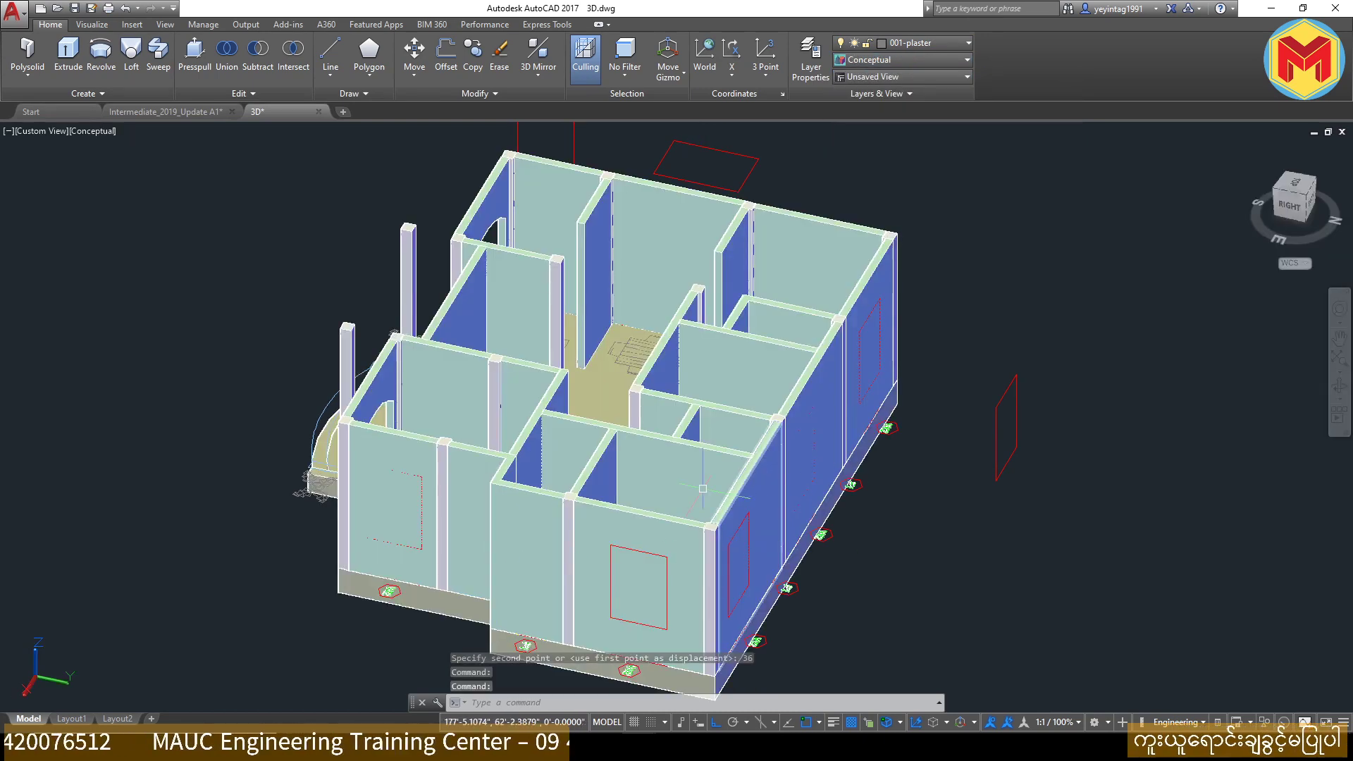
Step: Orbit to face the long outer wall with its window outlines and restart Presspull
scroll(771, 541, "up", 3)
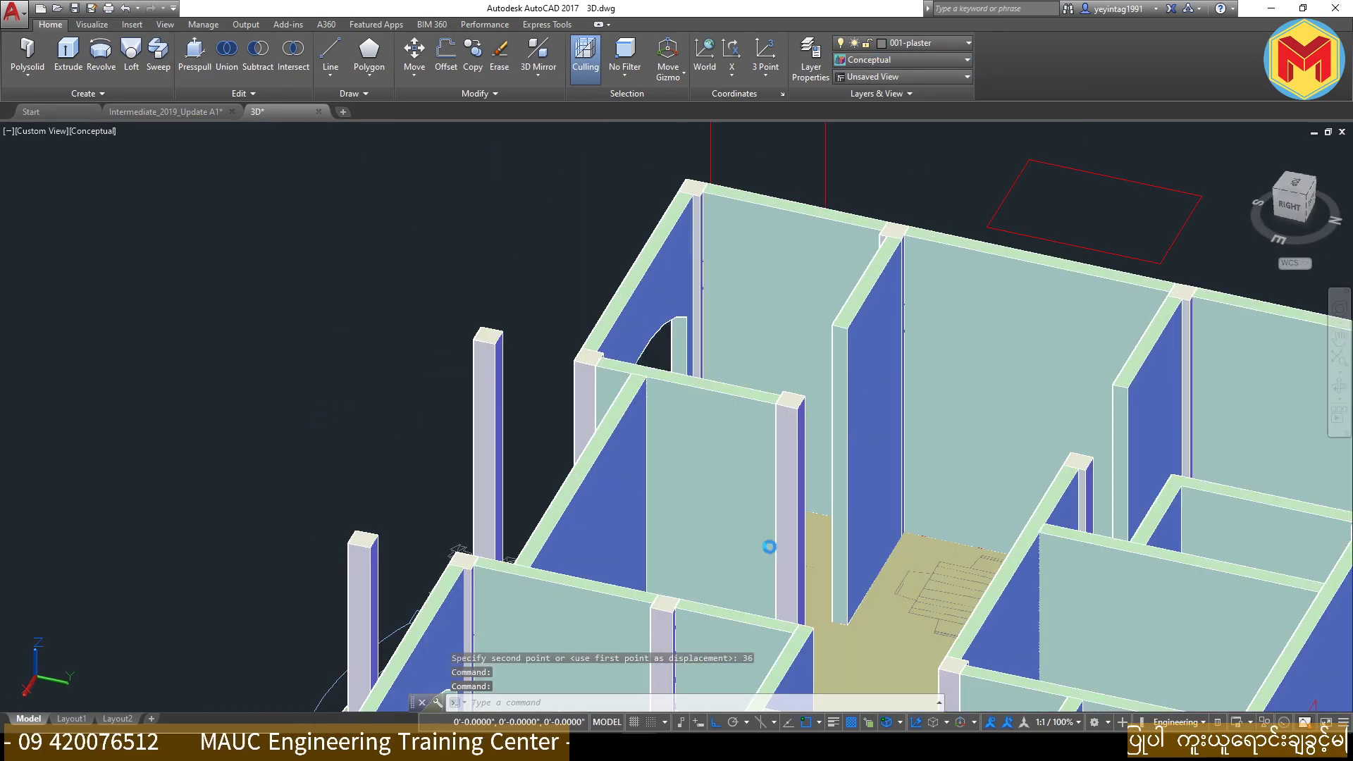
scroll(772, 541, "down", 5)
middle_click_drag(771, 541, 543, 347, "shift")
scroll(544, 348, "up", 3)
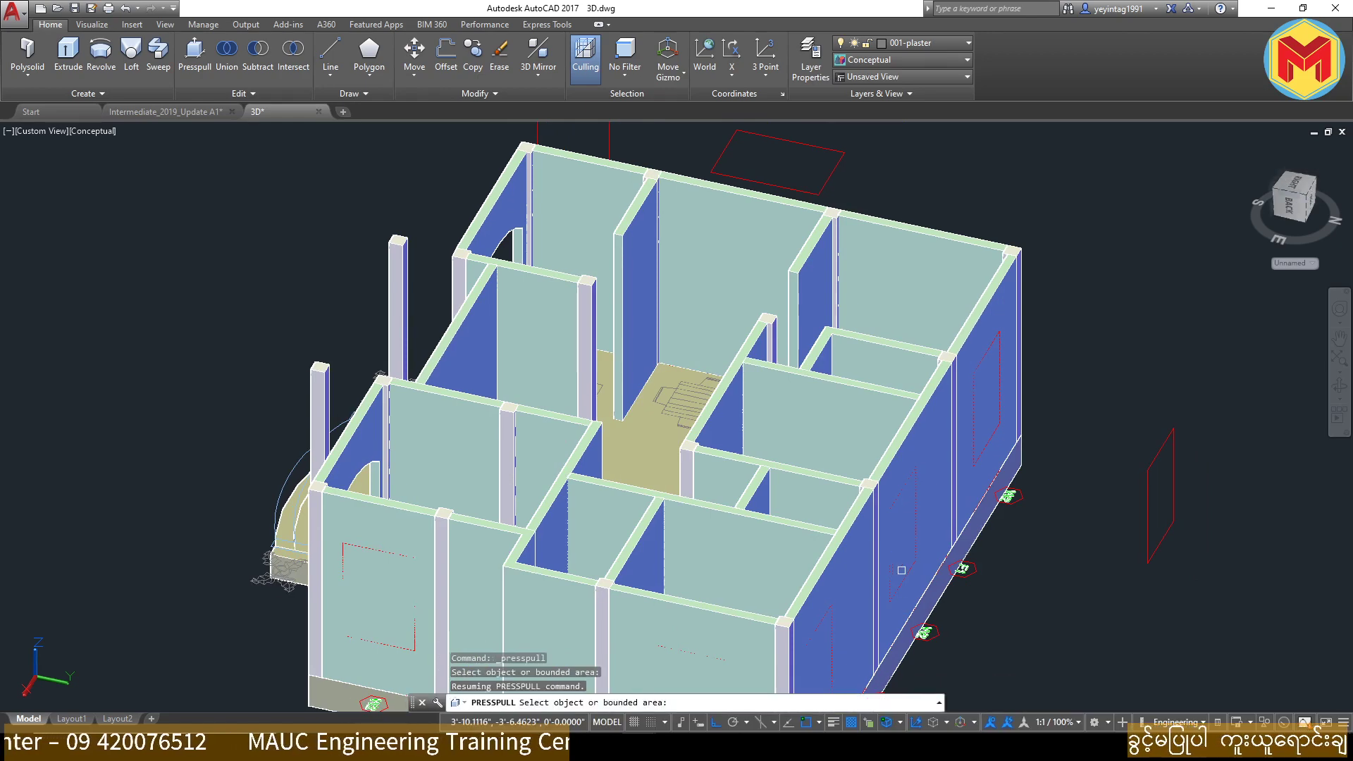
middle_click_drag(902, 571, 696, 416, "shift")
scroll(697, 416, "up", 2)
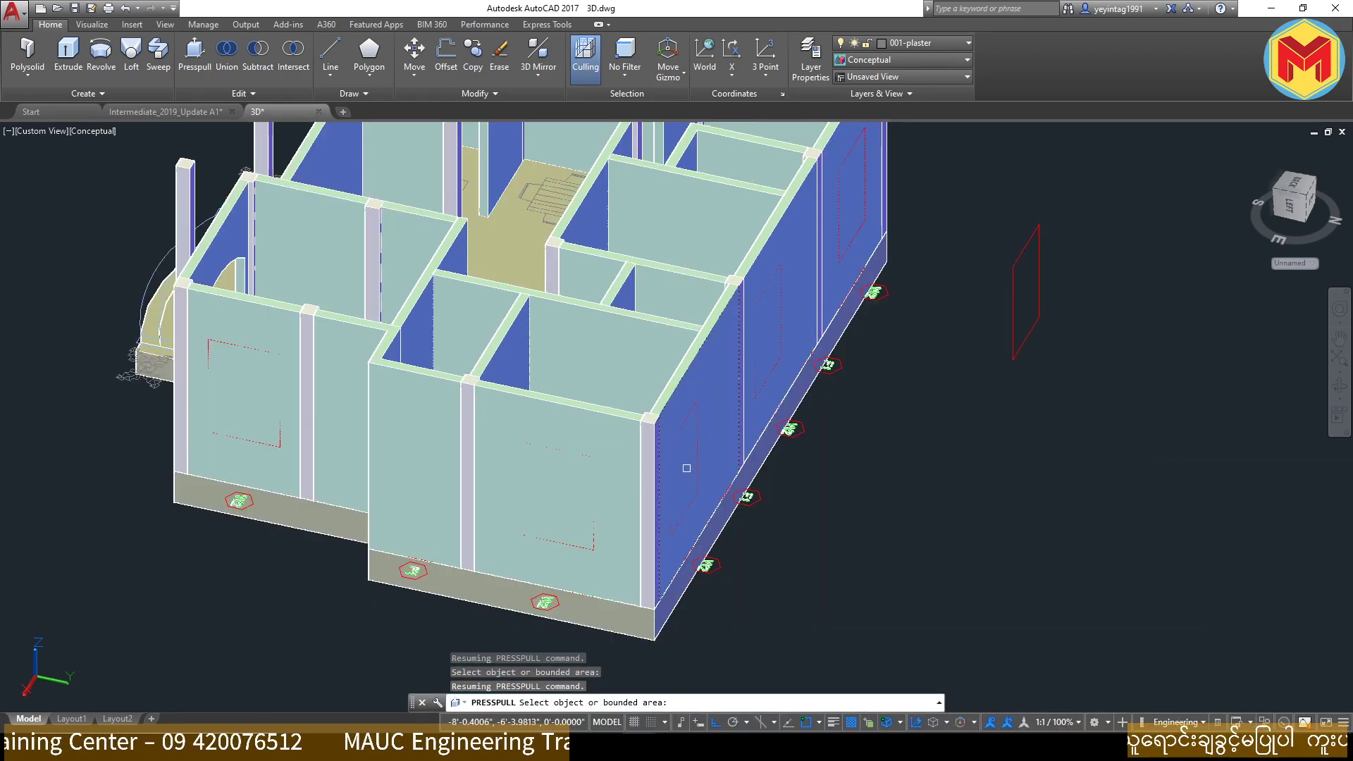
scroll(687, 468, "up", 1)
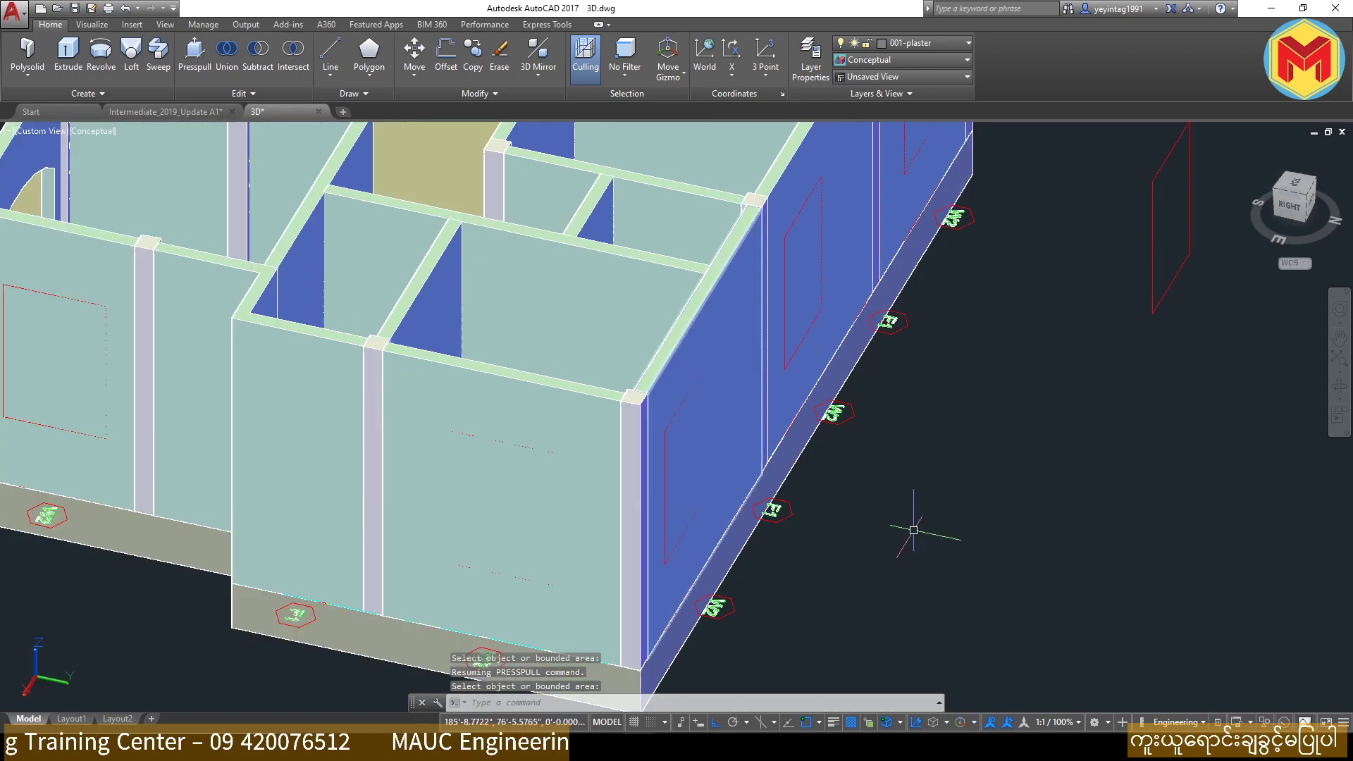
middle_click_drag(912, 529, 820, 528, "shift")
key("Escape")
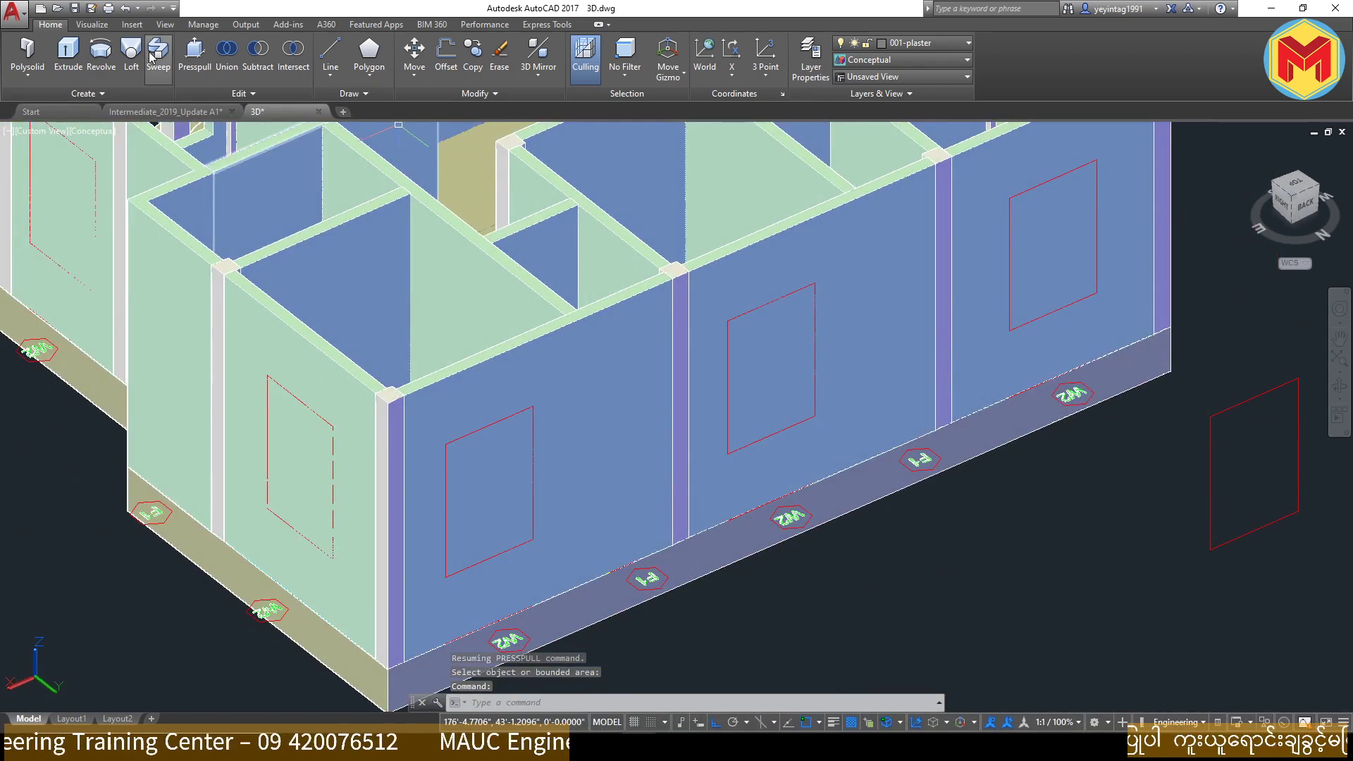
key("Return")
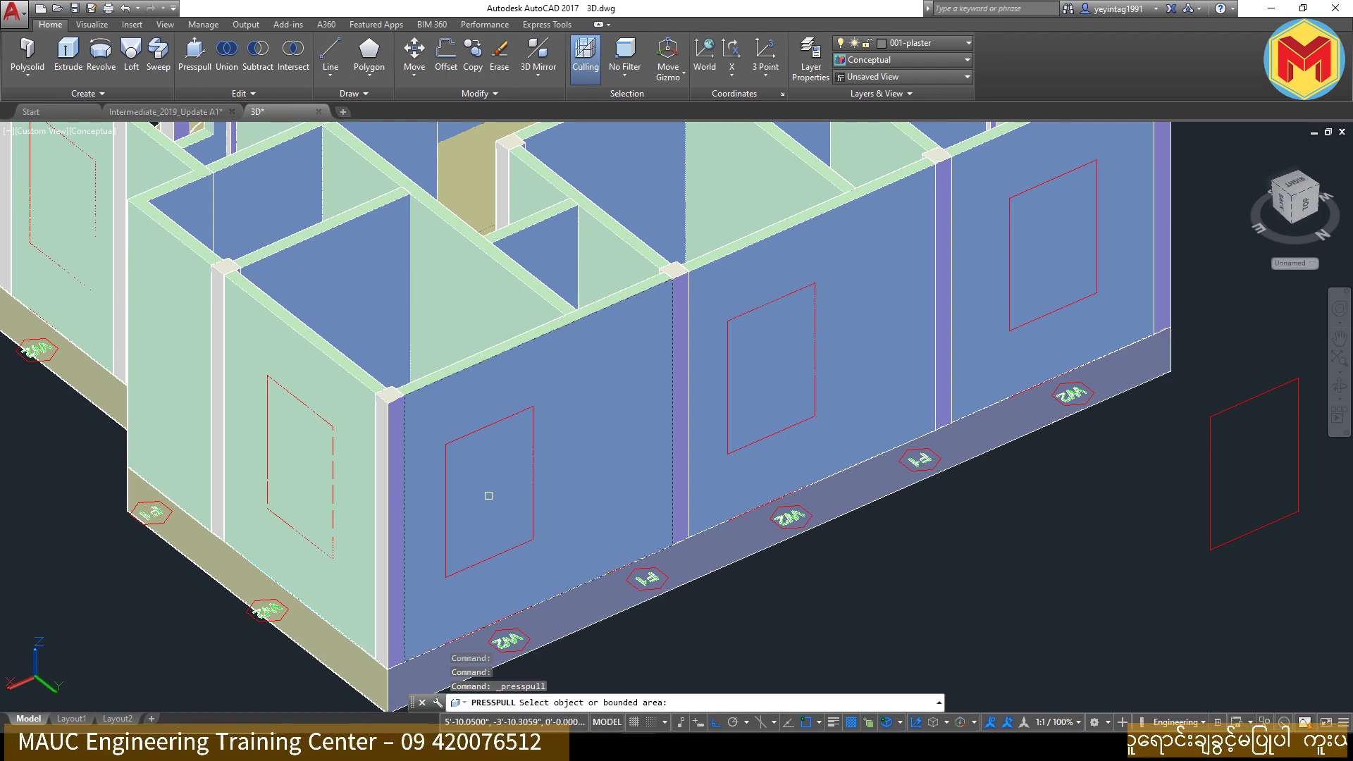
Step: Press-pull the left wall's window outline through the wall, then try two more outlined areas
left_click(306, 468)
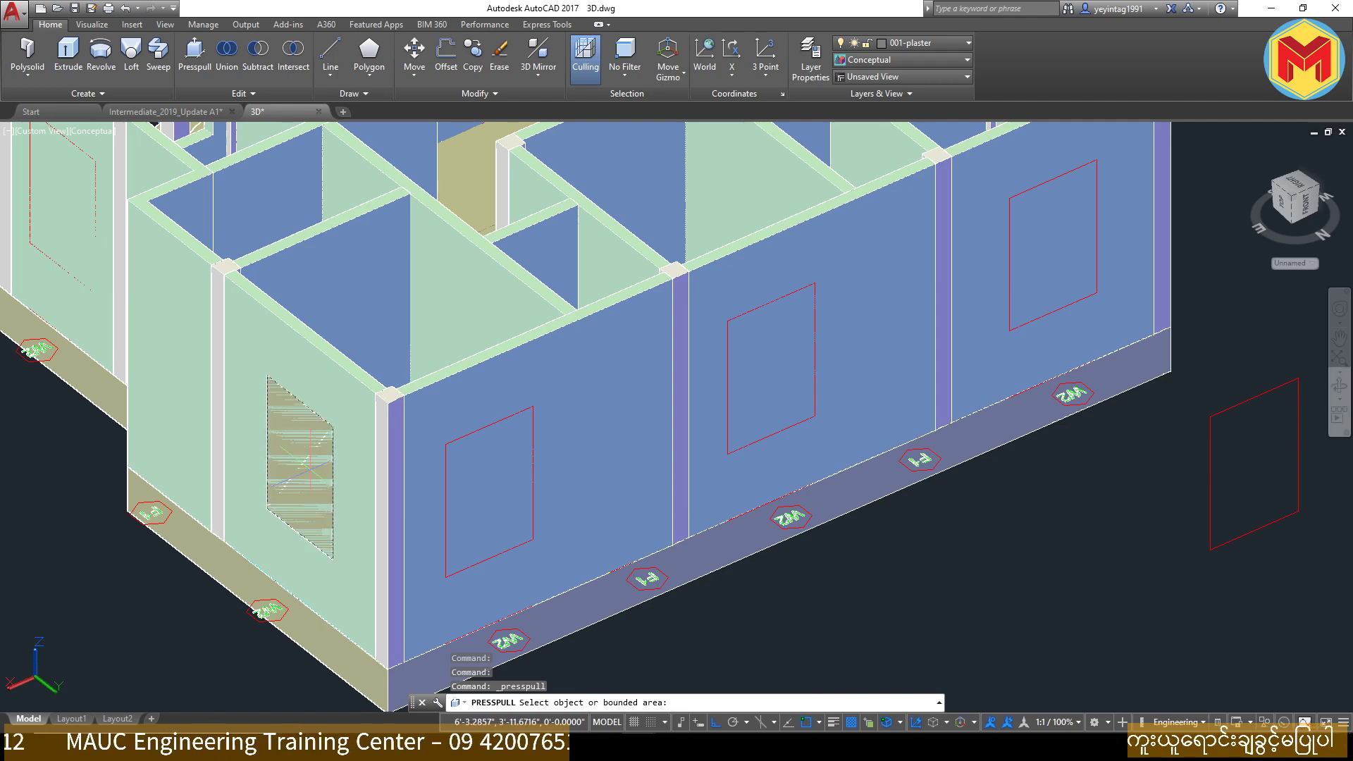
left_click(586, 260)
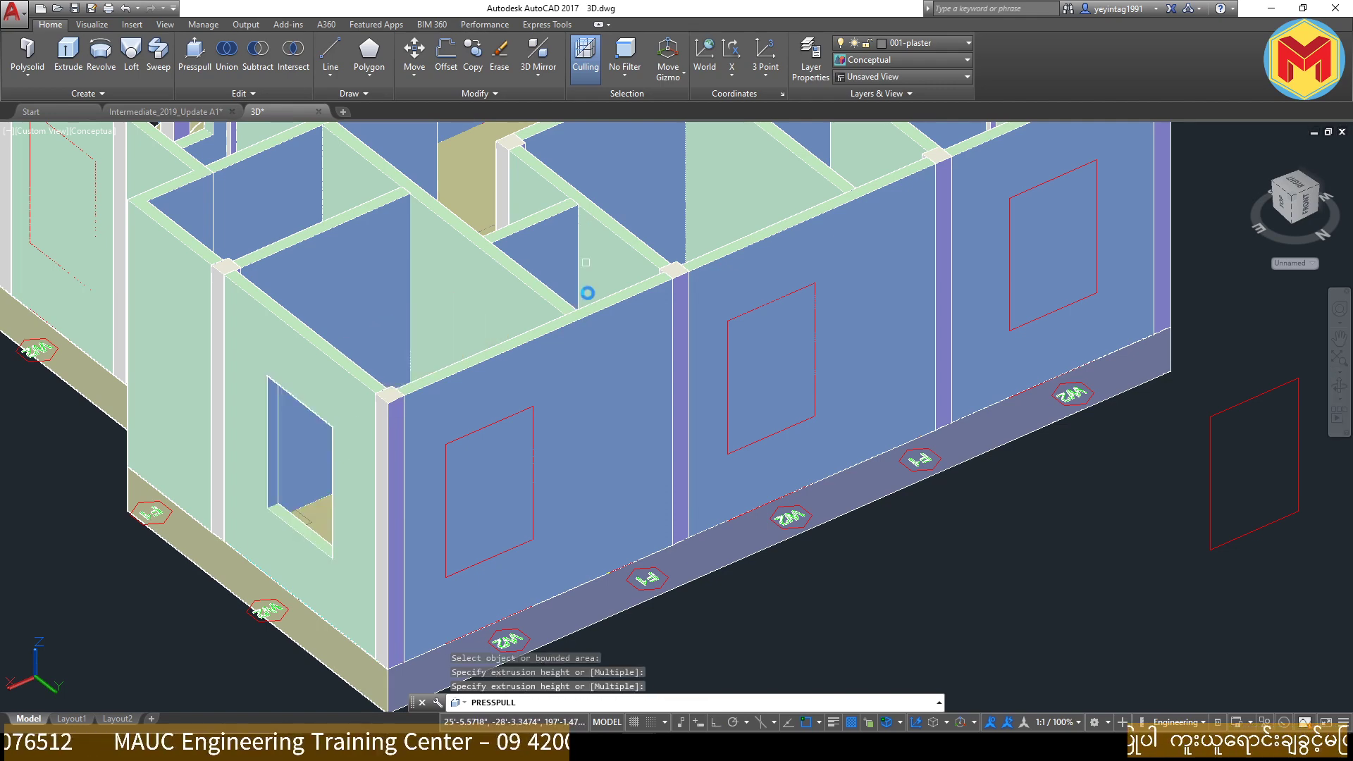
key("Escape")
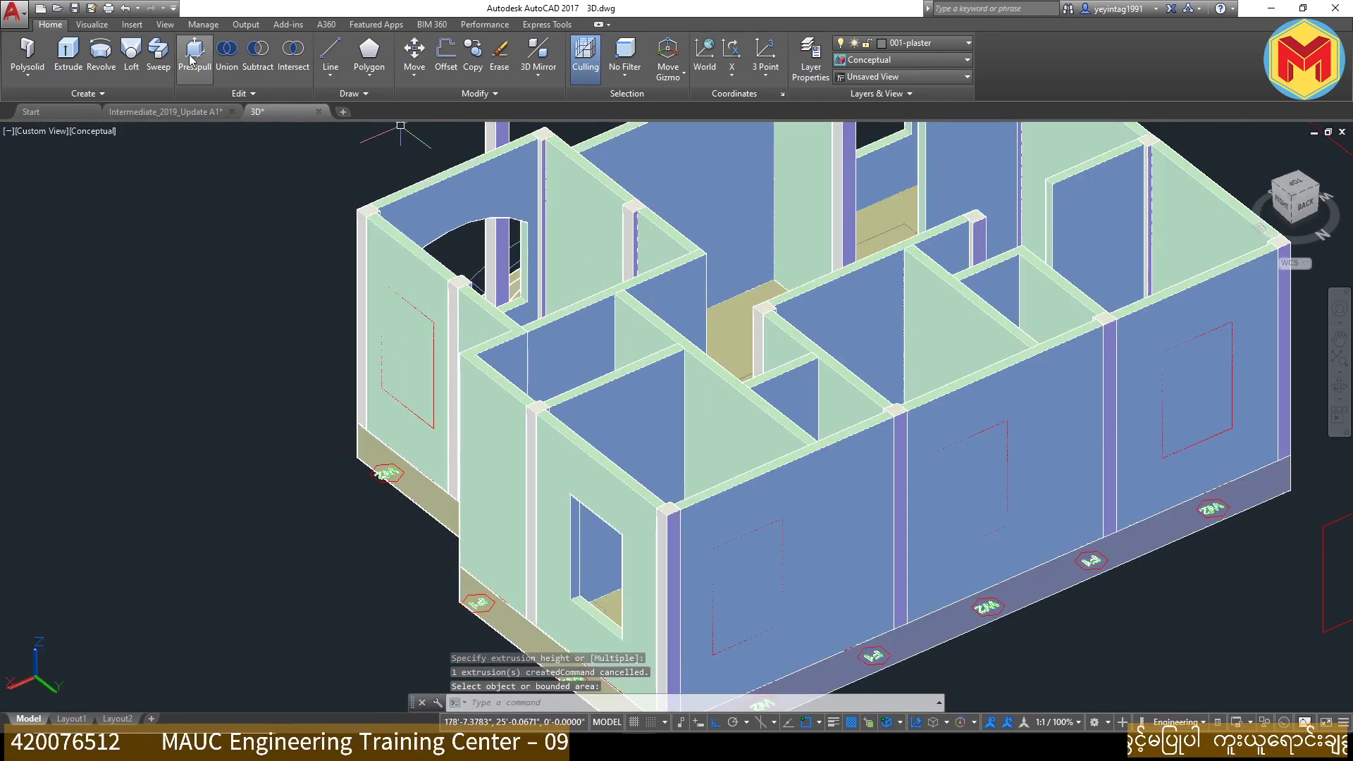
left_click(407, 363)
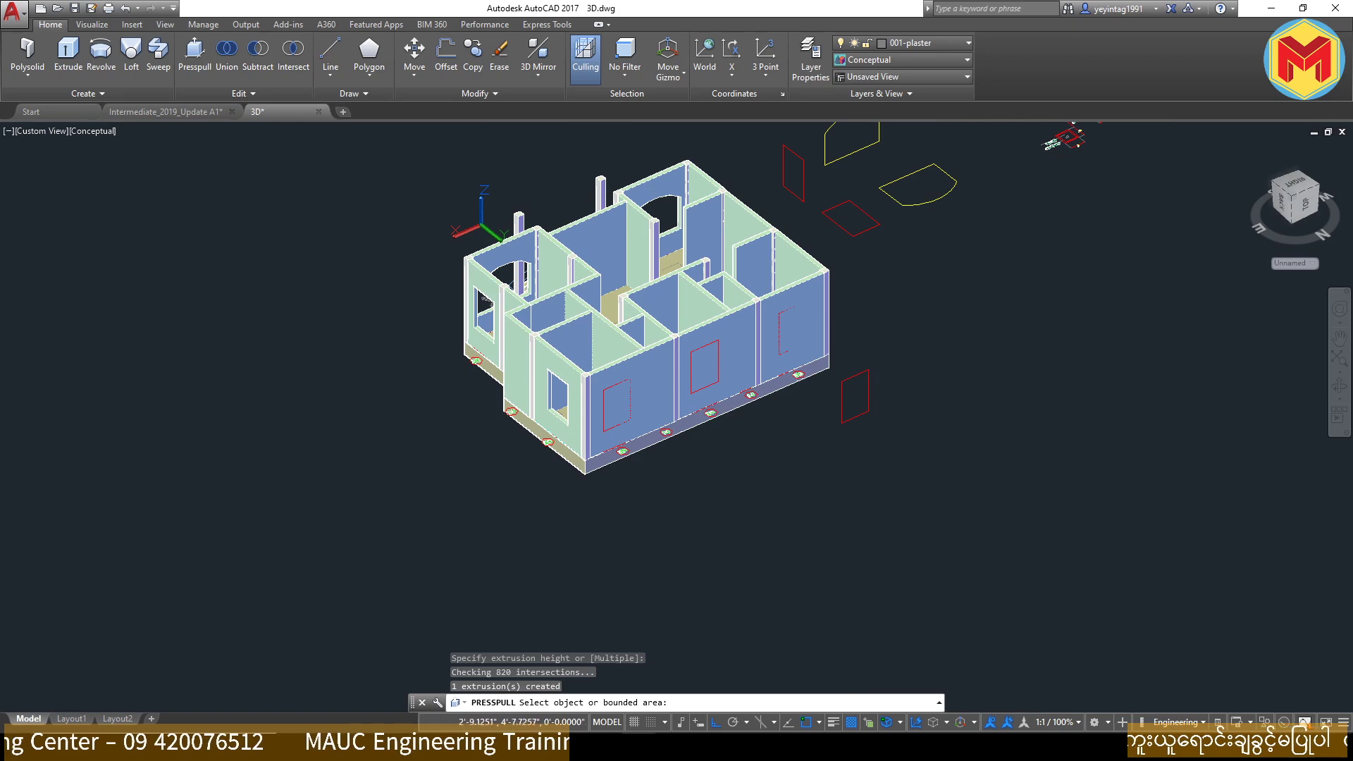
left_click(732, 365)
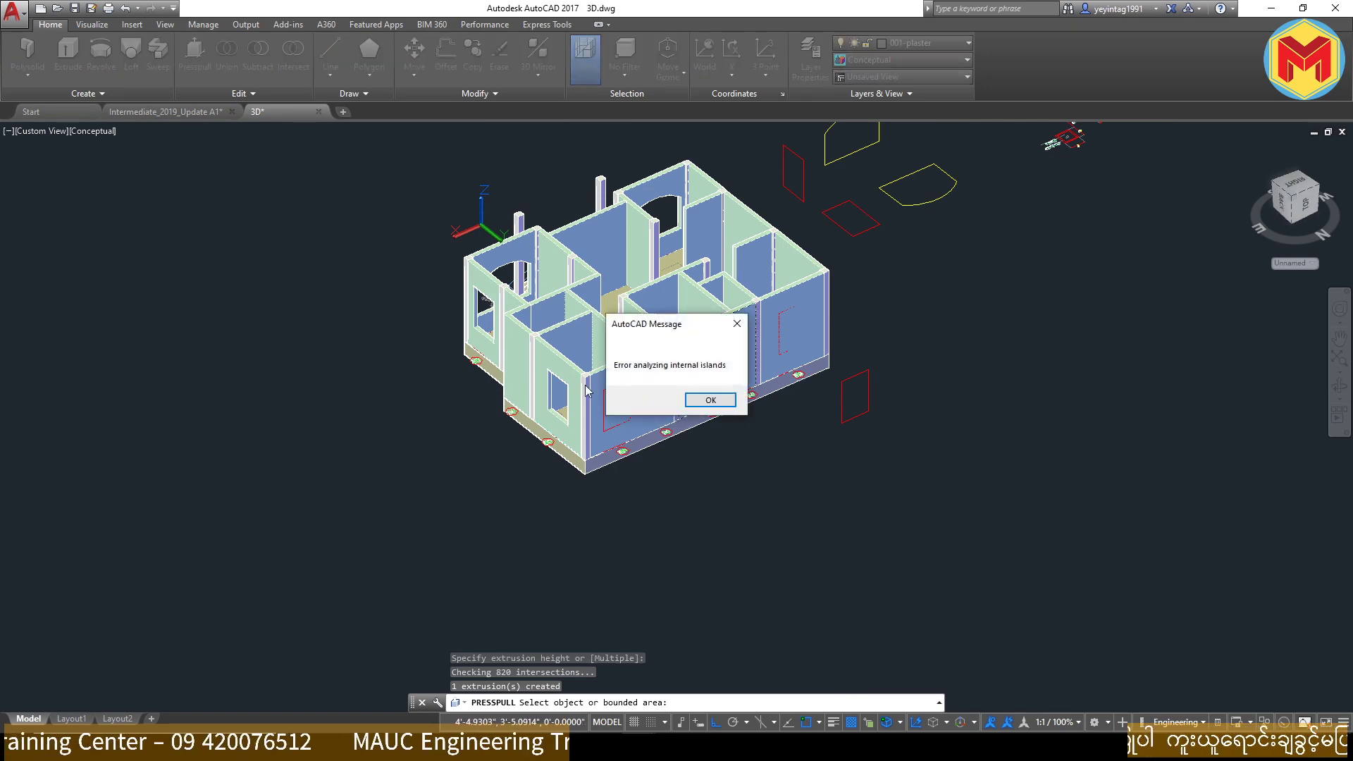
Step: Dismiss the error and press-pull three window outlines through the long wall
key("Return")
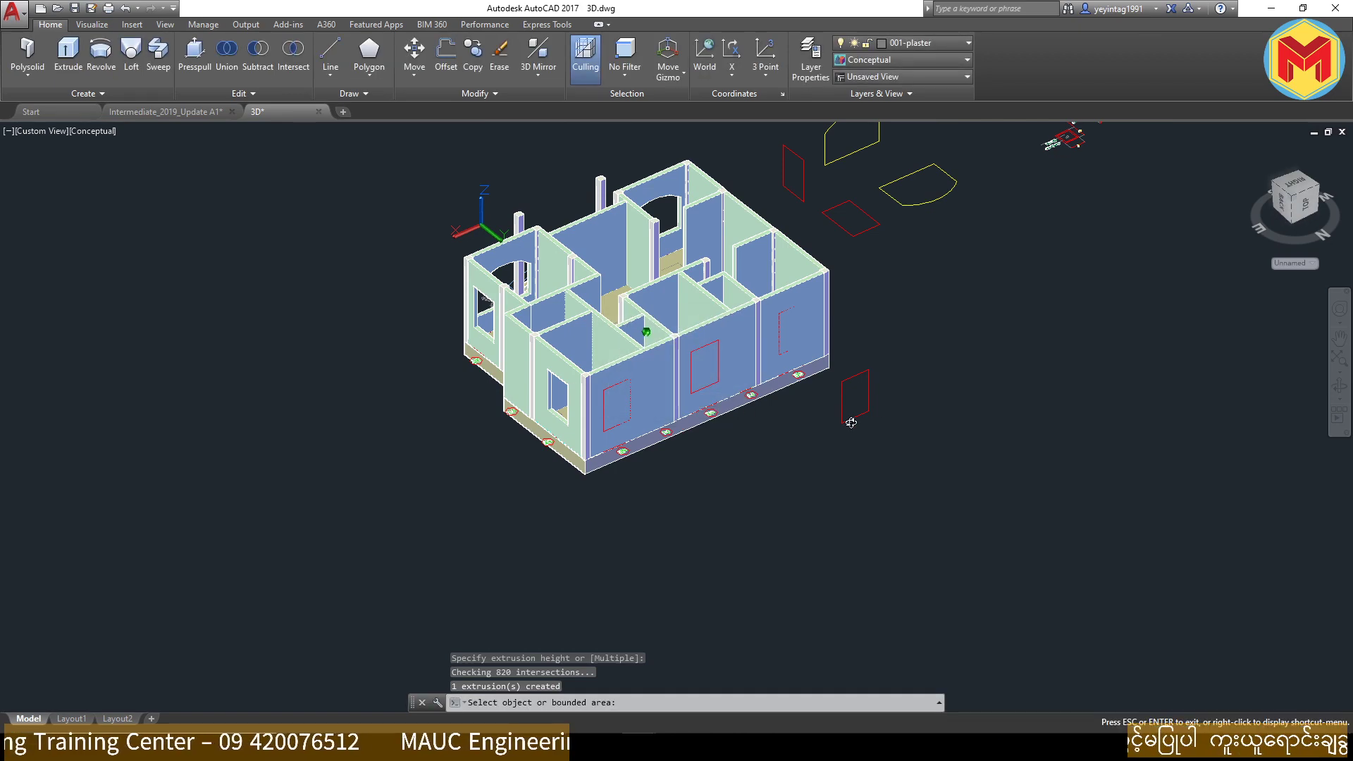
mouse_move(889, 419)
middle_mouse_down("shift")
mouse_move(604, 411)
mouse_move(517, 286)
middle_mouse_up("shift")
key("Escape")
scroll(518, 286, "up", 5)
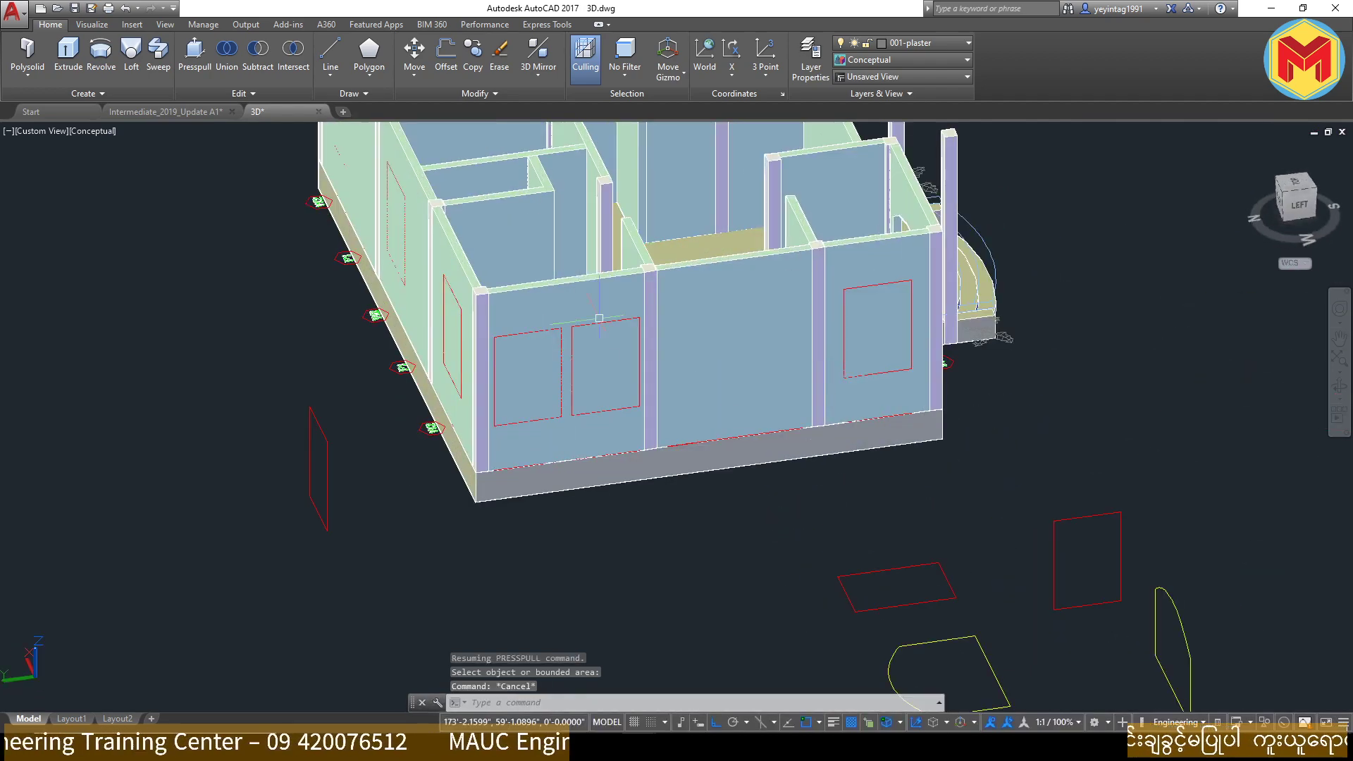
key("Escape")
left_click(195, 53)
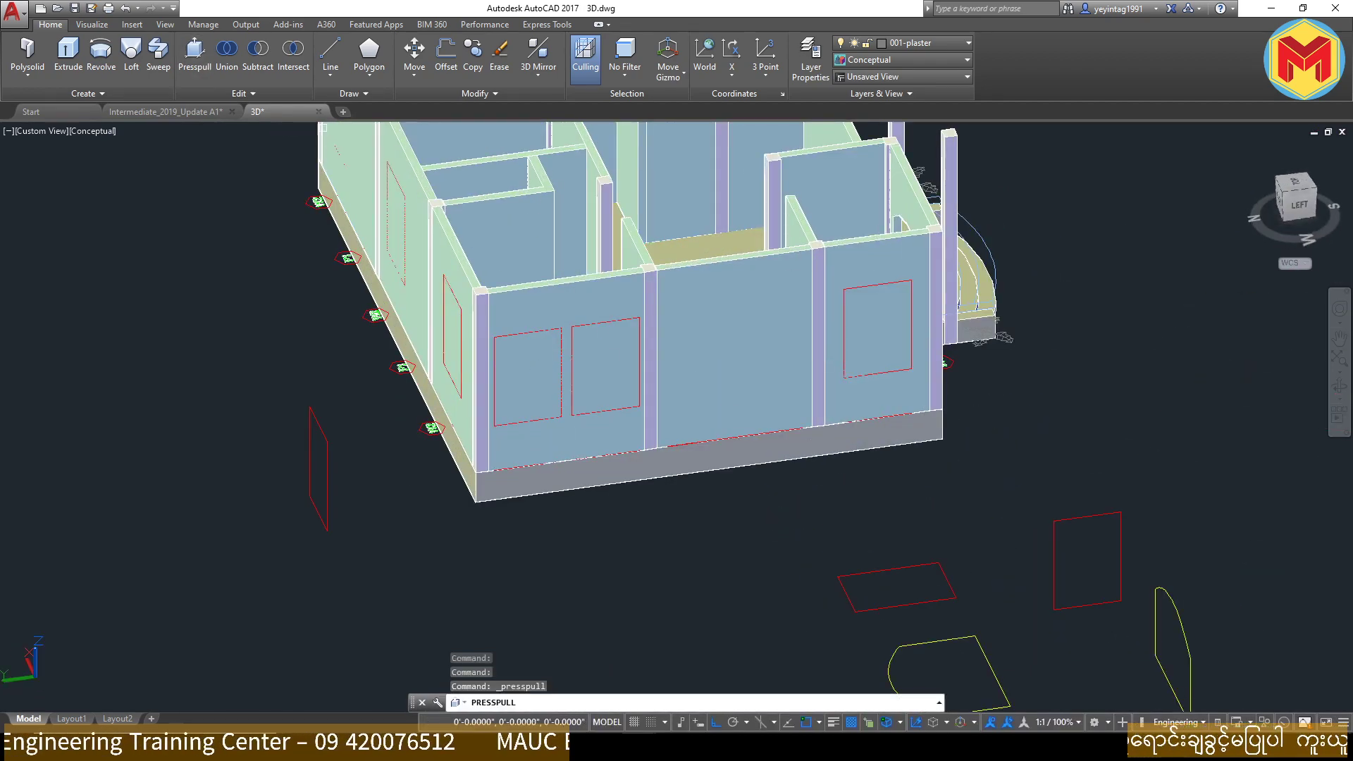
left_click(527, 374)
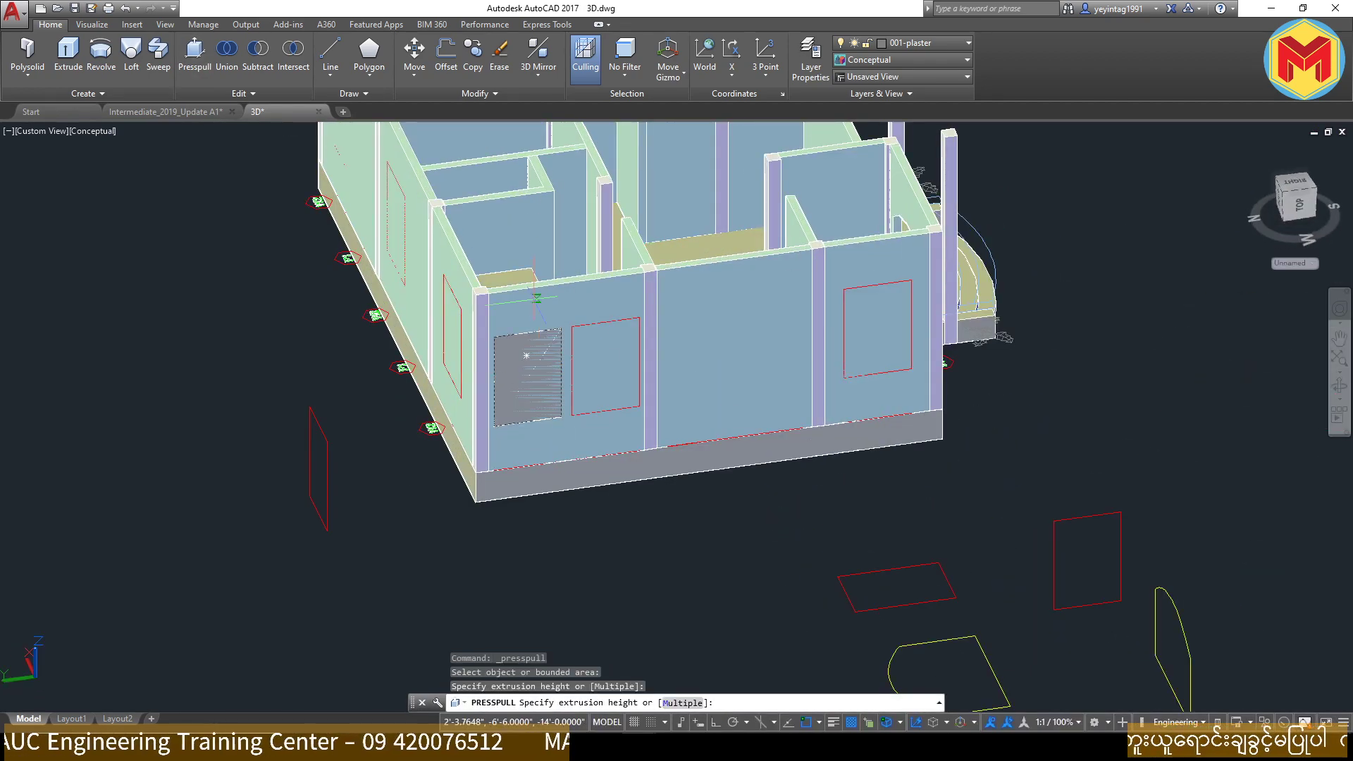
left_click(507, 265)
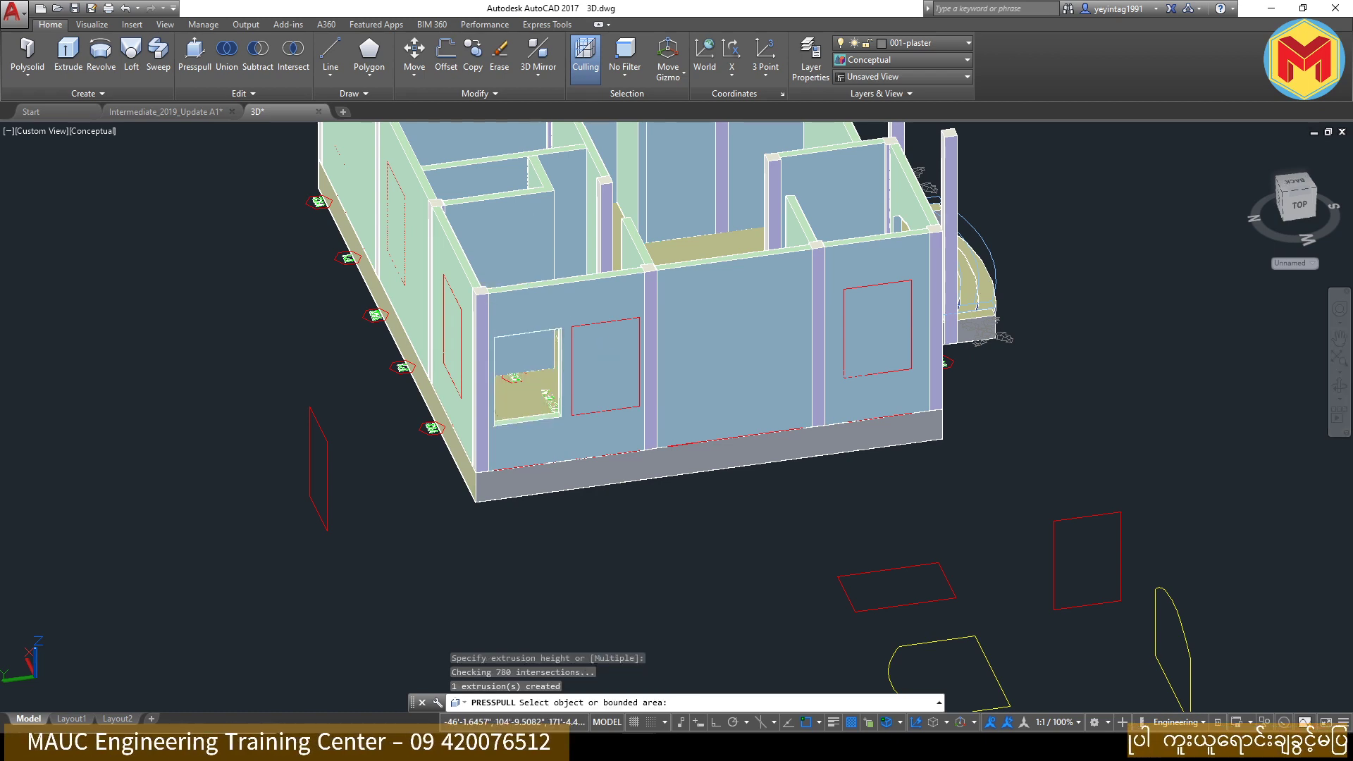
left_click(611, 363)
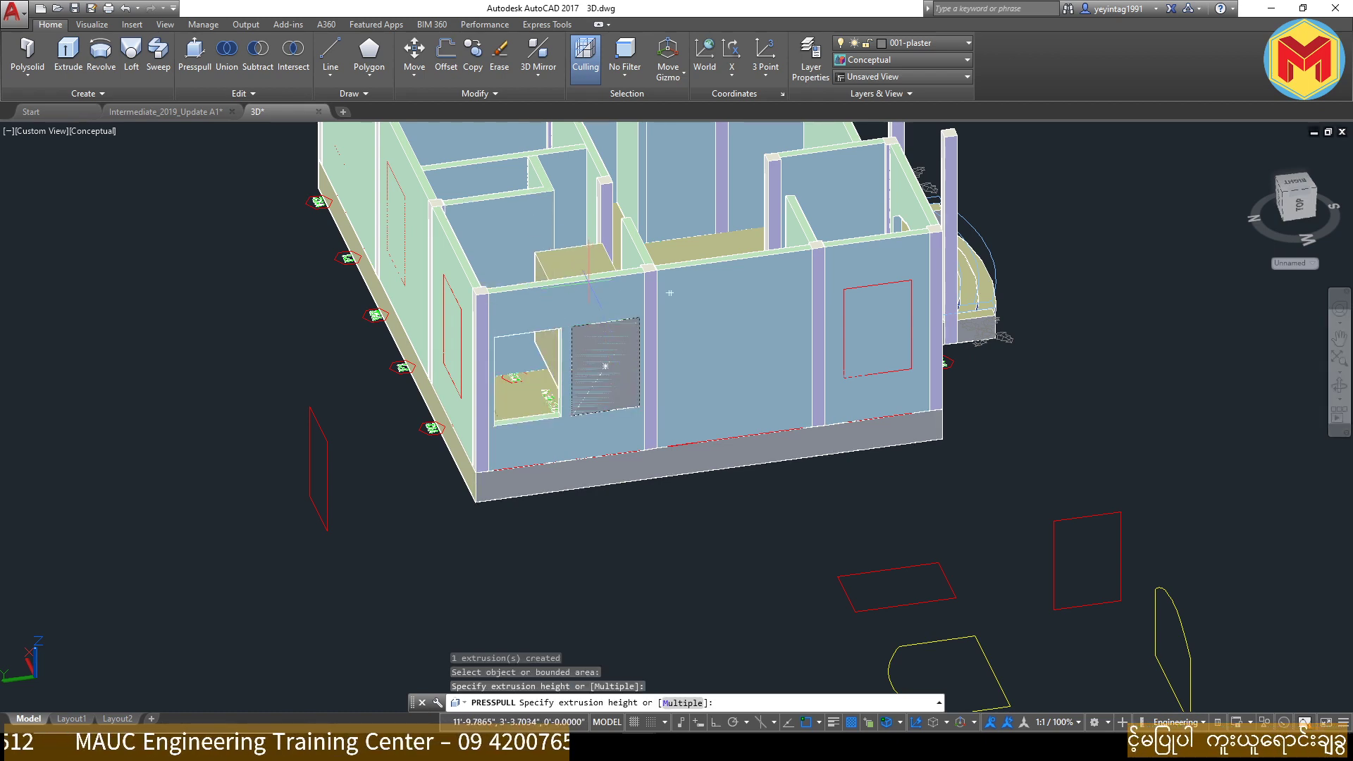
left_click(571, 253)
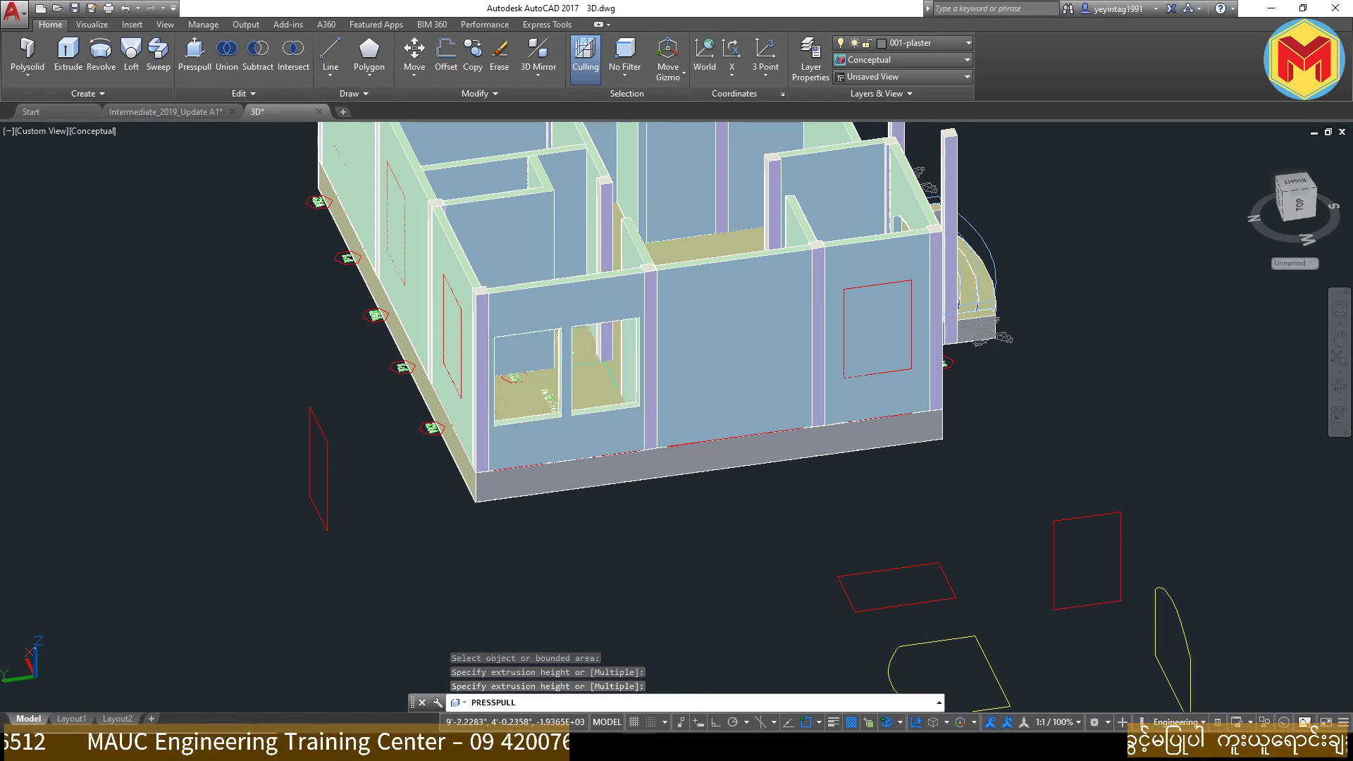
left_click(871, 341)
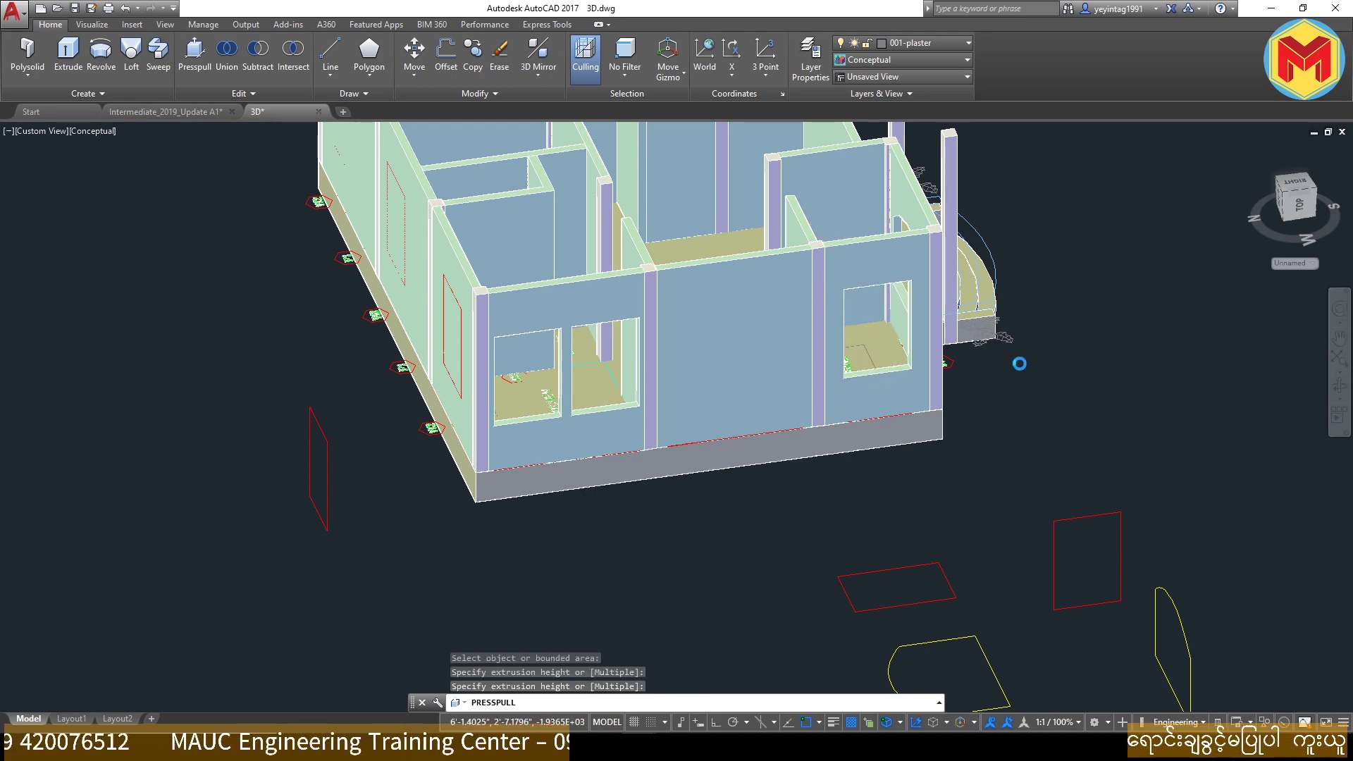
Step: Orbit to another wall and press-pull its right and left window outlines through
scroll(1020, 364, "down", 4)
scroll(821, 376, "up", 5)
mouse_move(775, 352)
middle_mouse_down("shift")
mouse_move(821, 376)
mouse_move(705, 367)
middle_mouse_up("shift")
scroll(705, 366, "down", 2)
scroll(634, 423, "up", 5)
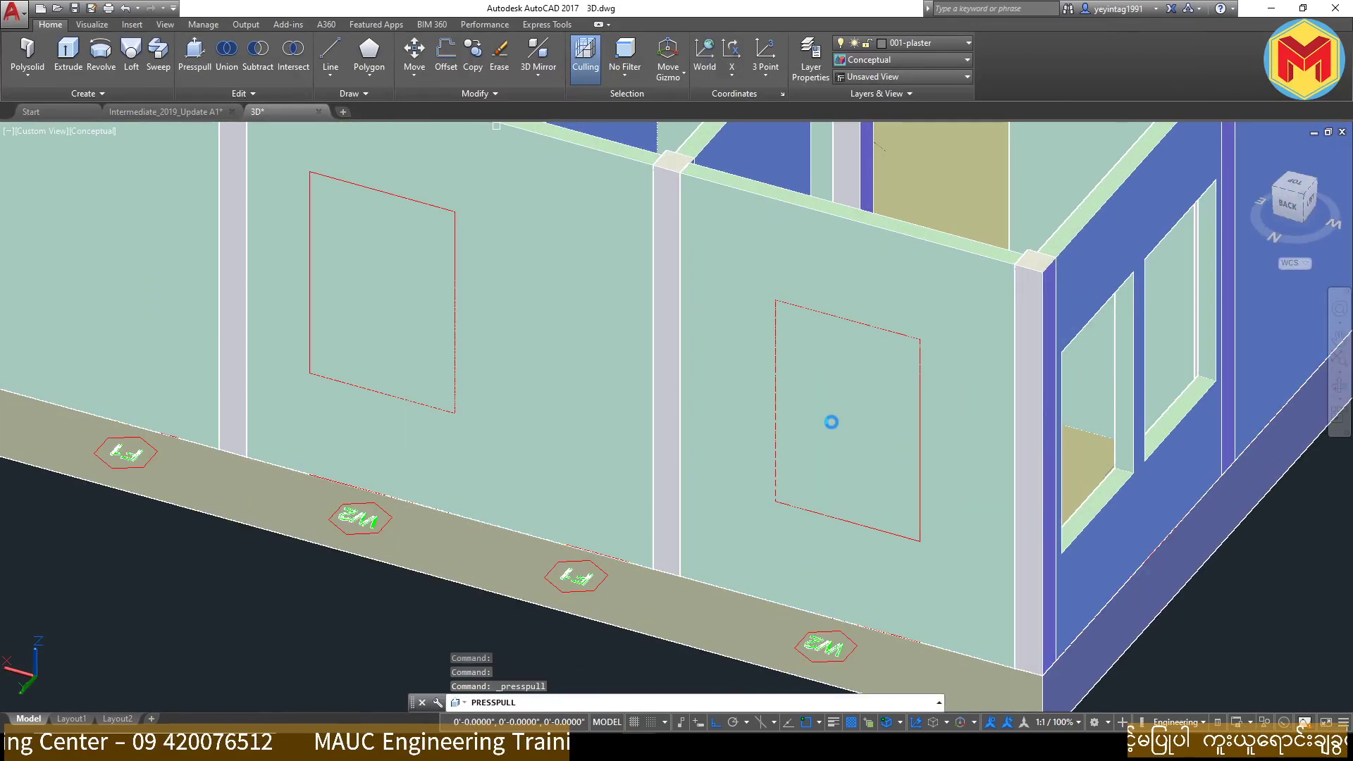
left_click(845, 395)
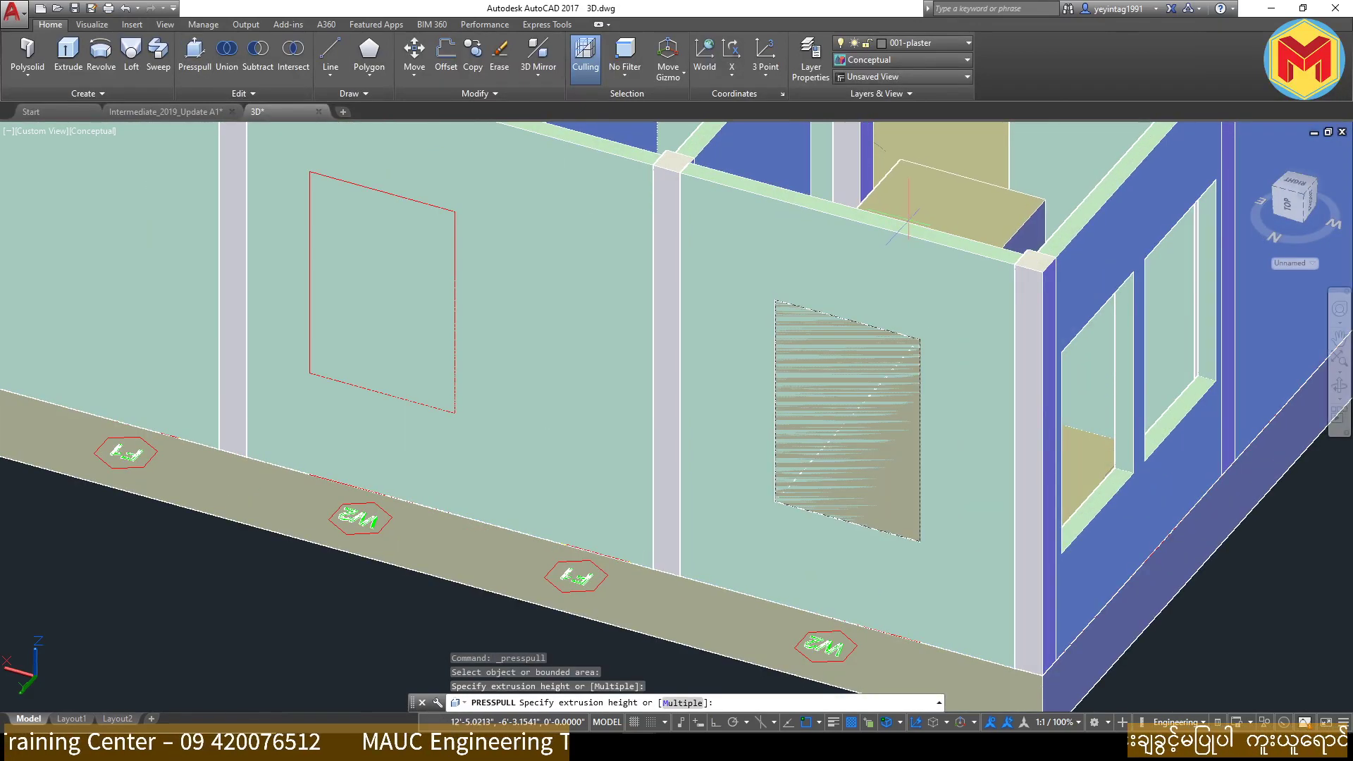
left_click(811, 248)
middle_click_drag(411, 287, 439, 489)
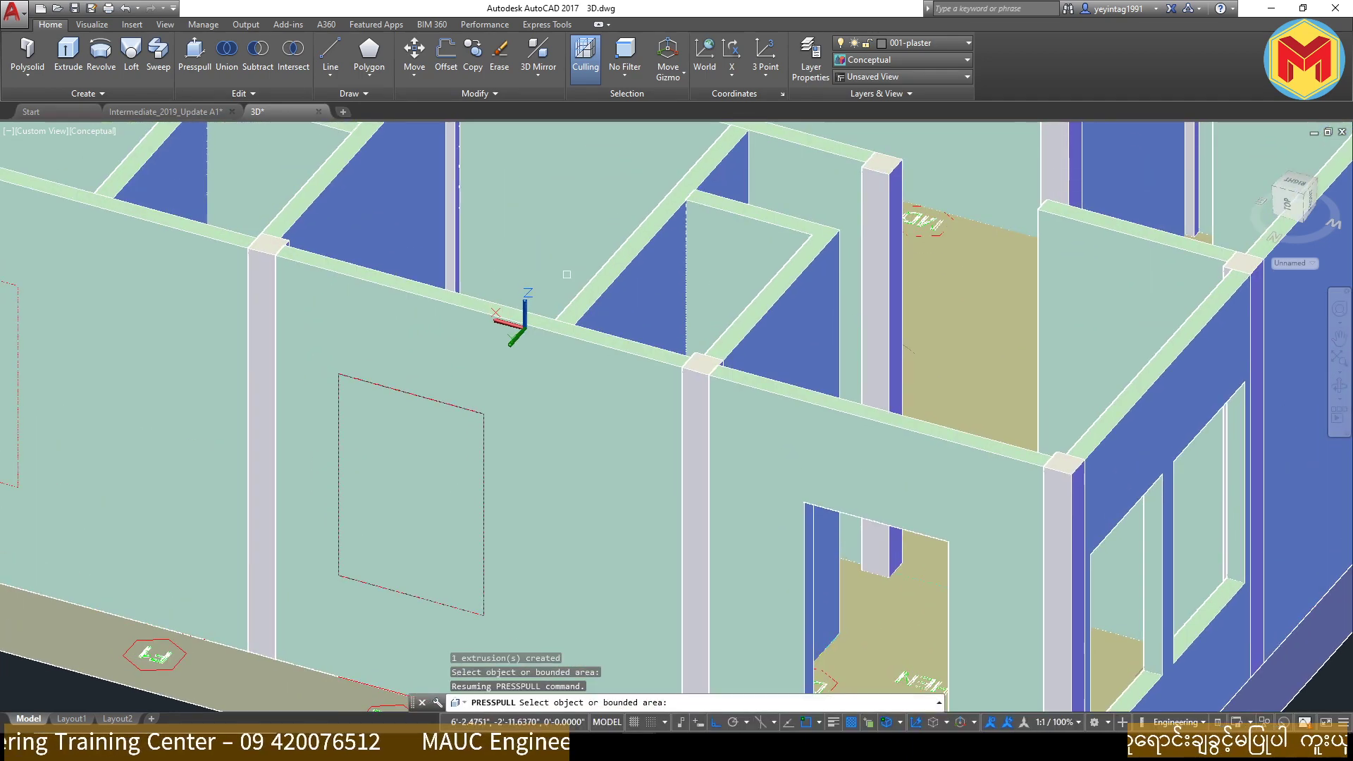
left_click(411, 493)
left_click(662, 308)
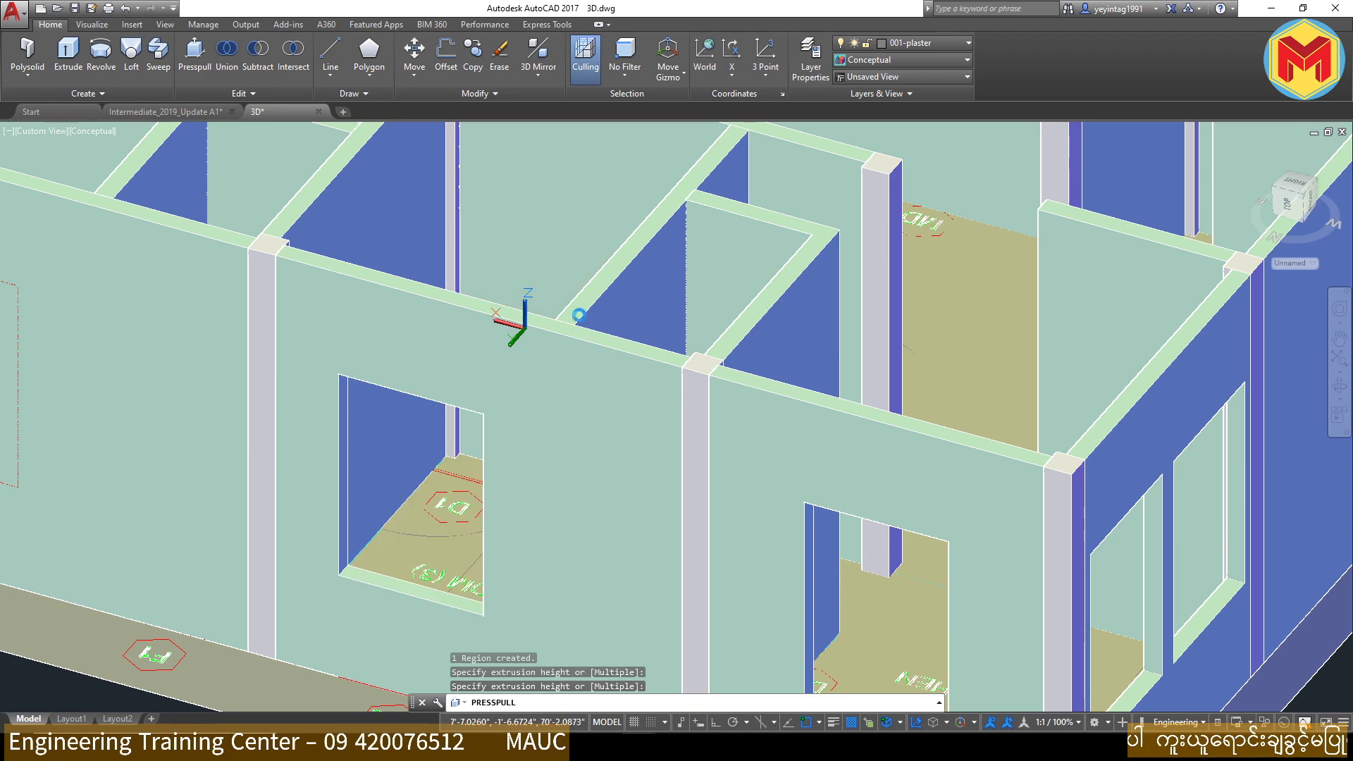
scroll(662, 308, "down", 4)
scroll(374, 303, "up", 3)
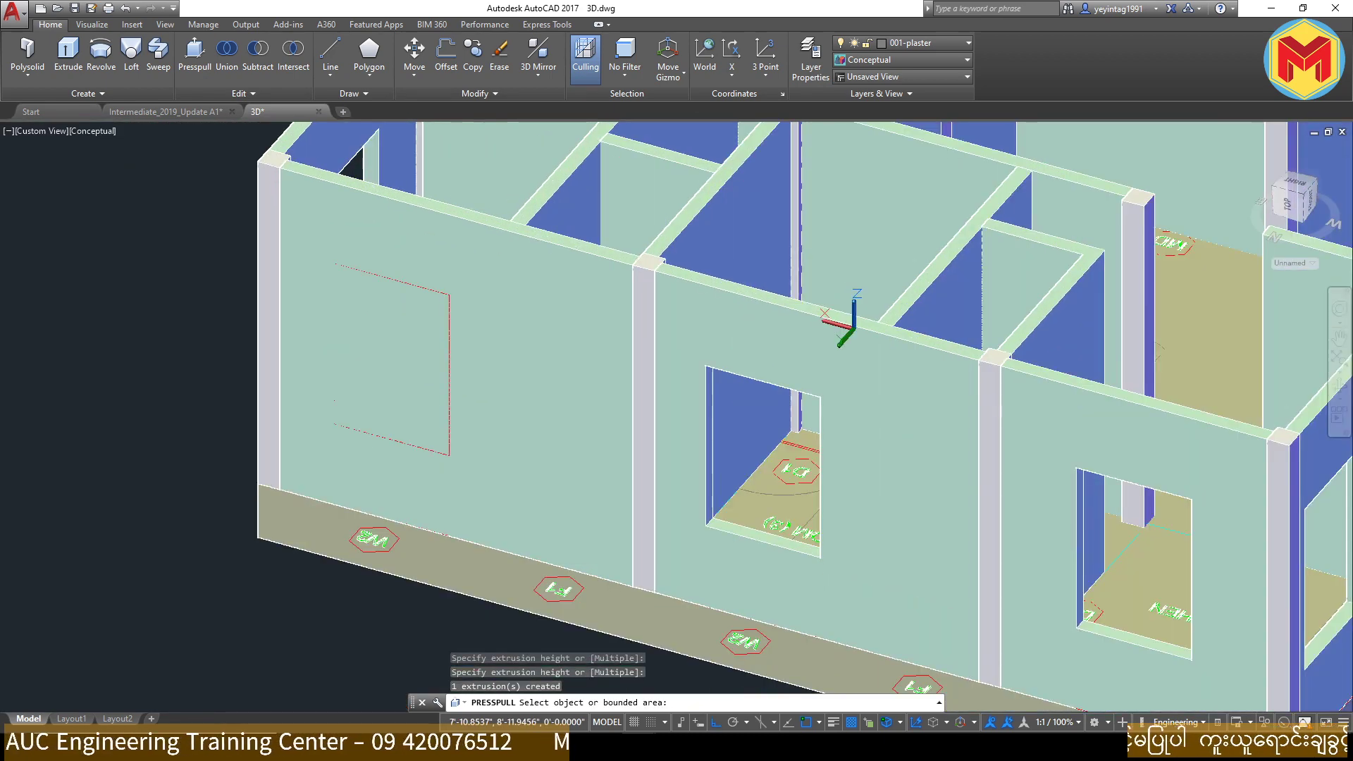
key("Escape")
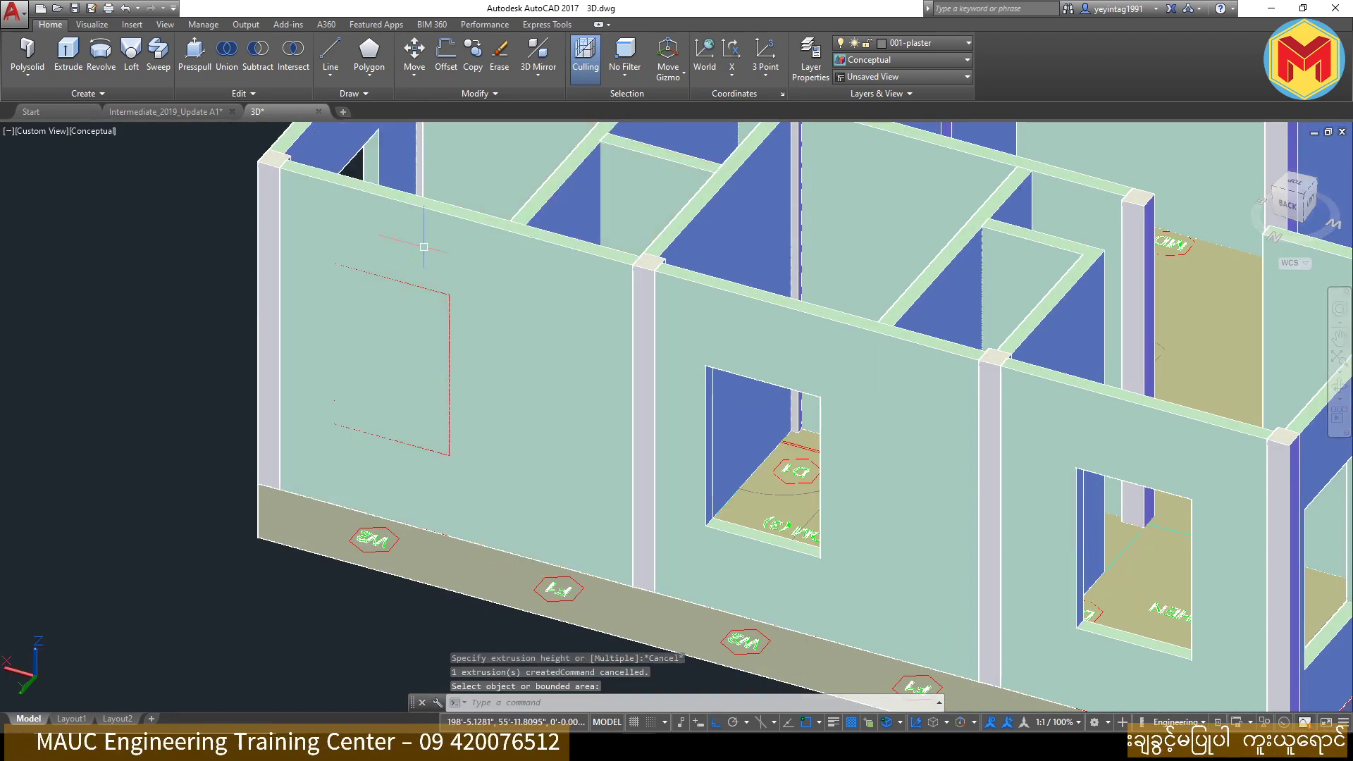
scroll(373, 262, "up", 4)
scroll(406, 250, "down", 3)
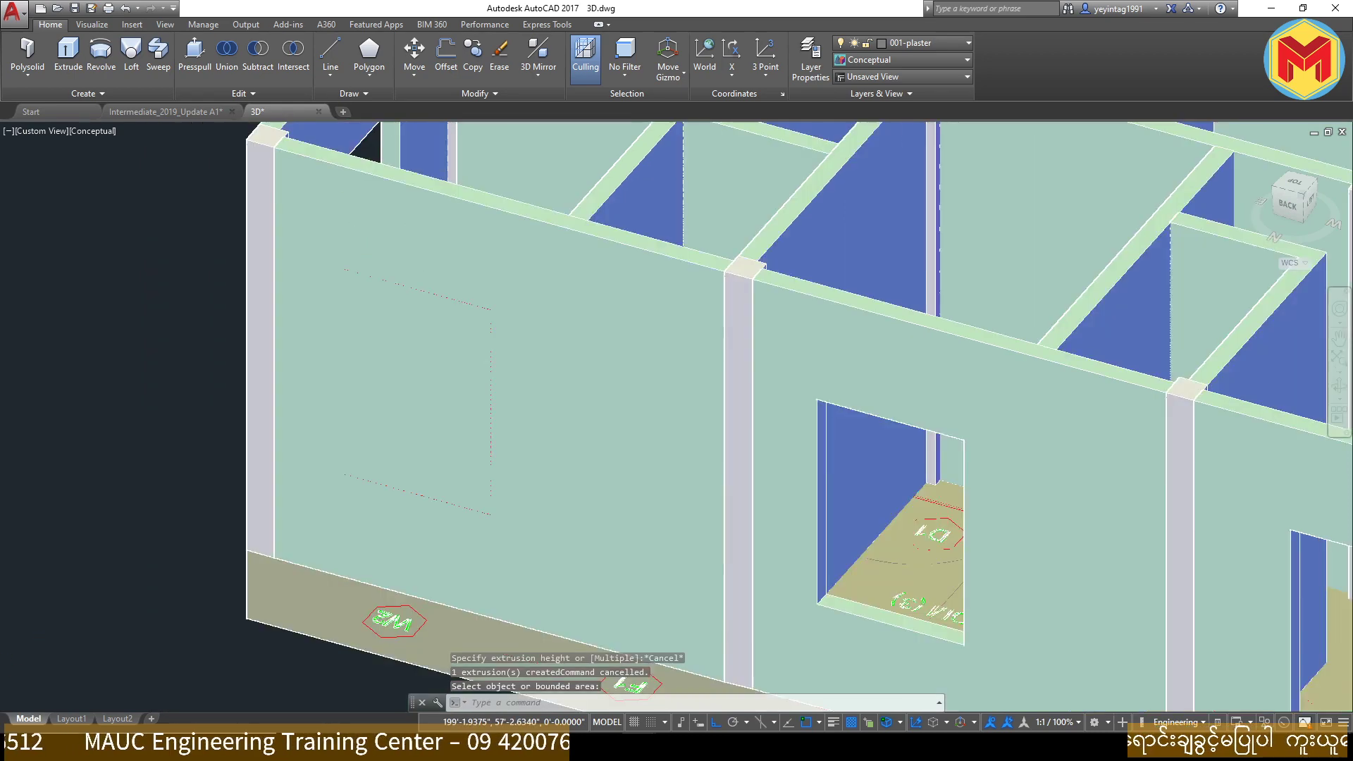
scroll(406, 250, "down", 2)
left_click(68, 50)
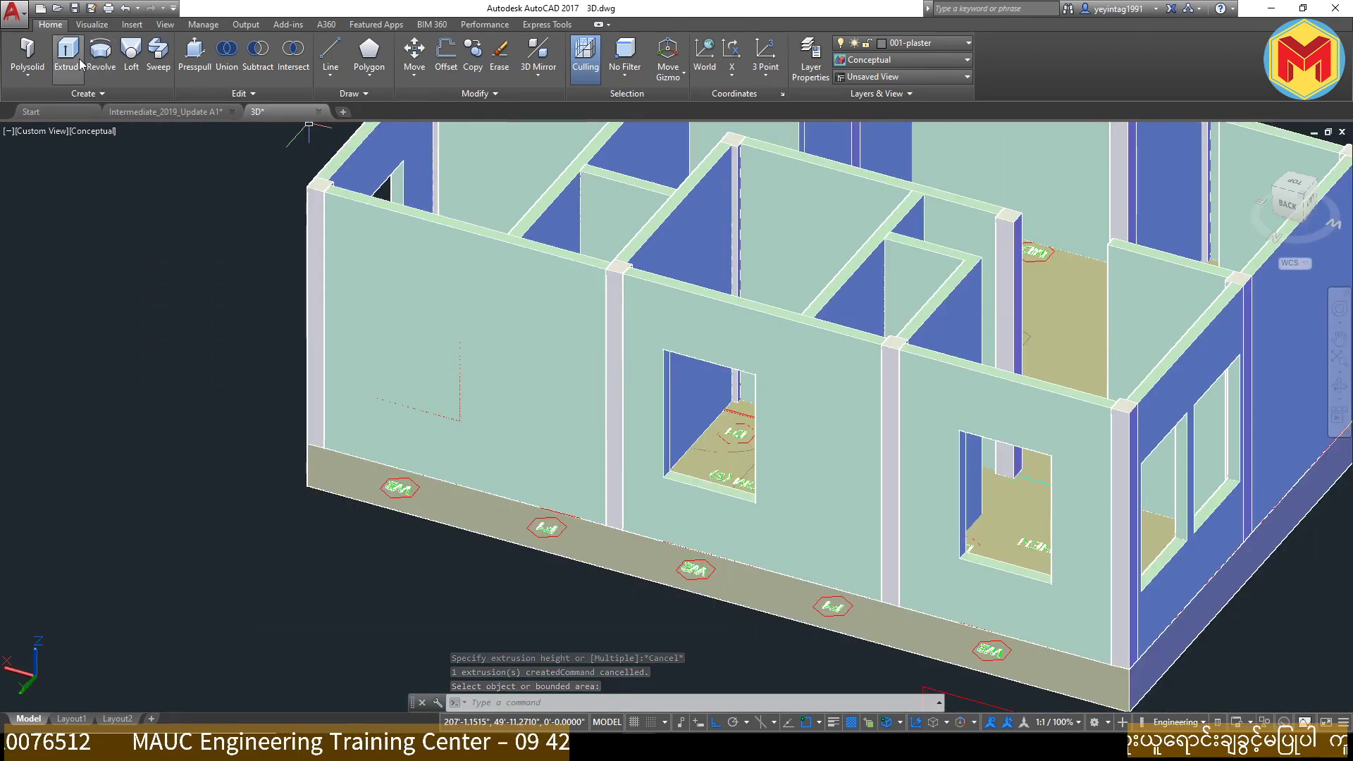
key("Escape")
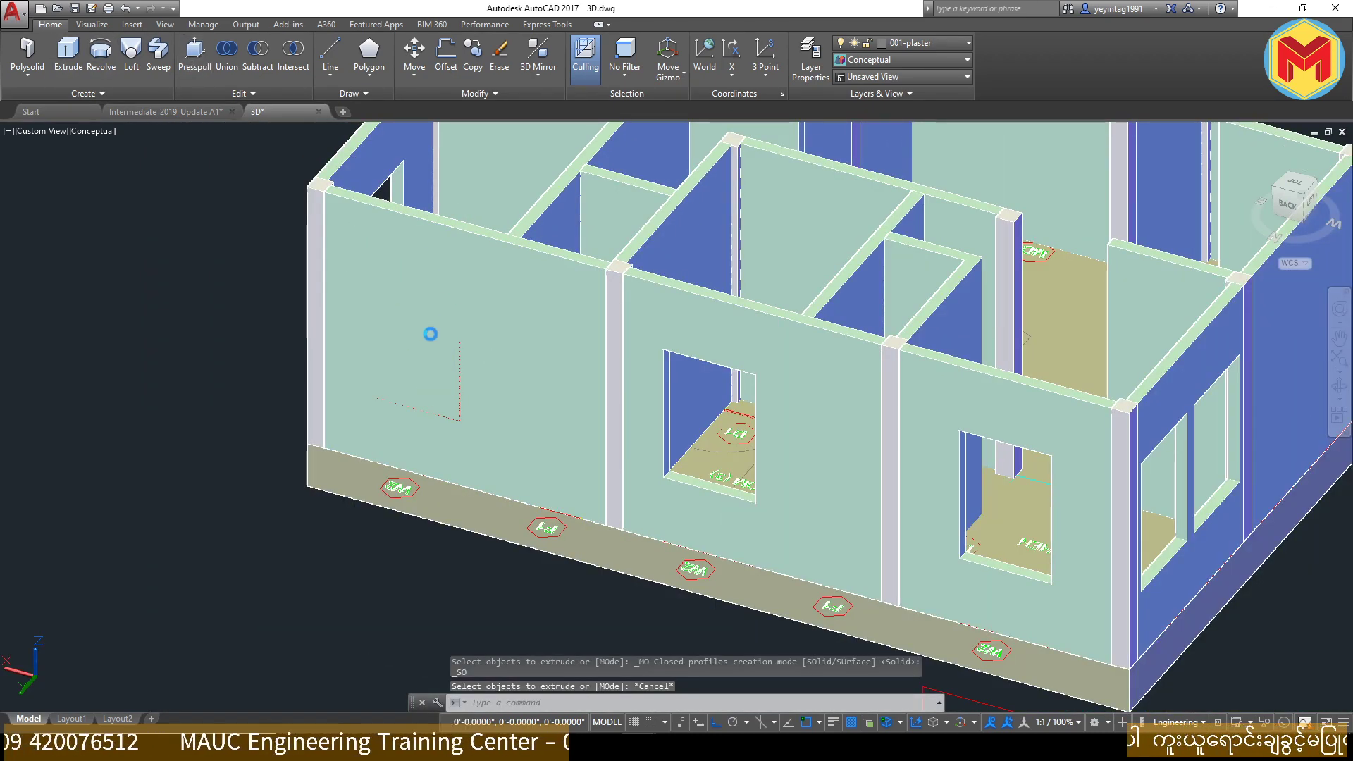
left_click(431, 339)
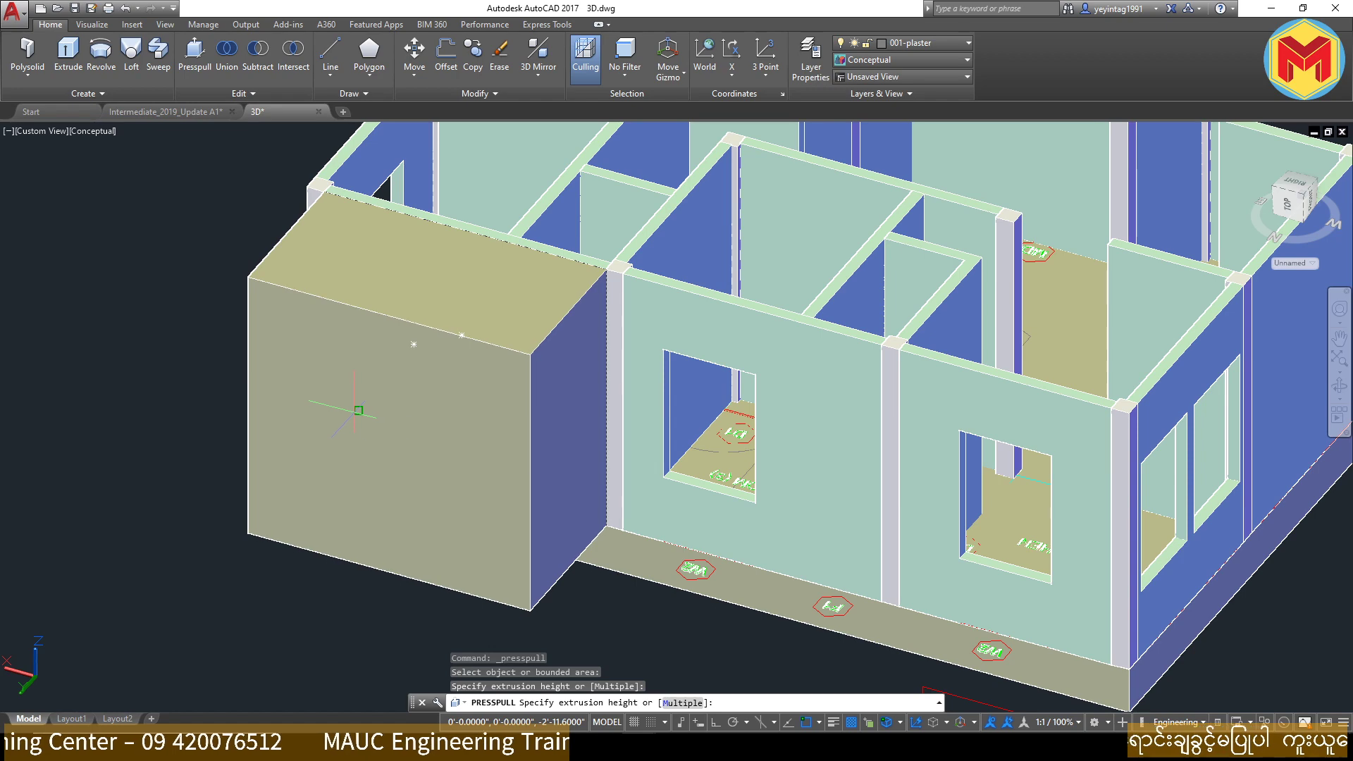
key("Escape")
key("Return")
scroll(541, 471, "down", 3)
middle_click_drag(540, 471, 721, 310, "shift")
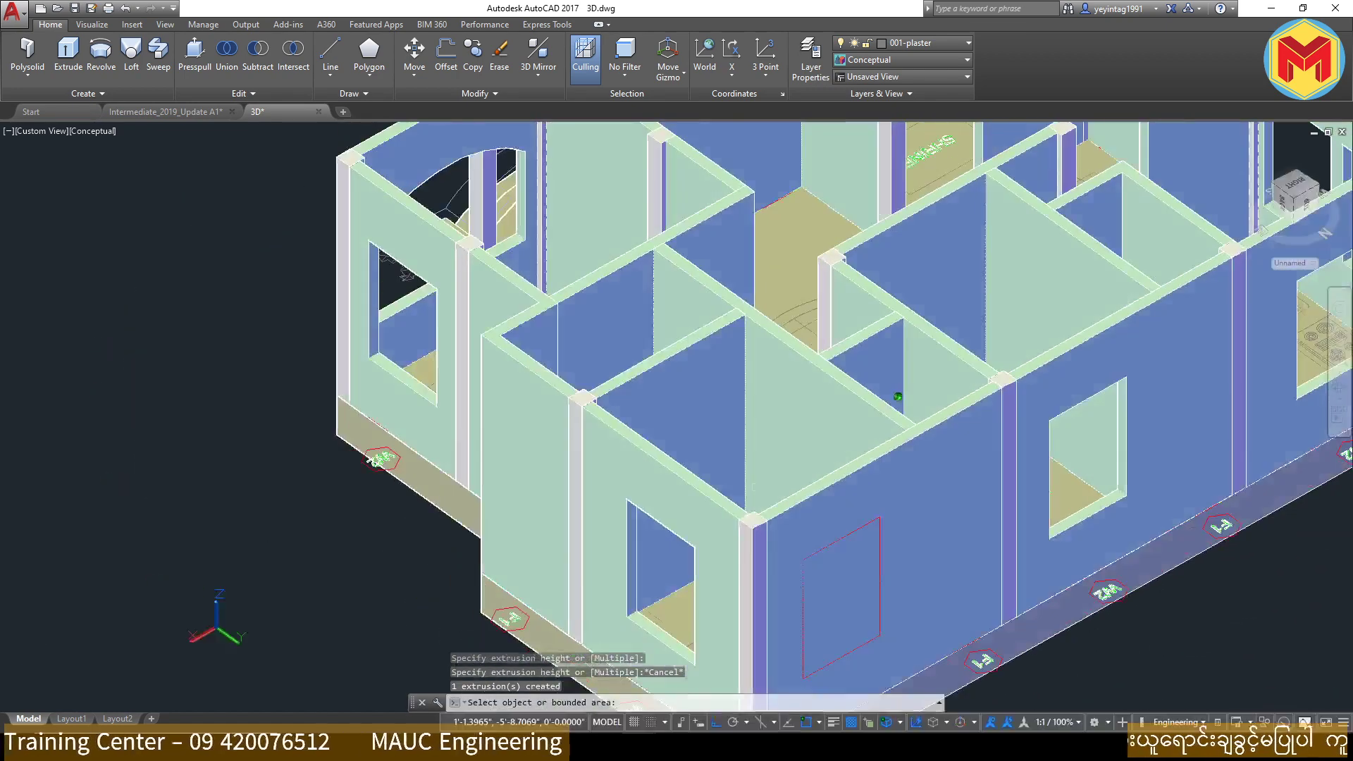
scroll(782, 381, "up", 4)
scroll(769, 388, "down", 2)
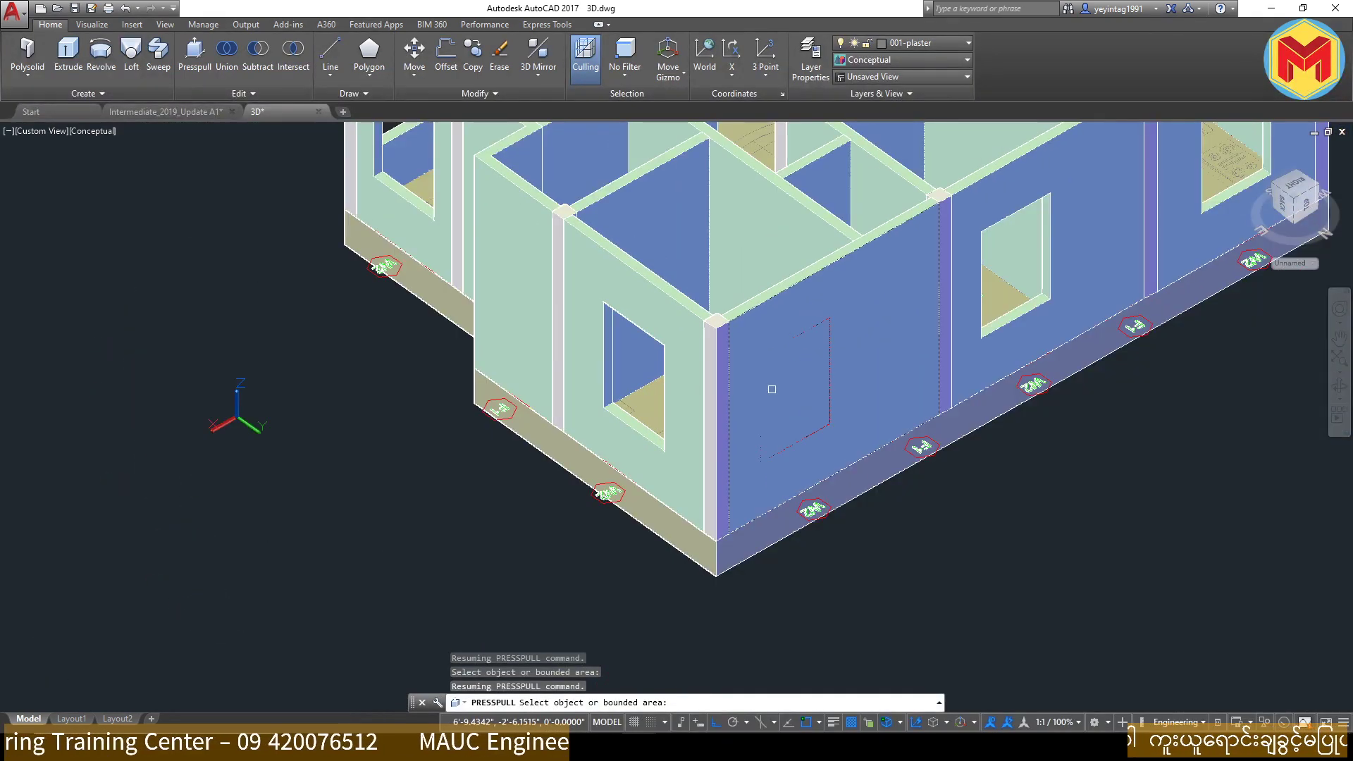
key("Return")
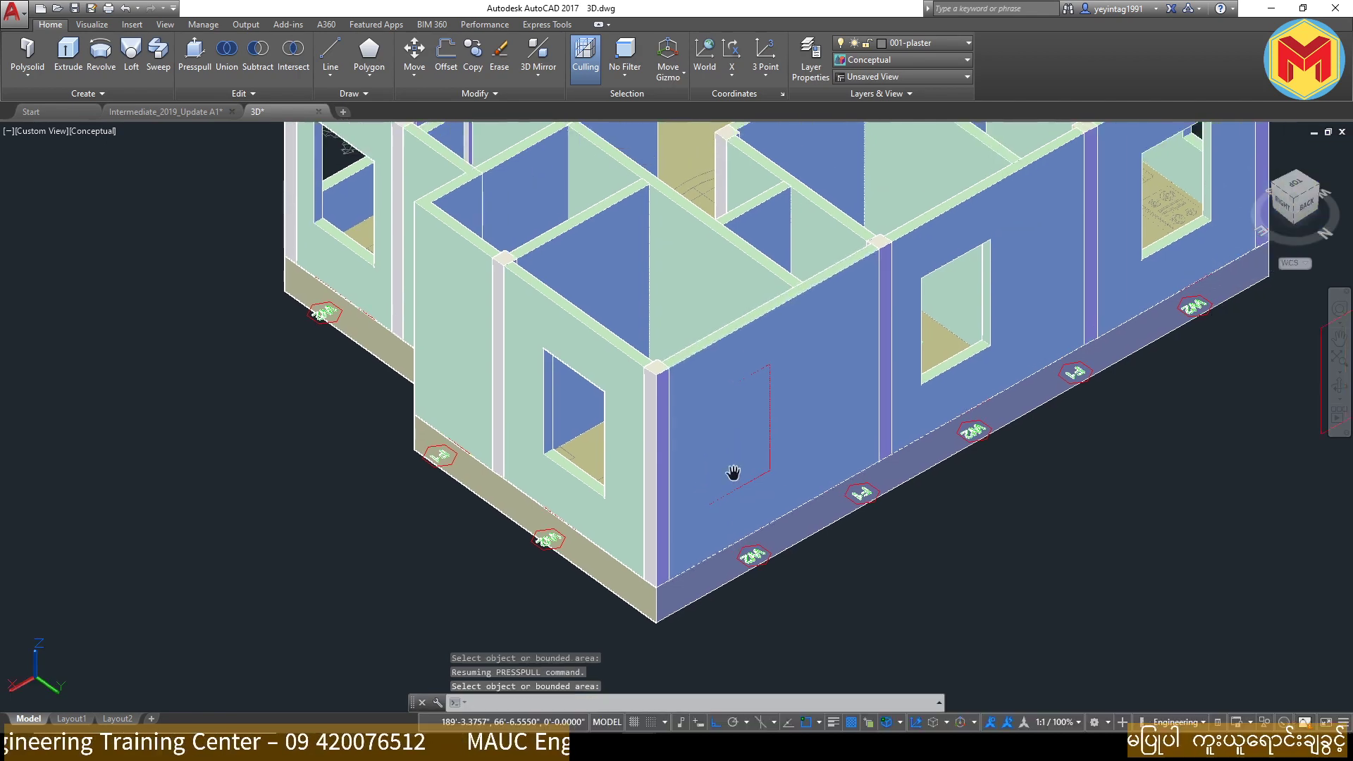
middle_click_drag(741, 493, 680, 540)
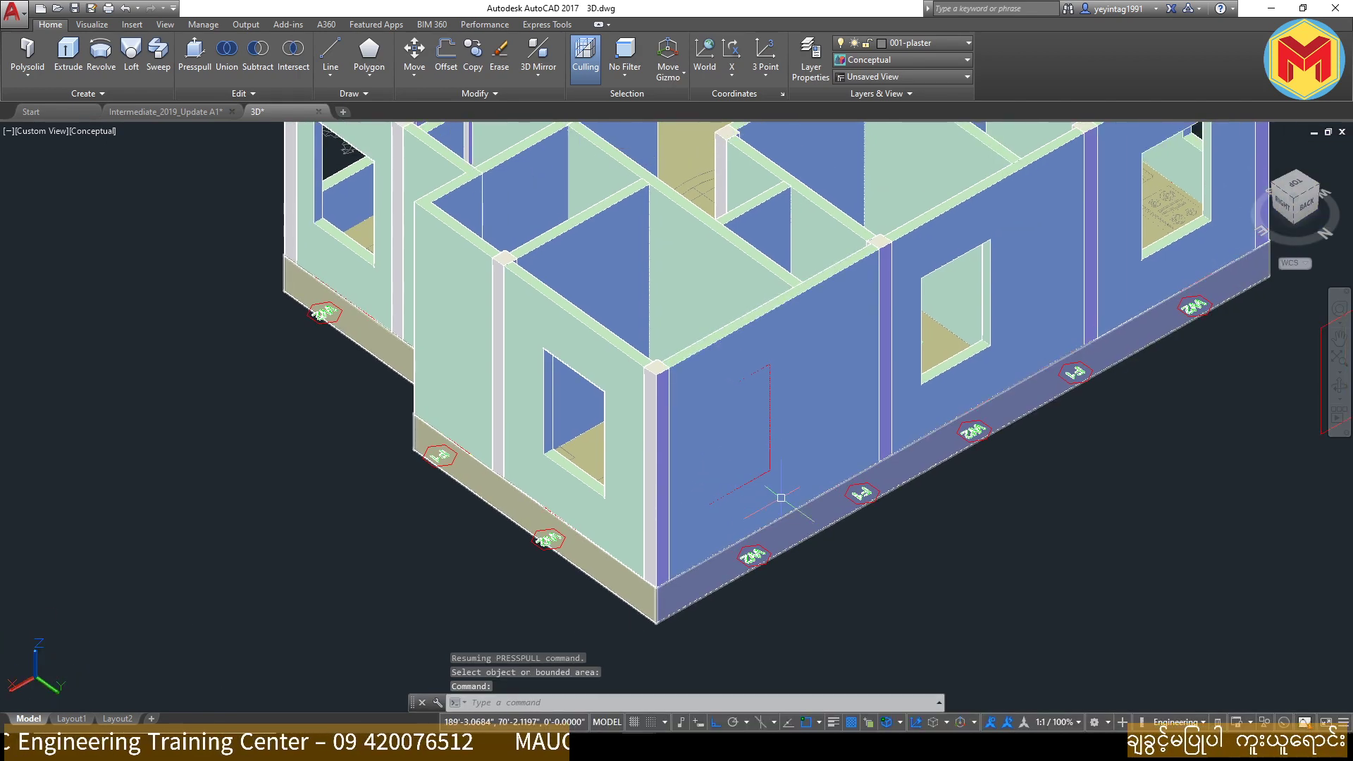
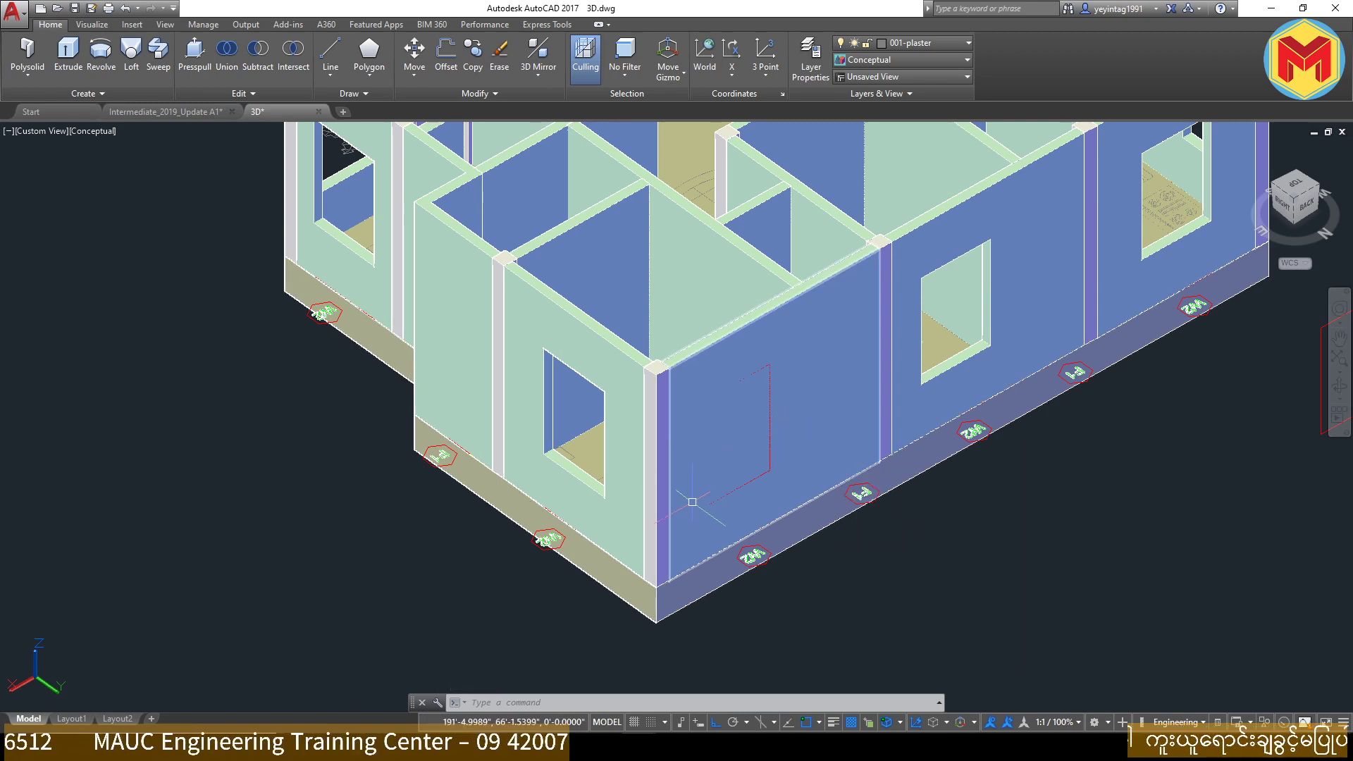
Step: Align the UCS to the front wall face carrying the red window rectangle
left_click(768, 76)
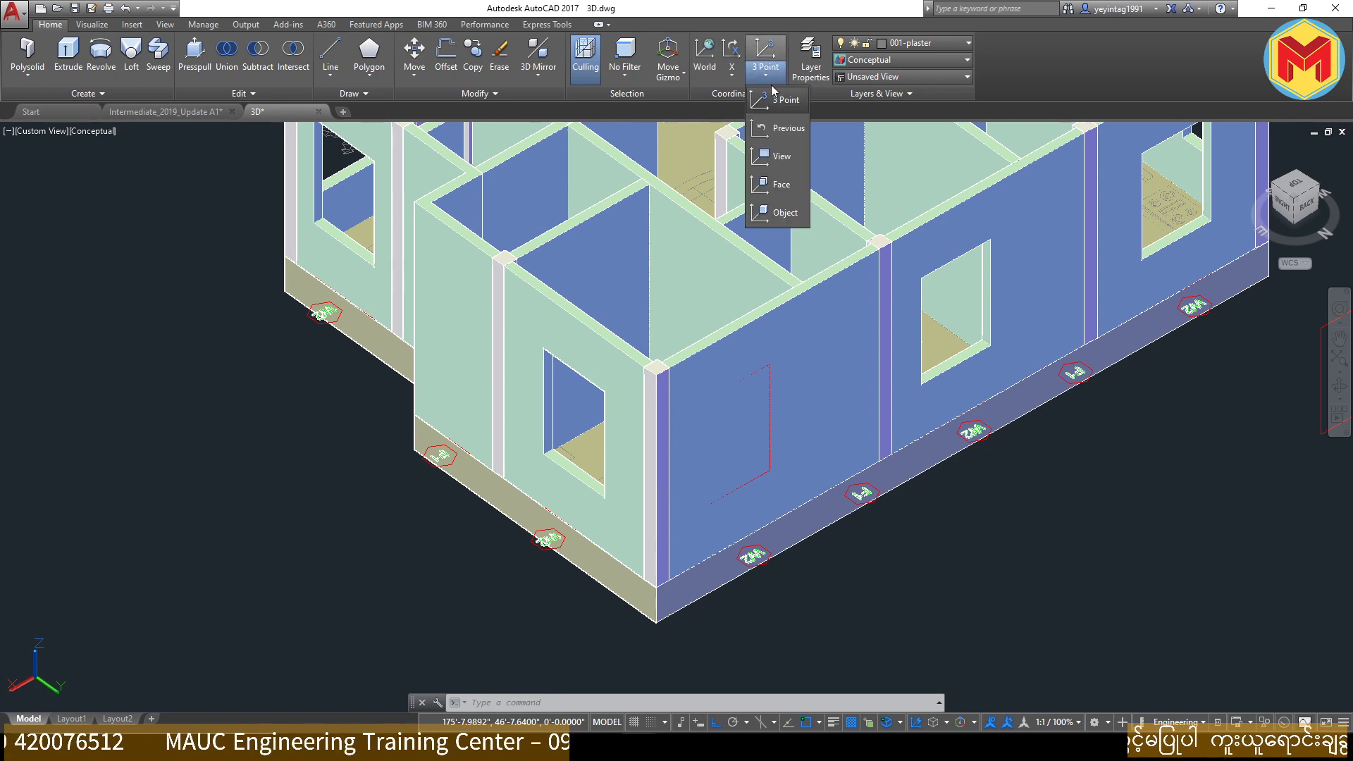
left_click(788, 187)
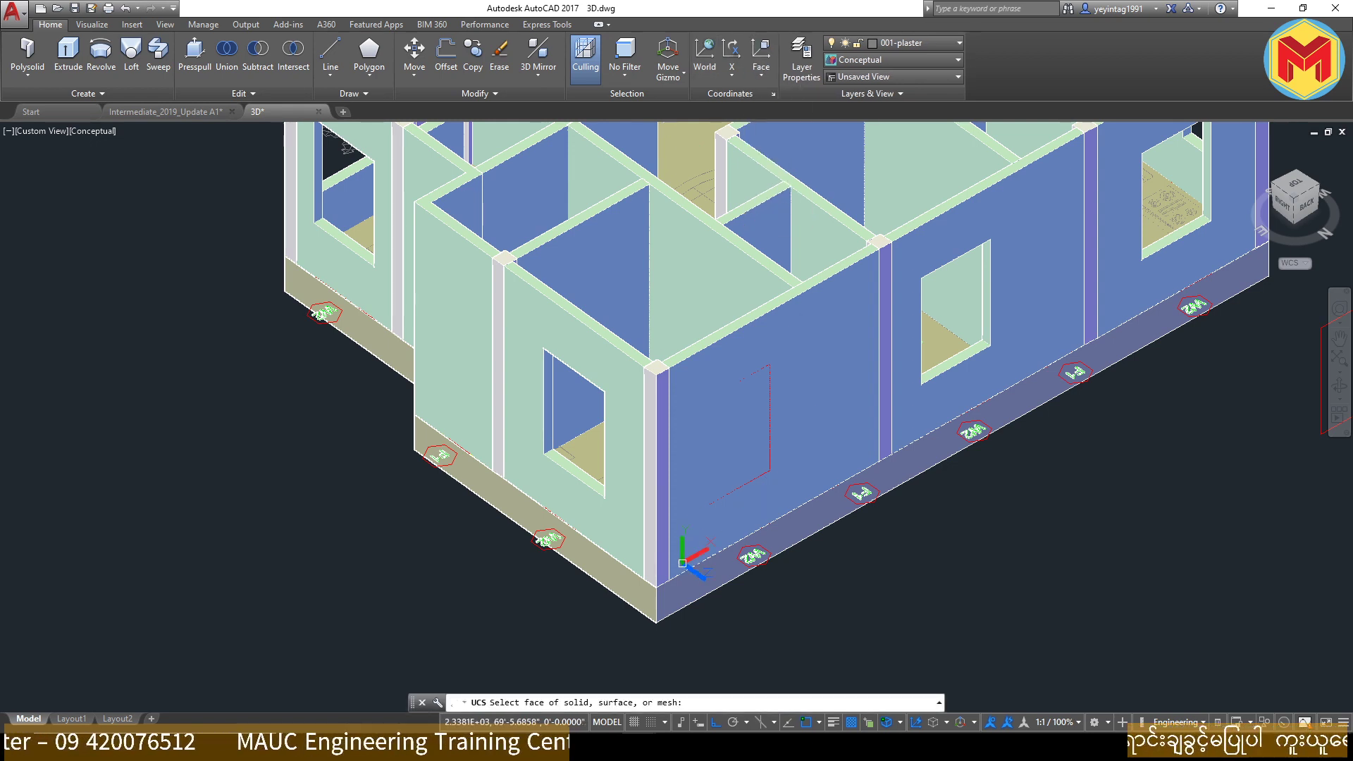
left_click(669, 574)
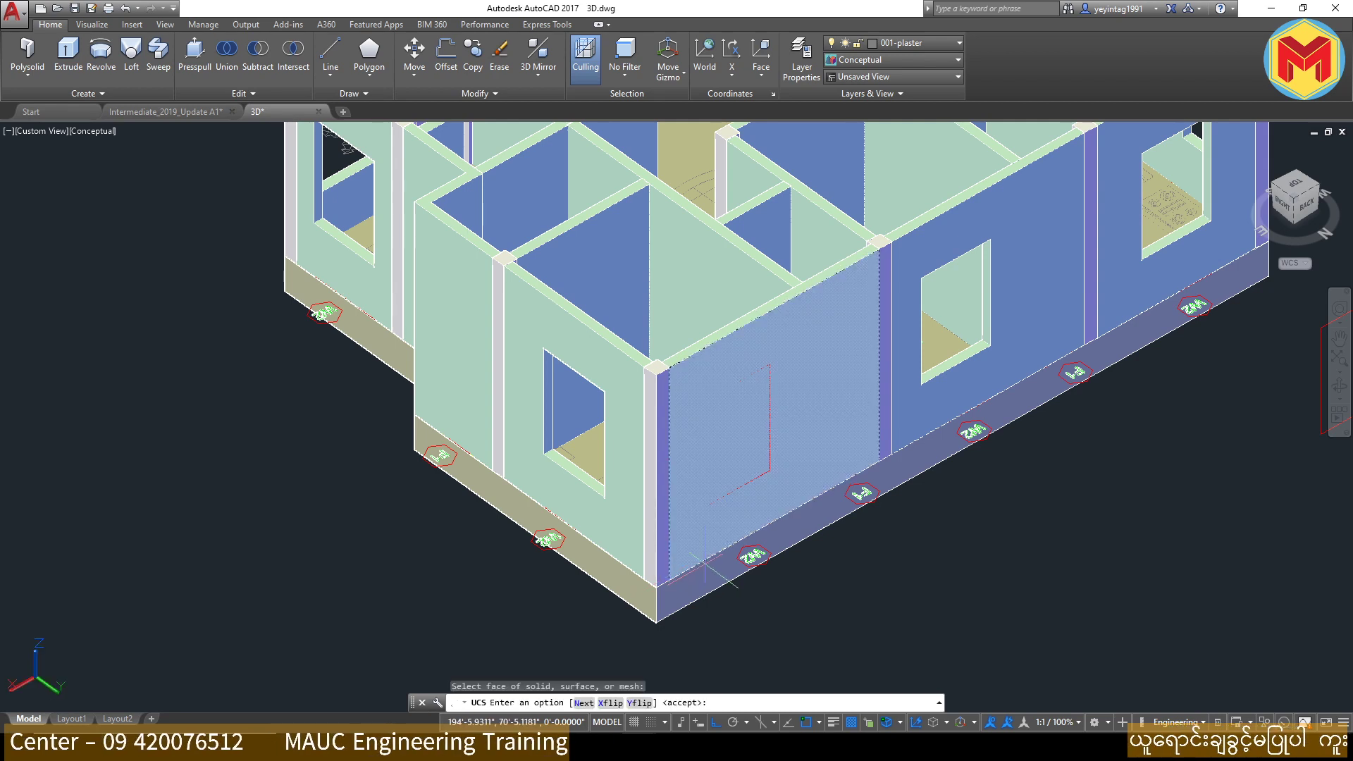
key("Return")
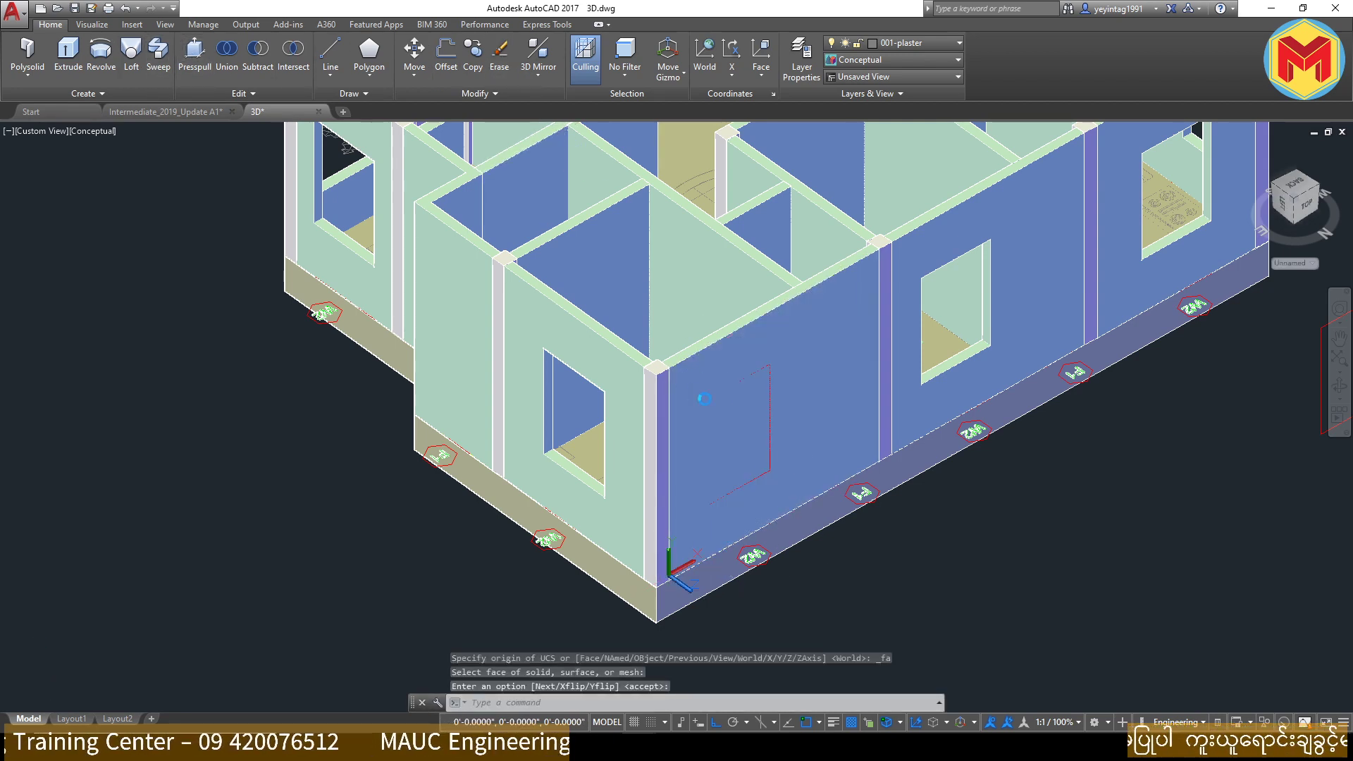
Step: Try press-pulling the red rectangle on the wall, then cancel it
scroll(754, 446, "up", 3)
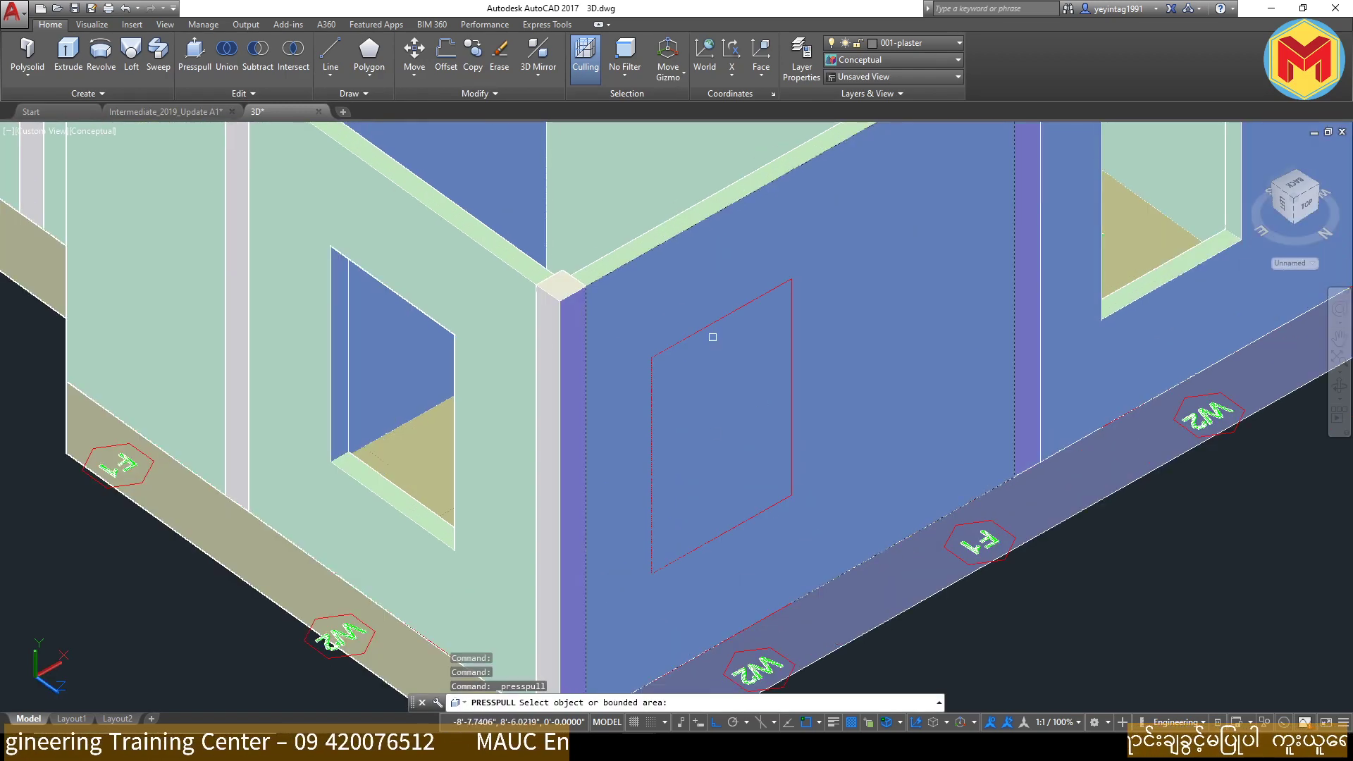
left_click(767, 428)
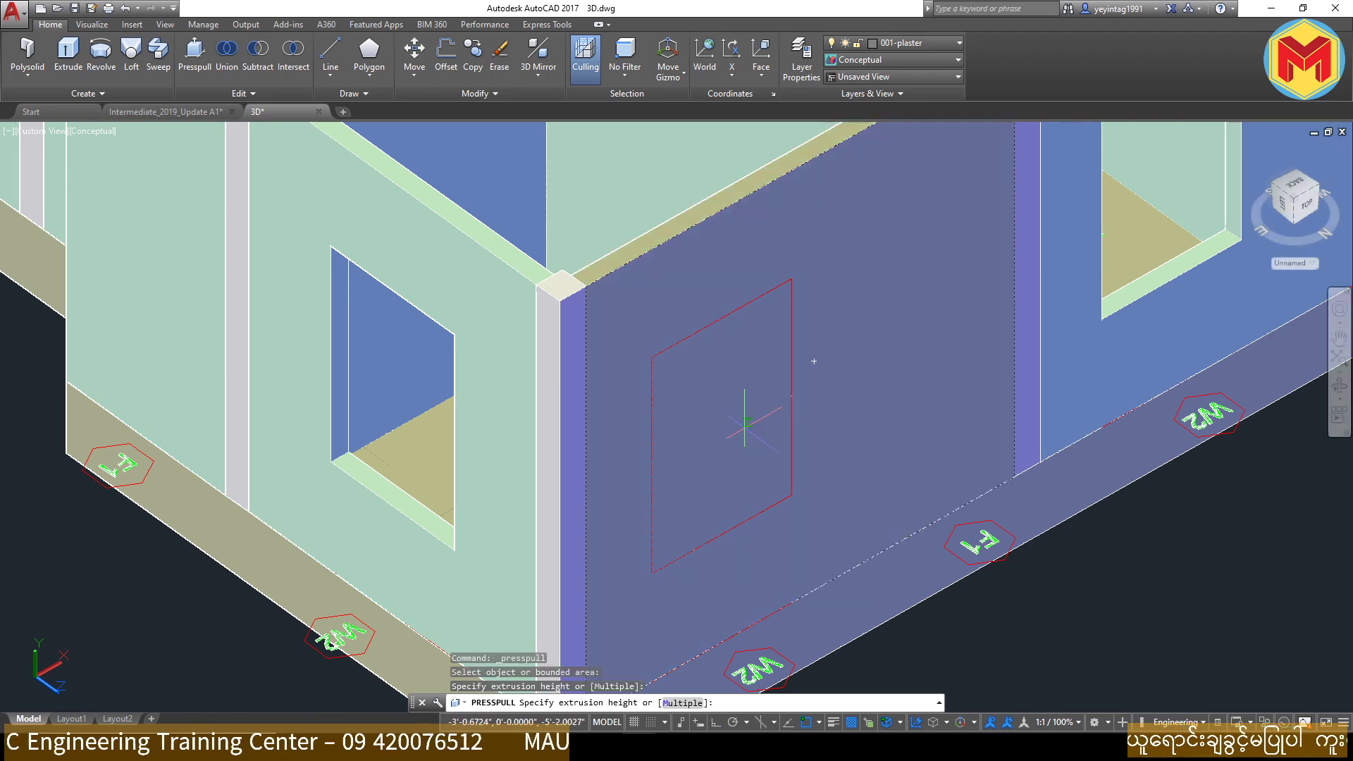
key("Escape")
key("Escape")
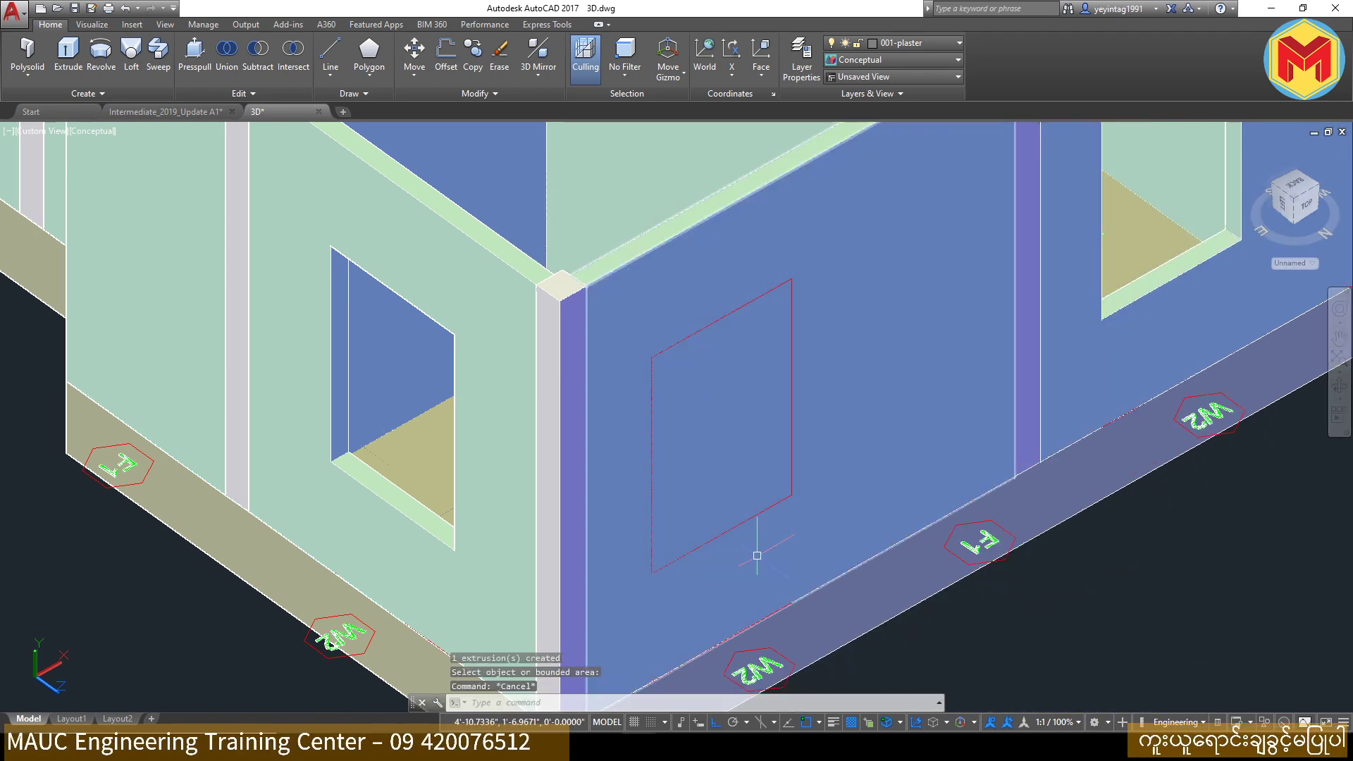
scroll(714, 480, "down", 2)
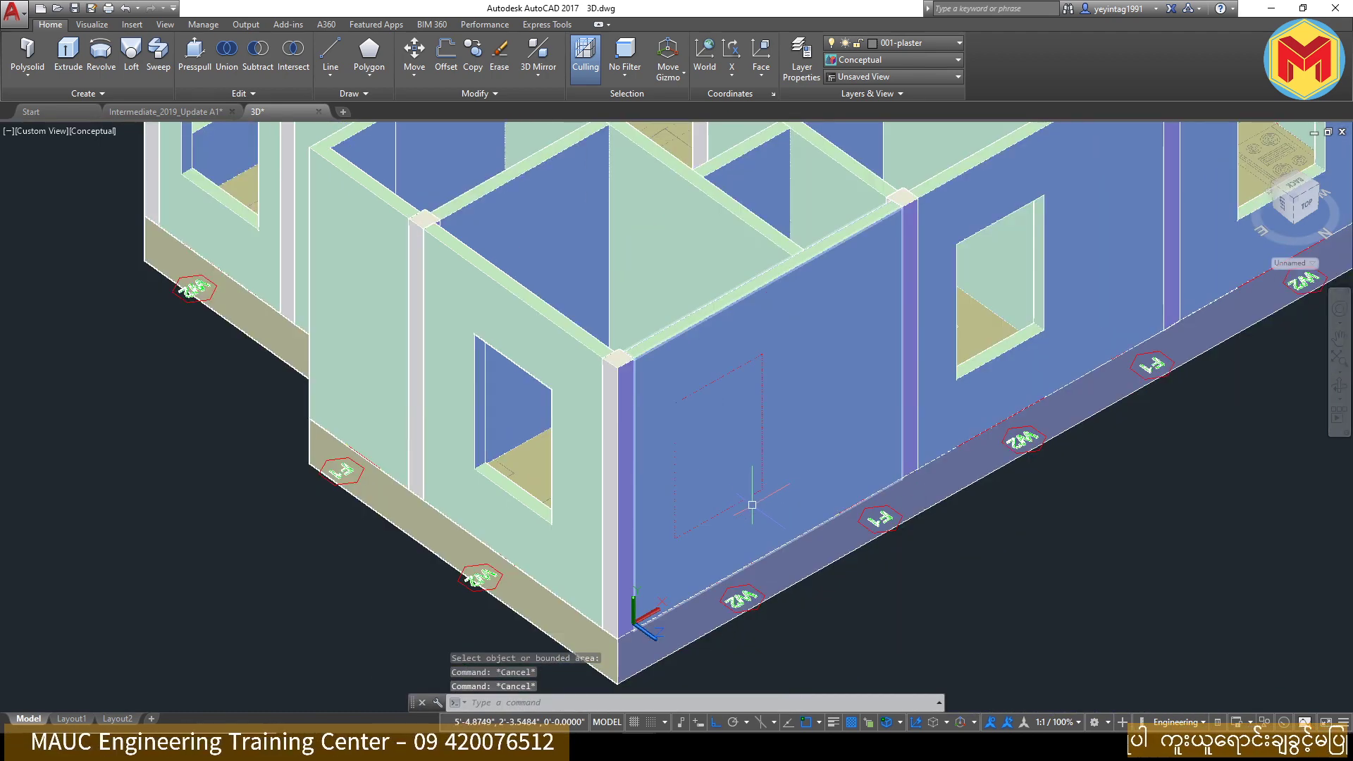
left_click(882, 60)
Step: In 2D Wireframe, extrude the red window rectangle into a solid box
left_click(855, 93)
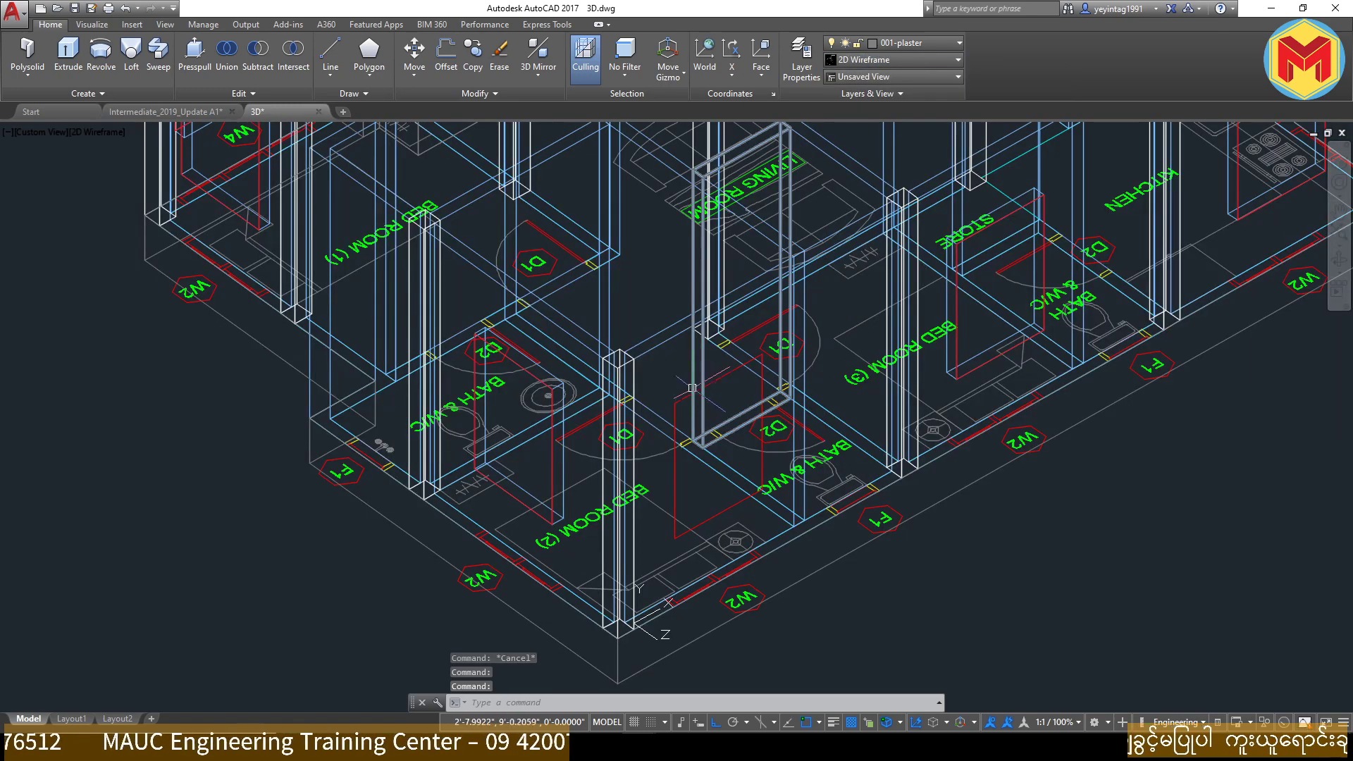
type("ext")
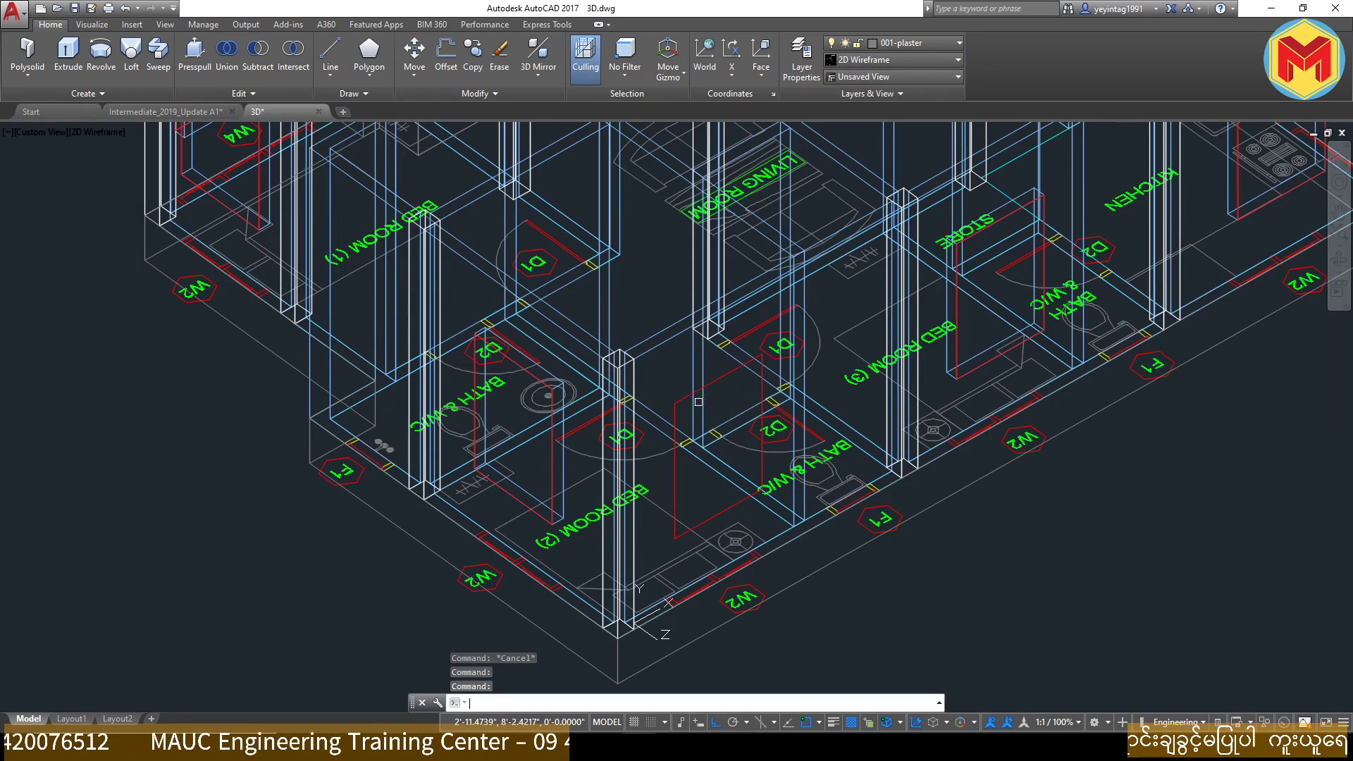
key("Return")
left_click(679, 403)
key("Return")
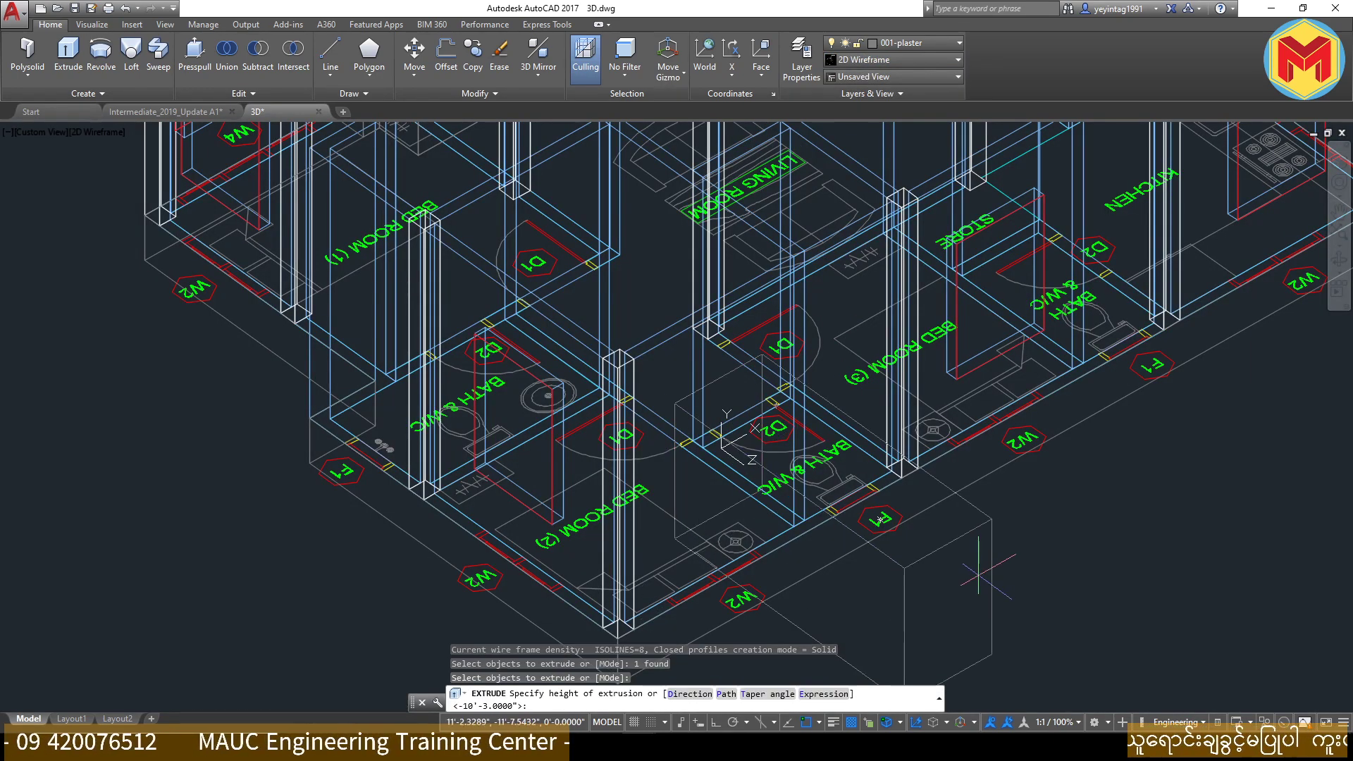
left_click(987, 564)
Step: Return to Conceptual style and move the box so it passes through the wall
left_click(876, 62)
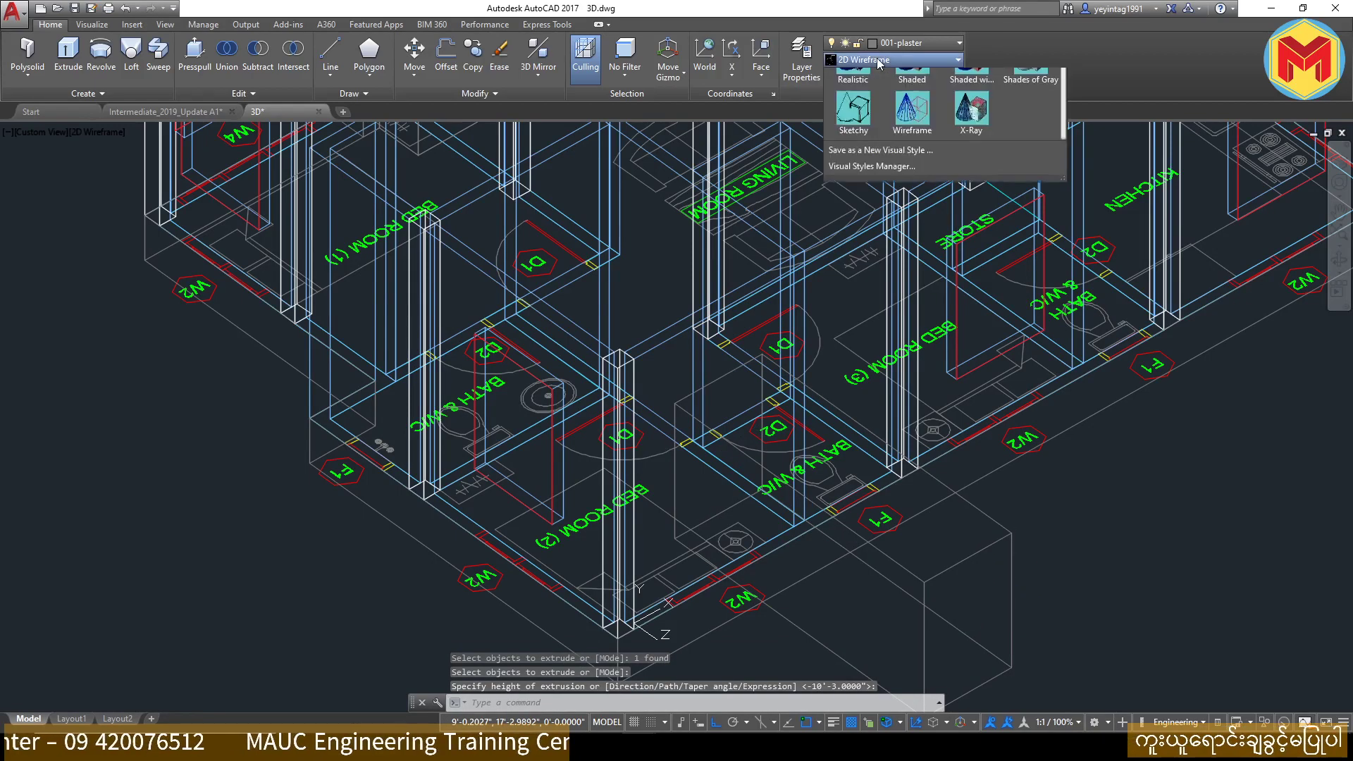
left_click(913, 90)
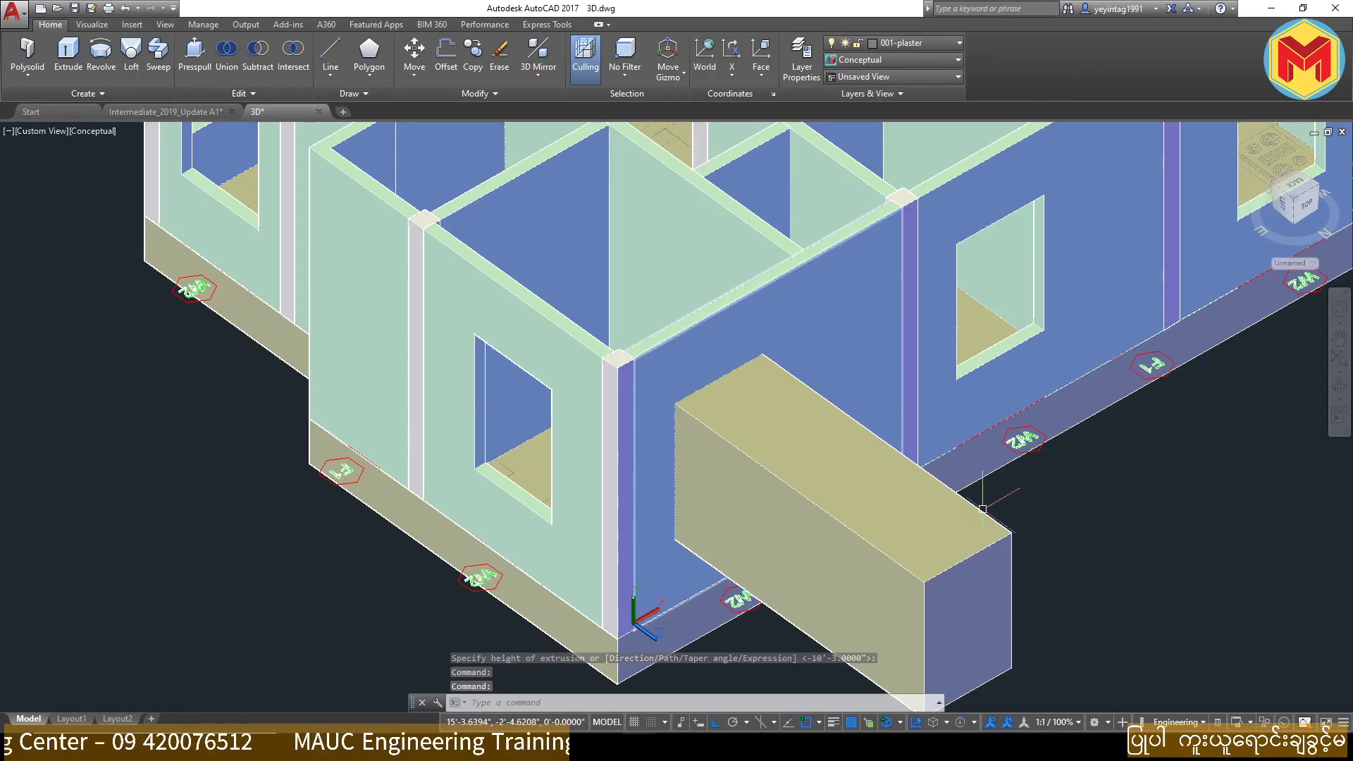
left_click(996, 529)
type("m")
key("Return")
left_click(1022, 530)
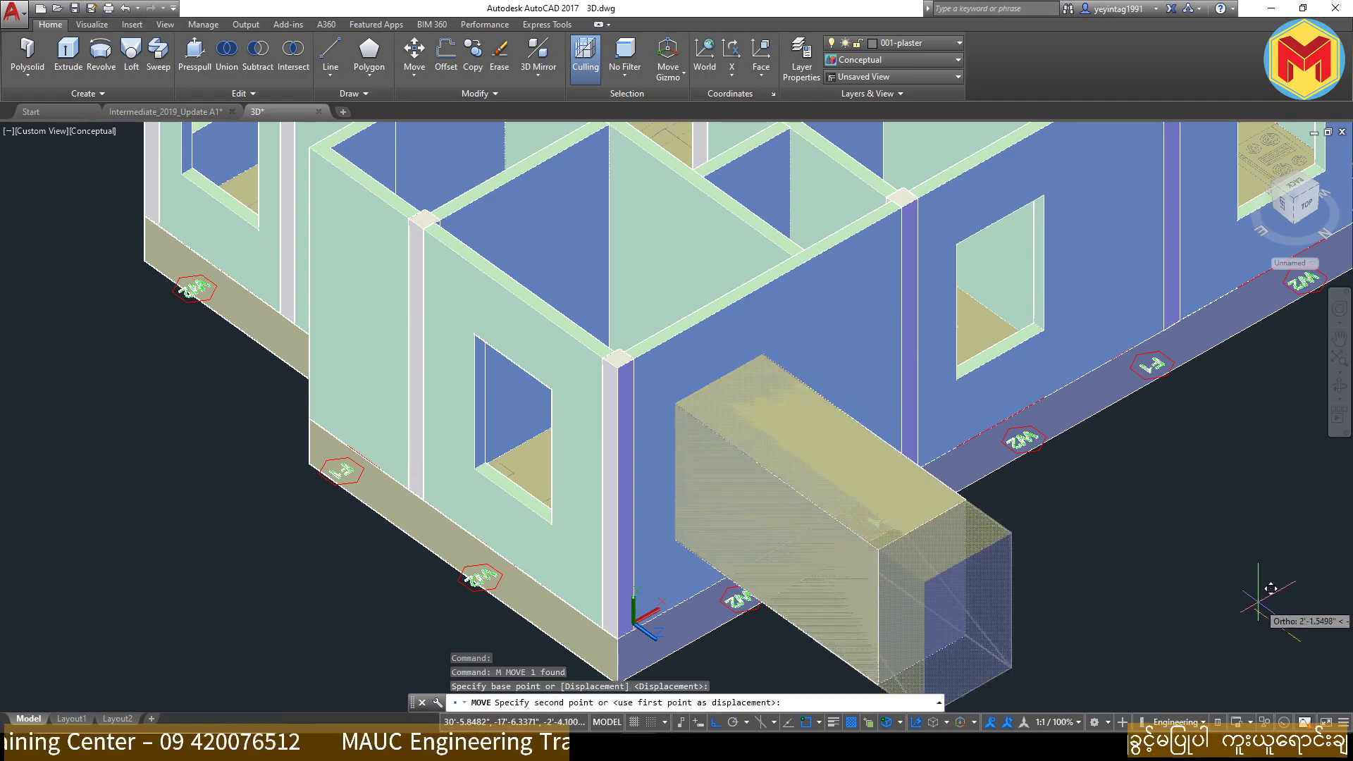
left_click(1242, 579)
mouse_move(1193, 547)
middle_mouse_down("shift")
mouse_move(1178, 524)
mouse_move(843, 519)
mouse_move(810, 468)
mouse_move(489, 516)
mouse_move(809, 387)
mouse_move(854, 326)
middle_mouse_up("shift")
scroll(810, 468, "down", 5)
scroll(857, 395, "up", 5)
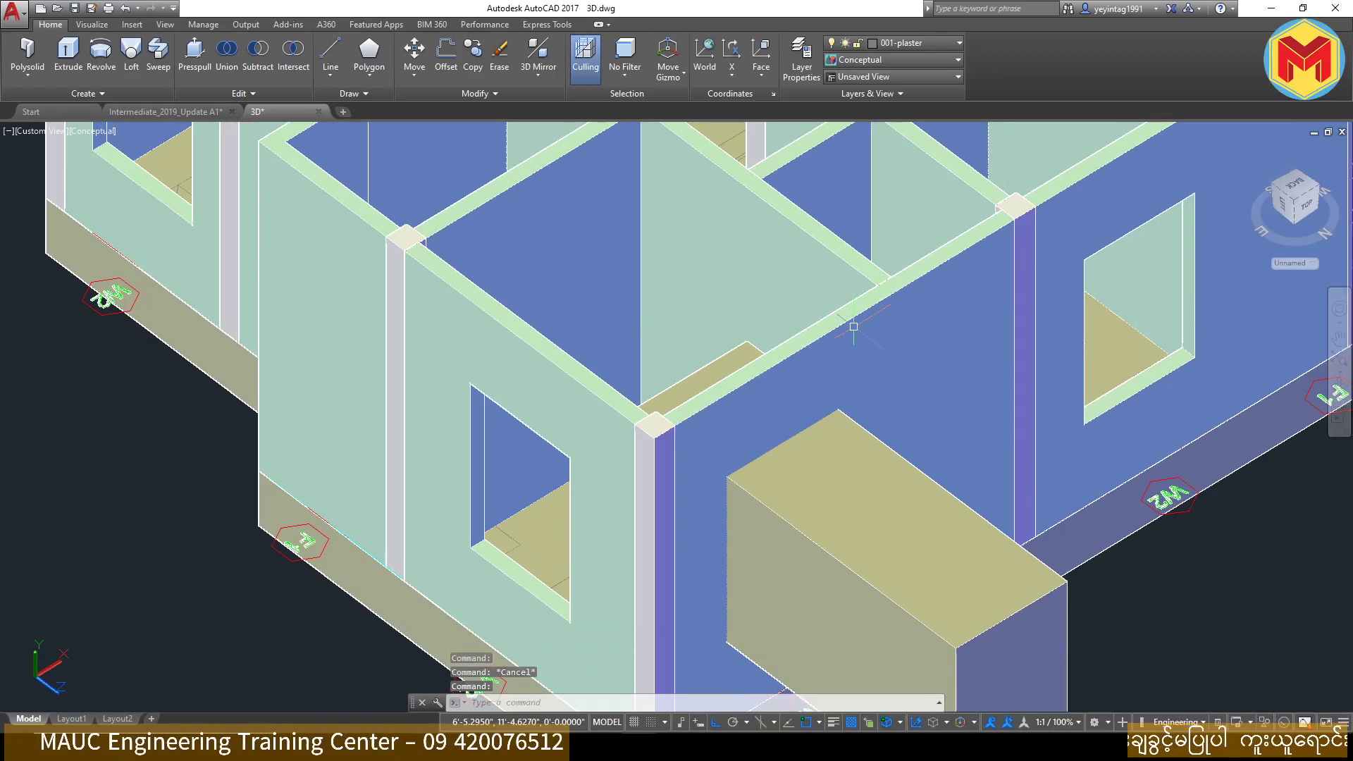
Step: Subtract the extruded box from the front wall, then orbit to inspect the opening
left_click(260, 62)
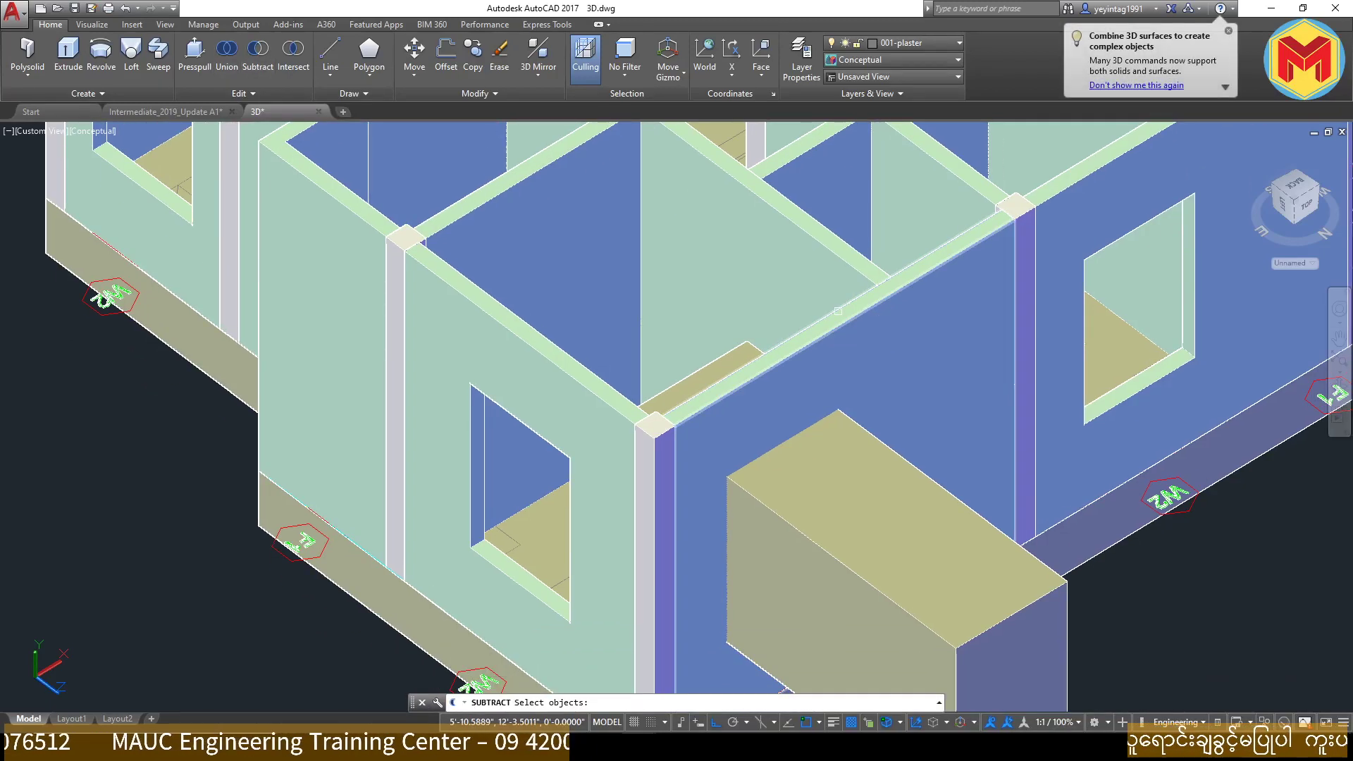
left_click(837, 314)
key("Return")
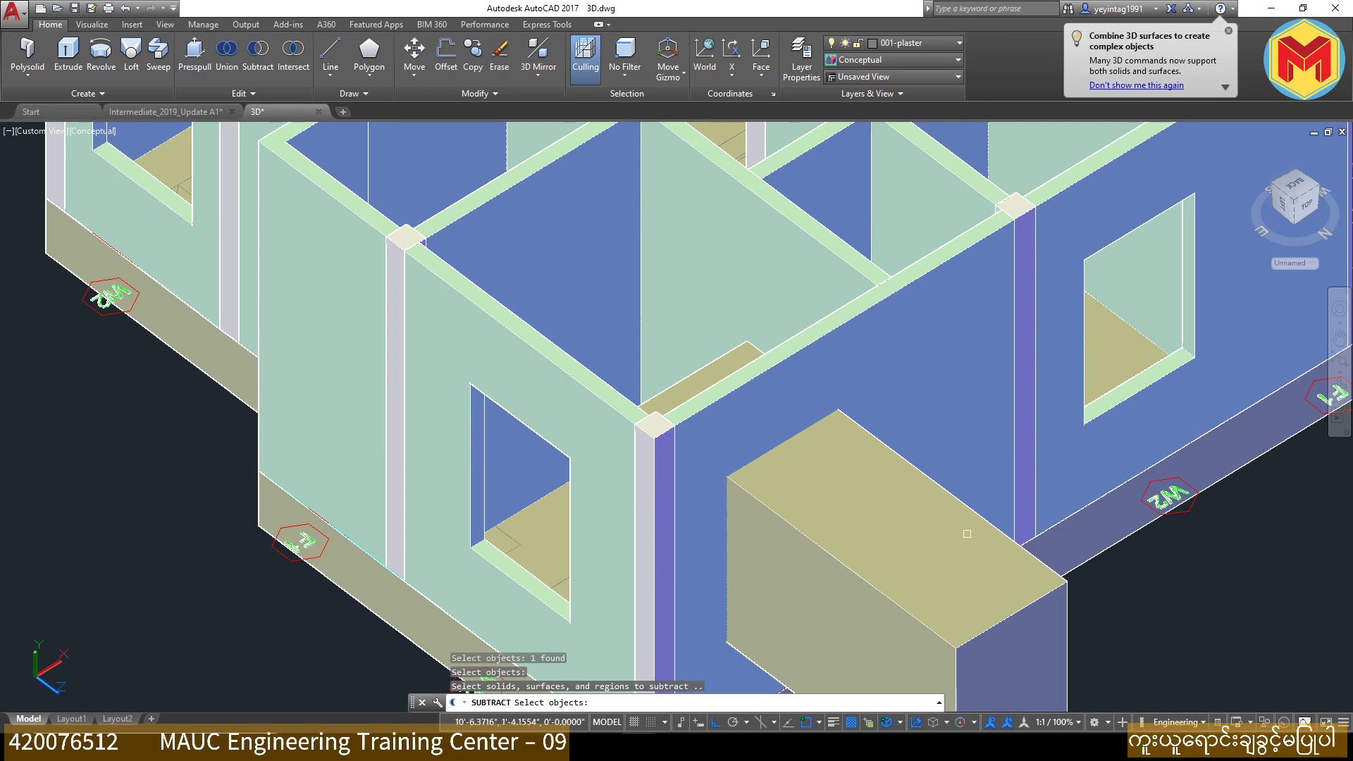
left_click(967, 533)
key("Return")
scroll(1032, 551, "down", 2)
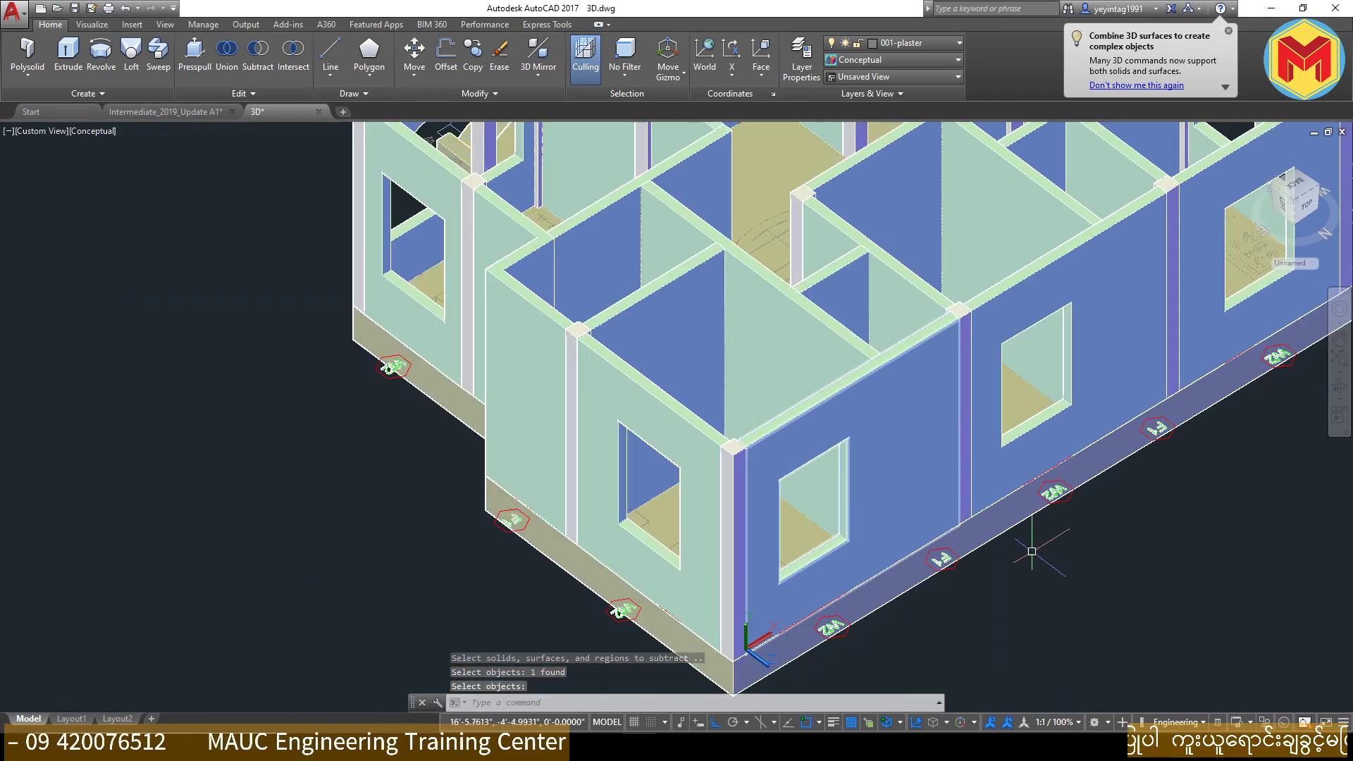
mouse_move(1032, 551)
middle_mouse_down("shift")
mouse_move(709, 498)
mouse_move(639, 553)
mouse_move(1262, 549)
middle_mouse_up("shift")
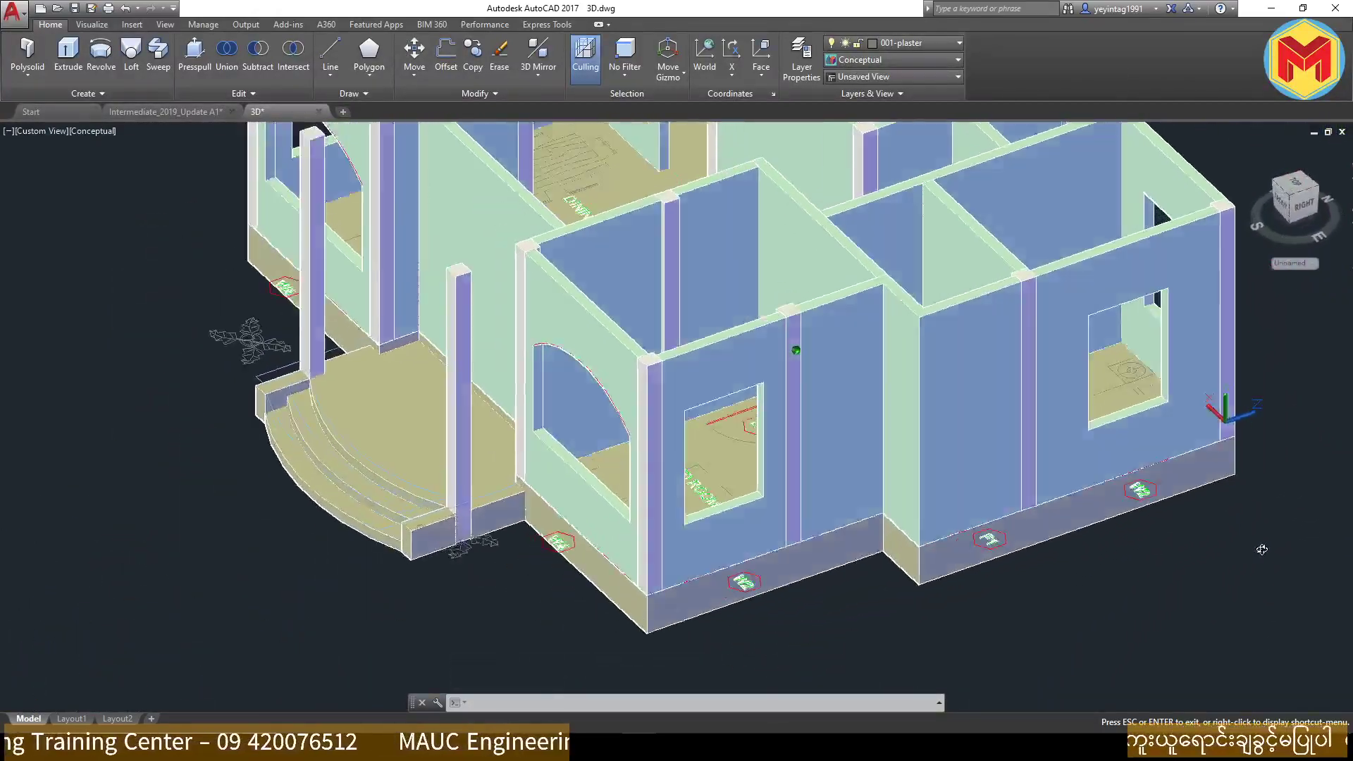
scroll(1163, 528, "down", 5)
scroll(1089, 507, "down", 3)
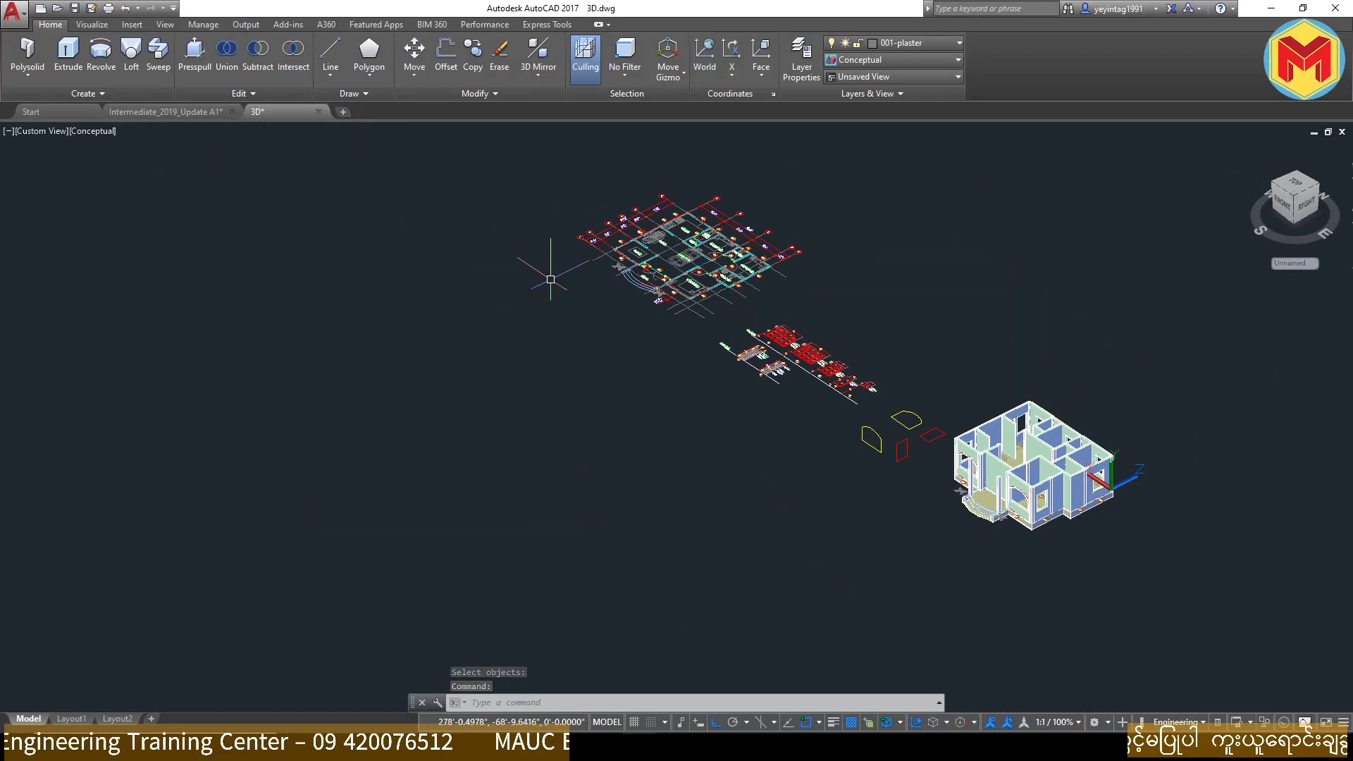
scroll(1001, 442, "up", 3)
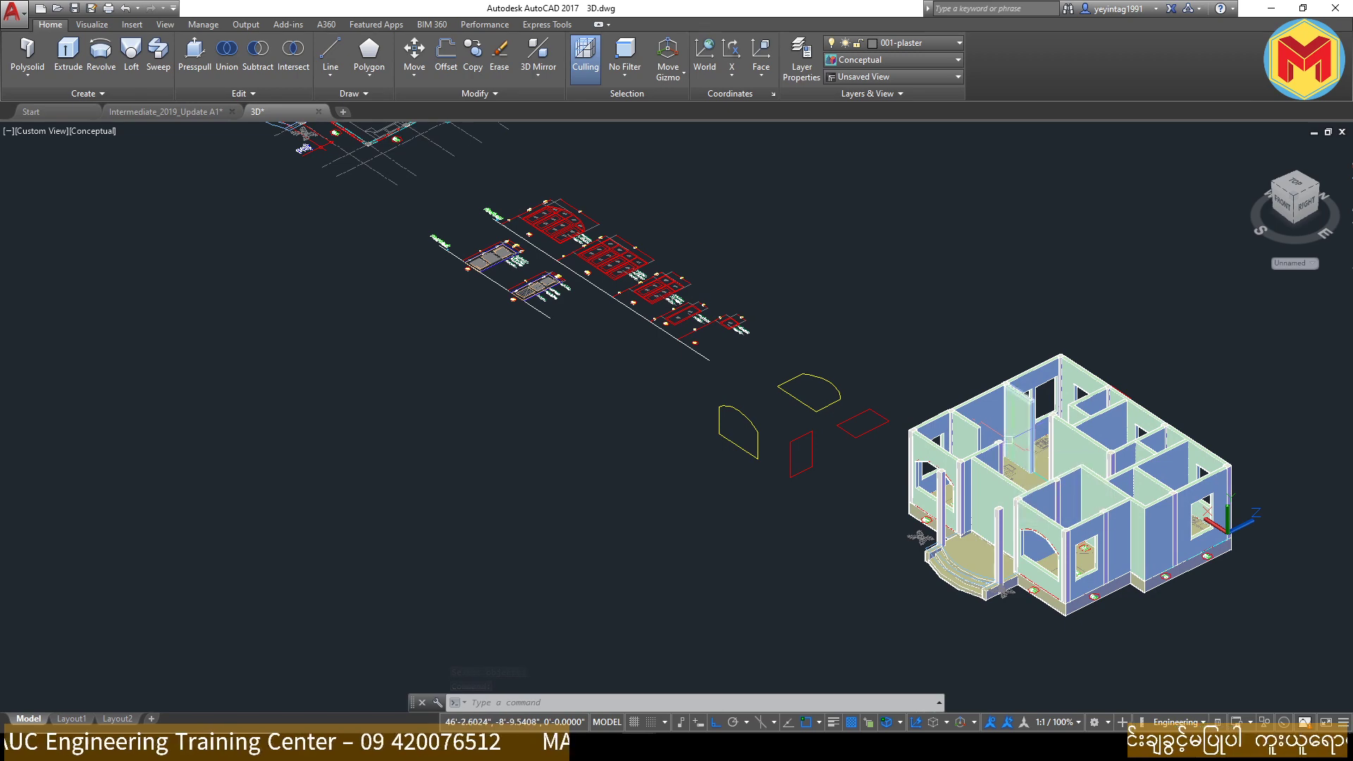
scroll(715, 398, "down", 2)
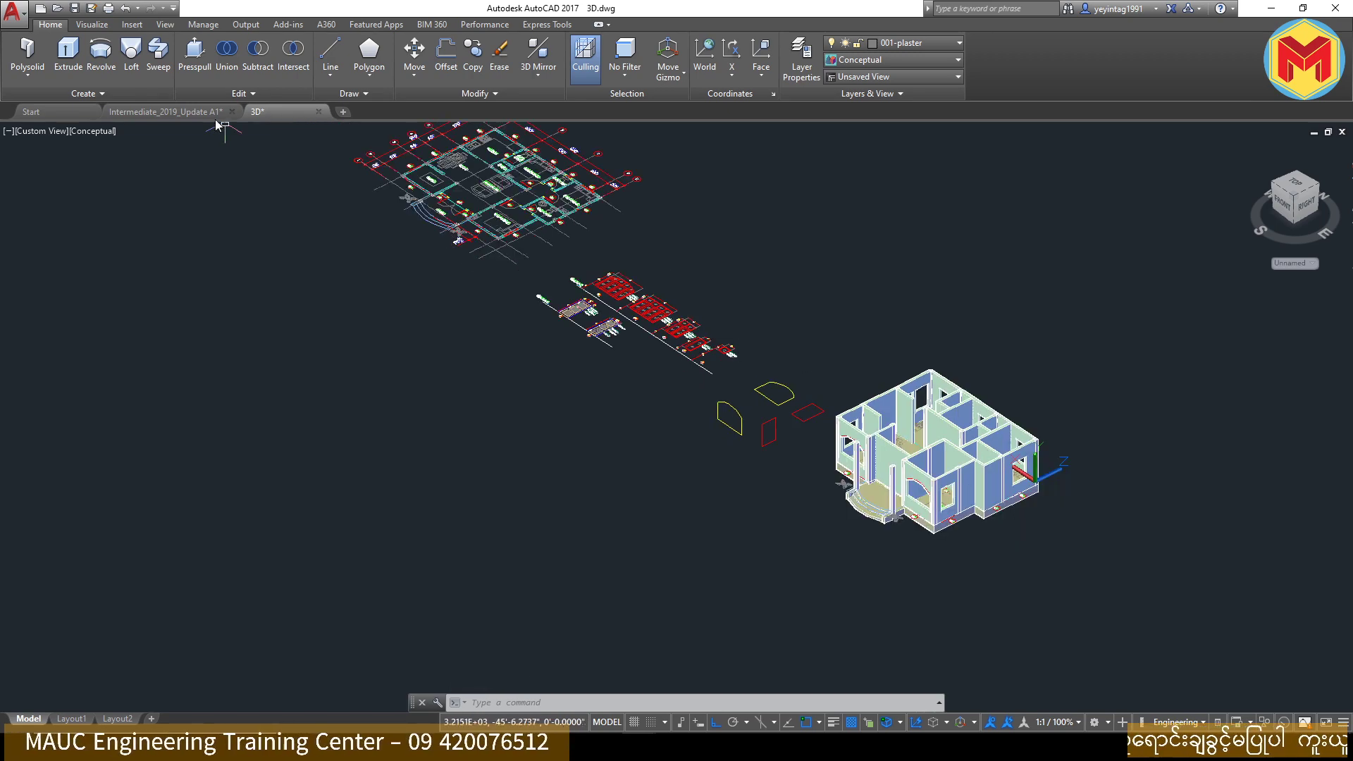
Step: Copy the whole roof plan from Intermediate_2019_Update A1 with a base point, then return to 3D.dwg
left_click(142, 111)
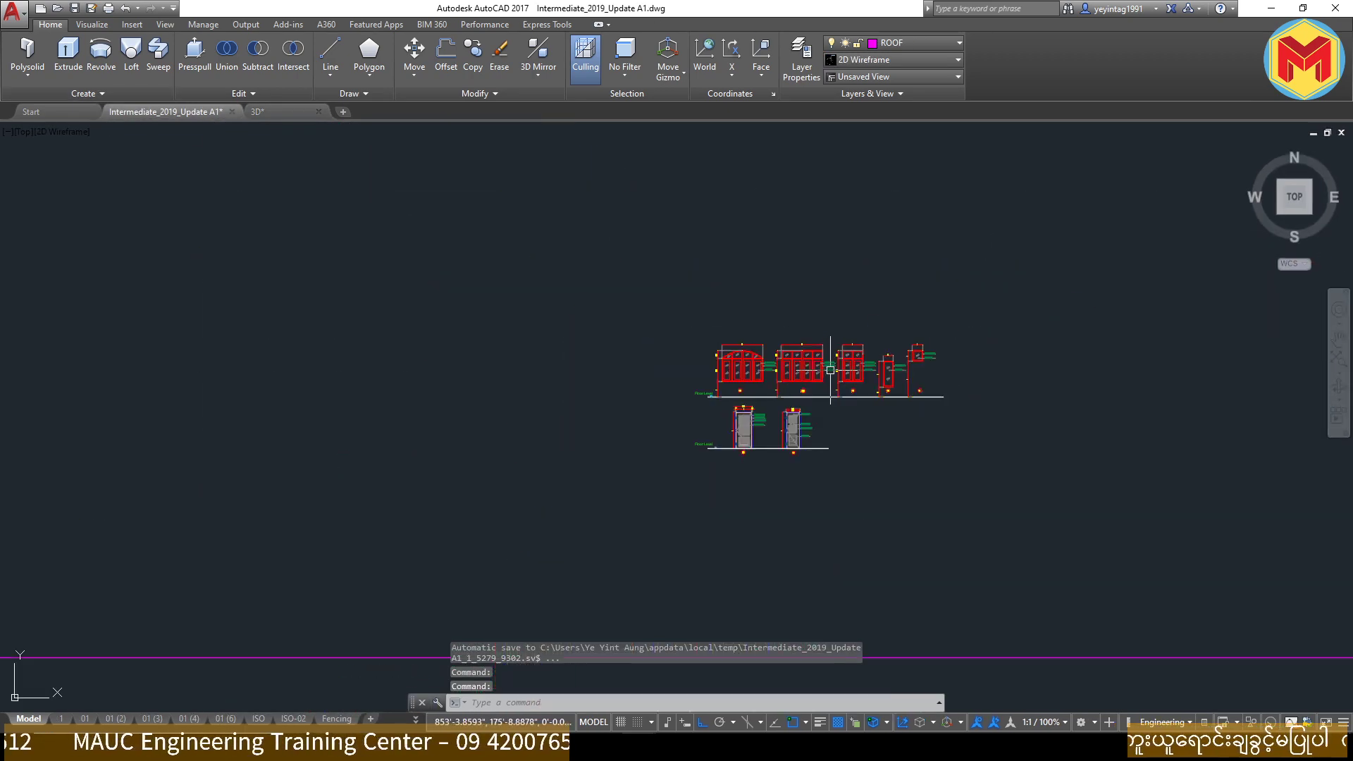
scroll(801, 219, "up", 5)
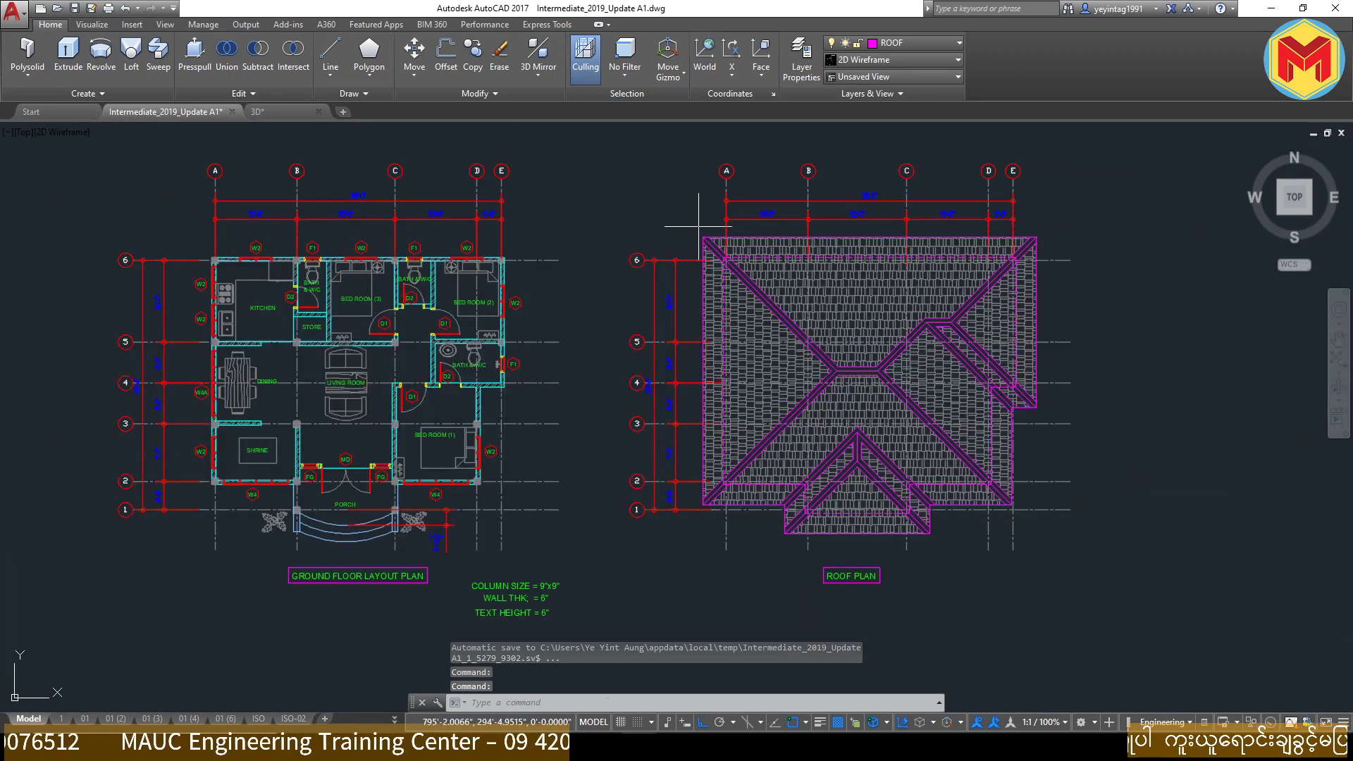
left_click(699, 227)
left_click(1105, 552)
left_click(1105, 552)
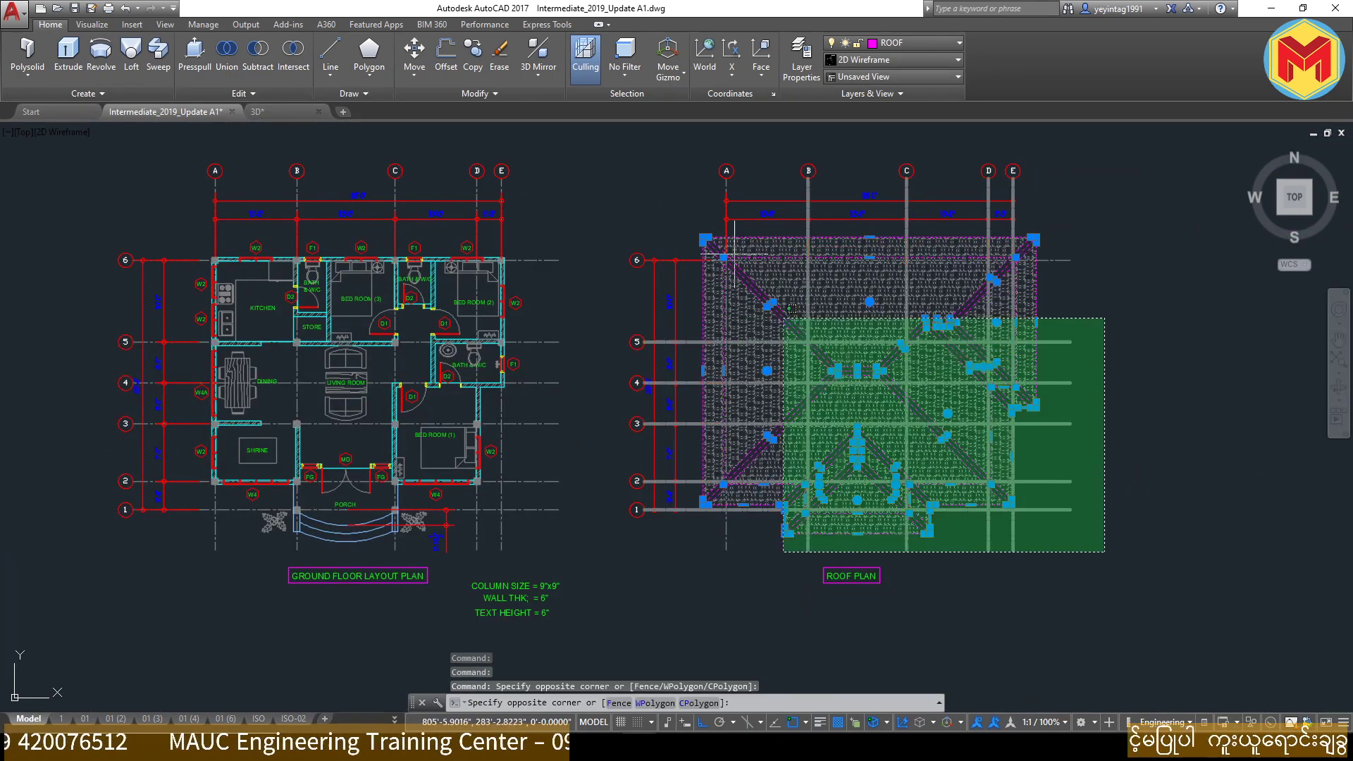
left_click(624, 163)
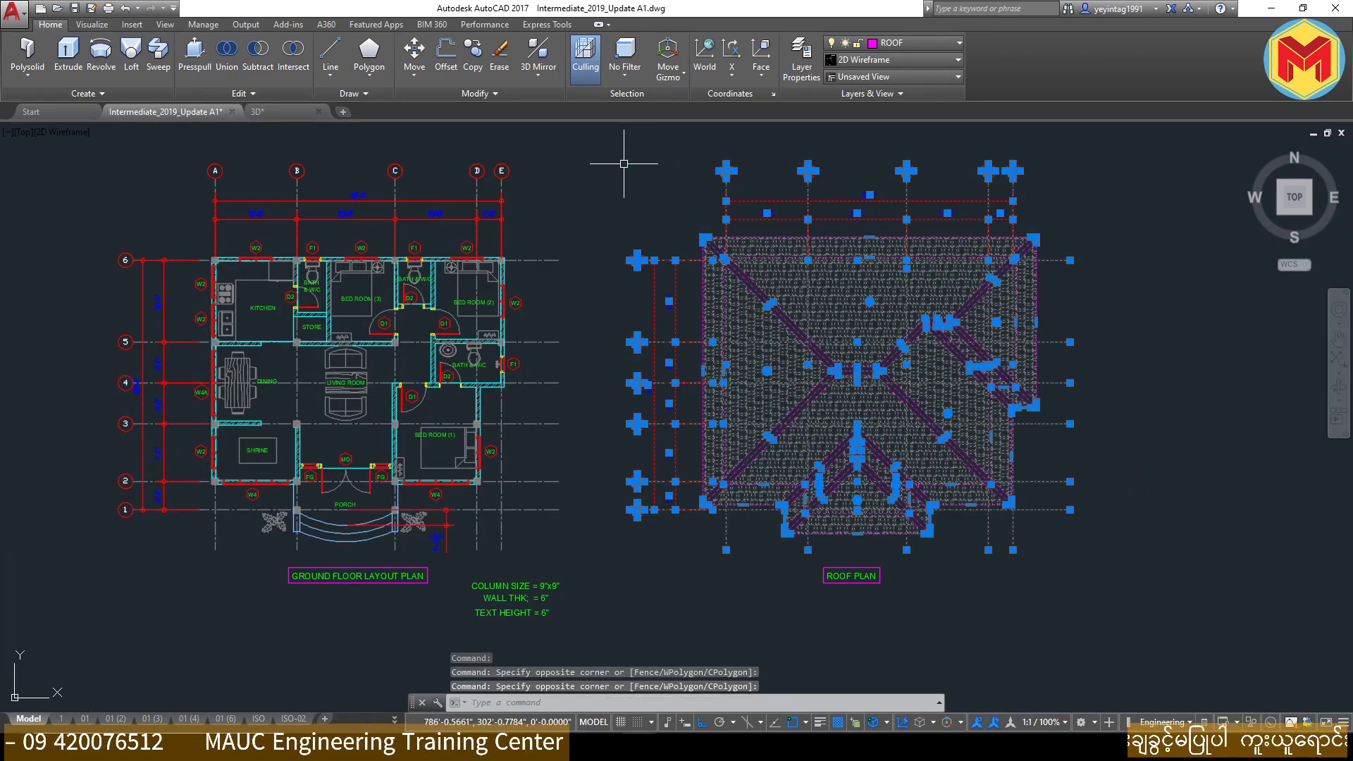
right_click(759, 248)
left_click(982, 331)
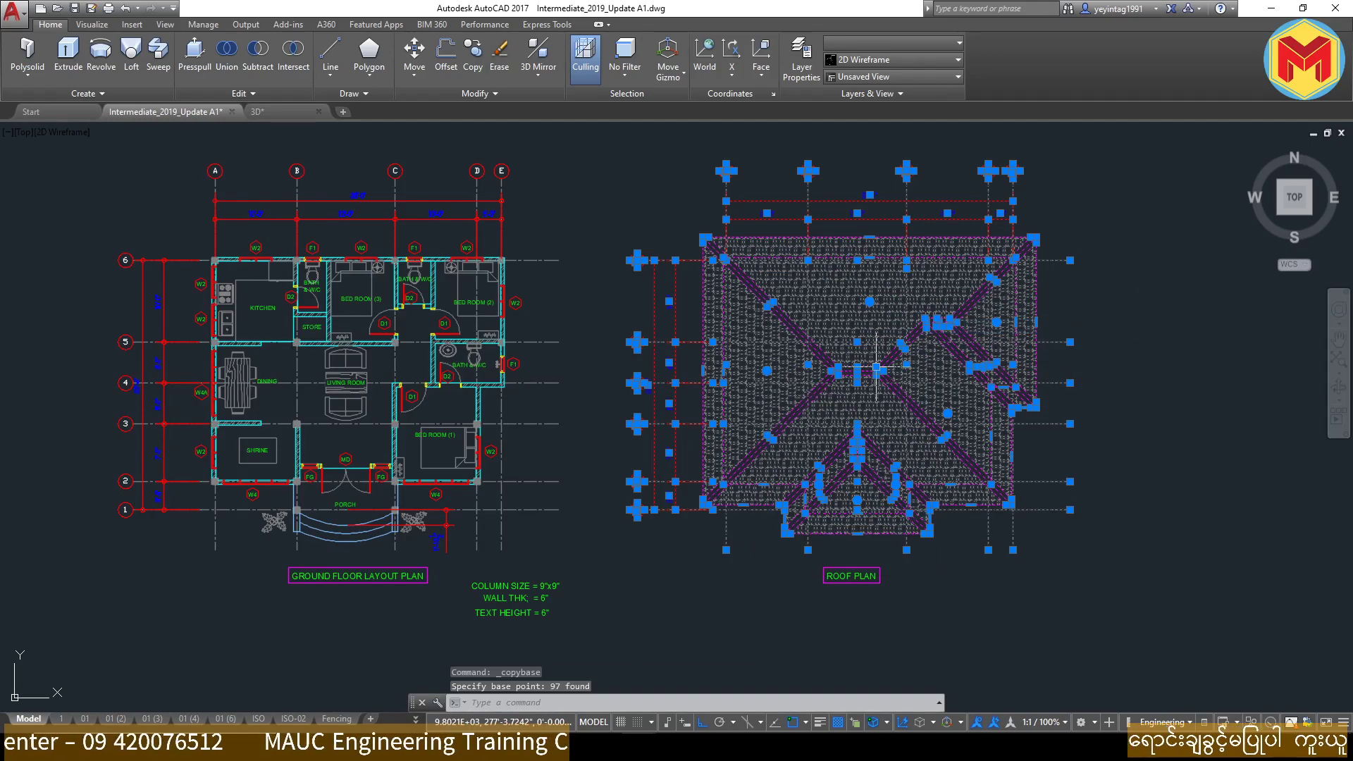
left_click(267, 111)
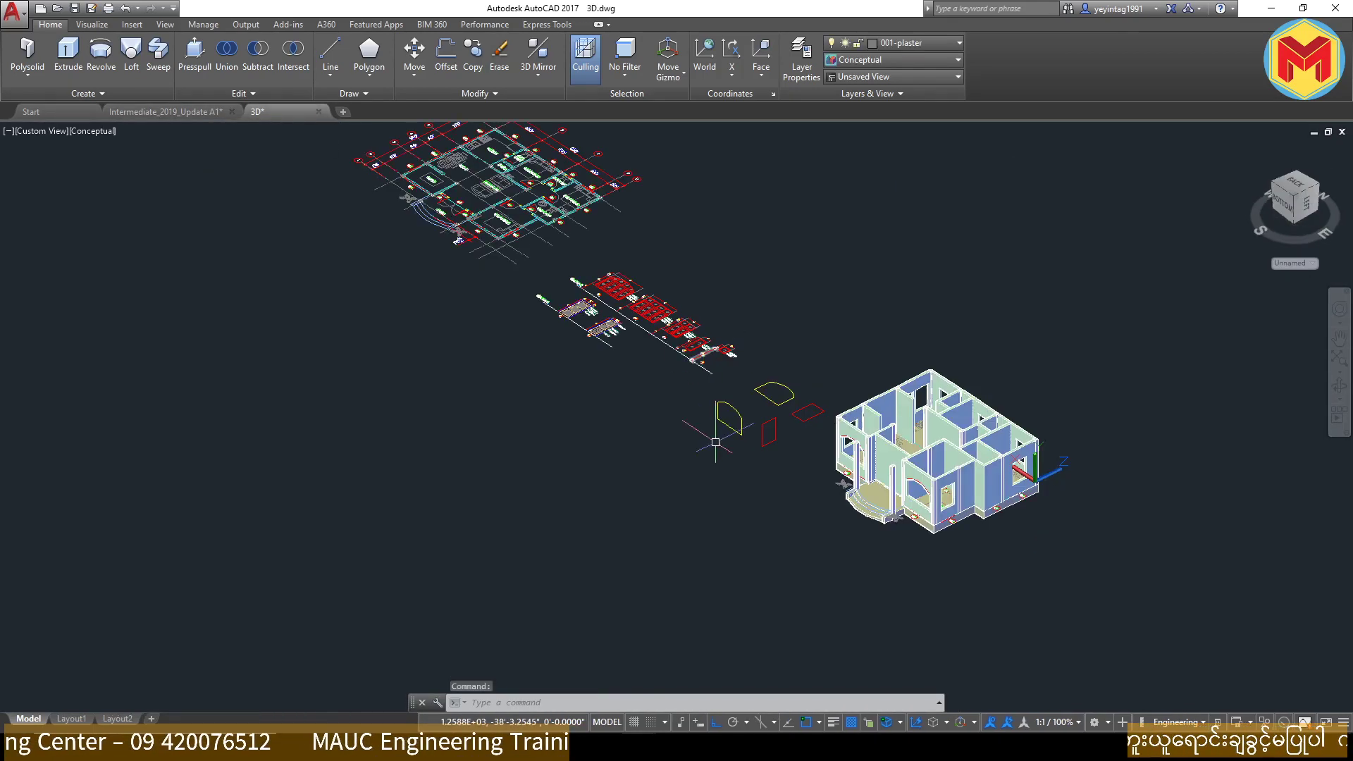
Step: Paste the copied roof plan into 3D.dwg, then cancel the placement
key("ctrl+v")
scroll(1001, 403, "down", 3)
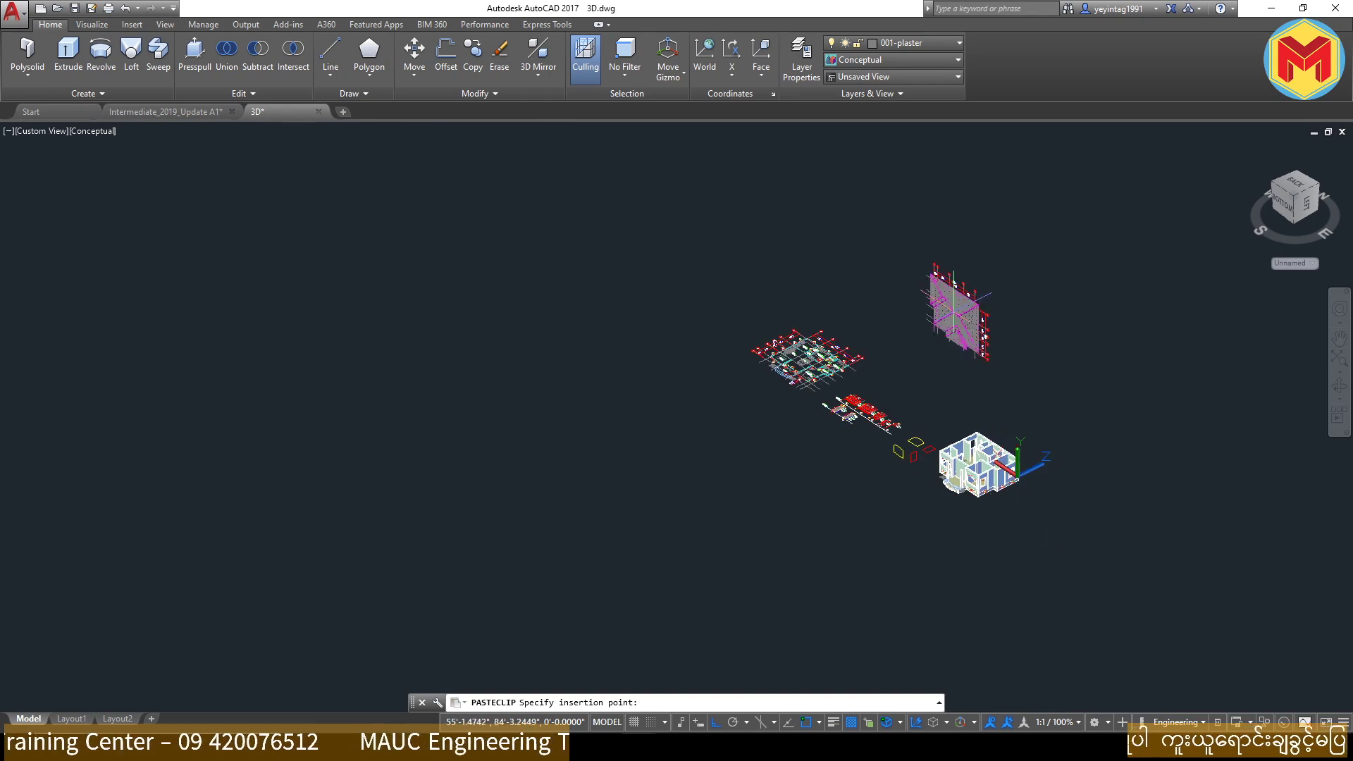
scroll(948, 324, "up", 2)
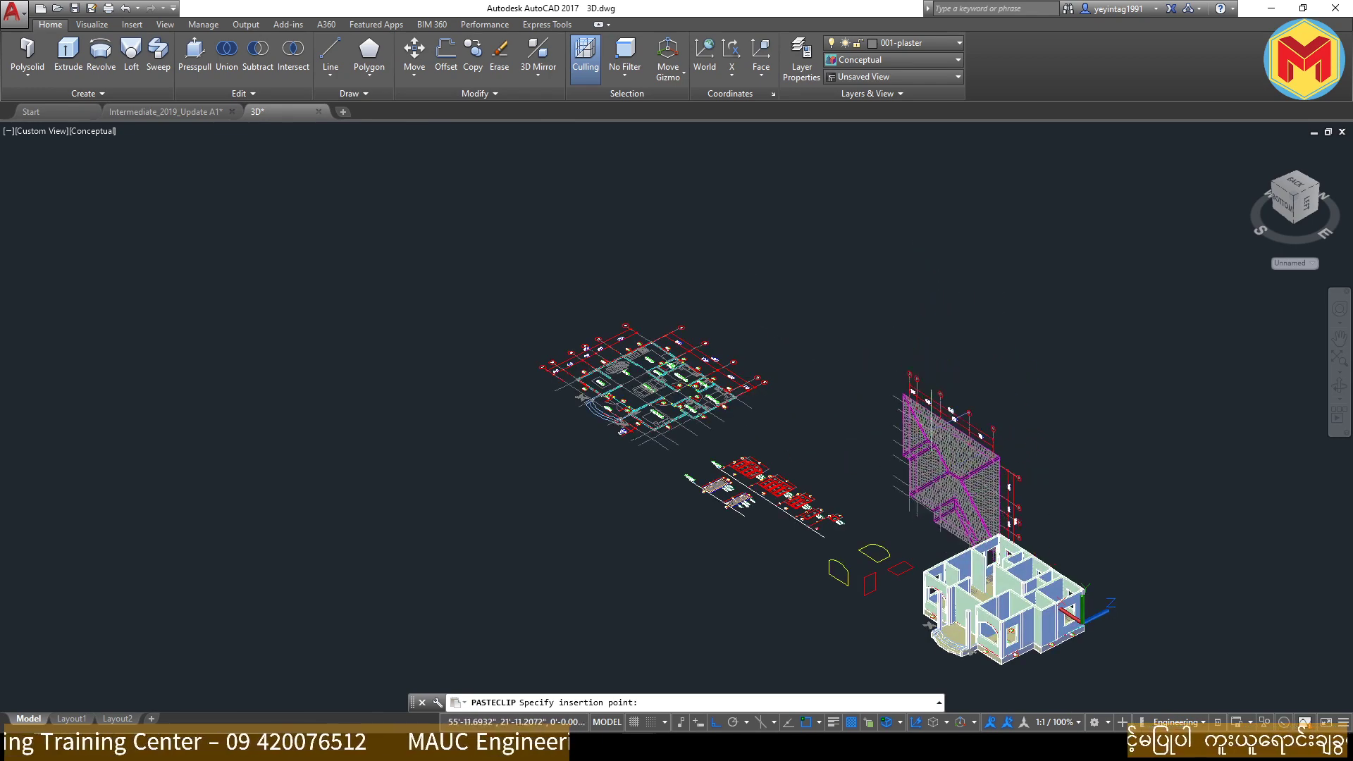
key("Escape")
key("Escape")
key("Escape")
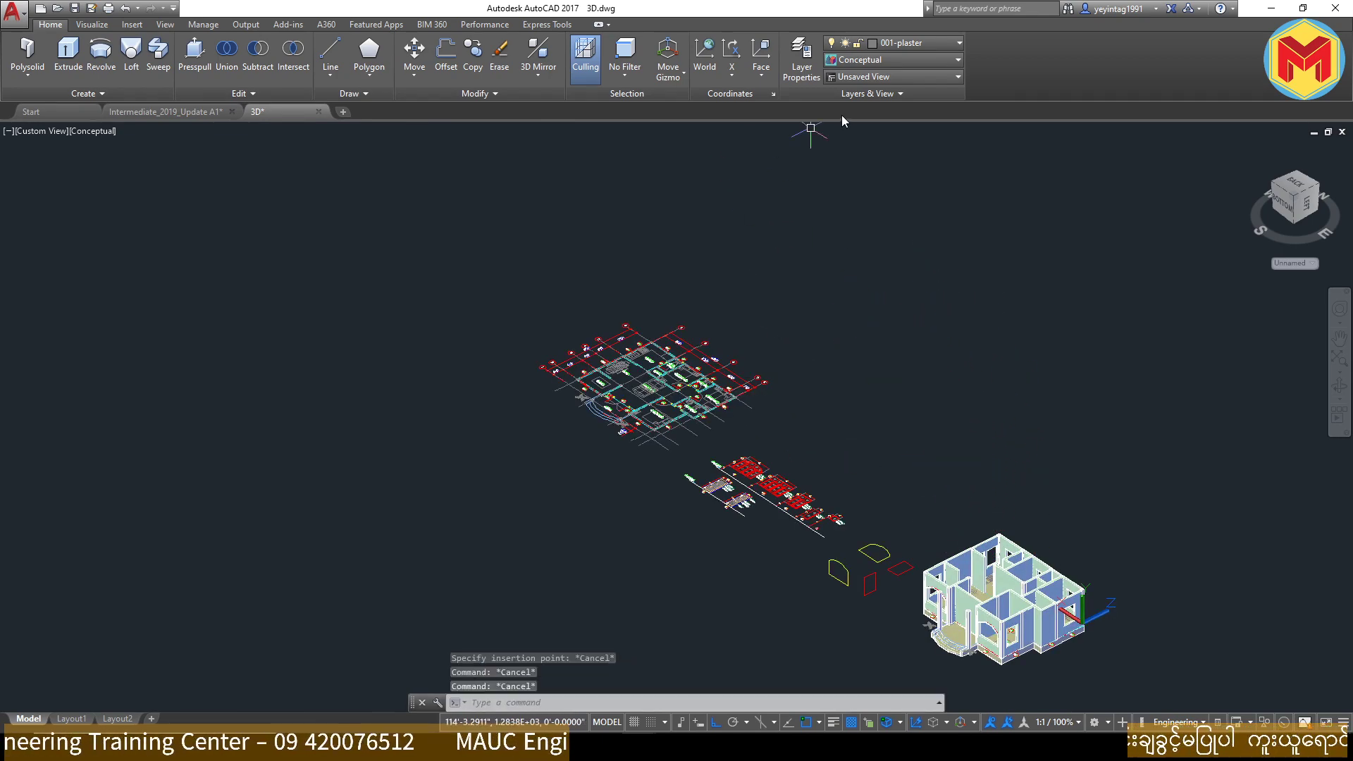
Step: Reset the UCS to World and retry pasting the roof plan, cancelling again
left_click(705, 56)
key("ctrl+v")
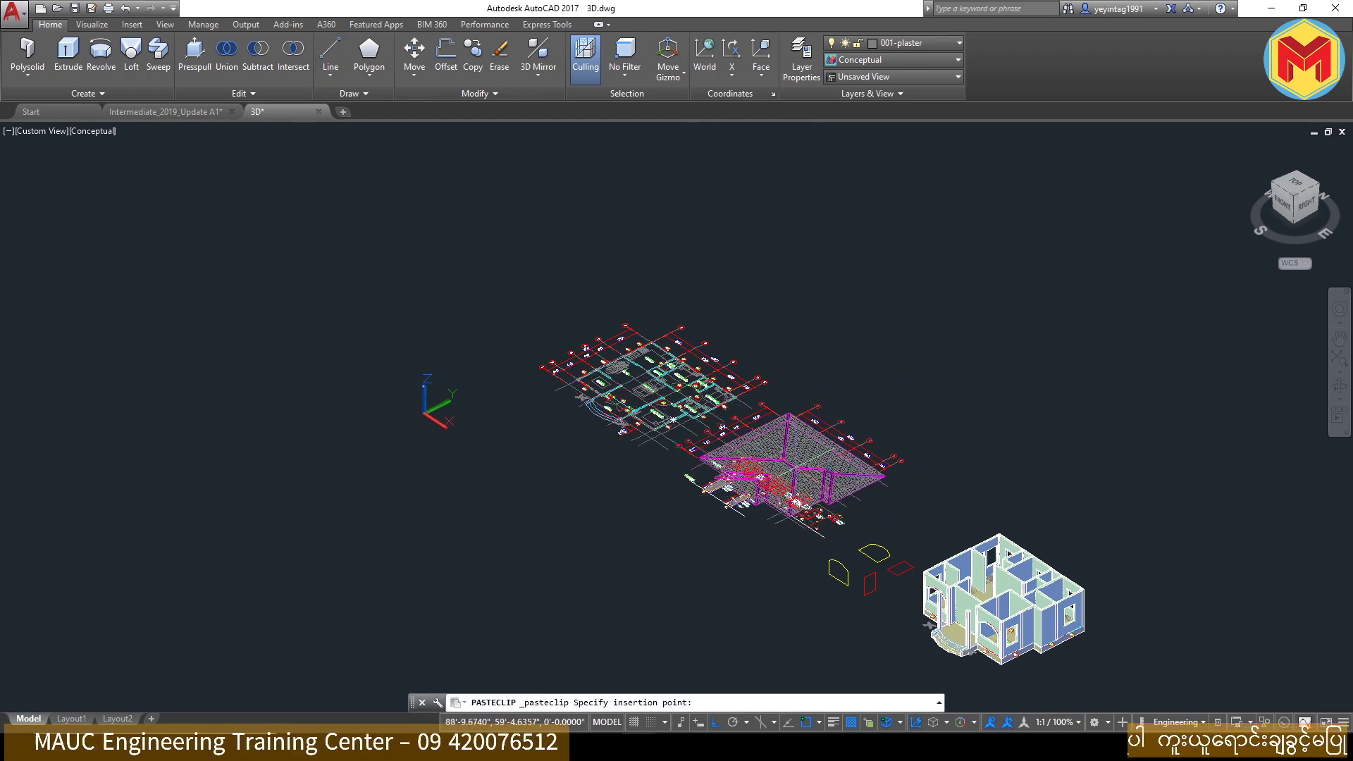
scroll(825, 416, "down", 2)
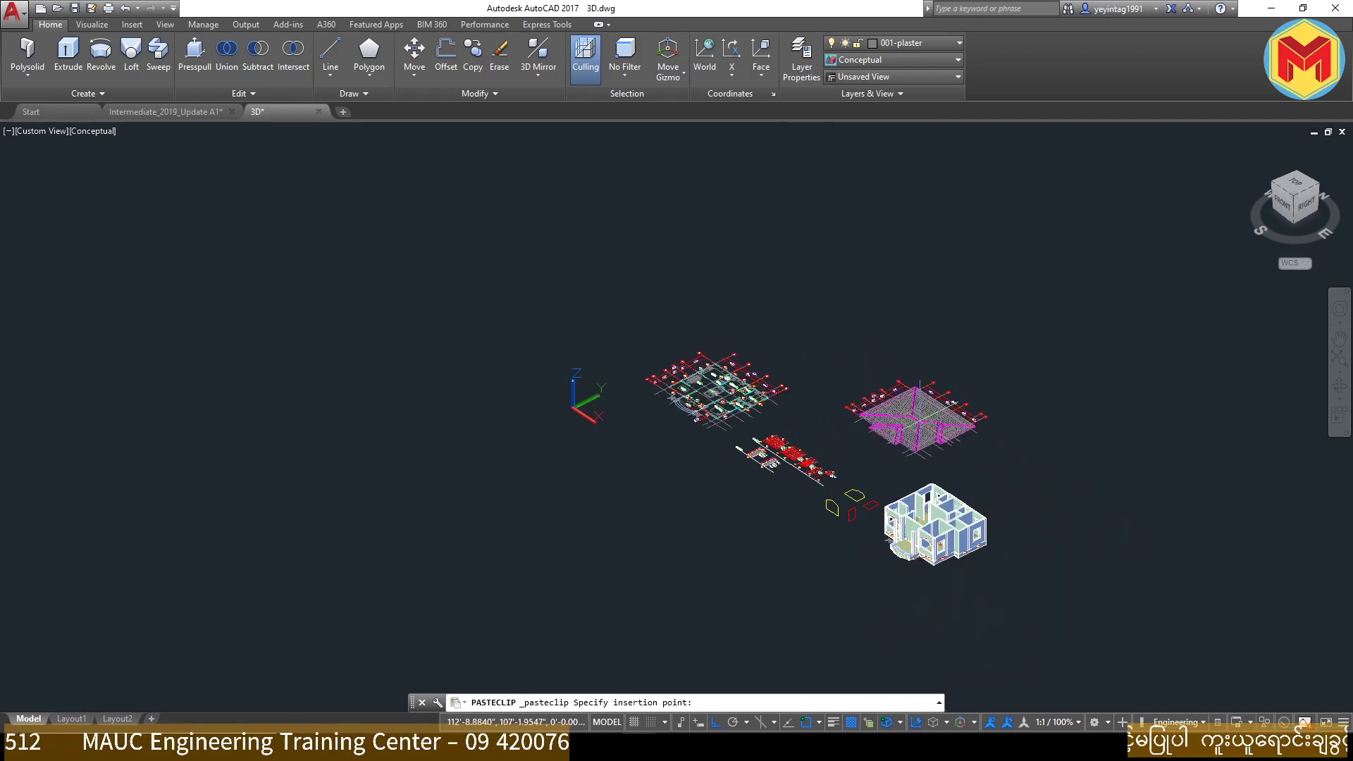
key("Escape")
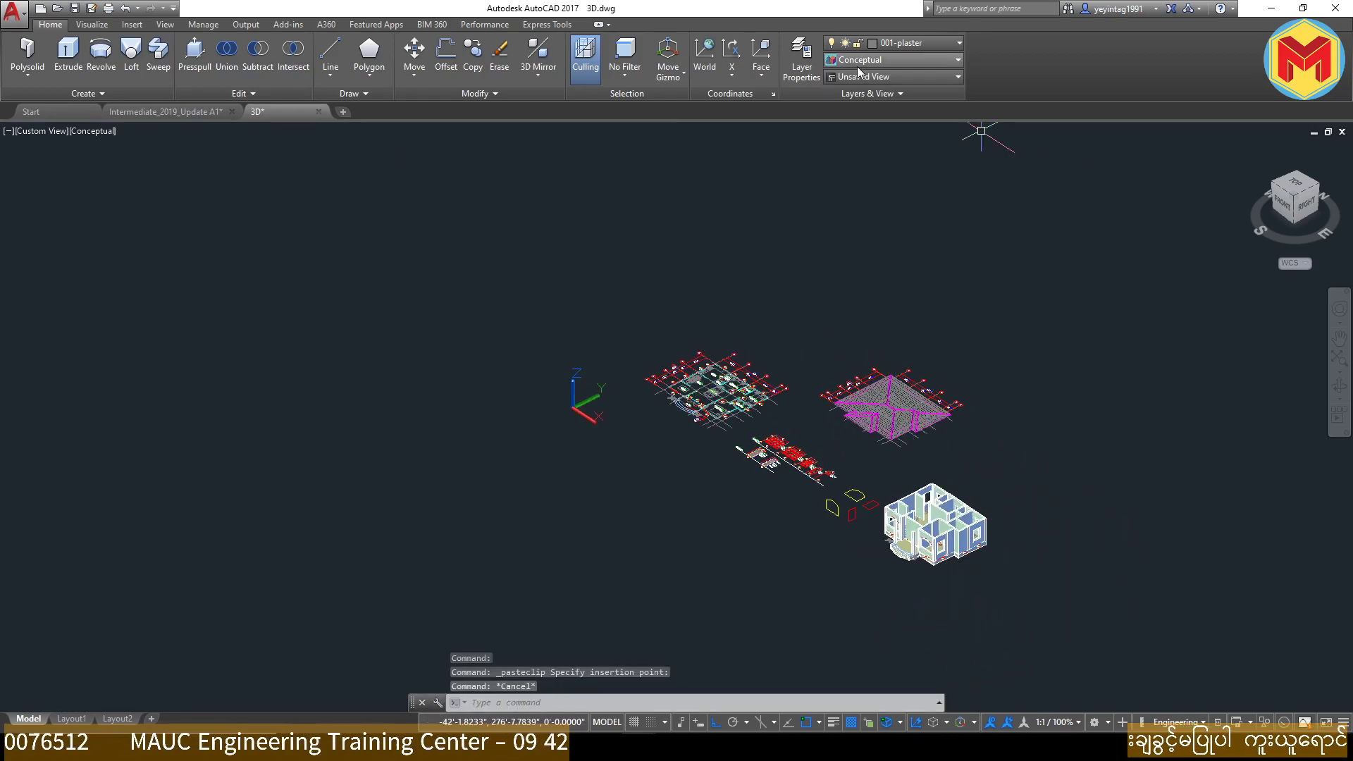
left_click(858, 72)
Step: Show the drawing in Top view with the 2D Wireframe visual style
left_click(864, 90)
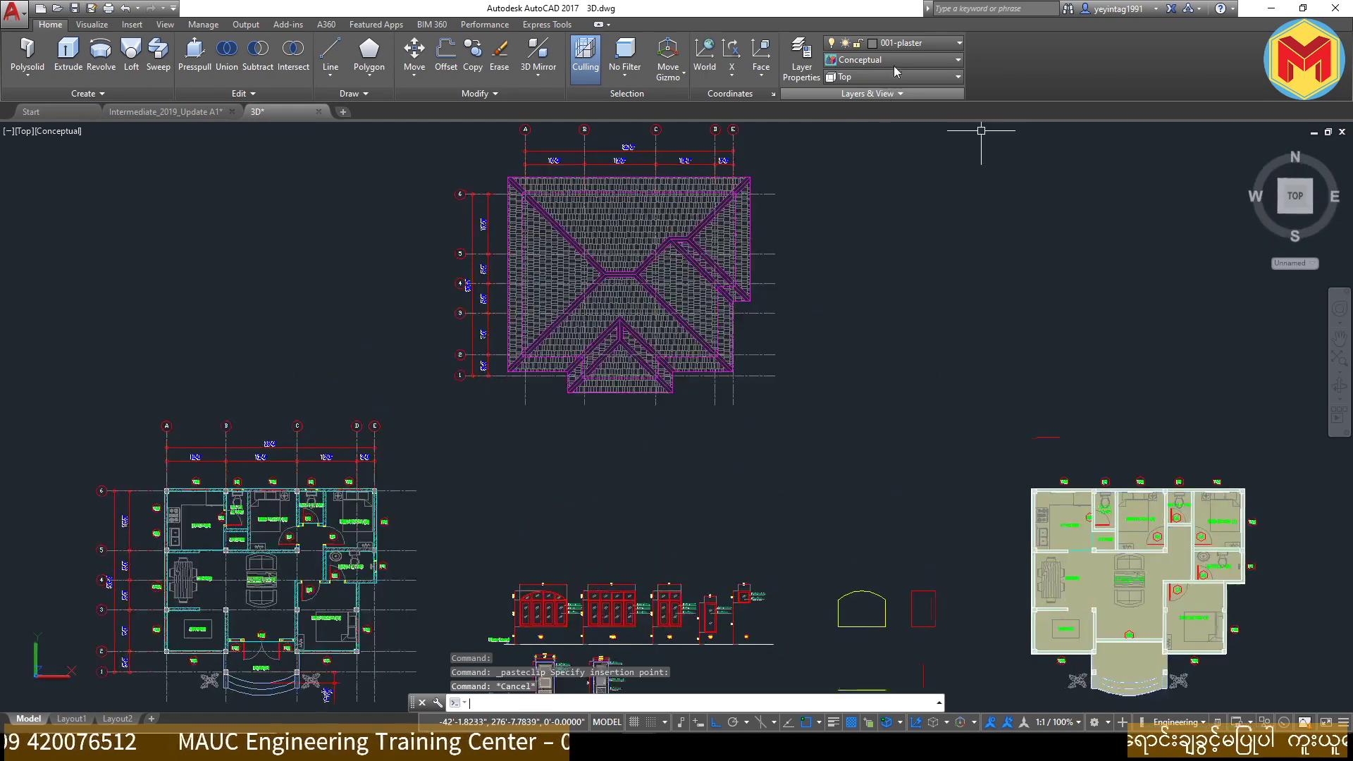
left_click(899, 62)
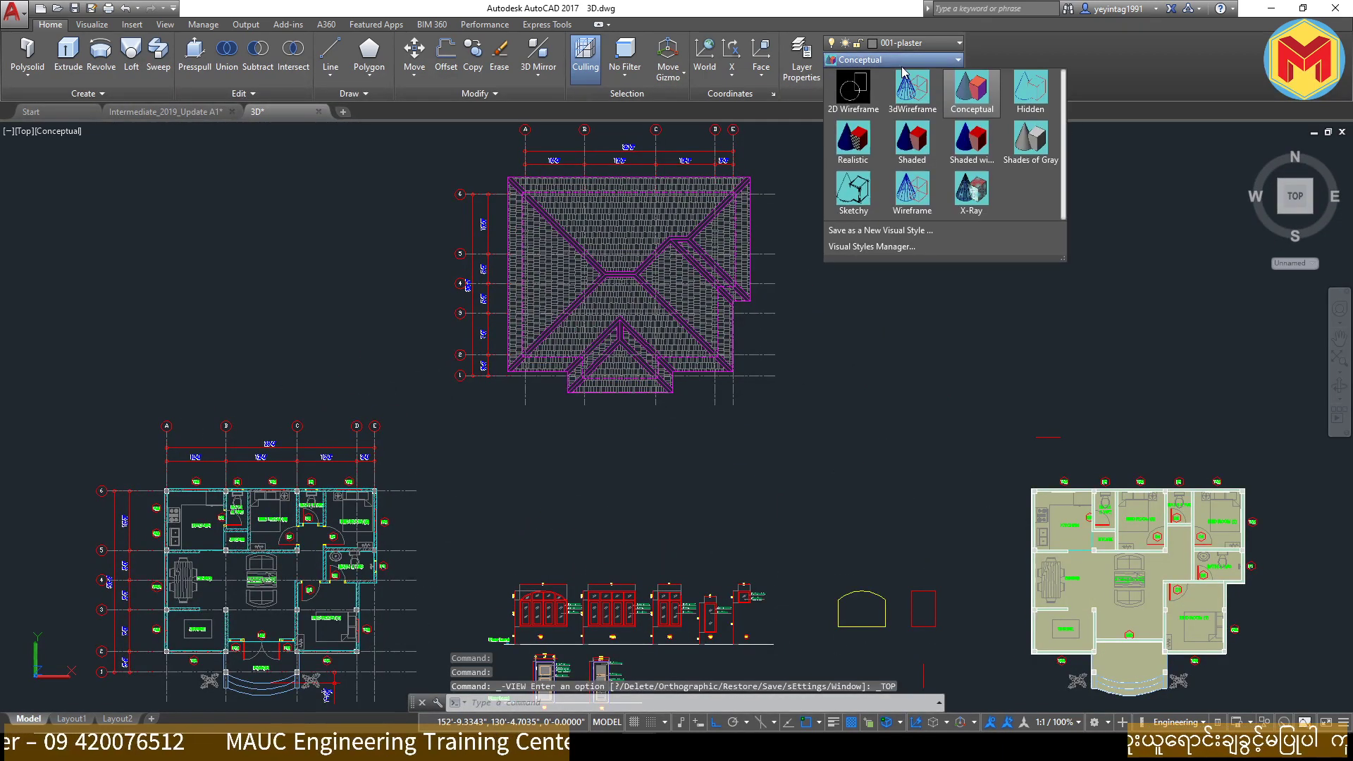
left_click(857, 92)
middle_click_drag(829, 330, 832, 416)
left_click(854, 227)
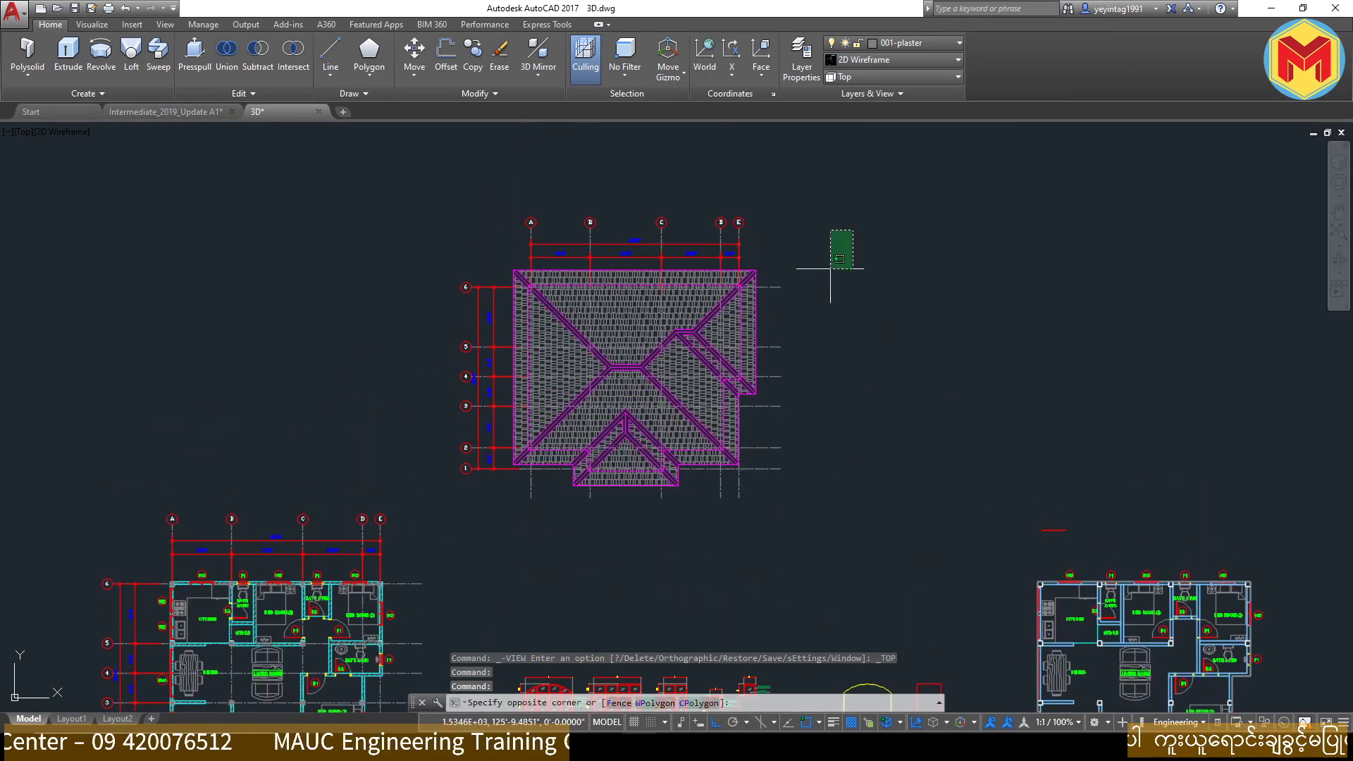
key("Escape")
Step: Select the roof tile hatch and isolate its ROOF layer with LAYISO
scroll(663, 256, "up", 5)
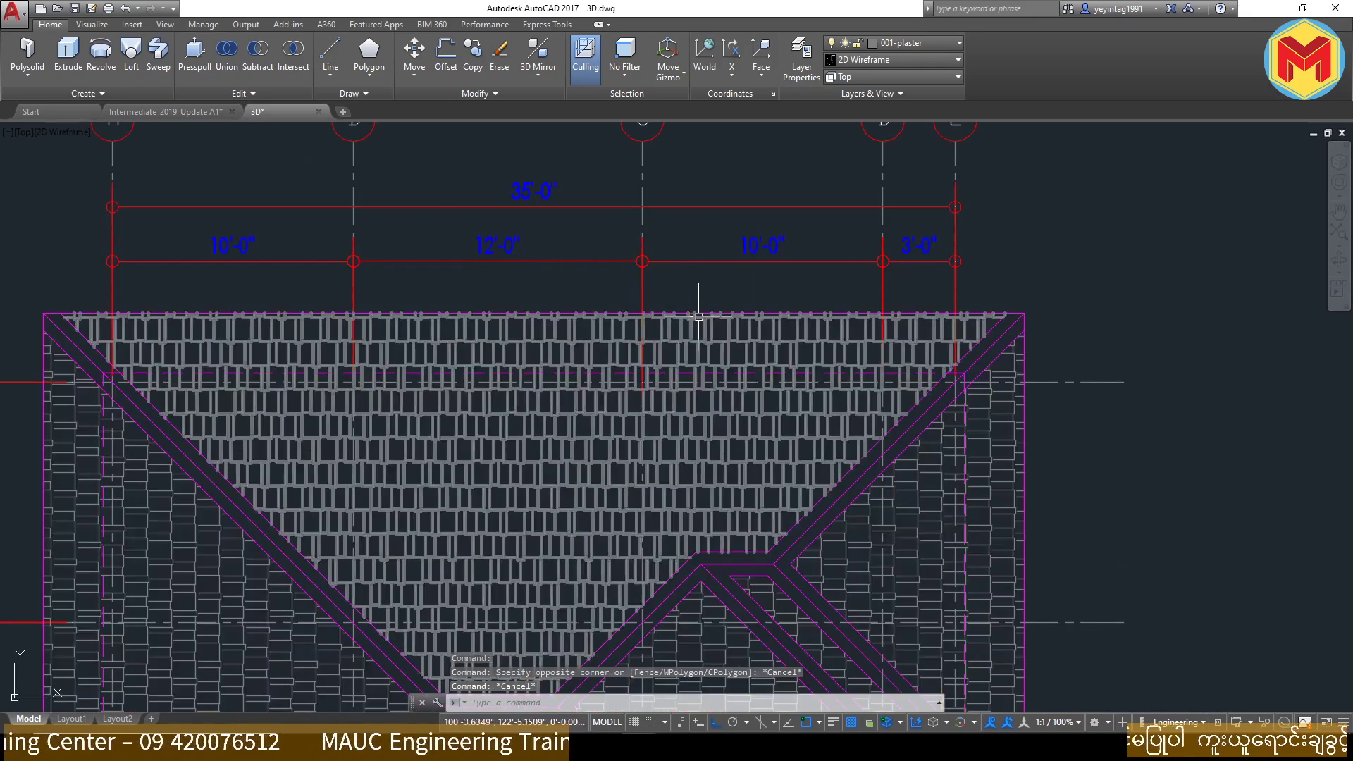
left_click(705, 312)
type("Layis")
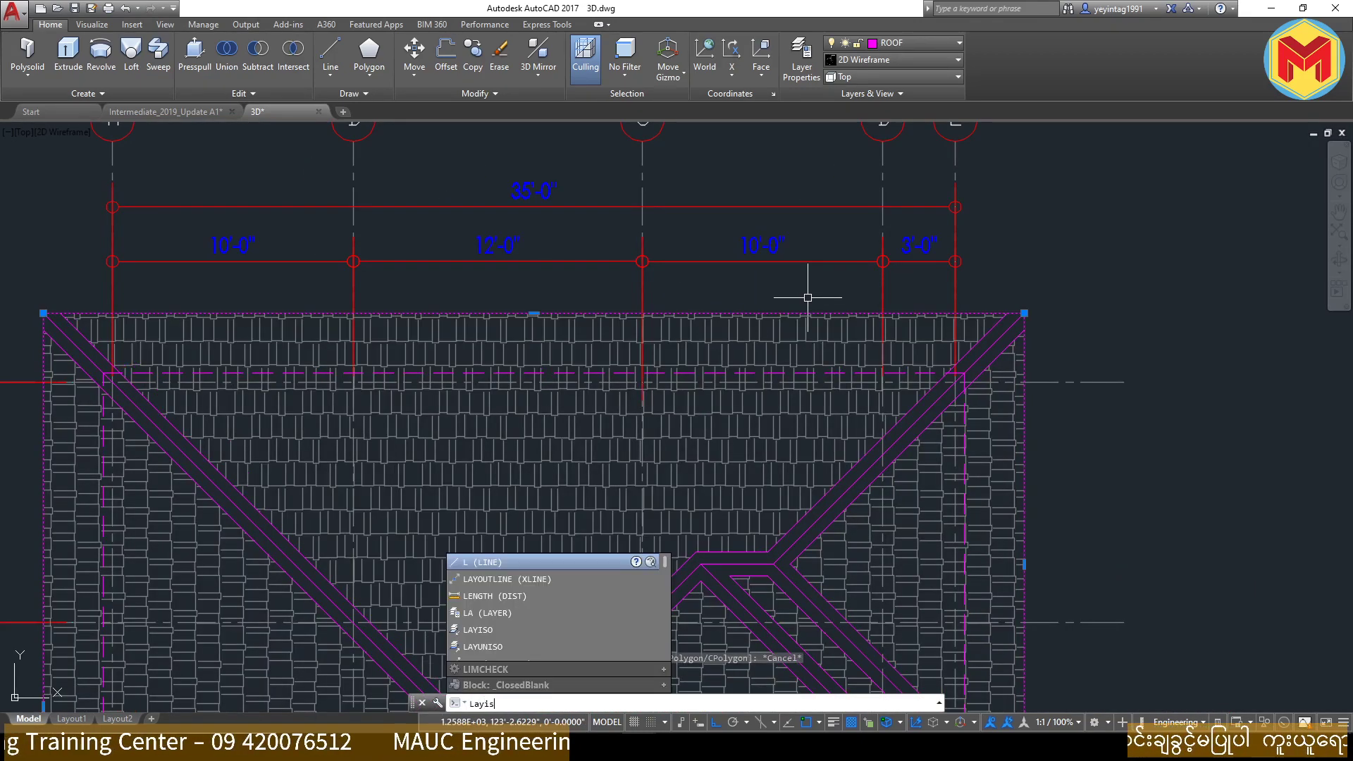
key("Return")
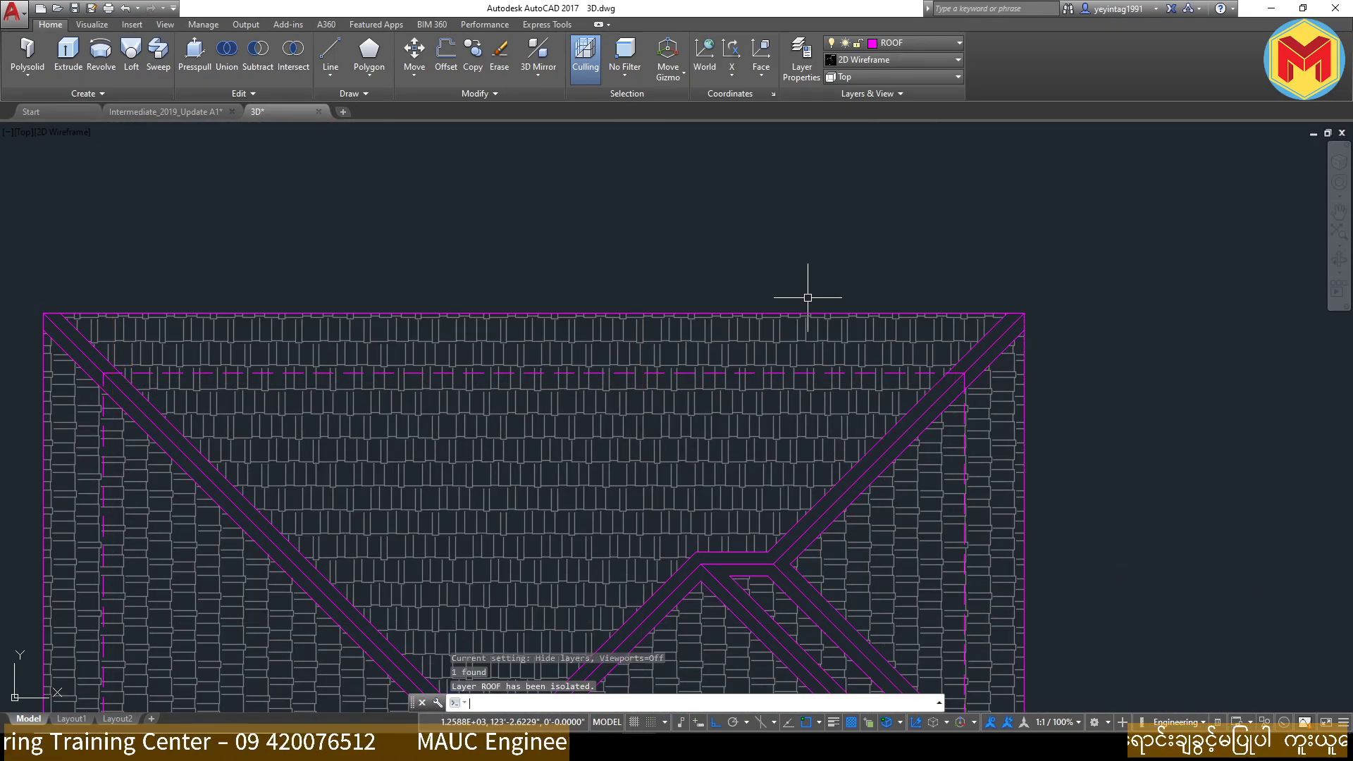
Step: Copy the entire roof plan to the right of the original
scroll(804, 286, "down", 5)
left_click(941, 240)
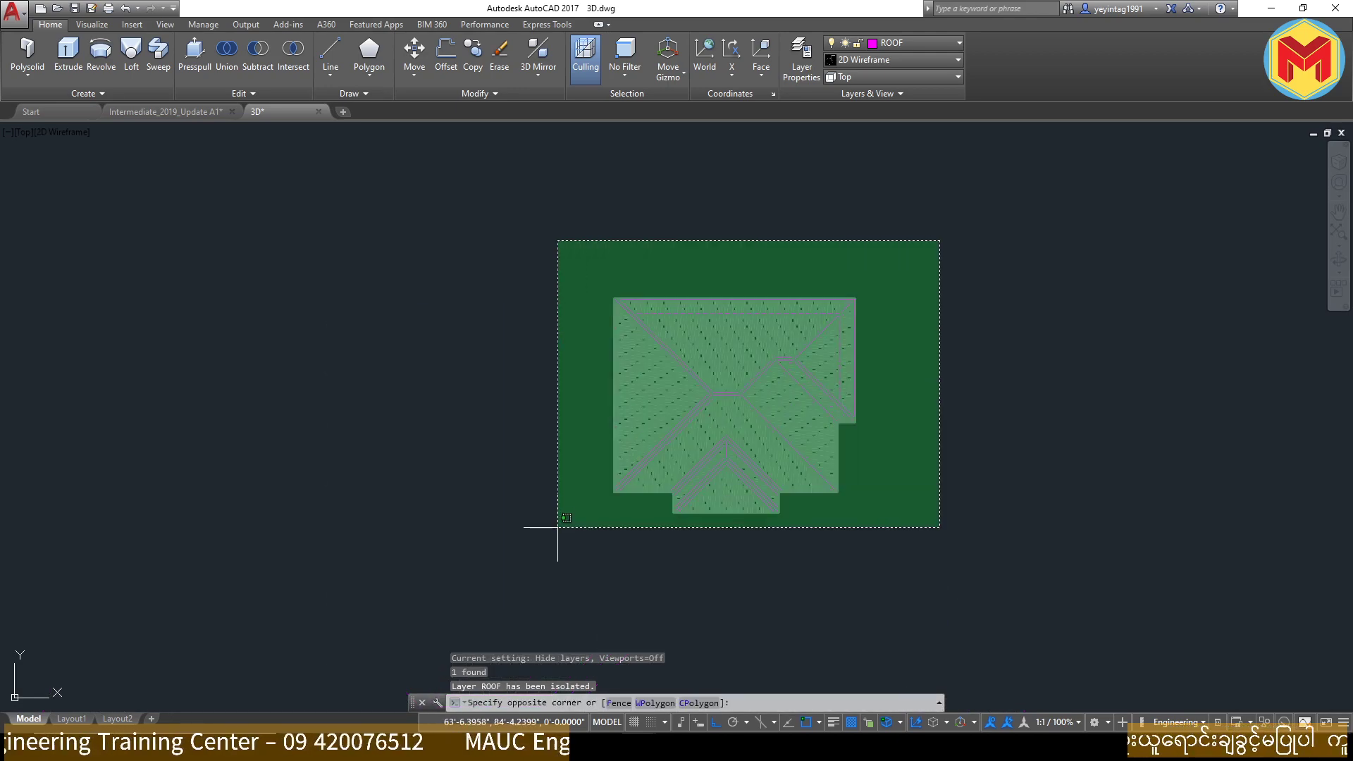
left_click(524, 561)
key("Return")
left_click(635, 509)
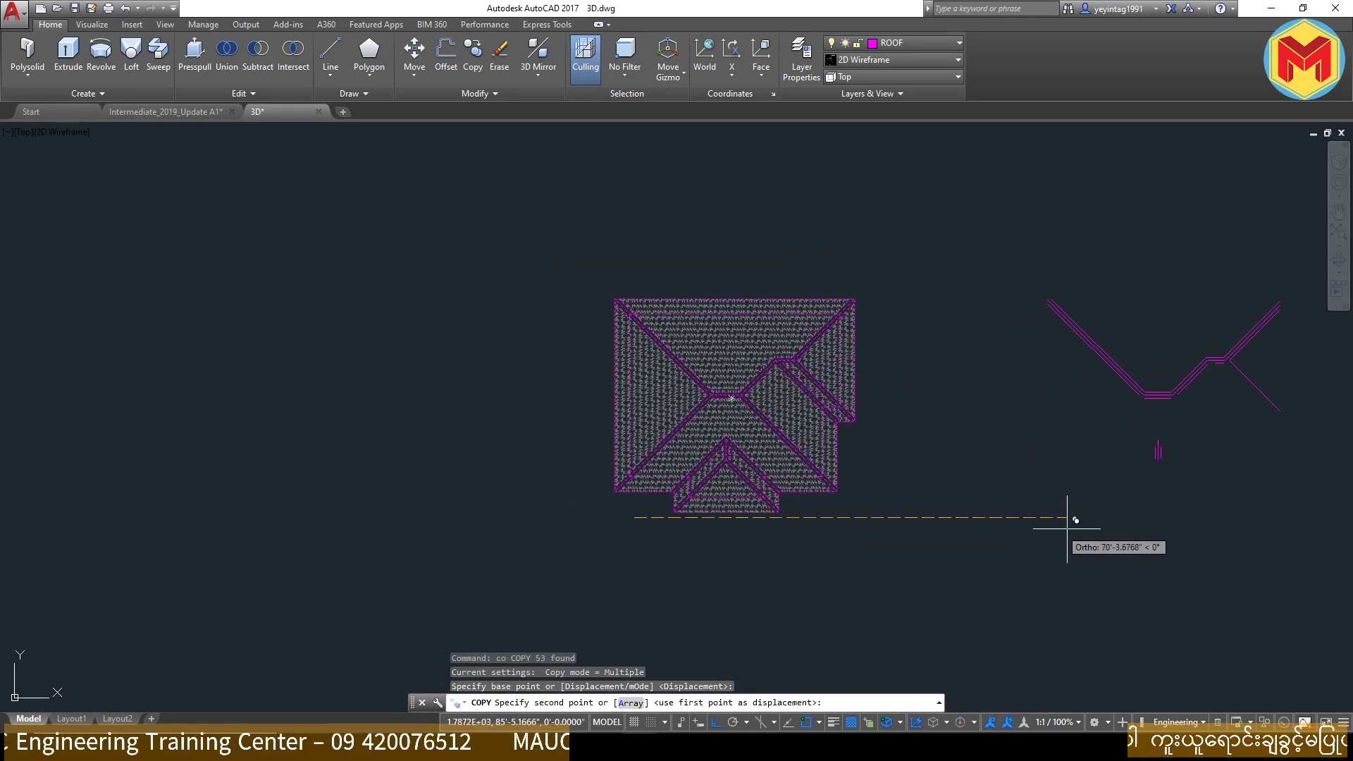
left_click(1166, 518)
middle_click_drag(1139, 522, 976, 546)
scroll(976, 546, "up", 3)
key("Escape")
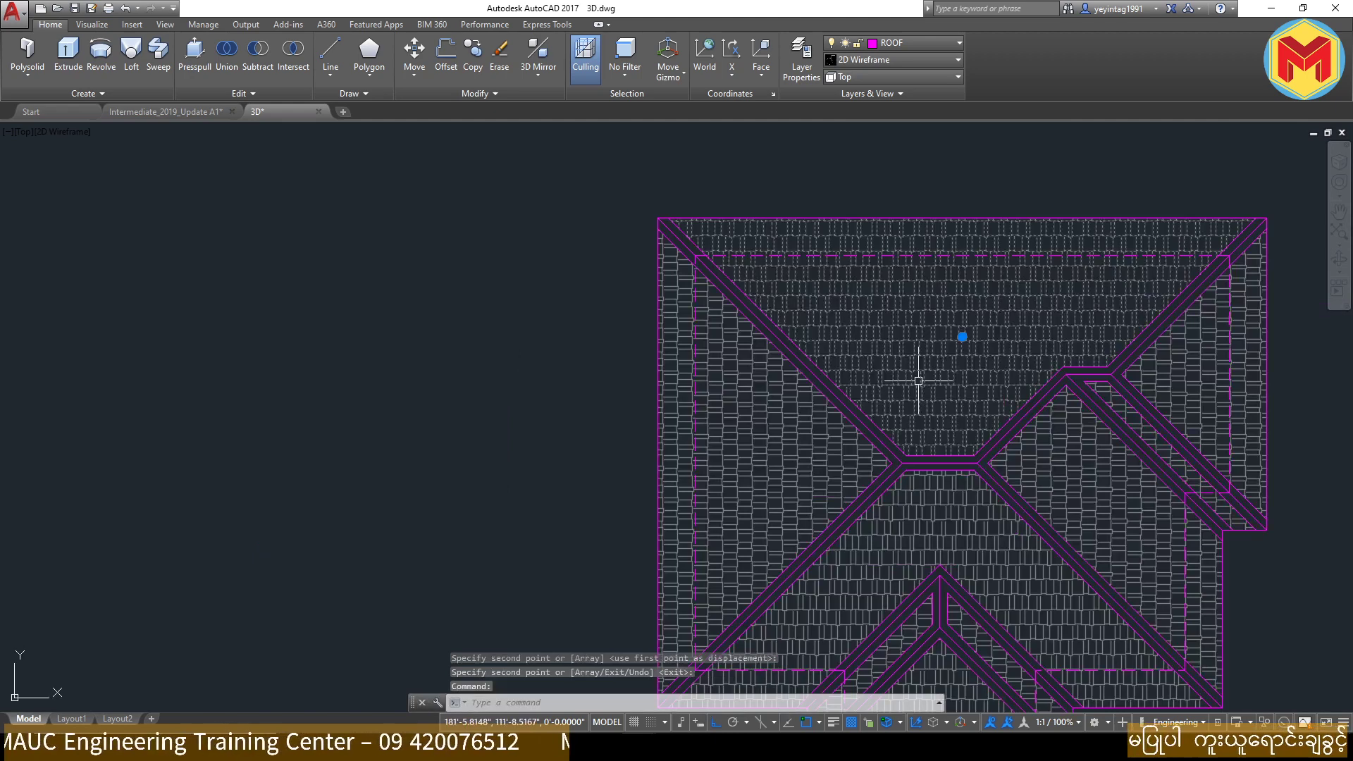
Step: Delete the tile hatch from the copied roof only, keeping the original's hatch
left_click(921, 378)
right_click(921, 308)
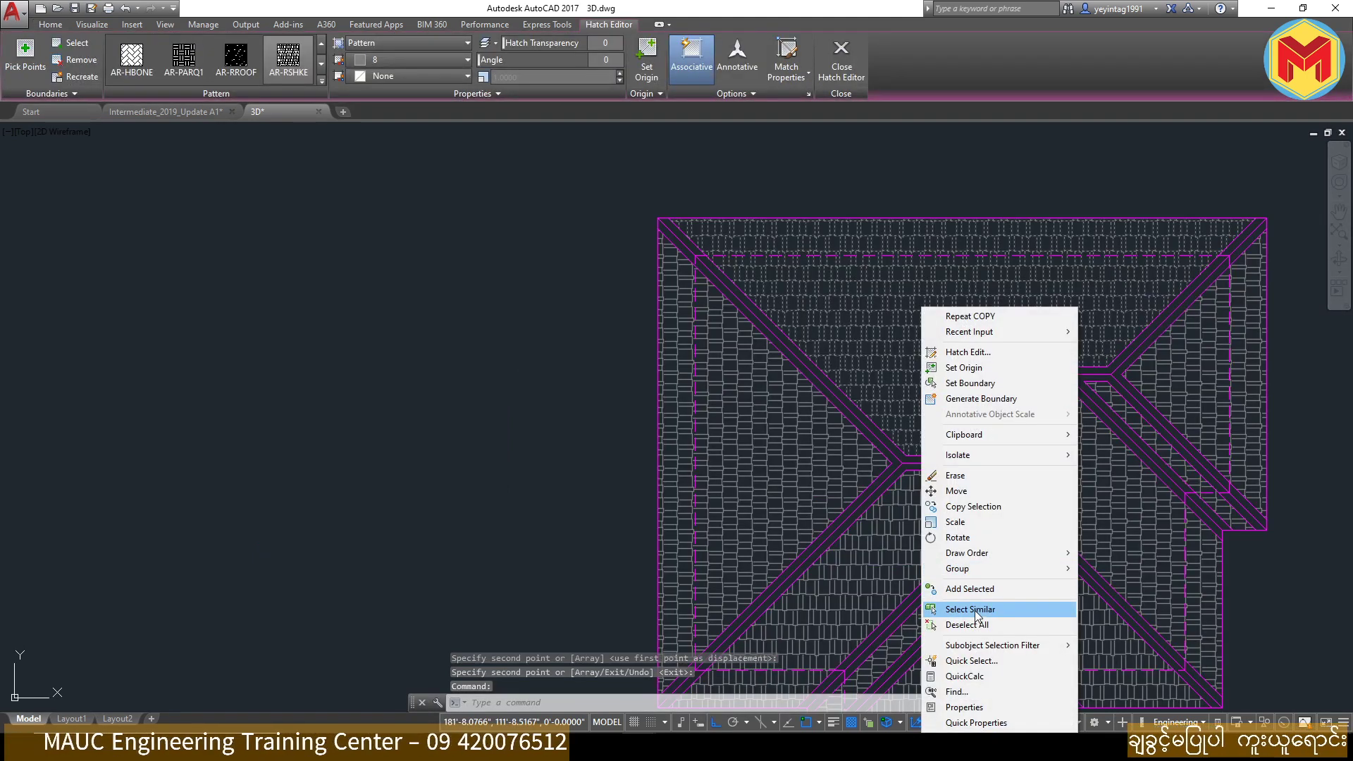
left_click(973, 609)
scroll(811, 402, "down", 8)
left_click_drag(720, 361, 579, 522, "shift")
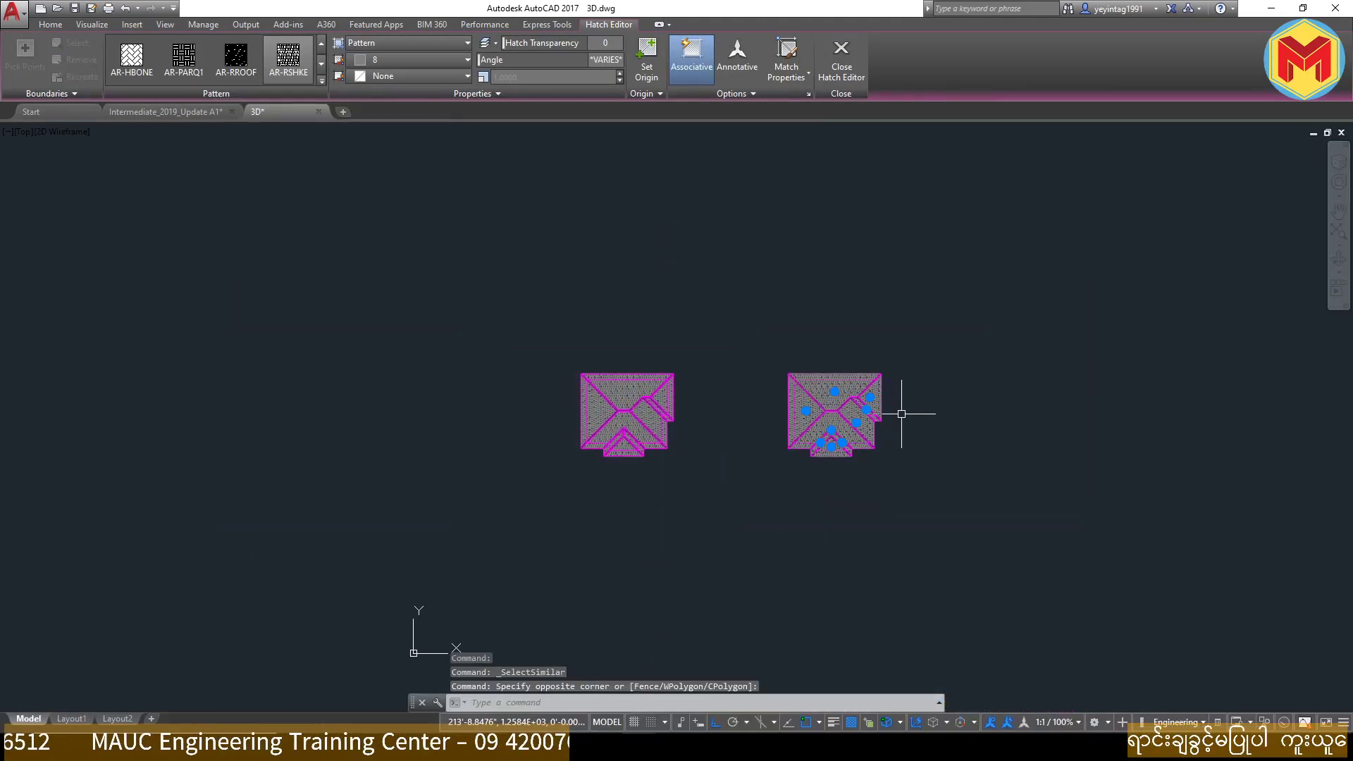
key("Delete")
scroll(853, 398, "up", 6)
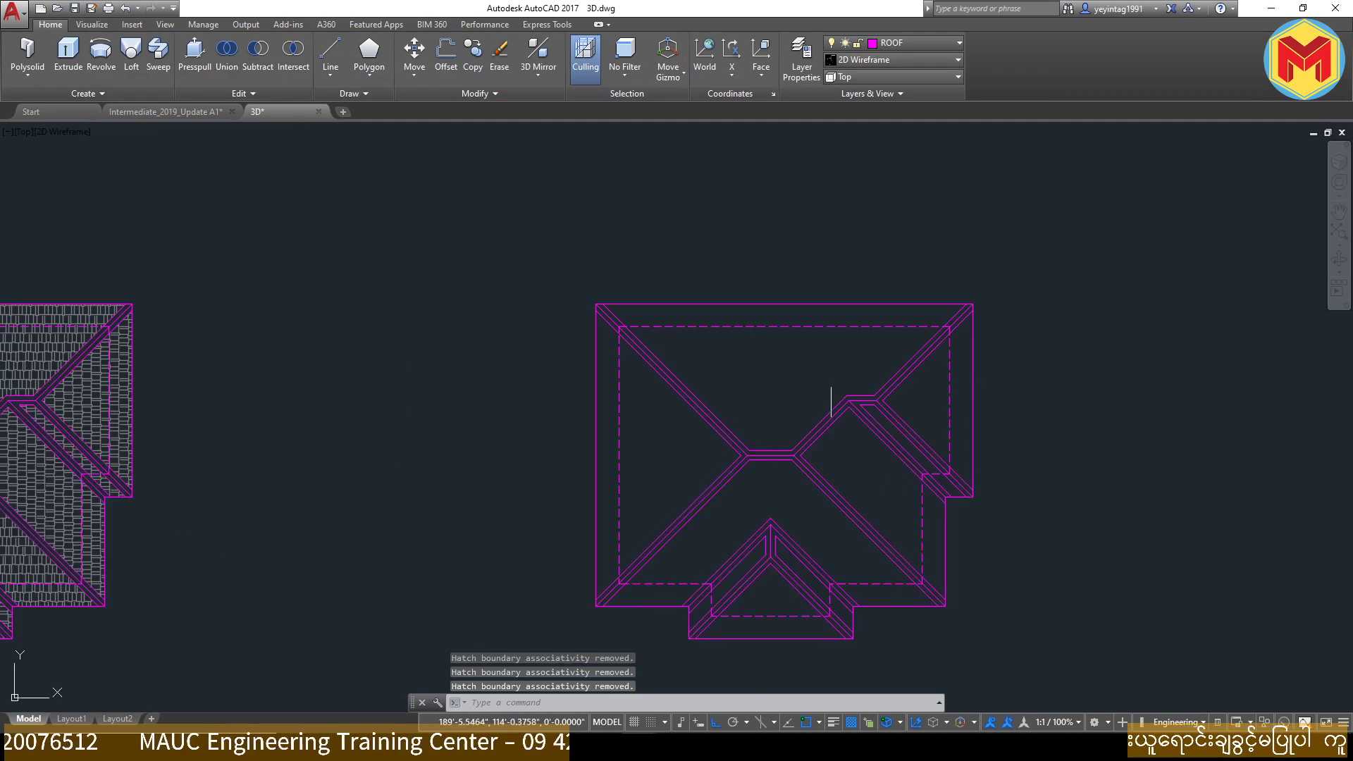
Step: Copy just the unhatched roof's outer boundary polyline further to the right
scroll(961, 396, "up", 5)
scroll(933, 369, "down", 7)
scroll(989, 398, "up", 6)
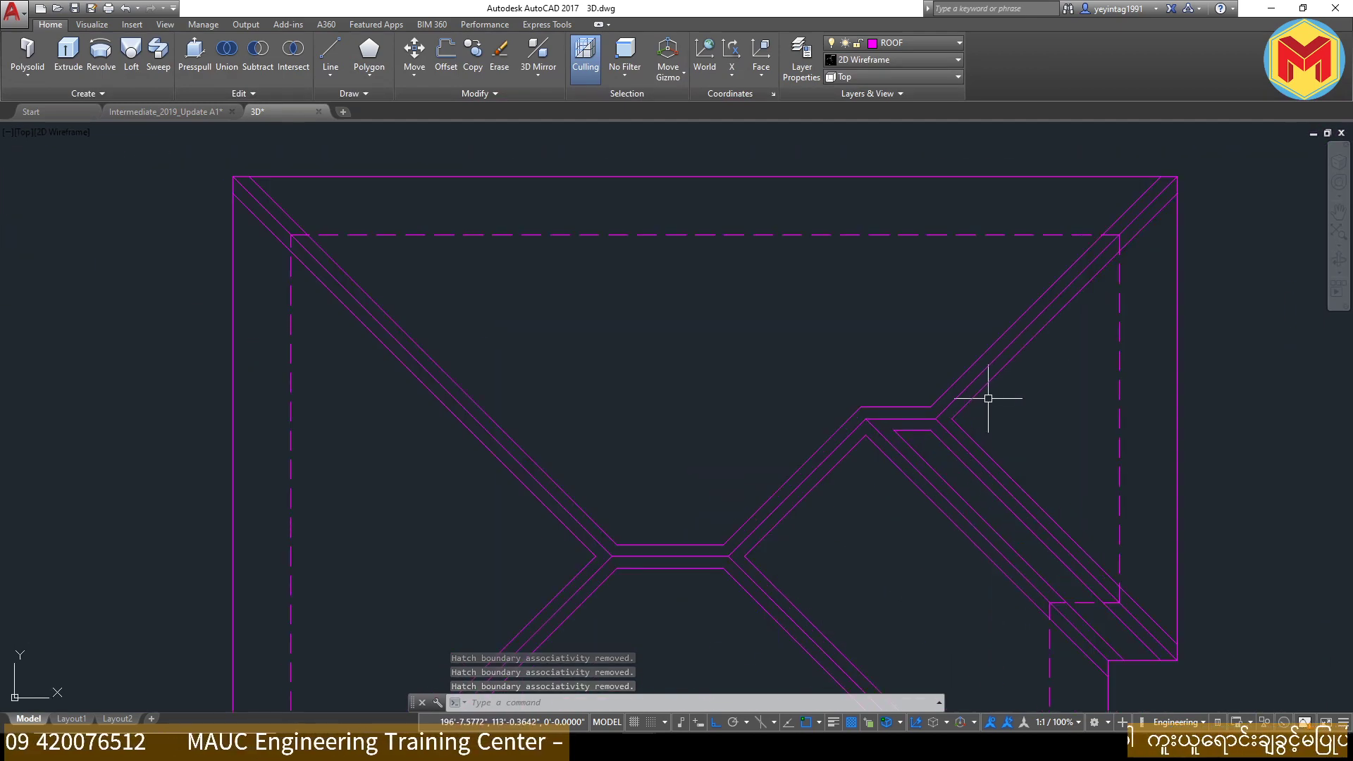
scroll(987, 406, "down", 6)
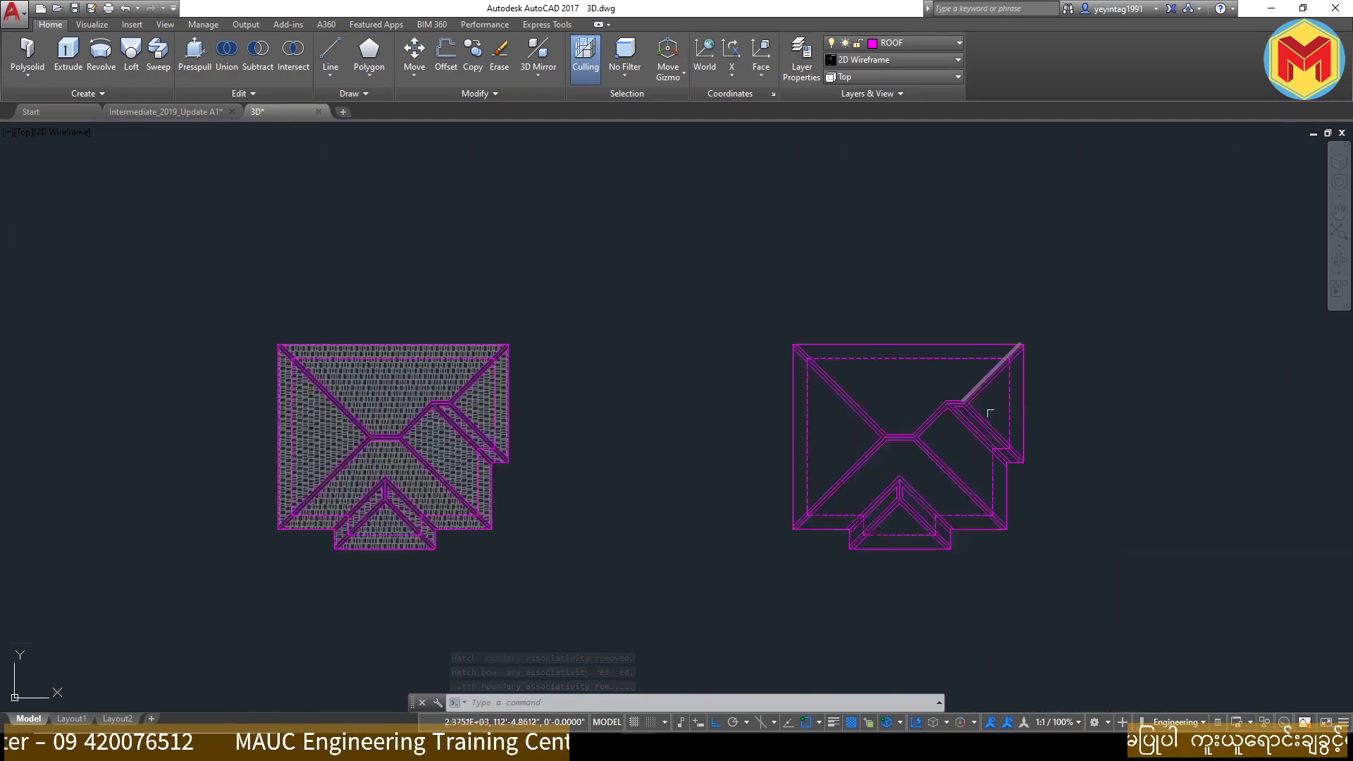
scroll(987, 409, "up", 2)
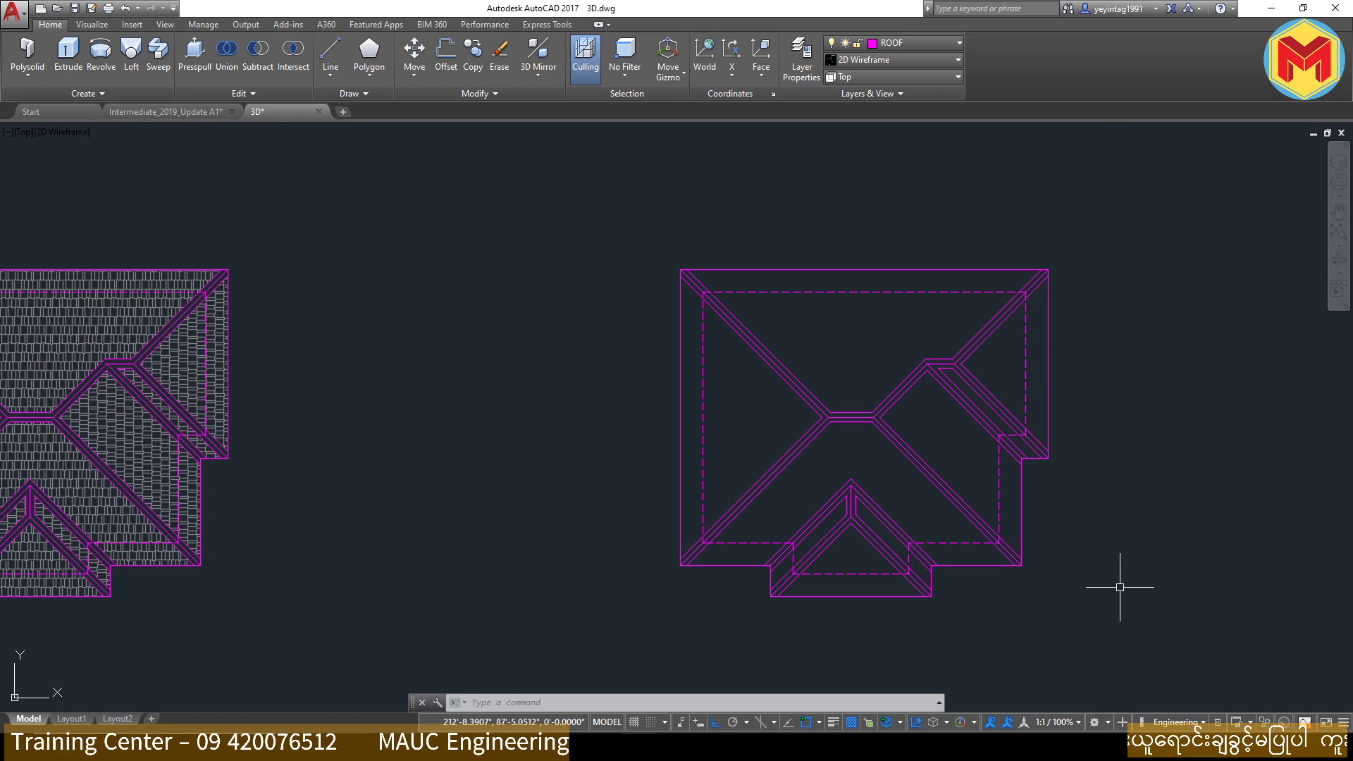
scroll(996, 371, "up", 2)
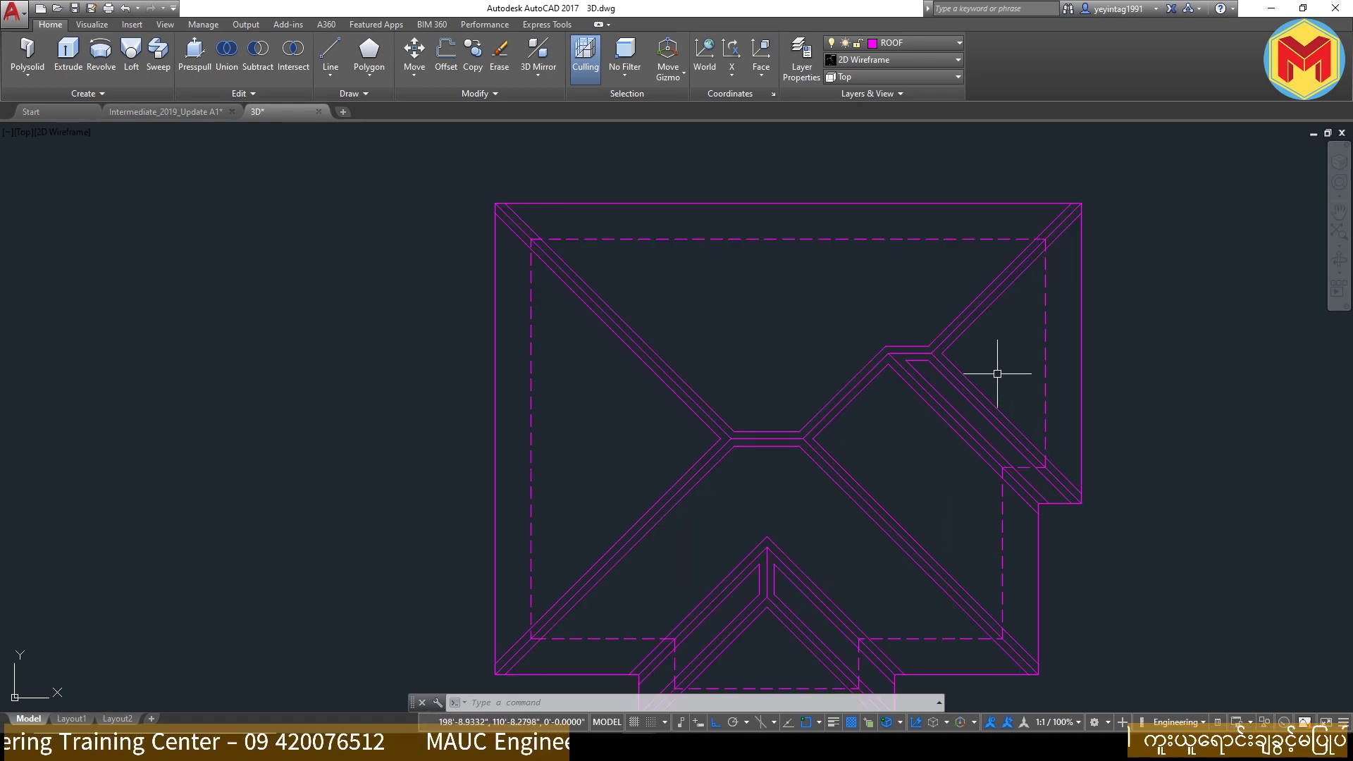
left_click(1081, 378)
scroll(975, 388, "down", 2)
type("co")
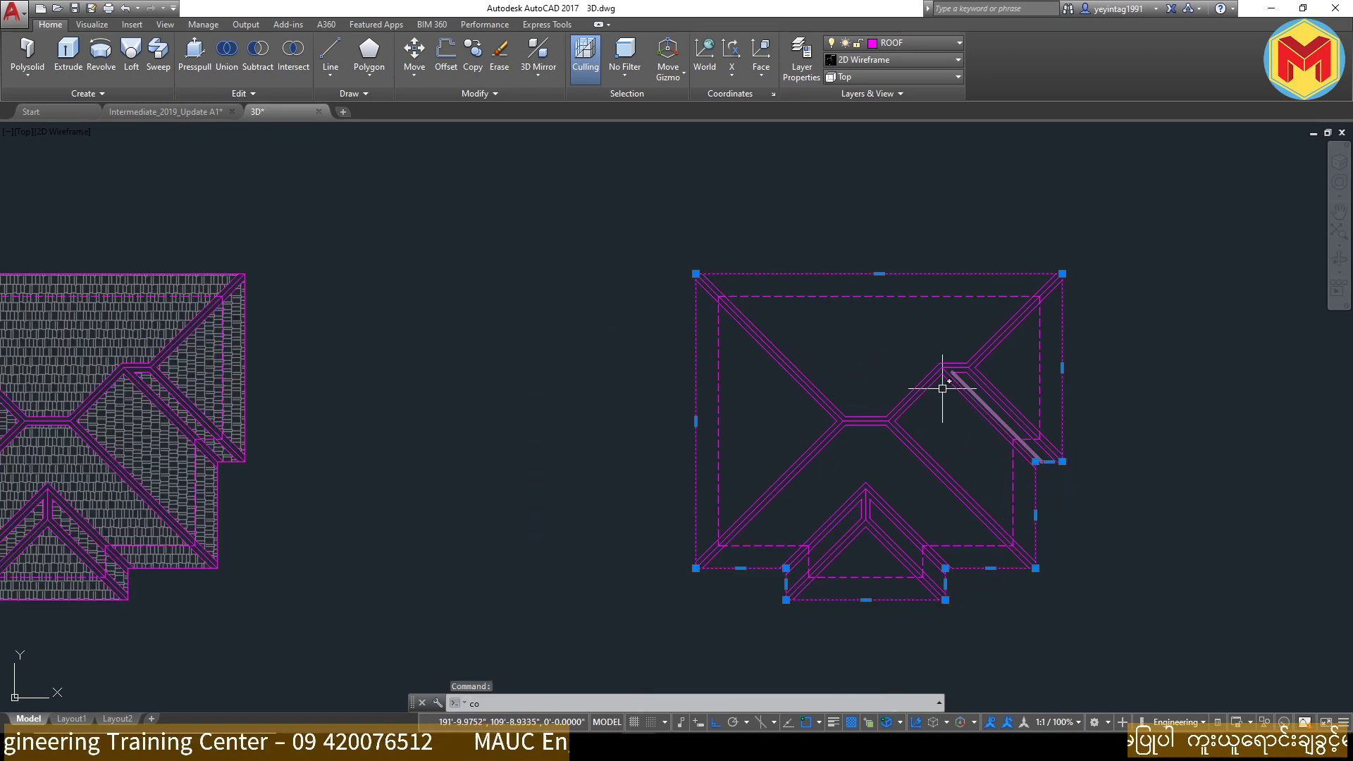
key("Return")
scroll(943, 388, "down", 2)
left_click(893, 402)
middle_click_drag(1005, 401, 719, 401)
left_click(1148, 393)
key("Return")
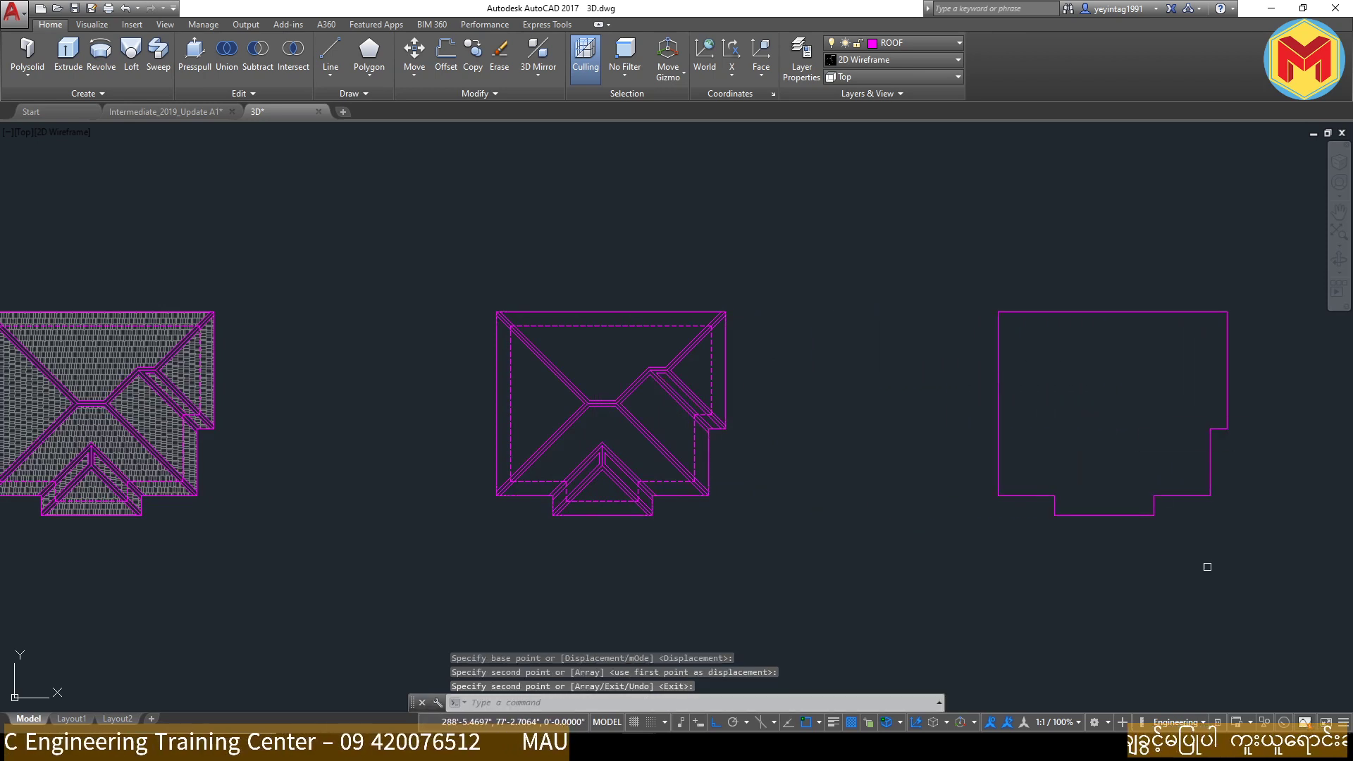
scroll(1208, 566, "up", 1)
scroll(1233, 556, "up", 1)
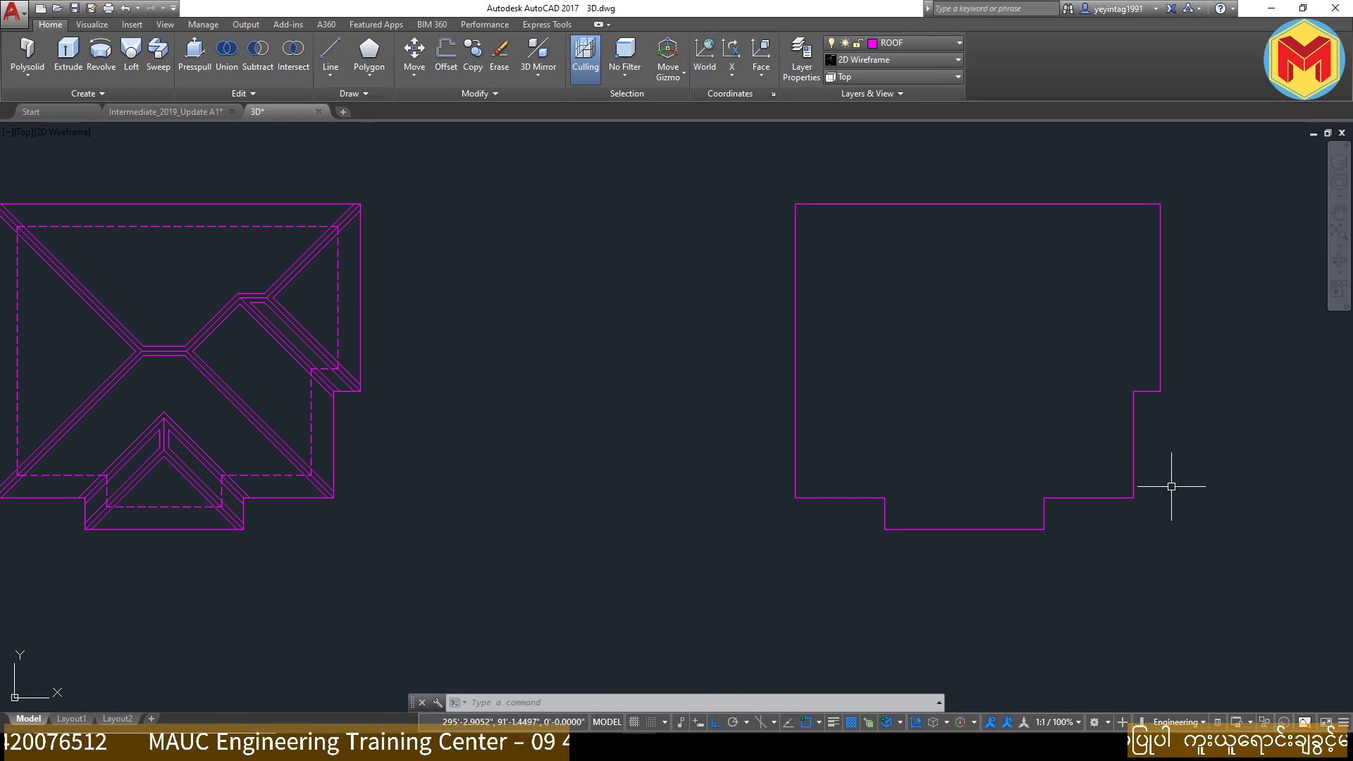
Step: Draw two overlapping rectangles from the outline's top-left corner over the rear roof blocks
type("rec")
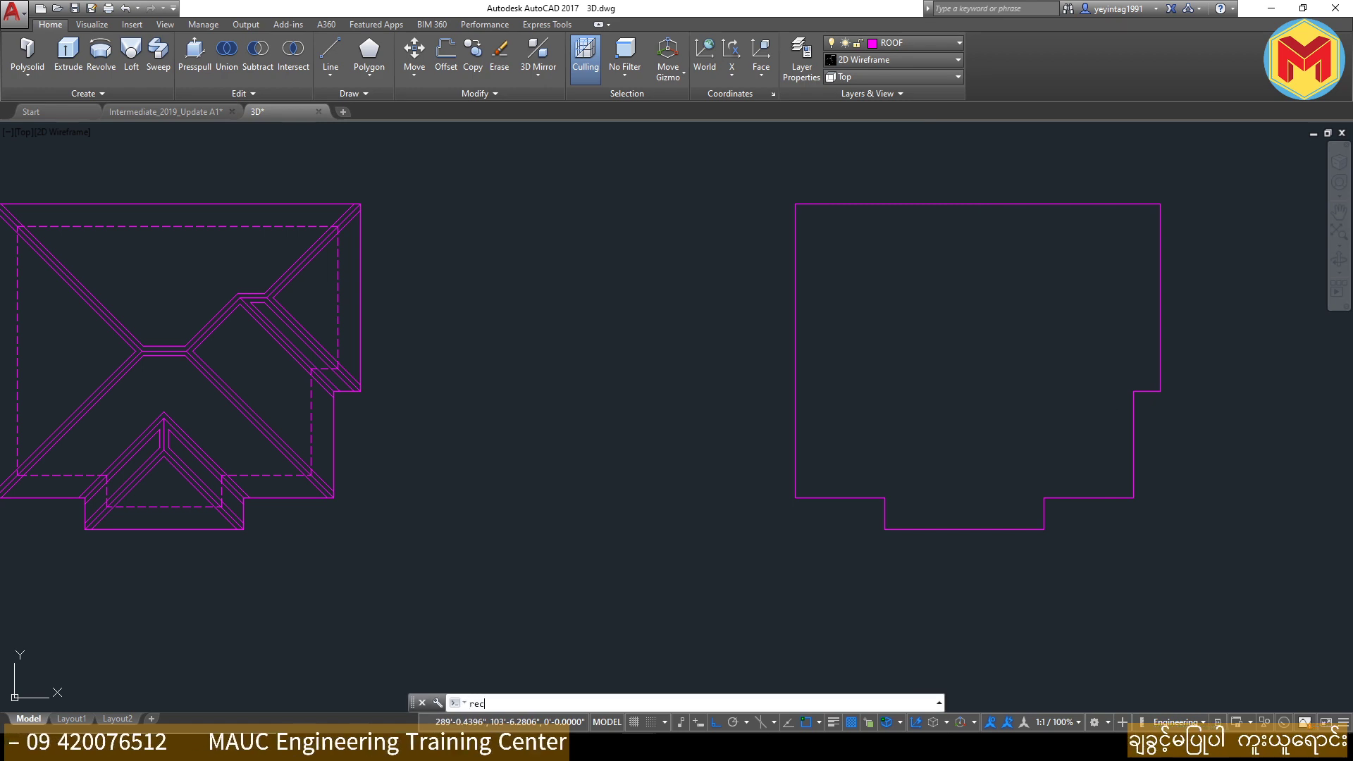
key("Return")
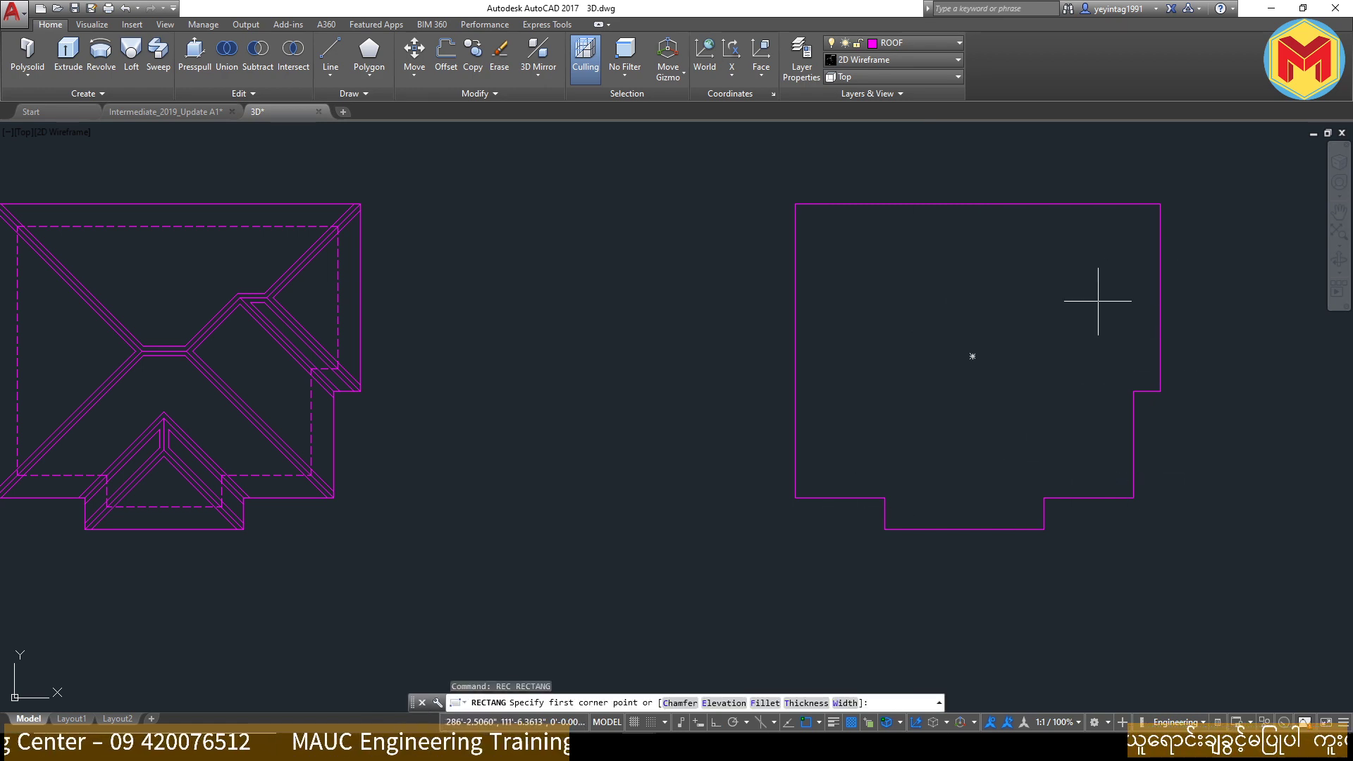
left_click(795, 204)
left_click(1161, 391)
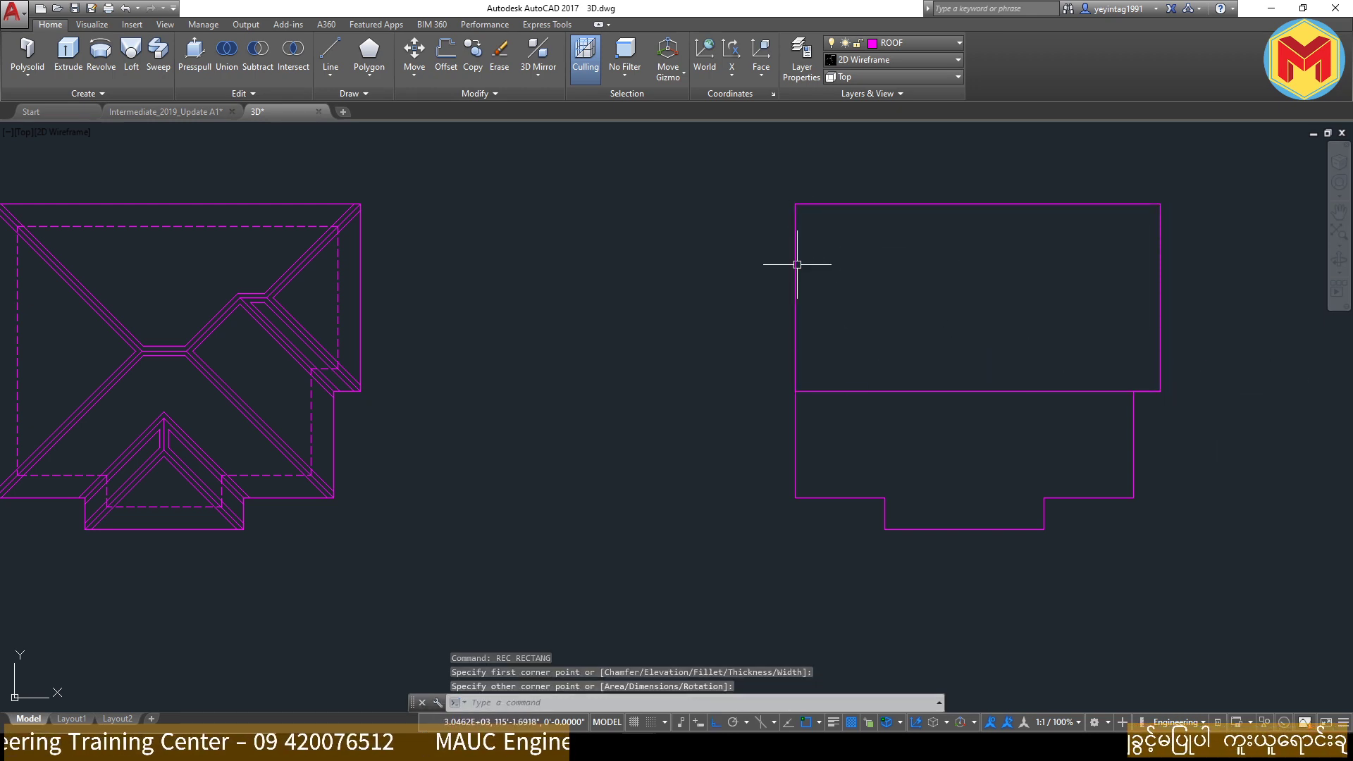
key("Return")
left_click(795, 203)
left_click(1134, 498)
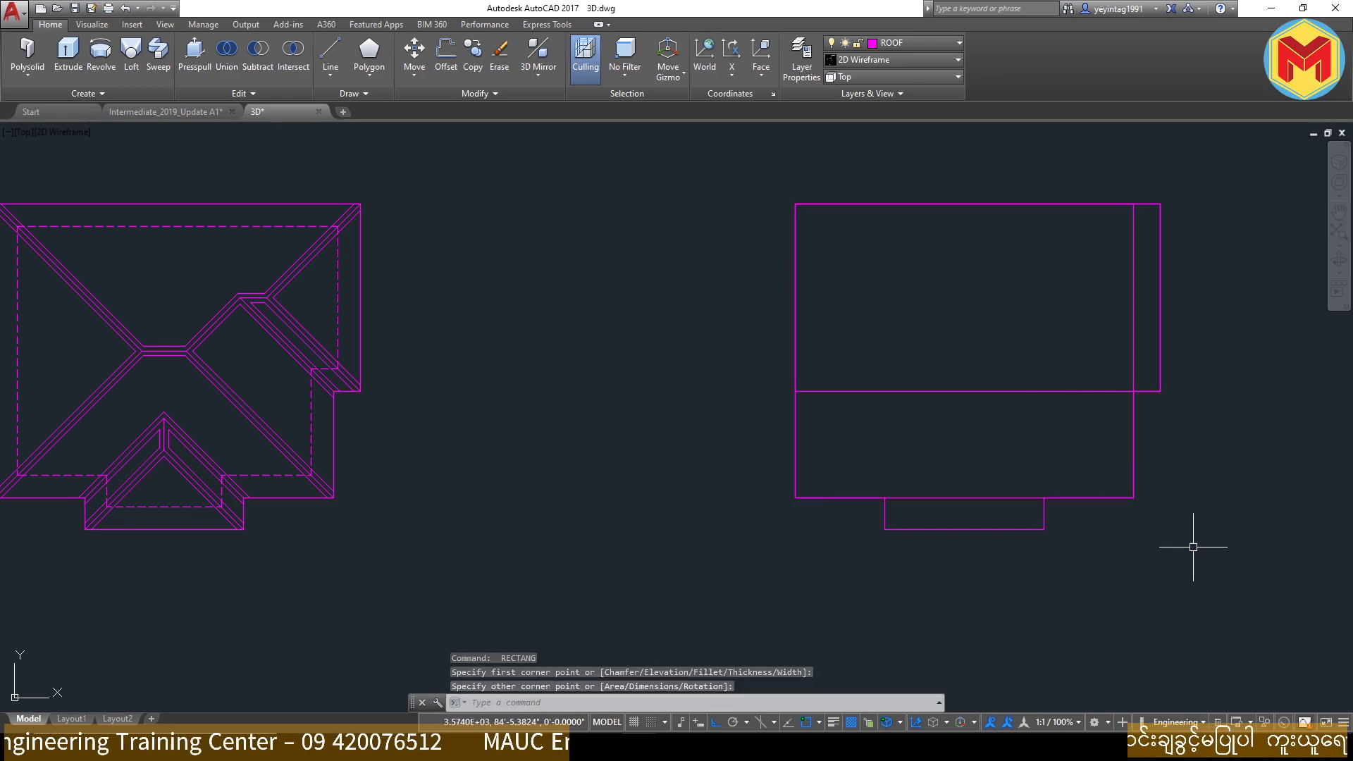
key("Return")
left_click(891, 528)
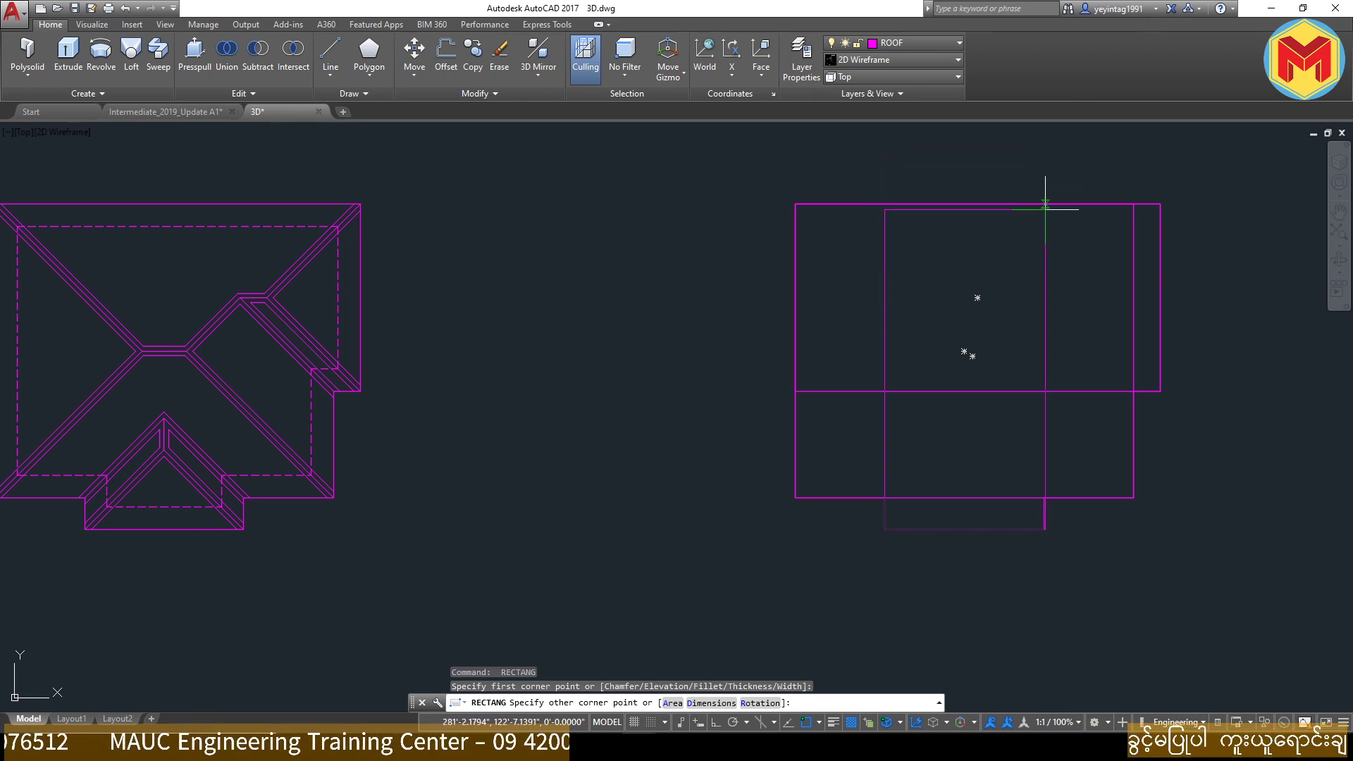
key("Escape")
middle_click_drag(1057, 466, 962, 489)
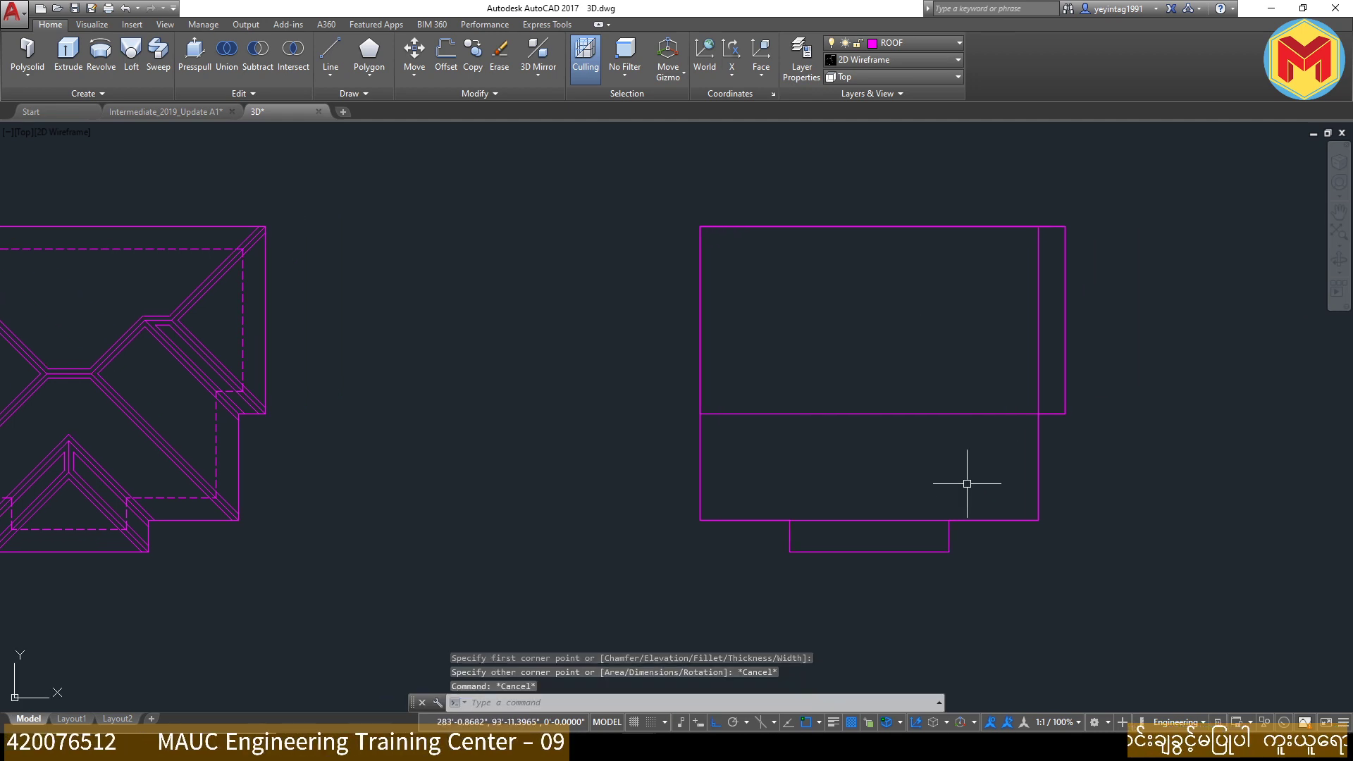
Step: Place two vertical construction lines at the rectangle corner and the lower projection's edge
type("xl")
key("Return")
type("v")
key("Return")
left_click(949, 520)
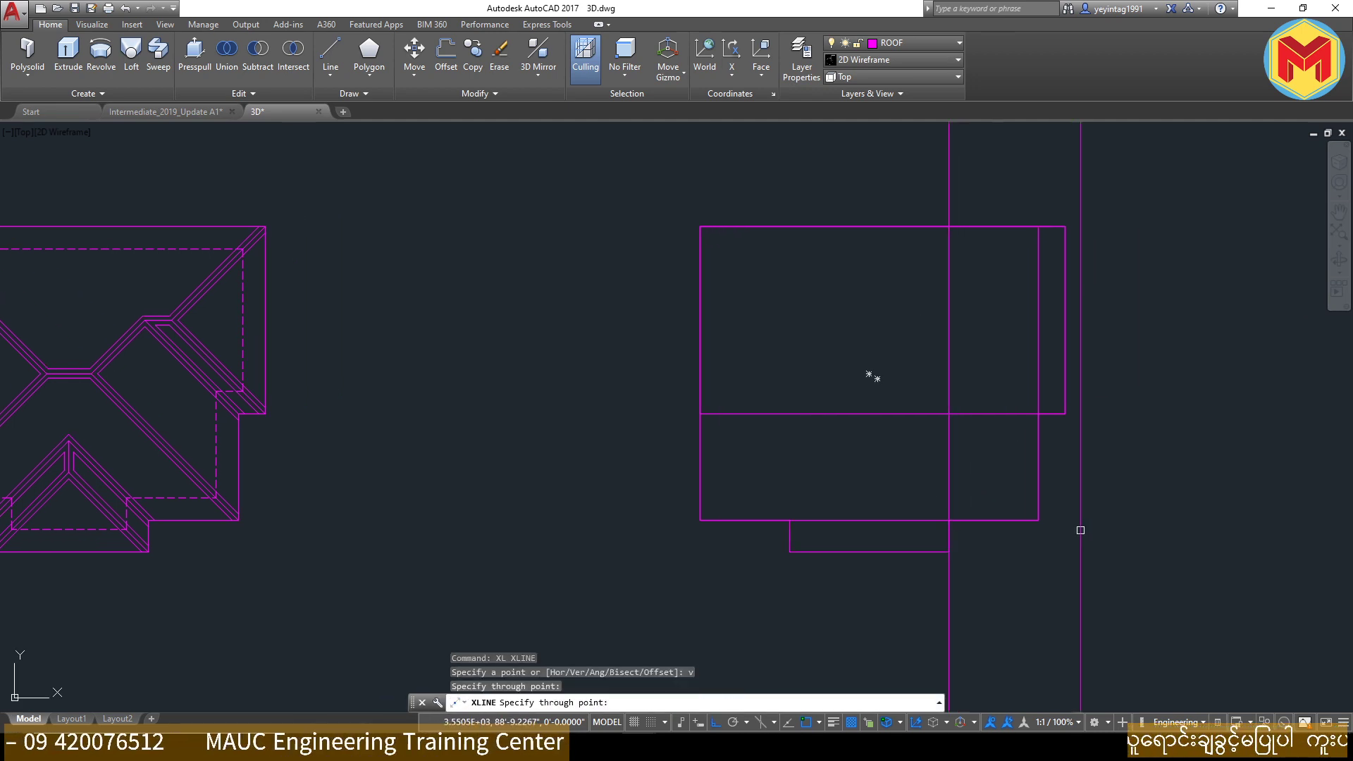
key("Return")
key("Return")
type("v")
key("Return")
left_click(790, 522)
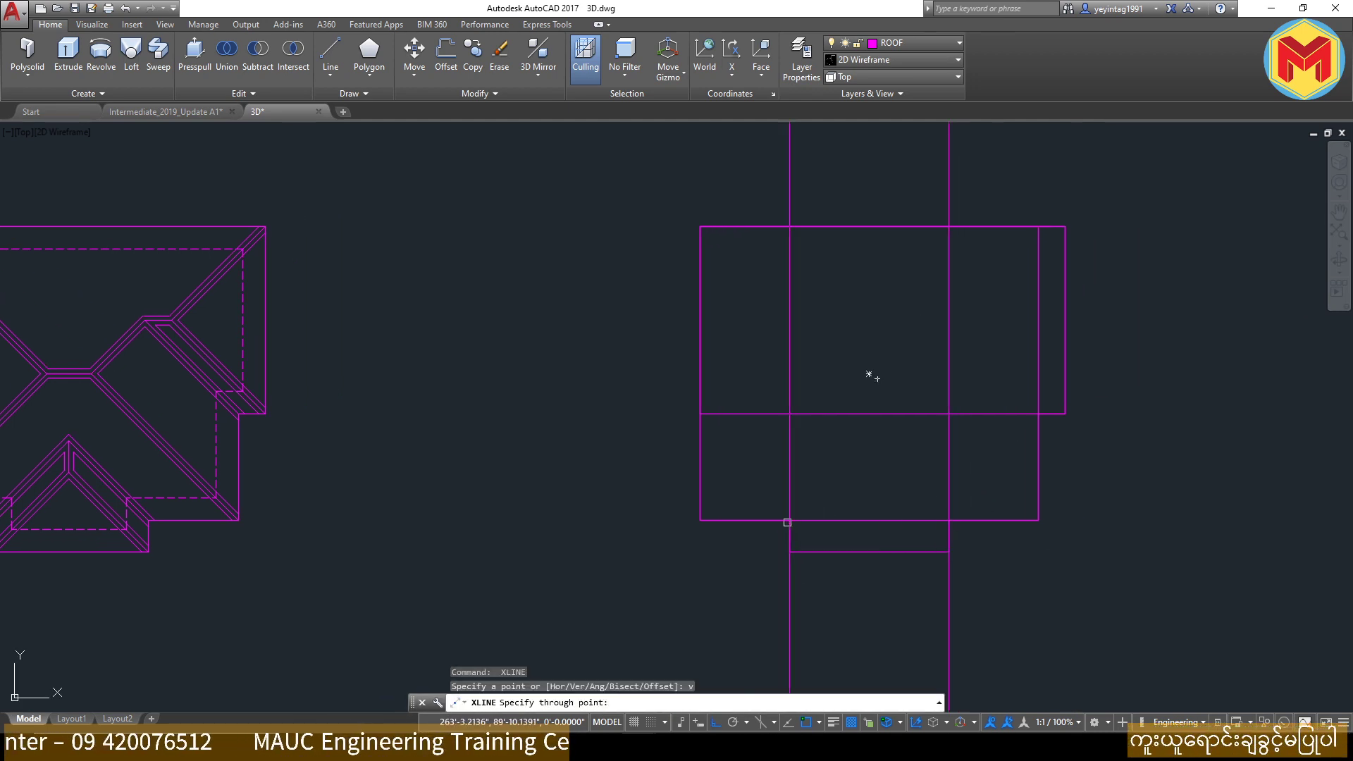
Step: Draw the middle-strip rectangle between the guides, erase both xlines, and select the roof rectangles
key("Return")
type("rec")
key("Return")
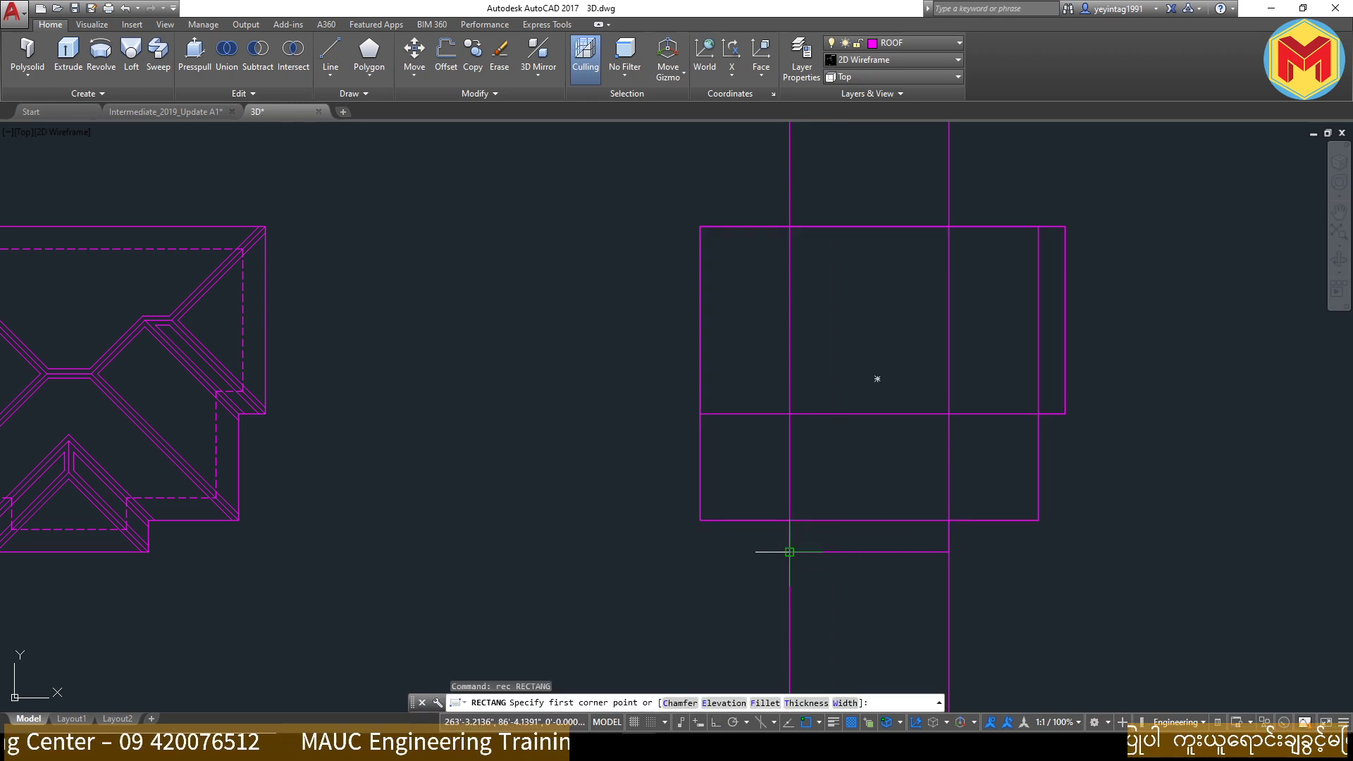
left_click(790, 552)
left_click(949, 227)
left_click(976, 208)
left_click(776, 211)
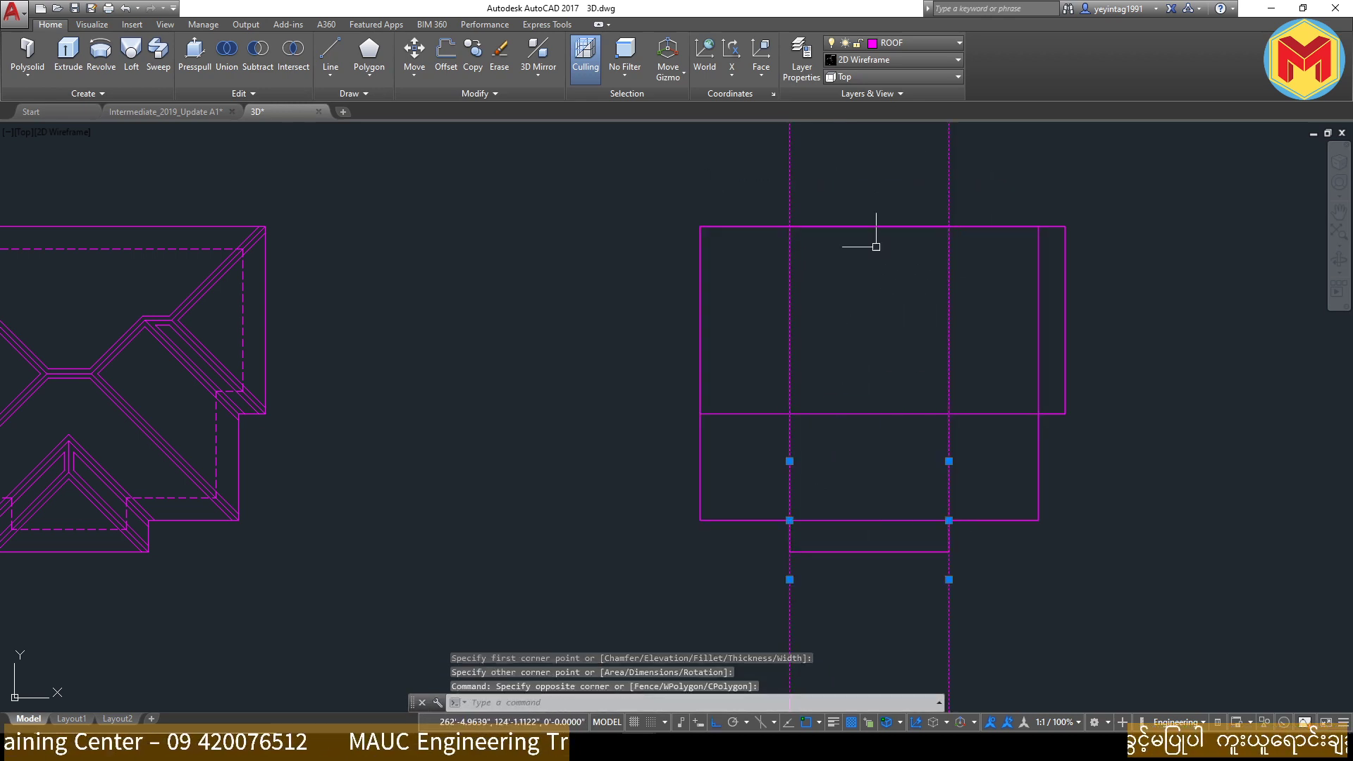
key("Delete")
left_click(1015, 366)
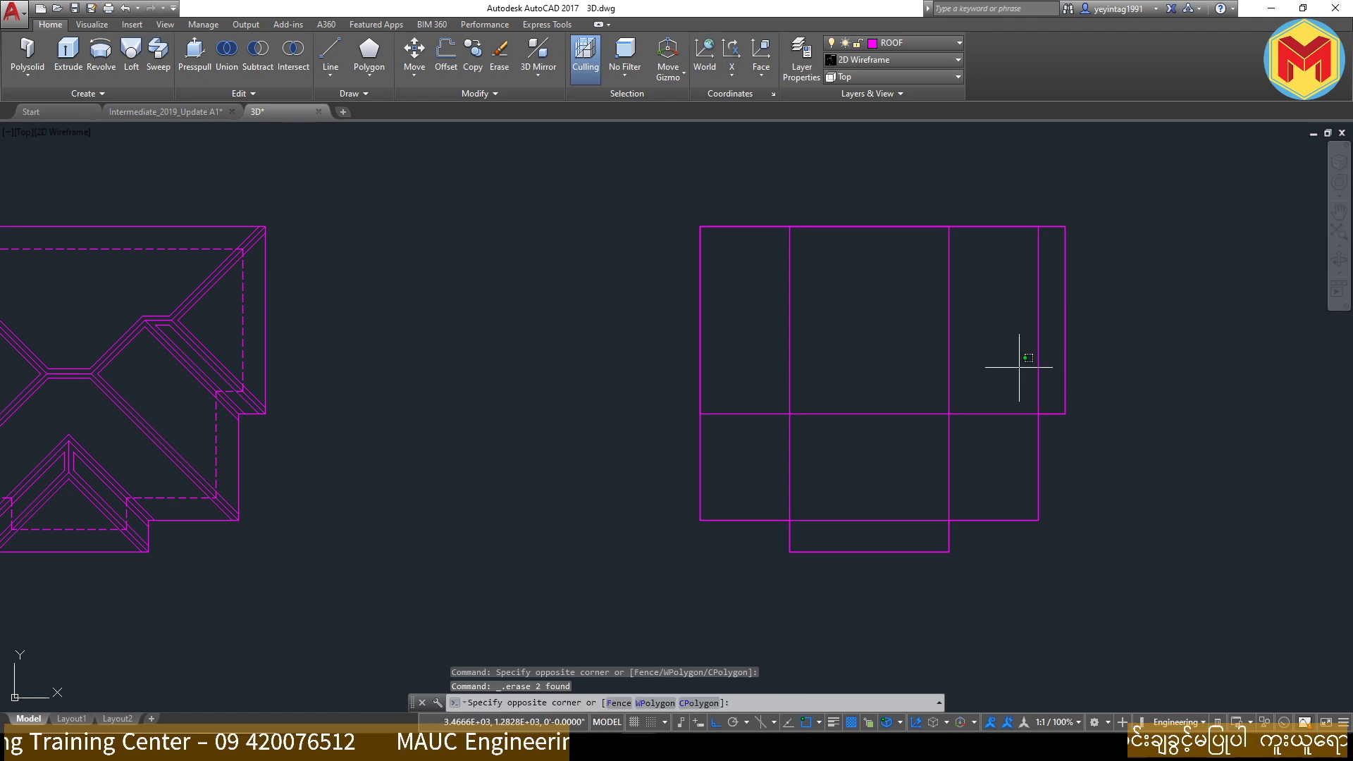
mouse_move(1048, 360)
left_mouse_down()
mouse_move(982, 362)
mouse_move(850, 454)
left_mouse_up()
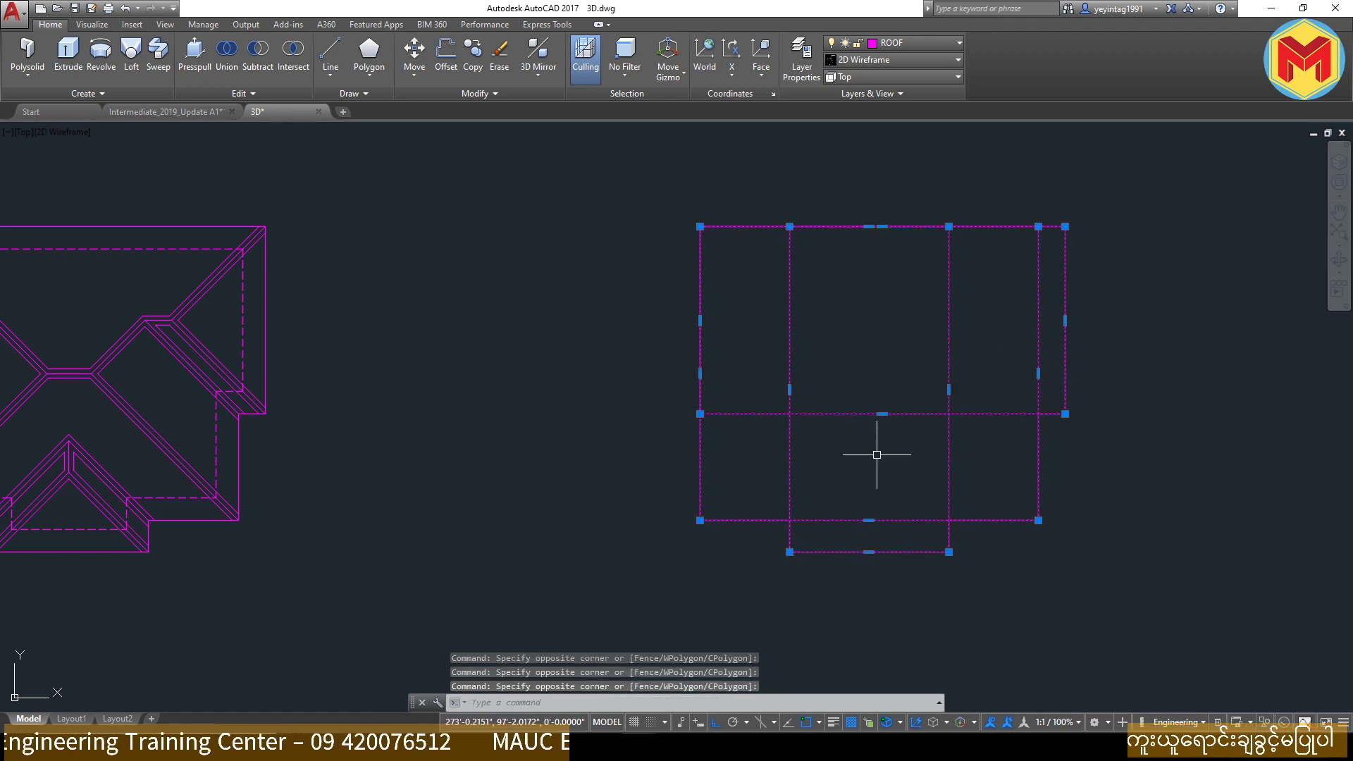
Step: Copy the selected roof rectangles to the right of the original set
scroll(877, 472, "down", 2)
type("co")
key("Return")
left_click(749, 453)
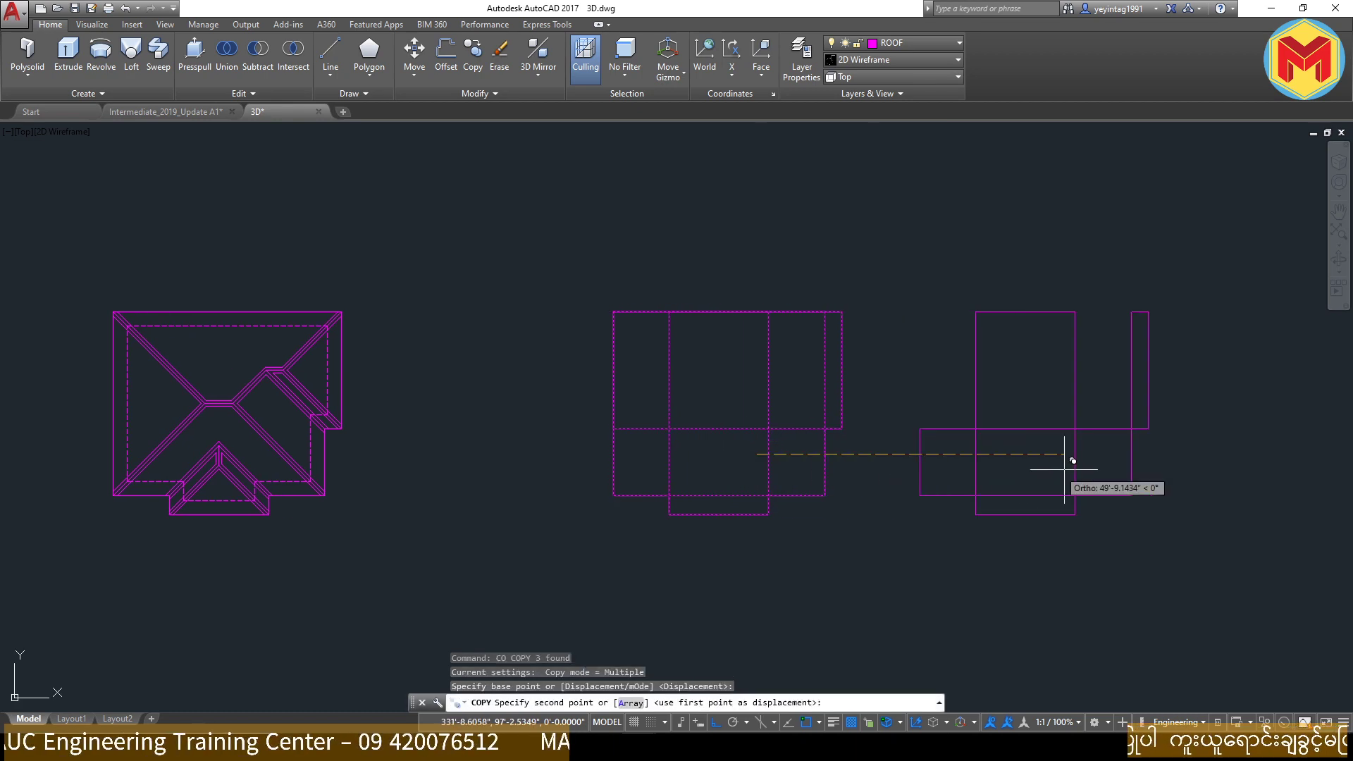
left_click(1153, 525)
key("Return")
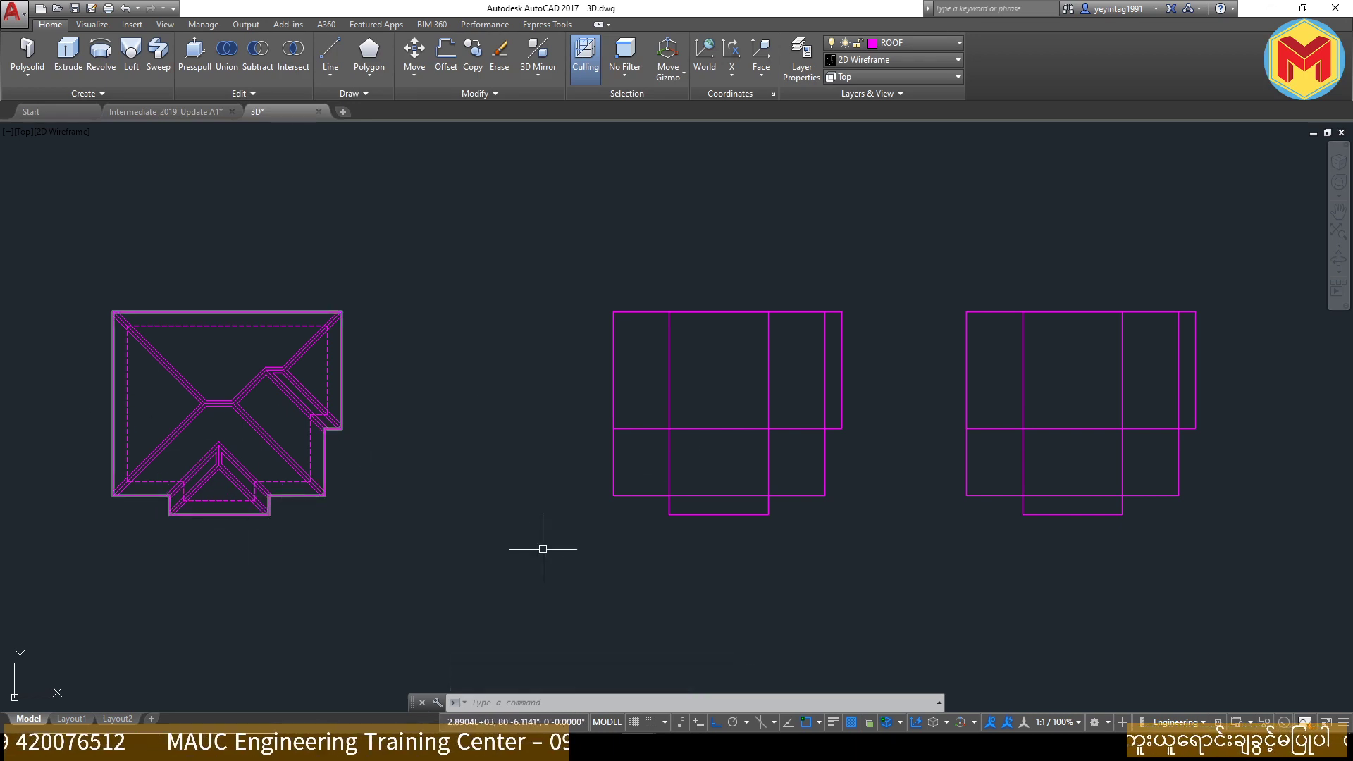
Step: Switch to the Conceptual visual style and the SW Isometric view
left_click(905, 60)
left_click(973, 92)
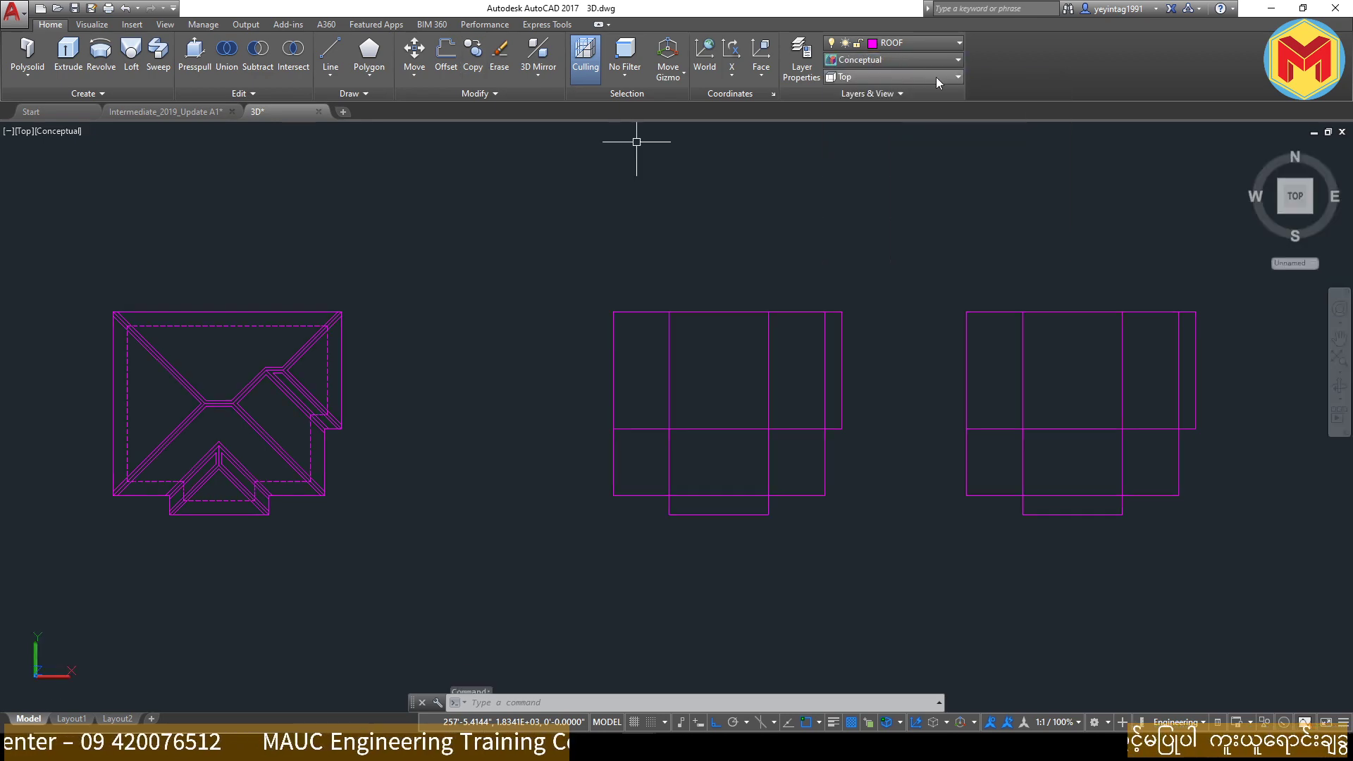
left_click(907, 73)
left_click(893, 178)
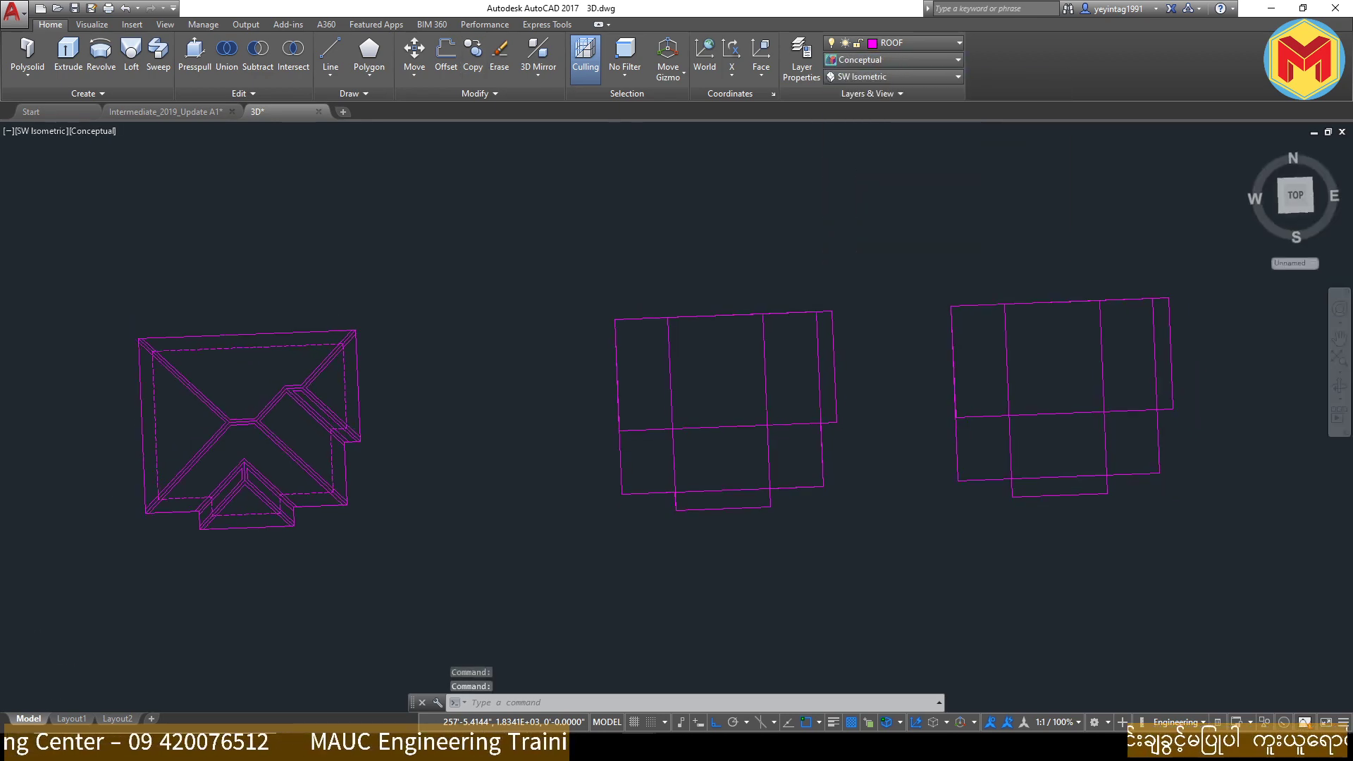
Step: Zoom in and select the upper roof's outer and inner rectangles, then clear the selection
scroll(1016, 219, "up", 2)
scroll(928, 330, "up", 2)
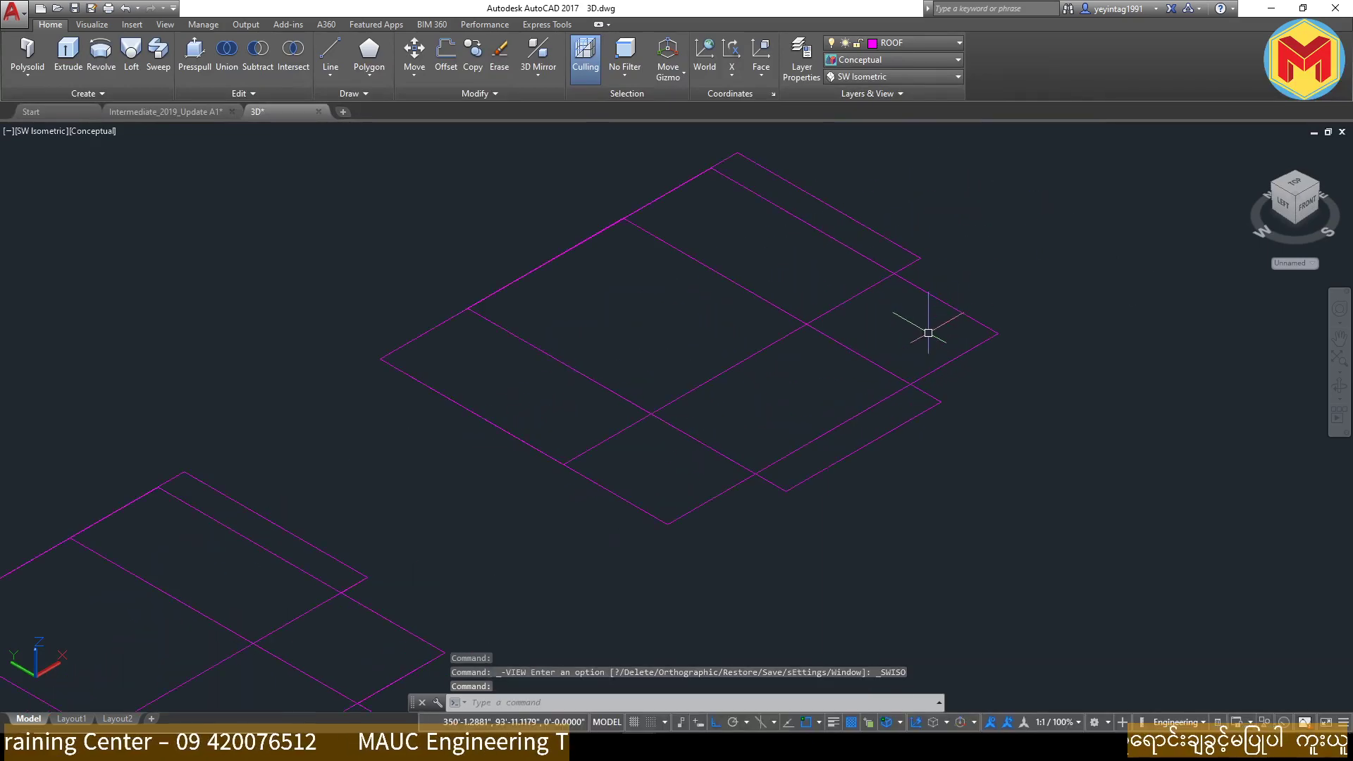
scroll(979, 359, "up", 1)
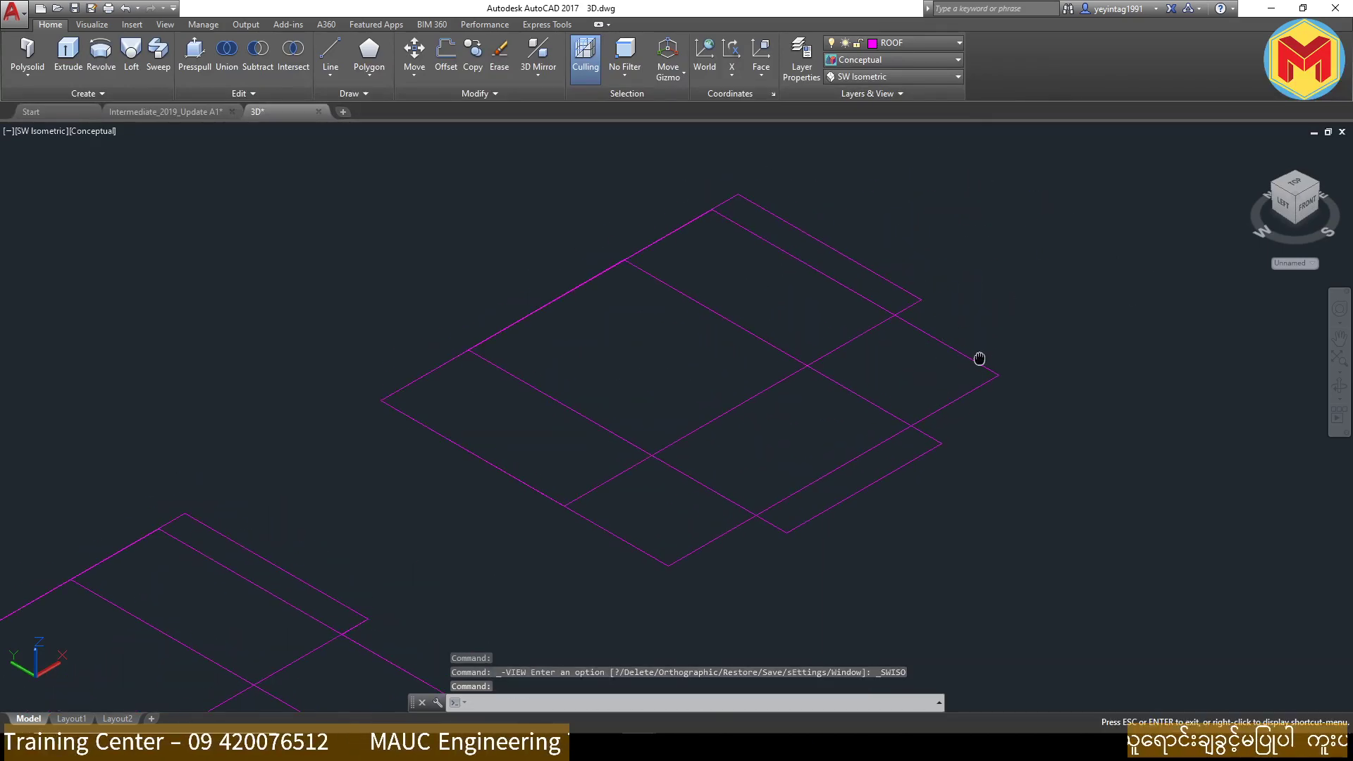
left_click(900, 278)
left_click(901, 292)
left_click(878, 365)
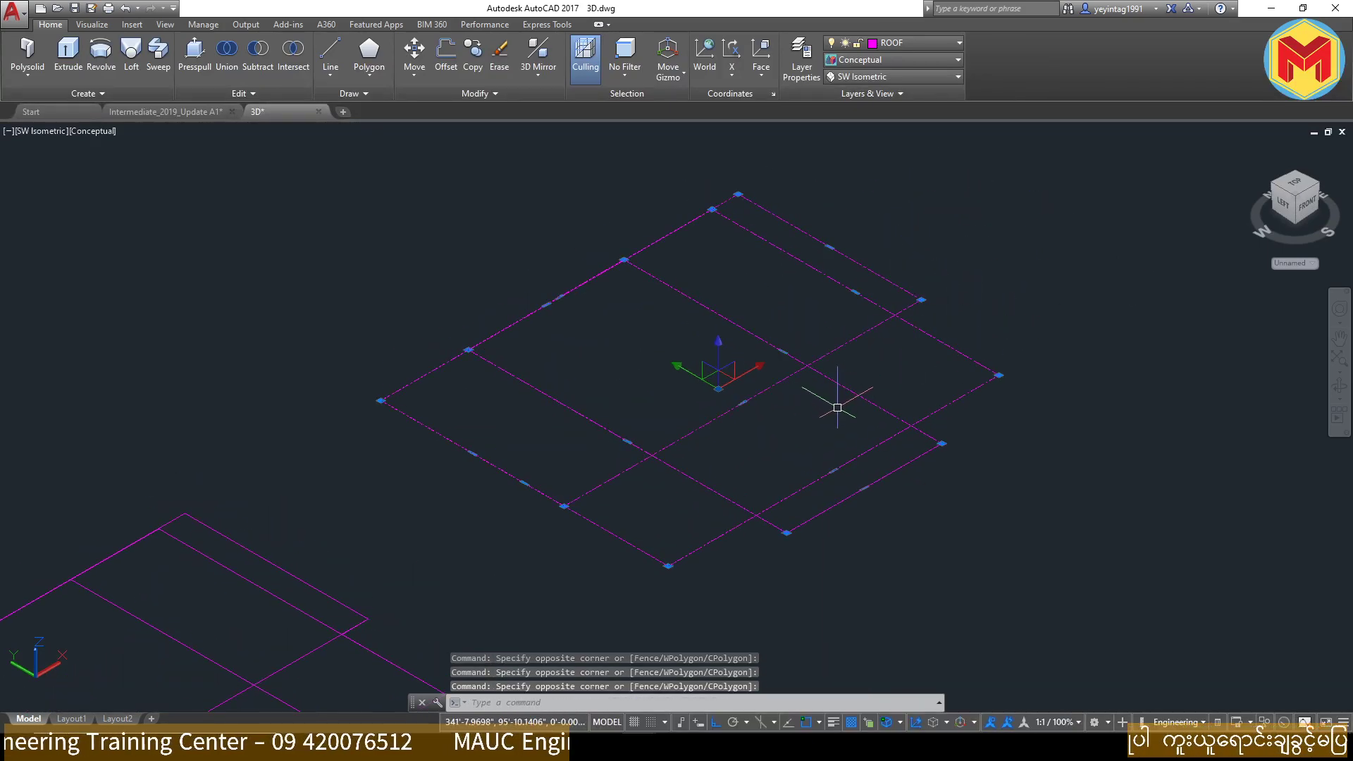
left_click(836, 393)
scroll(963, 363, "down", 2)
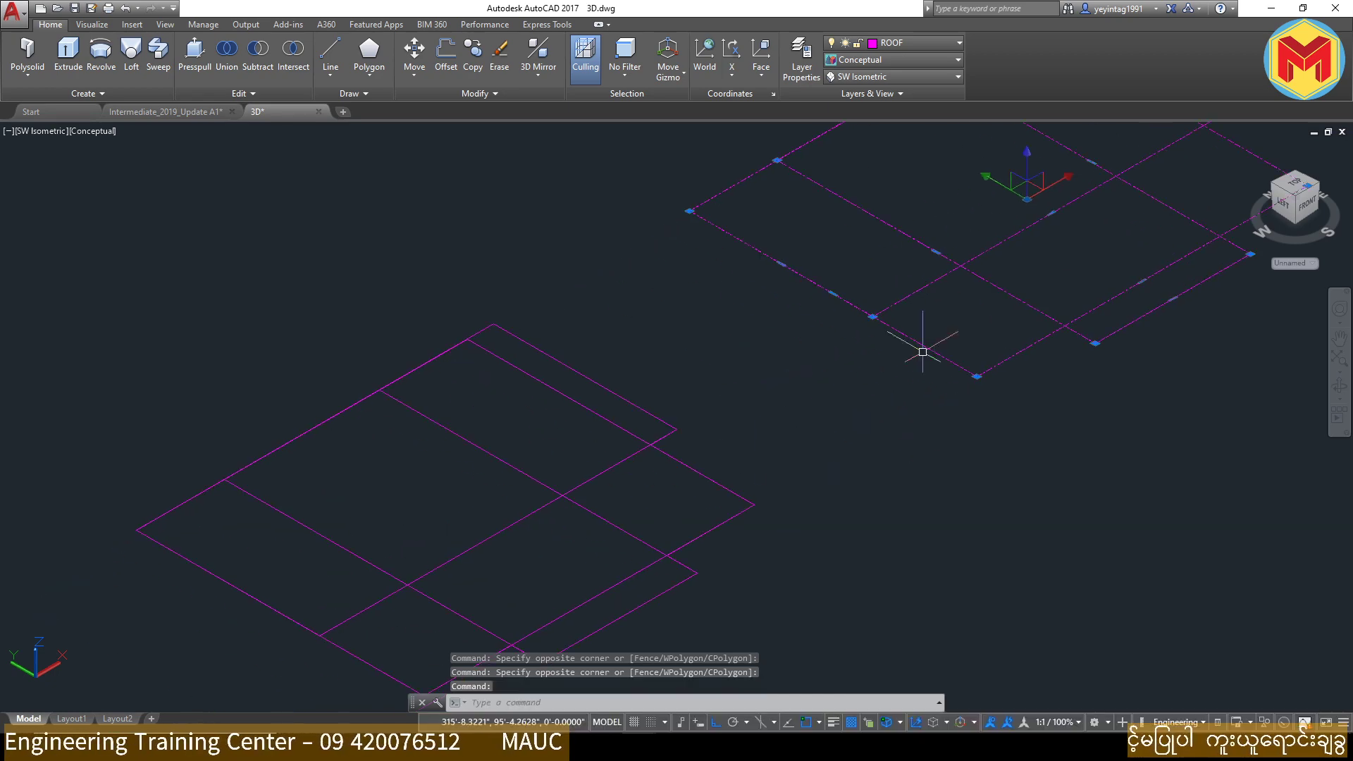
scroll(733, 486, "down", 2)
key("Escape")
key("Escape")
Step: Select the lower roof outline, then the upper roof outline, and cancel the selection
scroll(748, 406, "up", 3)
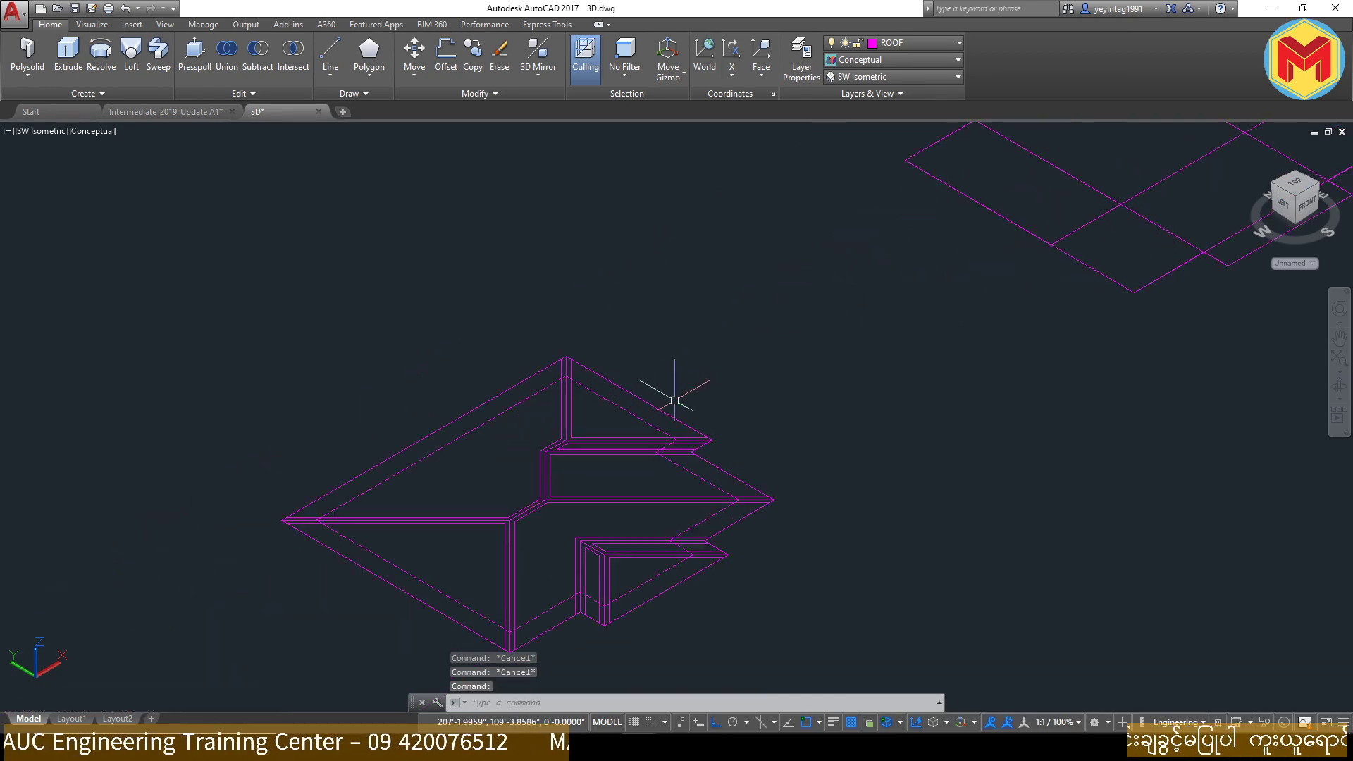
left_click(670, 408)
scroll(671, 407, "down", 4)
middle_click_drag(846, 359, 657, 490)
scroll(971, 311, "up", 2)
scroll(881, 374, "up", 2)
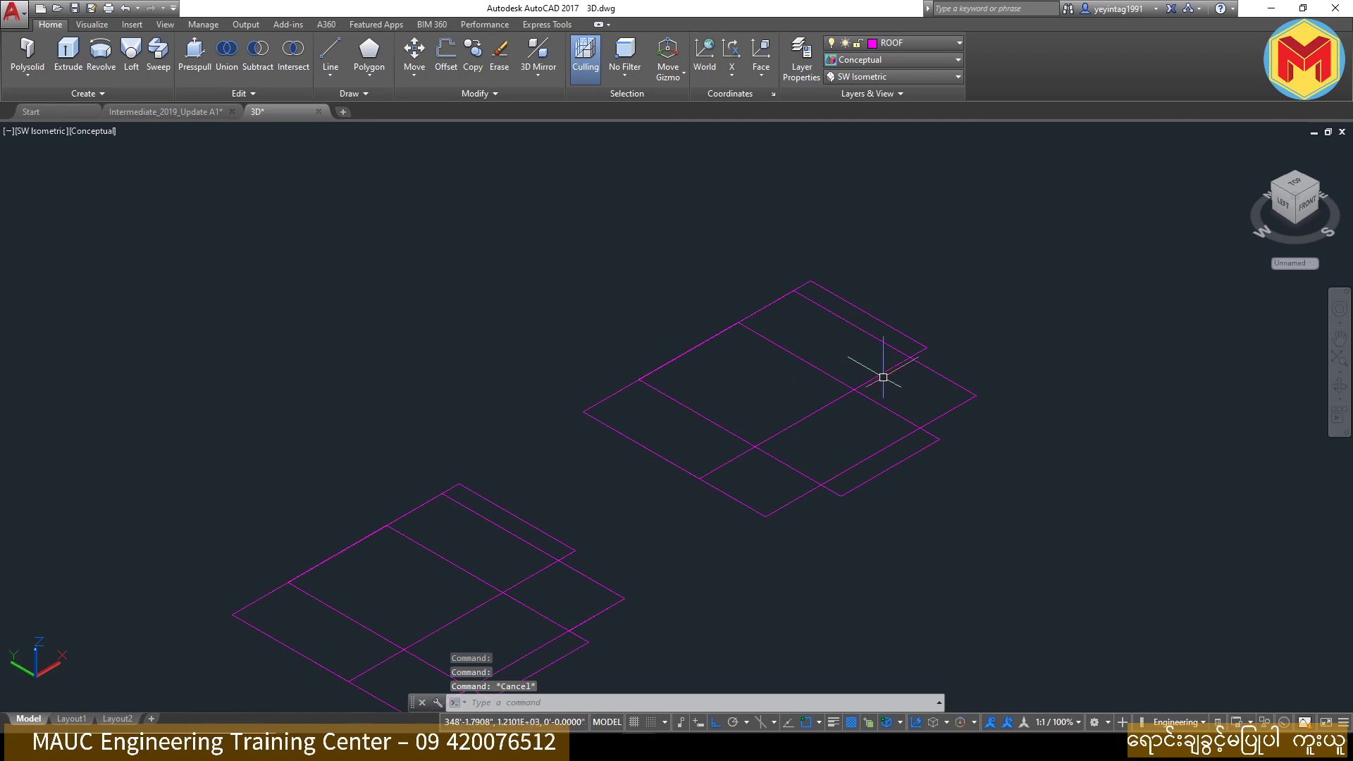
left_click(884, 354)
key("Escape")
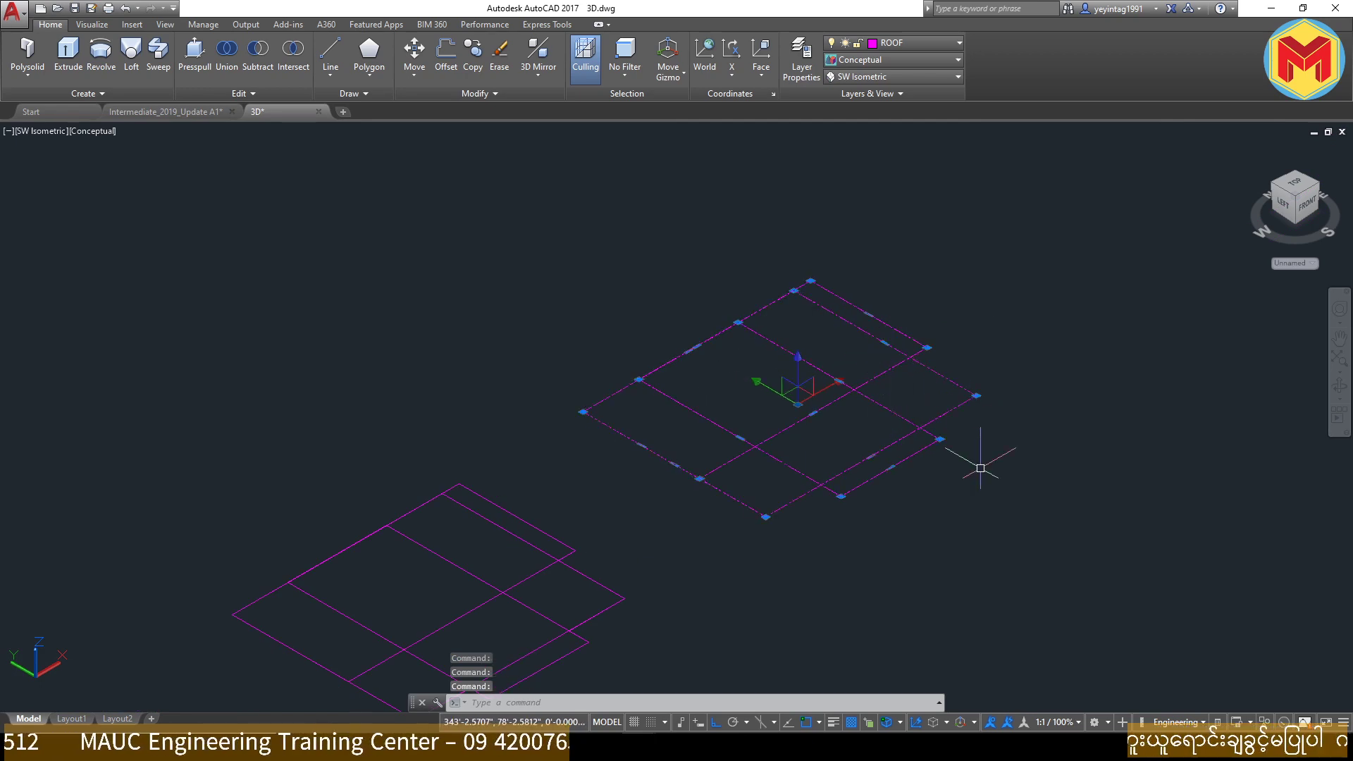
Step: Extrude the three upper roof rectangles with a 65° taper angle into roof solids
left_click(73, 58)
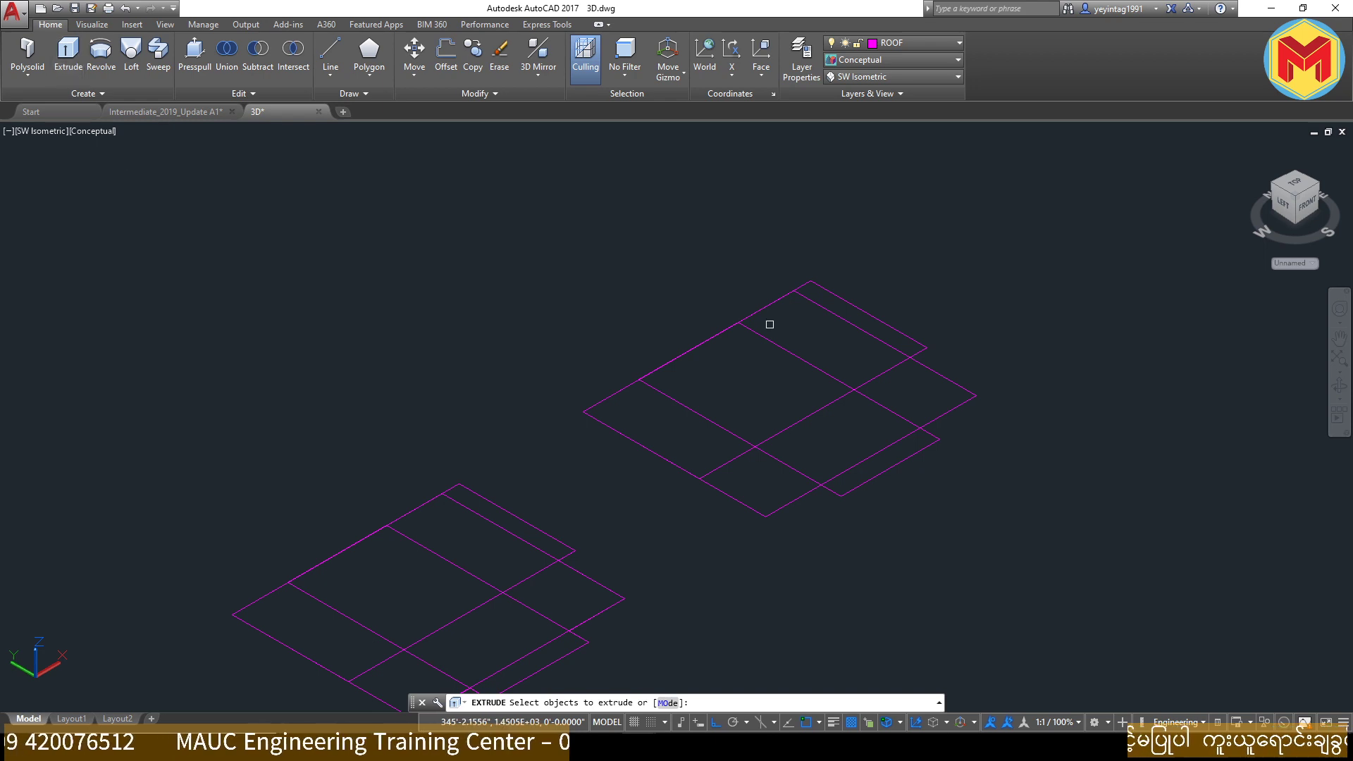
left_click(1048, 231)
left_click(614, 504)
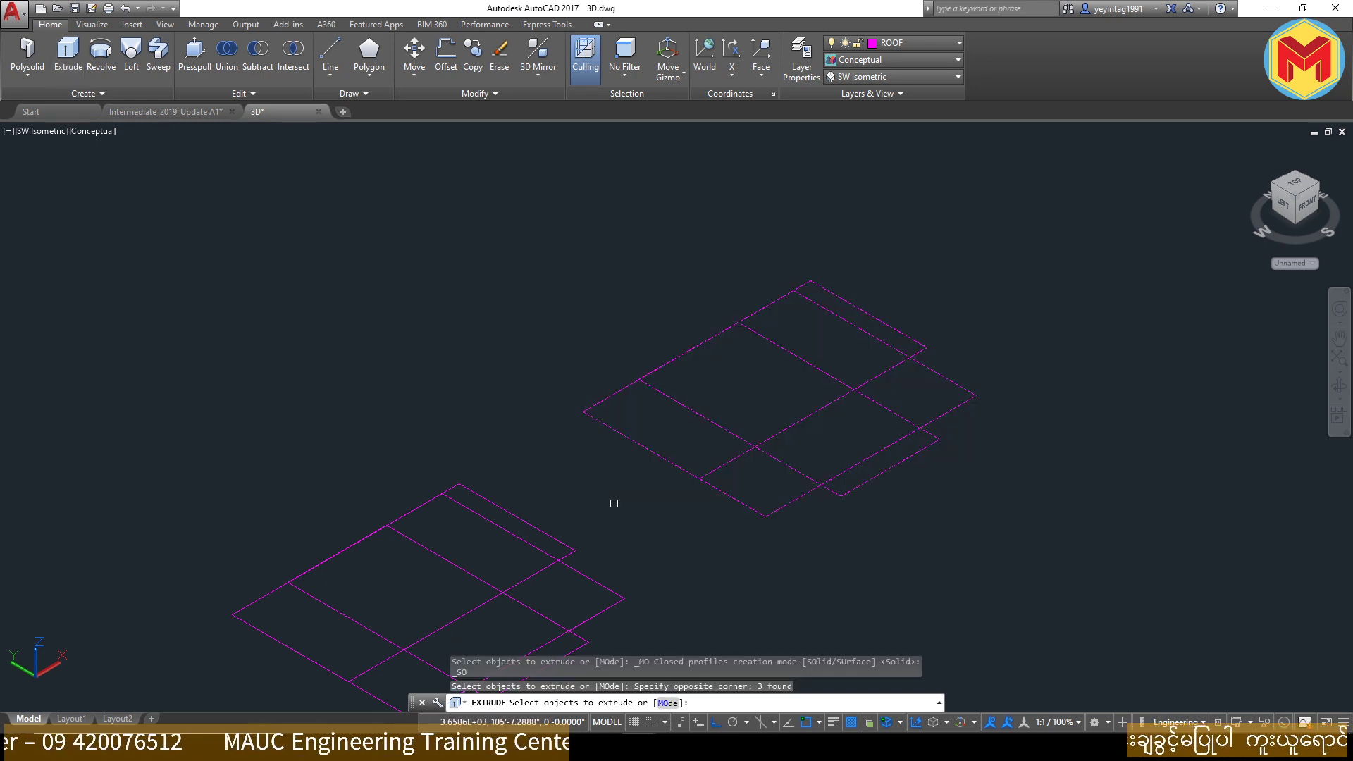
key("Return")
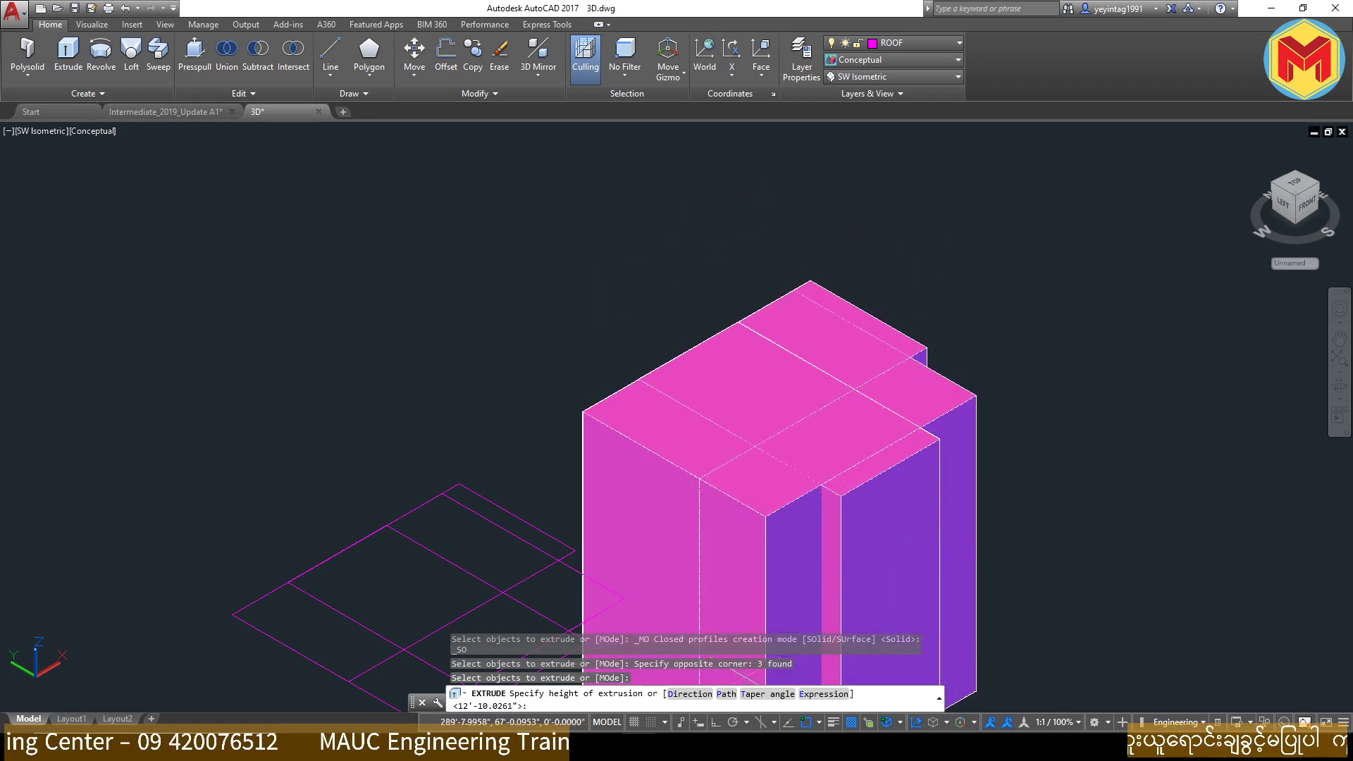
left_click(768, 697)
type("65")
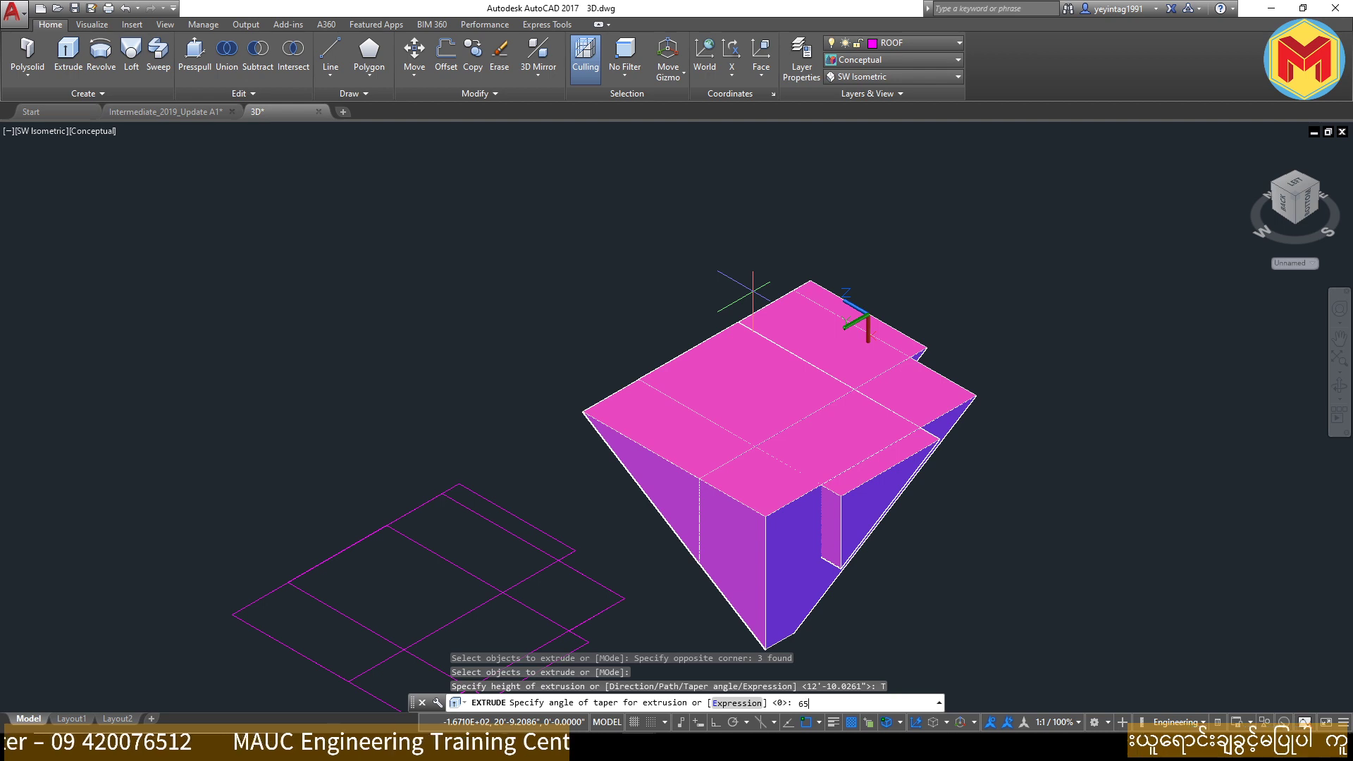
key("Return")
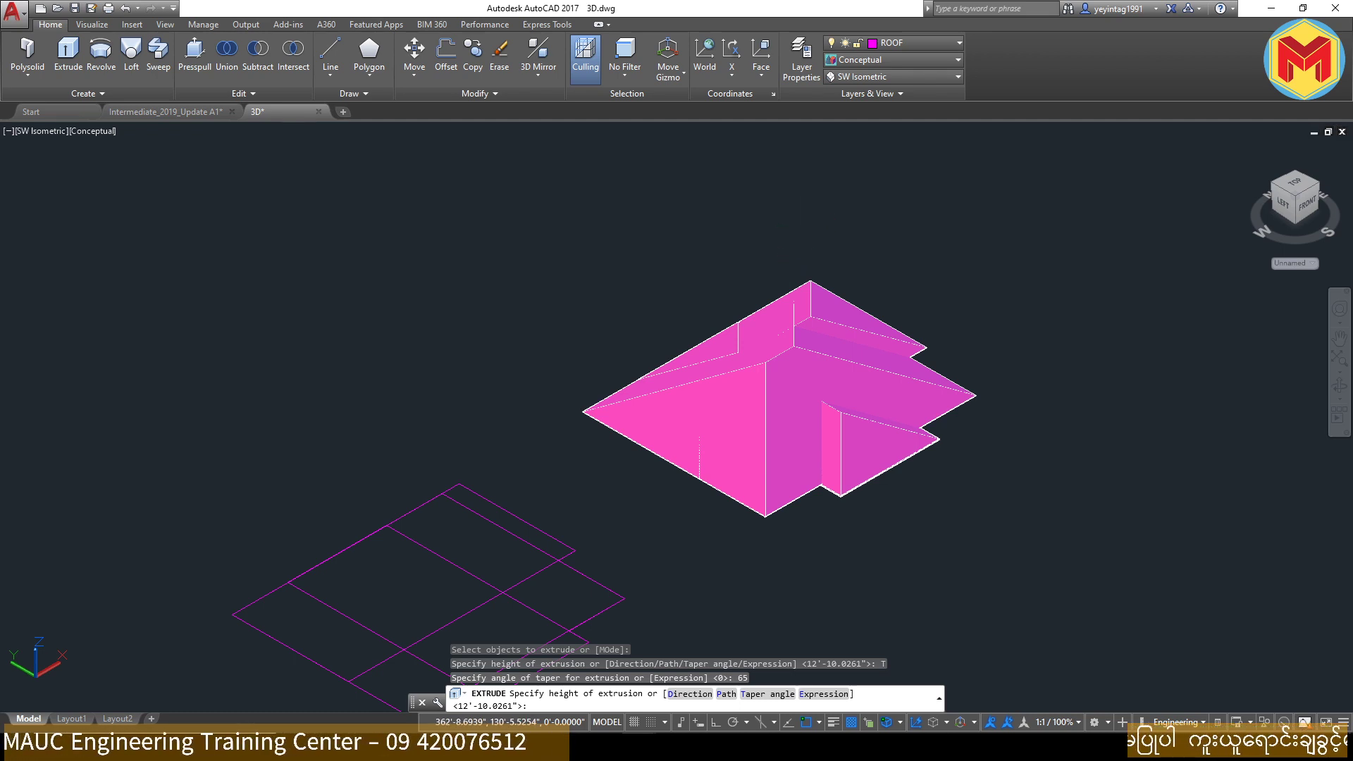
key("Return")
Step: Select the new roof solid and orbit to inspect it from above
scroll(816, 385, "up", 3)
left_click(832, 344)
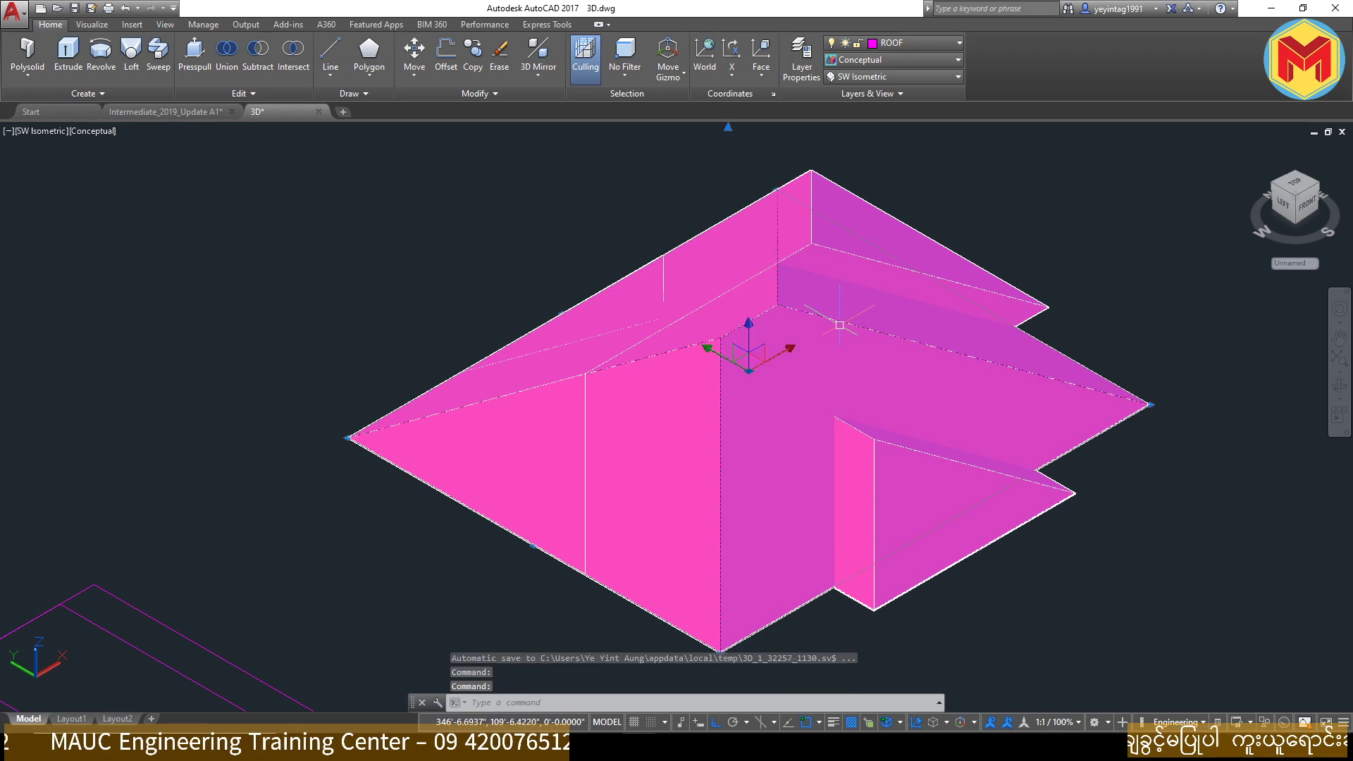
scroll(832, 344, "down", 4)
mouse_move(832, 344)
middle_mouse_down("shift")
mouse_move(659, 244)
mouse_move(457, 443)
middle_mouse_up("shift")
key("Escape")
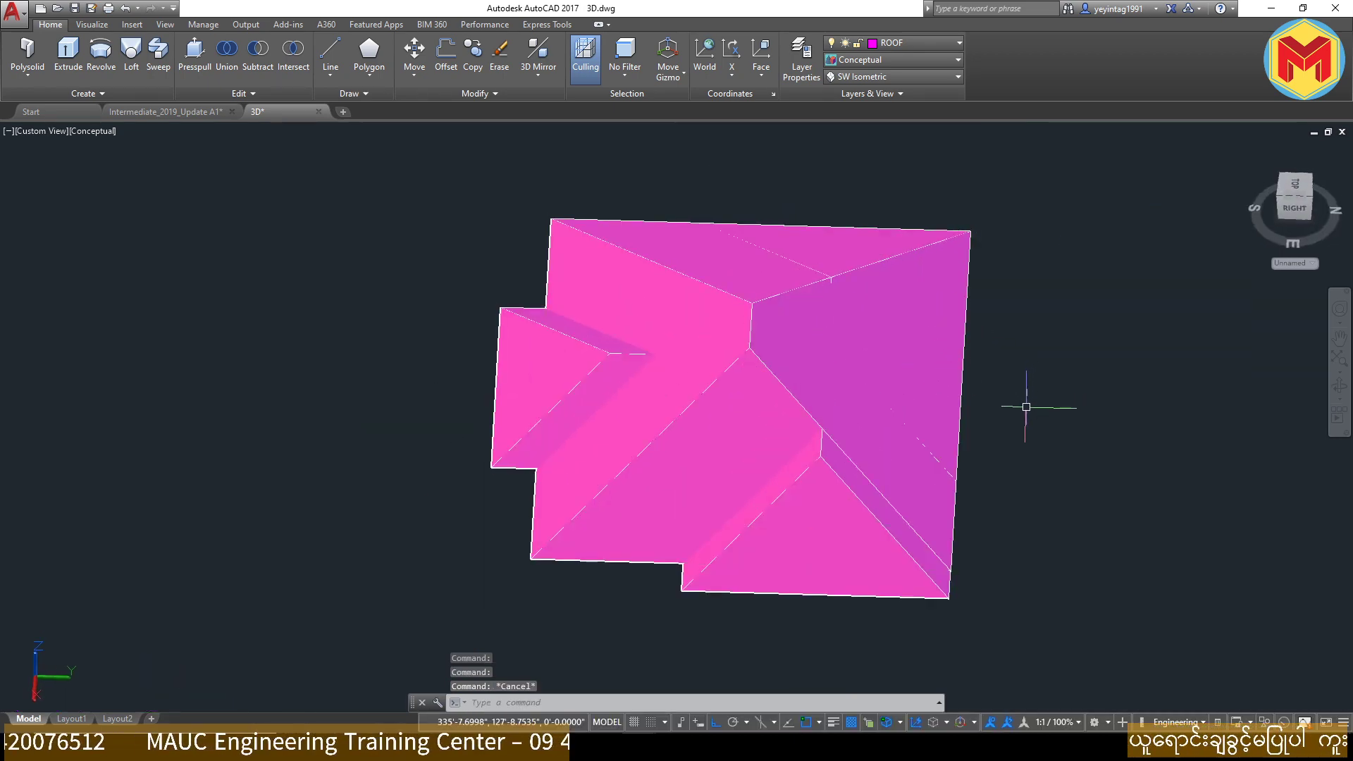
left_click(1027, 281)
Step: Delete the tapered roof solids and return to the Top view
left_click(669, 481)
key("Delete")
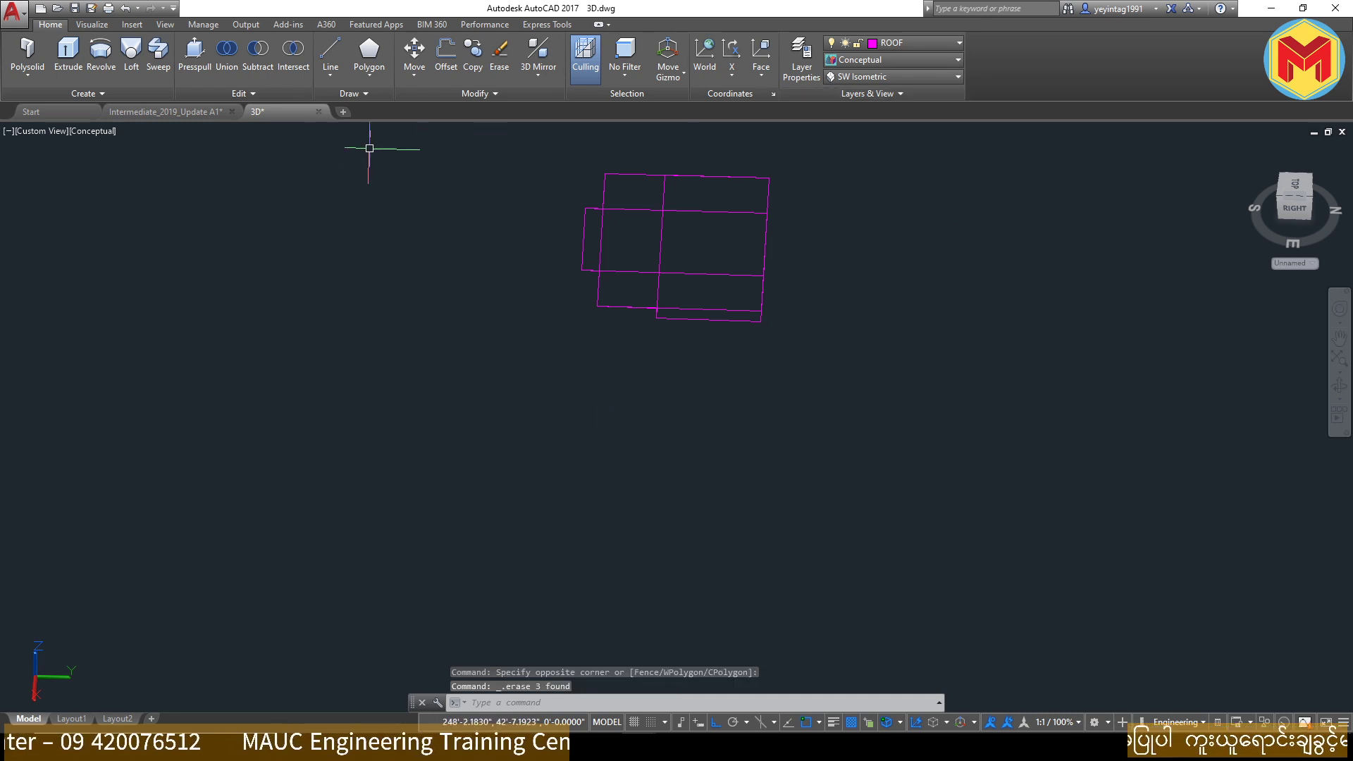
left_click(895, 59)
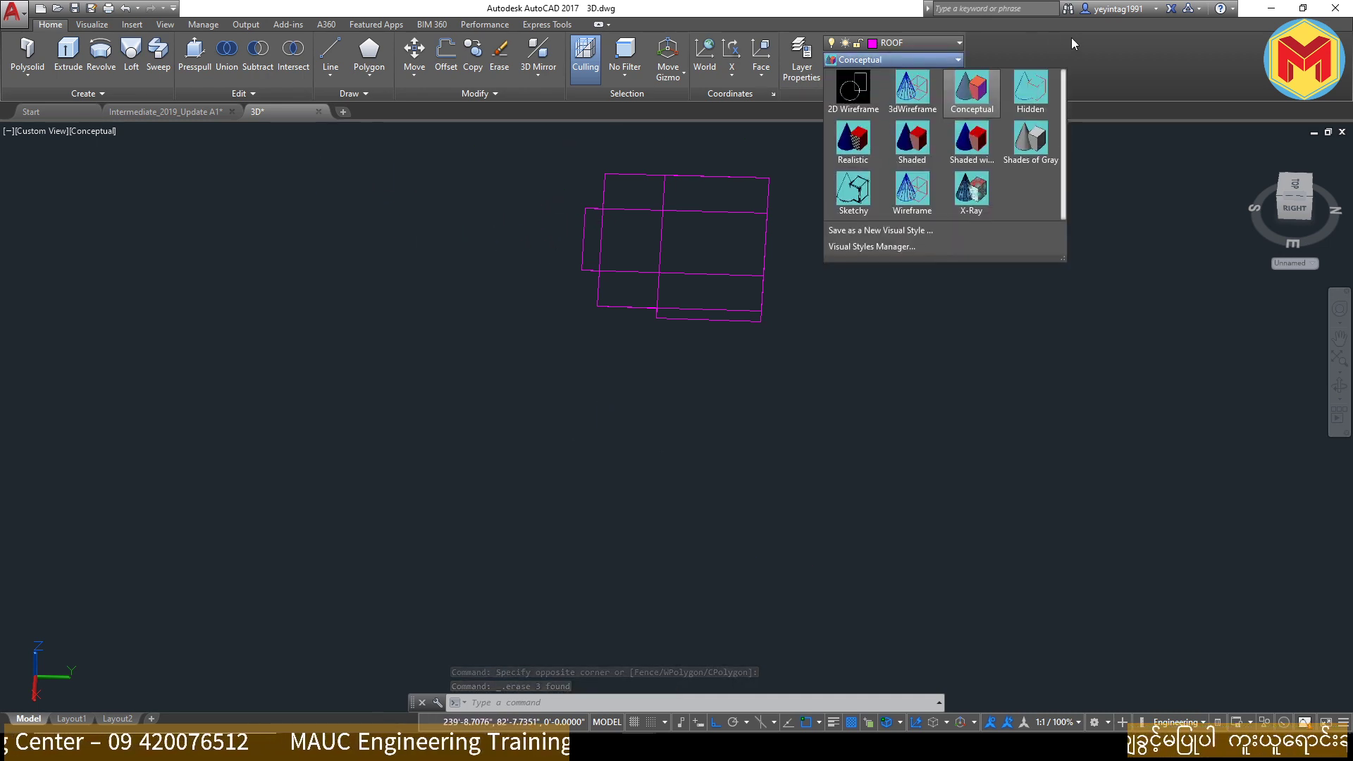
left_click(929, 74)
left_click(876, 91)
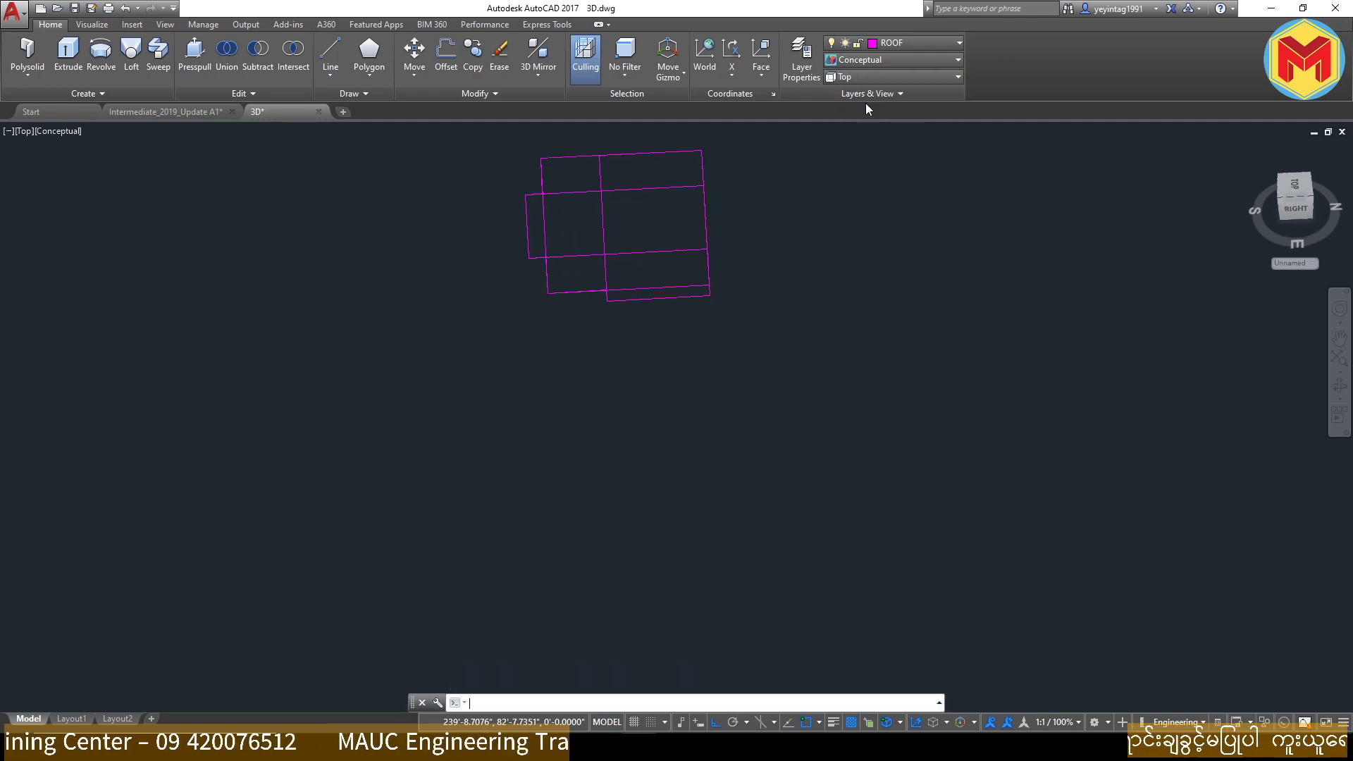
left_click_drag(997, 287, 975, 311)
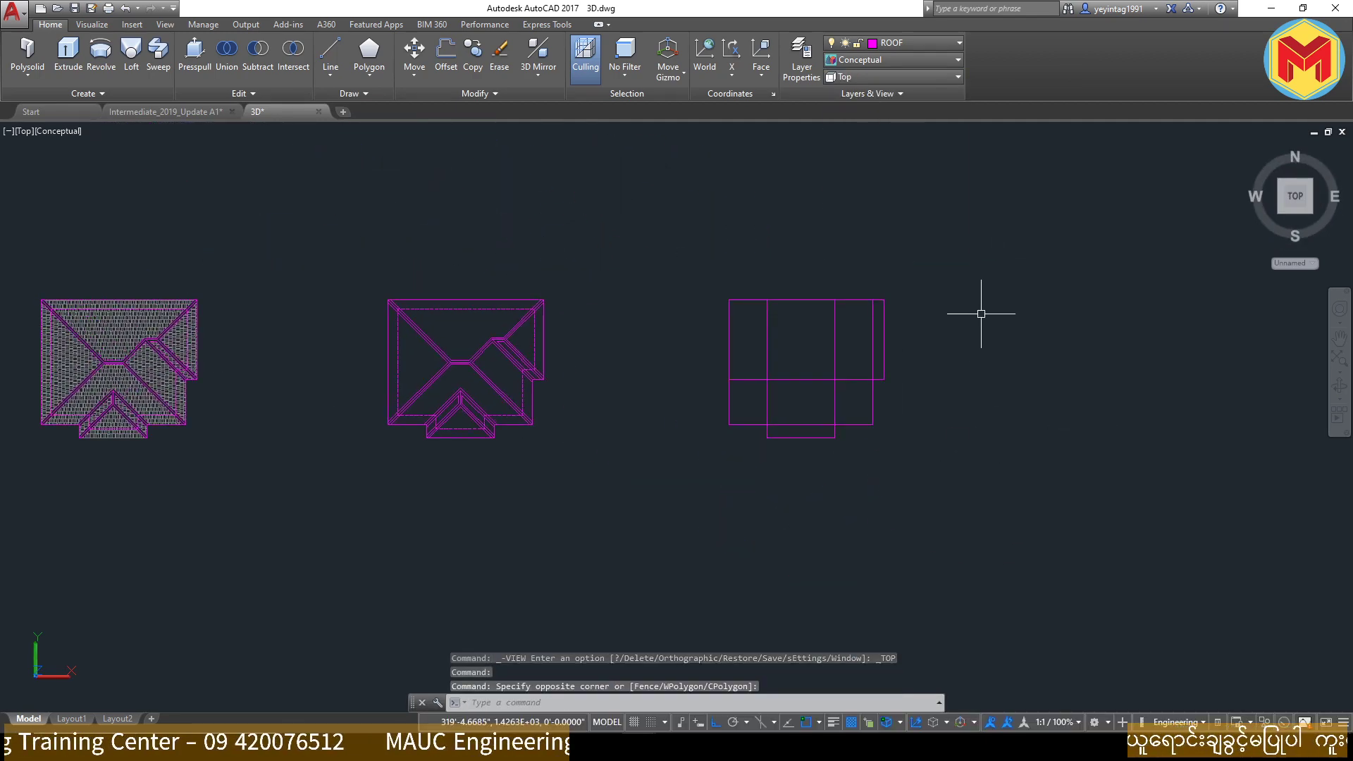
scroll(876, 364, "up", 3)
Step: Copy the three roof rectangles to the right with CO
left_click(876, 364)
left_click(822, 387)
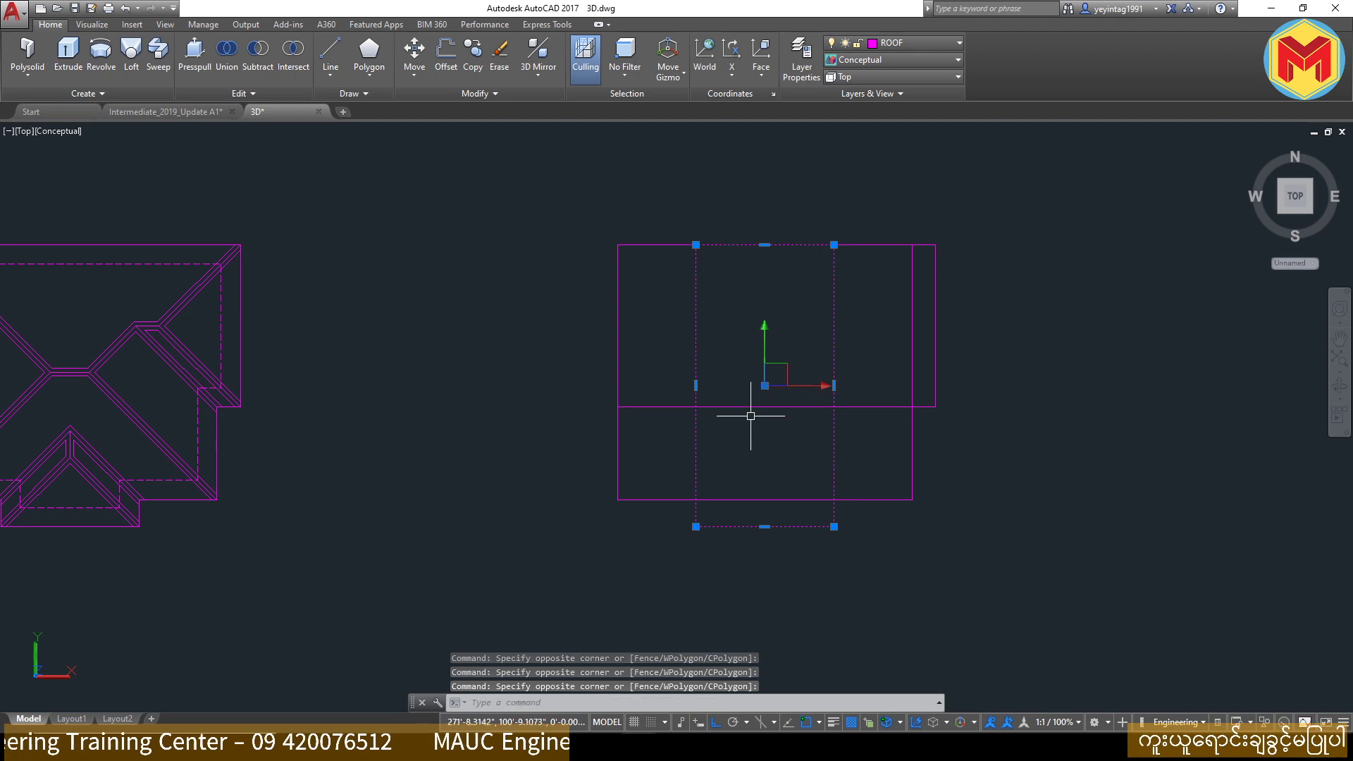
left_click(773, 406)
left_click(911, 360)
scroll(709, 385, "down", 4)
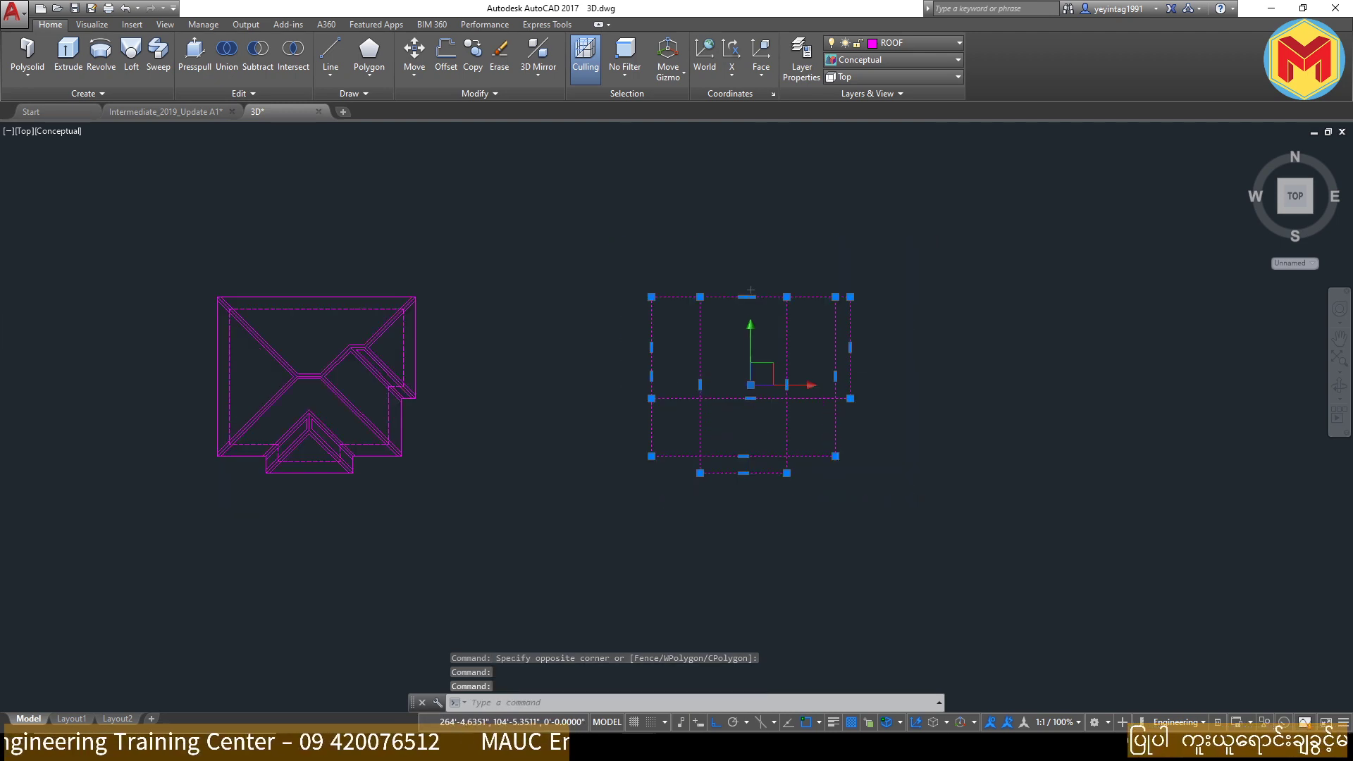
type("CO")
key("Return")
left_click(787, 379)
left_click(984, 377)
key("Return")
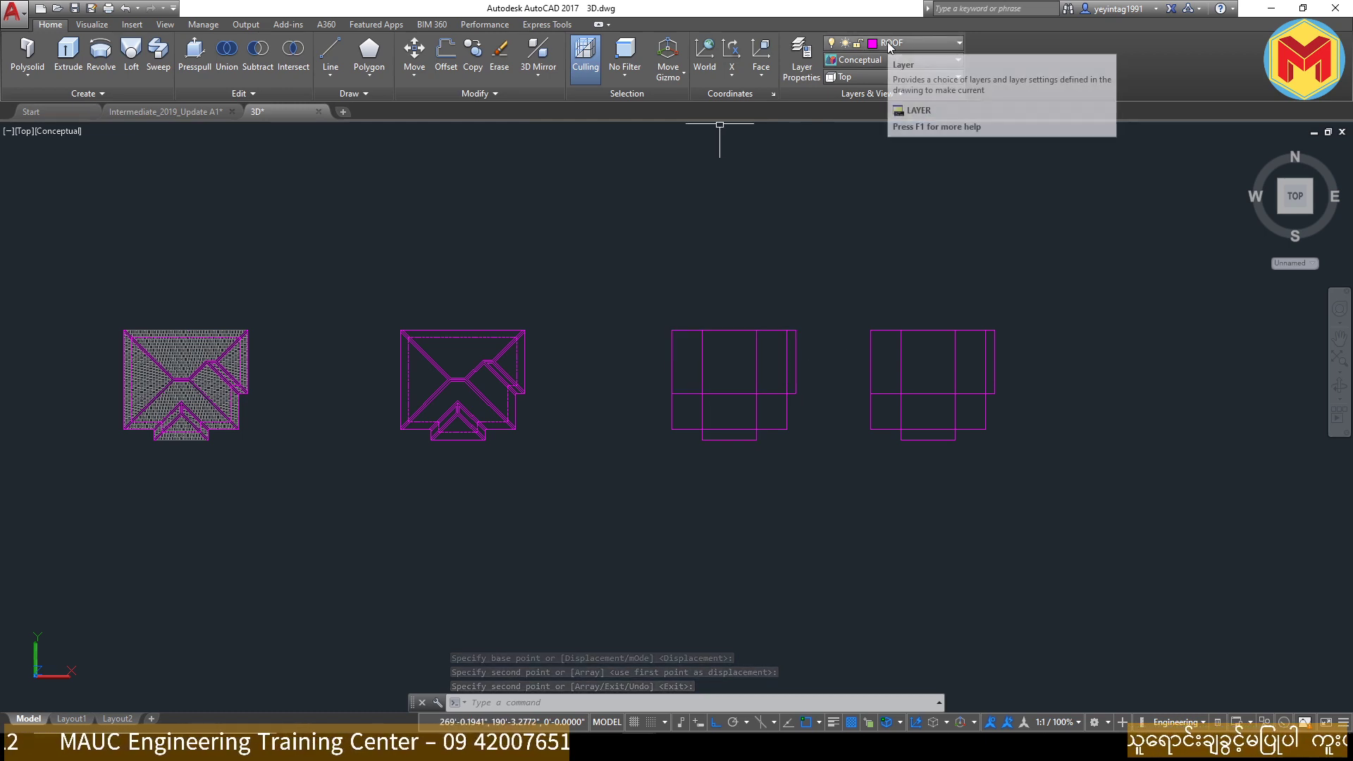
Step: Switch to the SW Isometric view and zoom in
left_click(876, 77)
left_click(894, 178)
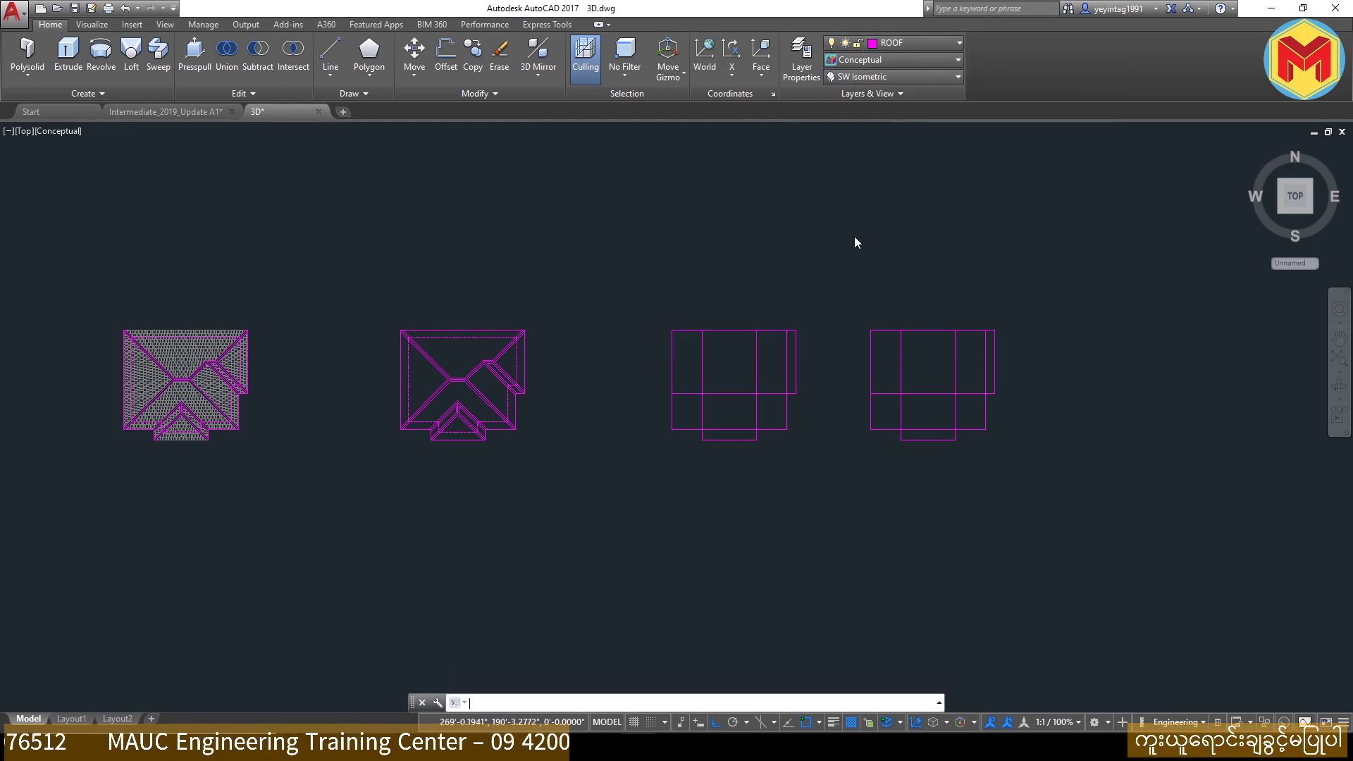
scroll(917, 282, "up", 3)
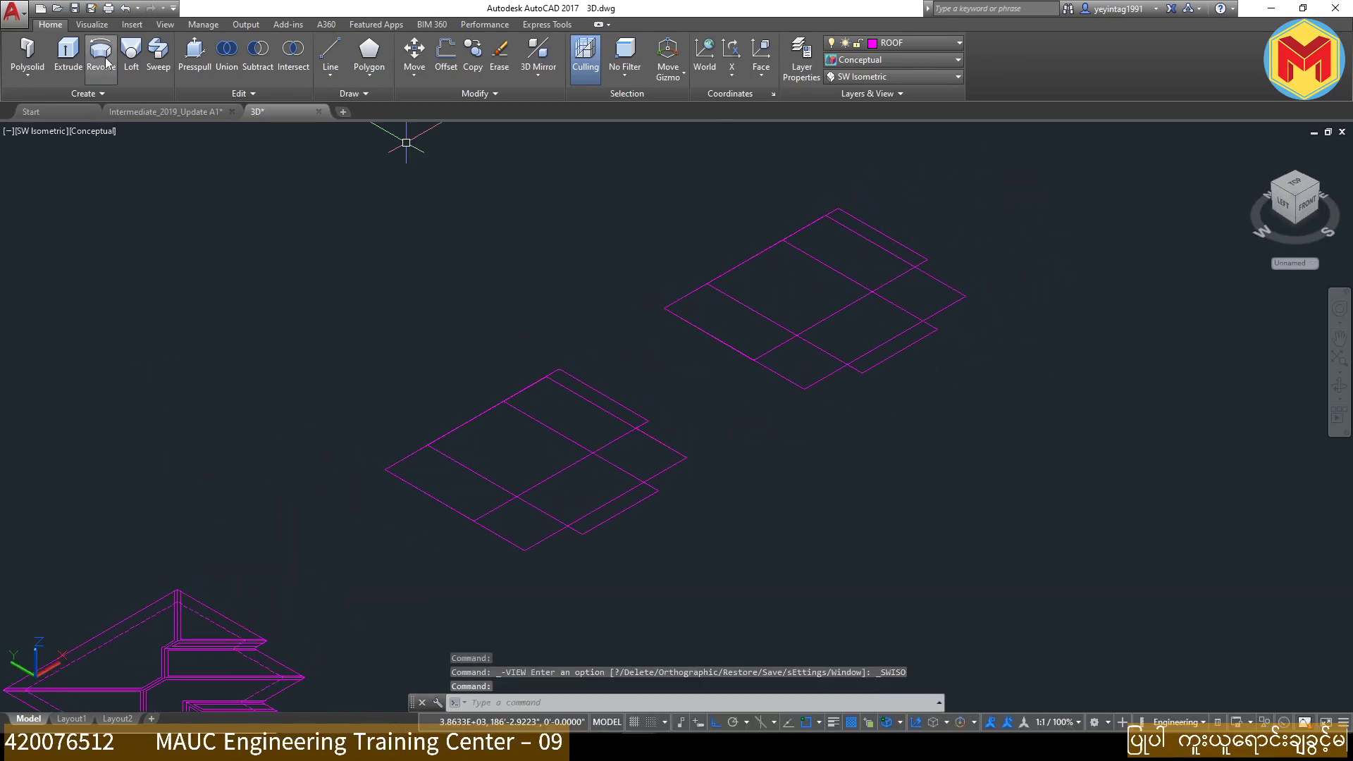
Step: Extrude the three right-hand roof rectangles with a 65° taper into hip-roof solids
left_click(76, 55)
left_click(1003, 192)
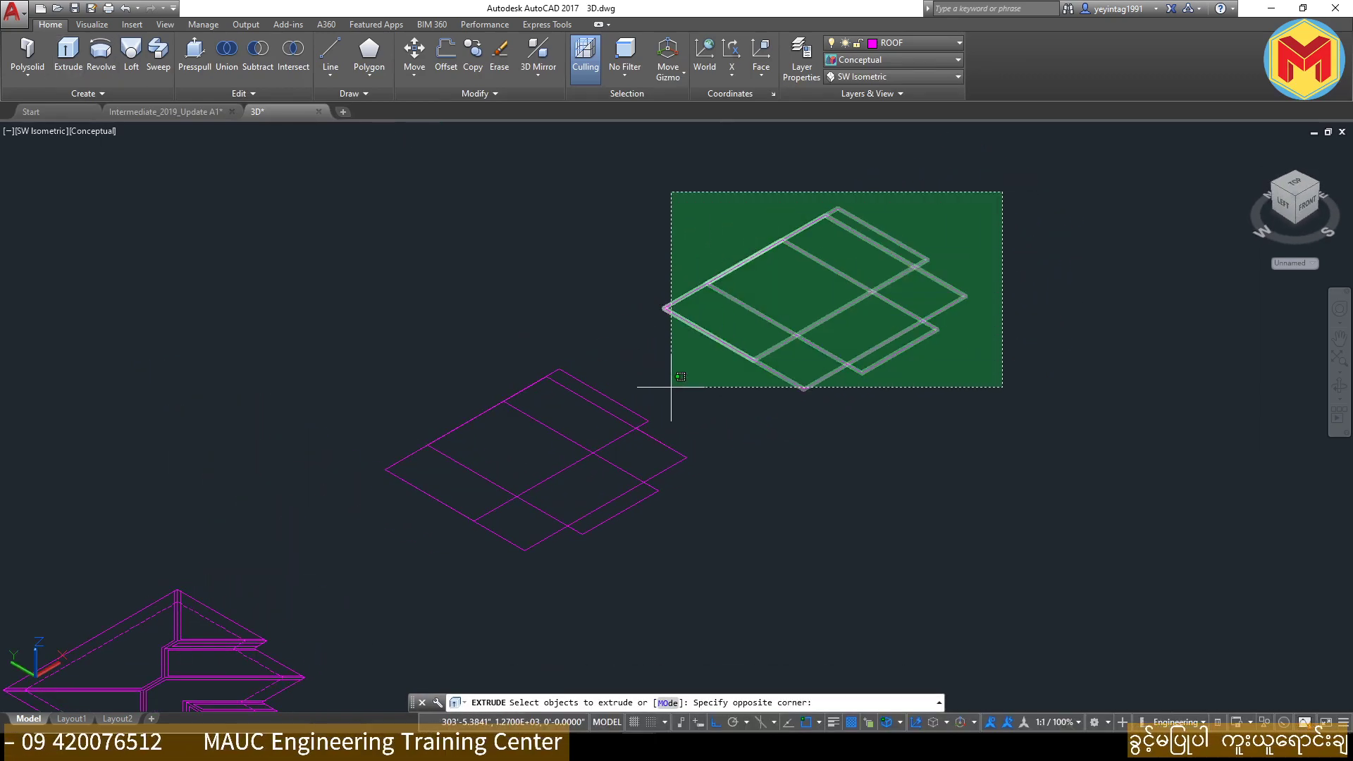
left_click(670, 390)
key("Return")
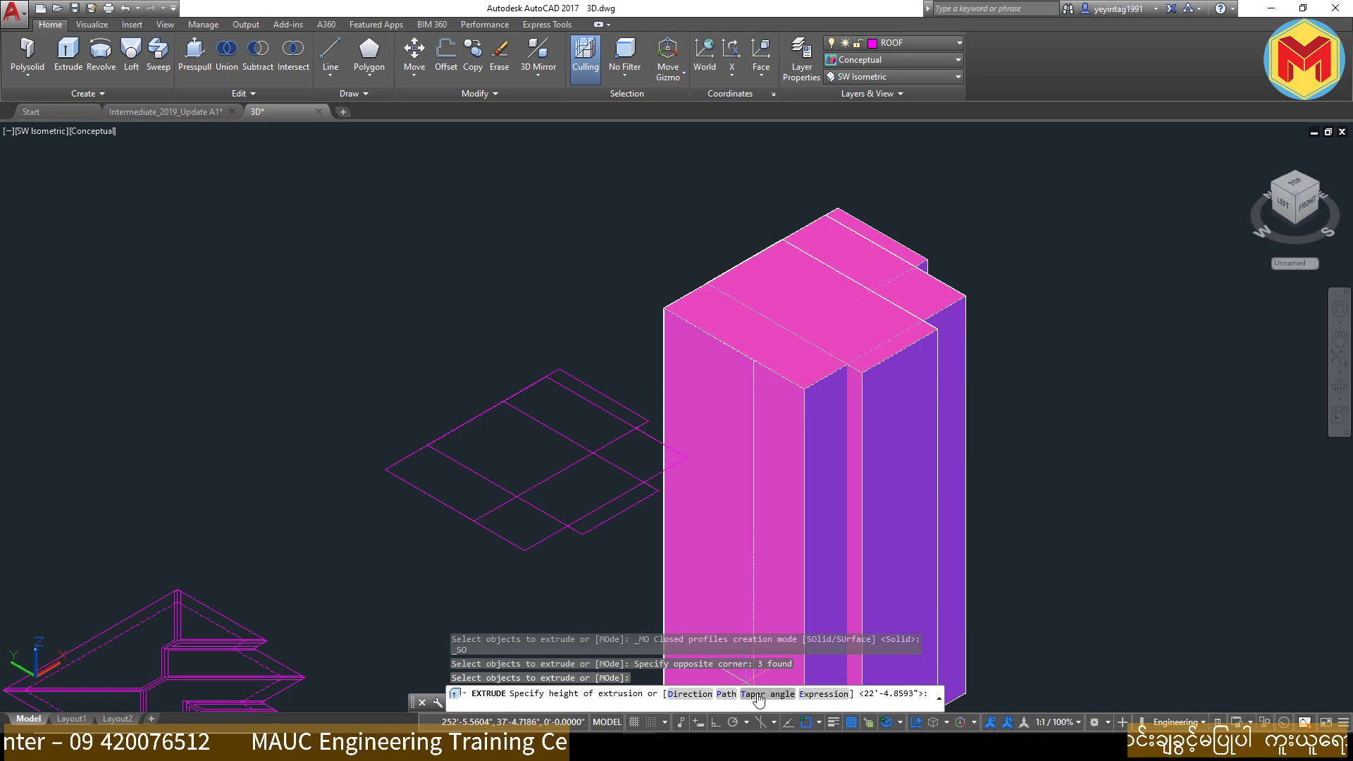
left_click(759, 695)
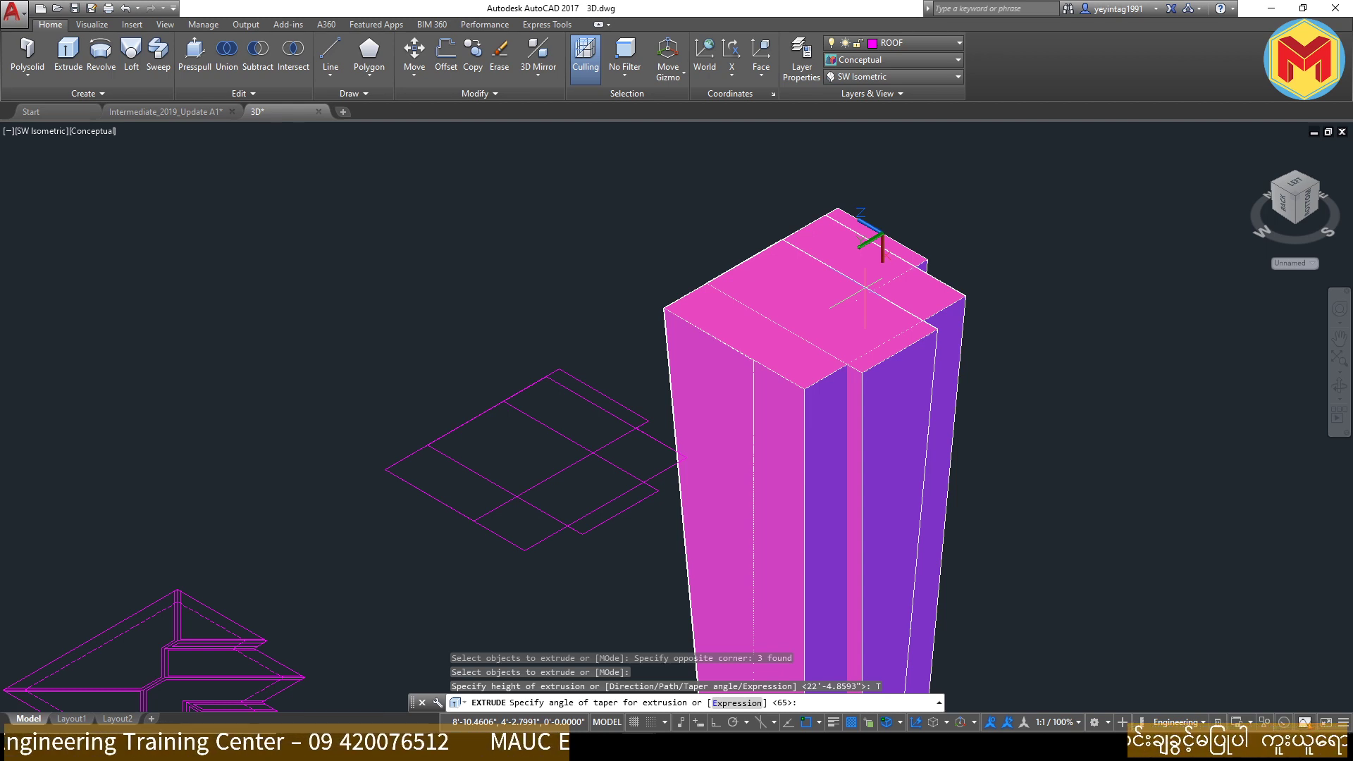
type("65")
key("Return")
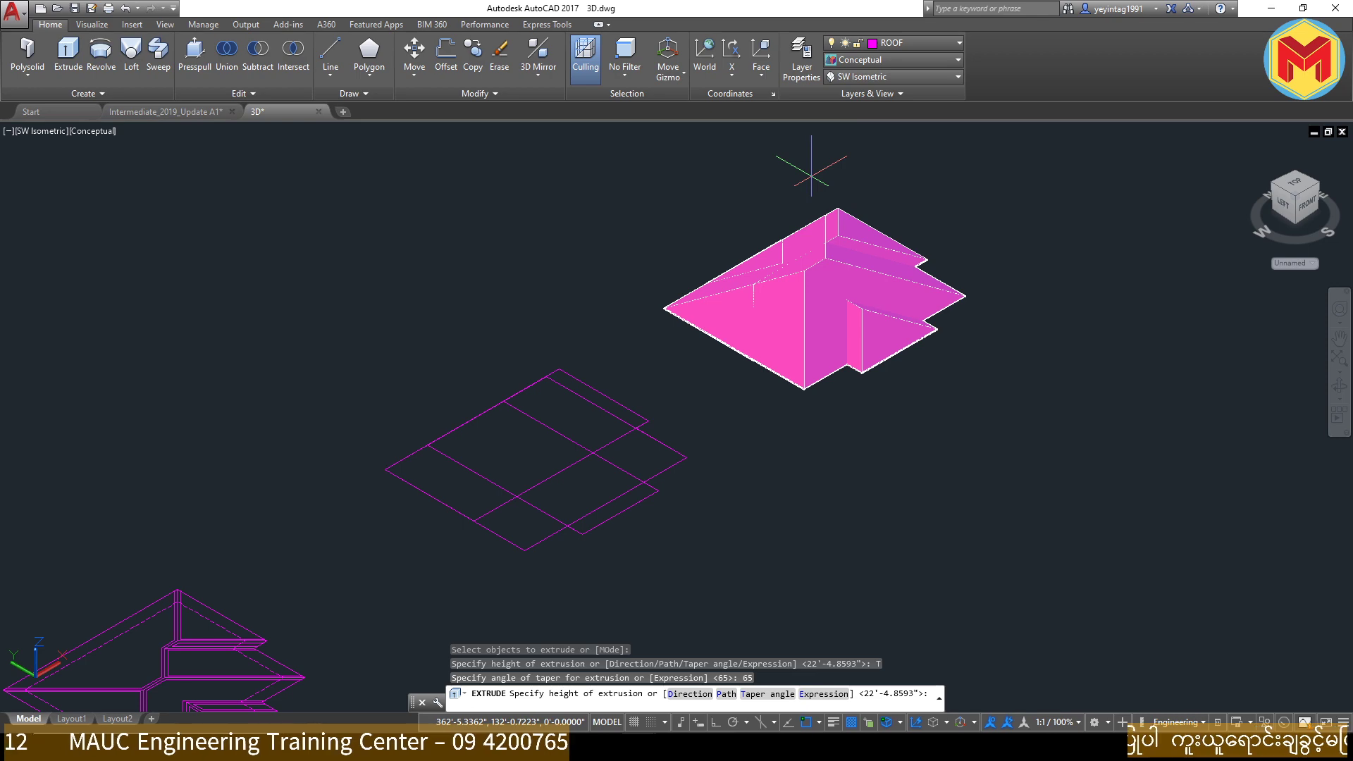
left_click(812, 175)
Step: Select the tapered roof solid to inspect it, then clear the selection
scroll(814, 239, "up", 3)
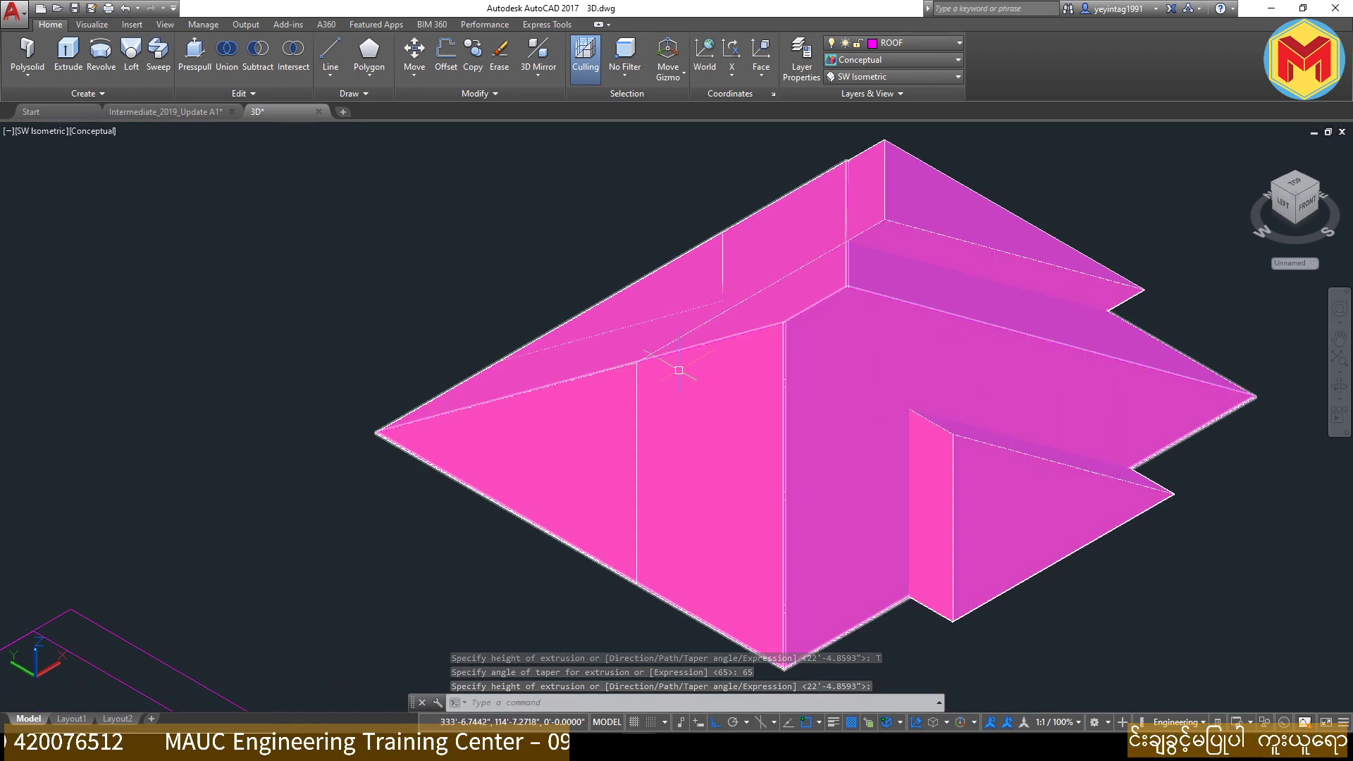
left_click(705, 344)
key("Escape")
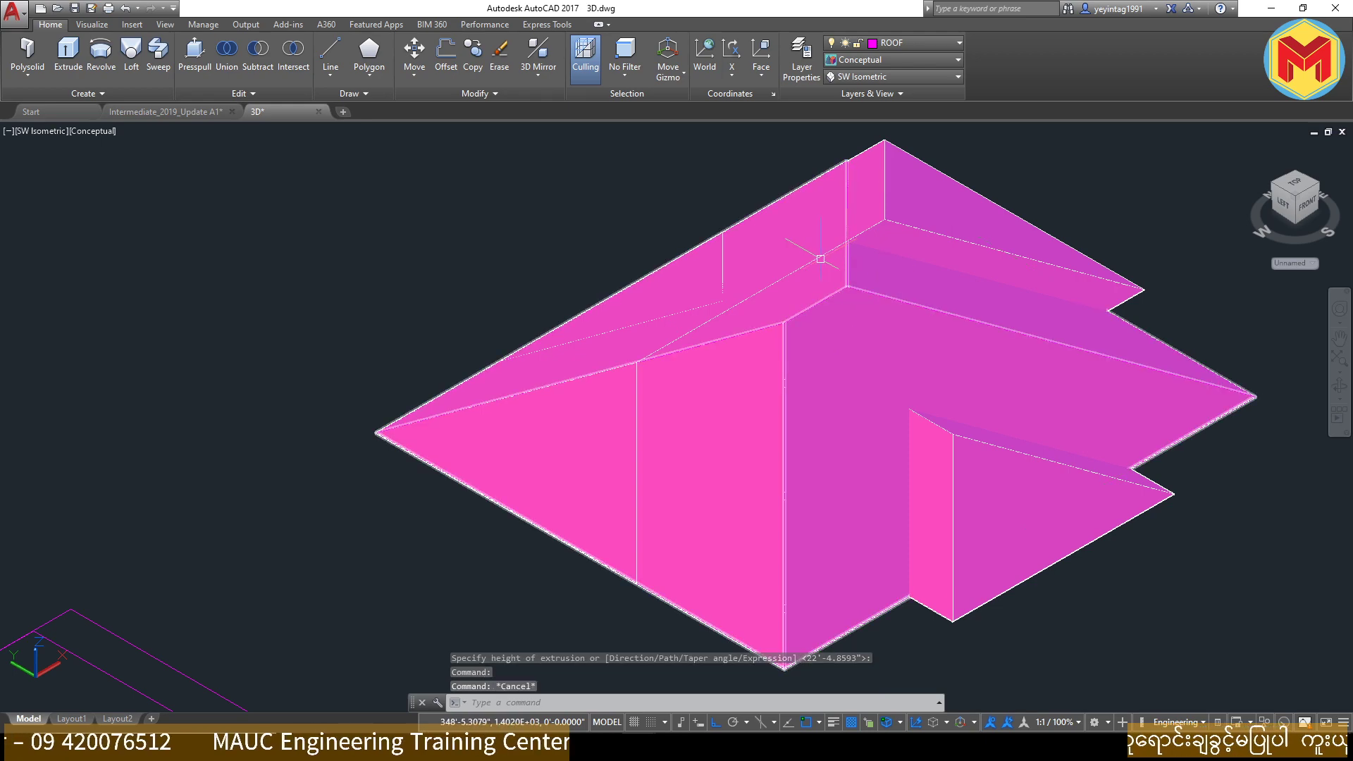
left_click(811, 254)
key("Escape")
scroll(1093, 314, "down", 2)
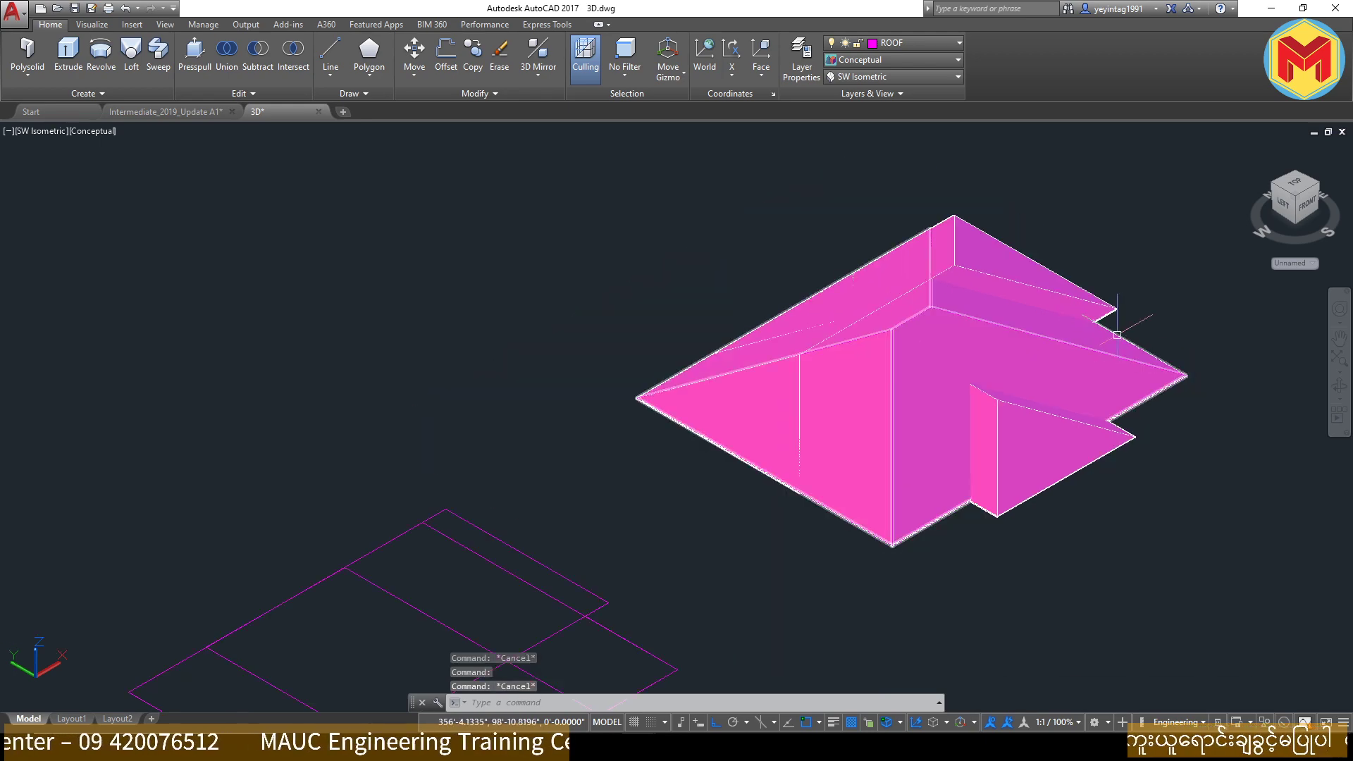
left_click(229, 56)
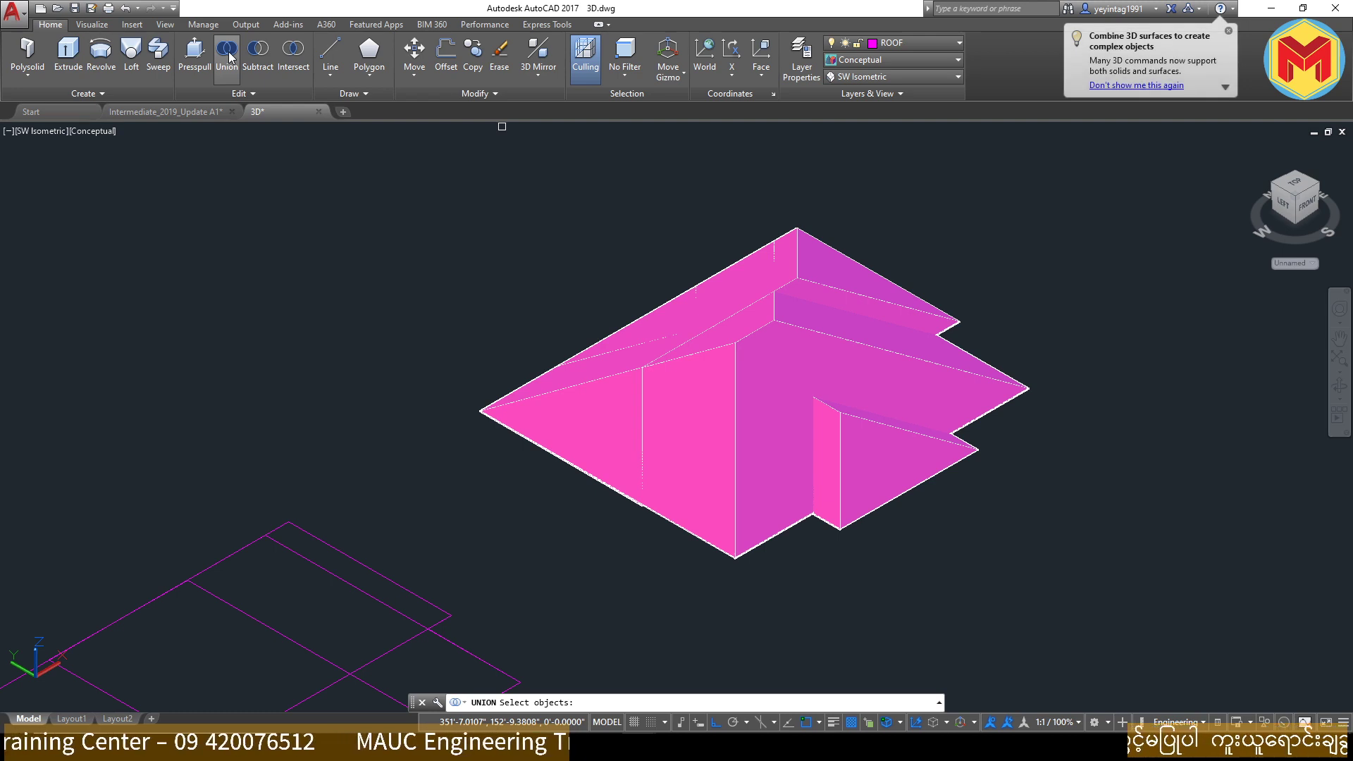
Step: Union the three tapered roof solids into one
left_click(1003, 205)
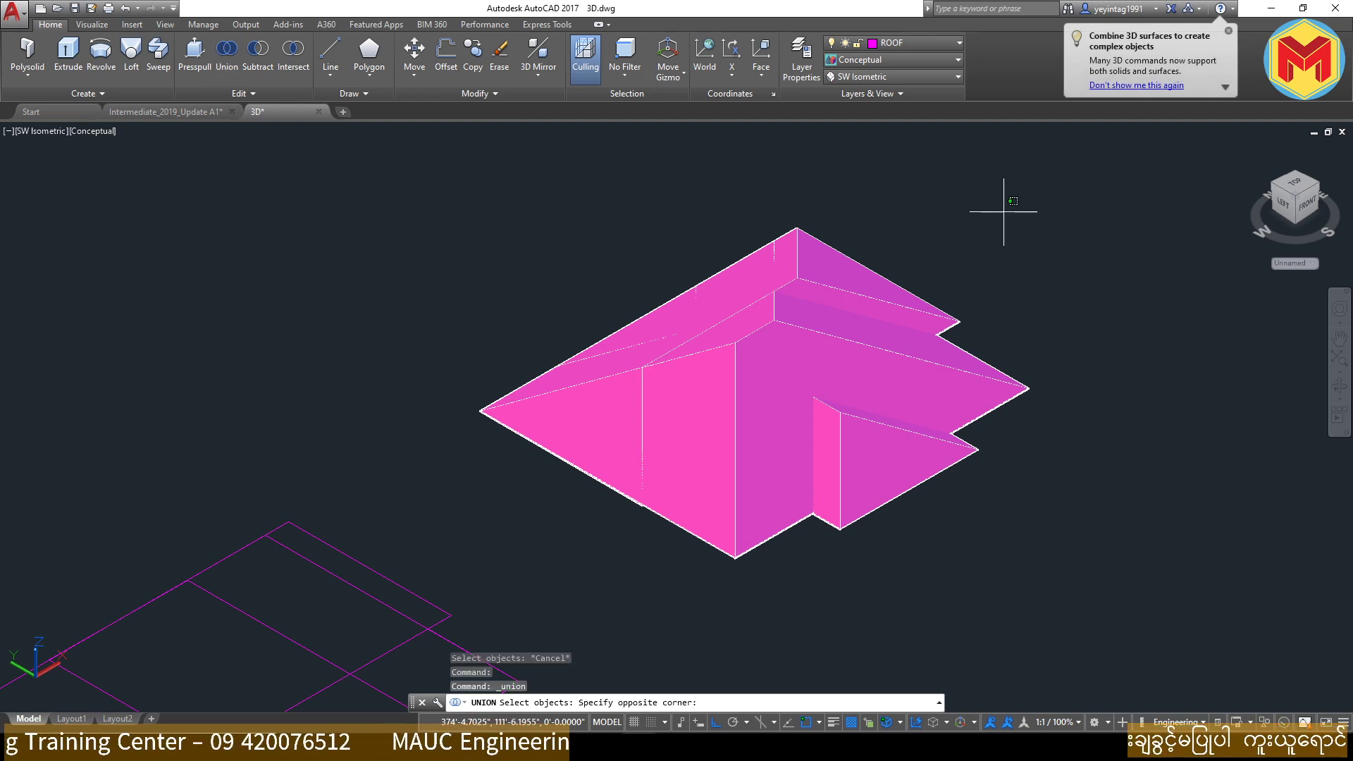
left_click(549, 476)
left_click(1119, 583)
left_click(599, 290)
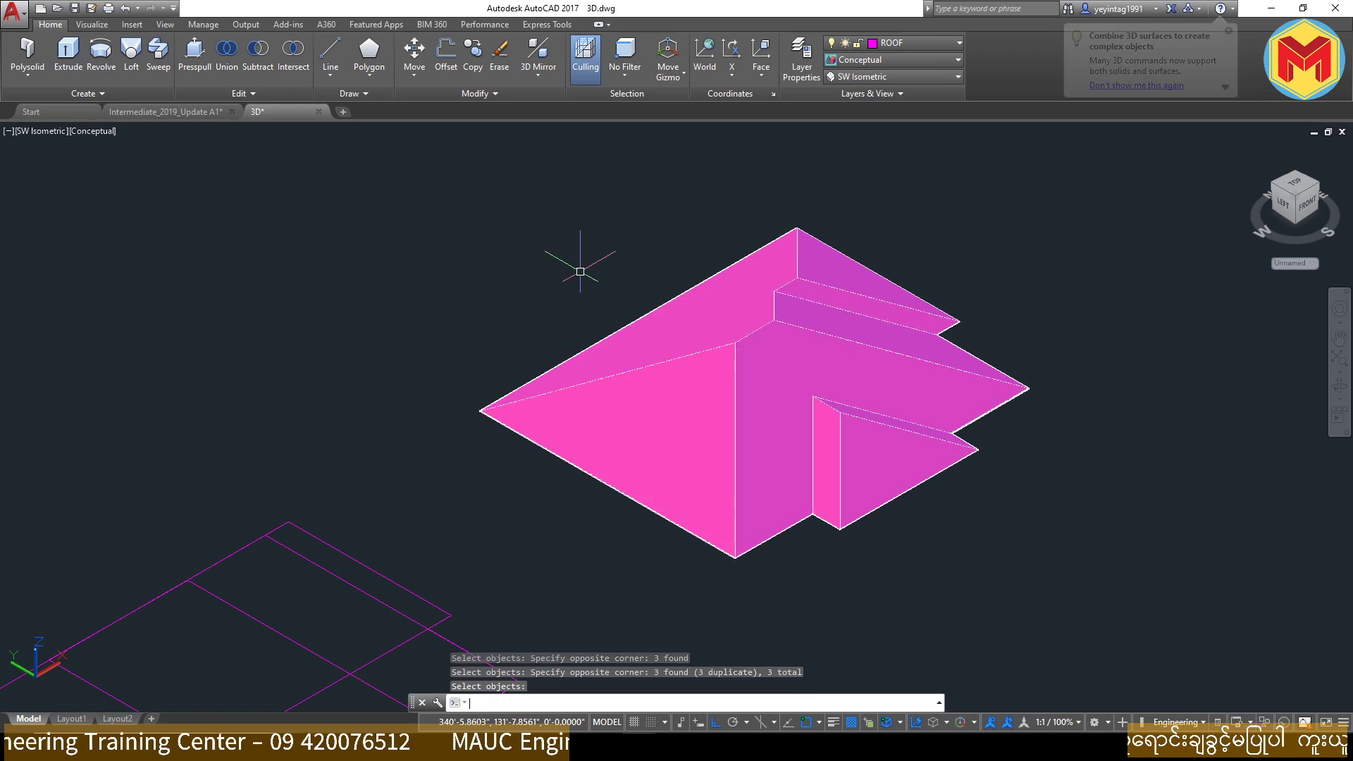
key("Return")
Step: Orbit around the merged hip roof to inspect it from above and the side
left_click(865, 393)
mouse_move(865, 392)
middle_mouse_down("shift")
mouse_move(456, 393)
mouse_move(636, 272)
mouse_move(1036, 346)
middle_mouse_up("shift")
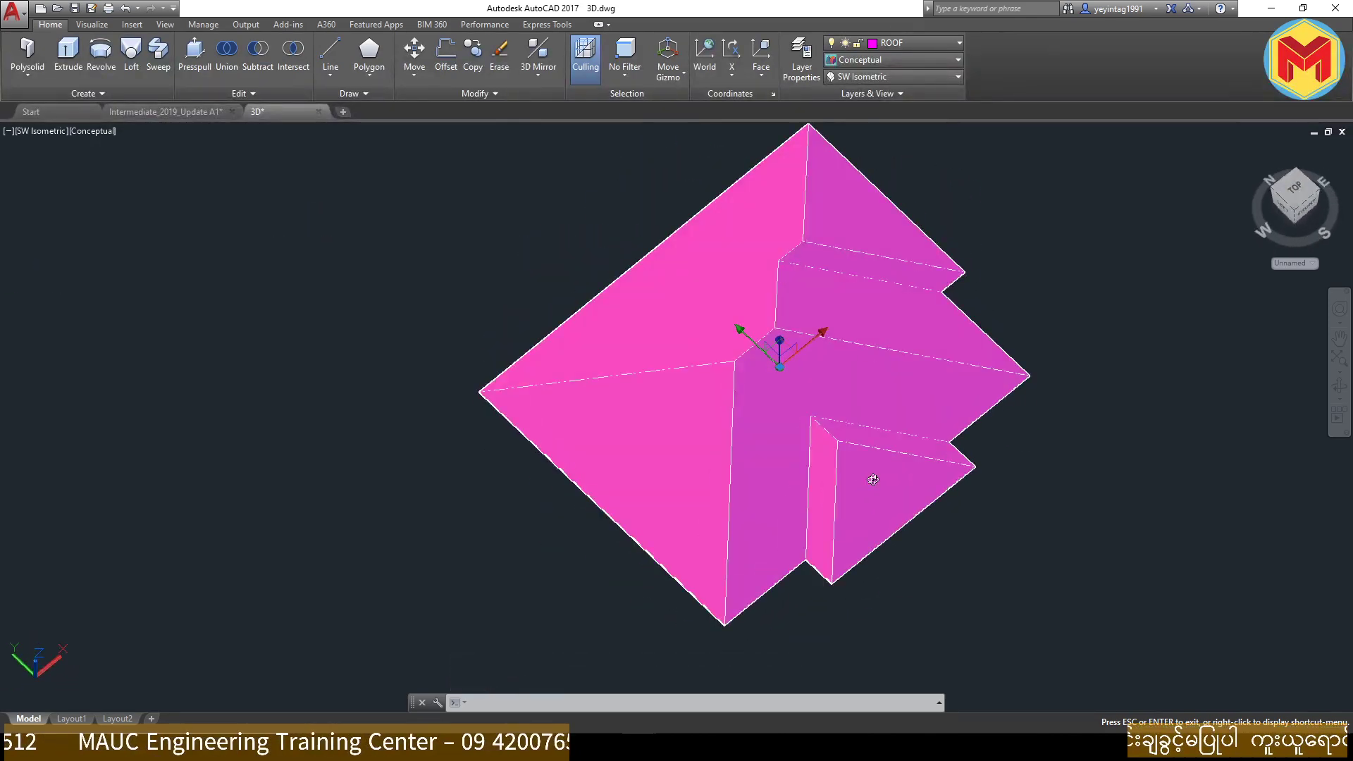
middle_click_drag(1036, 347, 948, 448, "shift")
scroll(949, 449, "down", 4)
scroll(846, 414, "down", 4)
key("Escape")
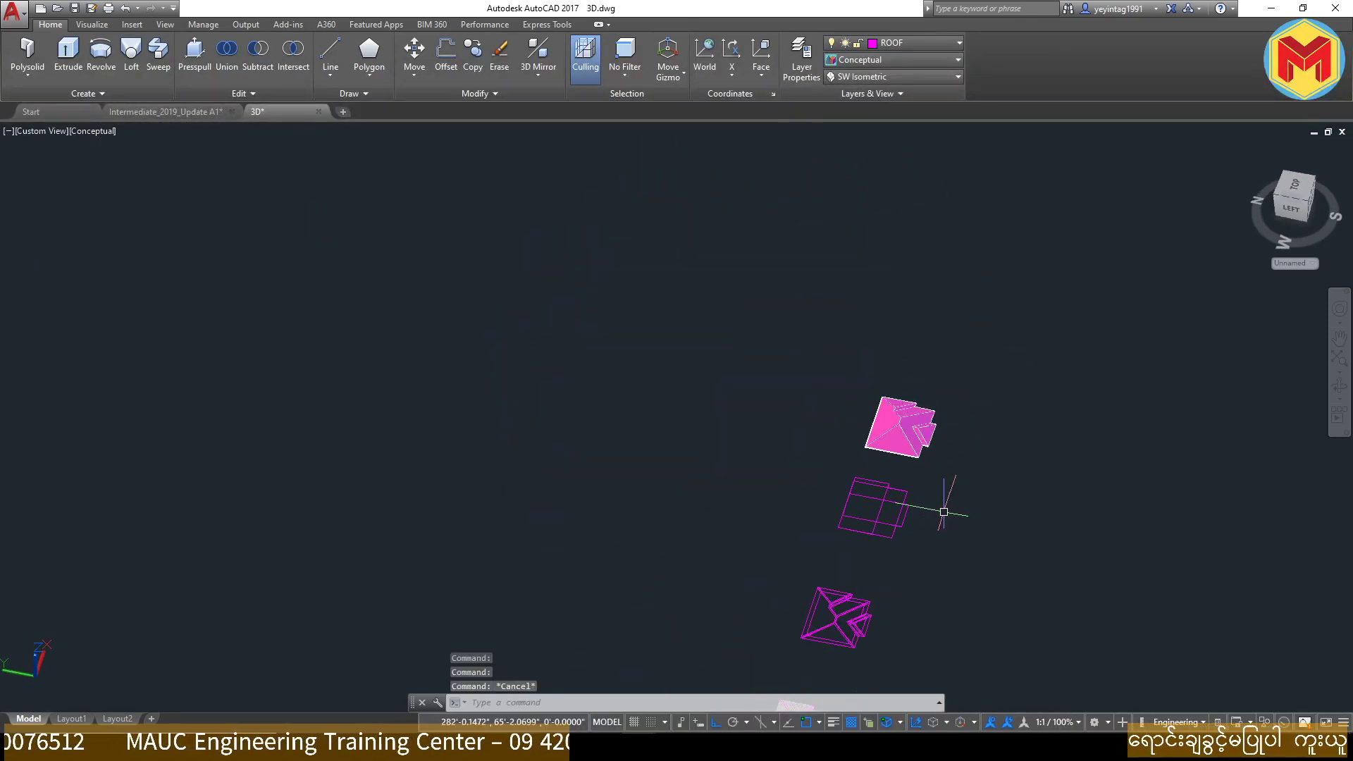
mouse_move(946, 524)
middle_mouse_down("shift")
mouse_move(709, 547)
mouse_move(658, 347)
middle_mouse_up("shift")
scroll(896, 401, "down", 3)
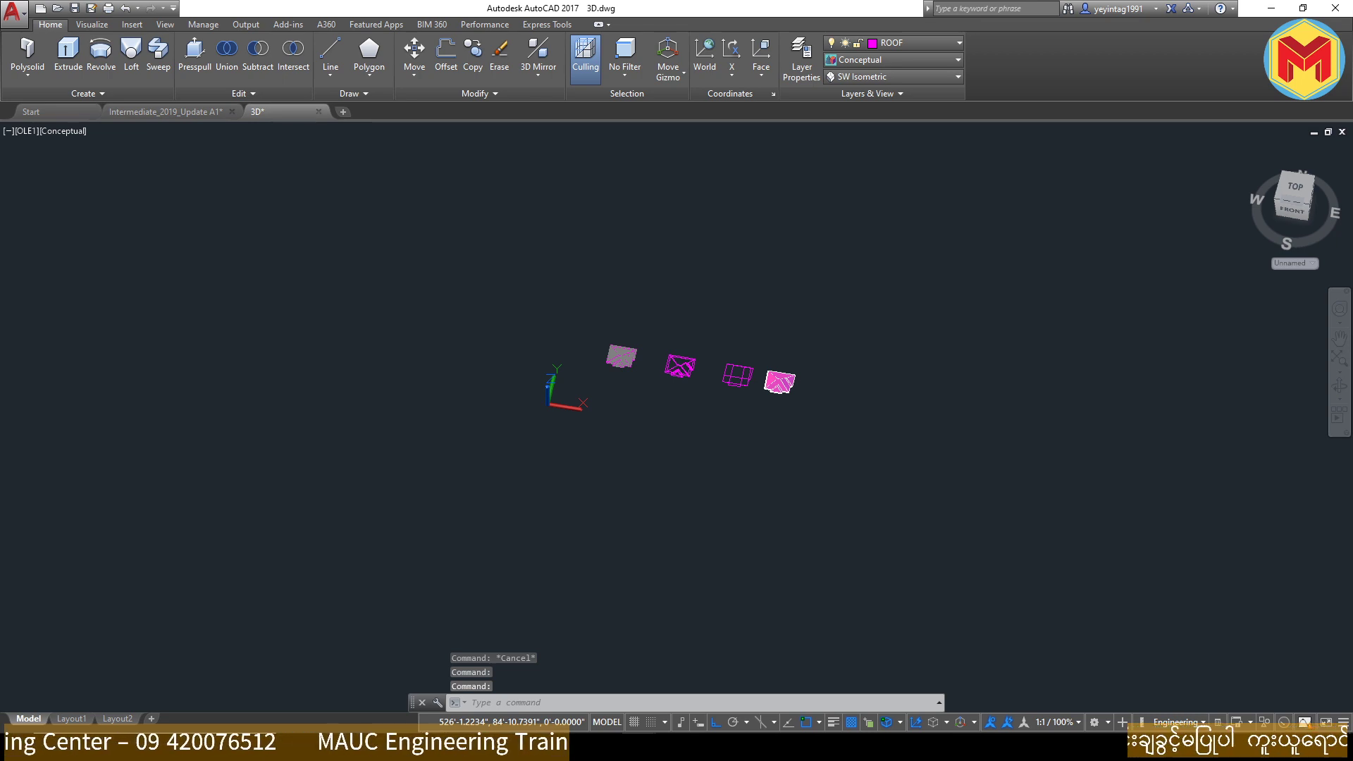
Step: Save the drawing and restore all isolated layers with LAYUNISO
key("ctrl+s")
type("layi")
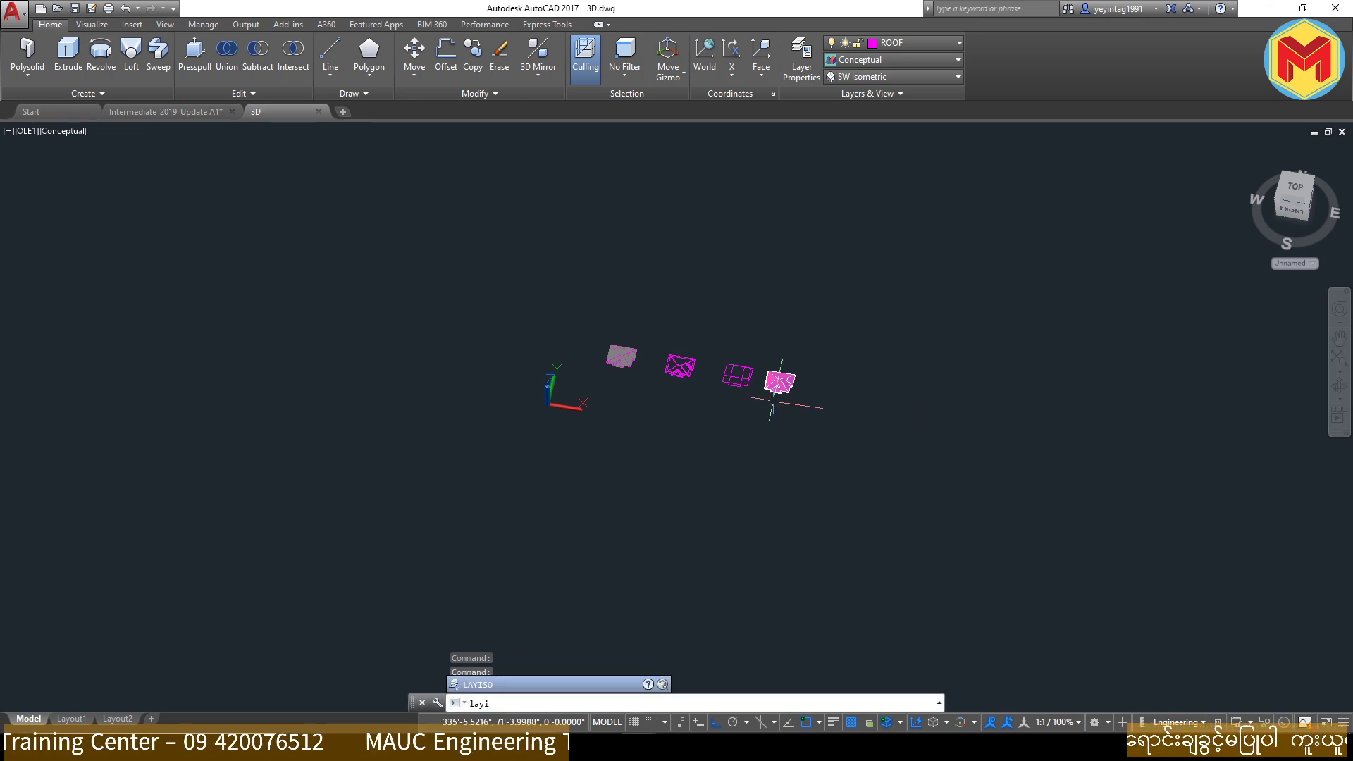
type("souniso")
key("Return")
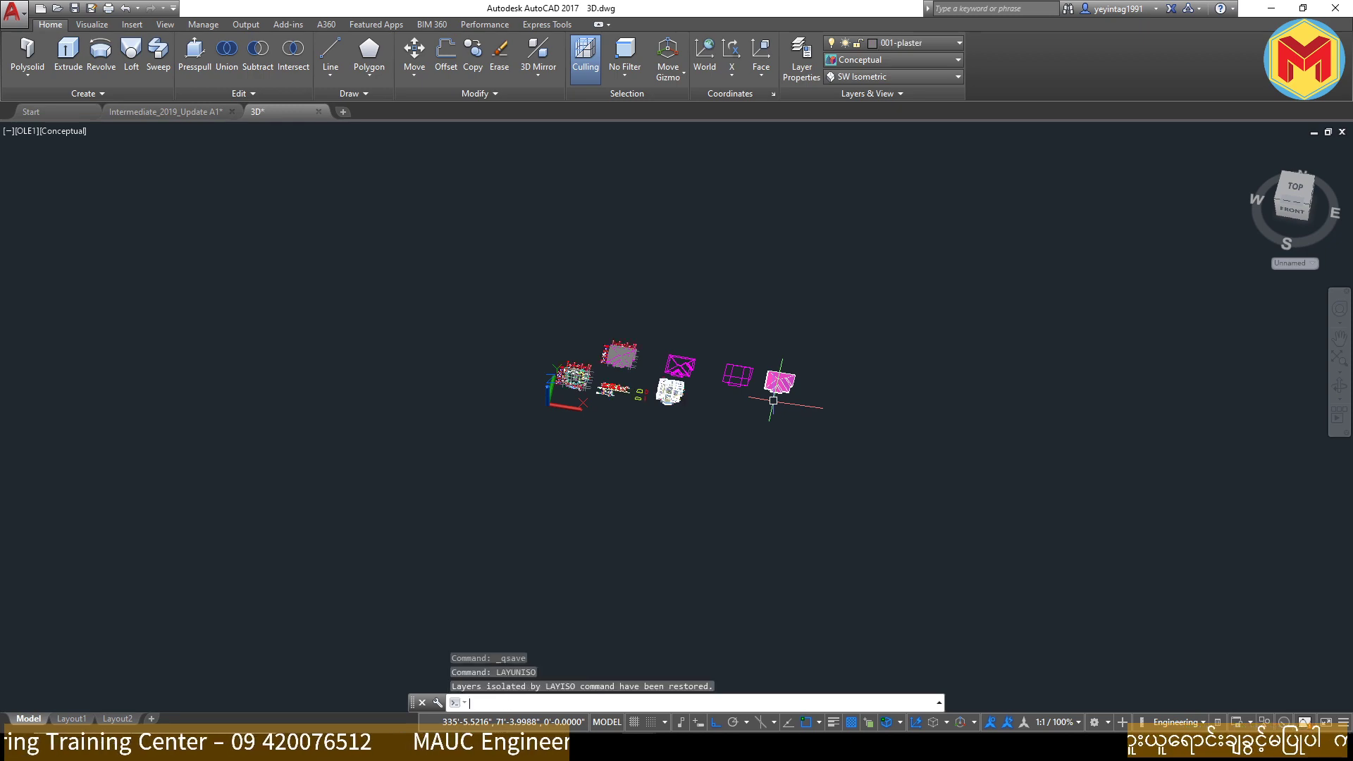
Step: Pan to the window elevation drawings and orbit the scene to a 3D angle
scroll(578, 384, "up", 5)
scroll(578, 384, "up", 4)
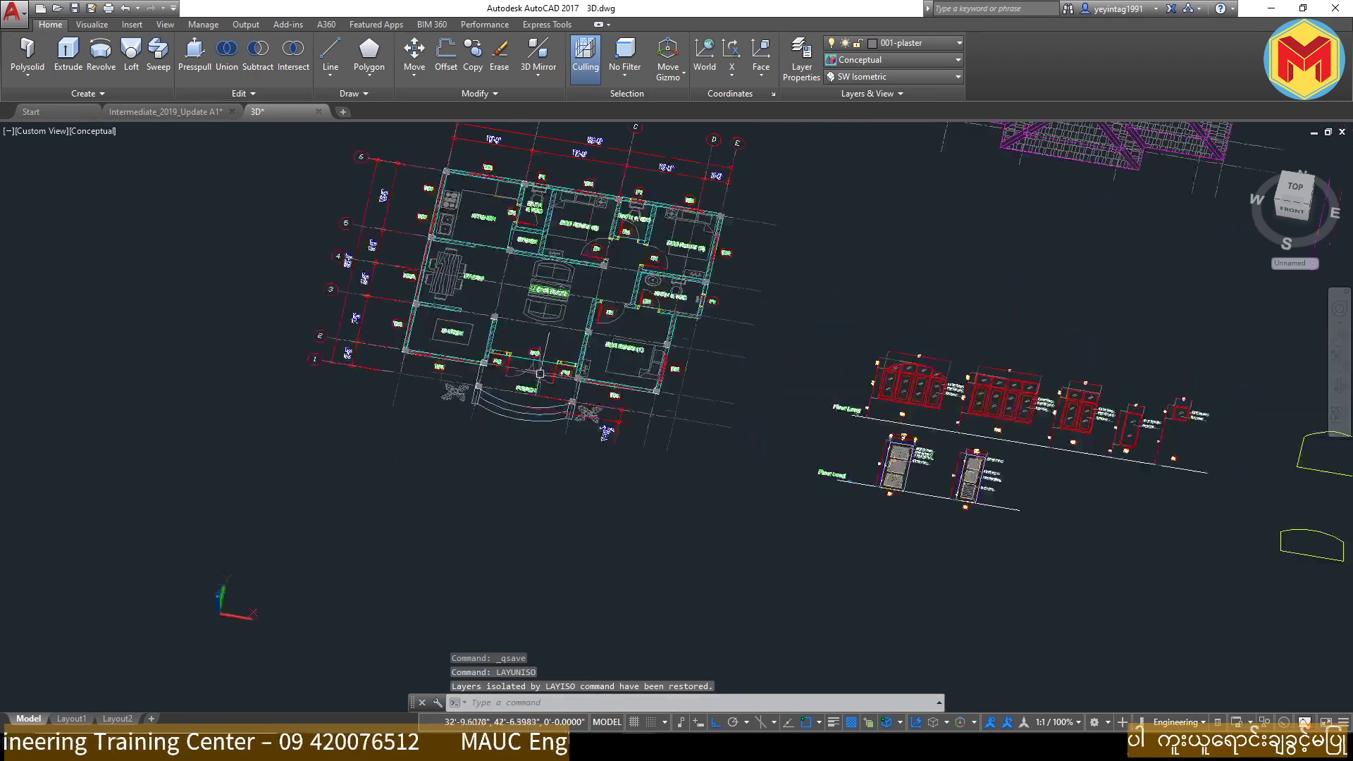
scroll(578, 384, "up", 2)
middle_click_drag(1128, 430, 726, 508)
scroll(726, 507, "up", 2)
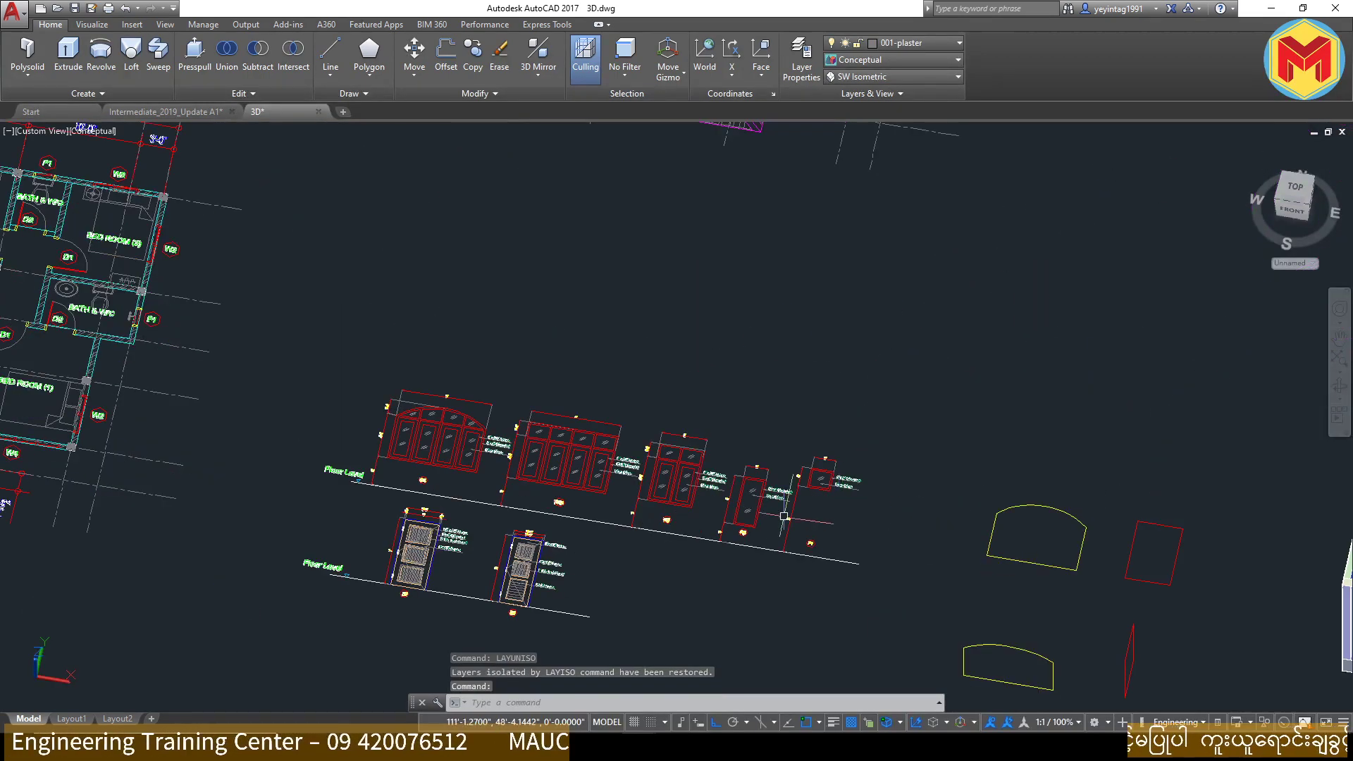
scroll(846, 522, "down", 4)
mouse_move(902, 540)
middle_mouse_down("shift")
mouse_move(984, 500)
mouse_move(1073, 523)
mouse_move(900, 617)
middle_mouse_up("shift")
Step: Zoom and pan around to review the house model and roof solids
scroll(900, 616, "down", 2)
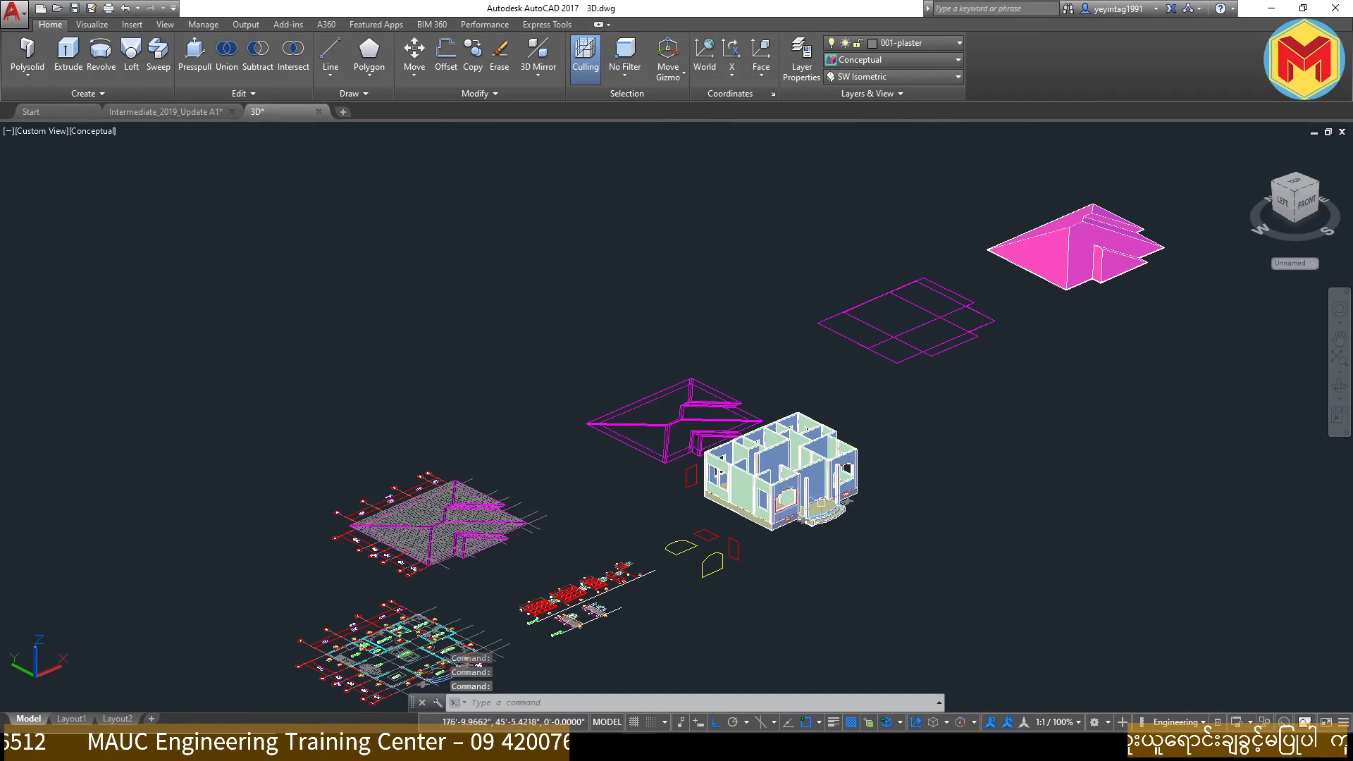
scroll(848, 502, "up", 5)
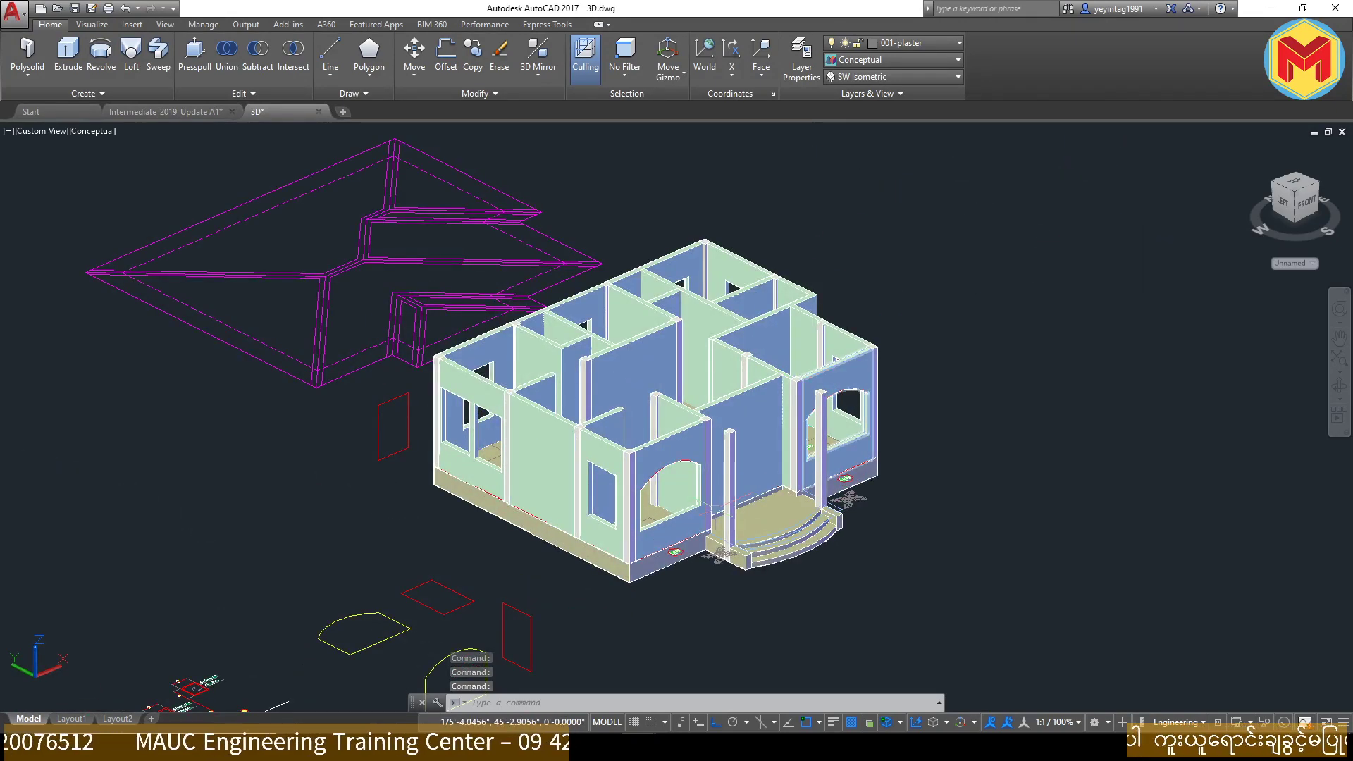
scroll(775, 423, "down", 4)
scroll(437, 575, "up", 2)
scroll(387, 578, "up", 5)
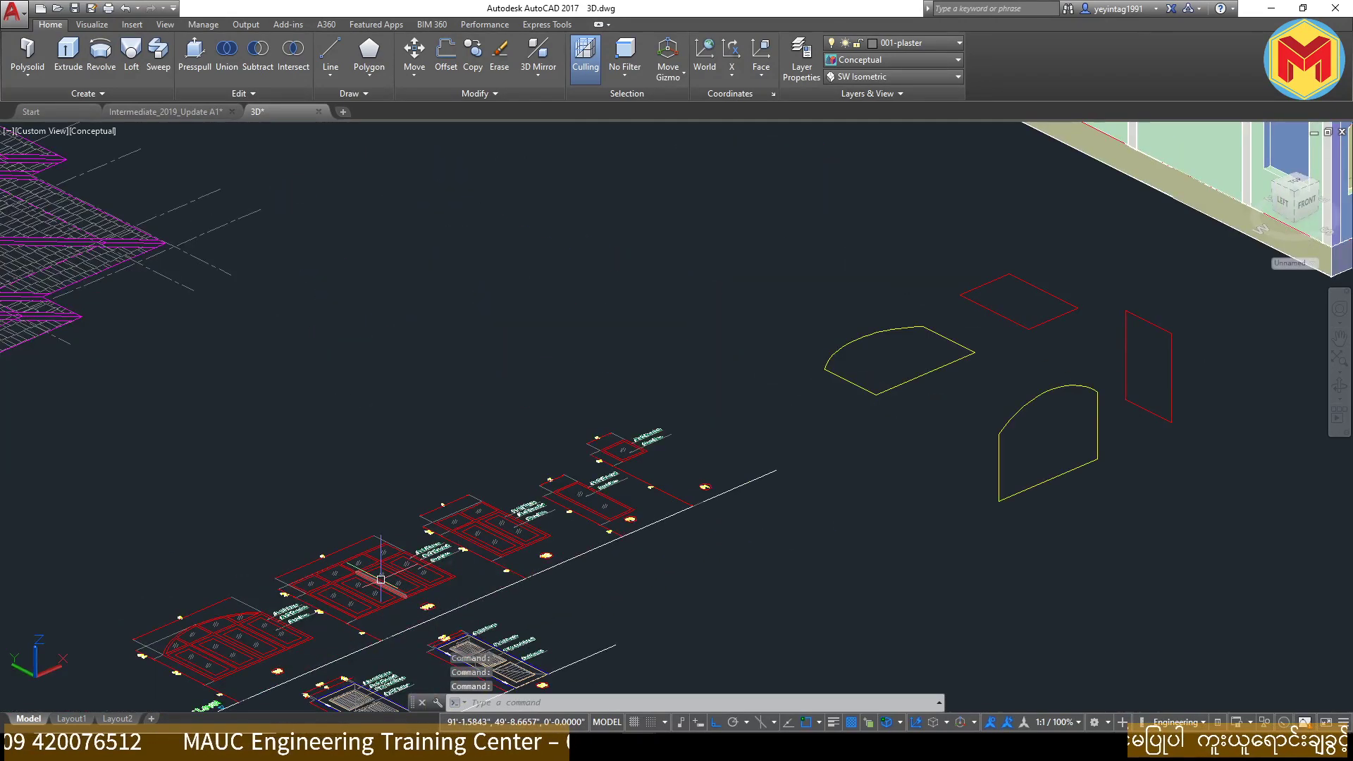
scroll(449, 555, "down", 5)
scroll(865, 327, "up", 3)
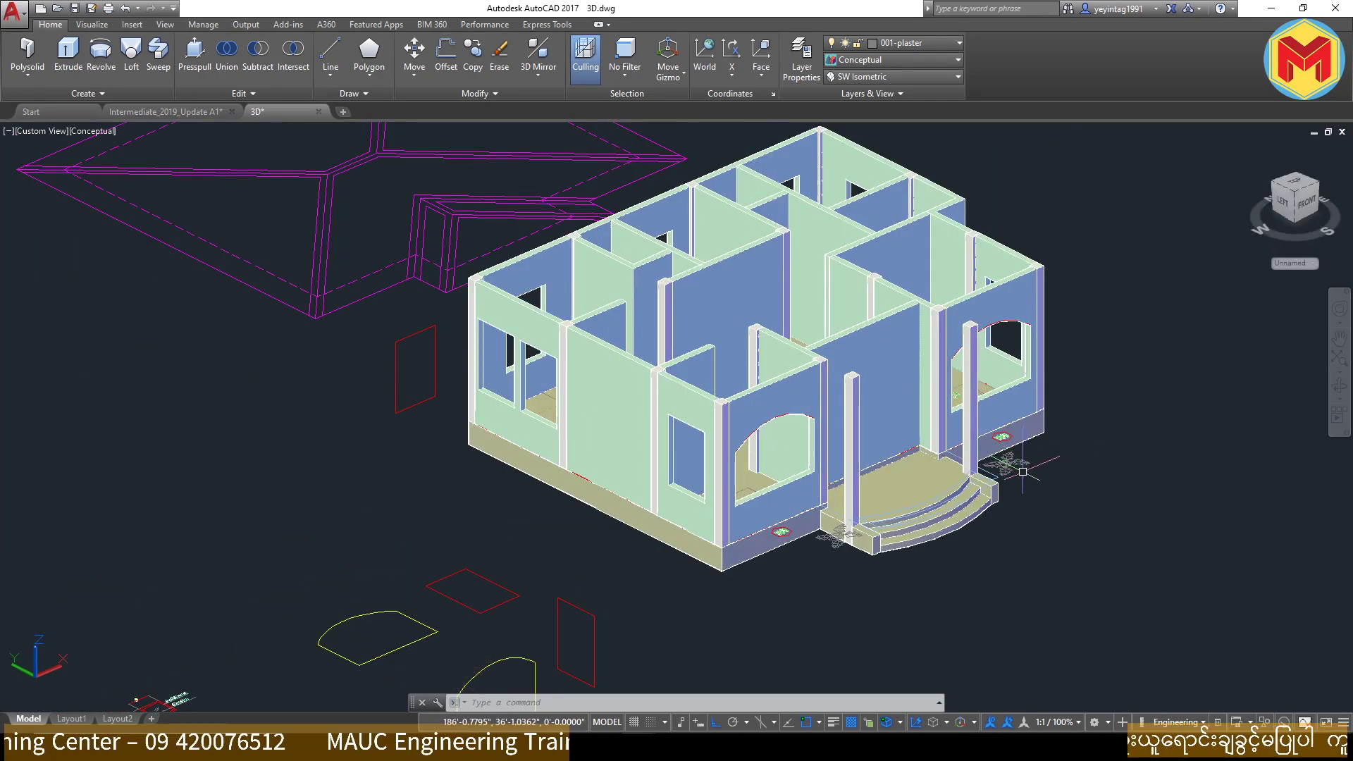
scroll(1023, 472, "down", 1)
scroll(1022, 472, "down", 2)
scroll(1022, 473, "up", 2)
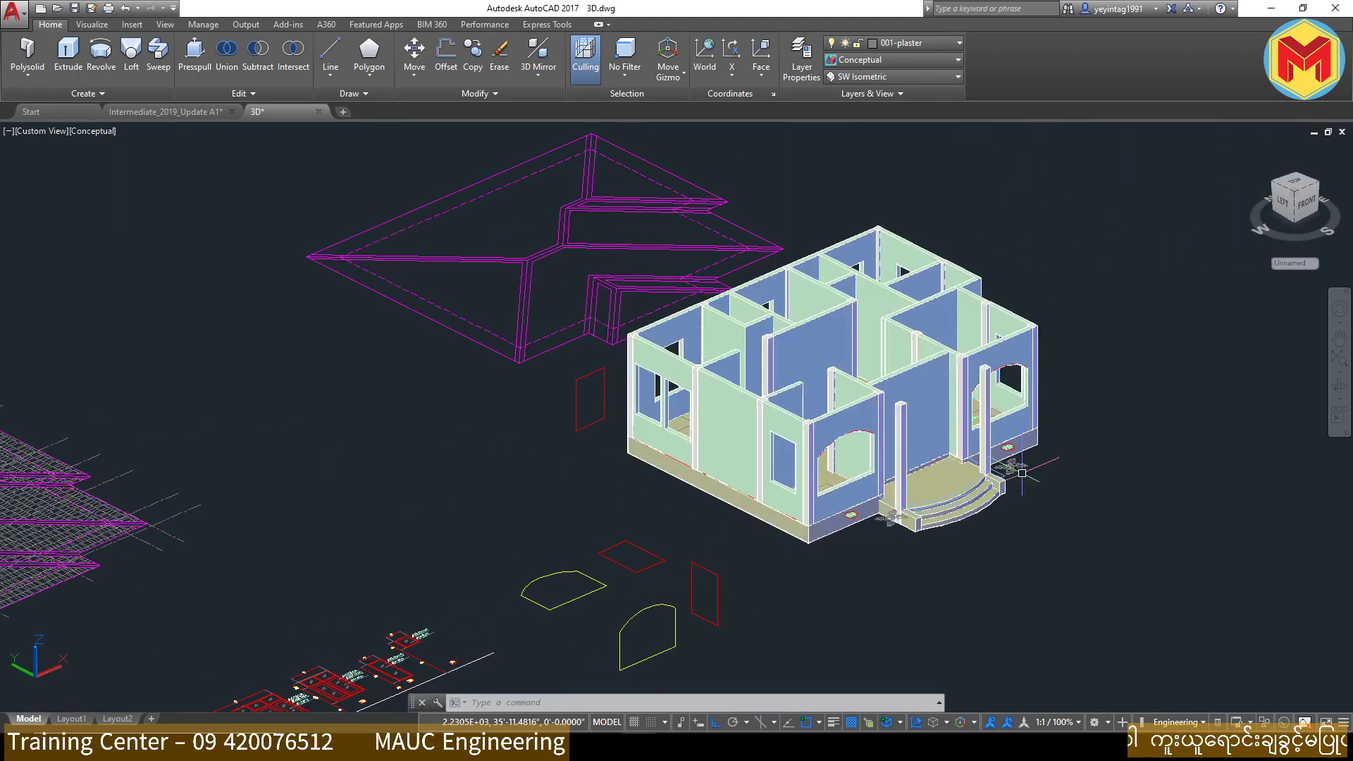
scroll(1023, 473, "down", 2)
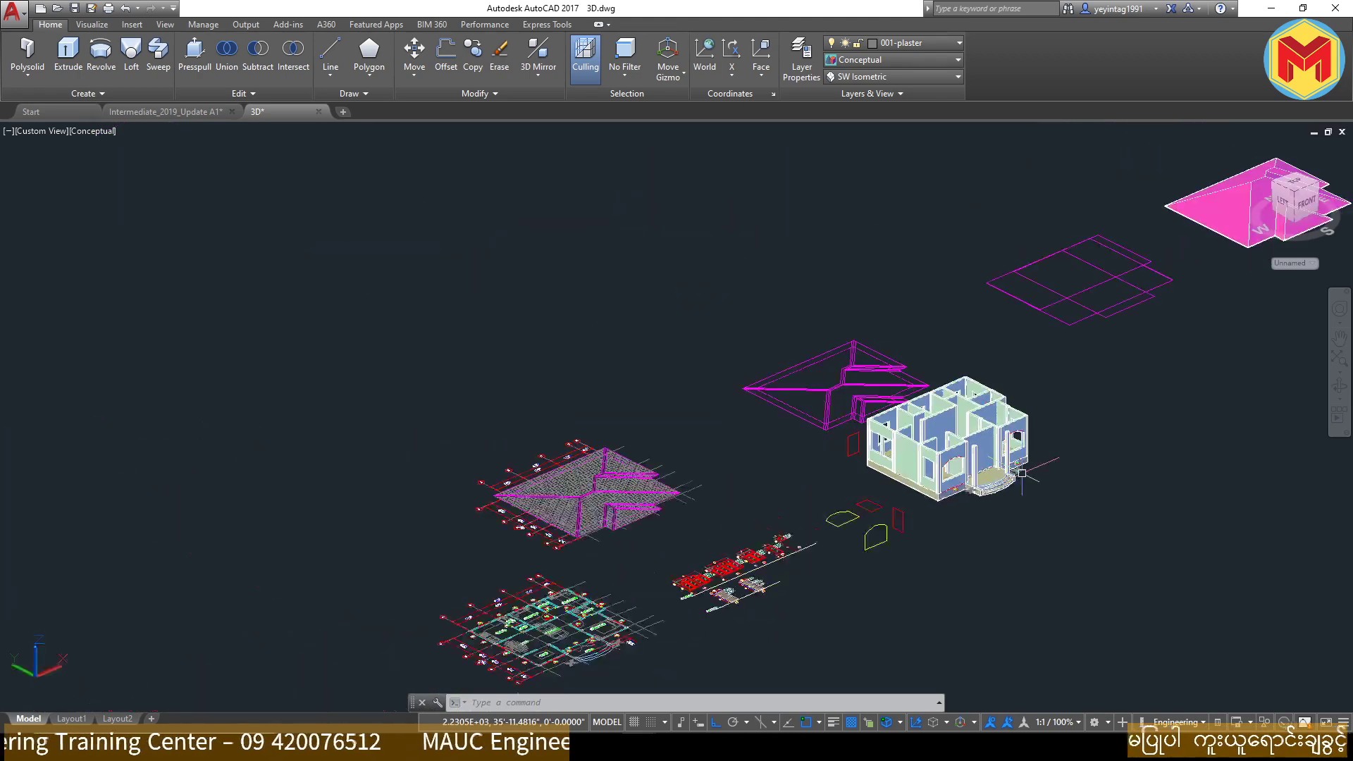
middle_click_drag(1055, 430, 832, 508)
scroll(856, 556, "up", 1)
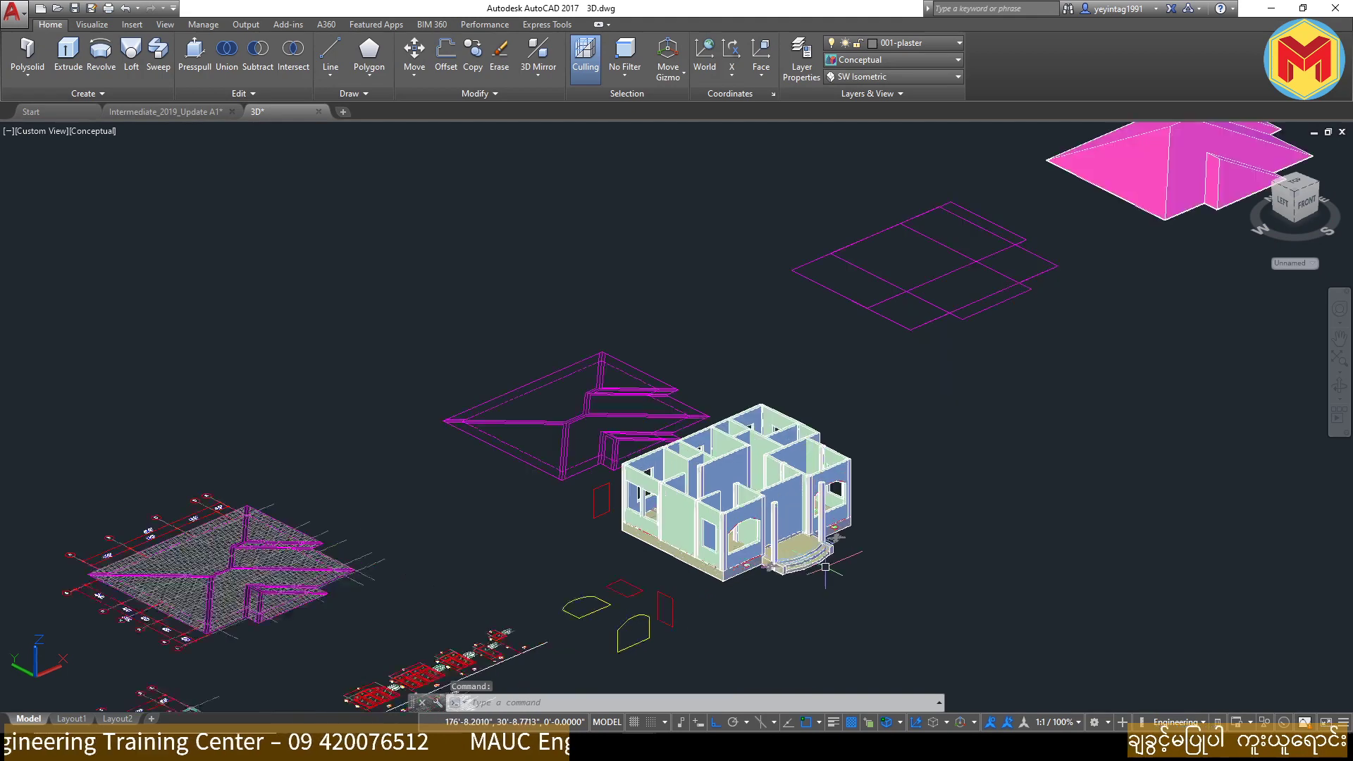
scroll(856, 557, "up", 2)
scroll(726, 586, "up", 1)
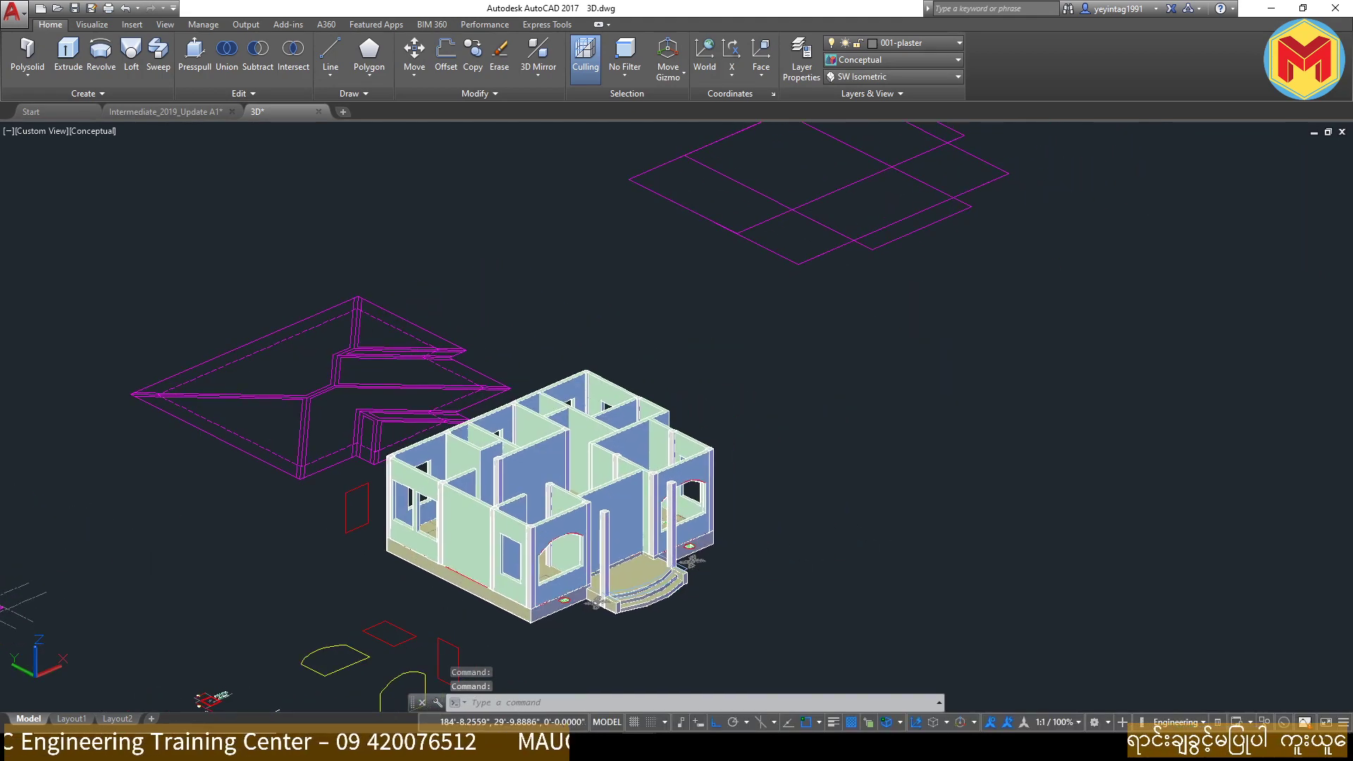